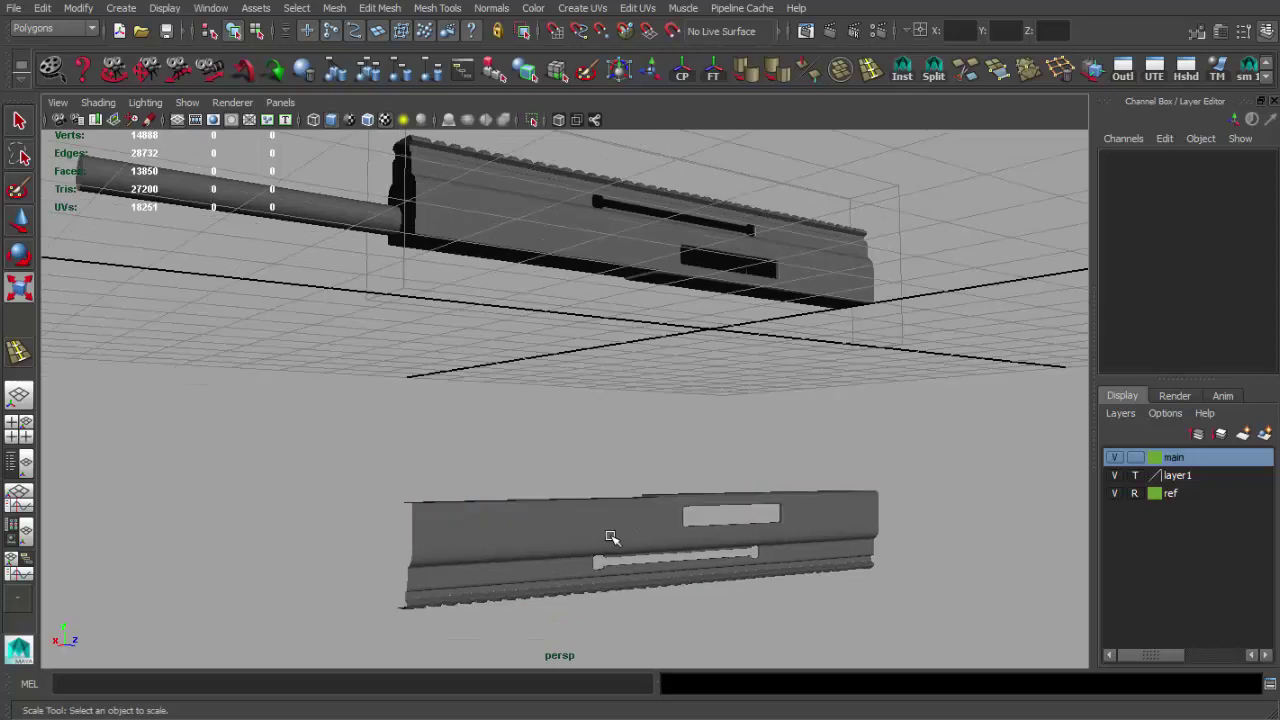
- Select the thin rail strip under the gun and frame it in the perspective view
left_click(608, 534)
key("f")
key("space")
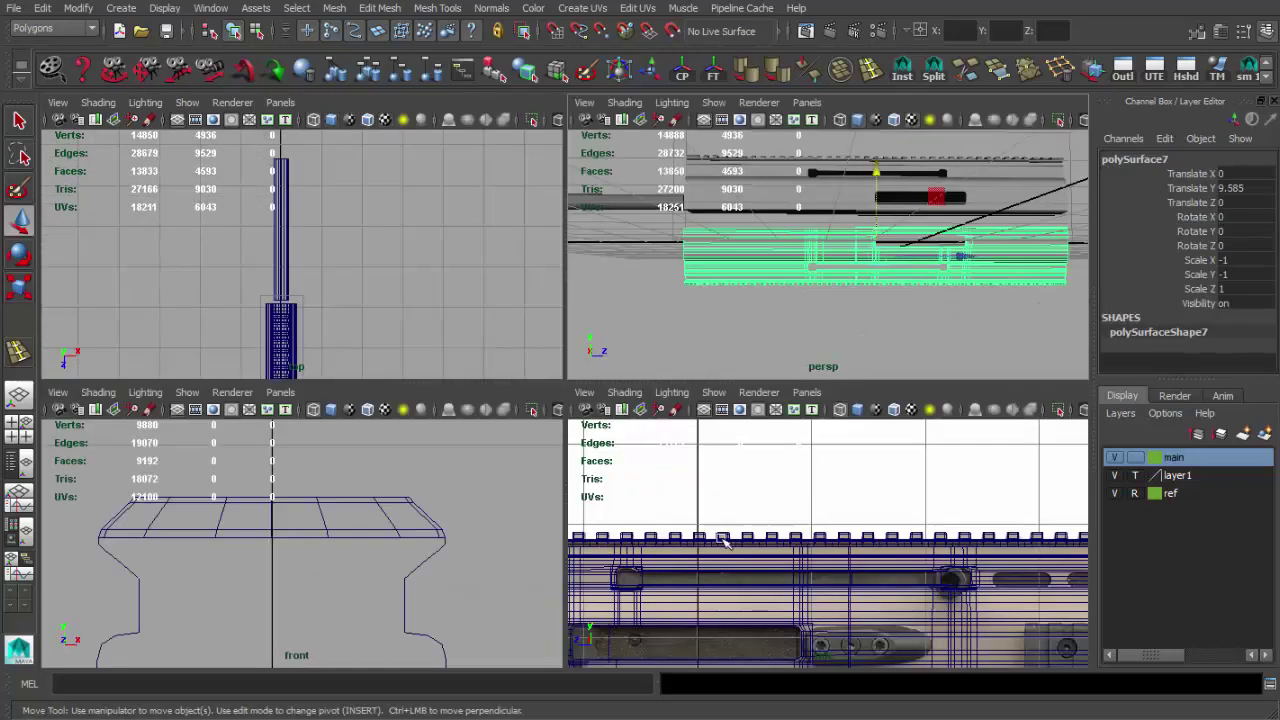
key("space")
scroll(472, 320, "up", 3)
scroll(472, 320, "down", 3)
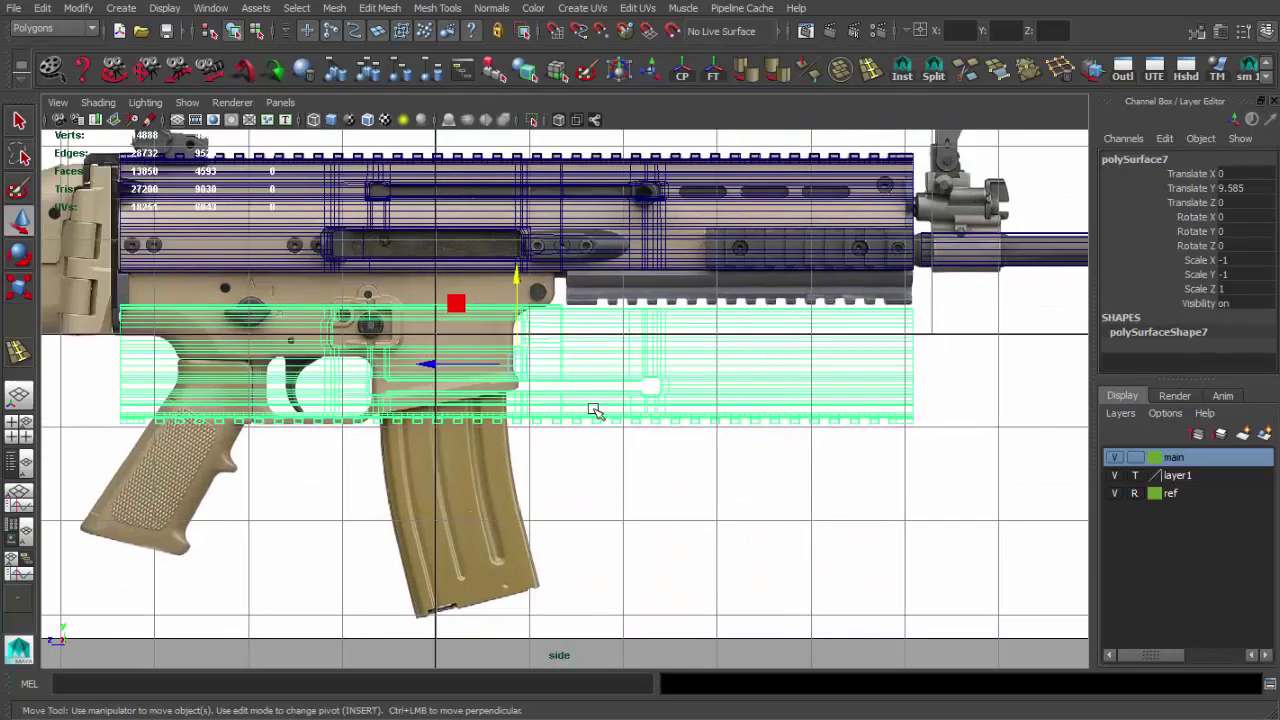
key("q")
left_click(740, 412)
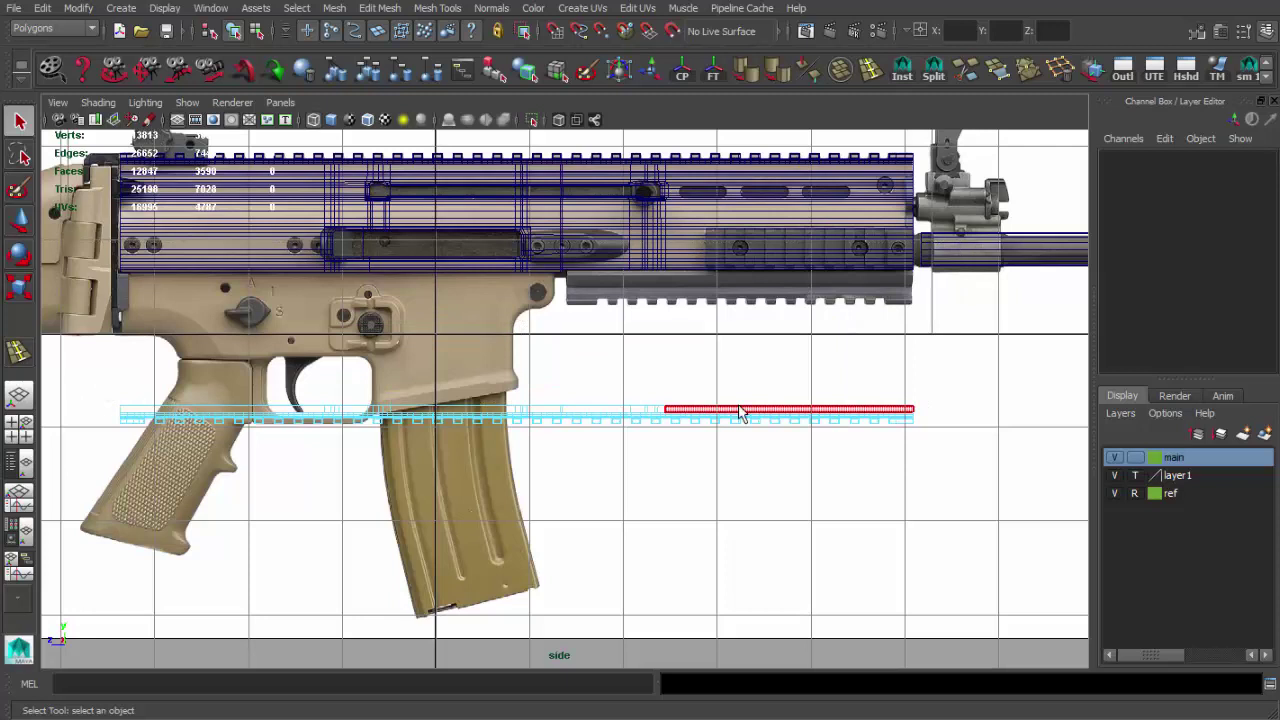
left_click_drag(68, 430, 70, 428)
scroll(789, 423, "up", 1)
key("space")
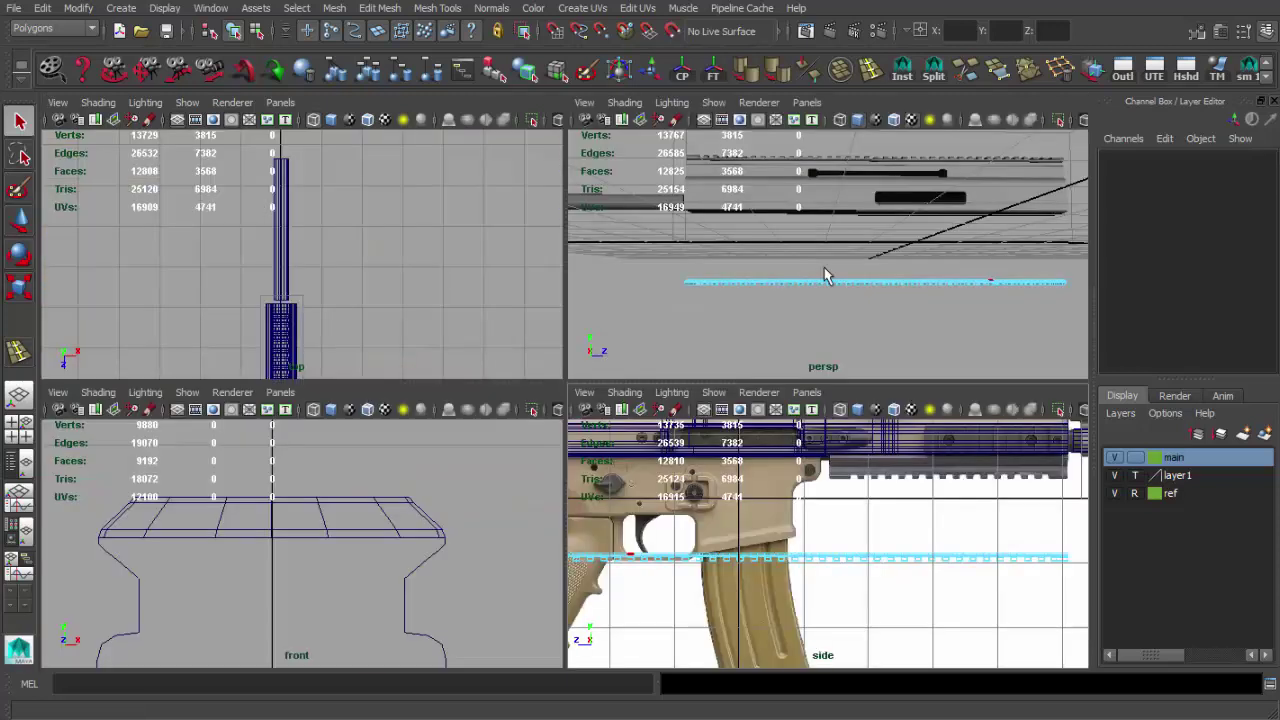
key("space")
key("f")
- Raise the rail strip up under the upper receiver to match the side reference, then deselect it
mouse_move(826, 274)
left_mouse_down("alt")
mouse_move(677, 405)
mouse_move(620, 370)
left_mouse_up("alt")
right_click_drag(615, 370, 615, 357)
key("w")
left_click_drag(657, 250, 652, 140)
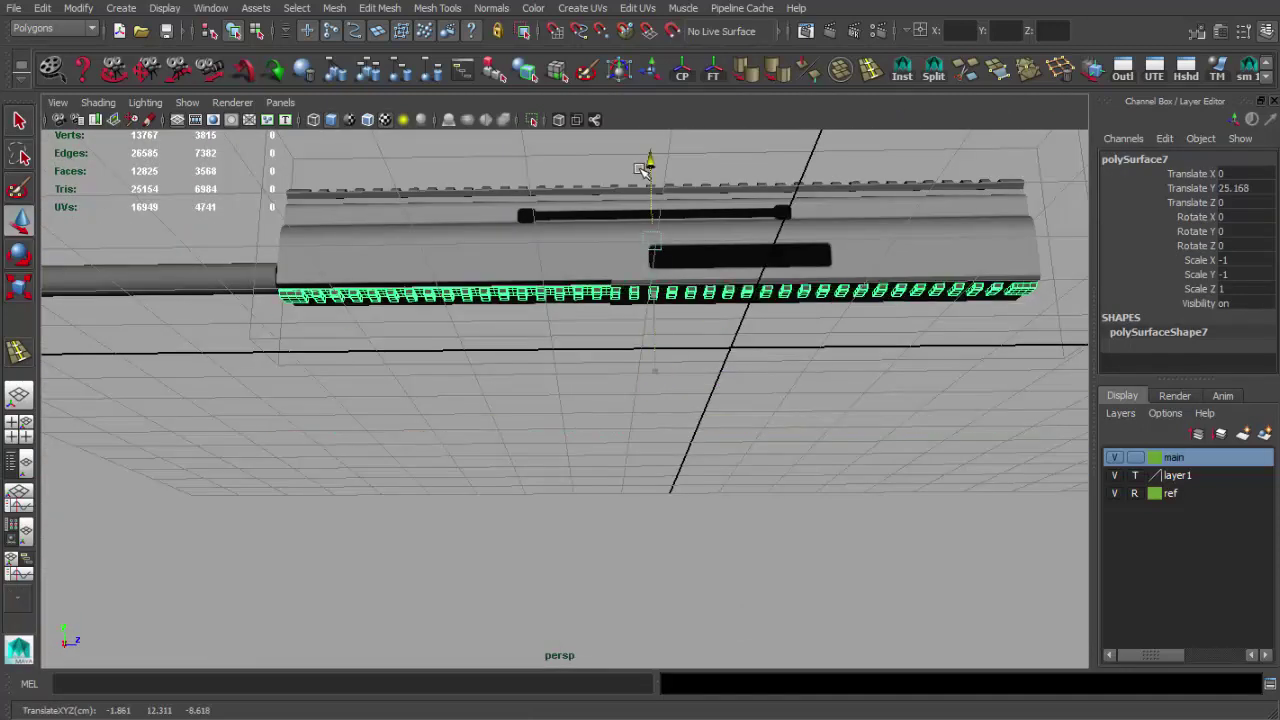
key("space")
key("space")
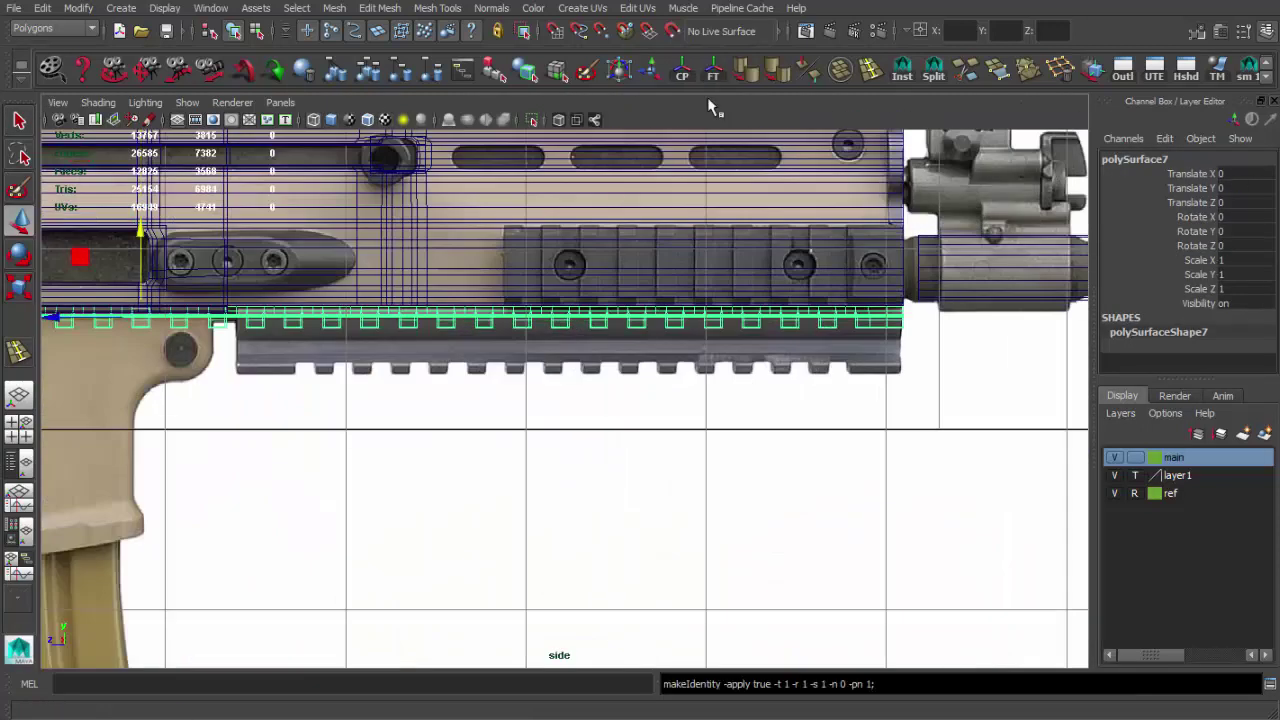
scroll(617, 413, "down", 2)
key("q")
left_click(617, 413)
scroll(617, 413, "down", 2)
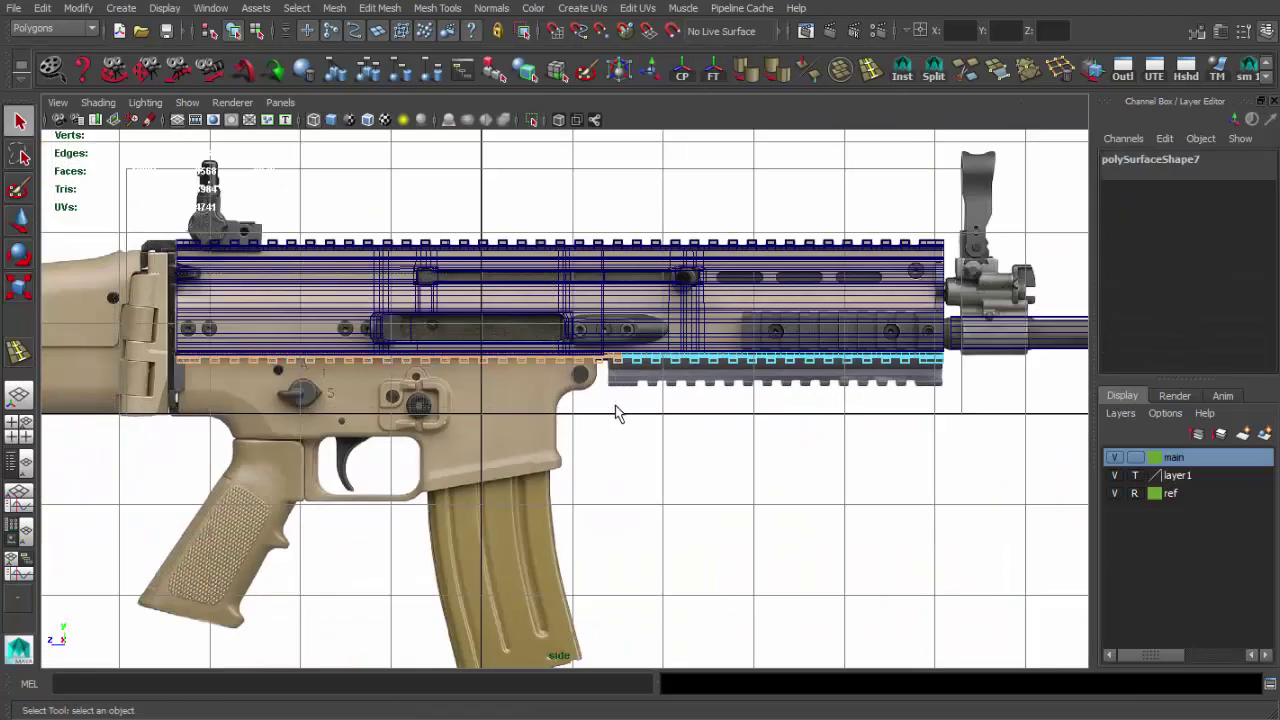
- Delete the geometry at the rail strip's left end
scroll(510, 412, "up", 5)
left_click(473, 418)
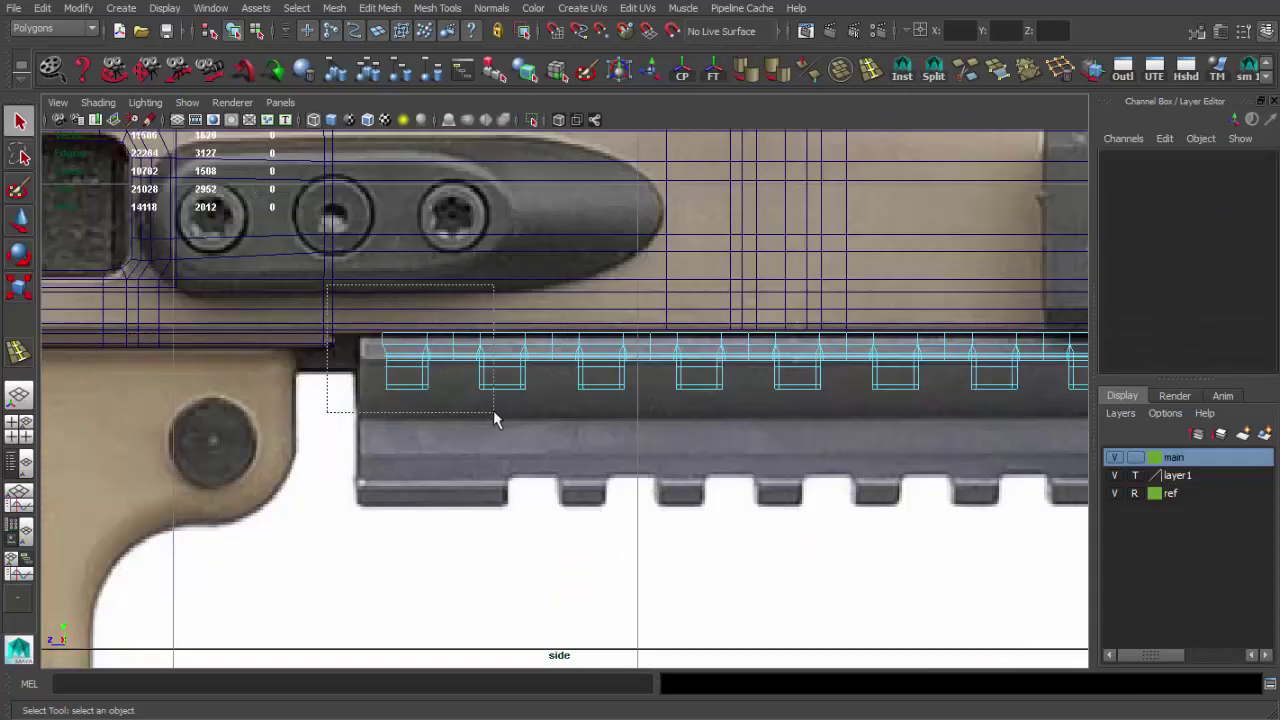
left_click_drag(494, 419, 496, 416)
key("Delete")
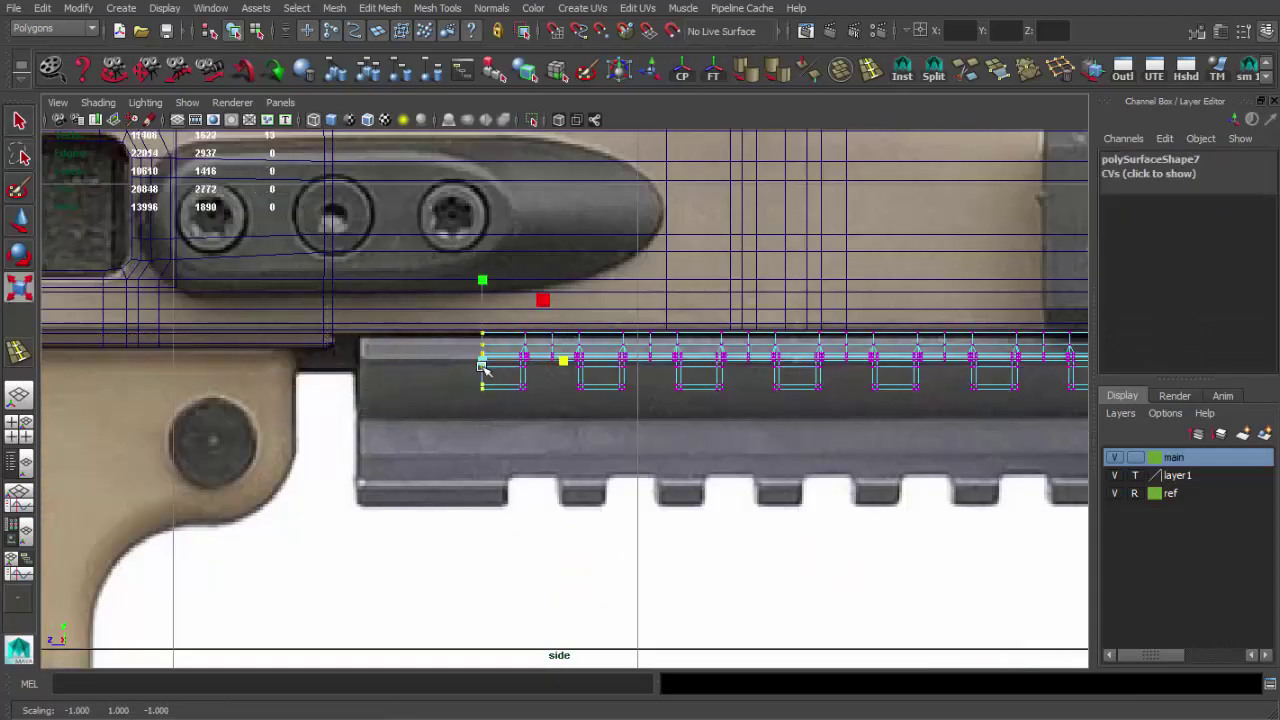
scroll(394, 406, "down", 3)
scroll(414, 394, "down", 3)
scroll(403, 397, "down", 3)
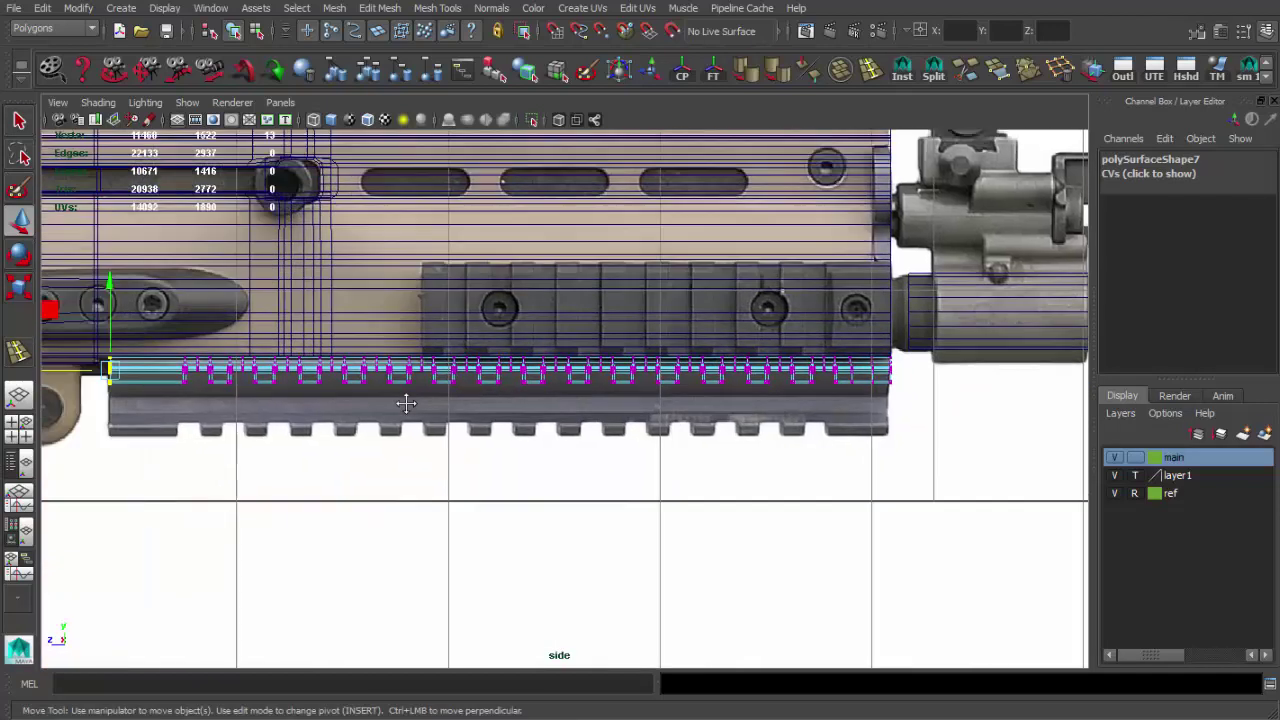
- Lower the whole rail strip to Translate Y -2.581, onto the reference's bottom rail
mouse_move(195, 330)
left_mouse_down()
mouse_move(700, 455)
mouse_move(834, 434)
left_mouse_up()
scroll(700, 443, "up", 2)
key("q")
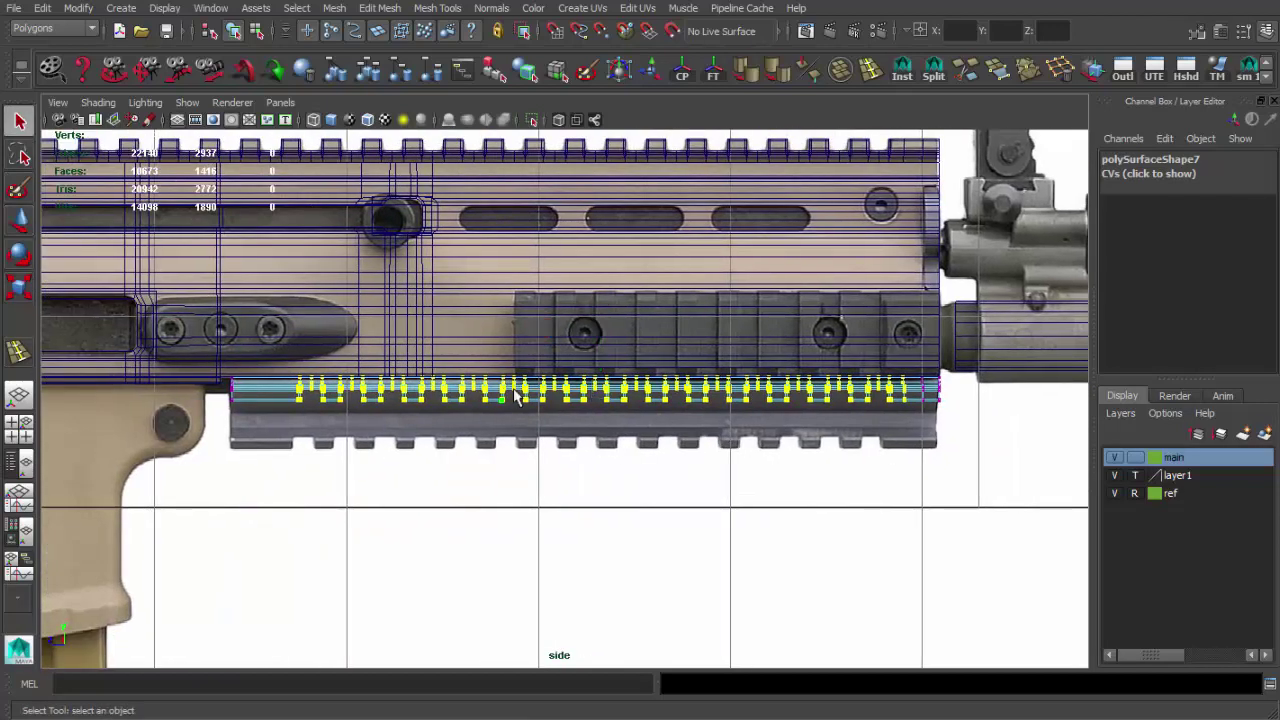
key("F8")
key("w")
left_click_drag(582, 307, 580, 357)
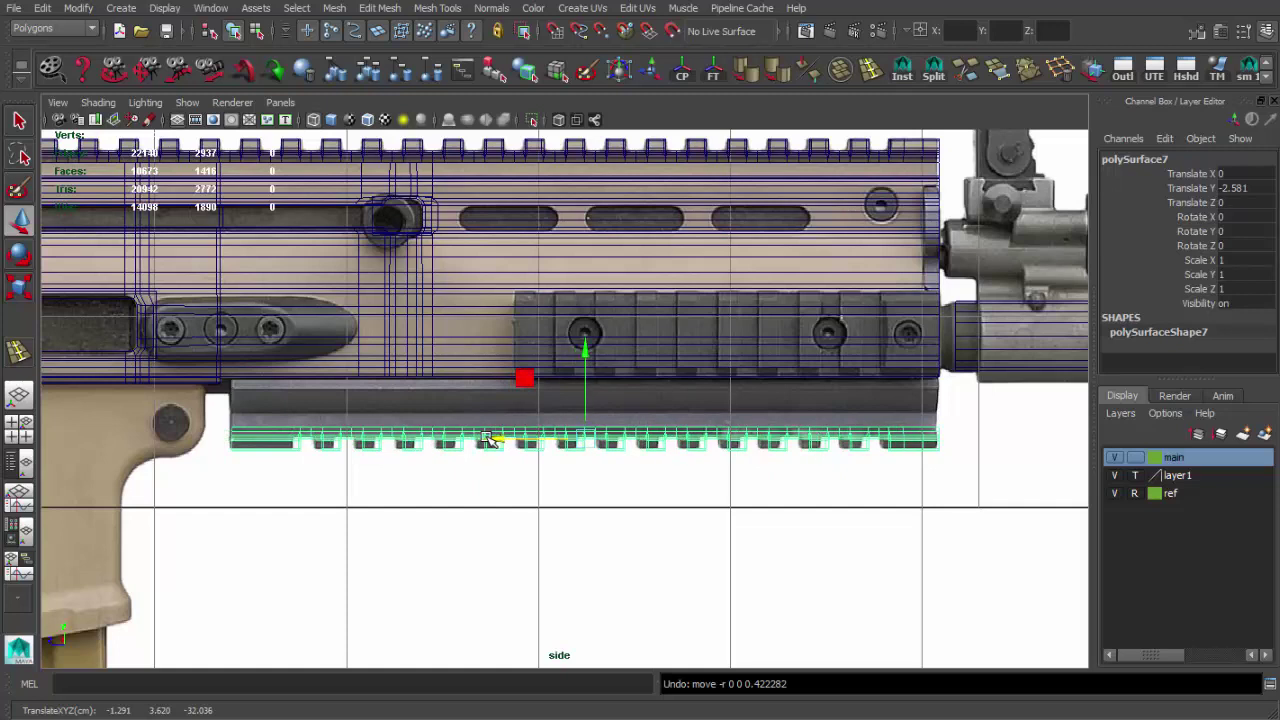
scroll(487, 440, "up", 2)
scroll(524, 442, "down", 2)
scroll(661, 443, "down", 2)
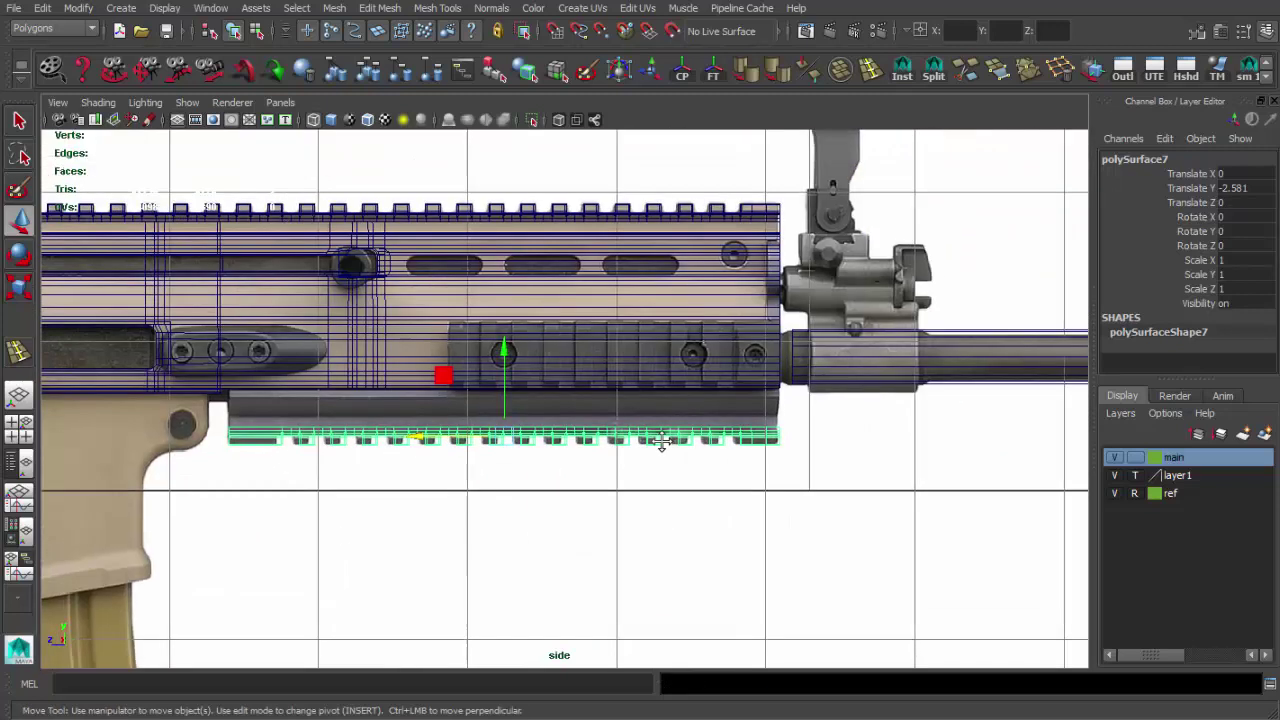
scroll(563, 471, "up", 1)
scroll(391, 457, "up", 2)
key("q")
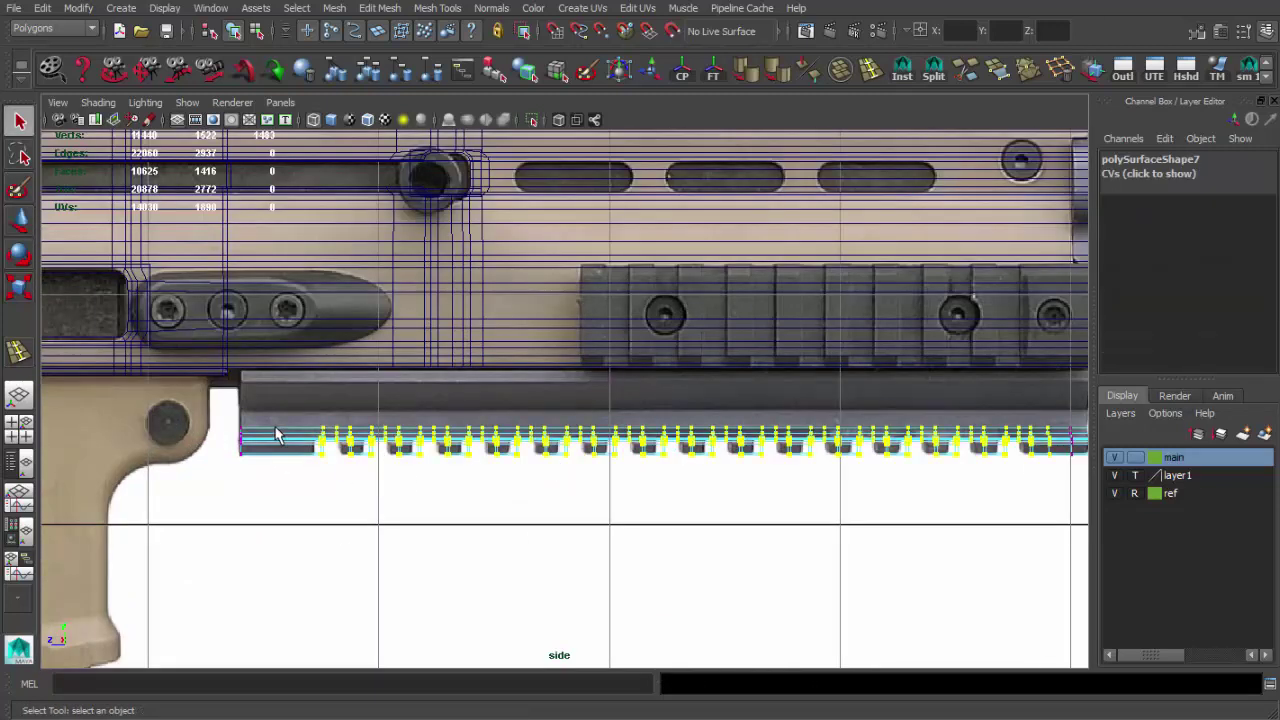
left_click(295, 437)
- Select the rail's full edge loop in edge mode from the perspective view
key("space")
key("space")
left_click(530, 400)
mouse_move(617, 380)
left_mouse_down("alt")
mouse_move(540, 400)
mouse_move(695, 424)
mouse_move(544, 497)
mouse_move(552, 446)
mouse_move(671, 463)
mouse_move(791, 423)
mouse_move(705, 470)
left_mouse_up("alt")
key("F10")
double_click(640, 468)
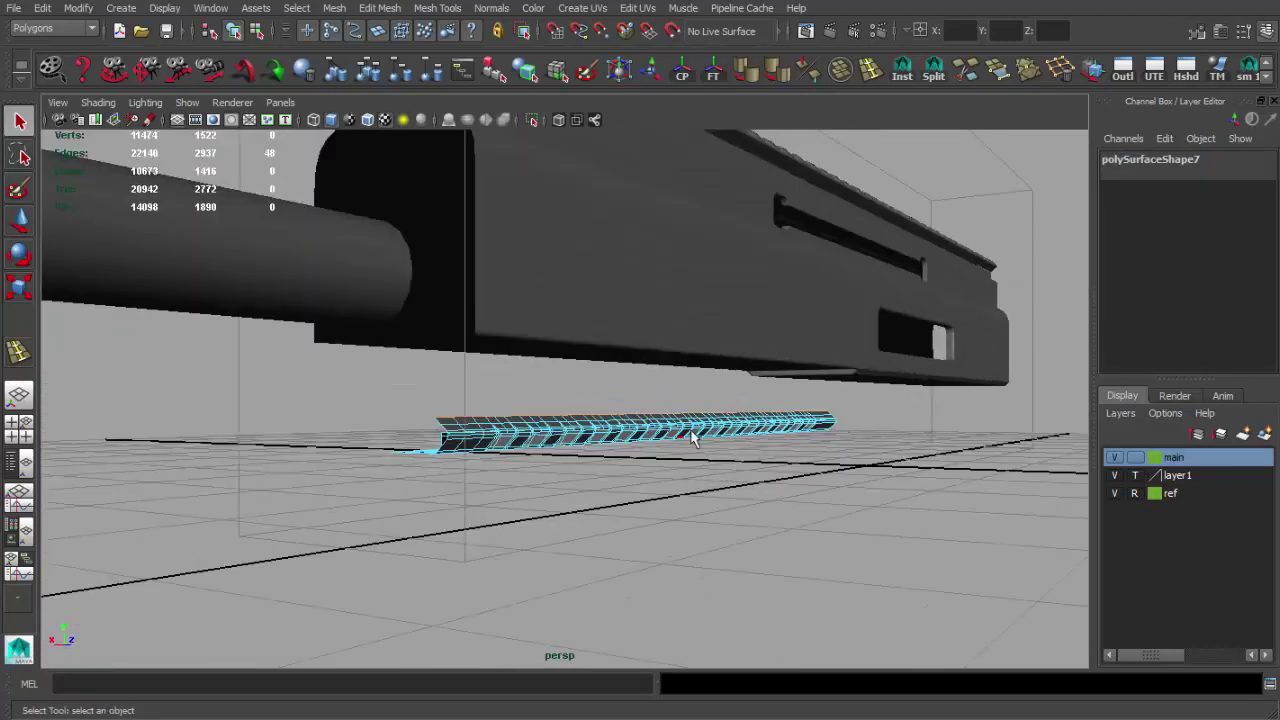
- Extrude the rail's edge loop and move the new edges in the front view
key("space")
key("space")
key("ctrl+e")
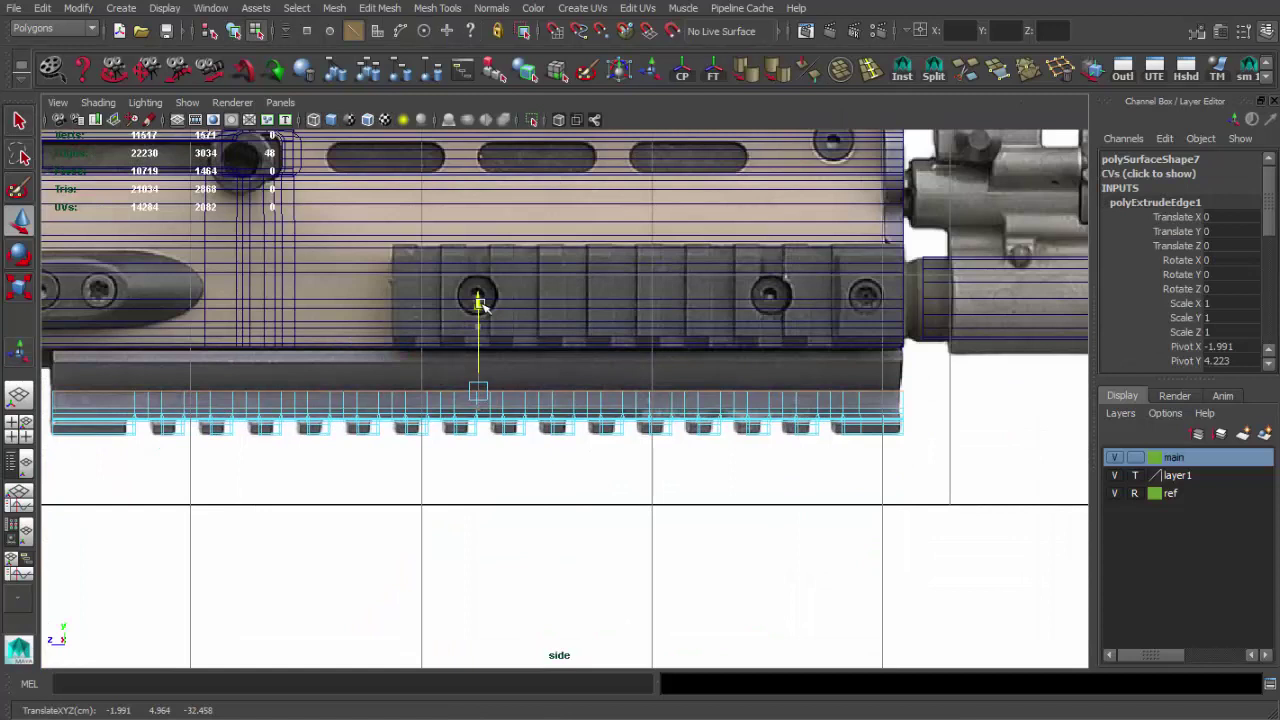
middle_click_drag(478, 303, 632, 382, "alt")
key("w")
key("space")
key("space")
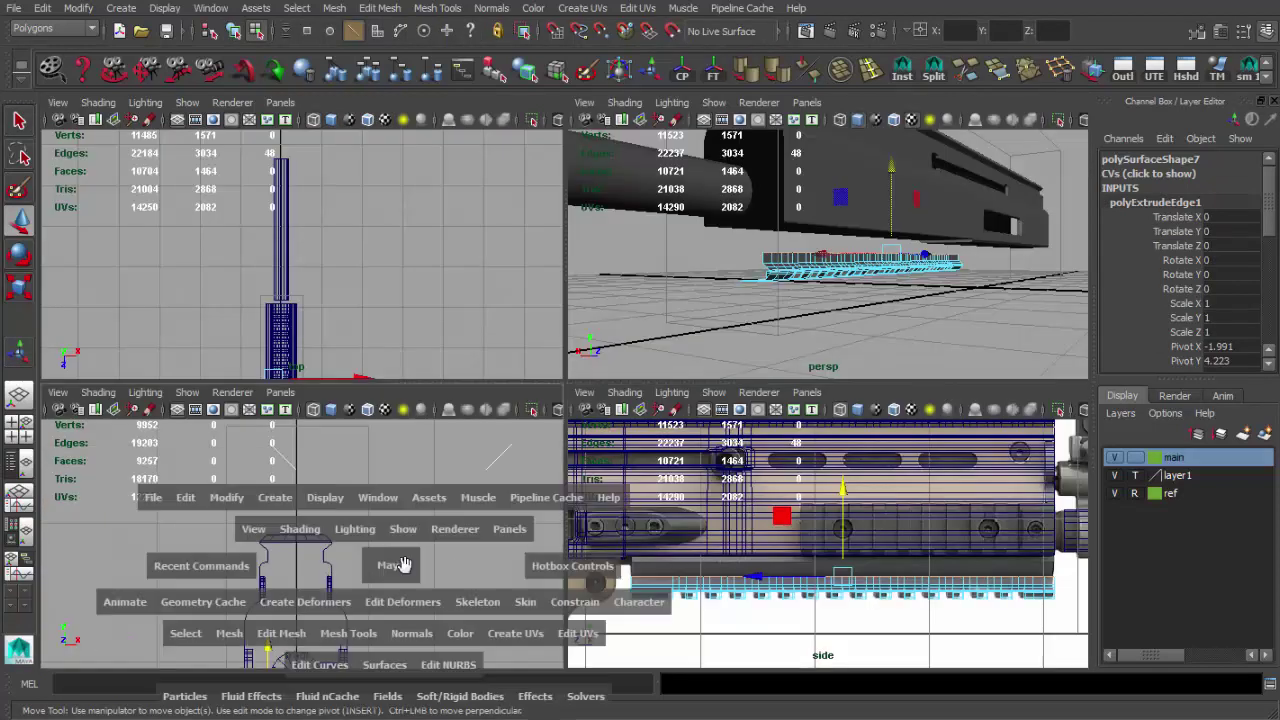
key("space")
key("space")
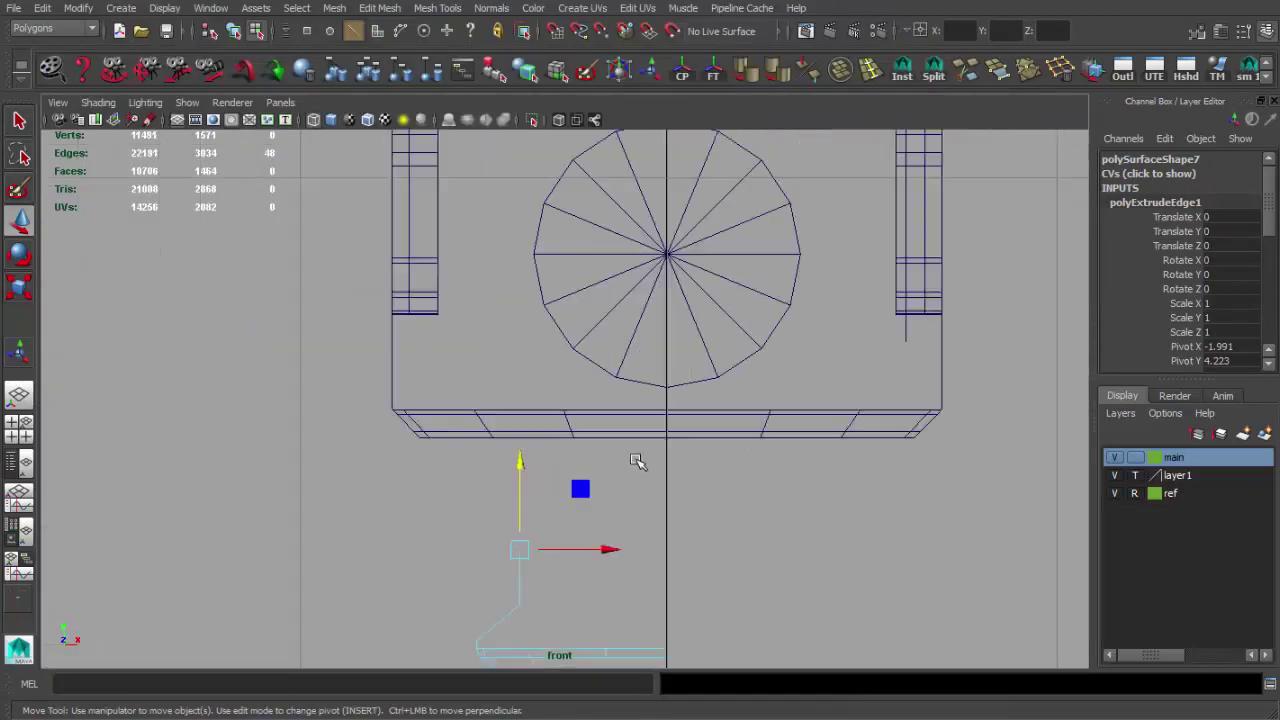
scroll(600, 457, "up", 2)
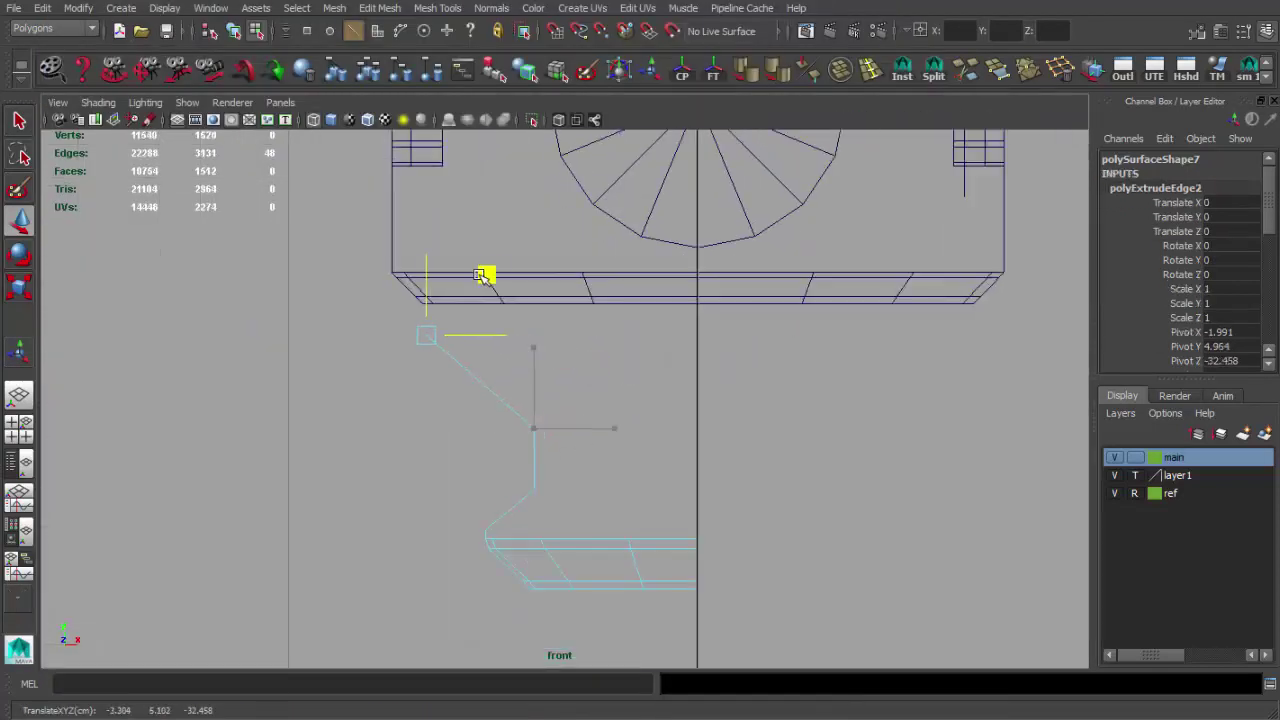
- Extrude the edge loop again and compare the flange against the rifle reference photo
key("ctrl+e")
scroll(426, 234, "up", 2)
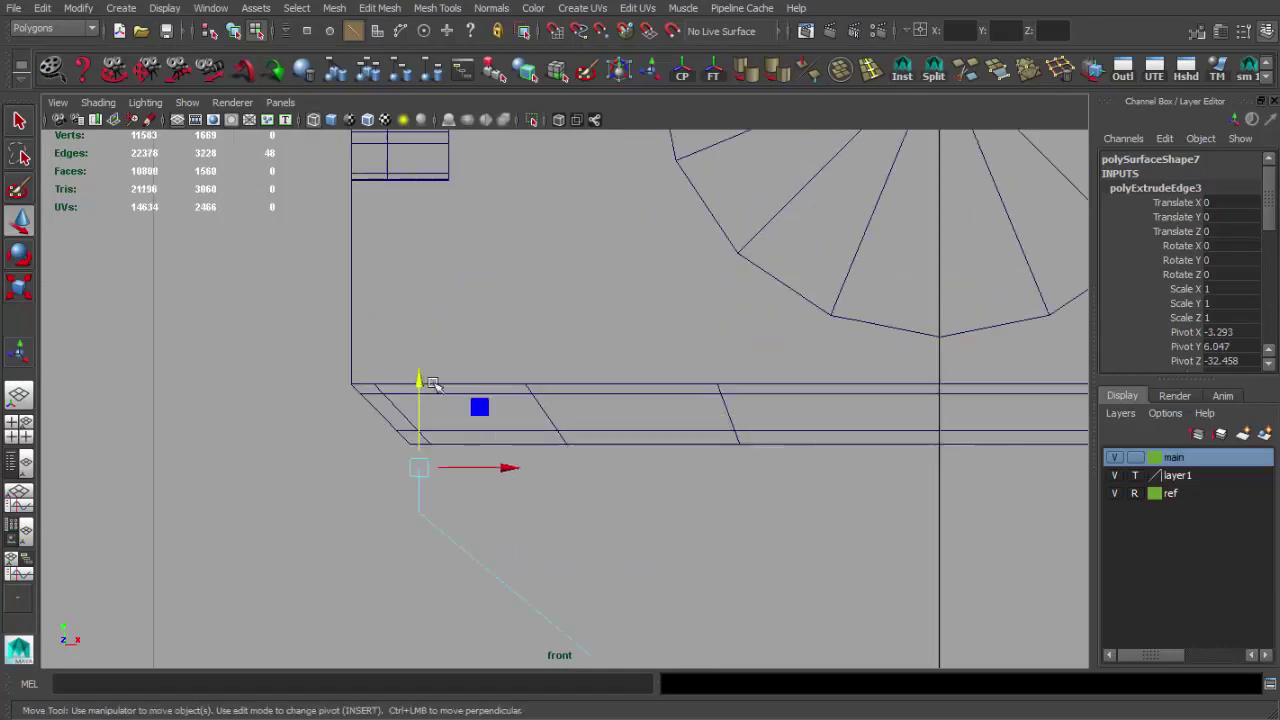
key("alt+Tab")
key("alt+Tab")
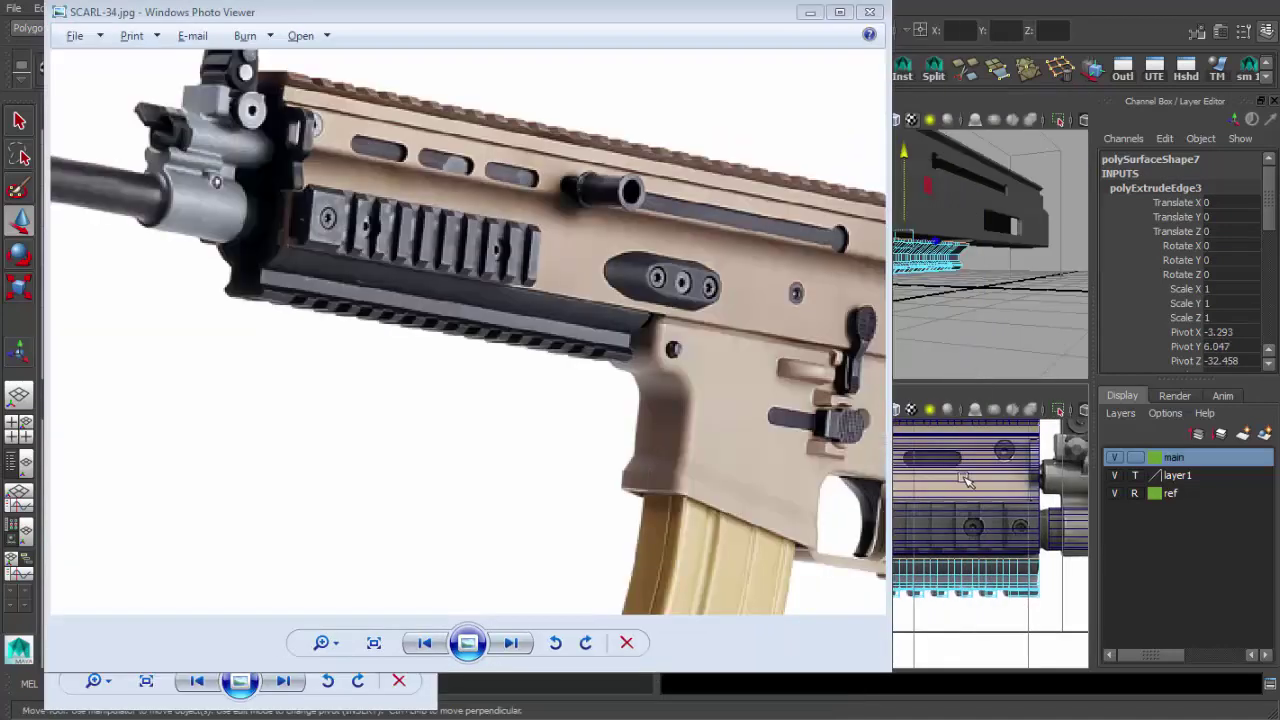
key("space")
mouse_move(537, 403)
middle_mouse_down("alt")
mouse_move(915, 360)
mouse_move(922, 340)
middle_mouse_up("alt")
- Insert edge loops across the extruded lip and move its vertices to curve the profile
key("space")
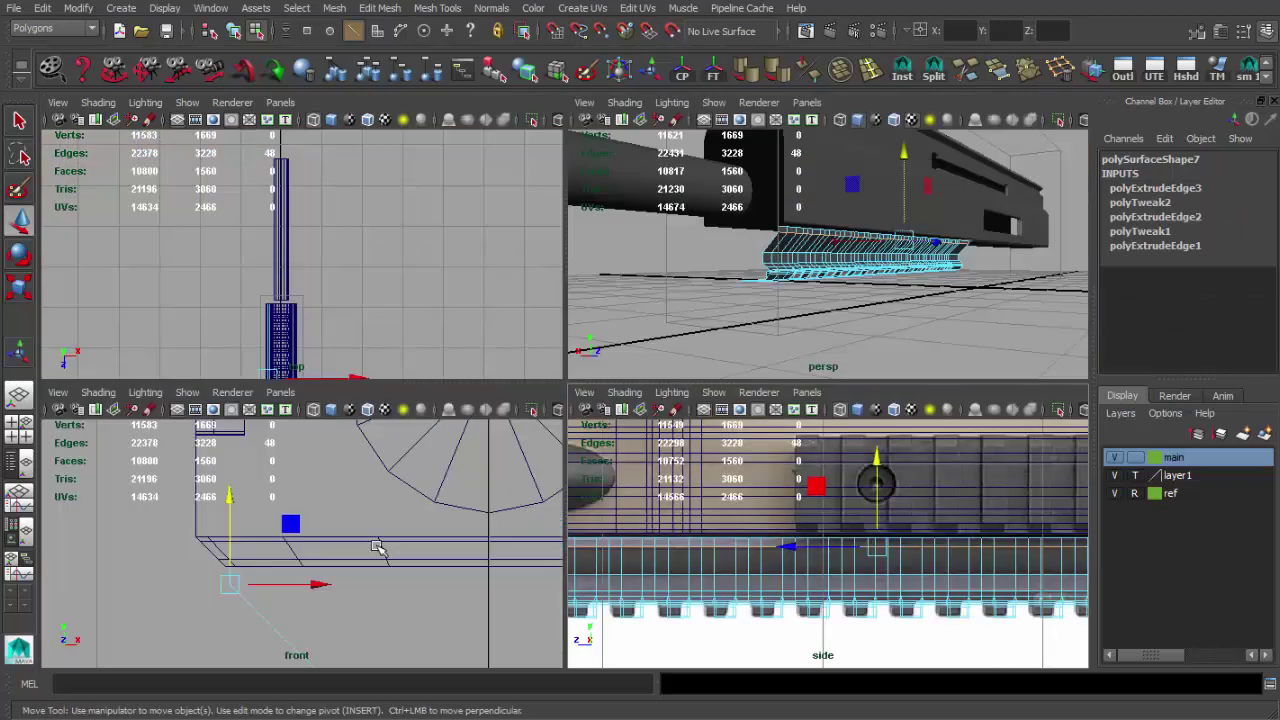
key("space")
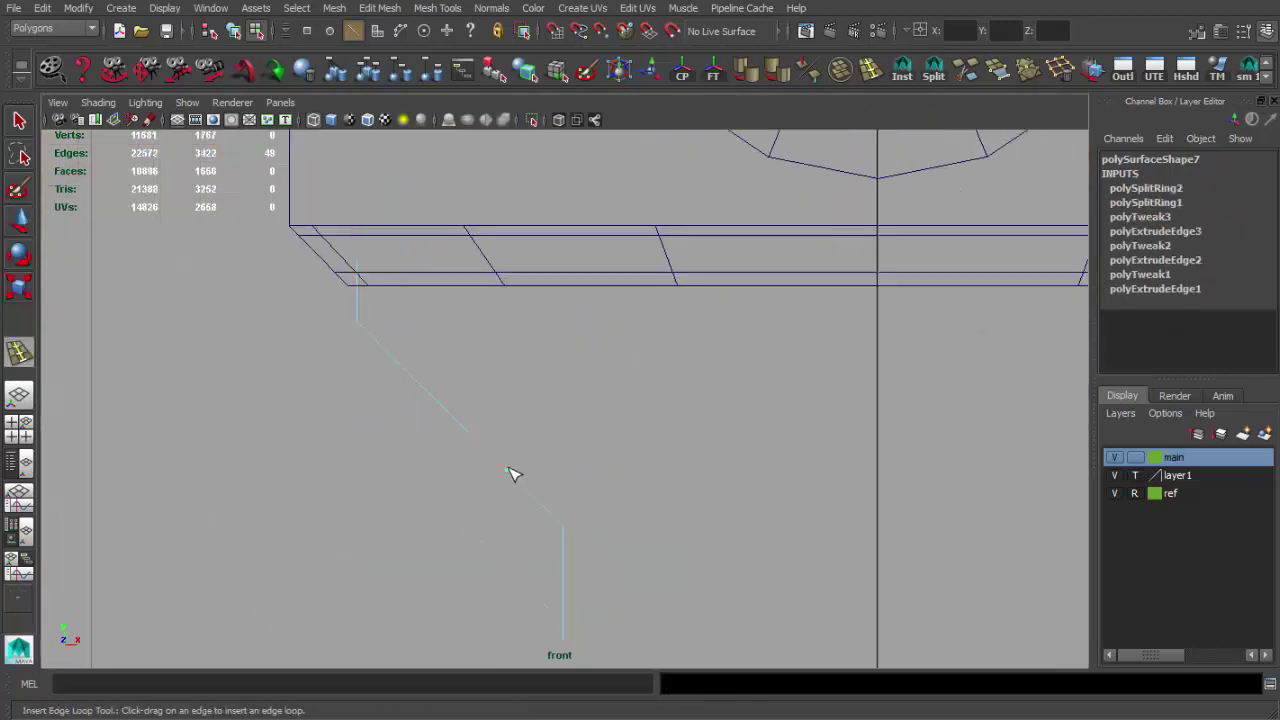
left_click(510, 473)
key("q")
left_click_drag(381, 348, 423, 393)
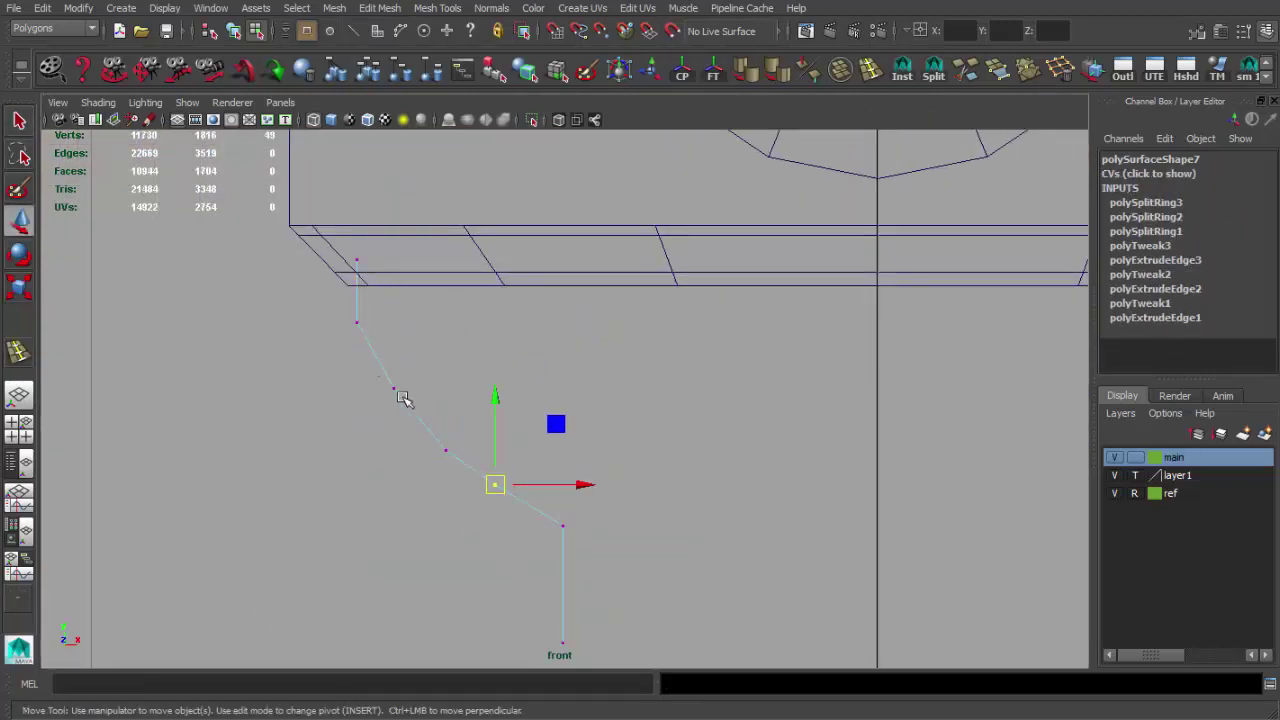
scroll(437, 446, "down", 5)
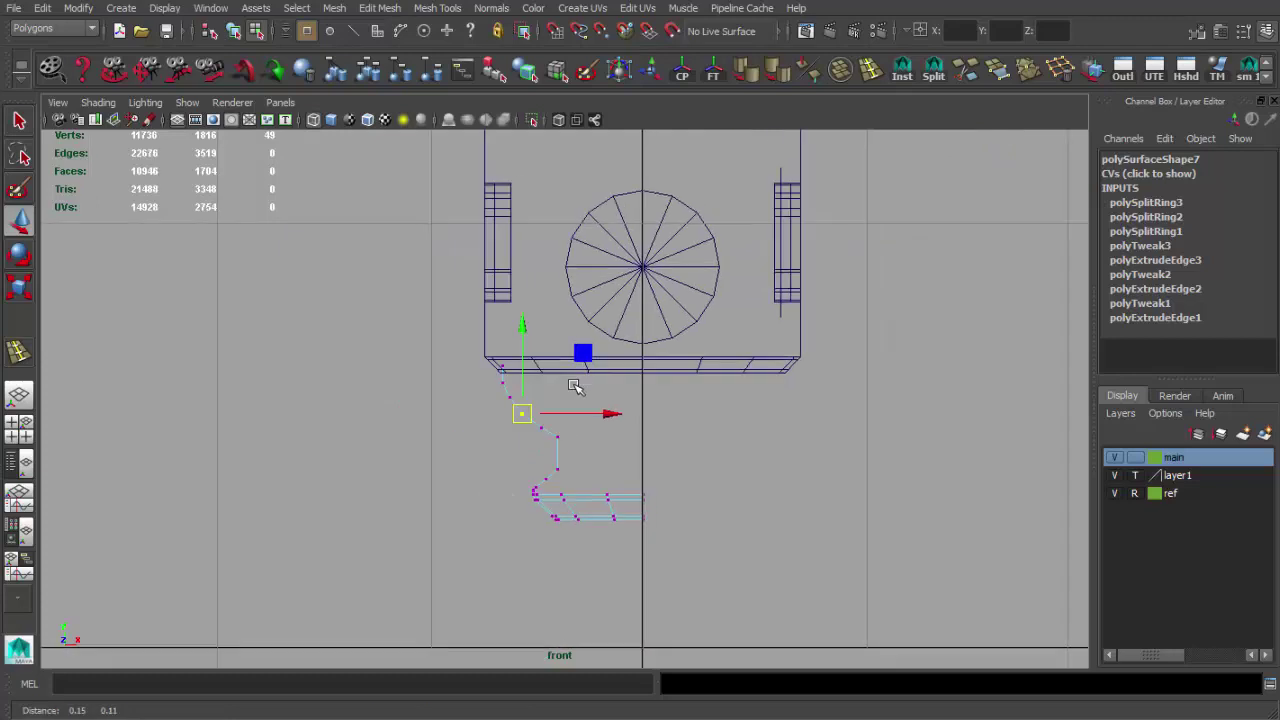
scroll(468, 443, "up", 3)
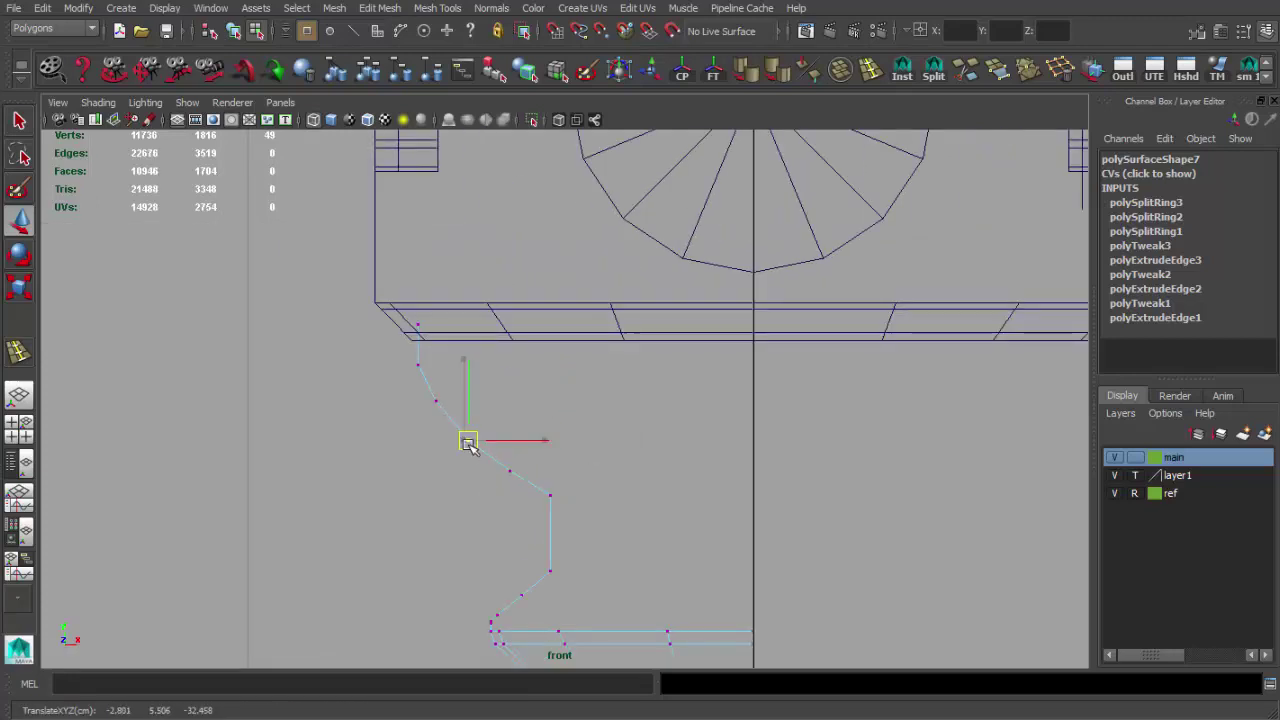
scroll(468, 445, "up", 2)
scroll(523, 394, "up", 2)
left_click(870, 68)
left_click(394, 337)
key("q")
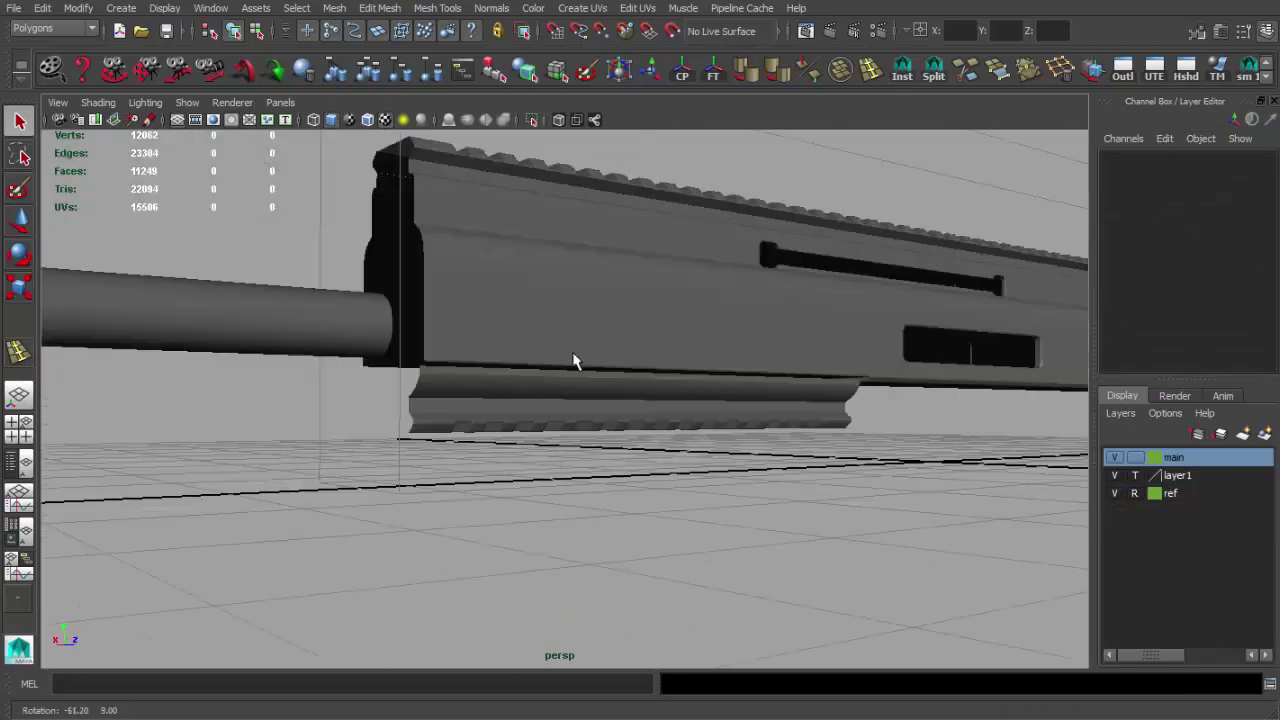
left_click_drag(647, 326, 541, 316, "alt")
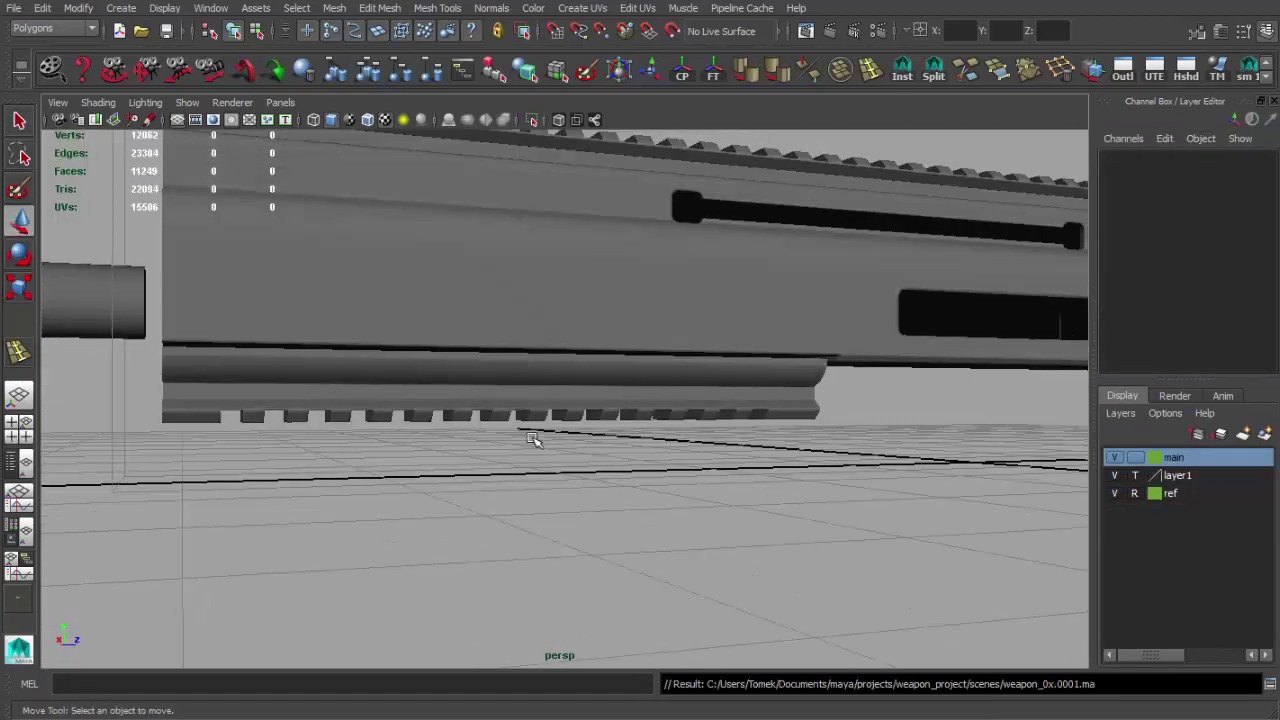
mouse_move(533, 440)
left_mouse_down("alt")
mouse_move(654, 440)
mouse_move(469, 437)
mouse_move(392, 413)
left_mouse_up("alt")
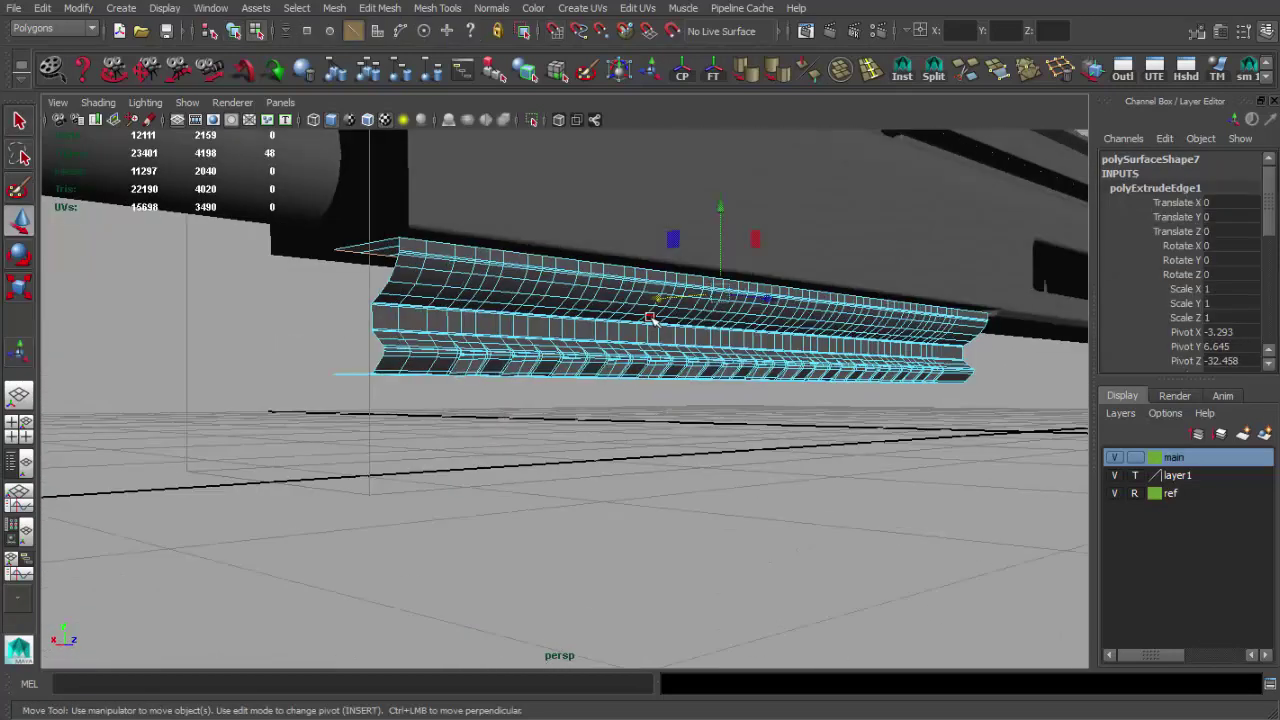
left_click_drag(760, 328, 697, 306, "alt")
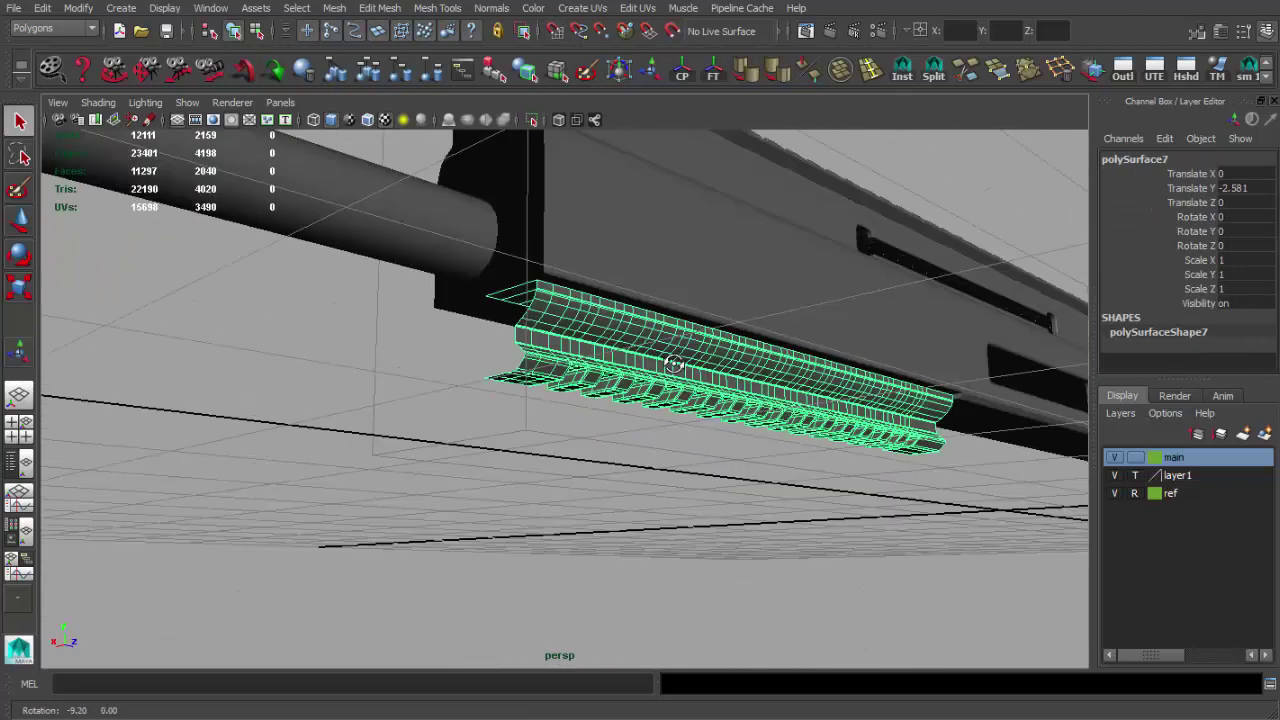
scroll(518, 411, "up", 3)
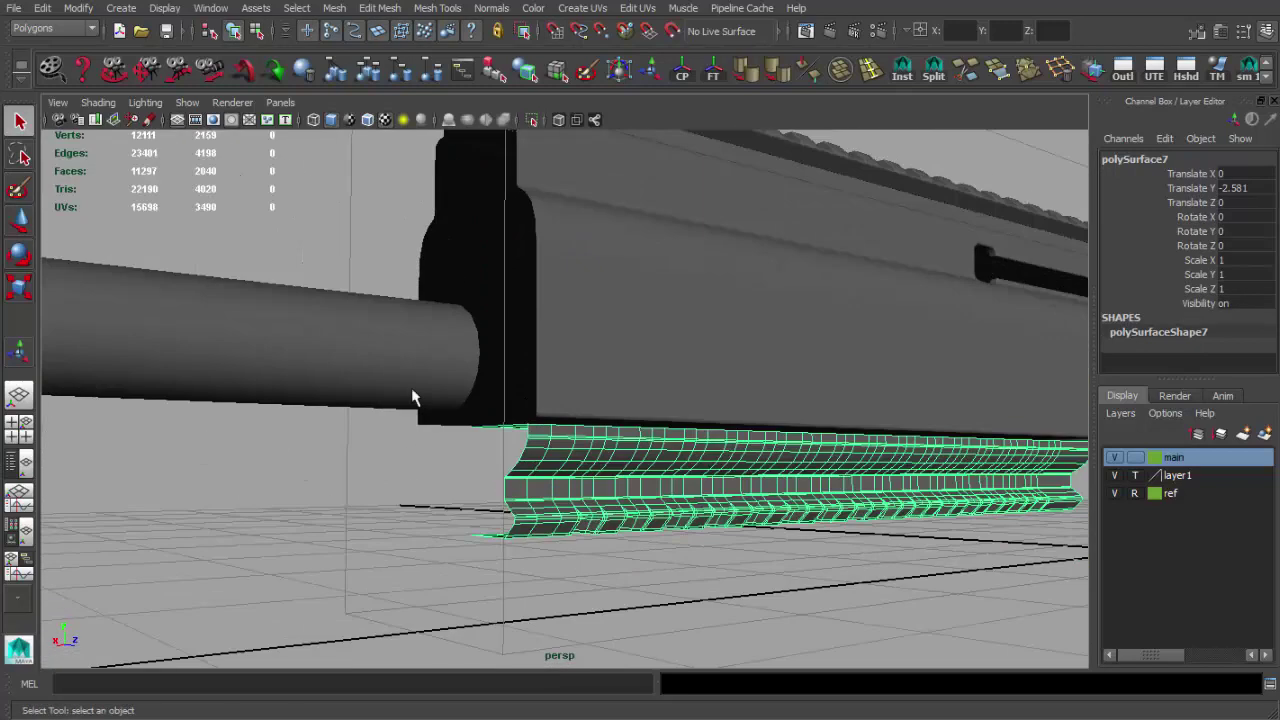
left_click_drag(810, 389, 790, 390)
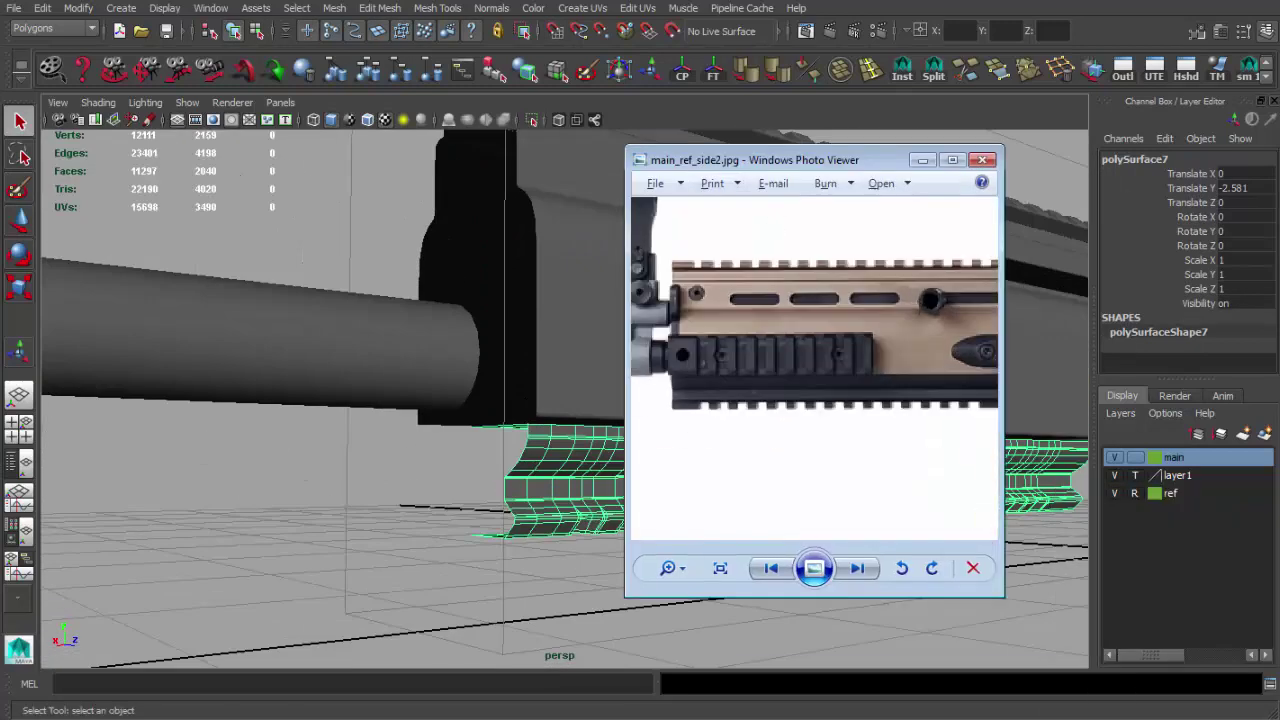
key("alt+Tab")
mouse_move(563, 443)
left_mouse_down("alt")
mouse_move(663, 403)
mouse_move(812, 435)
mouse_move(743, 343)
mouse_move(608, 441)
left_mouse_up("alt")
key("F10")
- Select the edge loop at the rail's end and frame it in the front view
double_click(441, 333)
left_click_drag(441, 333, 574, 437, "alt")
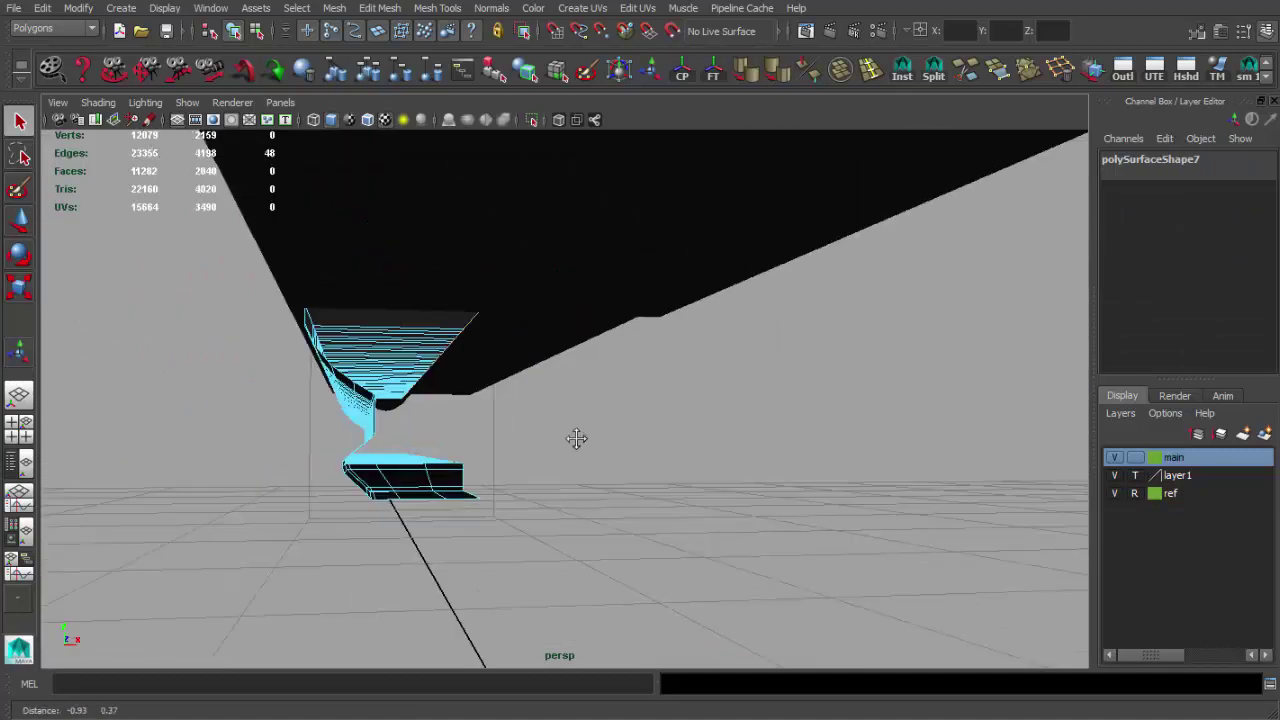
key("w")
left_click_drag(430, 385, 414, 394, "alt")
key("space")
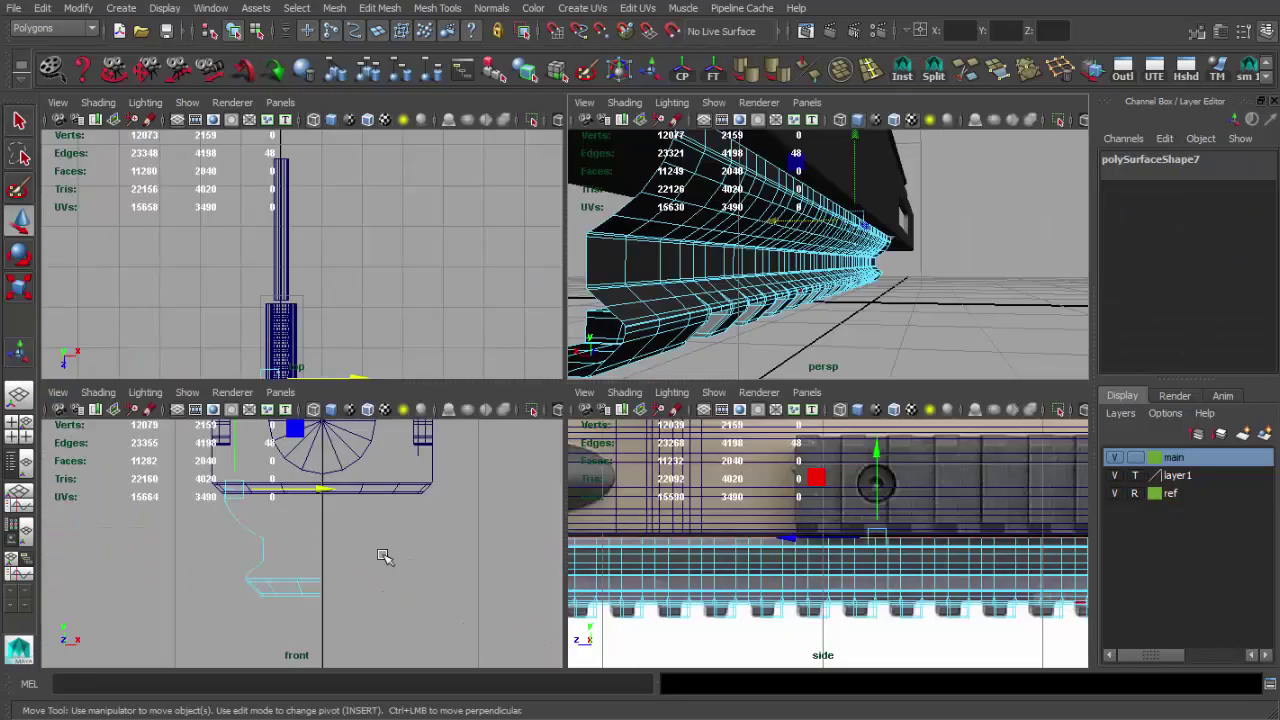
key("f")
key("alt+Tab")
key("alt+Tab")
scroll(871, 186, "up", 3)
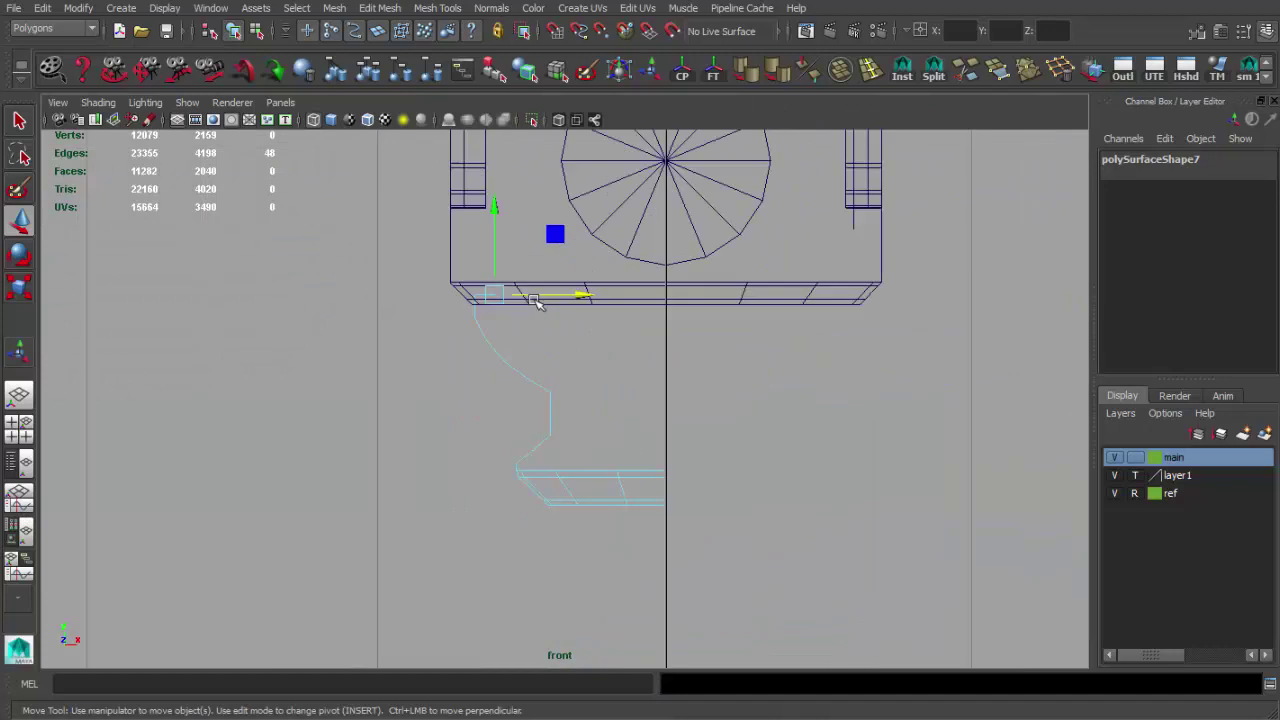
scroll(537, 297, "up", 3)
- Extrude the end edge four times, pulling it down and inward to the centreline
key("ctrl+e")
left_click_drag(397, 237, 394, 272)
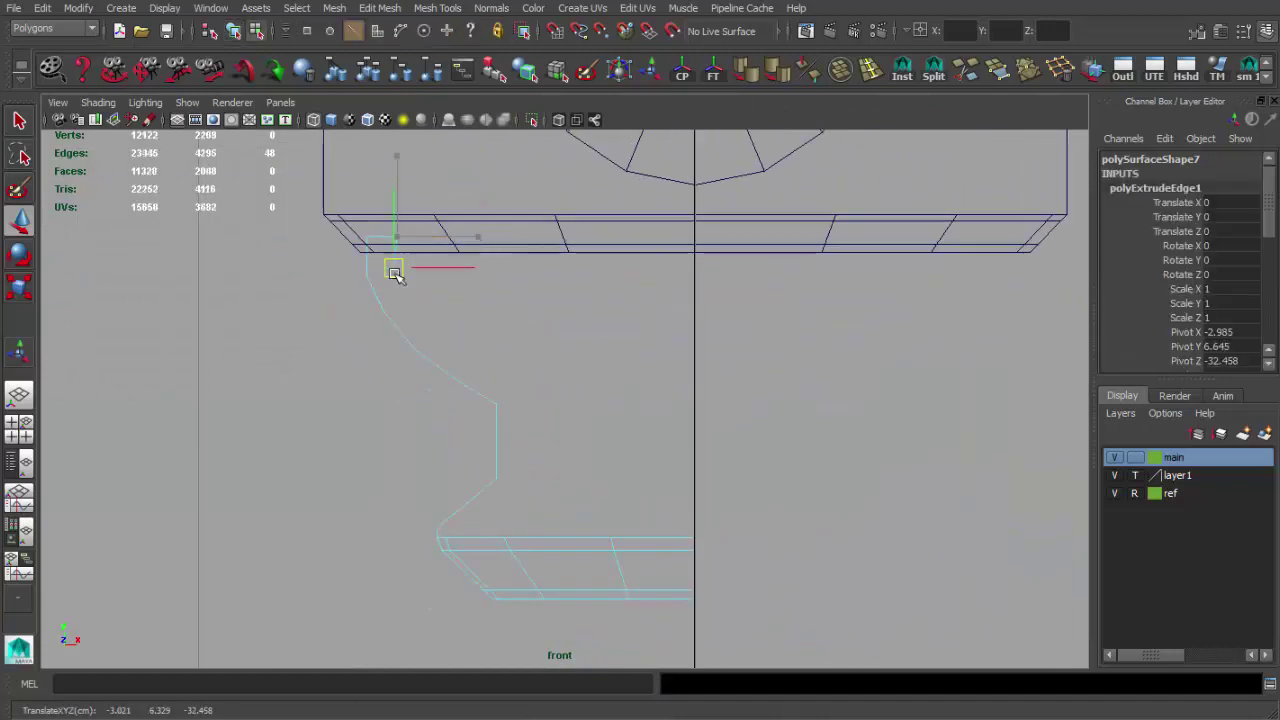
key("ctrl+e")
mouse_move(481, 272)
left_mouse_down()
mouse_move(481, 253)
mouse_move(558, 309)
left_mouse_up()
key("ctrl+e")
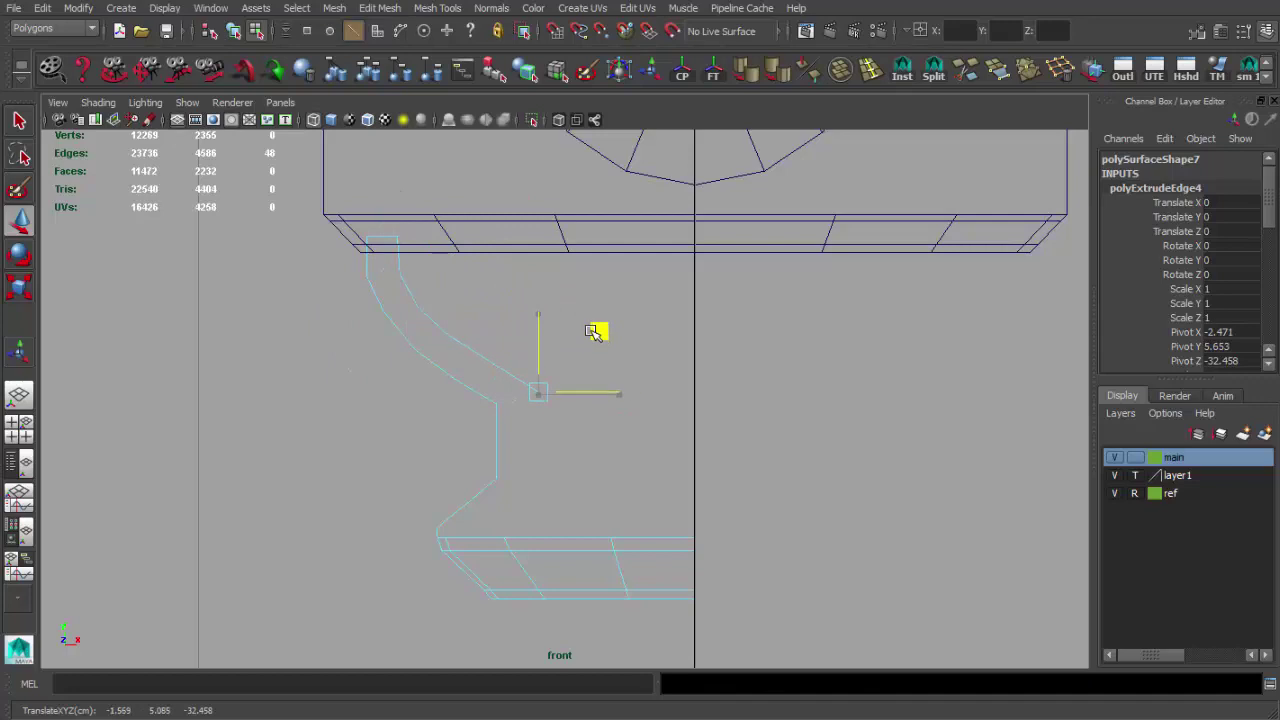
key("ctrl+e")
left_click_drag(640, 485, 706, 487)
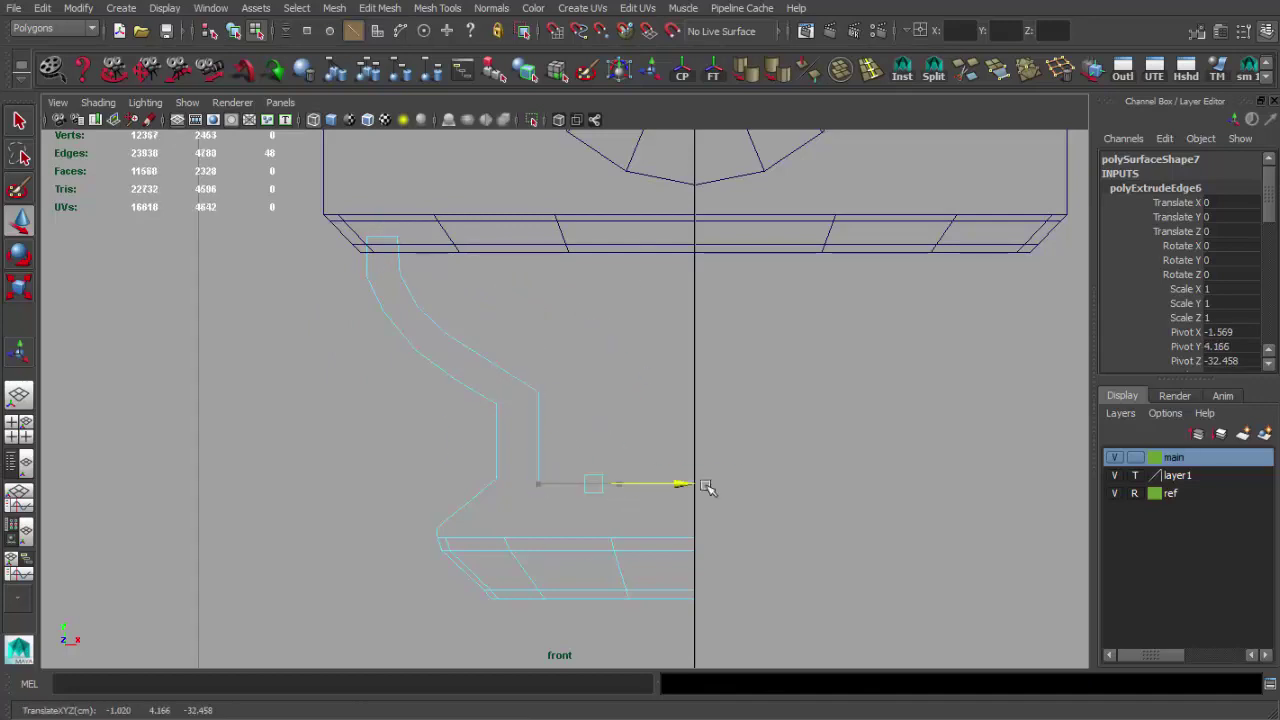
key("w")
middle_click_drag(602, 482, 608, 455, "alt")
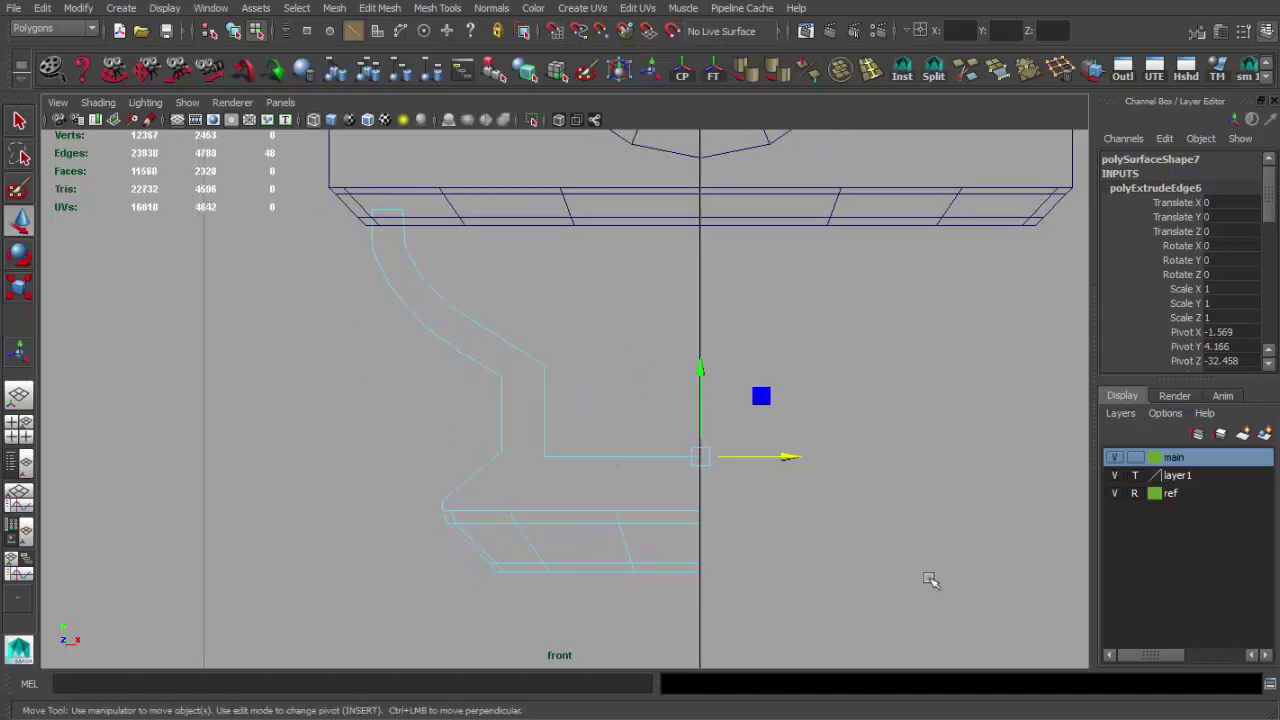
key("q")
- Extrude the edge once more and move vertices to round off the curved wall
key("space")
key("space")
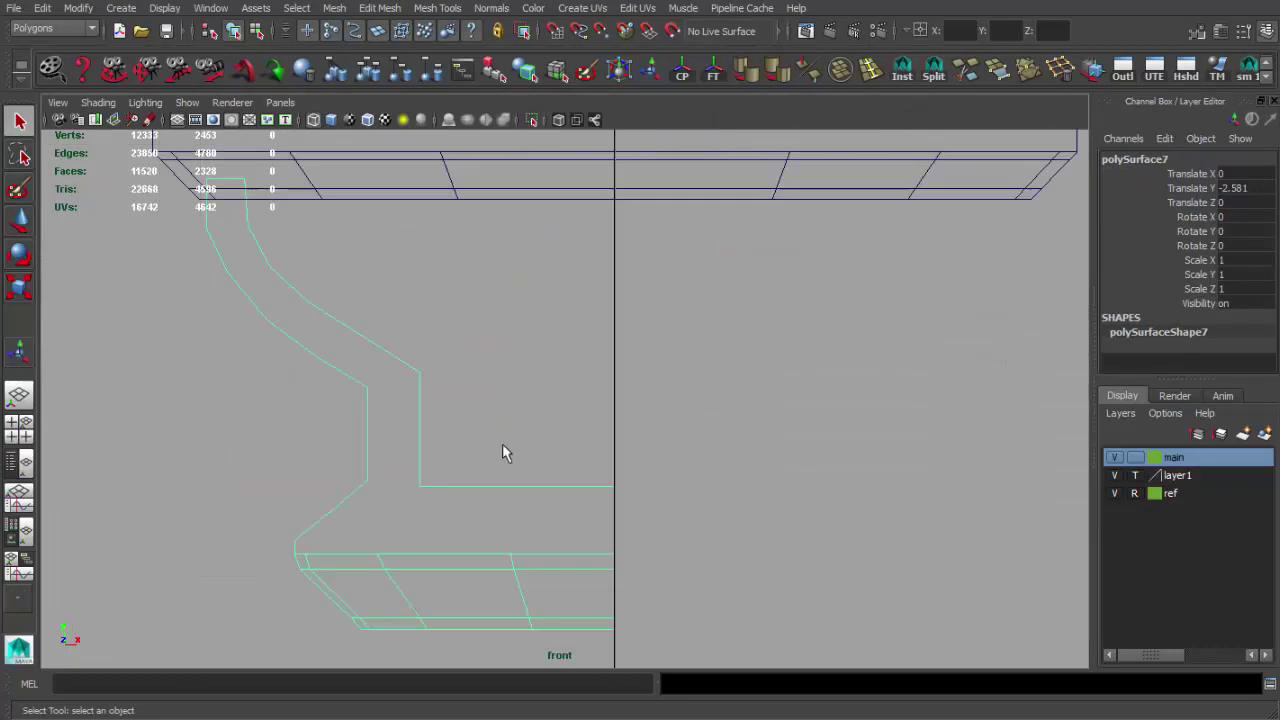
key("F9")
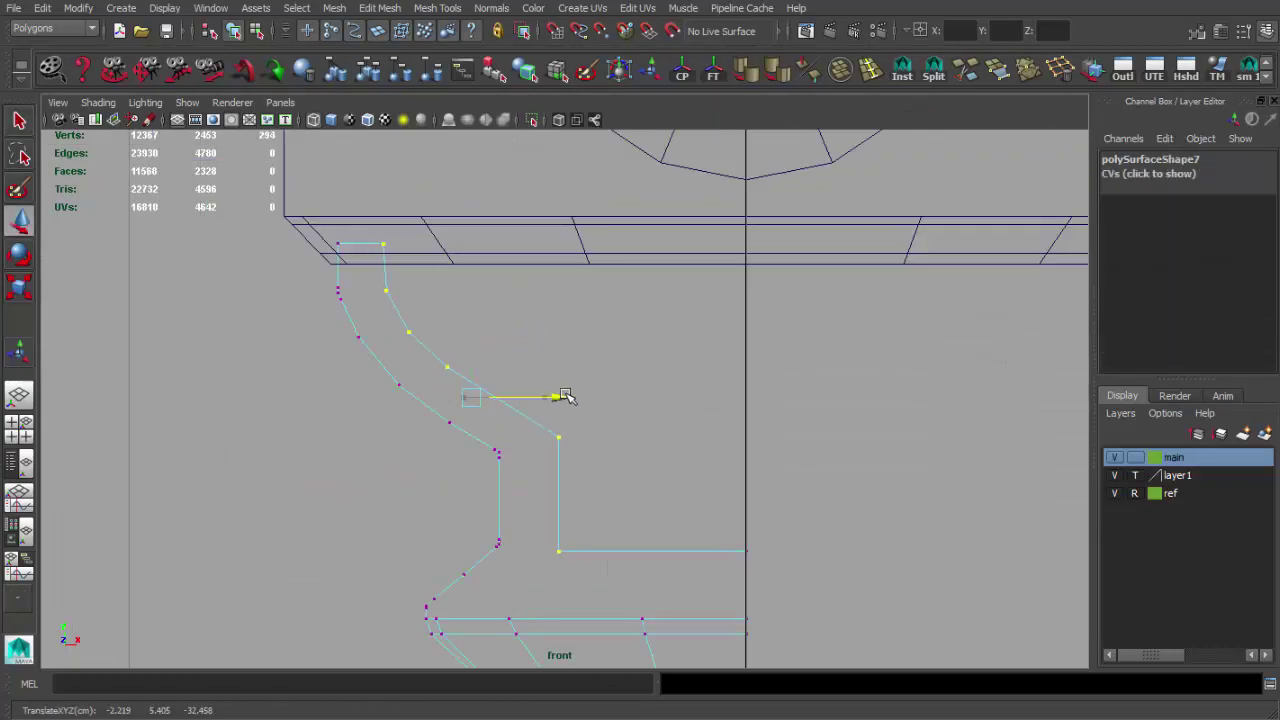
key("ctrl+e")
scroll(578, 397, "down", 5)
scroll(456, 362, "up", 3)
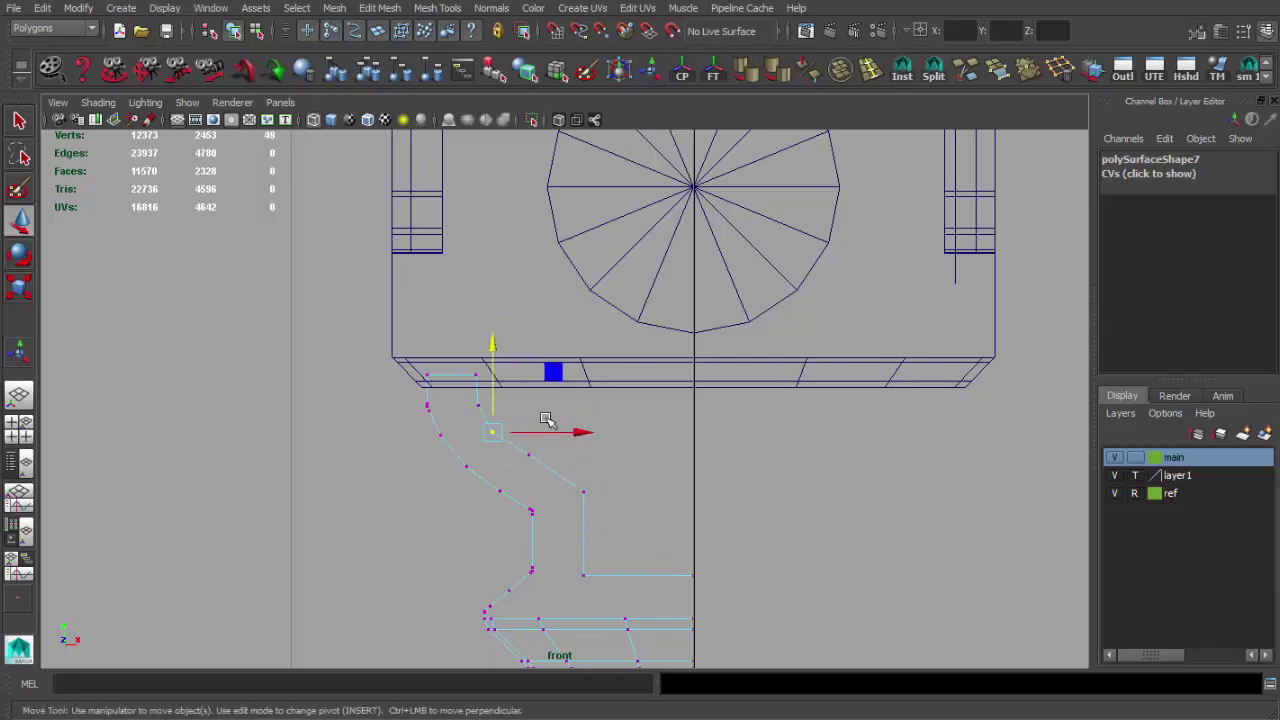
middle_click_drag(547, 420, 508, 366, "alt")
scroll(518, 360, "up", 1)
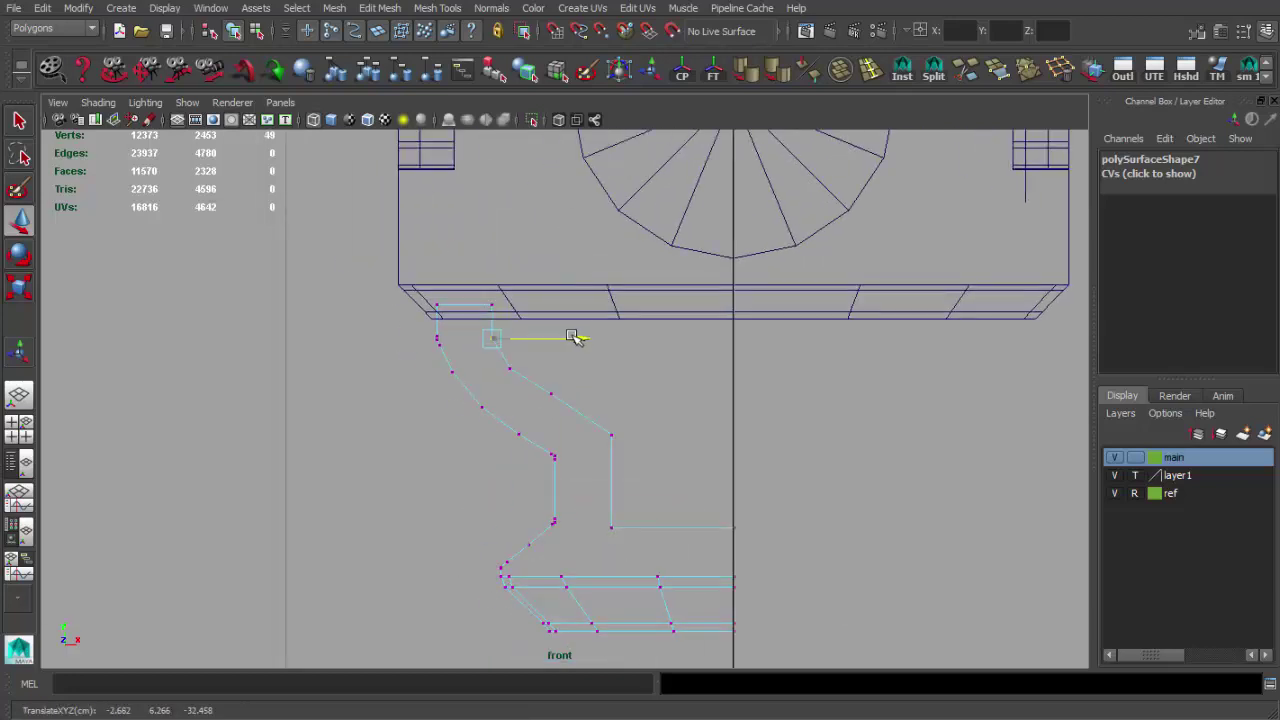
key("w")
scroll(575, 420, "up", 1)
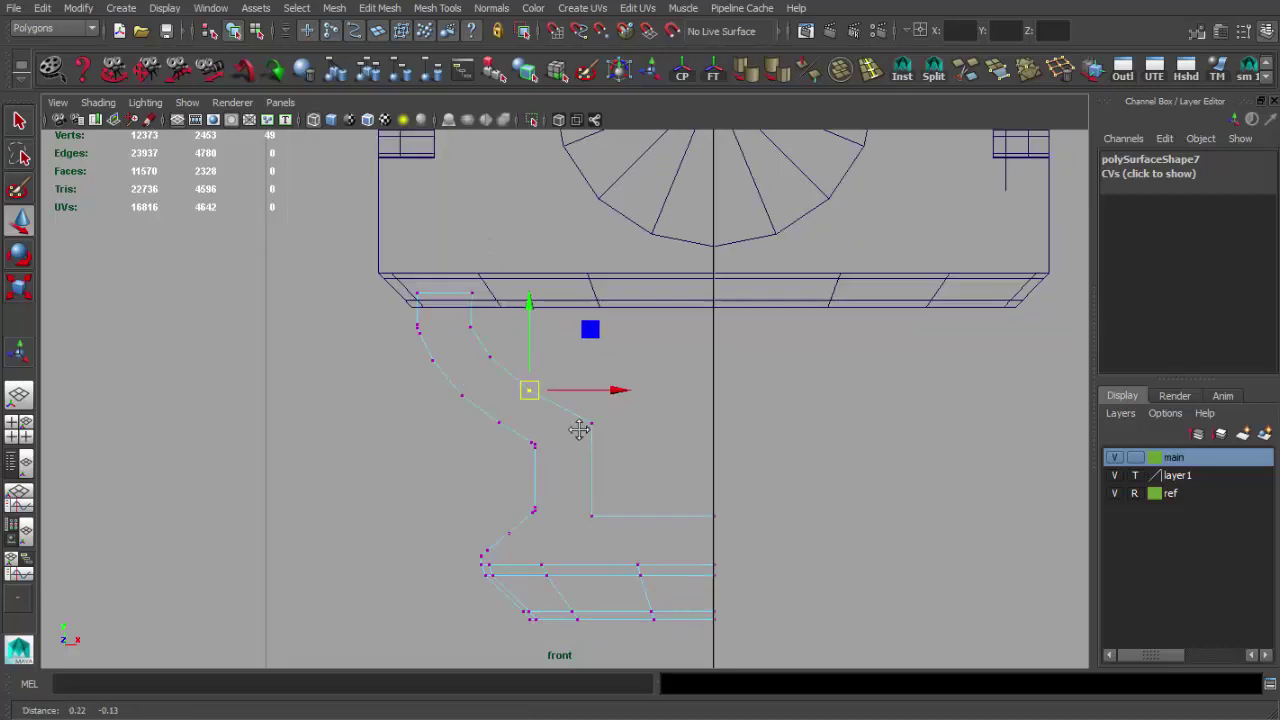
scroll(530, 345, "up", 1)
- Insert four edge loops across the curved wall with Insert Edge Loop Tool
left_click(867, 76)
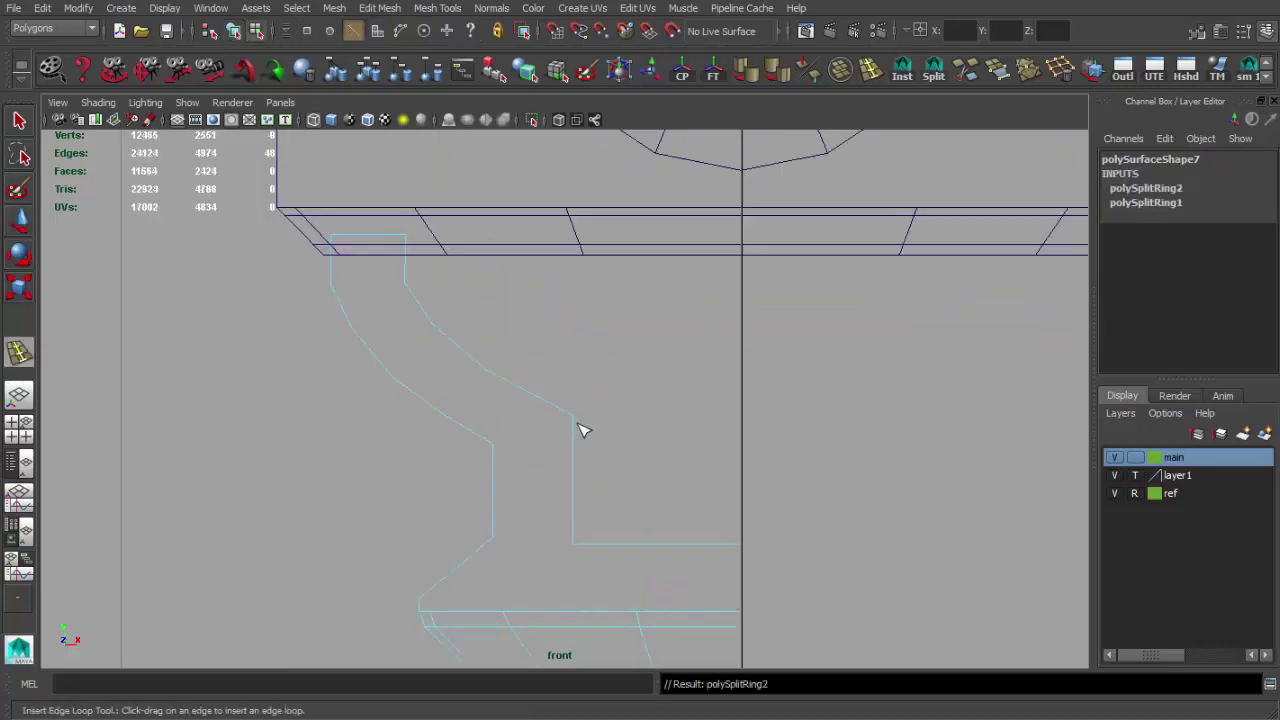
scroll(429, 325, "up", 1)
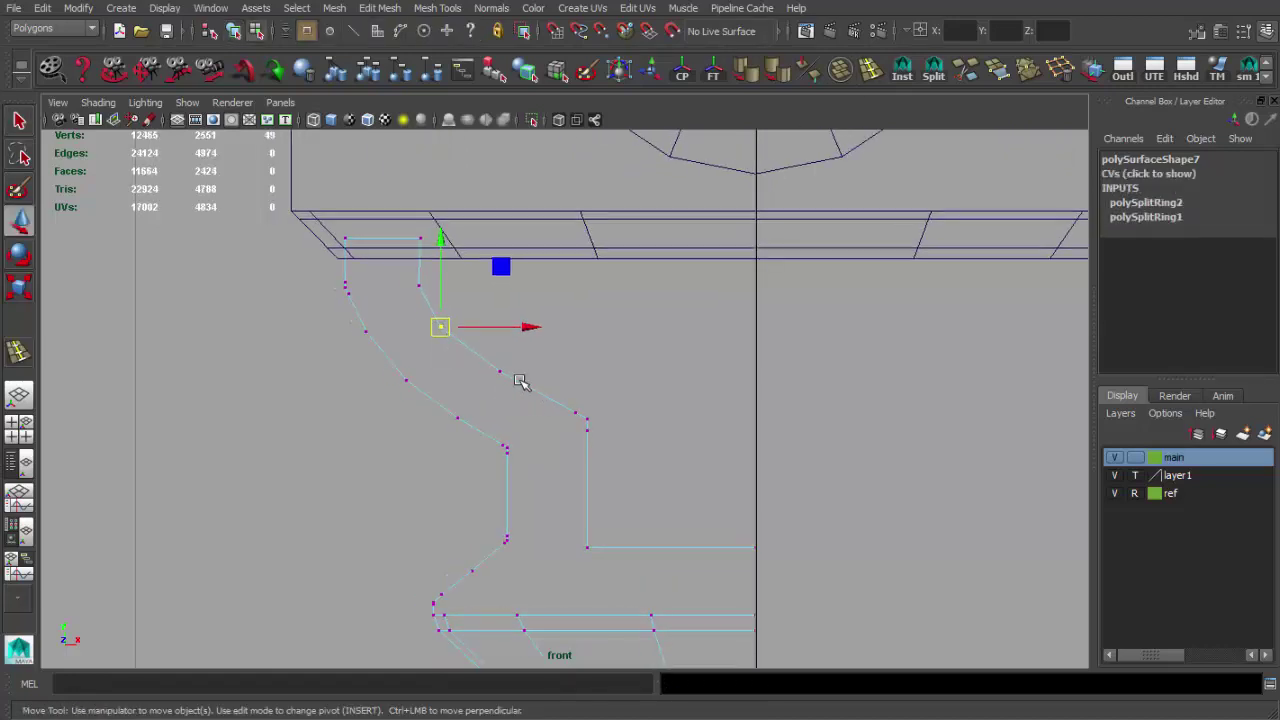
scroll(600, 423, "up", 1)
key("y")
middle_click_drag(394, 162, 440, 280, "alt")
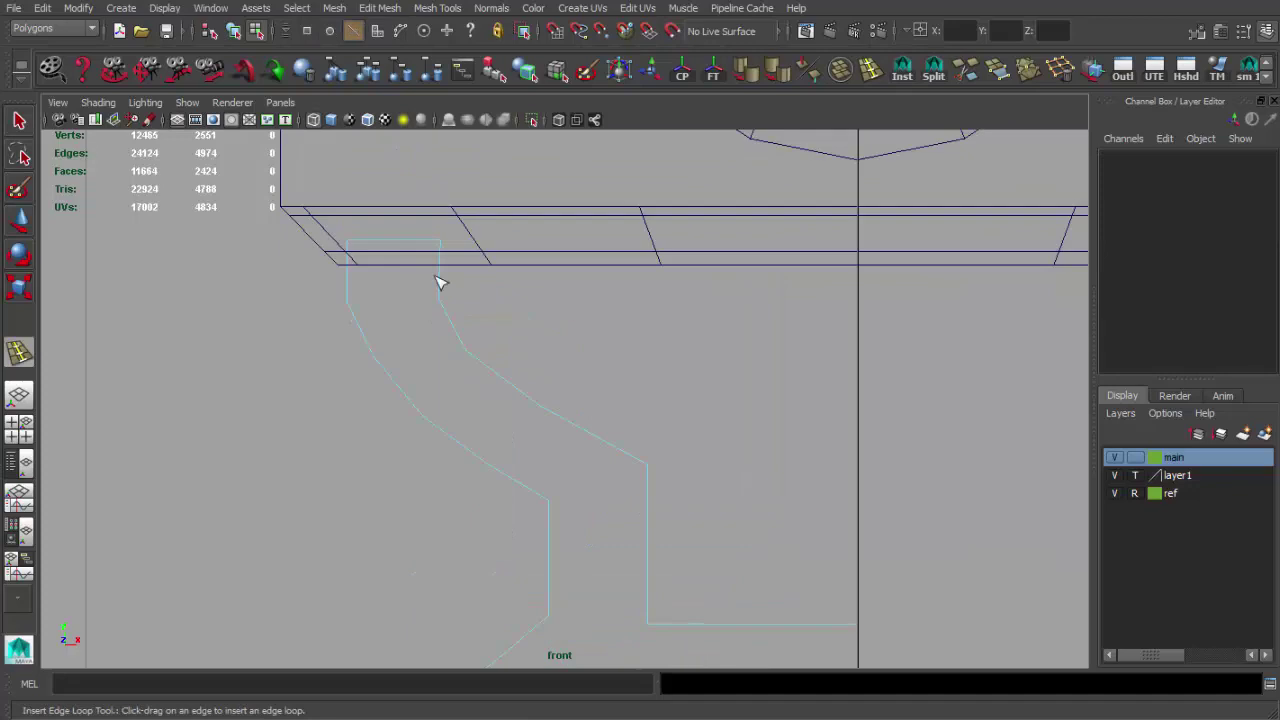
left_click_drag(440, 282, 490, 320)
scroll(447, 314, "down", 3)
left_click(534, 394)
scroll(534, 394, "up", 3)
- Return to object mode and select the whole rail object
key("q")
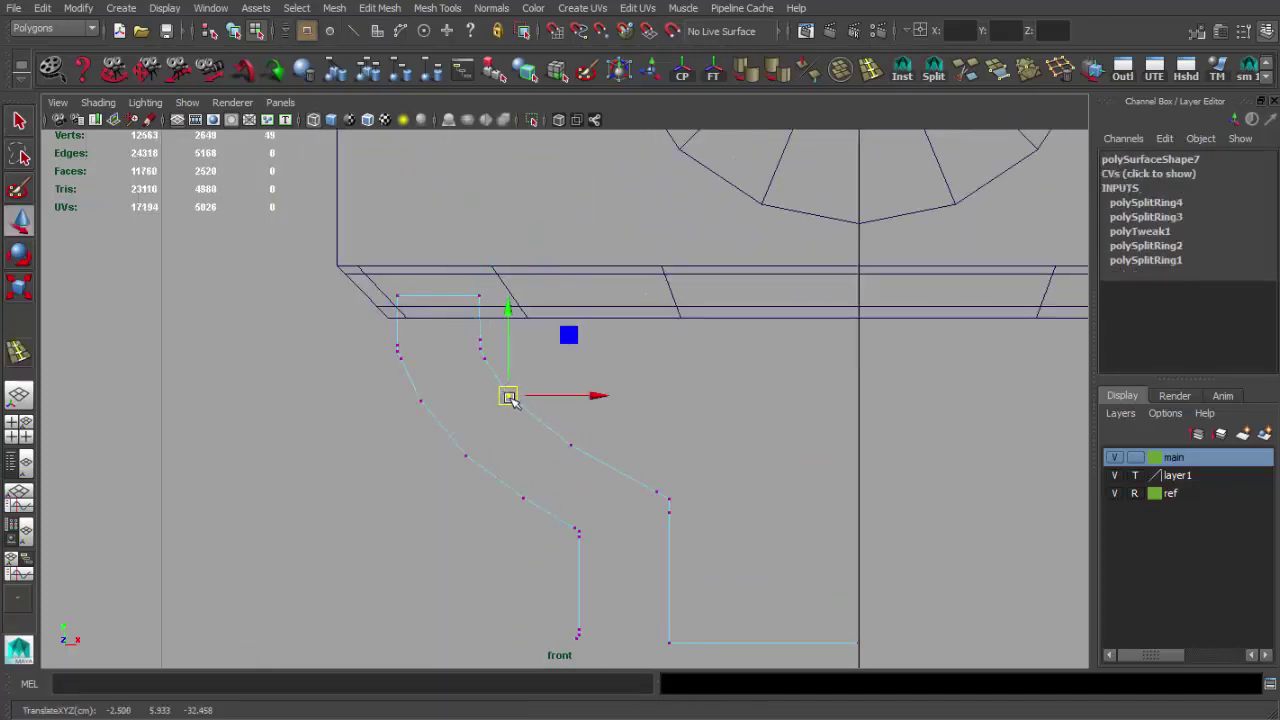
scroll(509, 398, "down", 2)
key("F8")
left_click(560, 423)
scroll(543, 394, "up", 1)
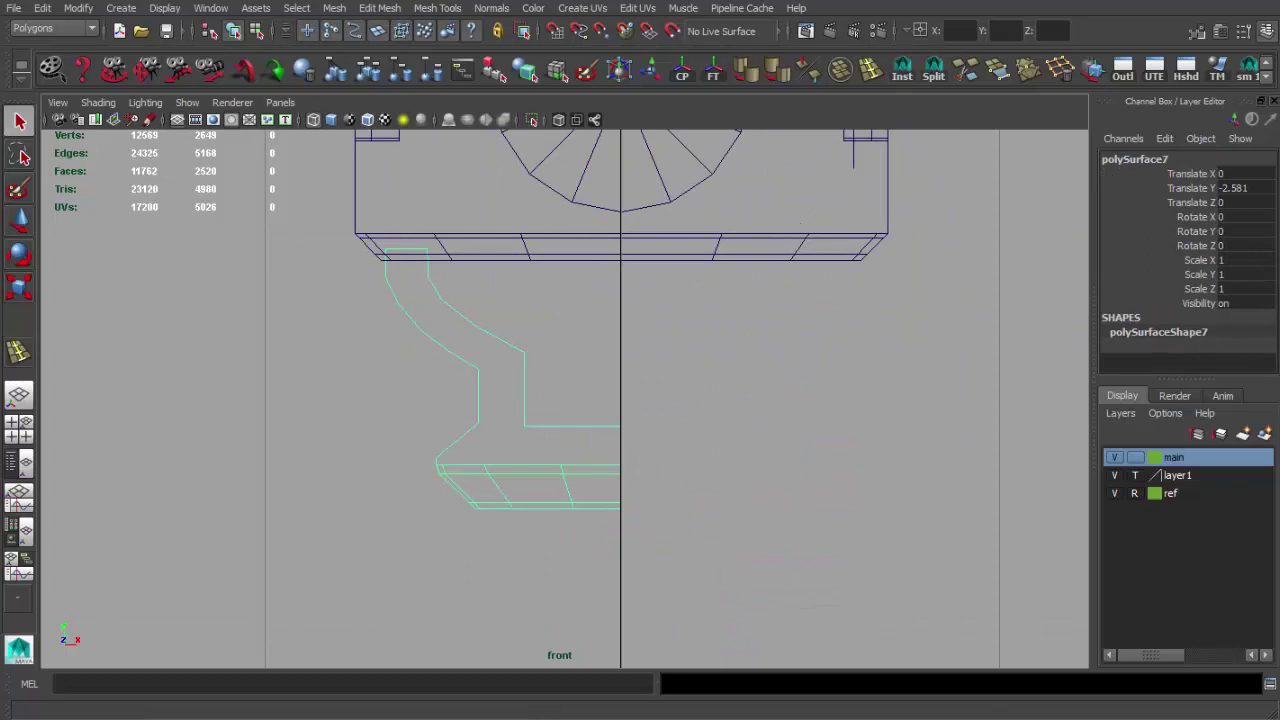
- Frame a close, low perspective view of the rail's end and switch to edge selection
key("space")
key("f")
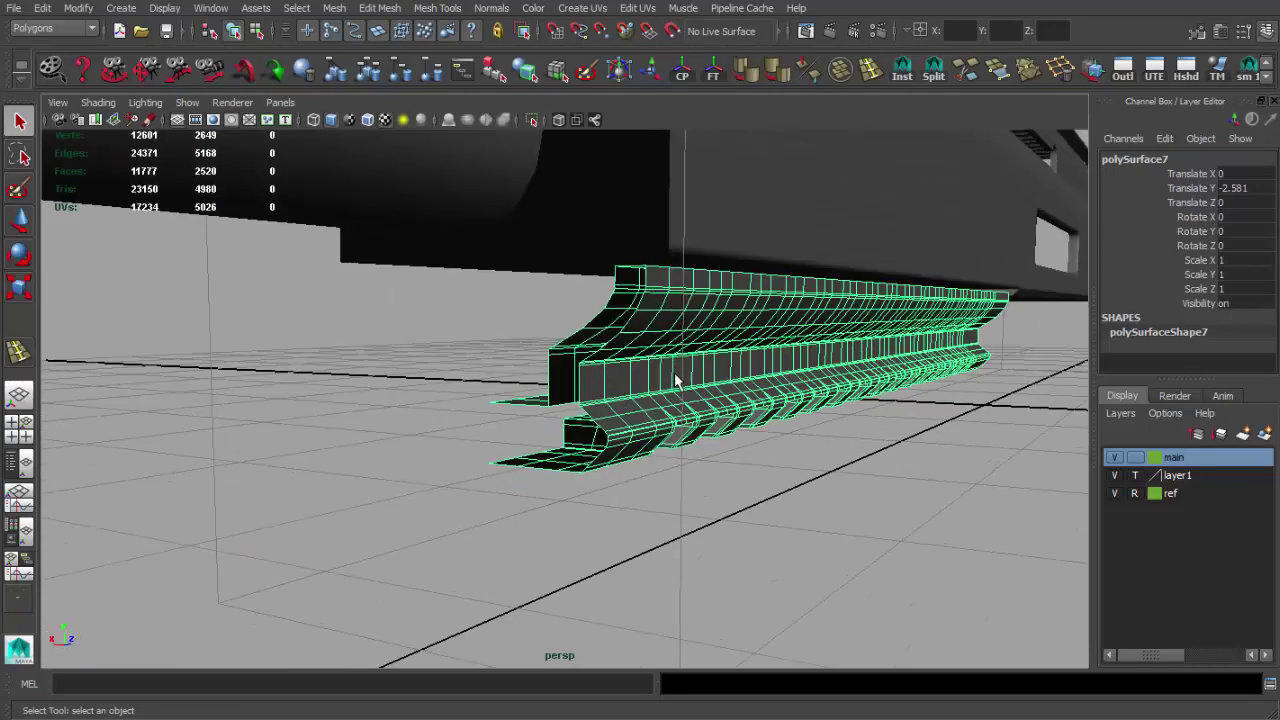
key("w")
left_click(709, 480)
left_click(663, 397)
mouse_move(663, 397)
left_mouse_down("alt")
mouse_move(757, 517)
mouse_move(504, 409)
mouse_move(563, 378)
left_mouse_up("alt")
left_click(757, 517)
left_click(535, 371)
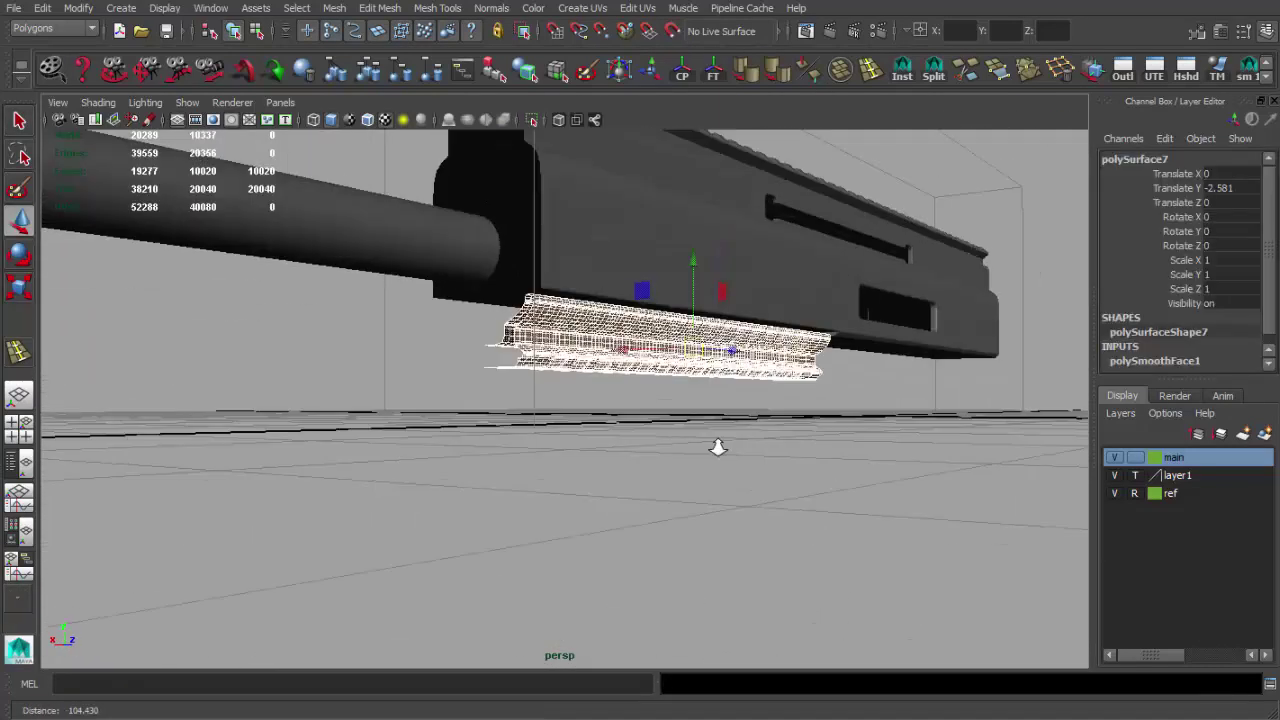
key("f")
right_click_drag(535, 371, 577, 333, "alt")
left_click_drag(577, 333, 761, 347, "alt")
mouse_move(782, 418)
left_mouse_down("alt")
mouse_move(743, 386)
mouse_move(826, 429)
mouse_move(787, 463)
mouse_move(728, 448)
left_mouse_up("alt")
key("q")
key("F10")
right_click_drag(728, 448, 741, 468, "alt")
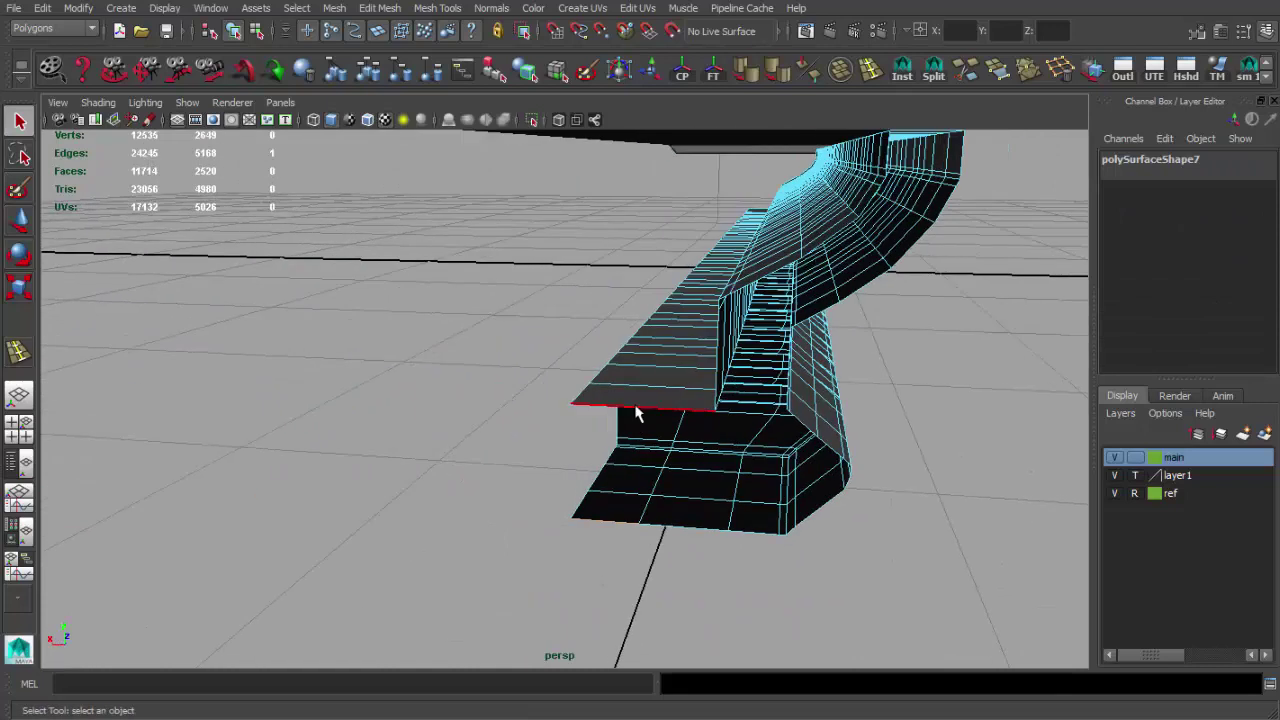
- Select the curved wall's bottom edge and extrude it outward into a flat lip with Ctrl+E
left_click(663, 410)
mouse_move(663, 410)
left_mouse_down("alt")
mouse_move(430, 557)
mouse_move(580, 403)
left_mouse_up("alt")
key("ctrl+e")
key("t")
right_click_drag(560, 400, 500, 391, "alt")
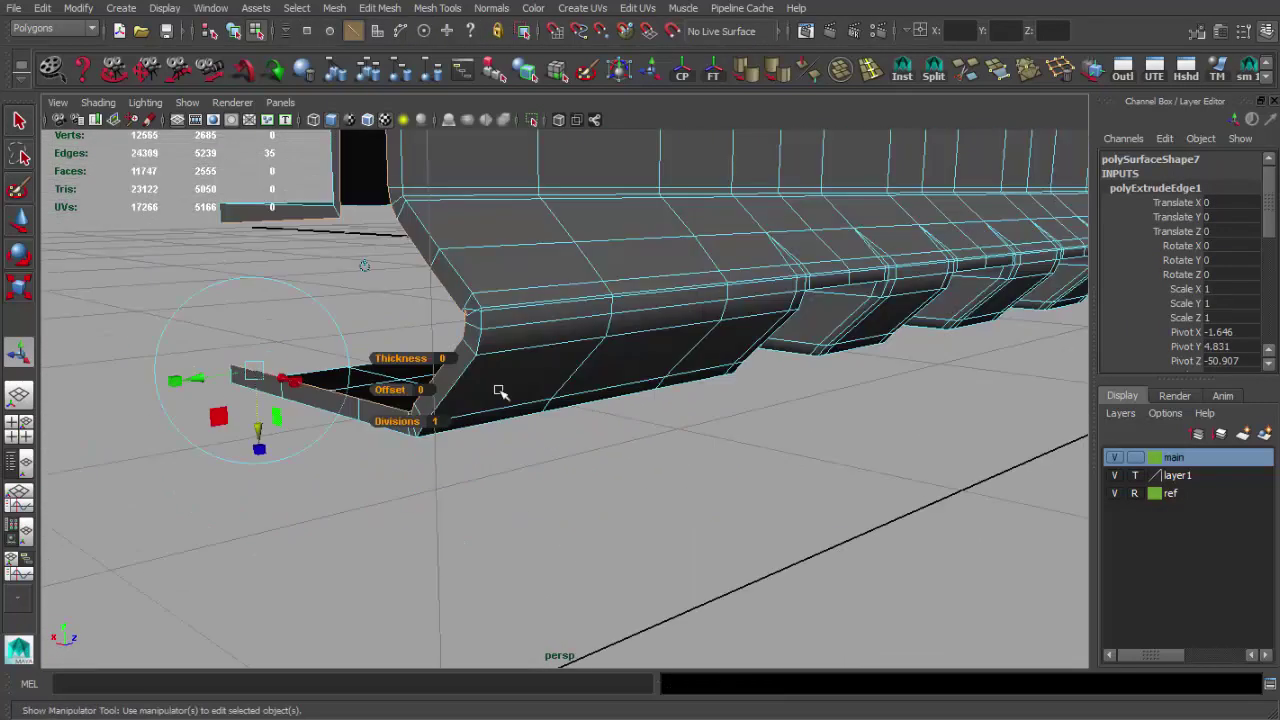
left_click_drag(500, 391, 358, 497, "alt")
key("q")
- Adjust the vertex at the lip's bend and inspect the extruded trough from the side
left_click(606, 406)
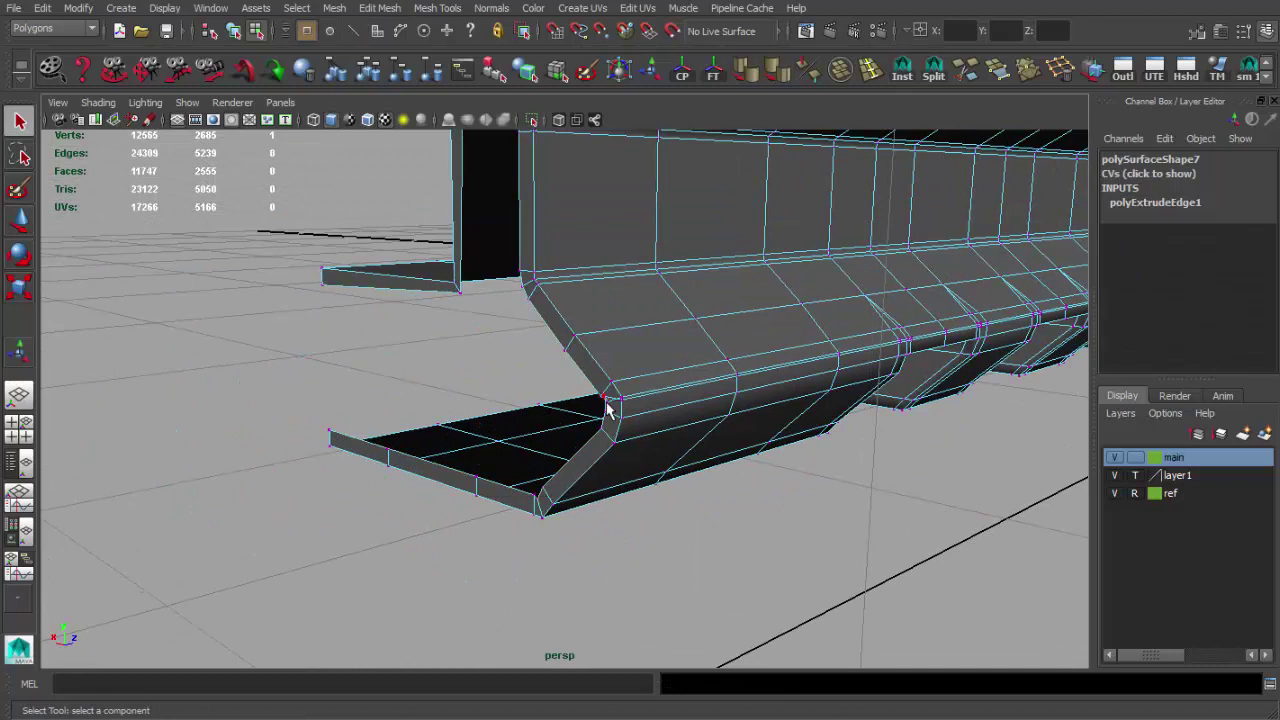
right_click_drag(606, 406, 610, 410, "alt")
mouse_move(610, 410)
left_mouse_down("alt")
mouse_move(568, 441)
mouse_move(603, 371)
mouse_move(520, 352)
mouse_move(563, 425)
mouse_move(523, 423)
mouse_move(528, 357)
mouse_move(514, 329)
mouse_move(723, 309)
mouse_move(529, 366)
mouse_move(548, 438)
mouse_move(414, 366)
mouse_move(390, 236)
mouse_move(323, 171)
mouse_move(429, 413)
mouse_move(443, 537)
mouse_move(449, 491)
mouse_move(629, 486)
mouse_move(594, 596)
left_mouse_up("alt")
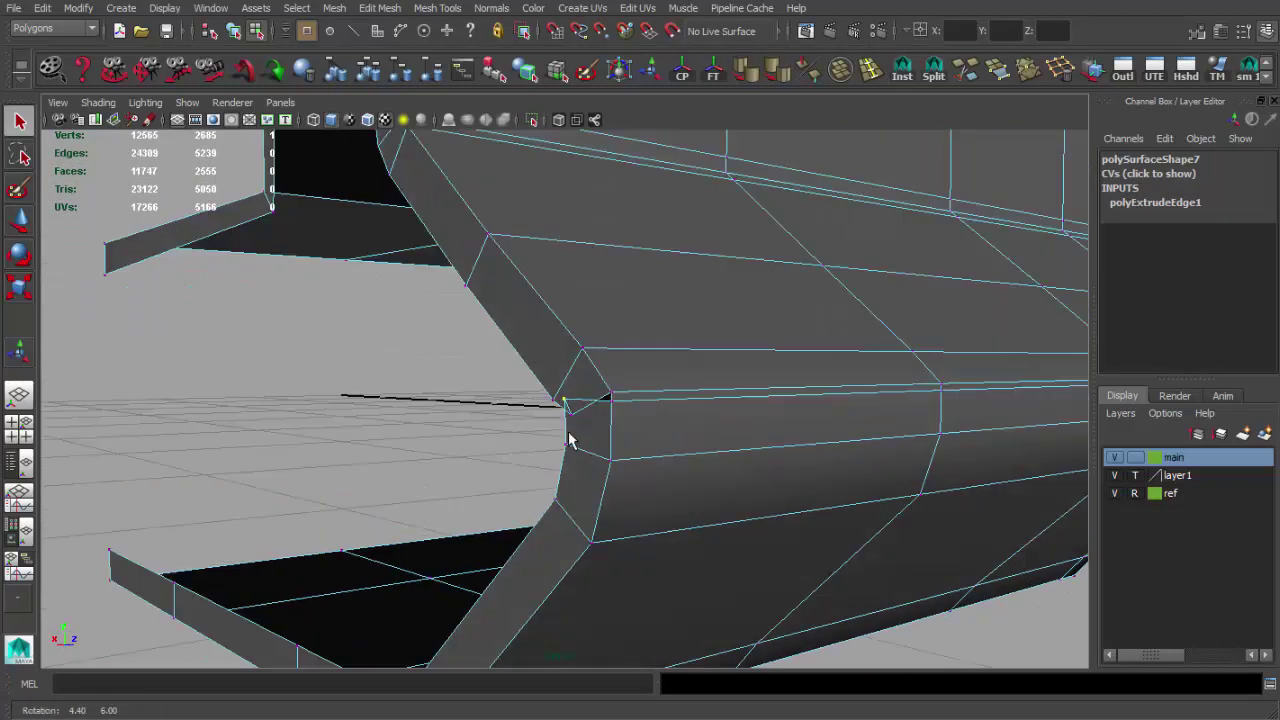
key("w")
key("w")
key("q")
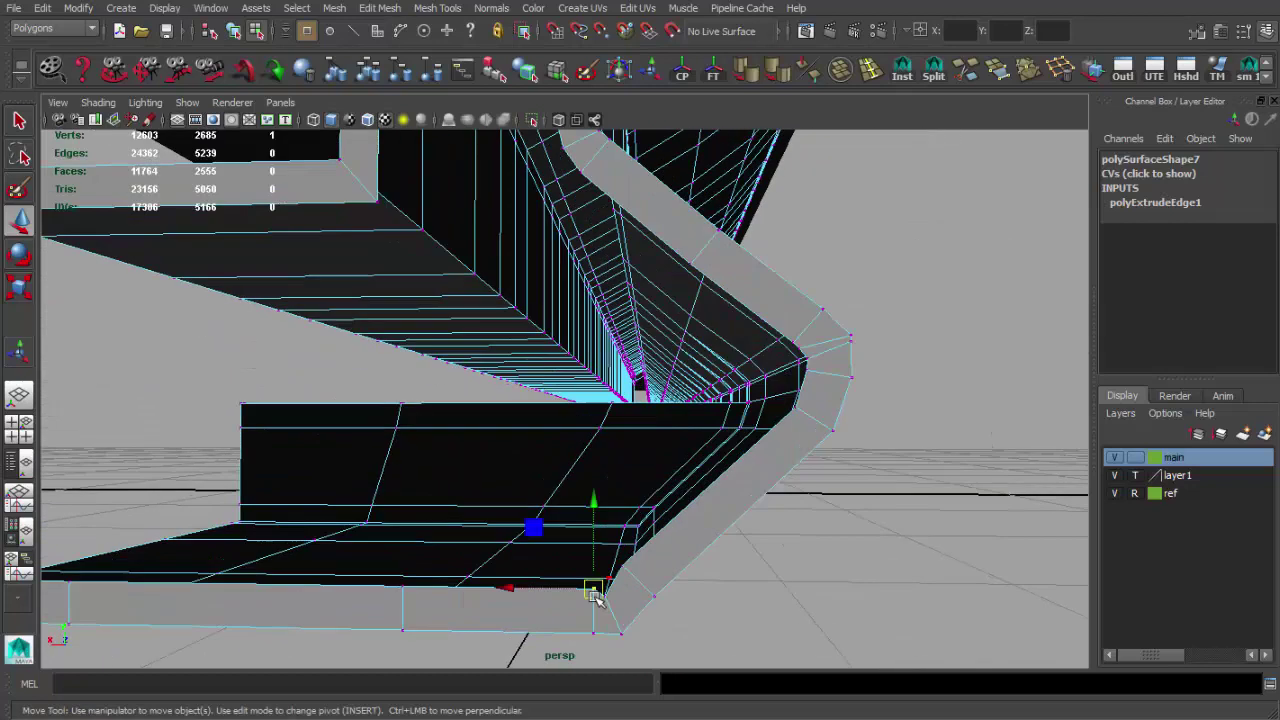
mouse_move(579, 508)
left_mouse_down("alt")
mouse_move(649, 434)
mouse_move(634, 343)
mouse_move(688, 323)
left_mouse_up("alt")
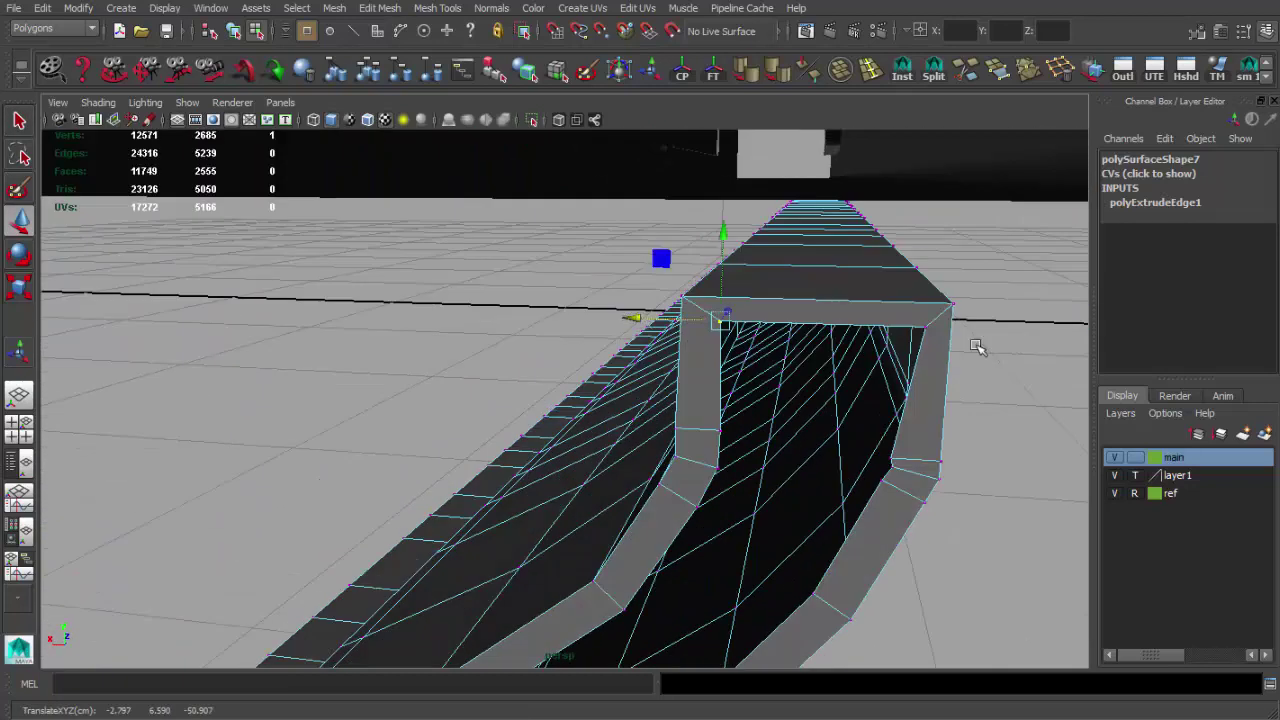
mouse_move(828, 322)
left_mouse_down("alt")
mouse_move(823, 400)
mouse_move(694, 437)
mouse_move(591, 351)
mouse_move(773, 212)
left_mouse_up("alt")
key("F8")
right_click_drag(773, 204, 664, 290, "shift")
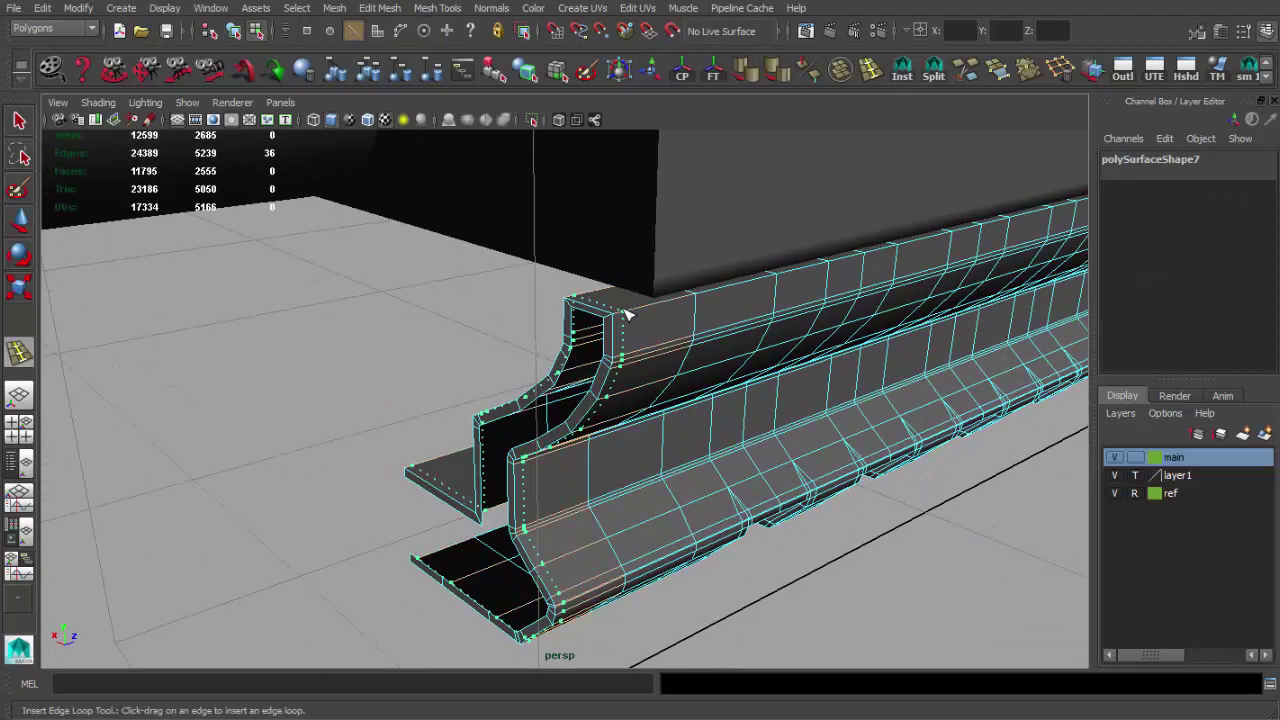
- Insert an edge loop across the lip and append faces bridging the gaps between the flanges
left_click(627, 315)
mouse_move(627, 315)
left_mouse_down("alt")
mouse_move(672, 371)
mouse_move(623, 300)
mouse_move(257, 323)
mouse_move(213, 308)
mouse_move(537, 357)
mouse_move(729, 451)
mouse_move(731, 423)
mouse_move(588, 394)
left_mouse_up("alt")
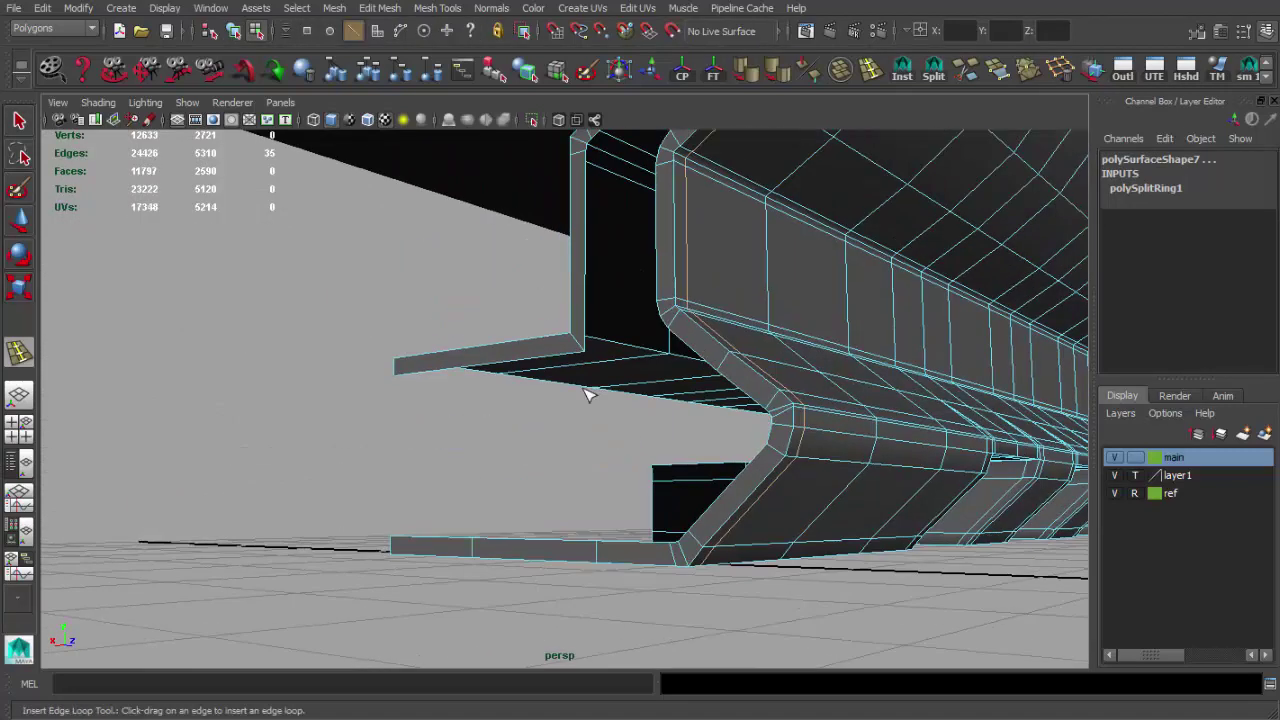
left_click(997, 70)
left_click(444, 540)
left_click(470, 380)
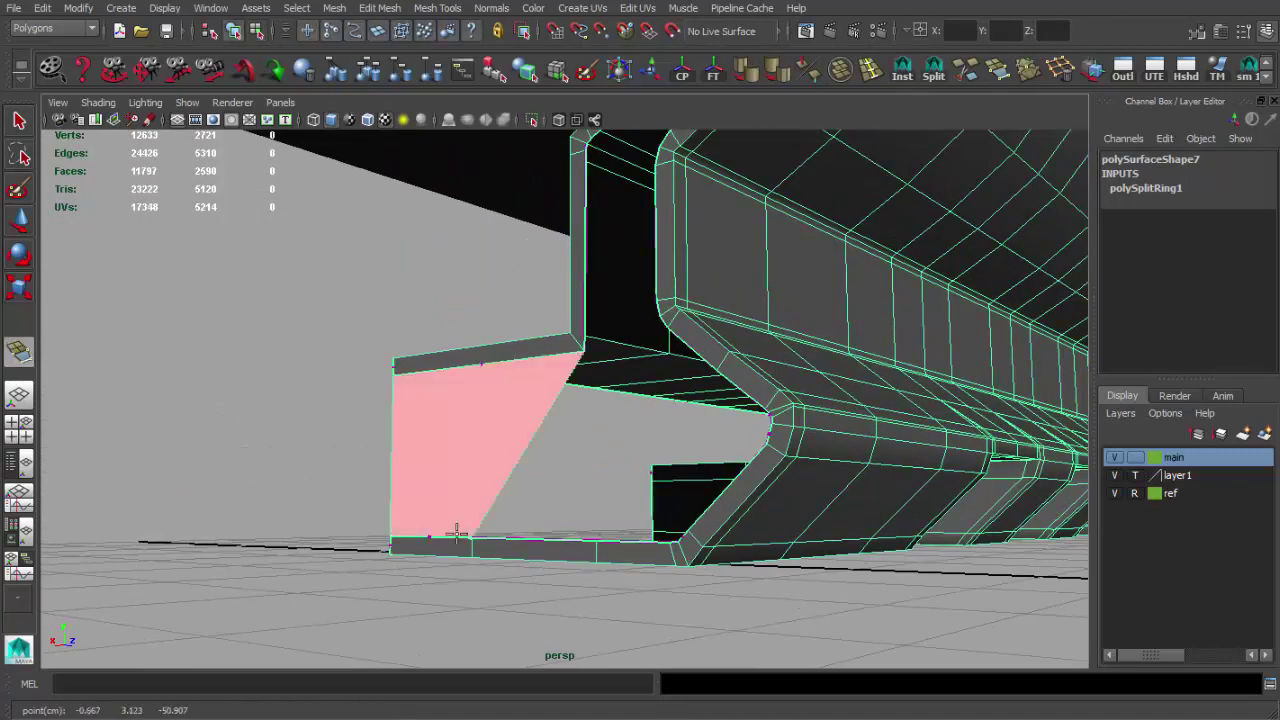
key("Return")
left_click(590, 450)
left_click(651, 543)
key("Return")
left_click(588, 424)
left_click(645, 492)
key("Return")
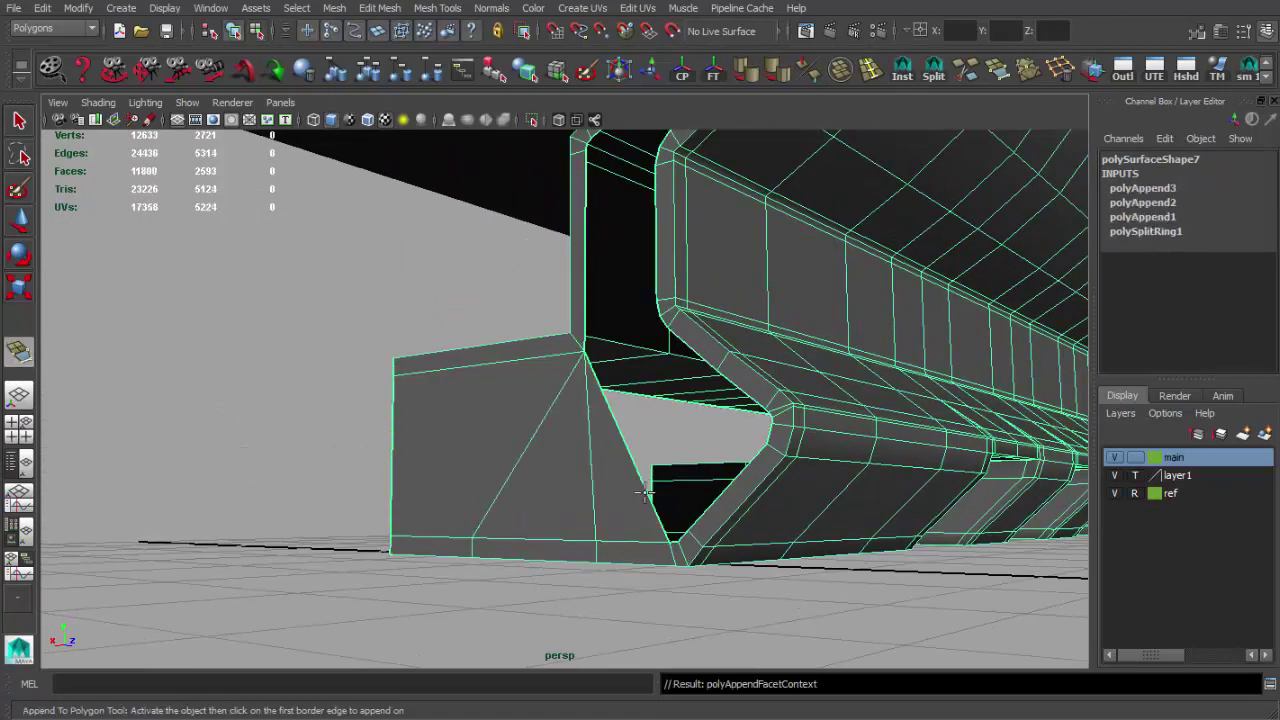
- Append more filling faces along the rail's open border edges
left_click(683, 533)
key("Return")
left_click(623, 414)
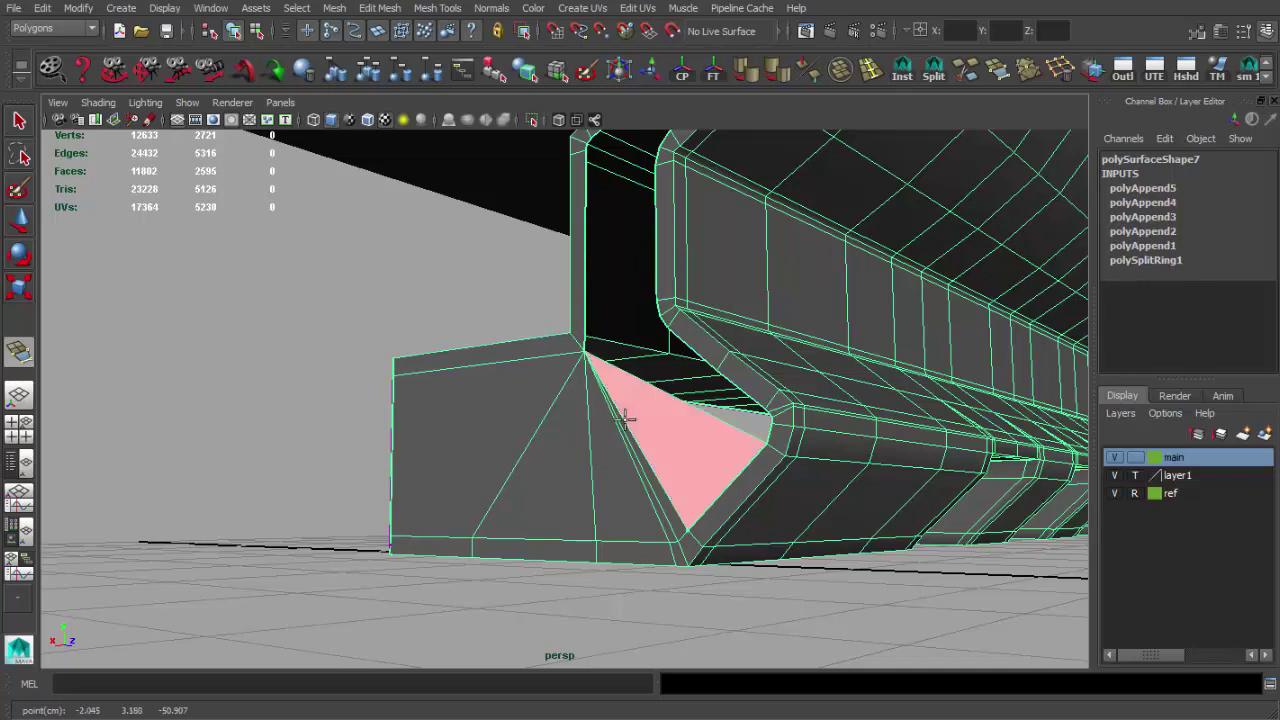
key("Return")
key("y")
left_click(762, 436)
key("Return")
scroll(760, 437, "up", 3)
- Fill the narrow remaining gaps with sliver faces
key("g")
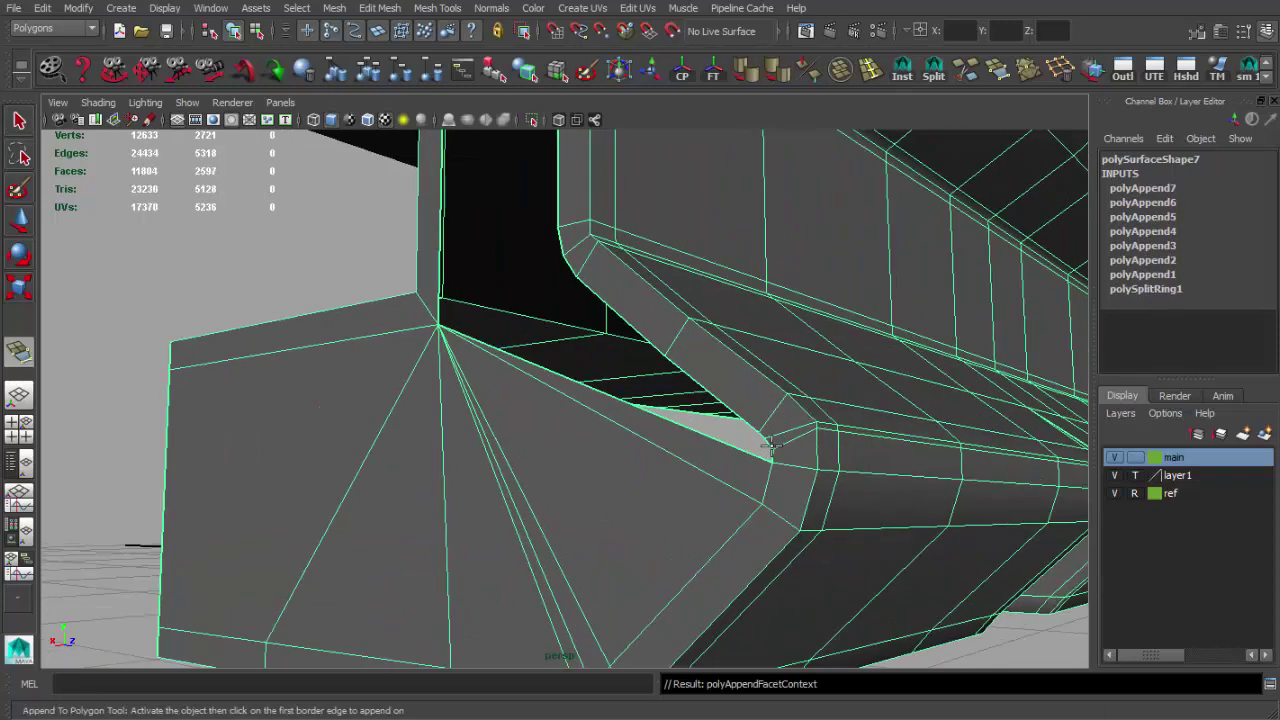
left_click(750, 440)
key("Return")
key("g")
left_click(760, 445)
left_click(748, 418)
key("Return")
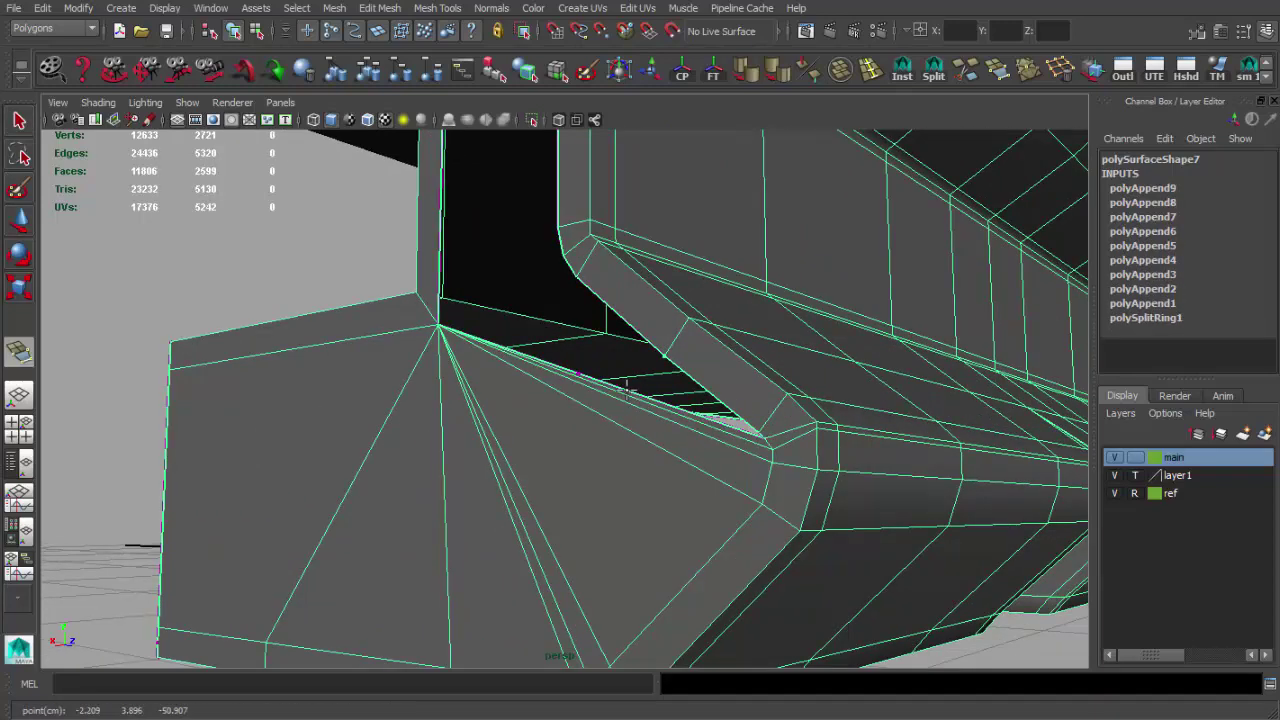
key("Return")
mouse_move(627, 388)
left_mouse_down("alt")
mouse_move(708, 371)
mouse_move(712, 405)
mouse_move(594, 380)
mouse_move(518, 428)
left_mouse_up("alt")
key("g")
key("Return")
- Add an edge loop across the dark face and fill the gap at the channel's bottom
key("ctrl+e")
left_click(541, 401)
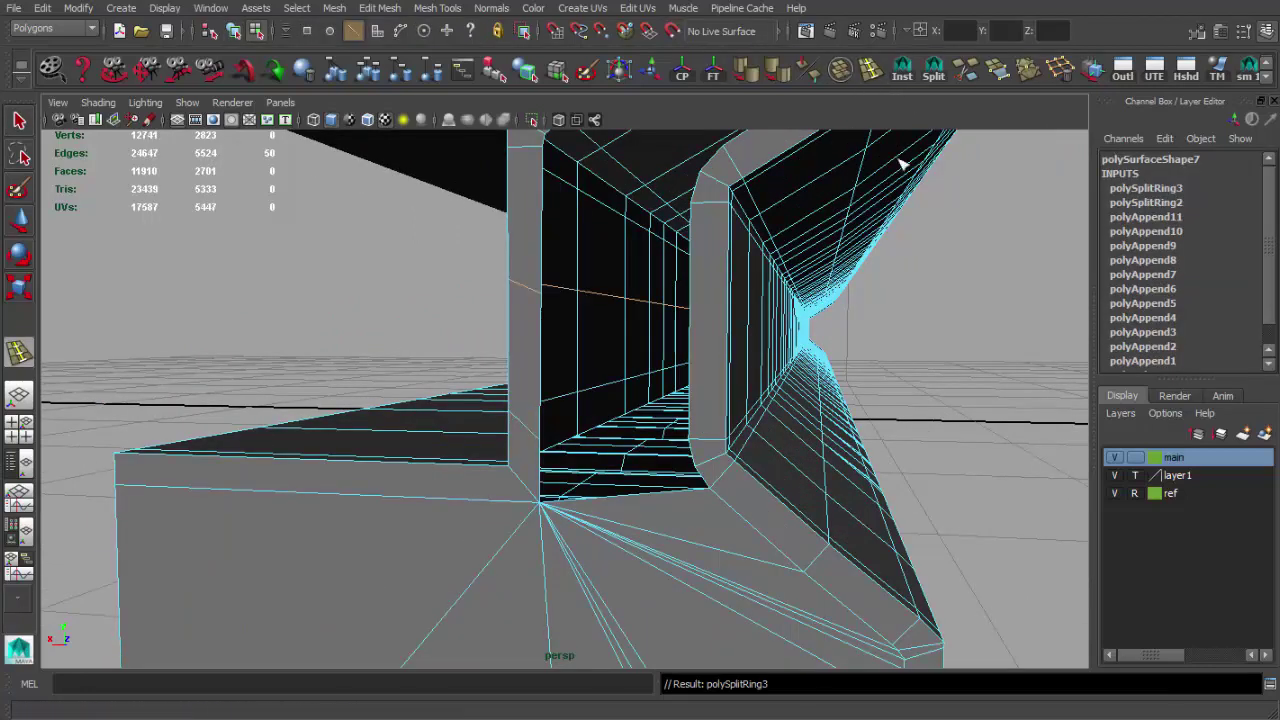
key("g")
left_click(694, 450)
key("Return")
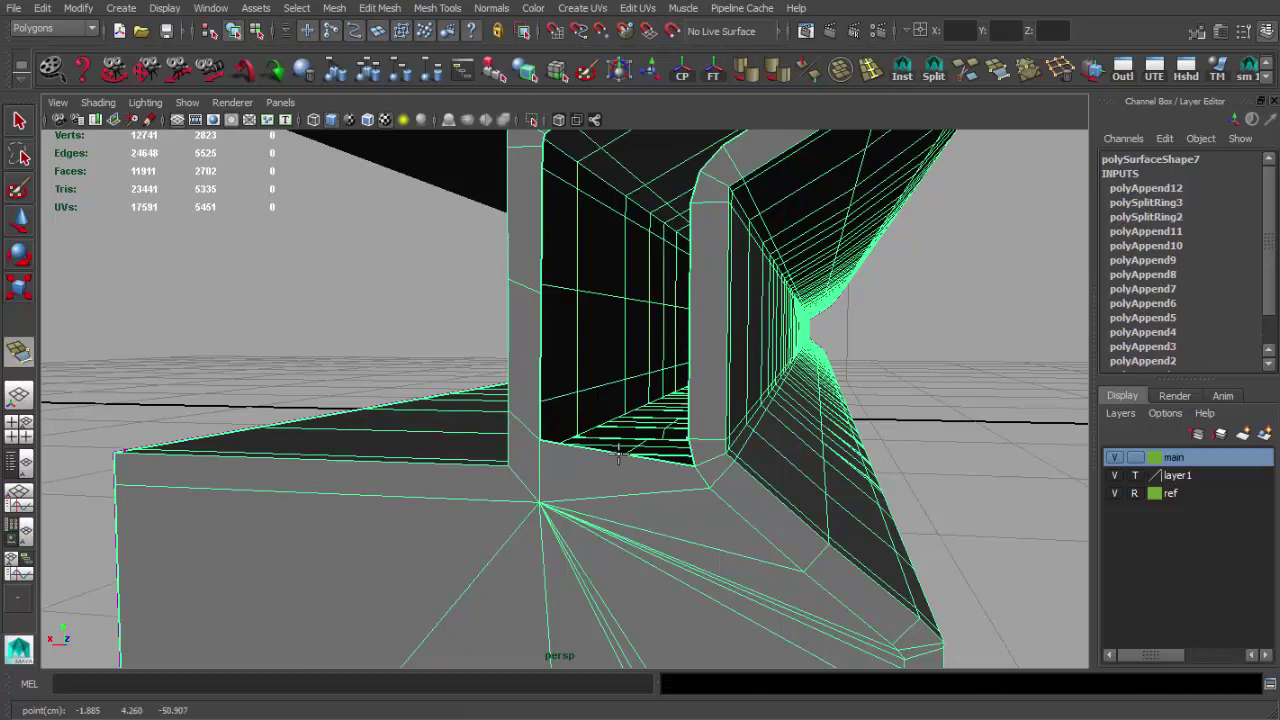
left_click_drag(619, 455, 664, 442, "alt")
left_click(532, 385)
middle_click_drag(584, 421, 569, 386, "alt")
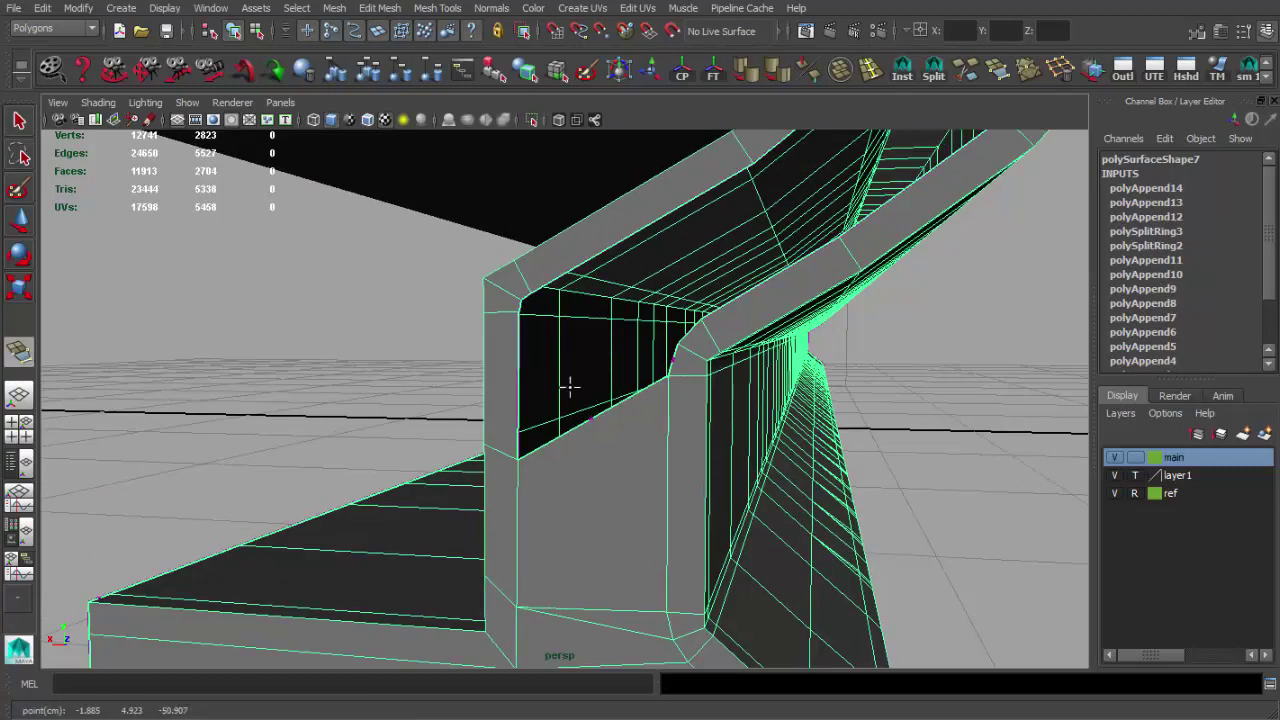
key("Return")
- Fill the remaining gaps along the channel up to its open end
left_click_drag(564, 352, 492, 372, "alt")
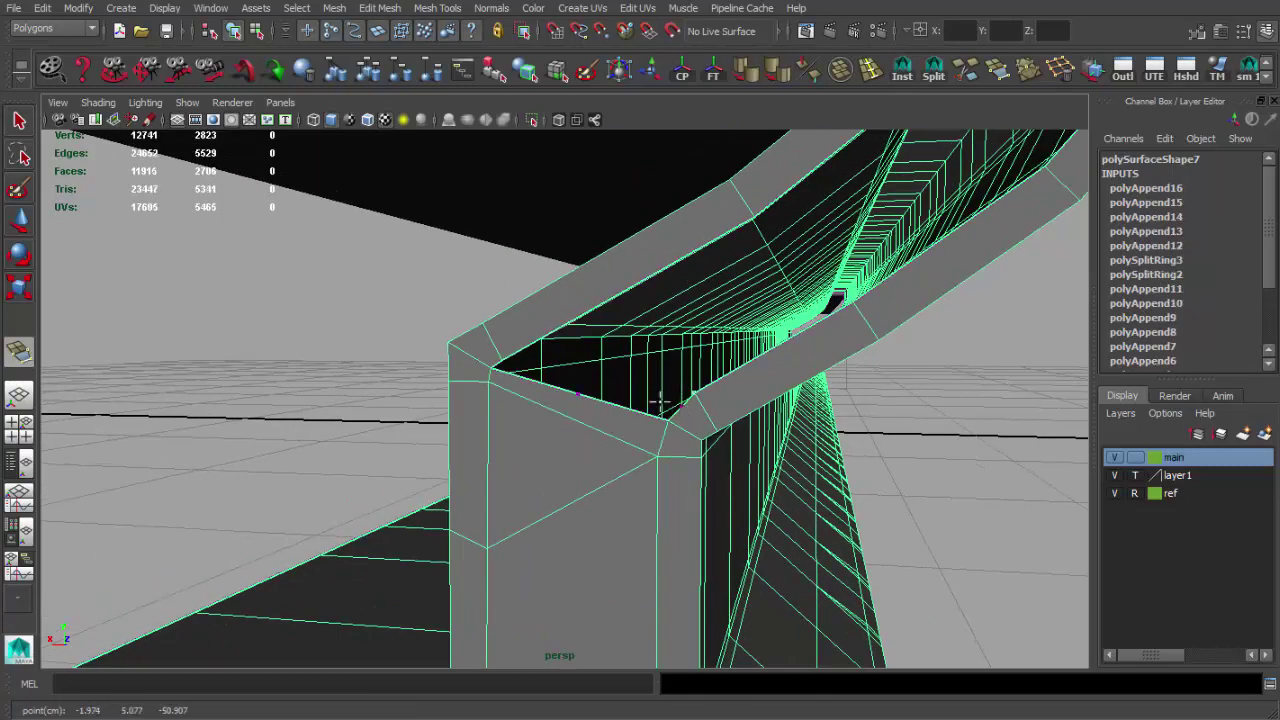
mouse_move(708, 370)
left_mouse_down("alt")
mouse_move(650, 400)
mouse_move(663, 425)
left_mouse_up("alt")
key("Return")
left_click(500, 320)
key("Return")
key("Return")
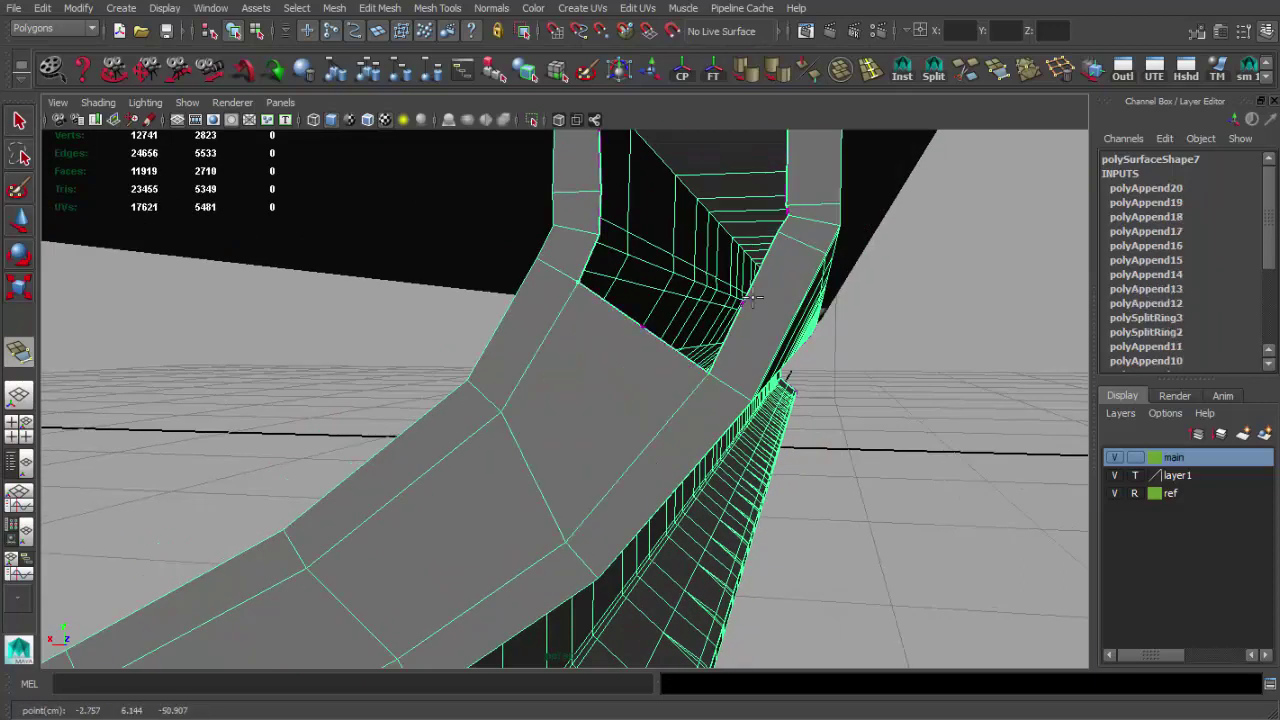
left_click_drag(564, 302, 597, 408, "alt")
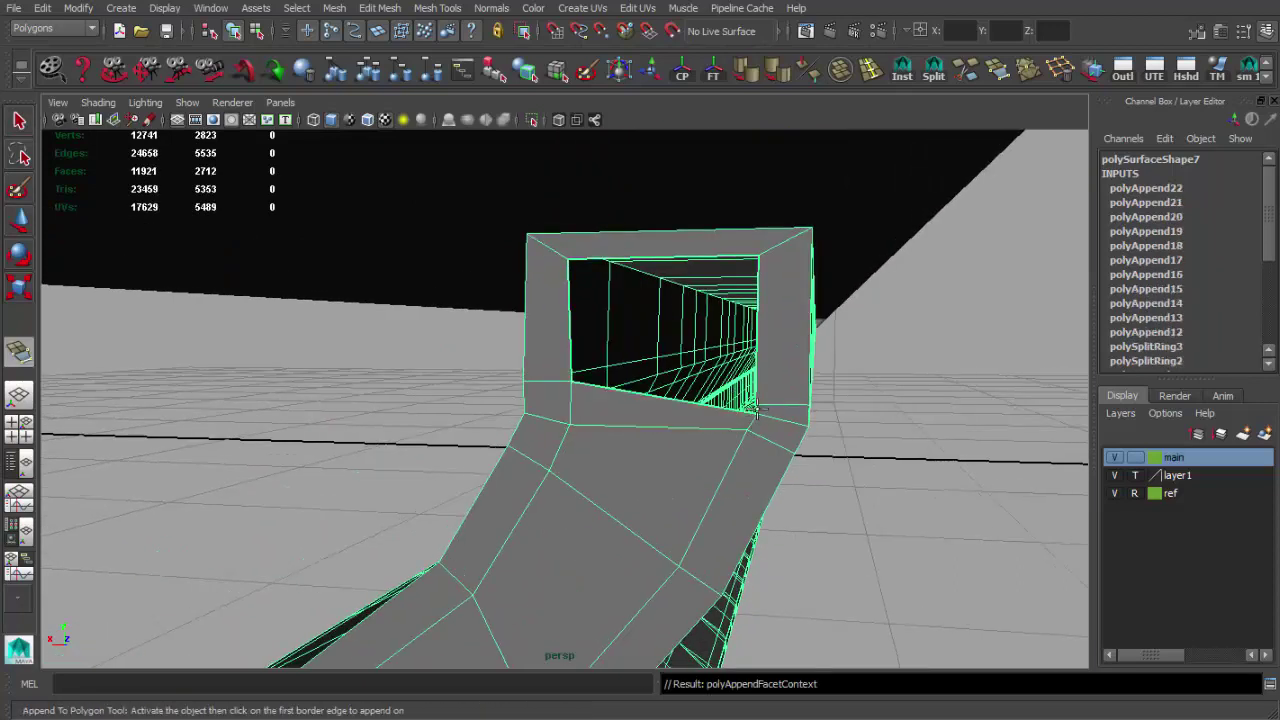
key("Return")
left_click_drag(678, 262, 520, 420, "alt")
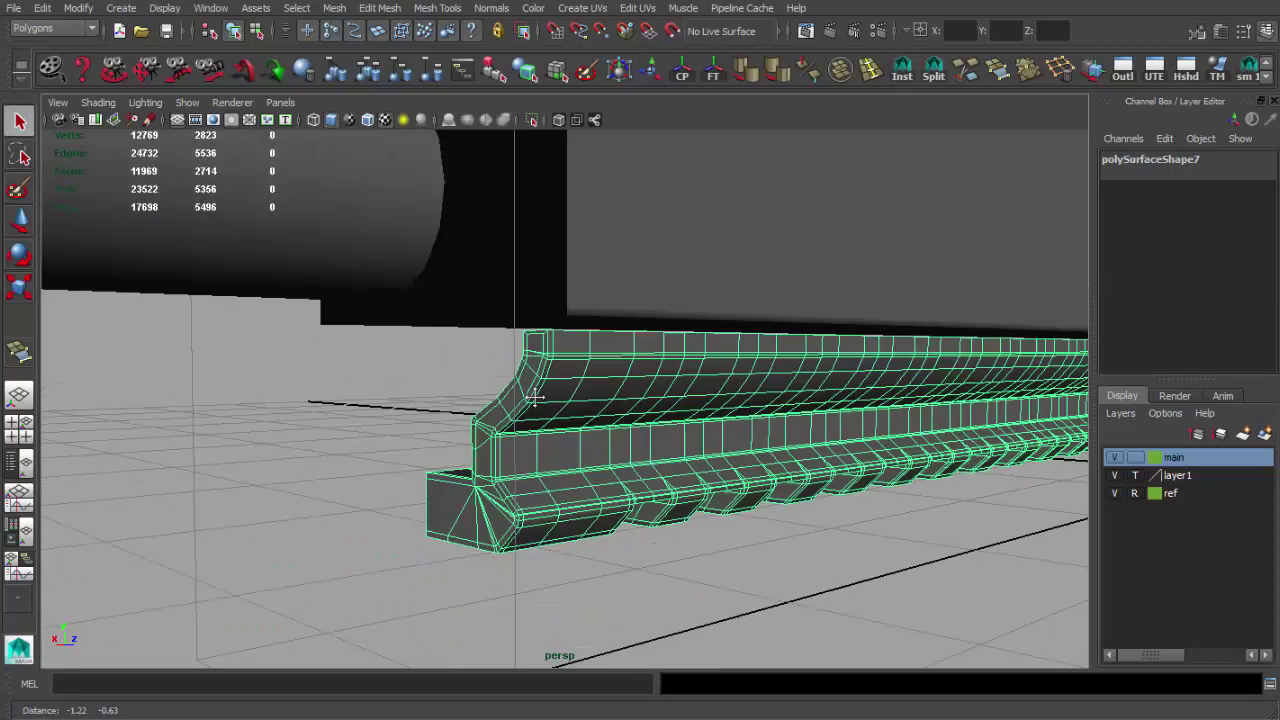
- Clear the rail's history, add an edge loop near the end cap, and delete the end faces
left_click(514, 466)
mouse_move(514, 466)
left_mouse_down("alt")
mouse_move(330, 489)
mouse_move(600, 350)
mouse_move(838, 85)
left_mouse_up("alt")
key("alt+shift+d")
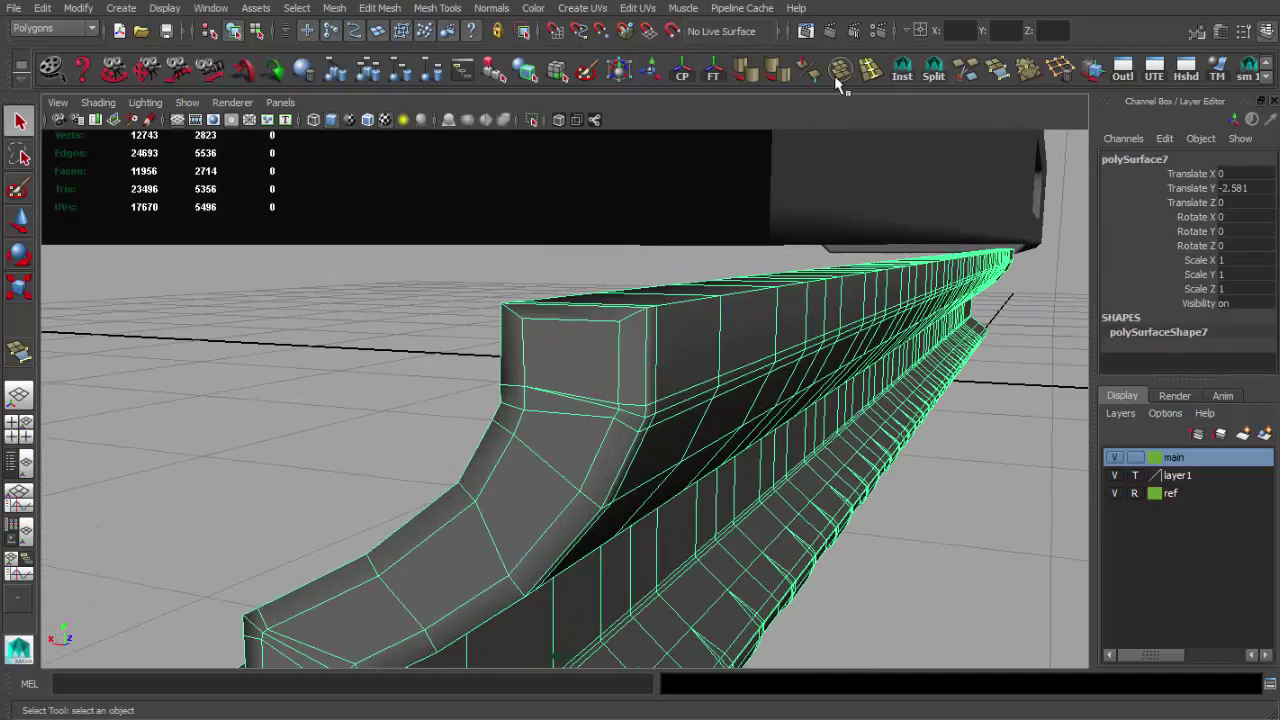
left_click(652, 343)
mouse_move(677, 334)
left_mouse_down("alt")
mouse_move(755, 320)
mouse_move(571, 366)
mouse_move(443, 380)
mouse_move(428, 437)
mouse_move(664, 443)
mouse_move(623, 403)
left_mouse_up("alt")
left_click(721, 336)
key("F11")
left_click_drag(843, 229, 575, 498)
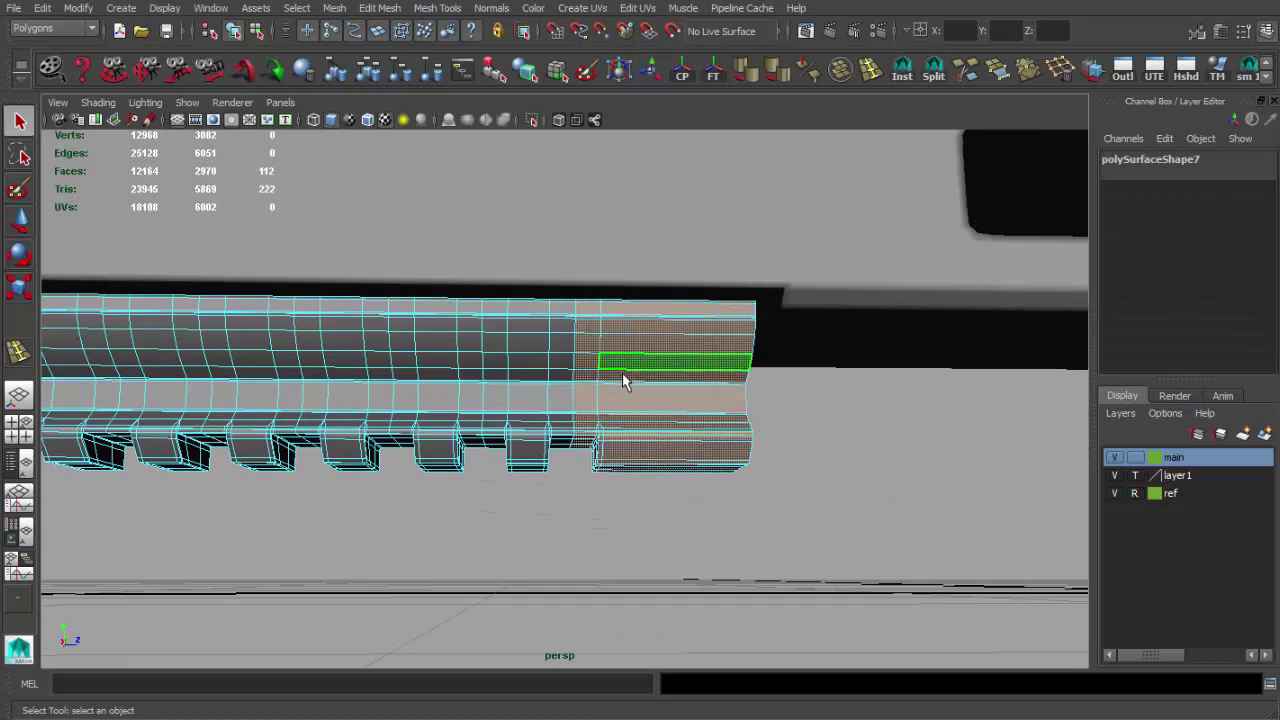
key("Delete")
- Duplicate the rail piece and mirror the copy with a negative scale
left_click(532, 410)
key("w")
mouse_move(557, 340)
left_mouse_down()
mouse_move(640, 400)
mouse_move(747, 415)
left_mouse_up()
key("r")
type("-1")
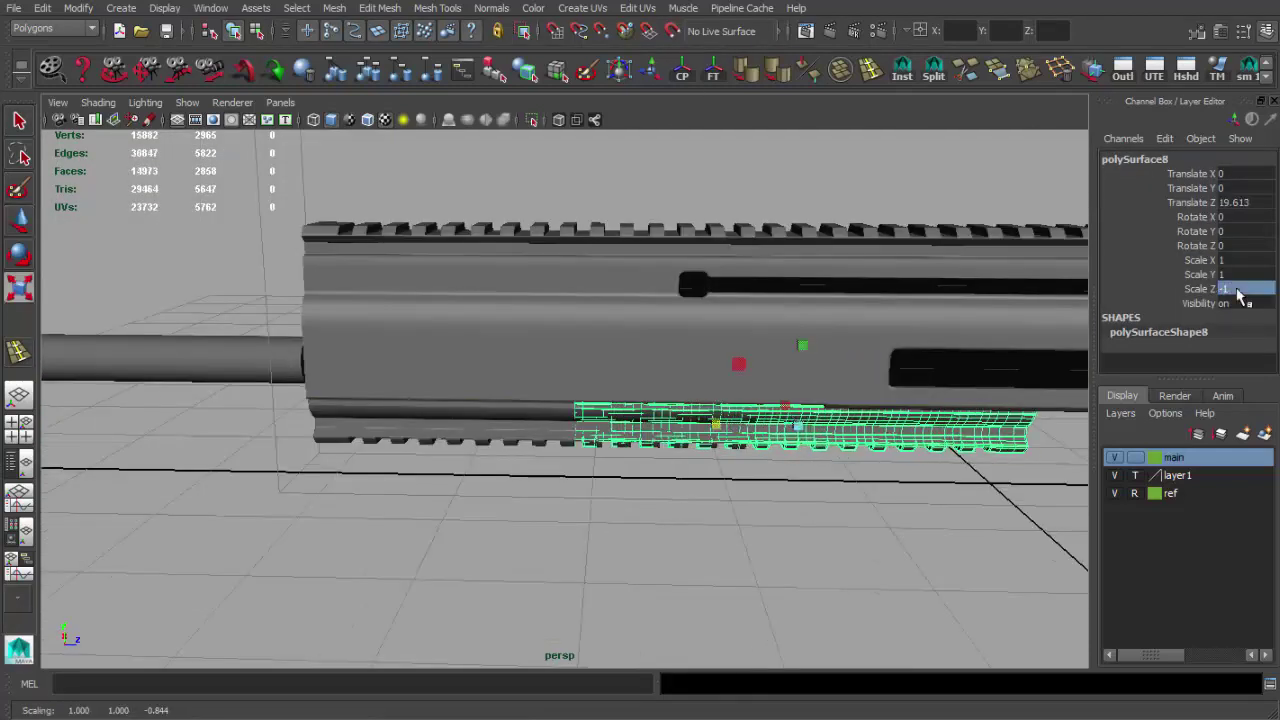
key("Return")
mouse_move(591, 320)
left_mouse_down("alt")
mouse_move(597, 349)
mouse_move(471, 349)
mouse_move(603, 410)
left_mouse_up("alt")
key("q")
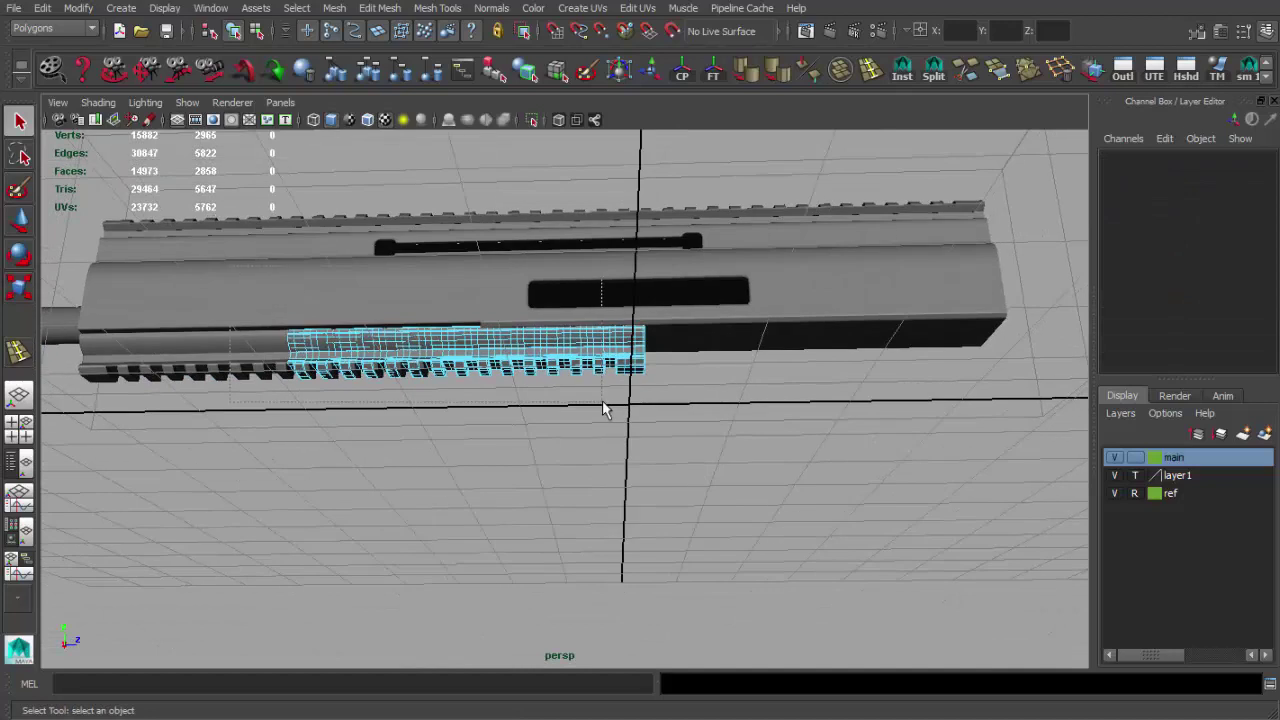
- Slide the mirrored end piece onto the rail's end and combine both into one mesh
scroll(650, 380, "up", 5)
scroll(709, 354, "up", 3)
left_click(646, 337)
key("w")
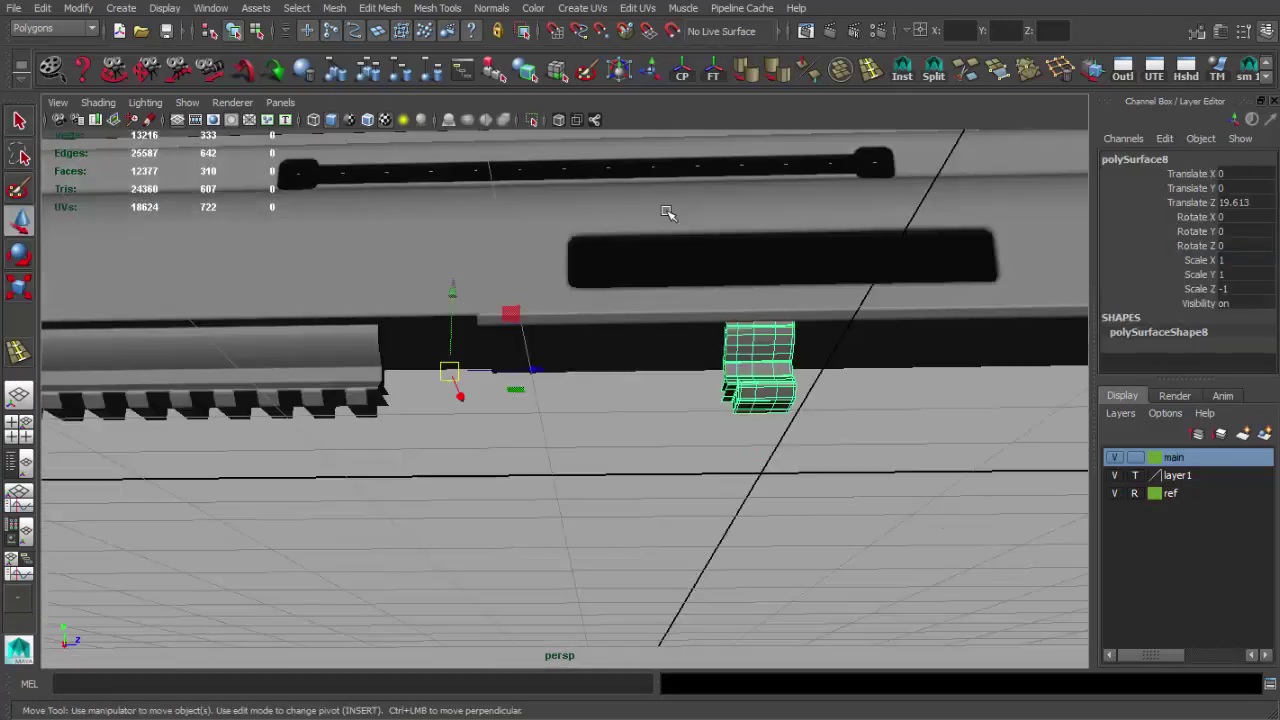
key("f")
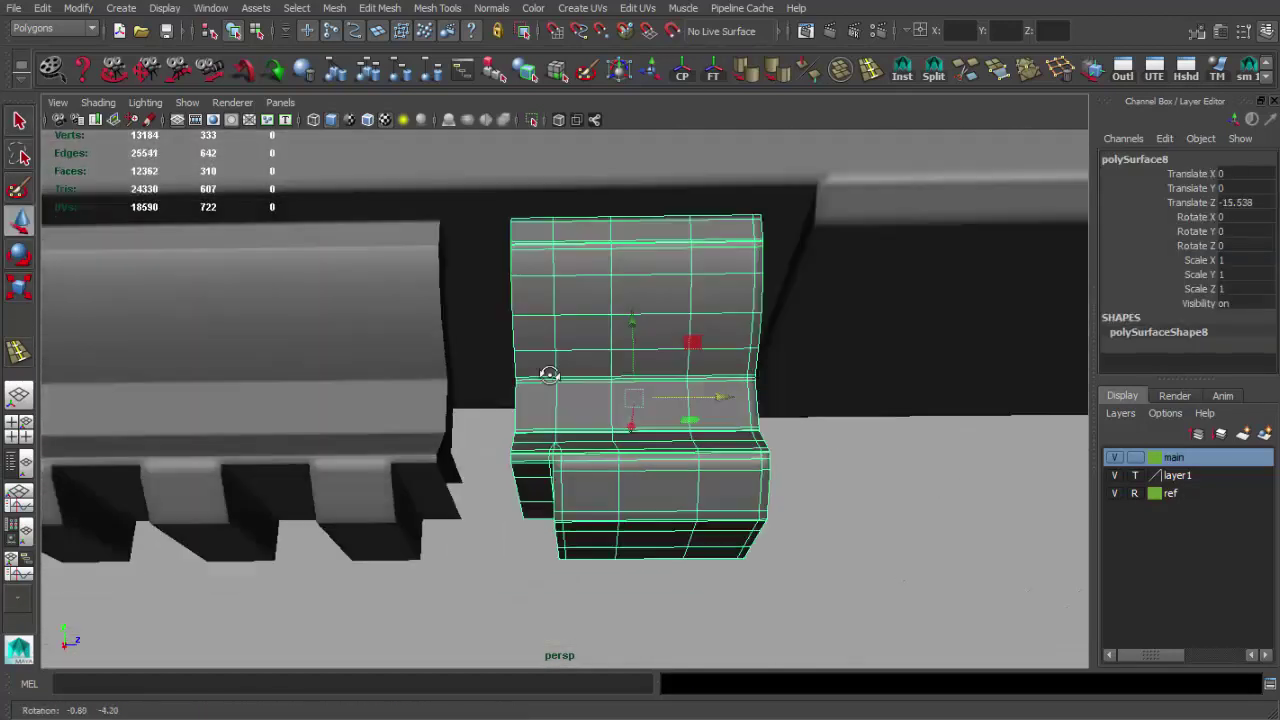
left_click_drag(543, 371, 606, 377, "alt")
left_click_drag(714, 403, 650, 401)
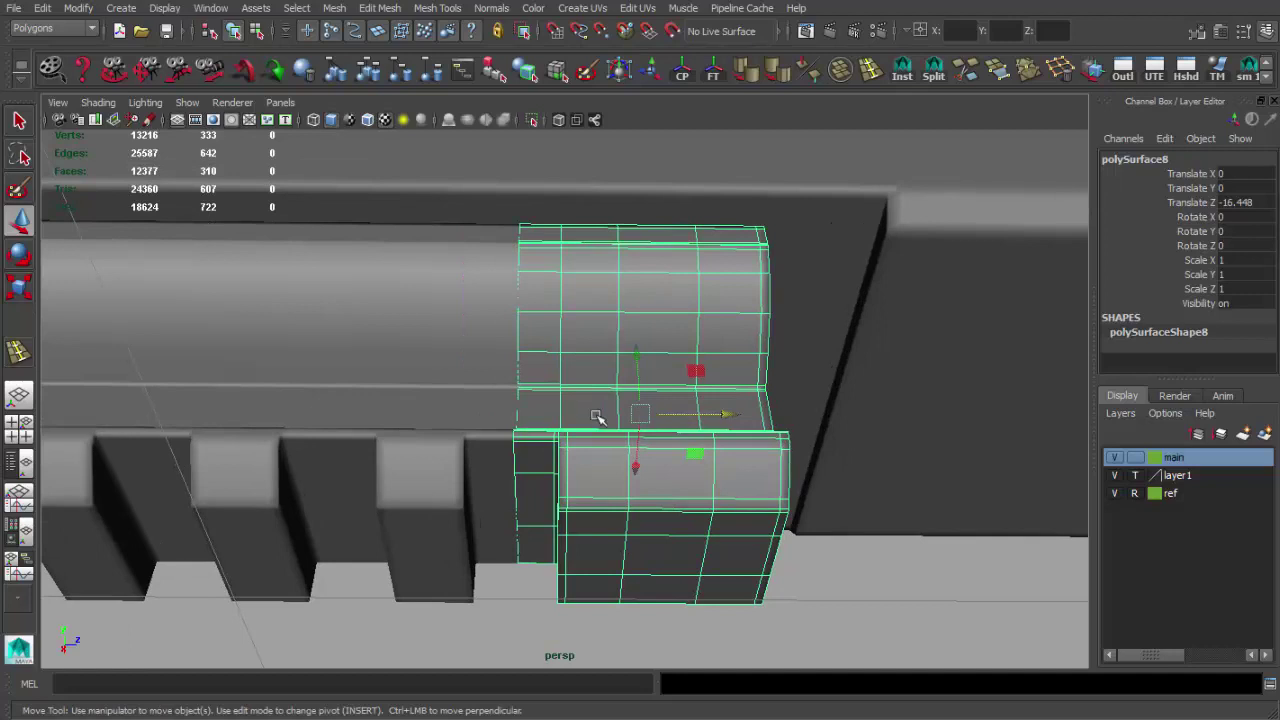
left_click(450, 300, "shift")
left_click(767, 77)
- Merge the overlapping vertices along the seam
scroll(643, 370, "up", 2)
key("q")
right_click_drag(643, 370, 542, 190)
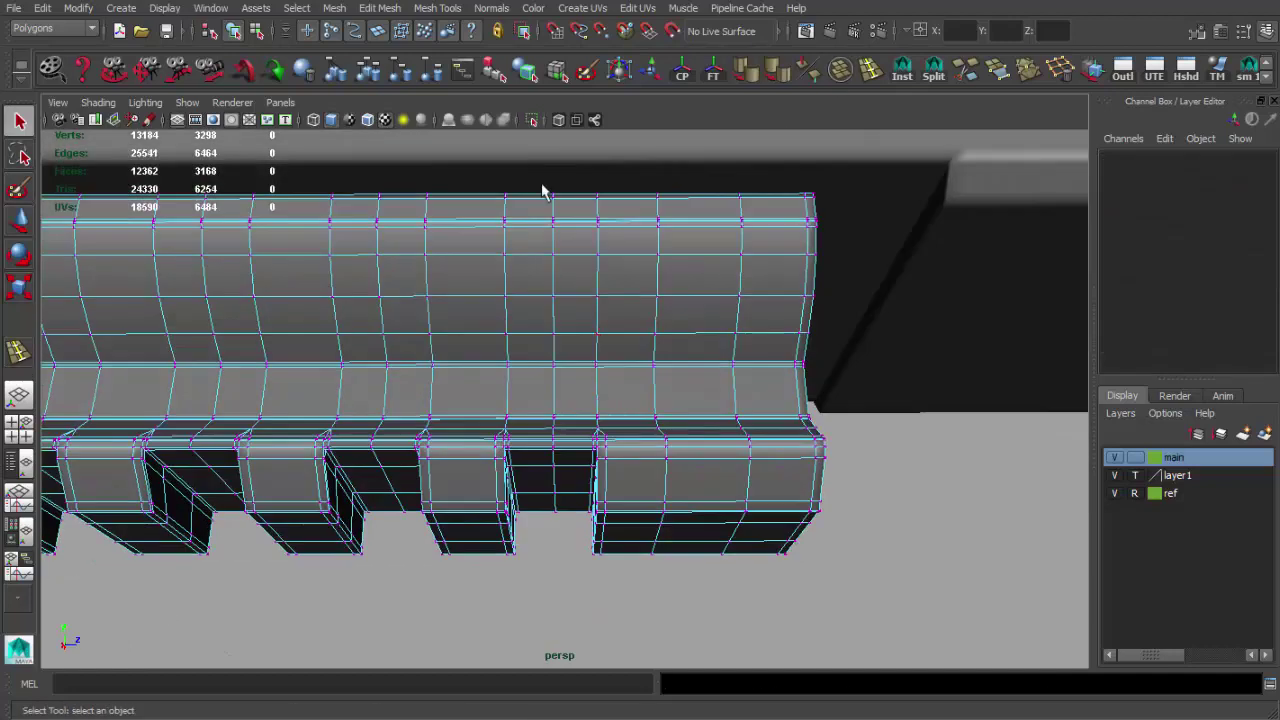
key("w")
mouse_move(553, 364)
left_mouse_down("alt")
mouse_move(643, 423)
mouse_move(634, 434)
mouse_move(578, 352)
left_mouse_up("alt")
mouse_move(565, 347)
right_mouse_down("shift")
mouse_move(572, 283)
mouse_move(645, 283)
right_mouse_up("shift")
key("F8")
- In the side view, select all the rail's vertices with the Move tool
key("q")
key("space")
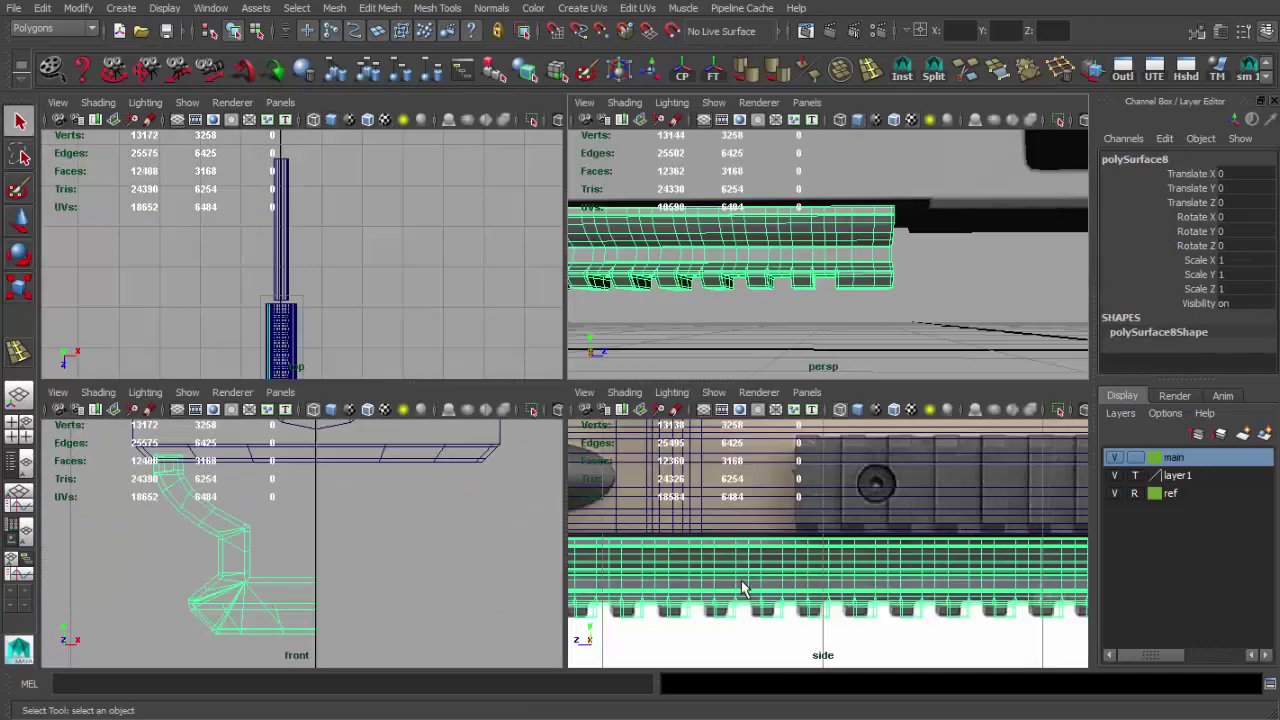
key("space")
middle_click_drag(309, 390, 480, 330, "alt")
scroll(368, 226, "up", 3)
key("F8")
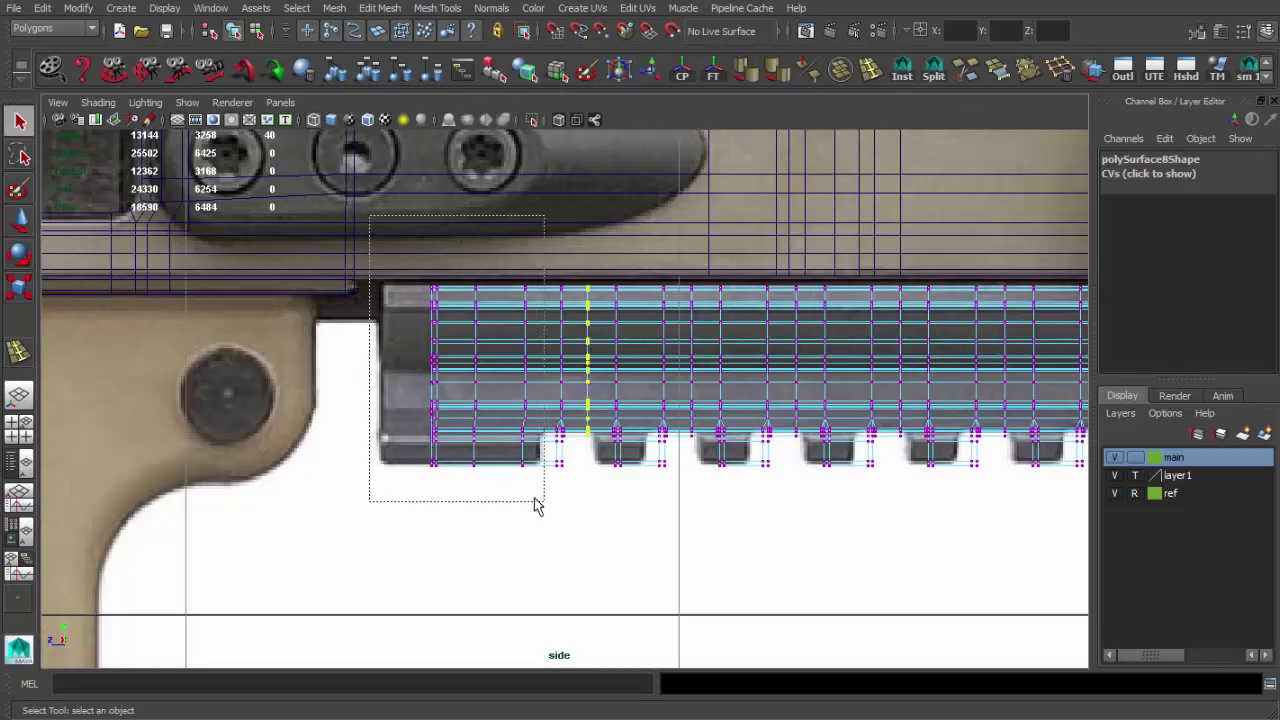
key("w")
scroll(318, 375, "down", 3)
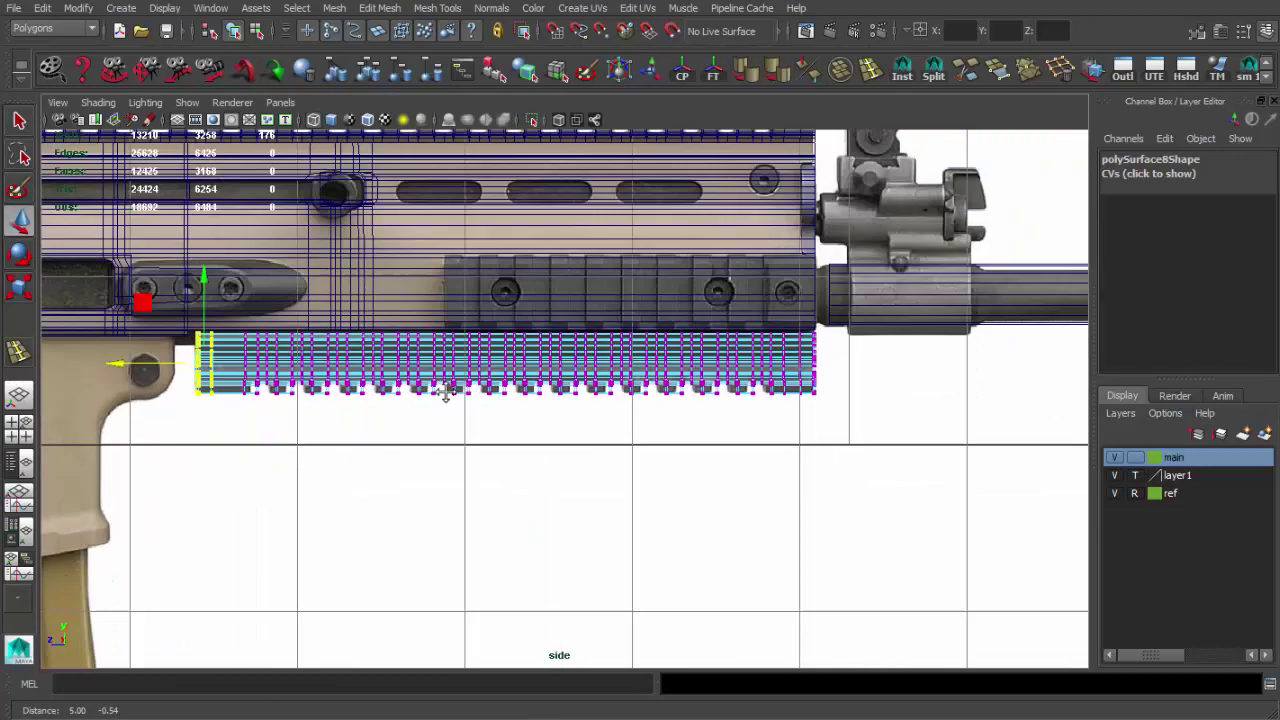
scroll(420, 389, "up", 2)
left_click_drag(840, 446, 842, 447)
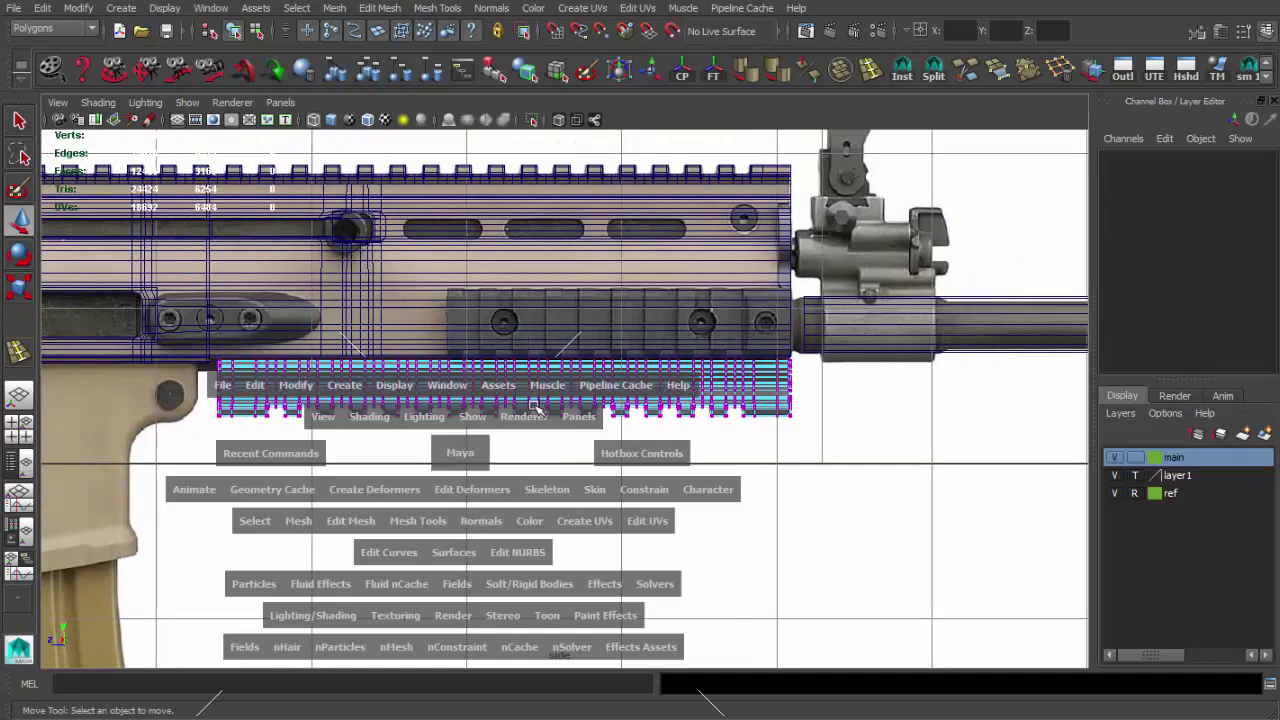
- Check the alignment in the other views and save the scene as weapon_0x.0001.ma
left_click_drag(397, 465, 330, 465)
key("F8")
left_click_drag(600, 423, 568, 438, "alt")
key("ctrl+s")
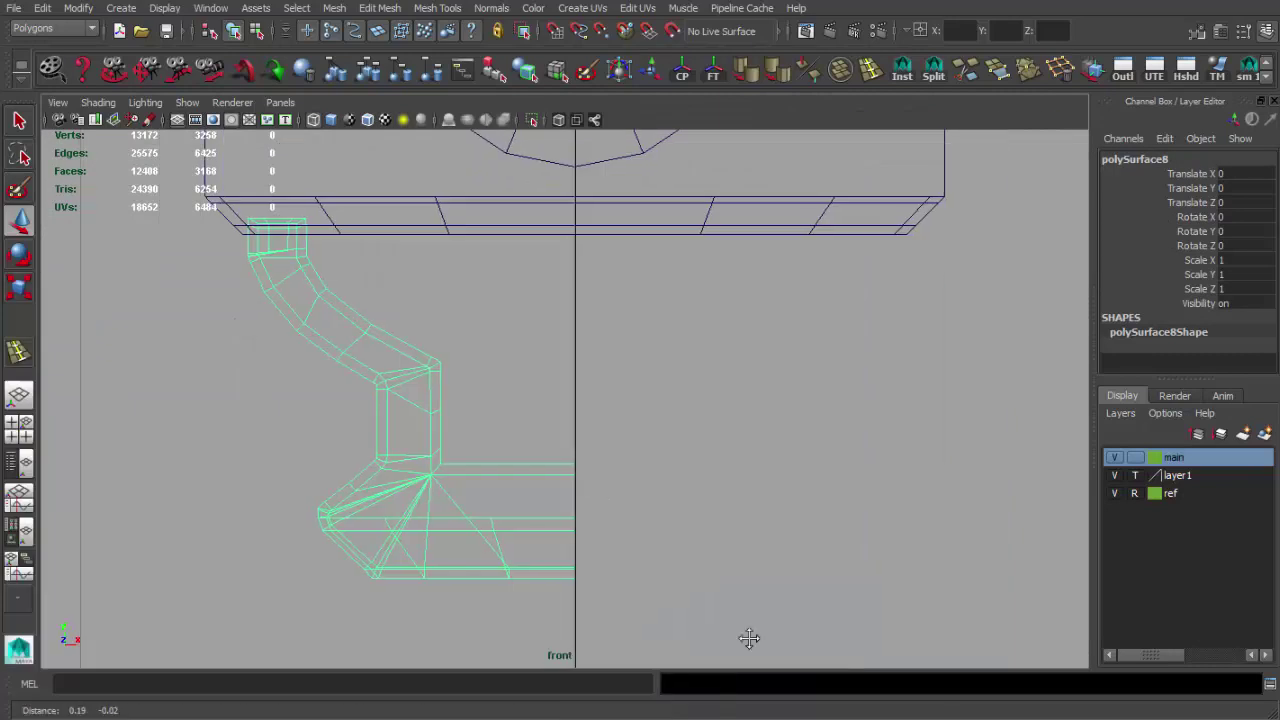
key("q")
key("F8")
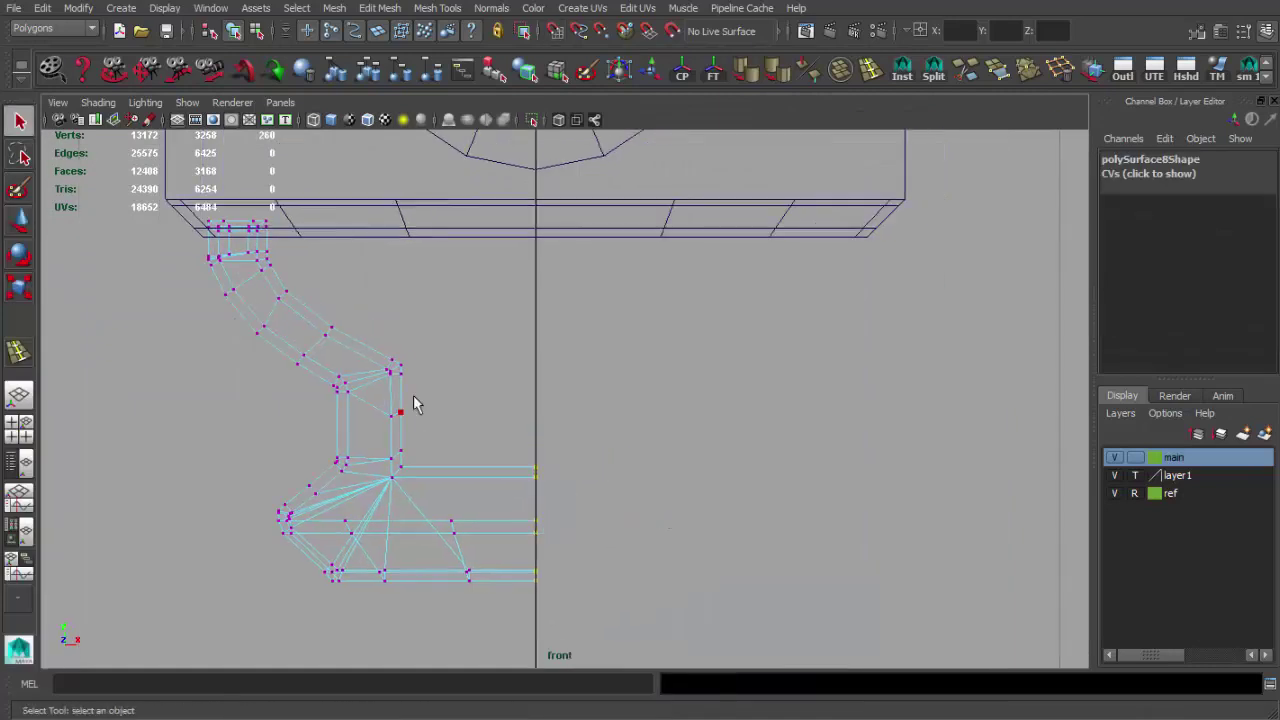
- Mirror-duplicate the rail half with Scale X -1 and combine both halves into one mesh
key("F8")
key("w")
scroll(514, 466, "down", 3)
left_click(905, 70)
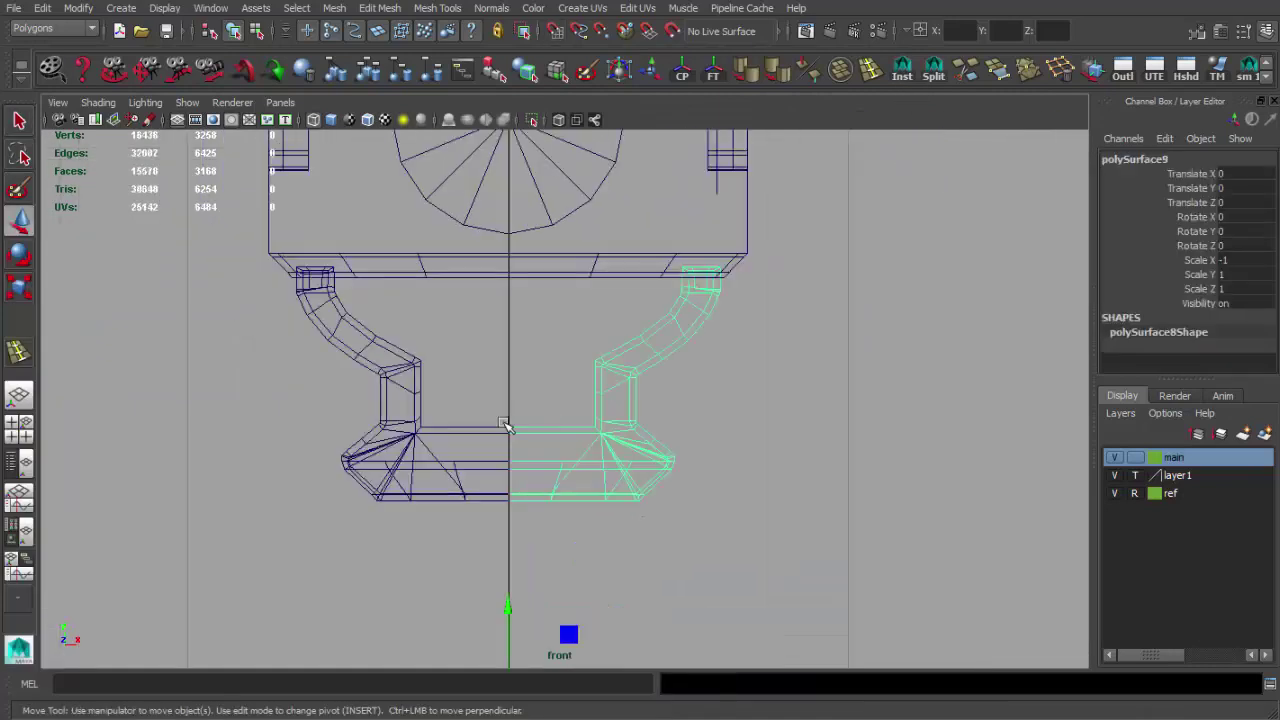
left_click(823, 75)
scroll(594, 380, "up", 2)
- Merge the vertices along the rail's centre seam
key("q")
key("F8")
right_click_drag(580, 323, 657, 311, "shift")
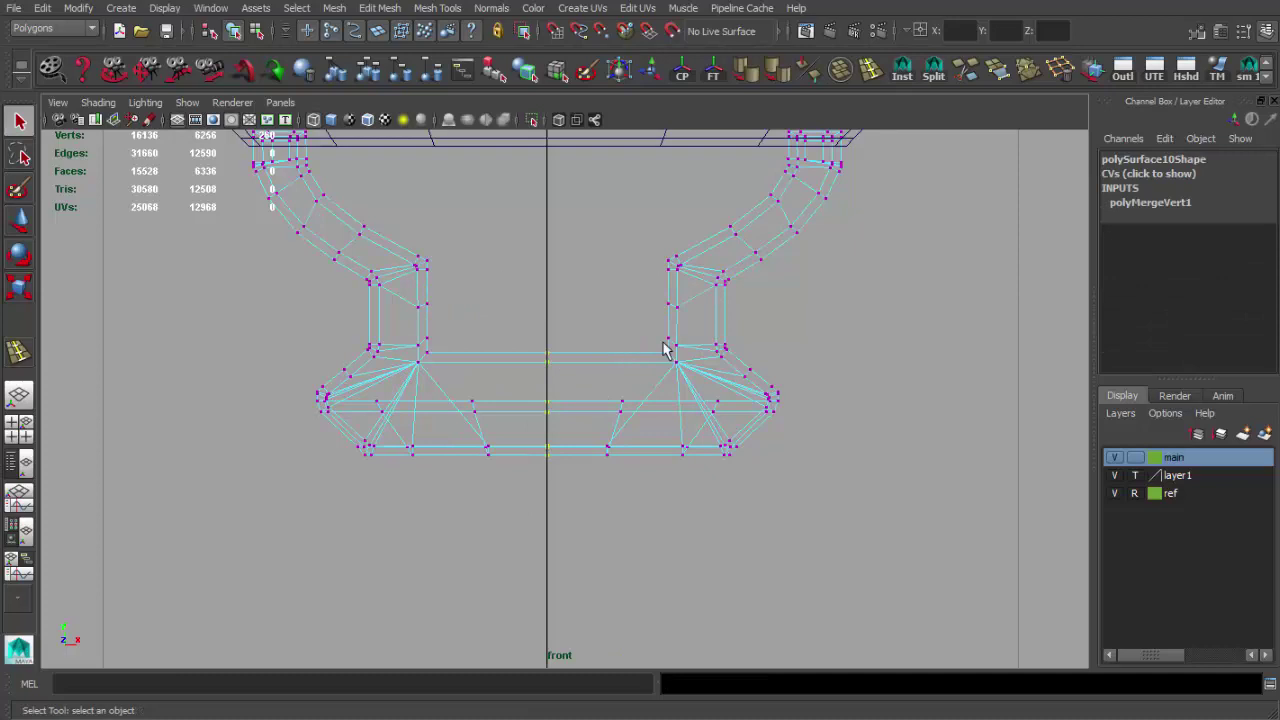
key("F8")
- Inspect the combined rail from the front and undo the smoothing
left_click(606, 431)
key("space")
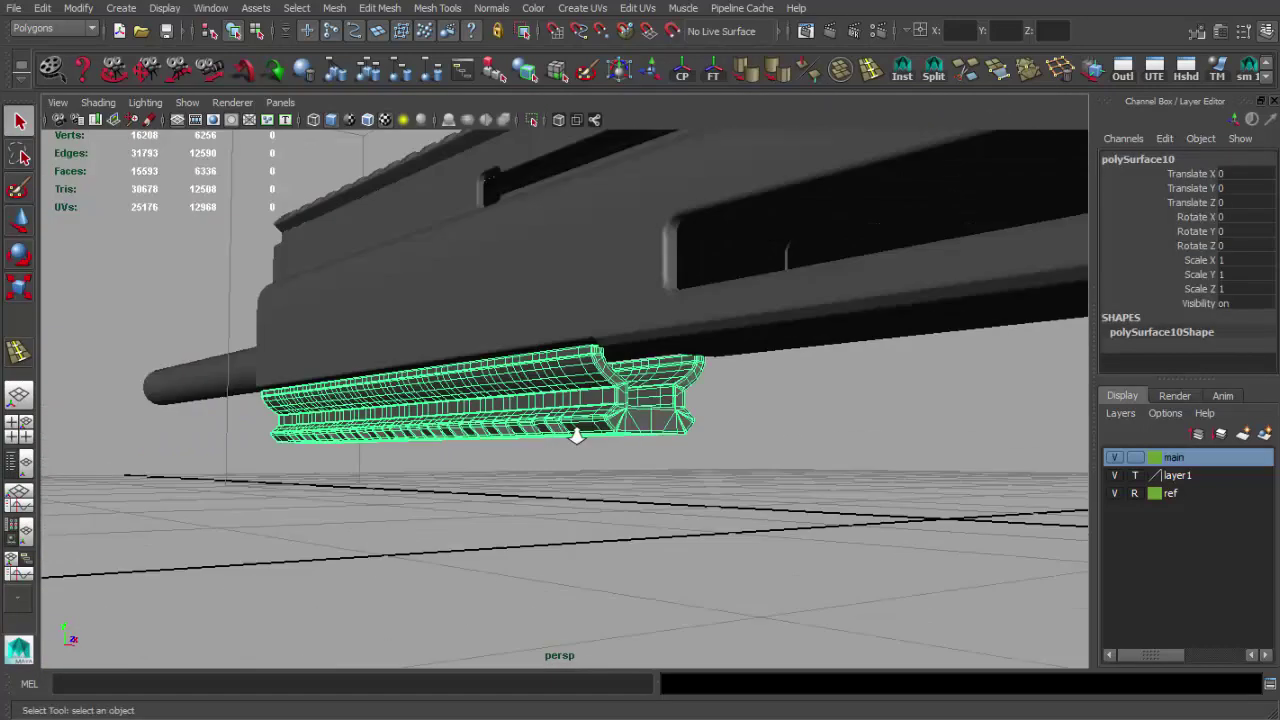
right_click_drag(671, 371, 671, 371, "shift")
left_click(640, 514)
mouse_move(580, 434)
left_mouse_down("alt")
mouse_move(466, 416)
mouse_move(517, 449)
mouse_move(517, 391)
mouse_move(877, 480)
mouse_move(564, 422)
mouse_move(571, 449)
mouse_move(543, 414)
mouse_move(779, 393)
mouse_move(591, 329)
mouse_move(443, 443)
mouse_move(607, 434)
left_mouse_up("alt")
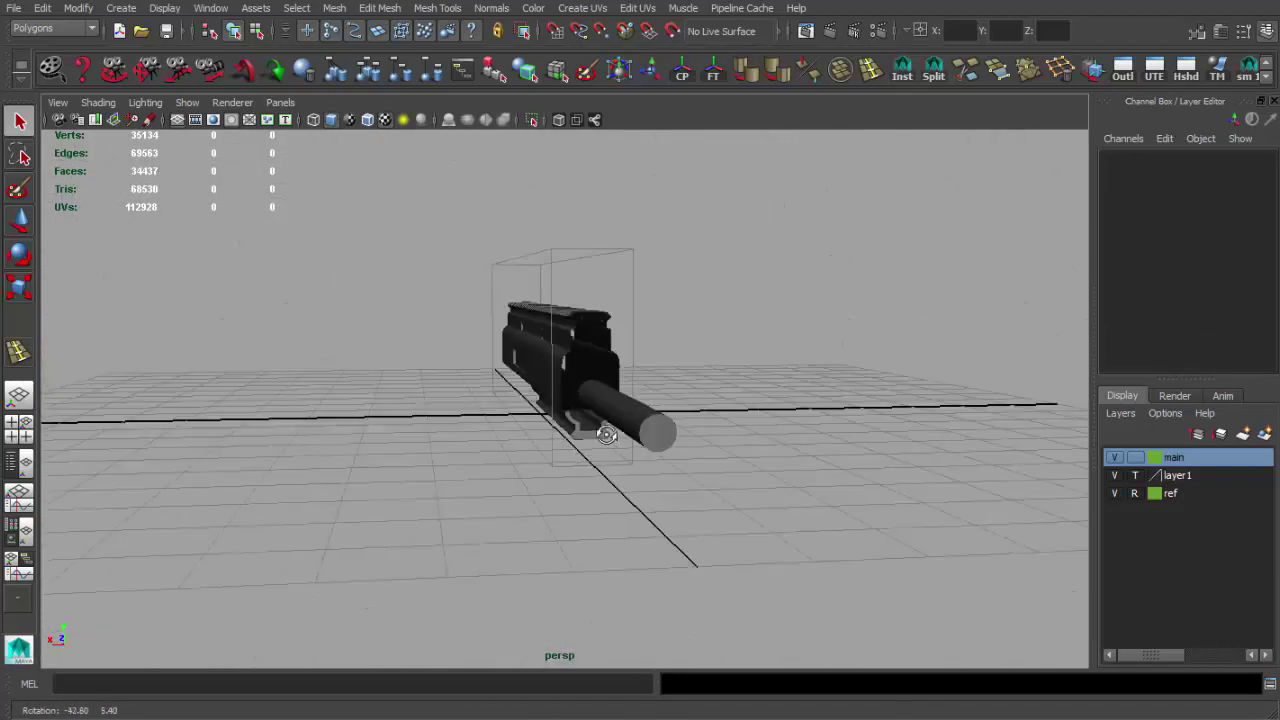
right_click_drag(607, 434, 703, 460, "alt")
left_click_drag(703, 460, 431, 346, "alt")
key("ctrl+z")
- Insert a lengthwise edge loop along the rail's inner channel
right_click_drag(529, 369, 561, 386, "alt")
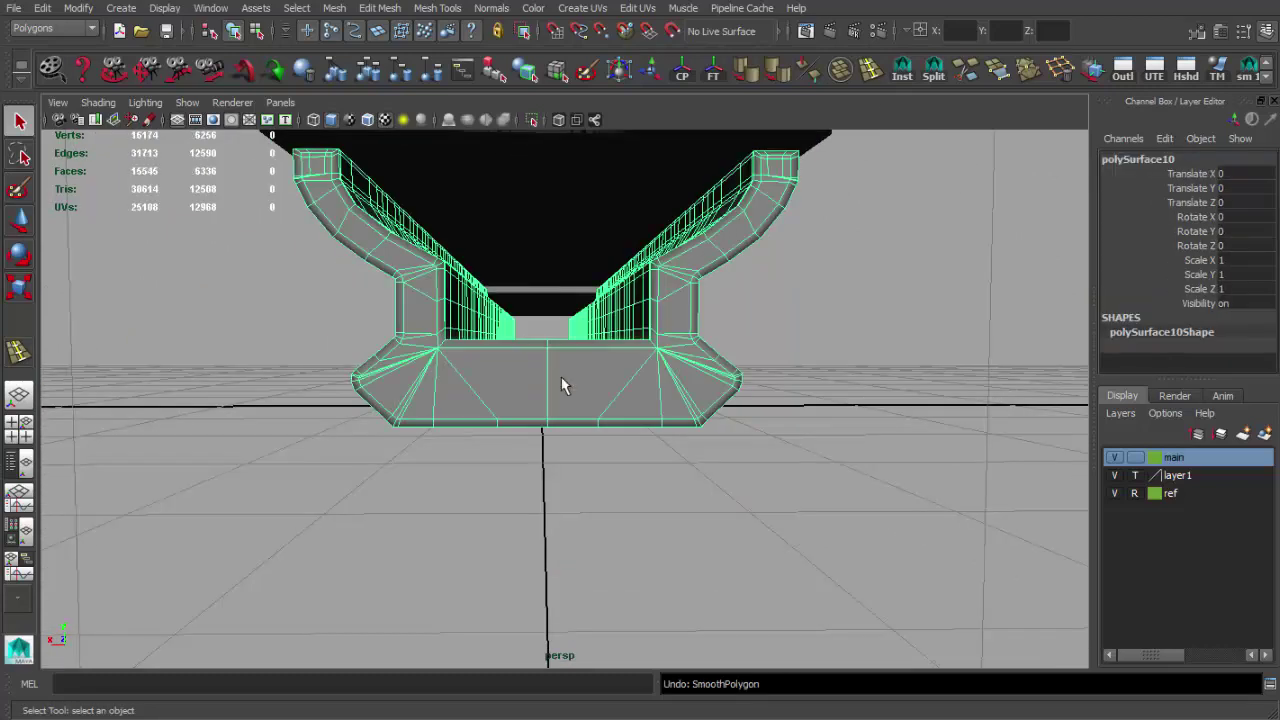
left_click_drag(570, 395, 572, 380)
right_click_drag(643, 346, 600, 420, "alt")
- Test-smooth the rail mesh, then undo the smoothing
left_click_drag(600, 420, 405, 433, "alt")
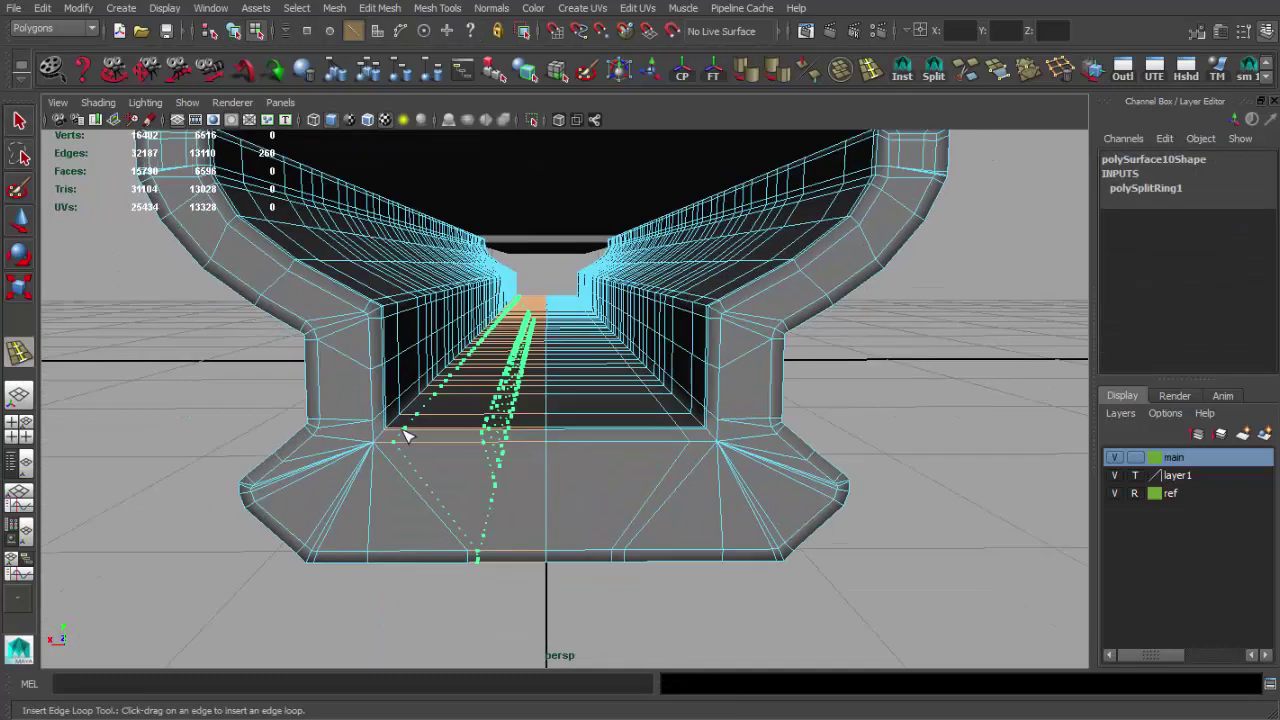
right_click_drag(591, 455, 593, 449)
right_click_drag(505, 420, 488, 437, "shift")
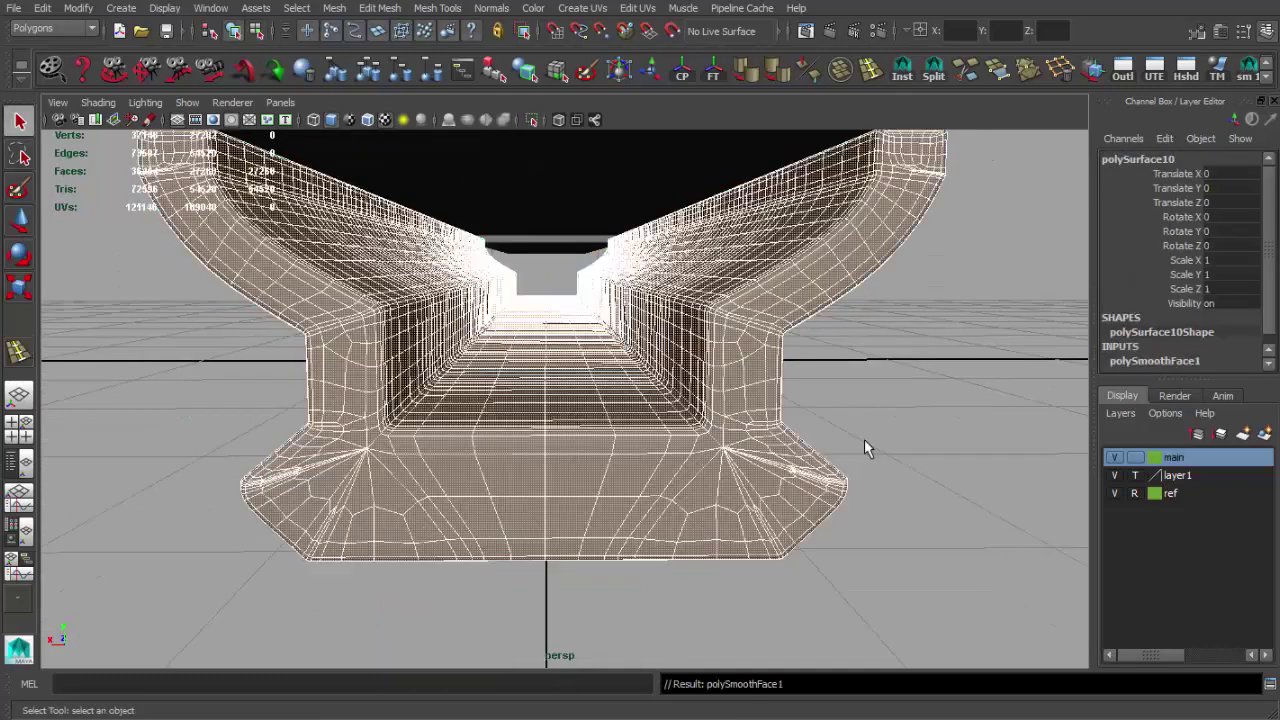
right_click_drag(864, 439, 699, 416, "alt")
key("ctrl+z")
mouse_move(721, 392)
left_mouse_down("alt")
mouse_move(523, 366)
mouse_move(623, 363)
mouse_move(585, 366)
mouse_move(677, 377)
mouse_move(446, 346)
mouse_move(745, 447)
left_mouse_up("alt")
key("ctrl+z")
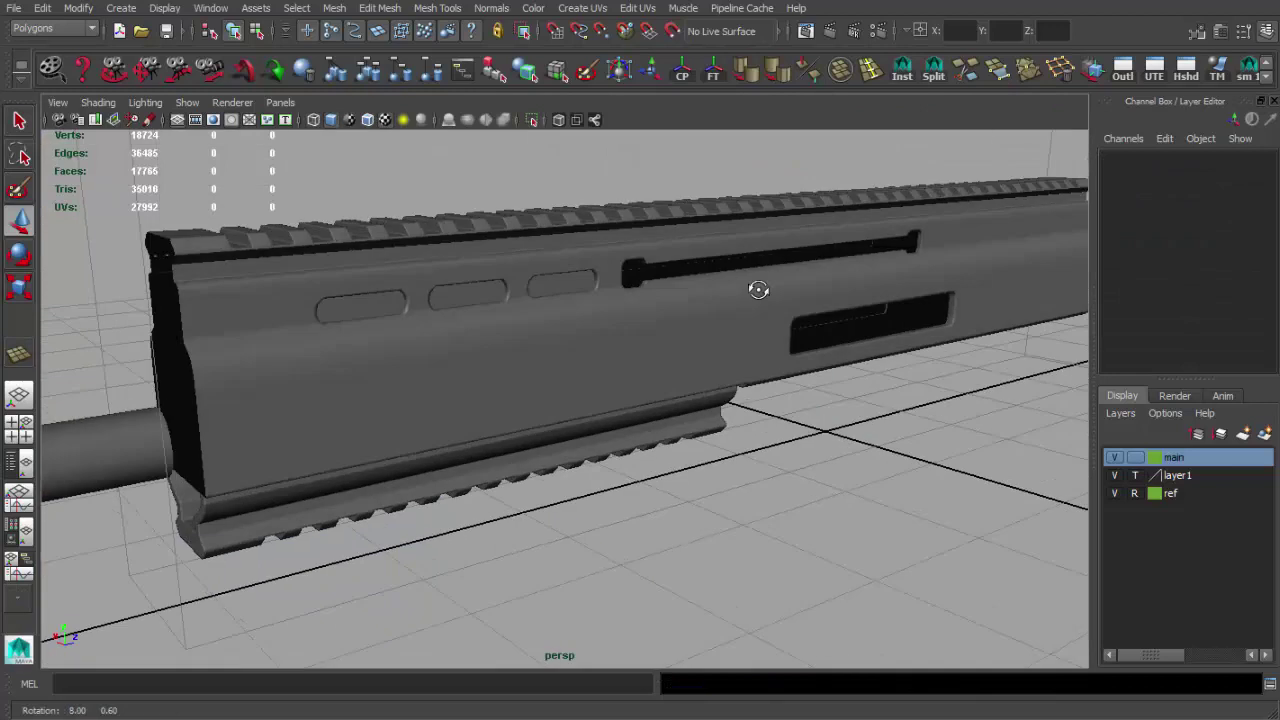
- Inspect the unsmoothed rail from side and angled views
right_click_drag(757, 289, 770, 378, "alt")
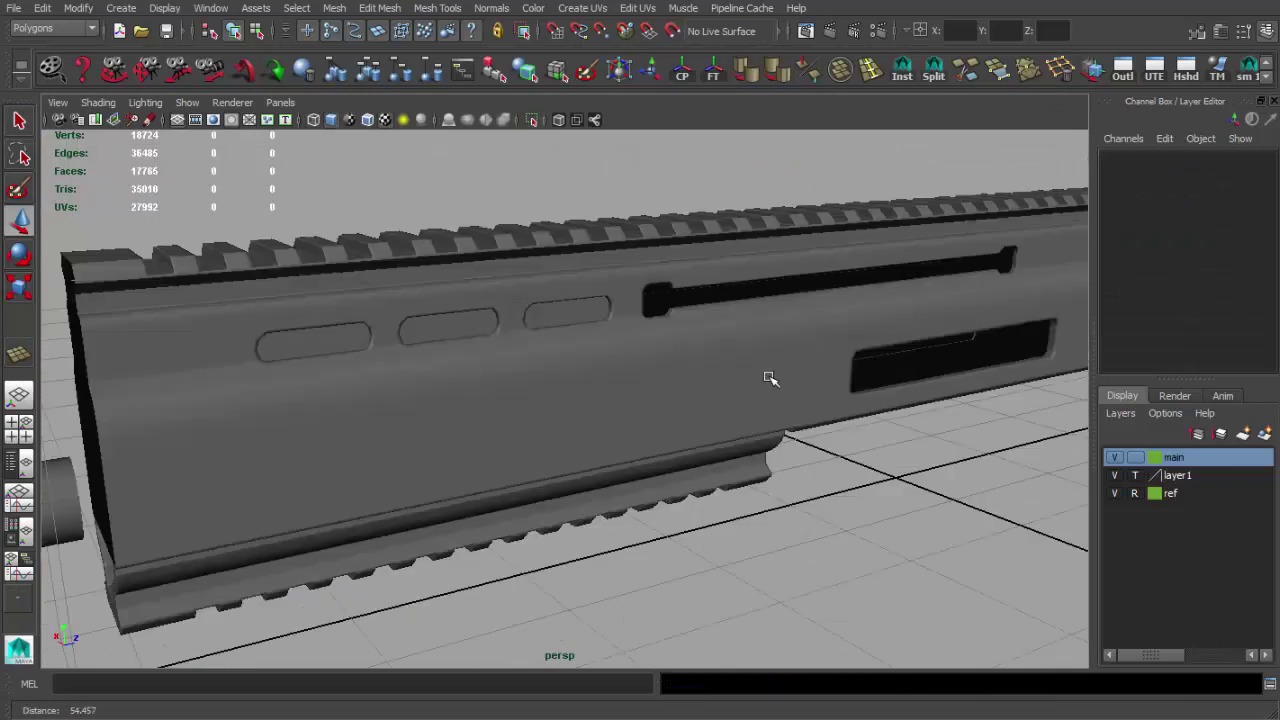
left_click(770, 378)
left_click_drag(657, 400, 851, 386, "alt")
right_click_drag(600, 351, 941, 337, "shift")
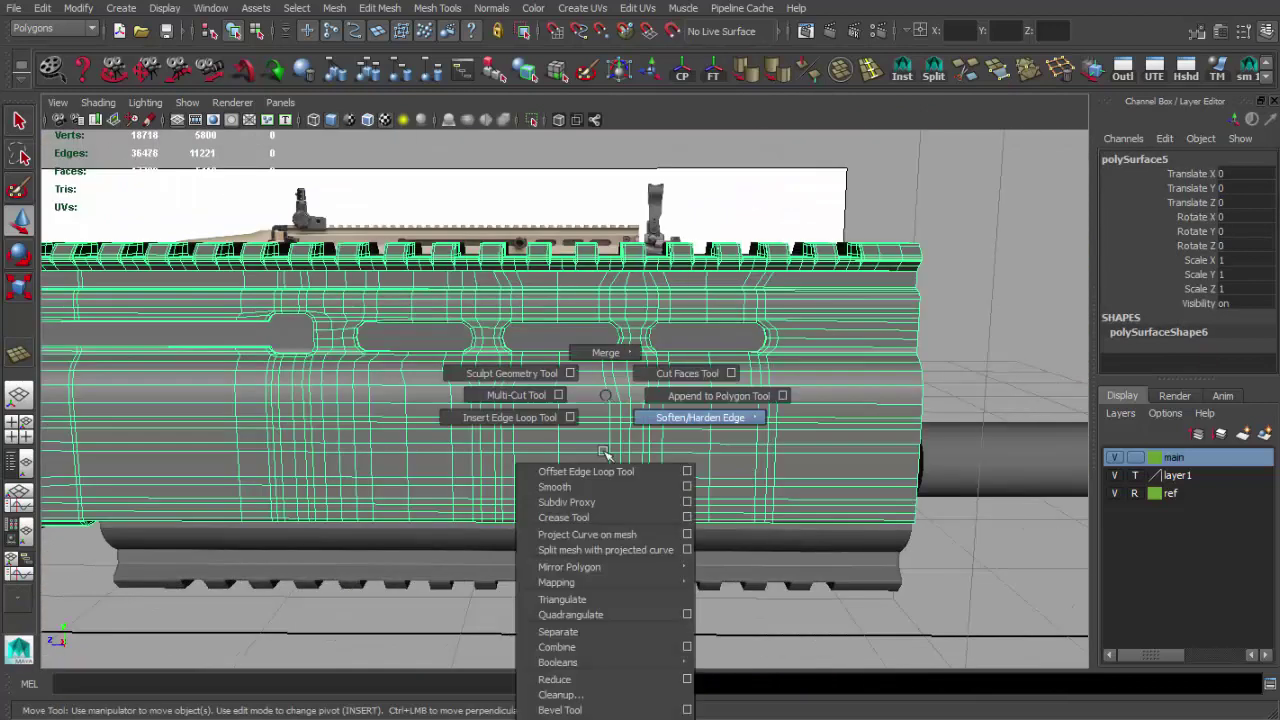
left_click(946, 334)
mouse_move(946, 334)
left_mouse_down("alt")
mouse_move(674, 471)
mouse_move(493, 432)
mouse_move(414, 371)
left_mouse_up("alt")
- Switch to the four-view layout and pan the side view to the trigger area
key("w")
left_click(600, 400)
left_click_drag(600, 400, 640, 415, "alt")
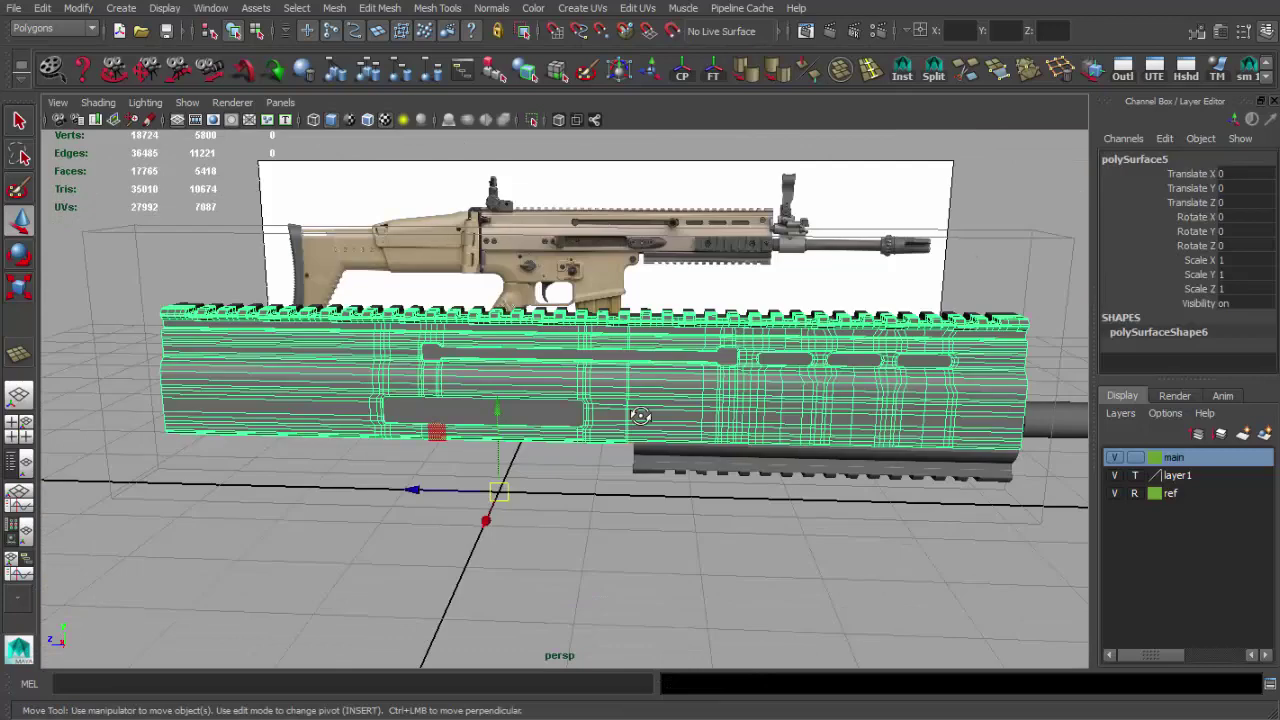
left_click(509, 457)
key("space")
key("space")
mouse_move(731, 506)
middle_mouse_down("alt")
mouse_move(685, 410)
mouse_move(617, 400)
middle_mouse_up("alt")
scroll(685, 410, "up", 1)
- Create a polygon cube over the lower receiver in the side view
left_click(135, 9)
left_click(325, 77)
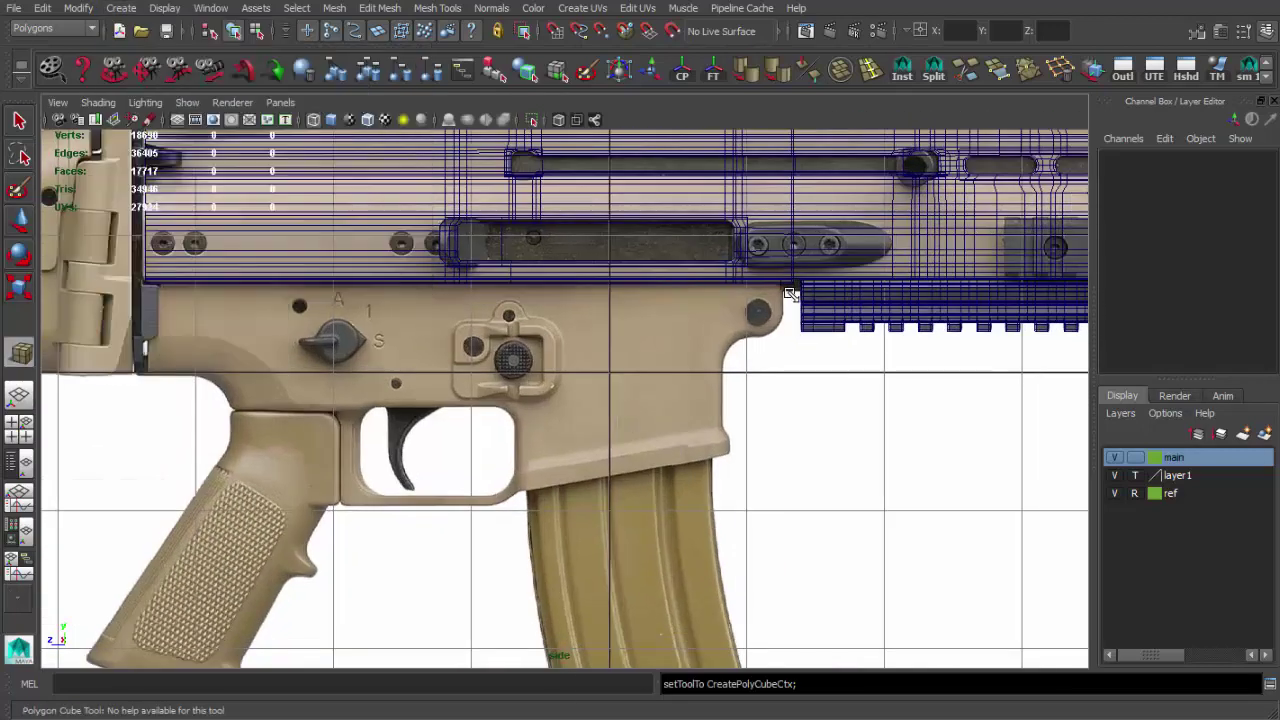
left_click_drag(301, 412, 299, 410)
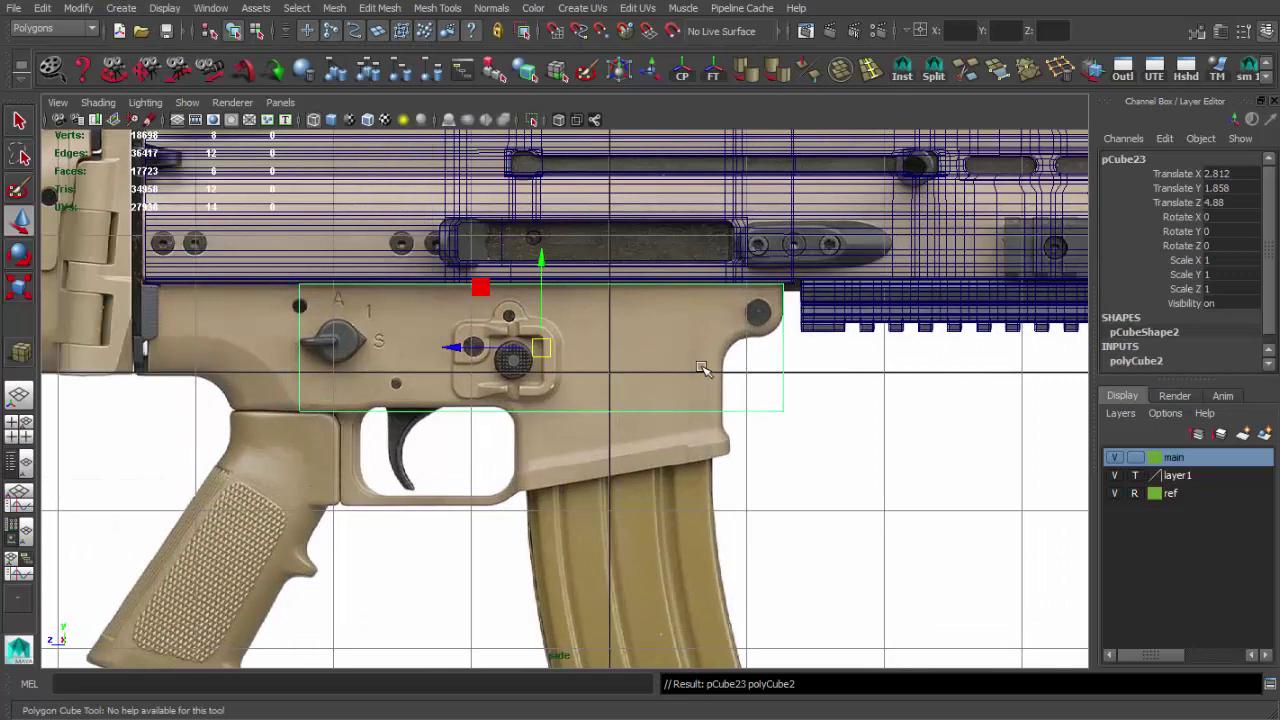
scroll(793, 435, "up", 1)
scroll(598, 352, "up", 2)
scroll(814, 132, "down", 1)
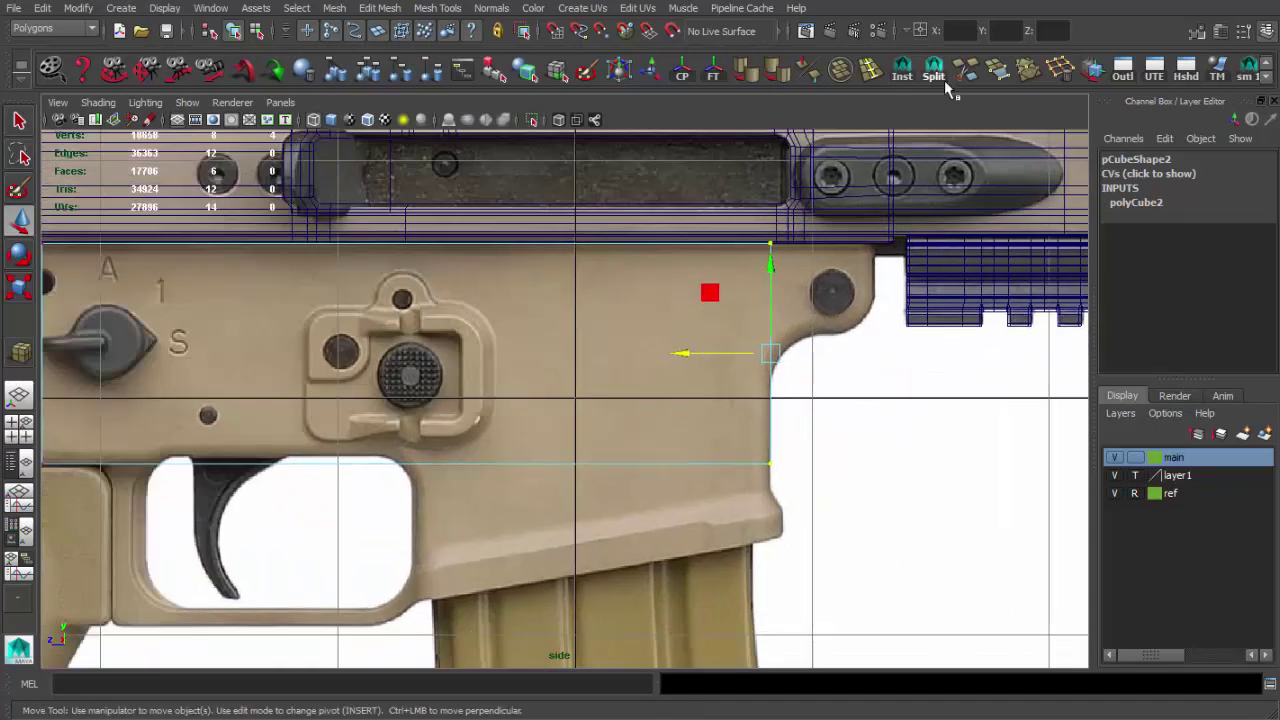
- Split the receiver cube with edge loops
left_click(869, 72)
scroll(598, 443, "down", 3)
scroll(598, 443, "up", 2)
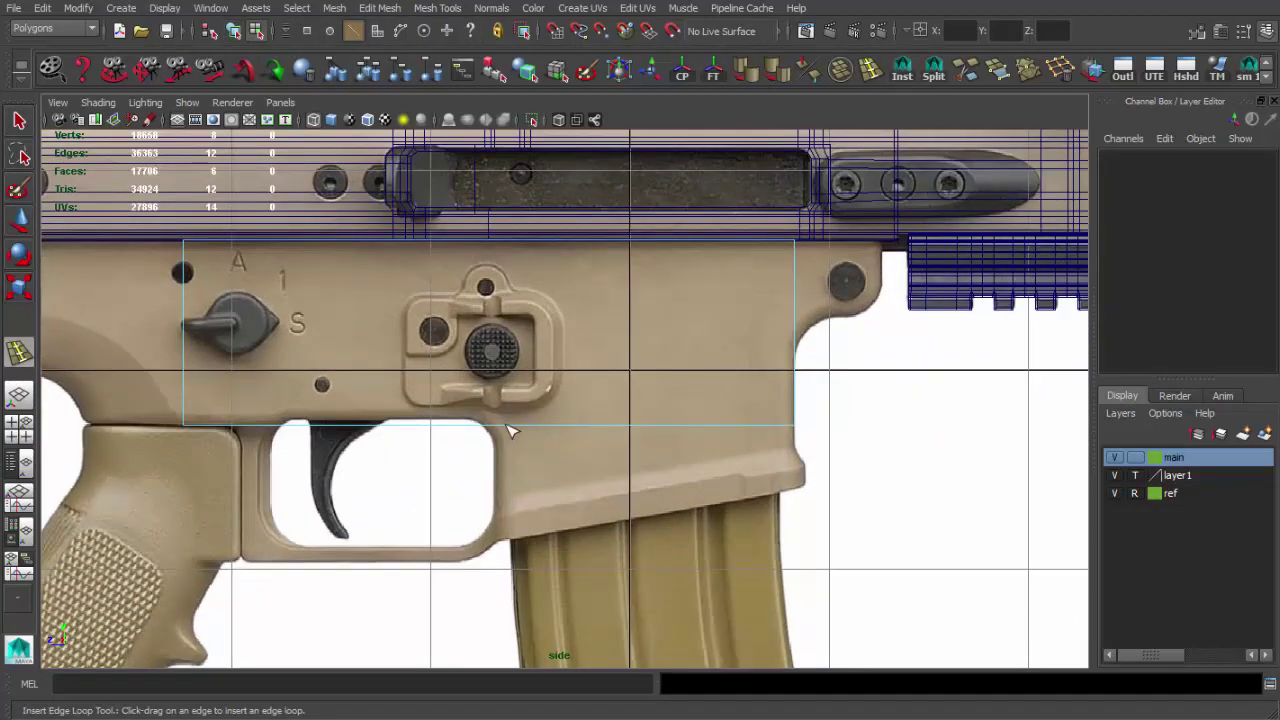
scroll(796, 350, "up", 1)
- Extrude a block face and pull a corner vertex onto the reference outline
key("q")
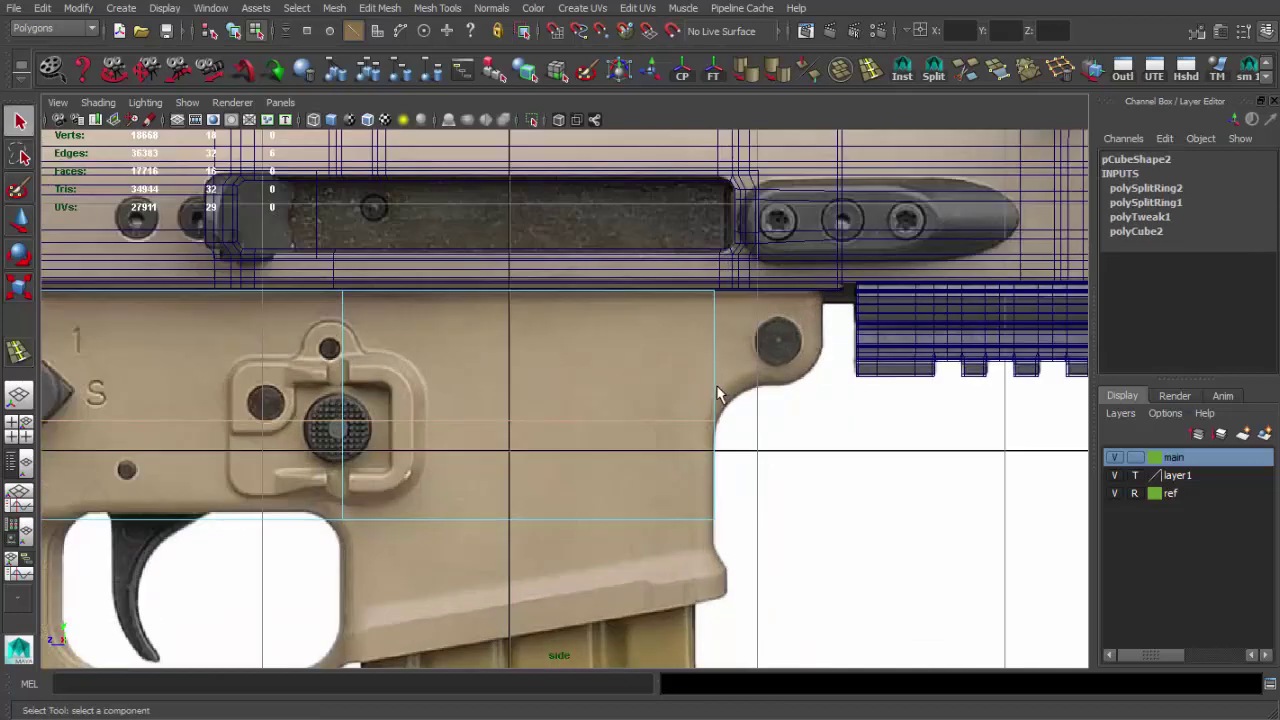
right_click_drag(712, 340, 716, 345)
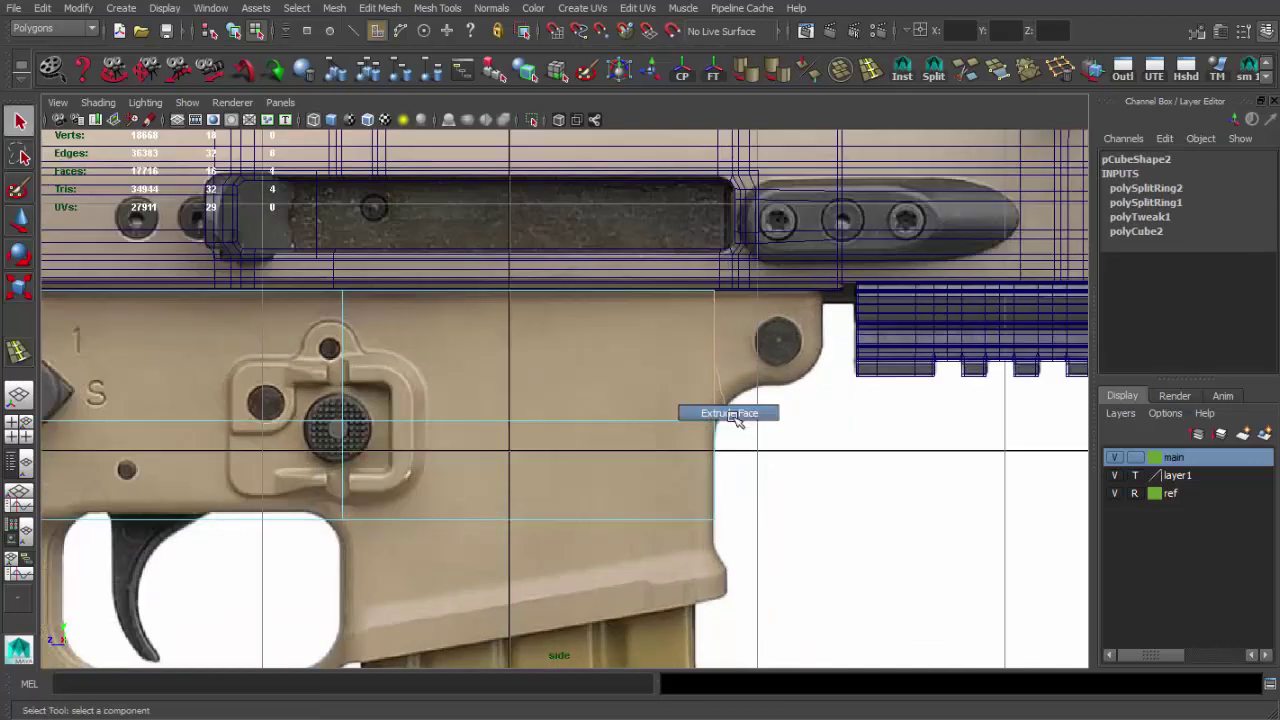
key("ctrl+e")
middle_click_drag(727, 357, 590, 395, "alt")
scroll(714, 417, "up", 2)
key("w")
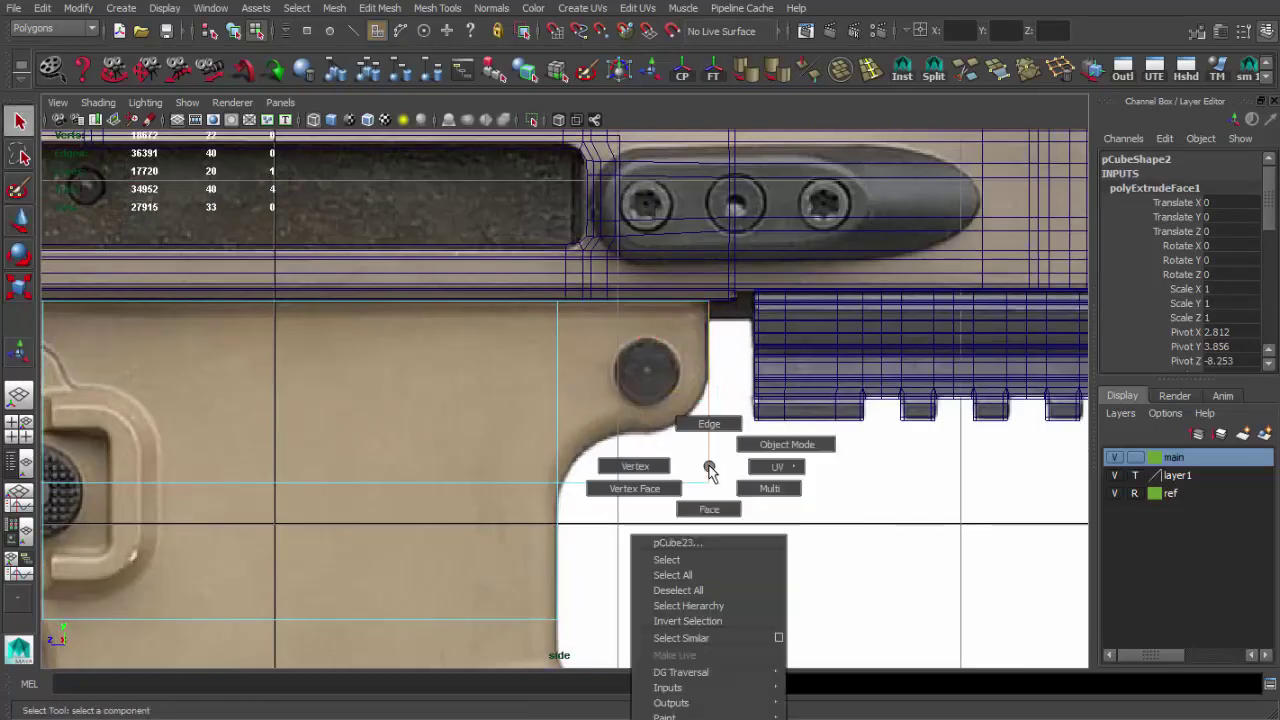
right_click_drag(709, 466, 648, 425)
scroll(560, 440, "down", 4)
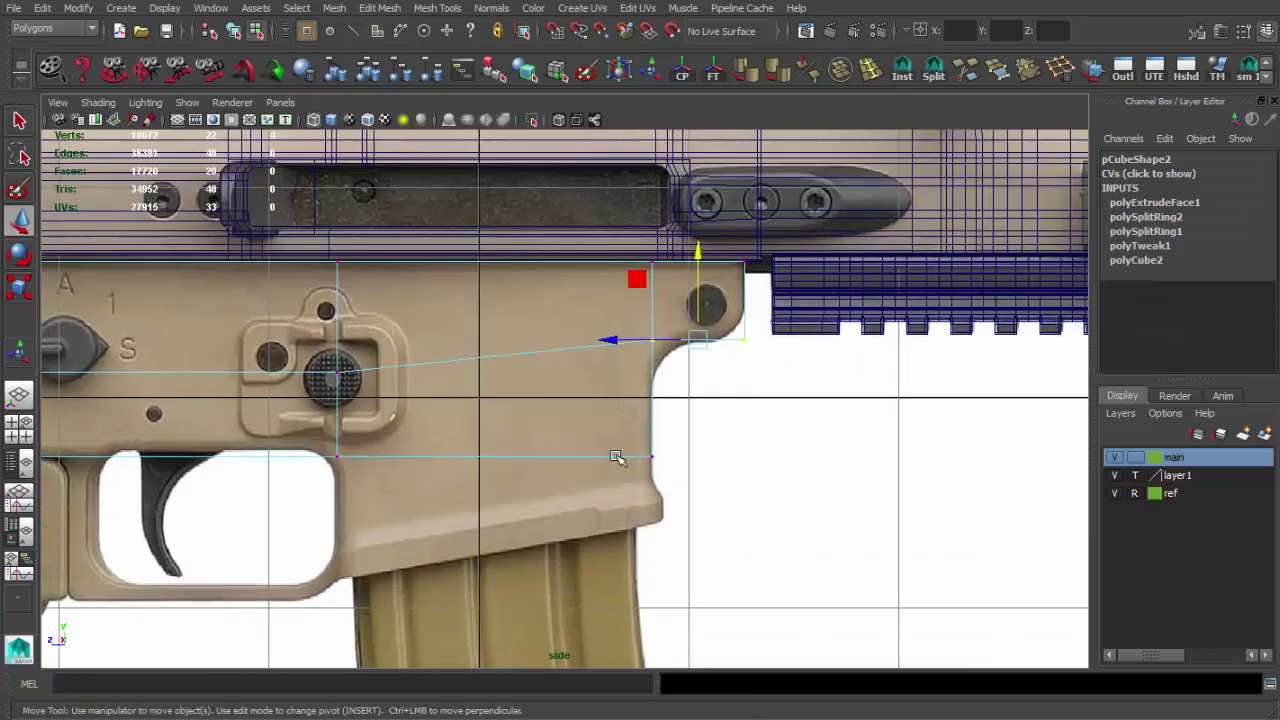
scroll(617, 457, "up", 2)
- Extrude a face downward toward the magazine well and select a corner vertex to adjust
key("q")
right_click_drag(651, 414, 651, 457)
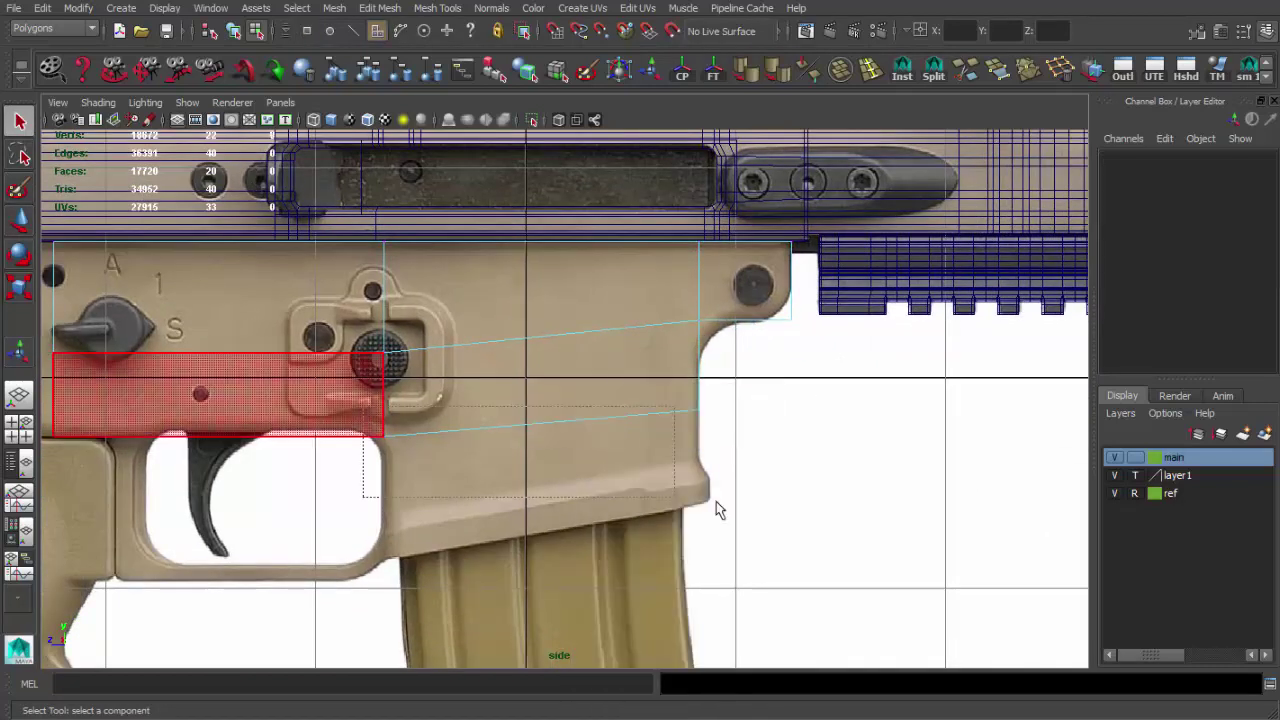
left_click(569, 346)
key("ctrl+e")
left_click_drag(569, 346, 569, 440)
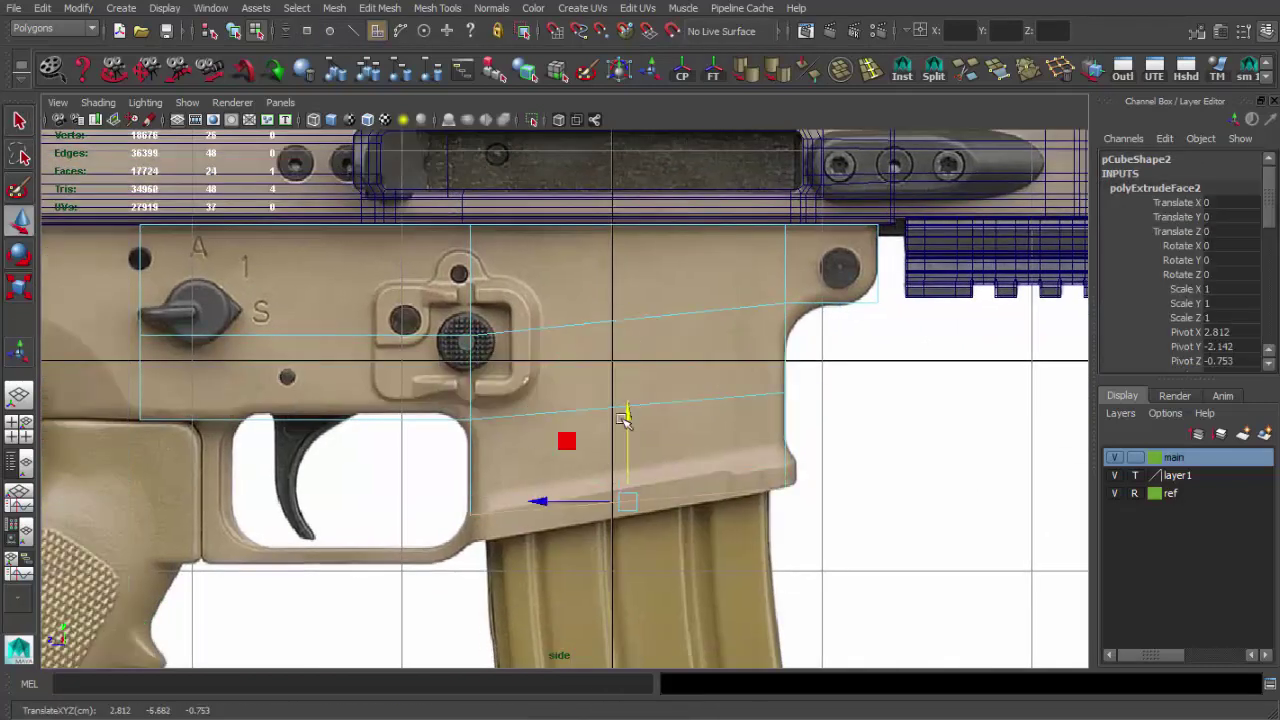
middle_click_drag(569, 440, 640, 400, "alt")
left_click(516, 462)
key("w")
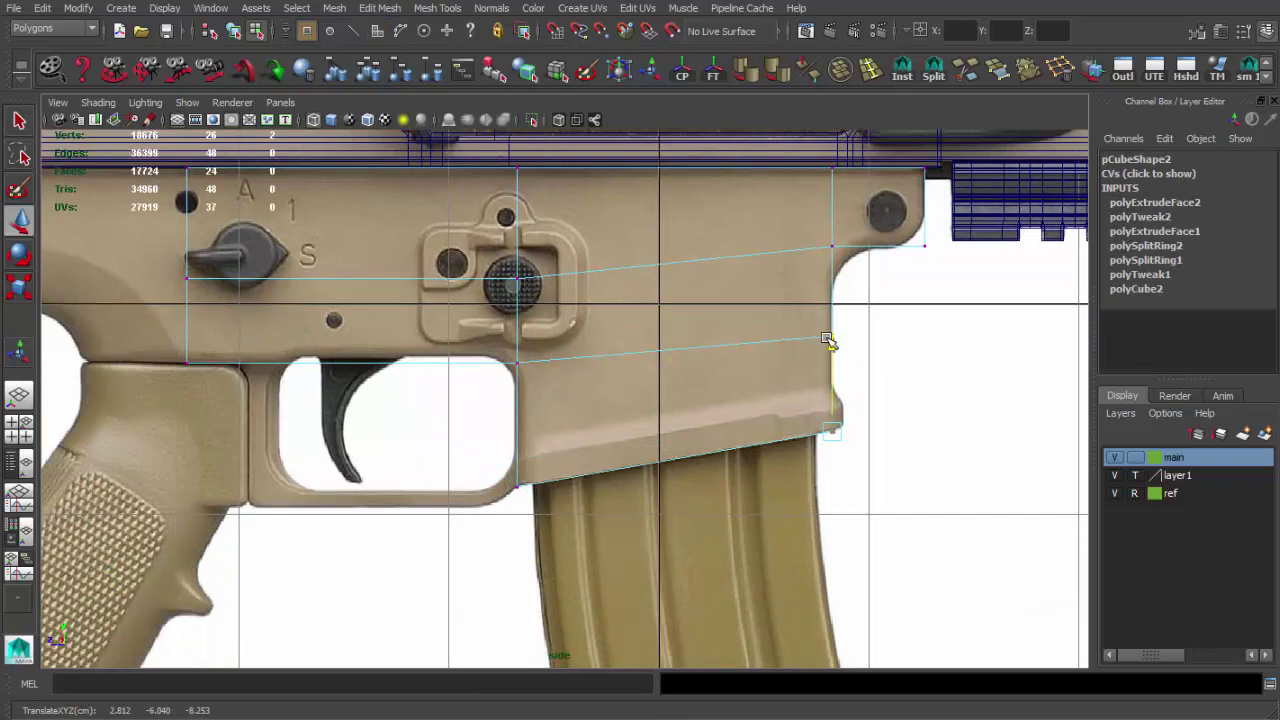
mouse_move(287, 358)
middle_mouse_down("alt")
mouse_move(532, 424)
mouse_move(425, 390)
middle_mouse_up("alt")
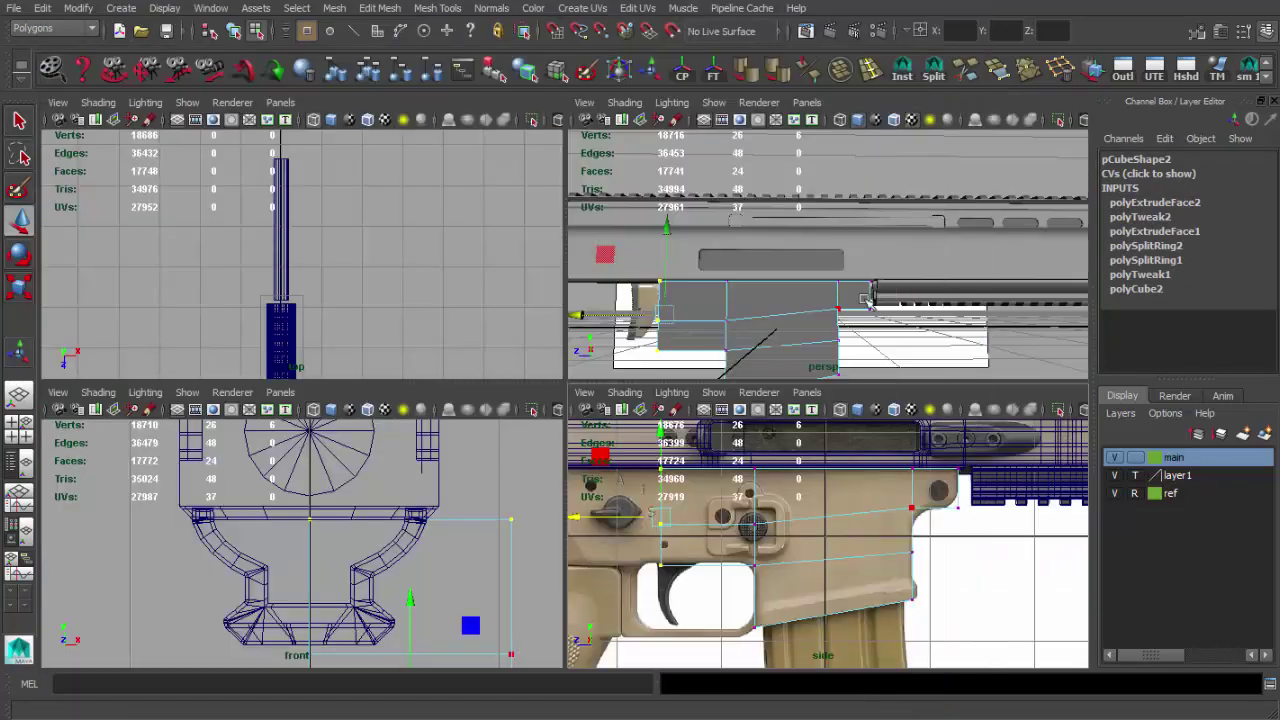
left_click_drag(866, 299, 851, 314, "alt")
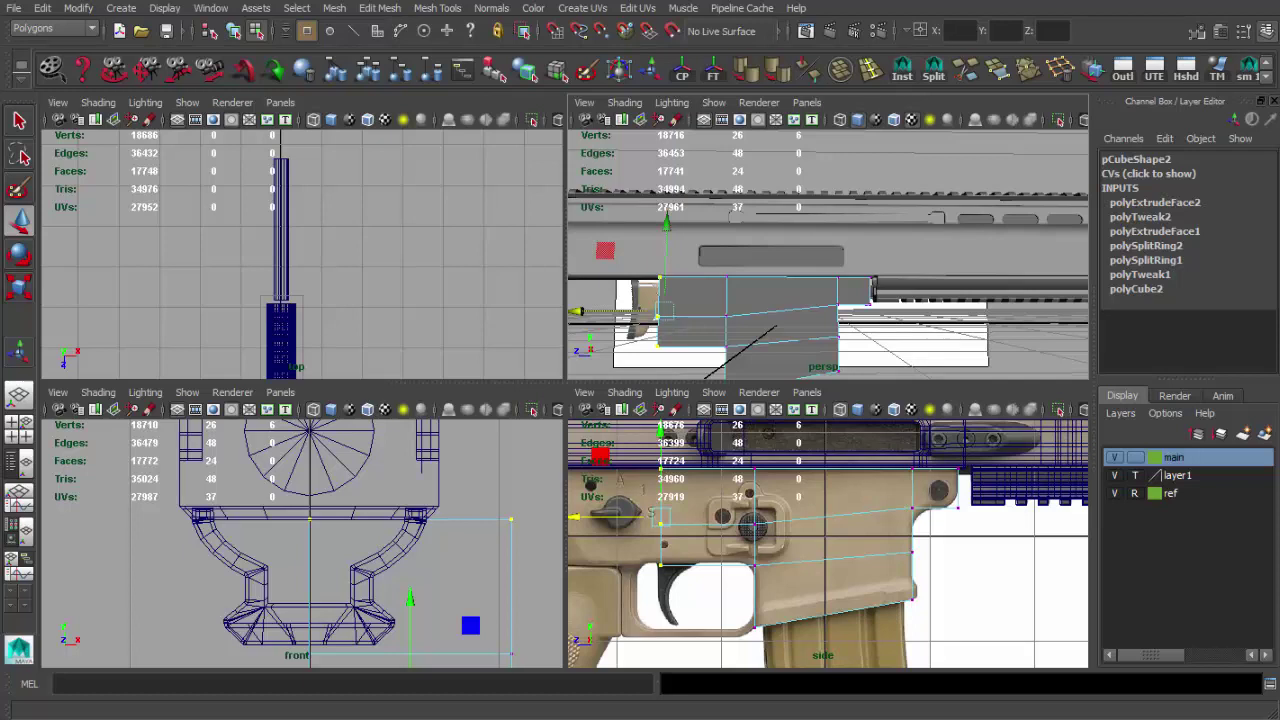
- In the maximized perspective view, shift the block's side vertices along X under the rail
key("space")
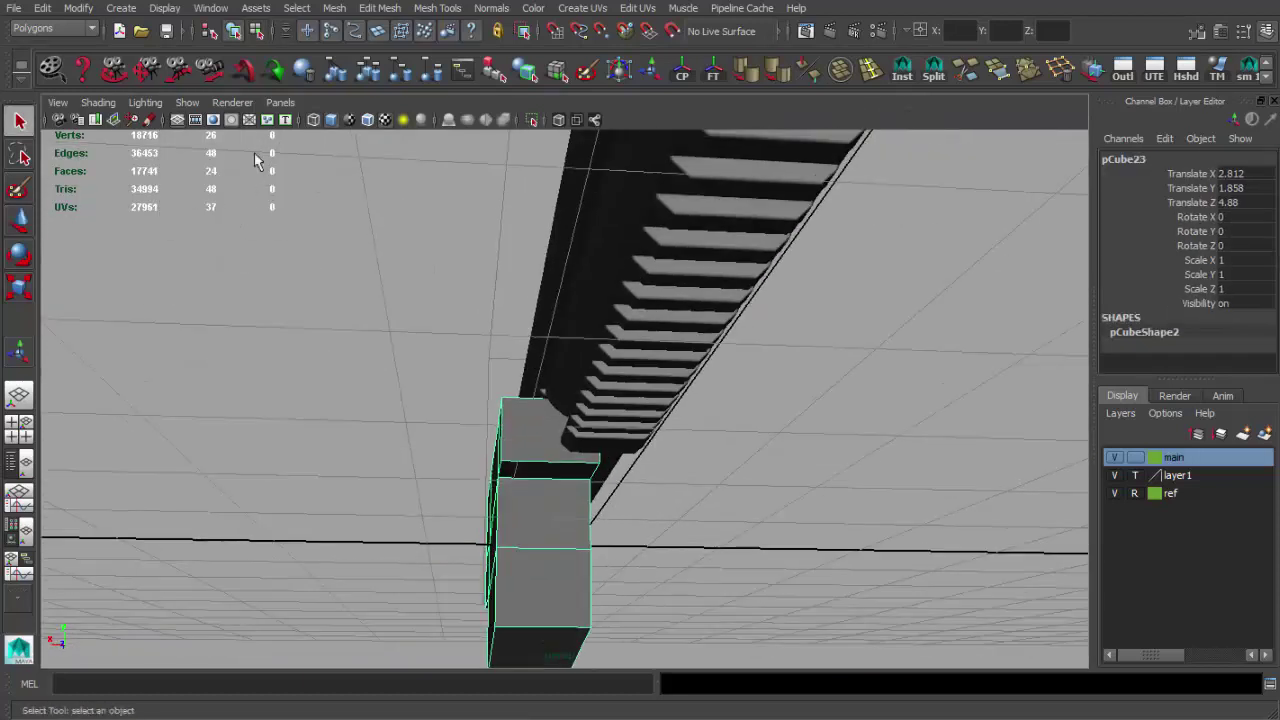
left_click_drag(323, 271, 520, 370, "alt")
right_click_drag(571, 372, 577, 391)
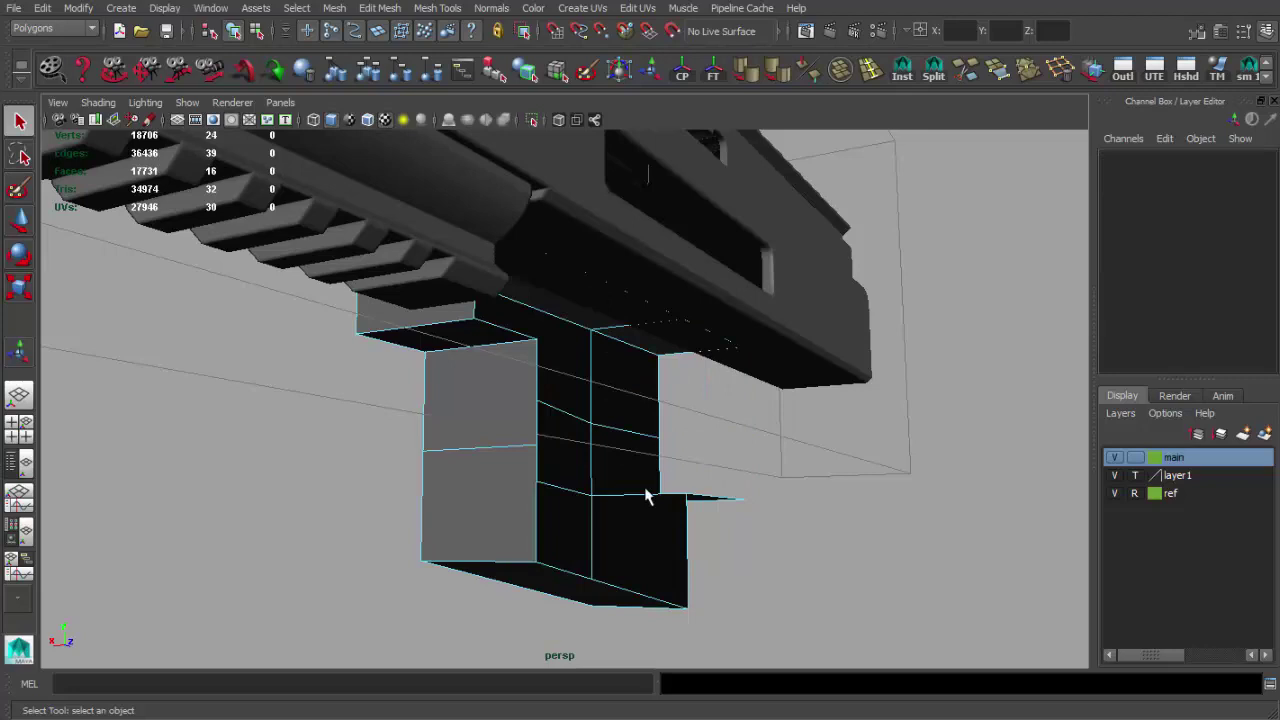
mouse_move(643, 494)
left_mouse_down("alt")
mouse_move(571, 480)
mouse_move(645, 461)
mouse_move(503, 351)
mouse_move(526, 534)
left_mouse_up("alt")
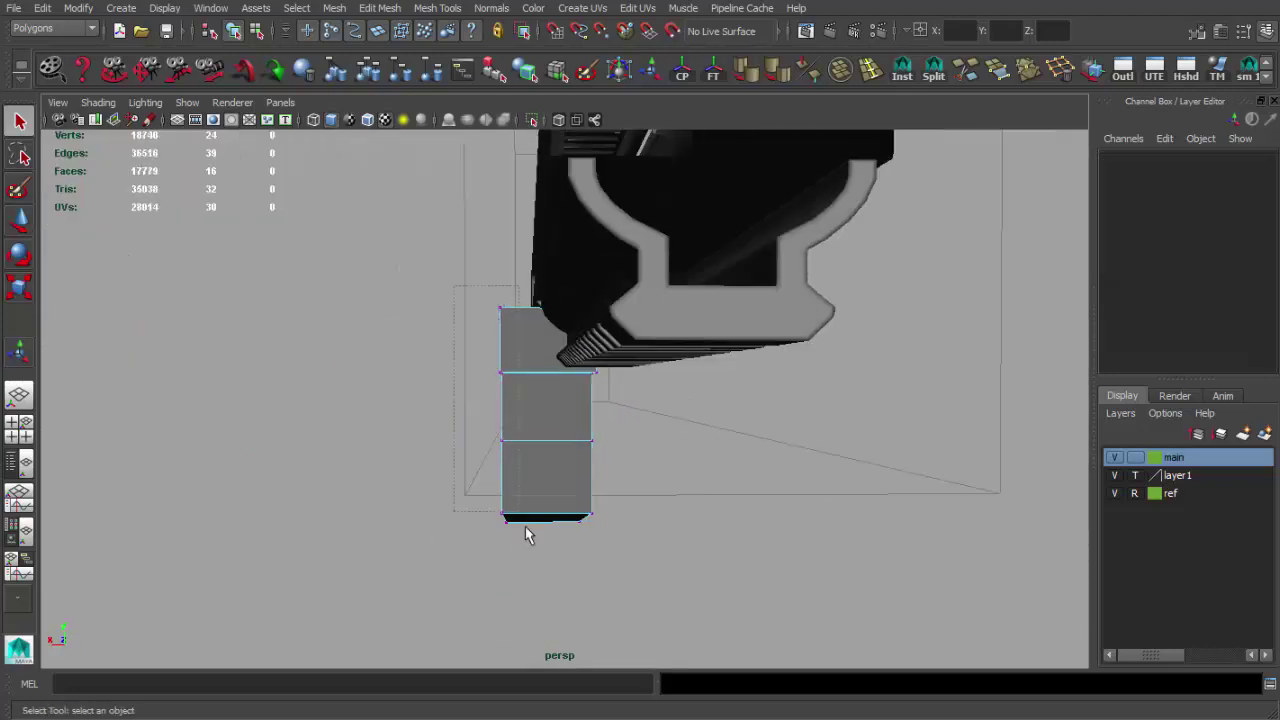
key("w")
left_click_drag(583, 477, 480, 420, "alt")
mouse_move(480, 425)
left_mouse_down()
mouse_move(437, 426)
mouse_move(614, 409)
mouse_move(677, 457)
mouse_move(538, 378)
mouse_move(390, 360)
mouse_move(406, 320)
mouse_move(589, 289)
mouse_move(751, 306)
mouse_move(677, 289)
mouse_move(400, 354)
mouse_move(600, 450)
left_mouse_up()
- Check the block in wireframe, then freeze its transforms with the FT shelf button
key("4")
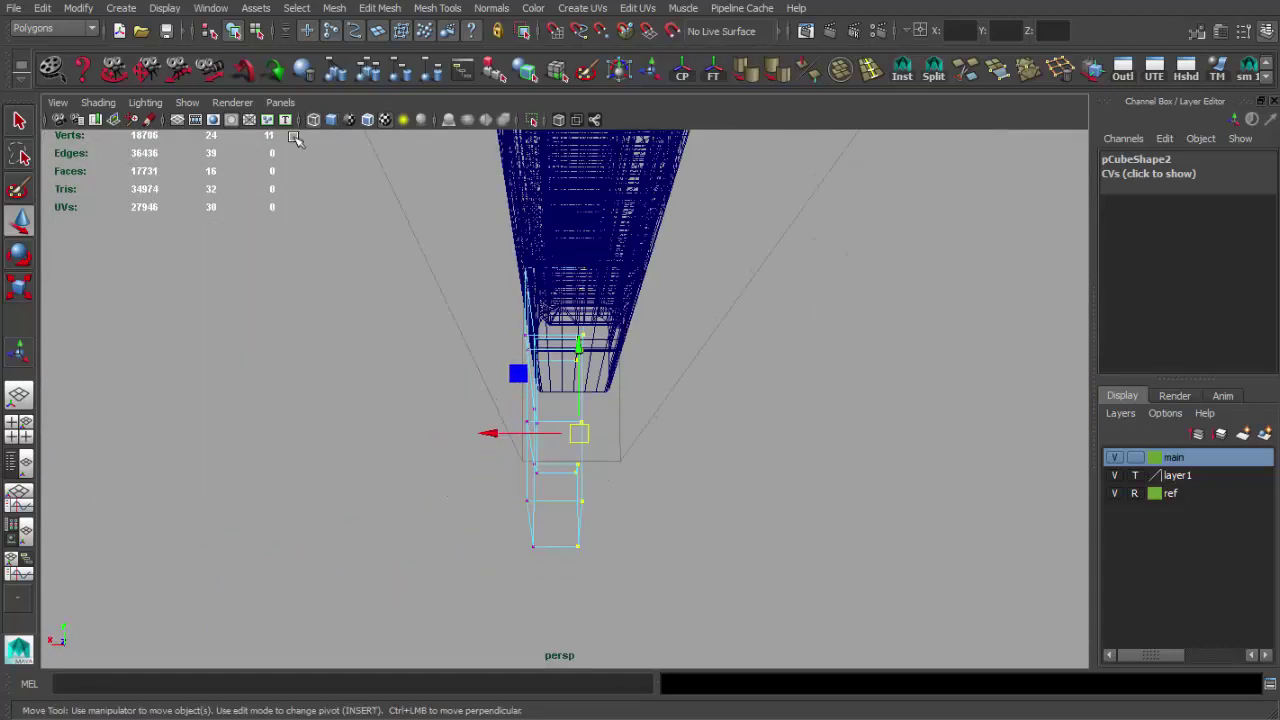
mouse_move(176, 121)
left_mouse_down("alt")
mouse_move(489, 423)
mouse_move(640, 429)
mouse_move(557, 414)
mouse_move(700, 454)
mouse_move(690, 420)
left_mouse_up("alt")
key("5")
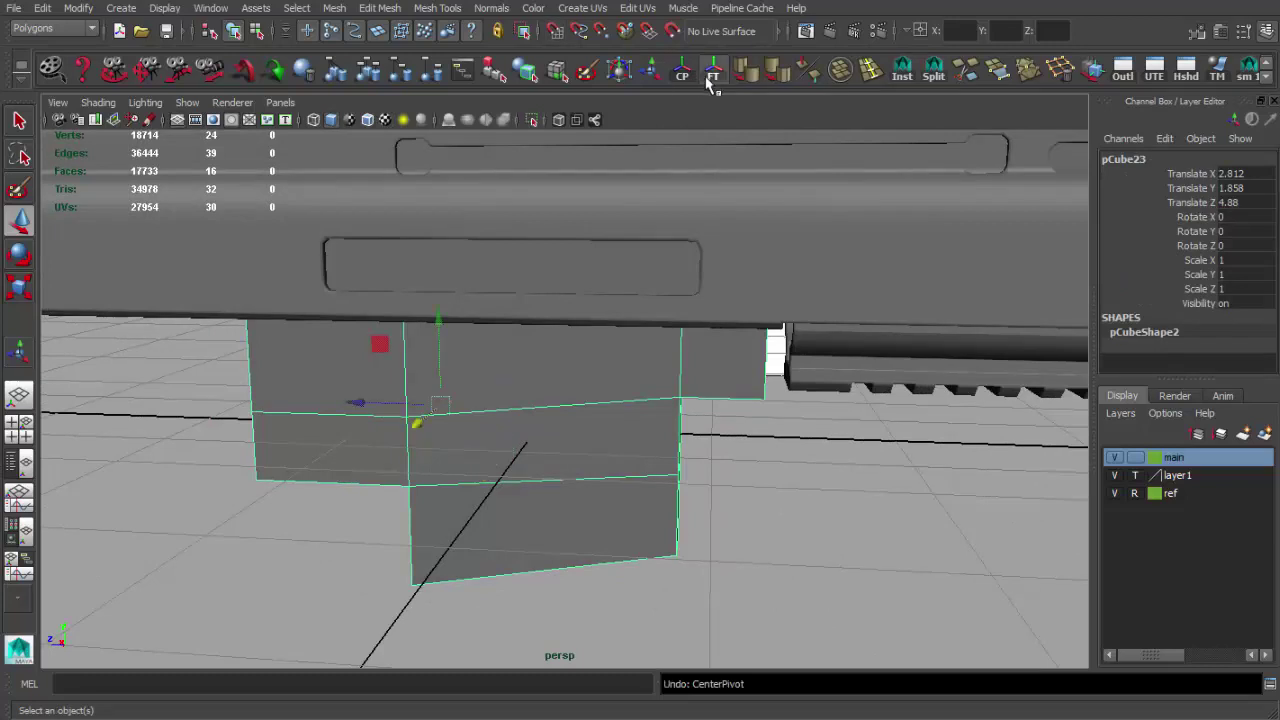
left_click(712, 75)
mouse_move(600, 180)
left_mouse_down("alt")
mouse_move(500, 223)
mouse_move(540, 270)
left_mouse_up("alt")
mouse_move(586, 413)
left_mouse_down("alt")
mouse_move(596, 484)
mouse_move(551, 417)
mouse_move(654, 369)
mouse_move(551, 449)
mouse_move(571, 335)
mouse_move(583, 366)
mouse_move(714, 366)
left_mouse_up("alt")
- Insert an edge loop near the receiver's front corner in the side view
key("space")
key("space")
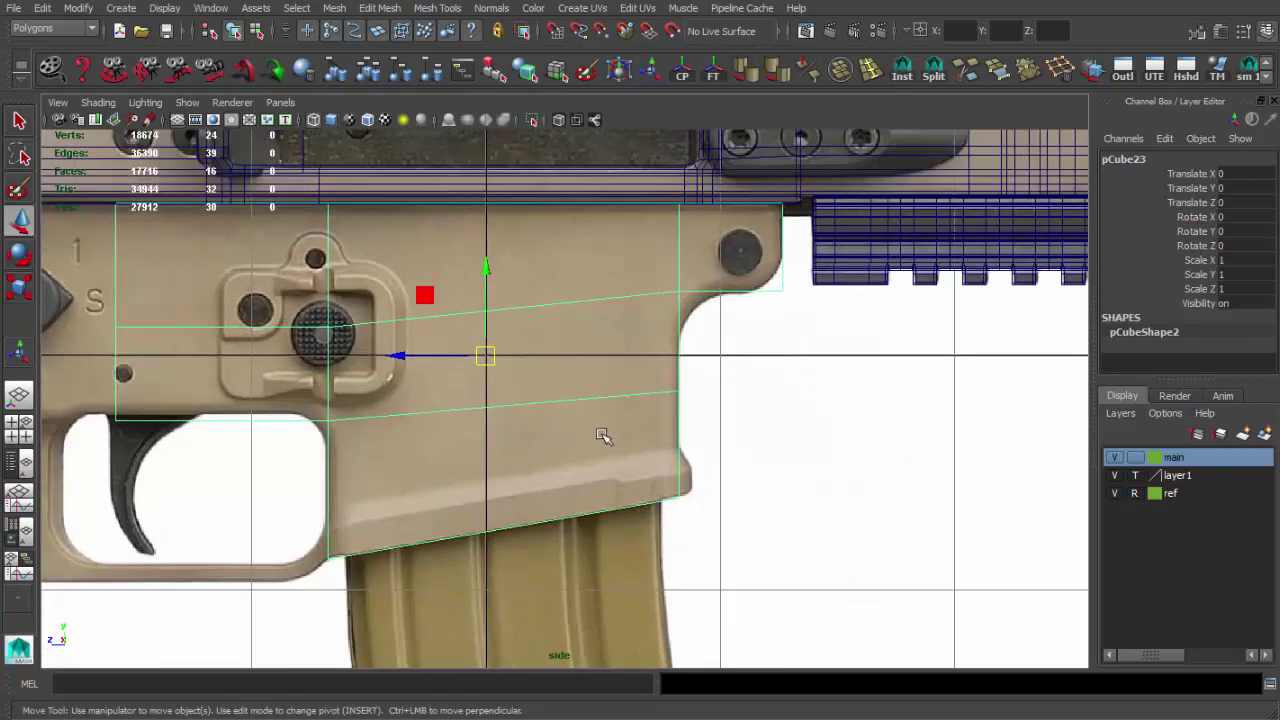
middle_click_drag(600, 434, 568, 451, "alt")
mouse_move(643, 415)
middle_mouse_down("alt")
mouse_move(514, 354)
mouse_move(530, 358)
middle_mouse_up("alt")
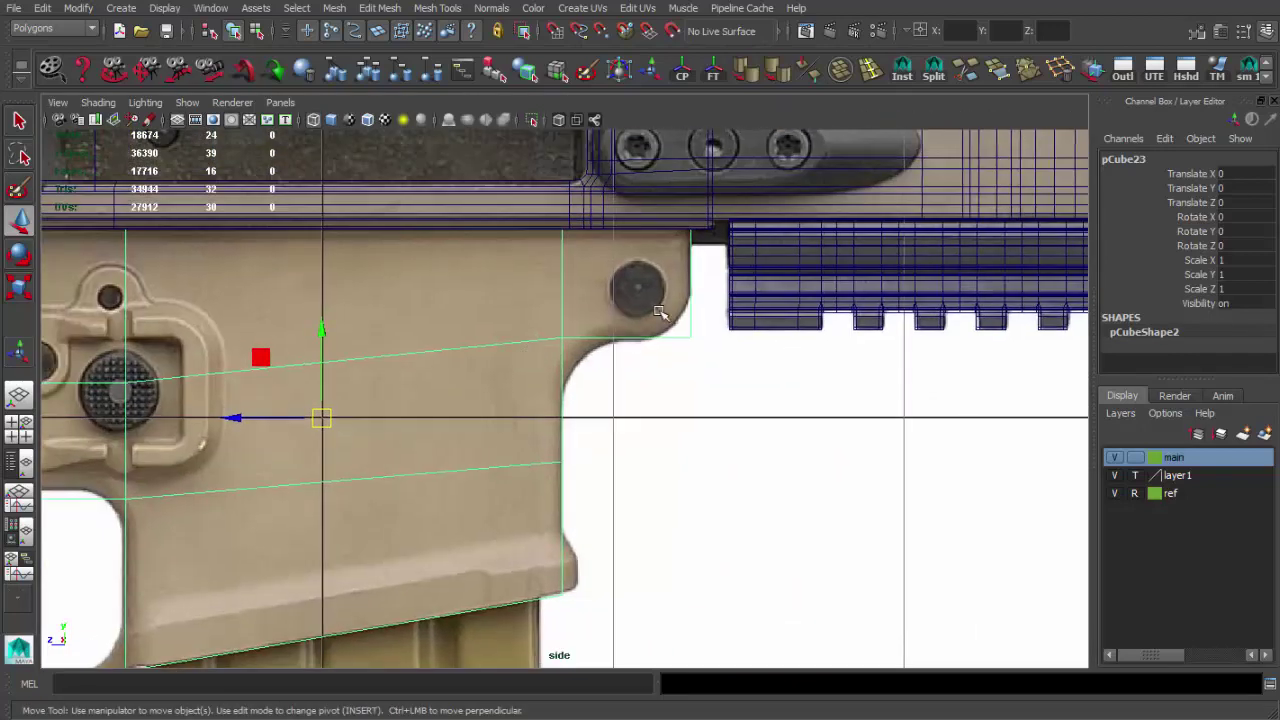
right_click_drag(858, 80, 660, 323, "shift")
scroll(660, 323, "up", 1)
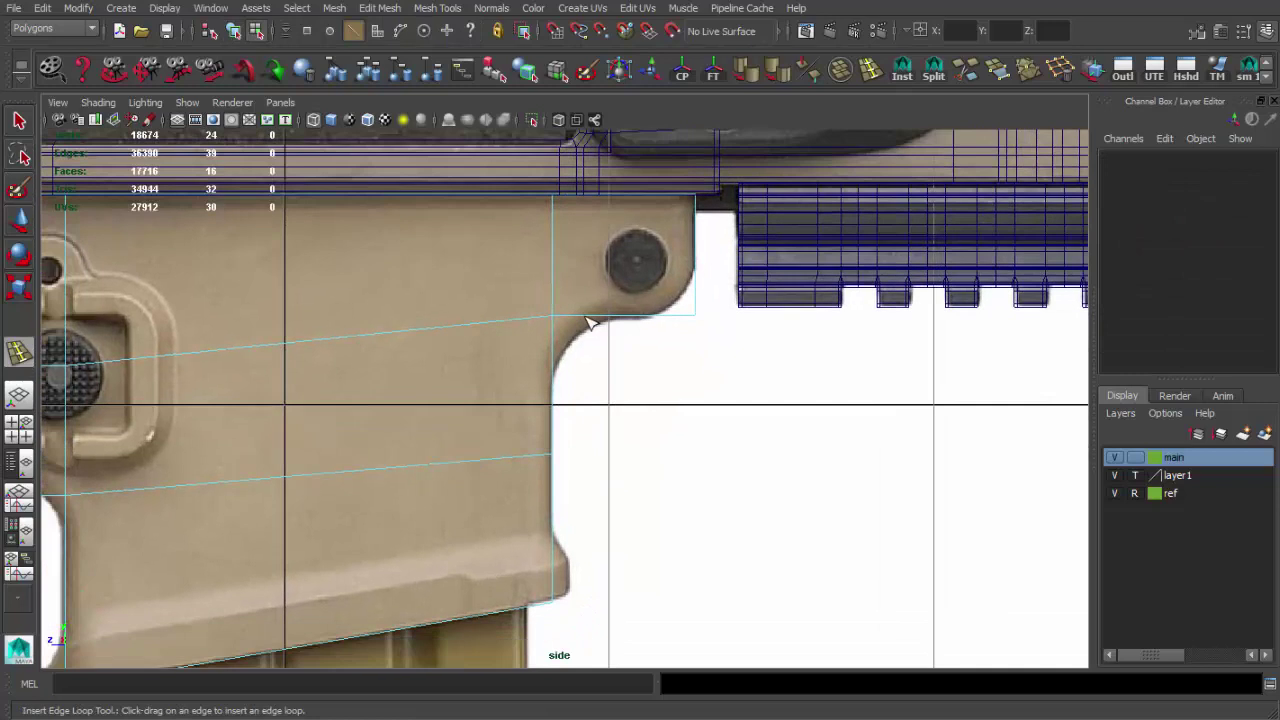
left_click(535, 328)
key("q")
scroll(535, 325, "up", 1)
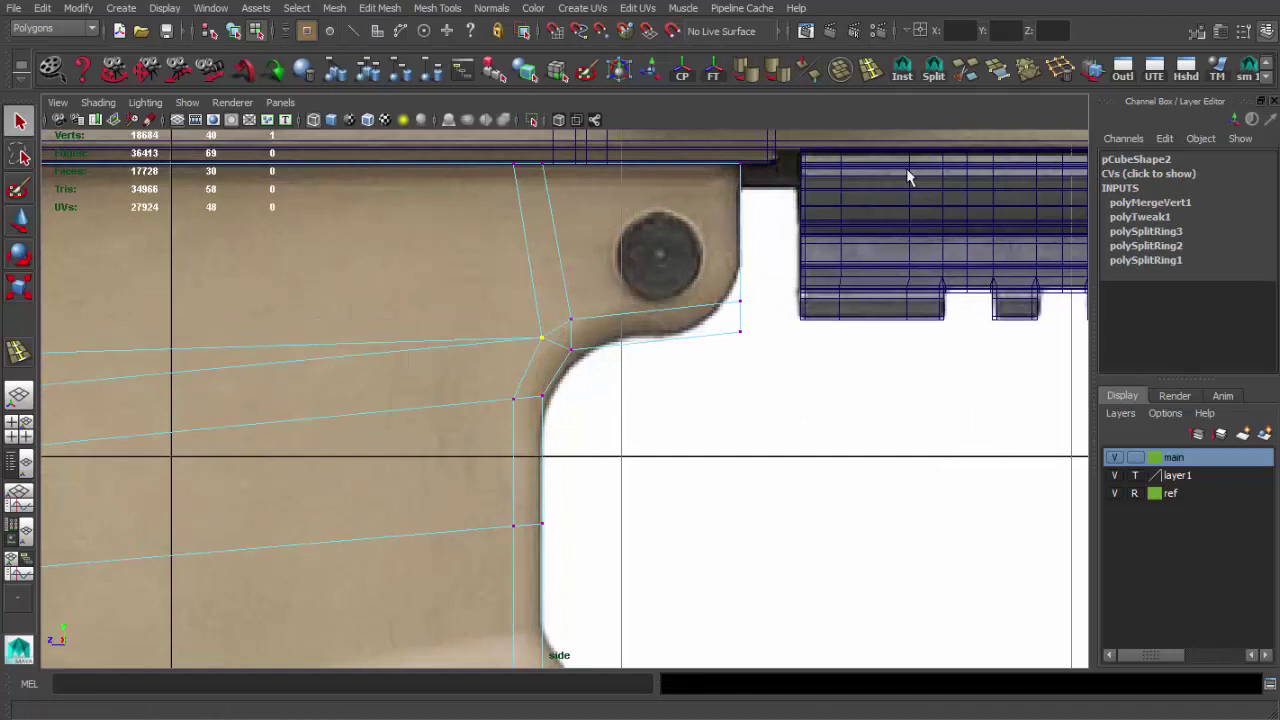
- Merge the two corner vertices and delete the selected edges
key("f")
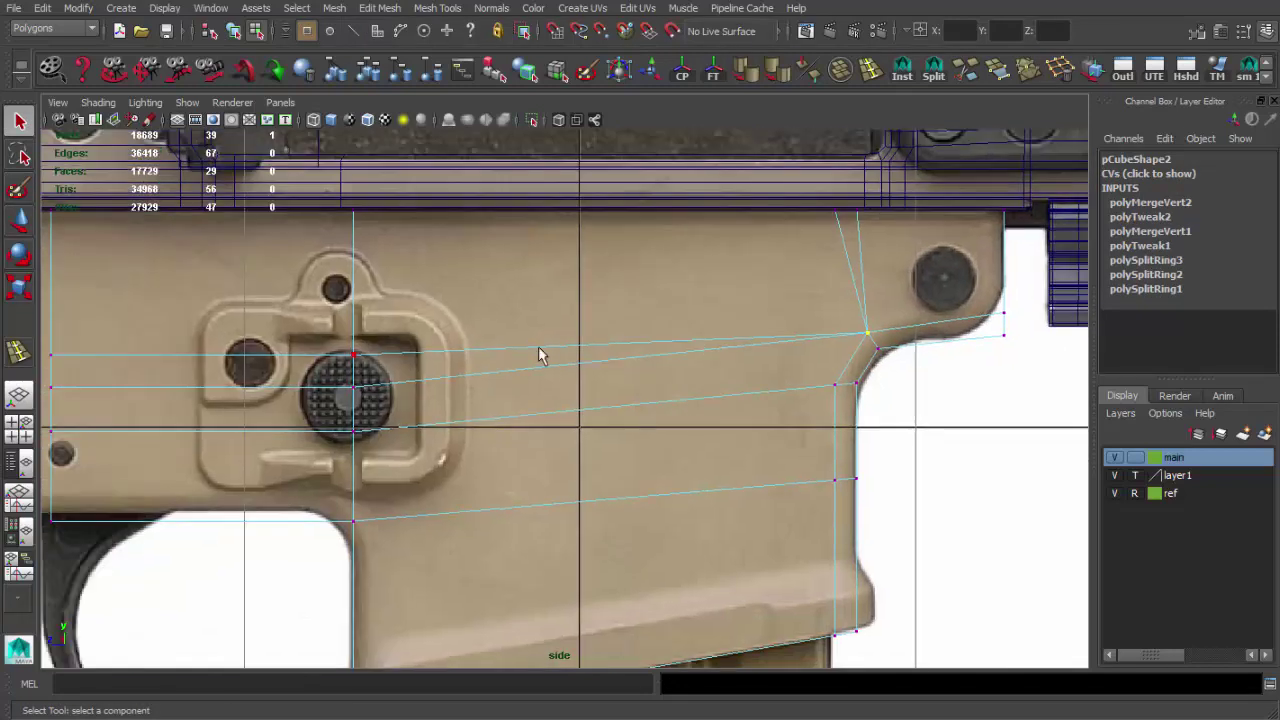
scroll(535, 353, "down", 2)
key("Delete")
scroll(543, 300, "up", 3)
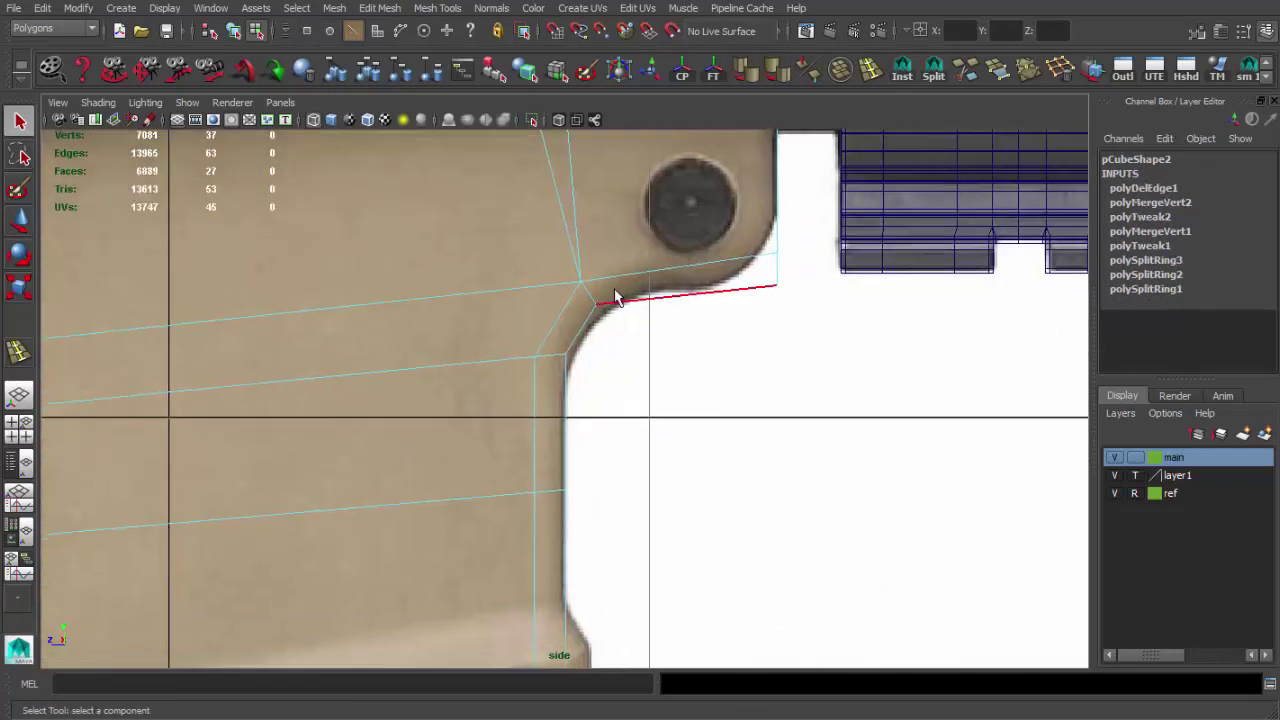
- Delete the stray corner vertex beside the pin hole and switch to the perspective camera
middle_click_drag(543, 160, 543, 293, "alt")
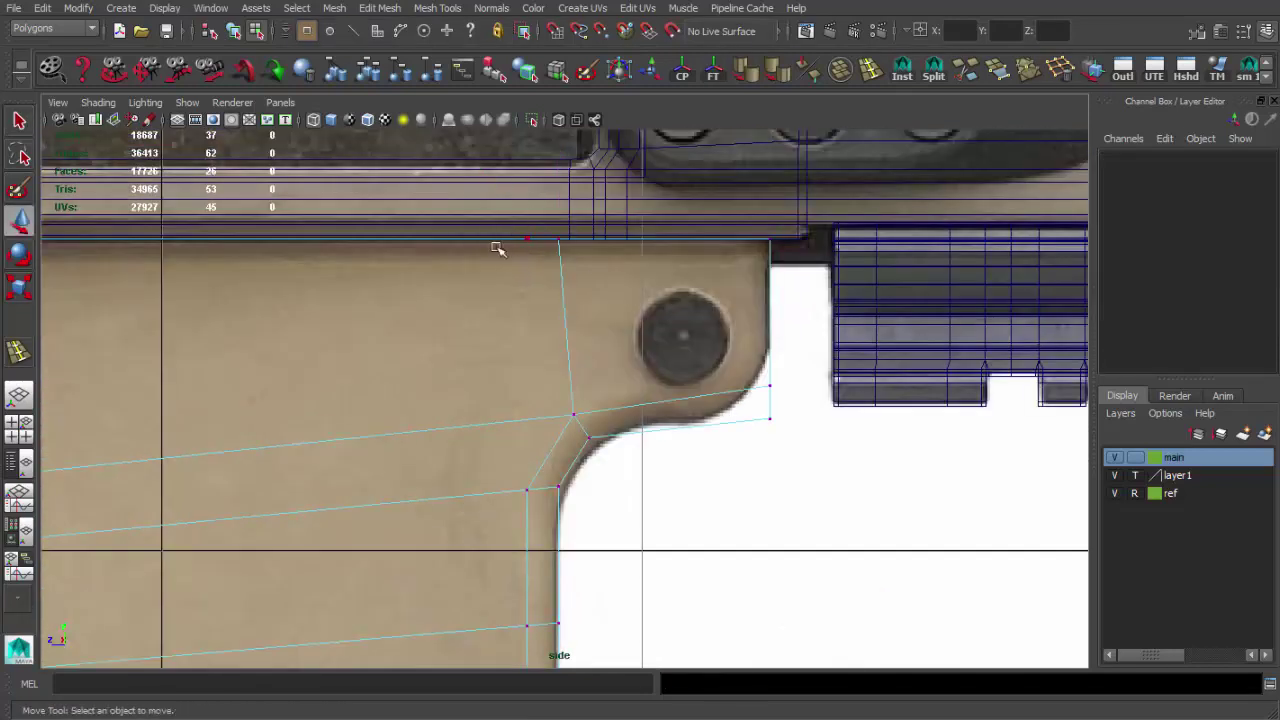
left_click(520, 244)
left_click(546, 266)
key("space")
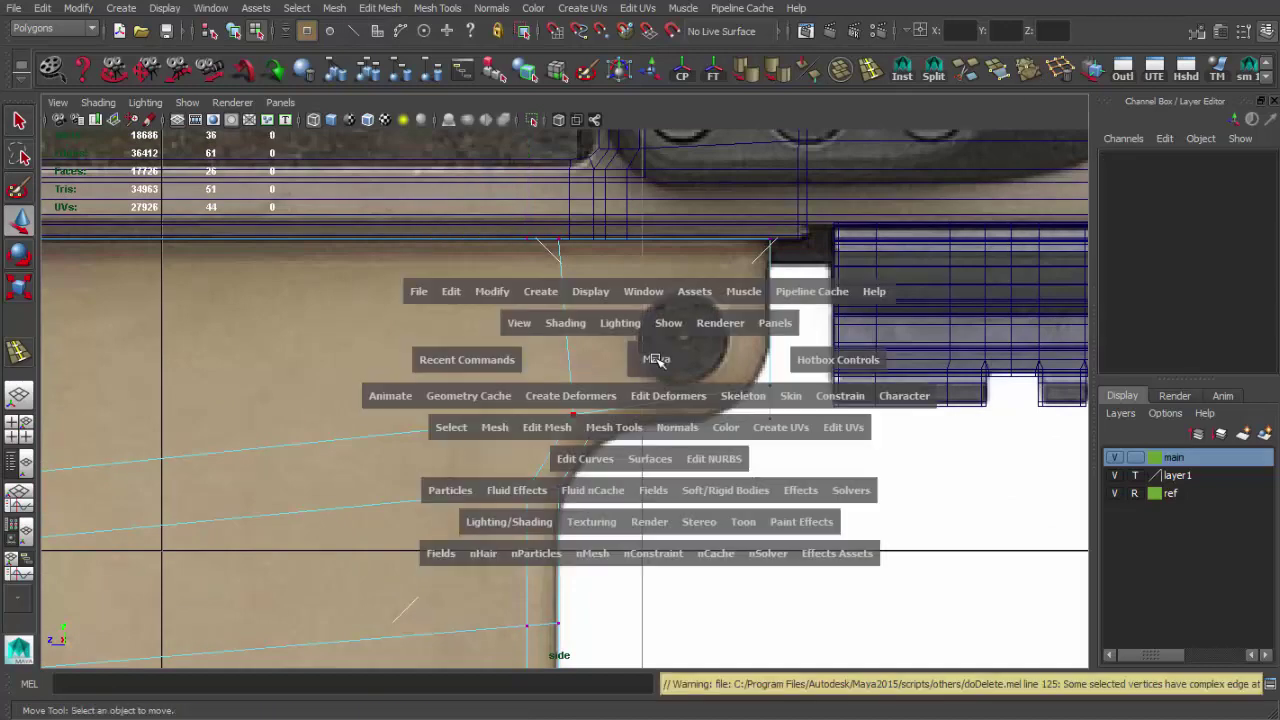
mouse_move(651, 308)
left_mouse_down("alt")
mouse_move(604, 338)
mouse_move(651, 350)
mouse_move(614, 320)
left_mouse_up("alt")
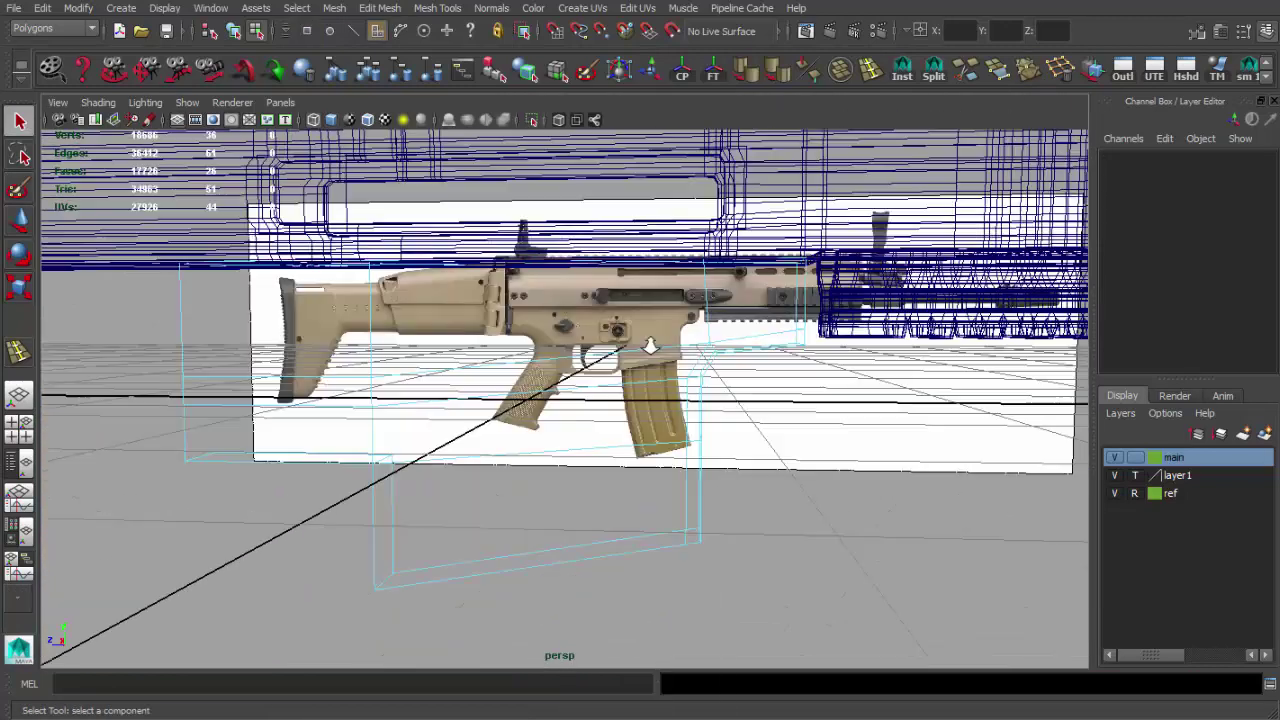
- Insert an edge loop across the trigger-guard corner
left_click(614, 320)
key("f")
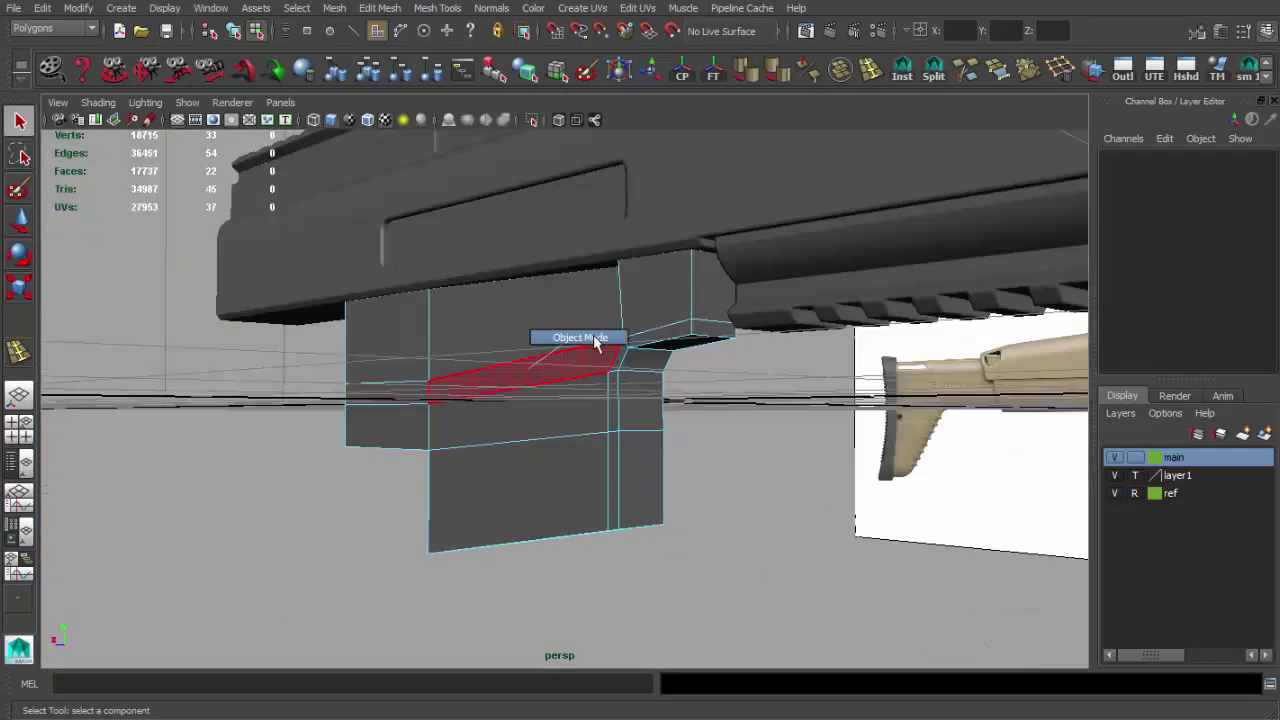
key("F8")
key("space")
key("space")
middle_click_drag(617, 343, 640, 415, "alt")
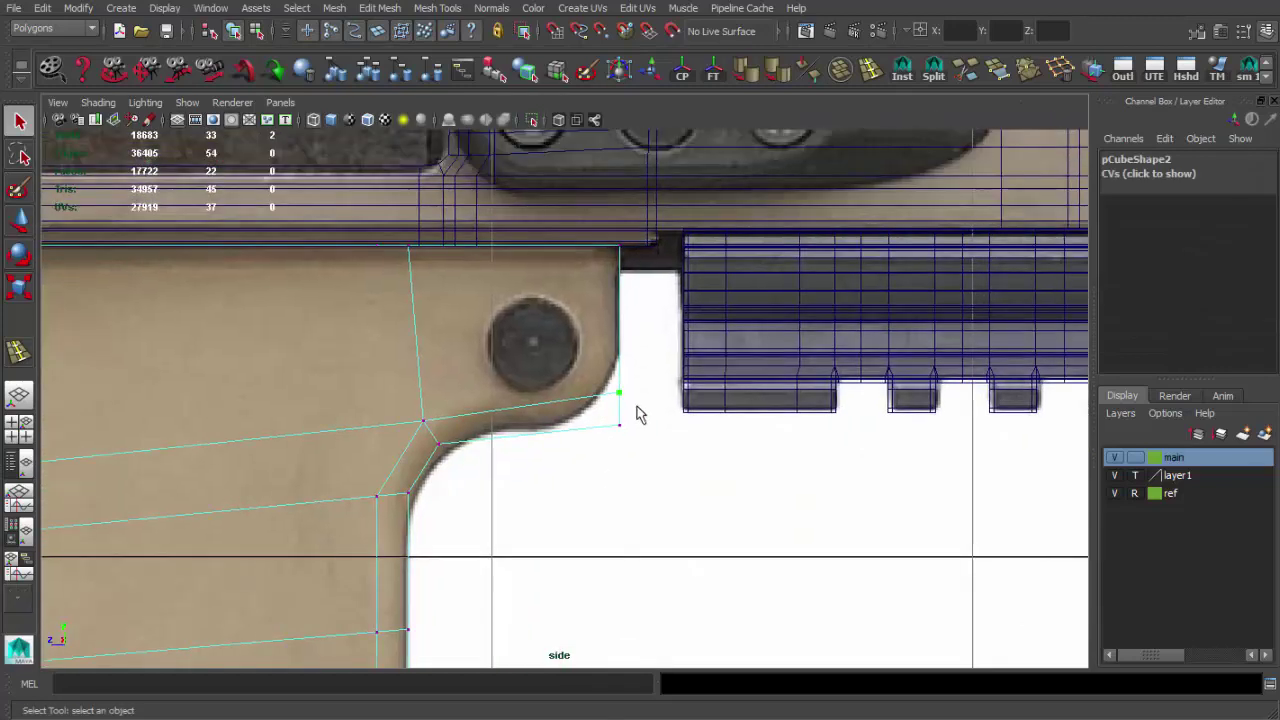
left_click(595, 402)
key("q")
scroll(582, 421, "up", 2)
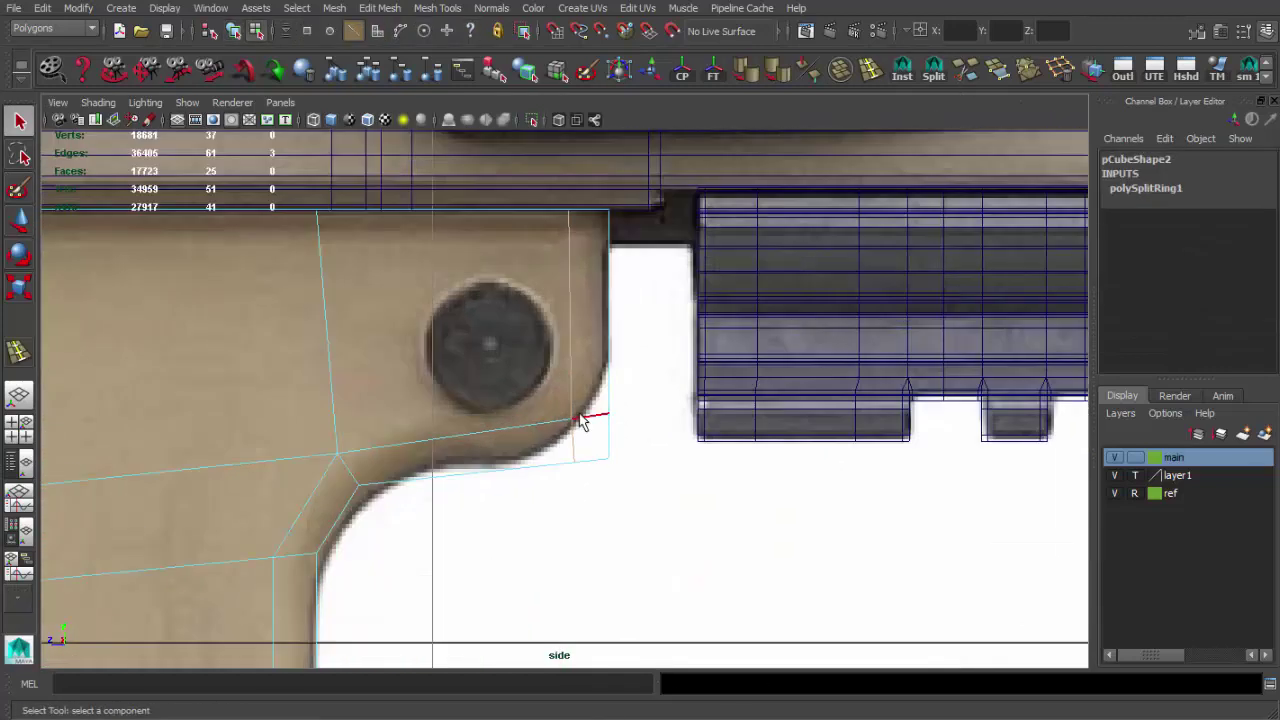
- Delete the unneeded edge at the corner
right_click_drag(613, 468, 608, 414)
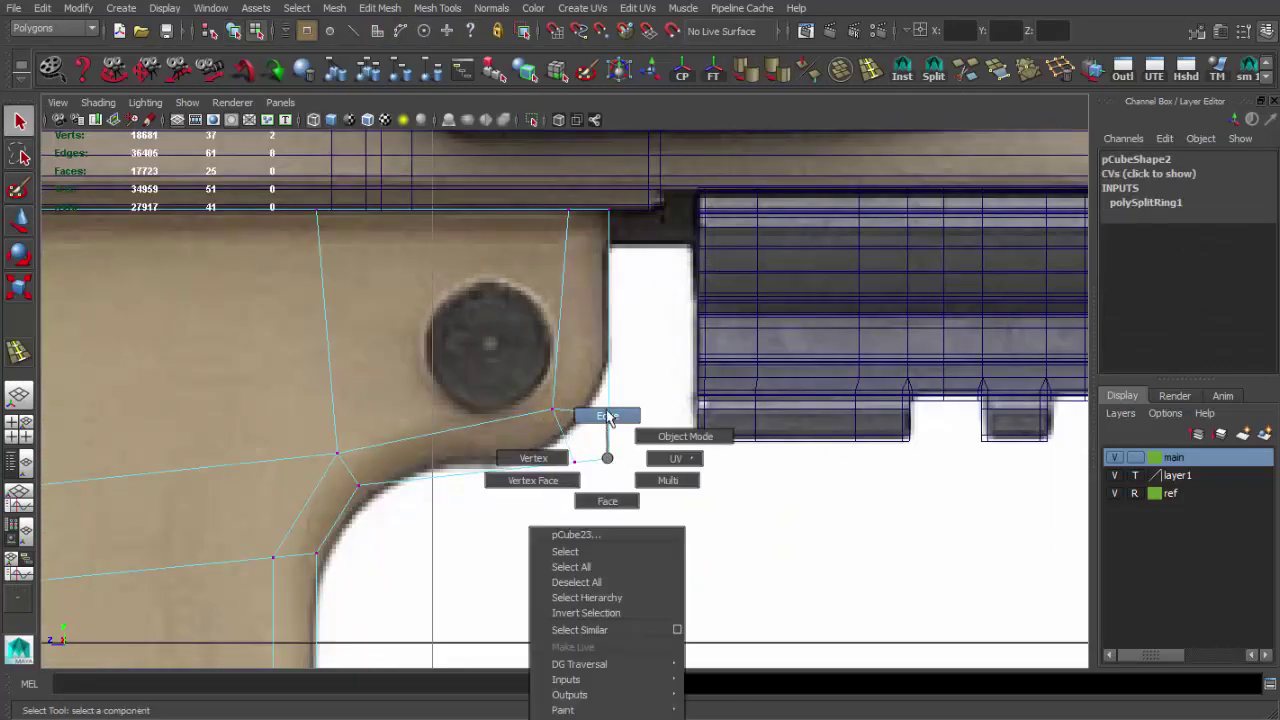
key("space")
key("space")
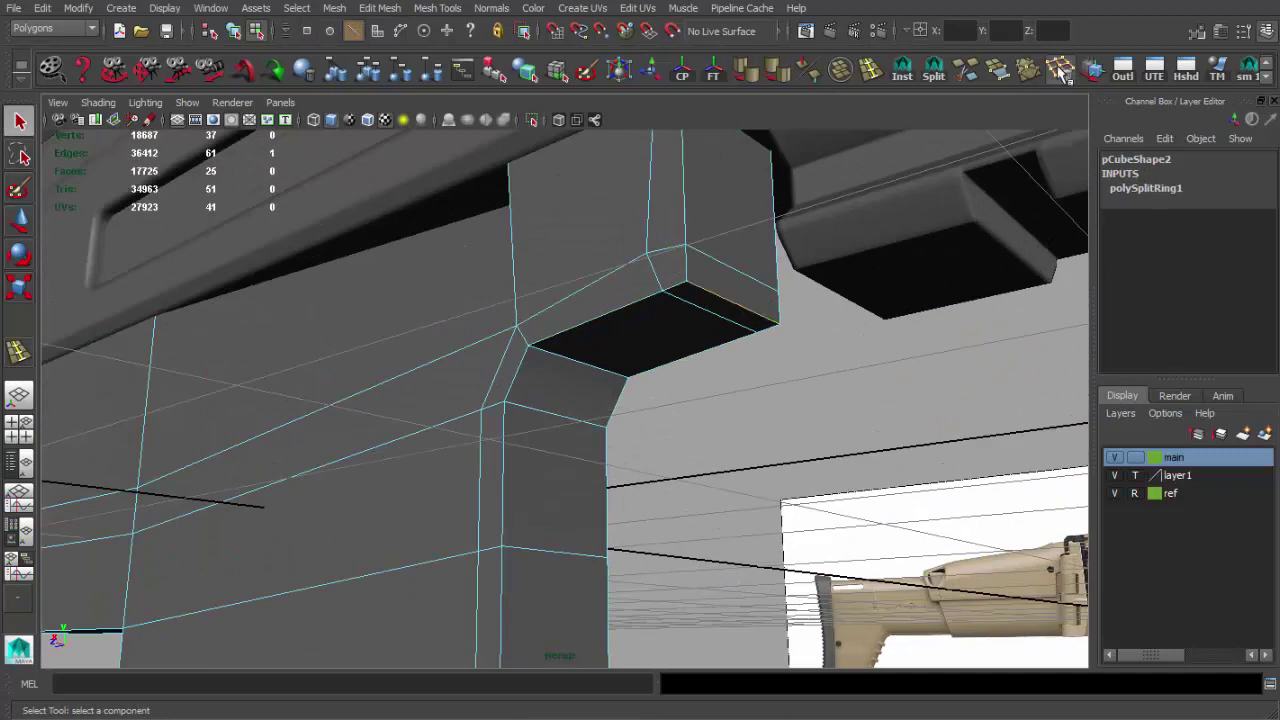
left_click(1062, 72)
left_click_drag(689, 326, 677, 348, "alt")
- Split the upper corner face from edge to vertex with Split Polygon and review it in four views
left_click(933, 72)
scroll(725, 300, "up", 1)
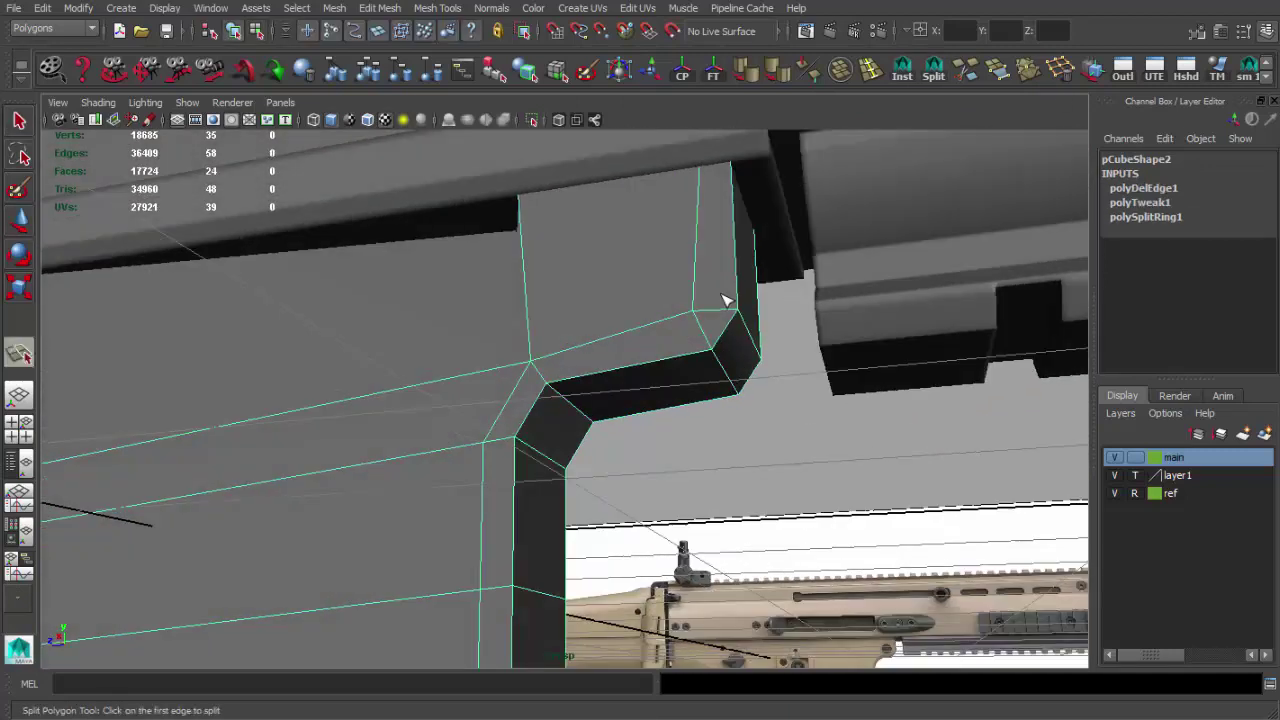
left_click(662, 321)
key("4")
key("5")
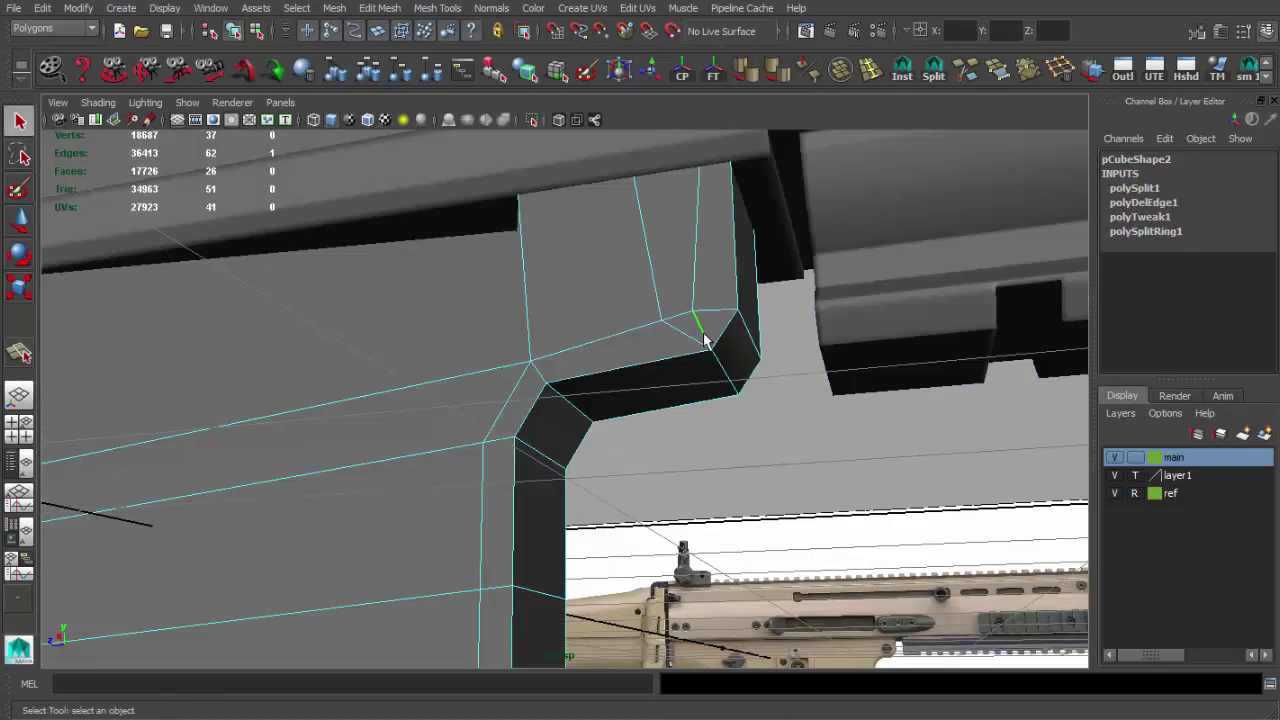
left_click(686, 357)
mouse_move(686, 357)
left_mouse_down("alt")
mouse_move(611, 309)
mouse_move(655, 392)
left_mouse_up("alt")
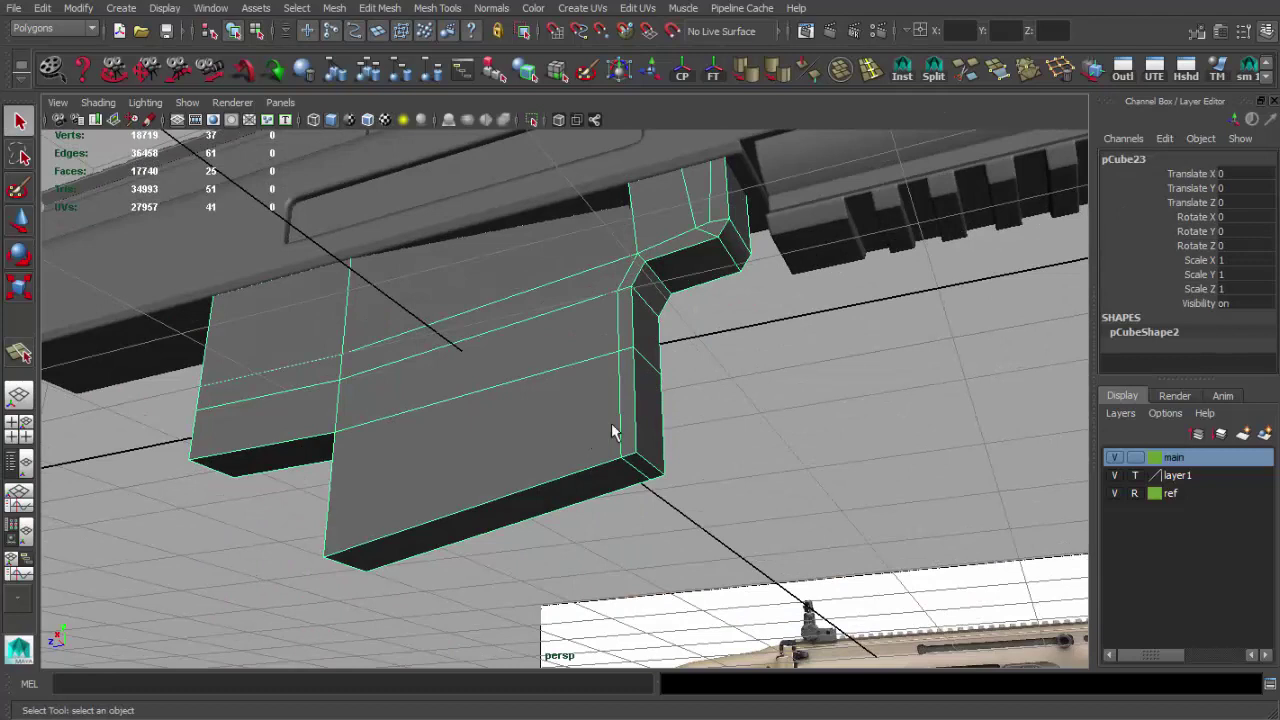
scroll(613, 432, "down", 3)
key("space")
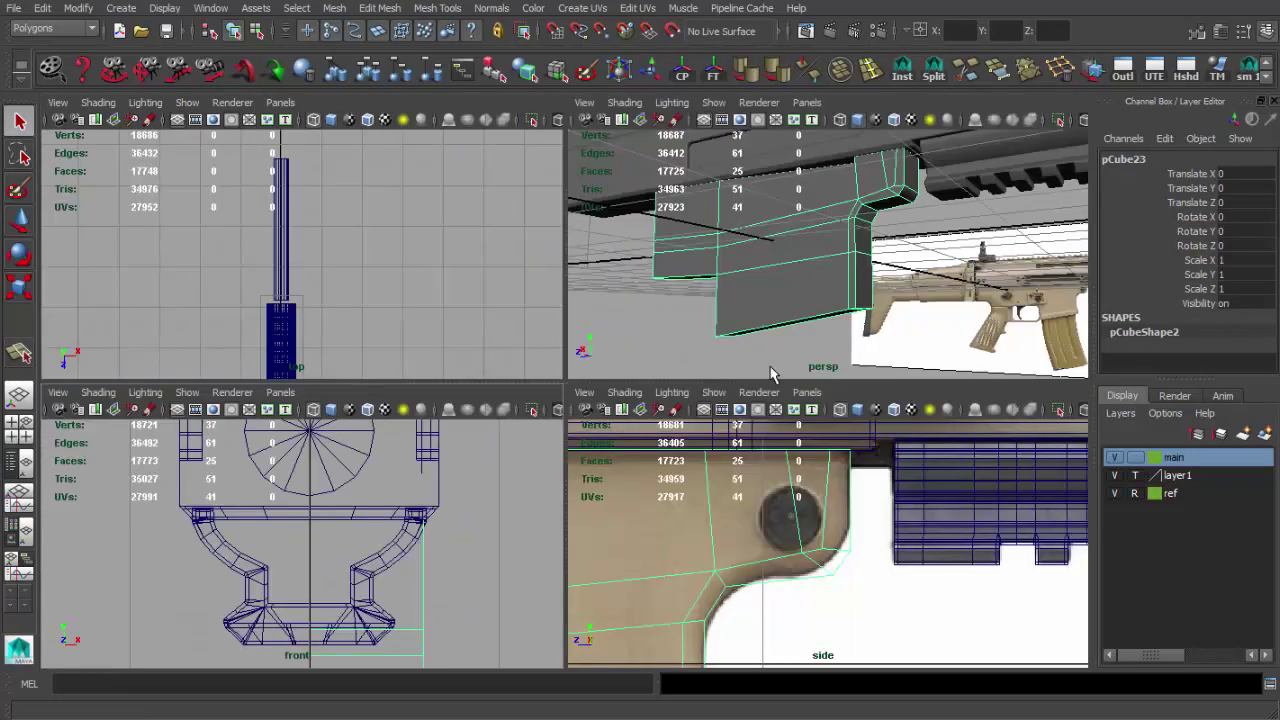
- Insert an edge loop through the rounded corner and move its vertex onto the reference curve
key("space")
scroll(537, 461, "up", 3)
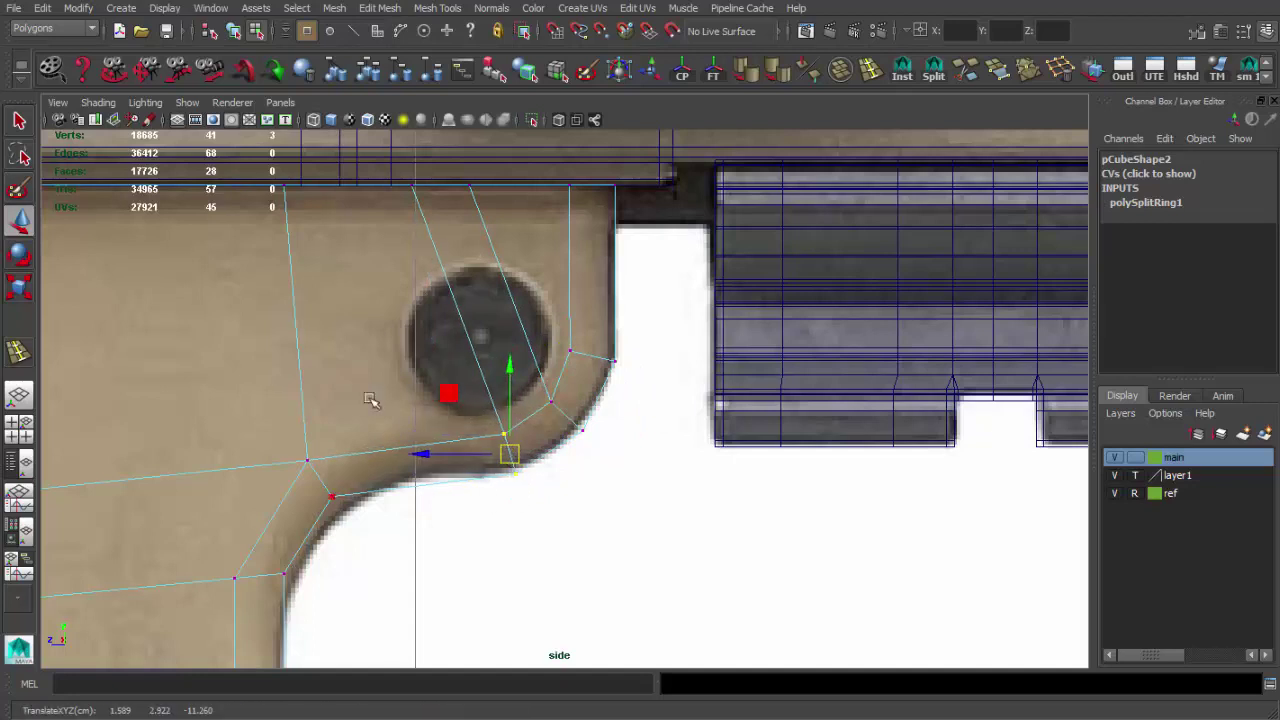
middle_click_drag(600, 244, 681, 229, "alt")
right_click_drag(681, 229, 490, 430, "shift")
left_click(509, 414)
key("Return")
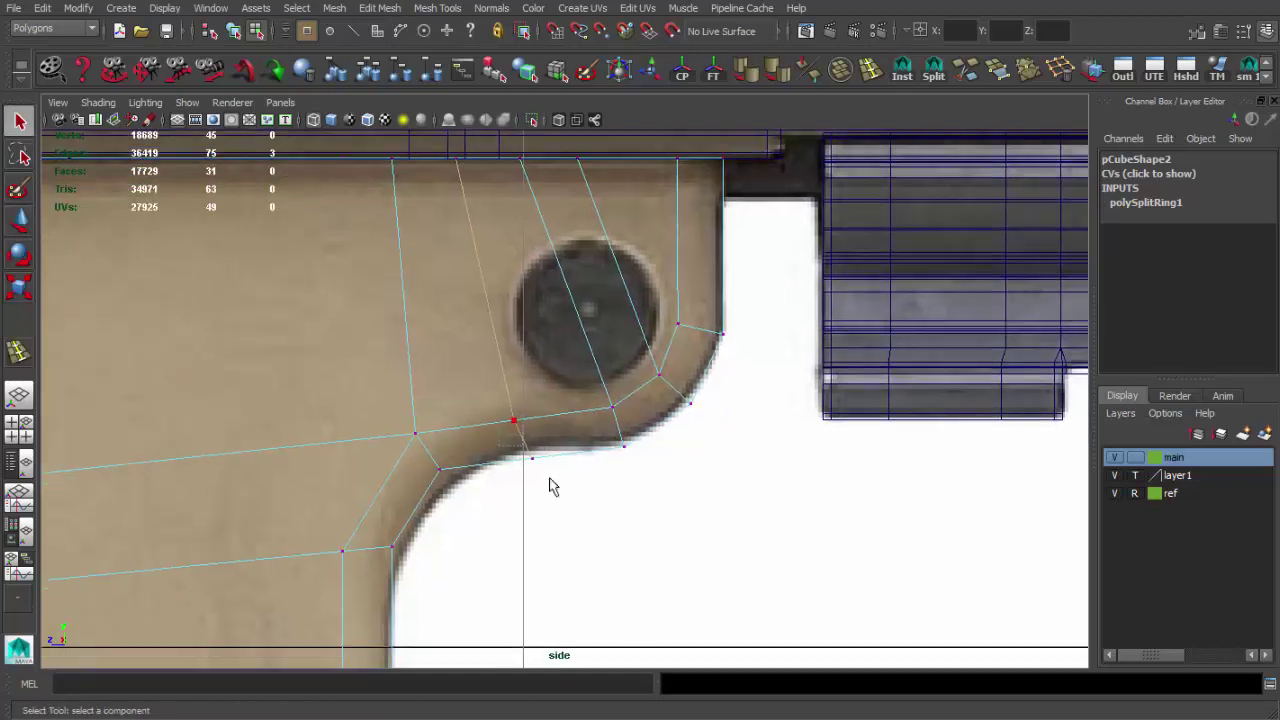
key("w")
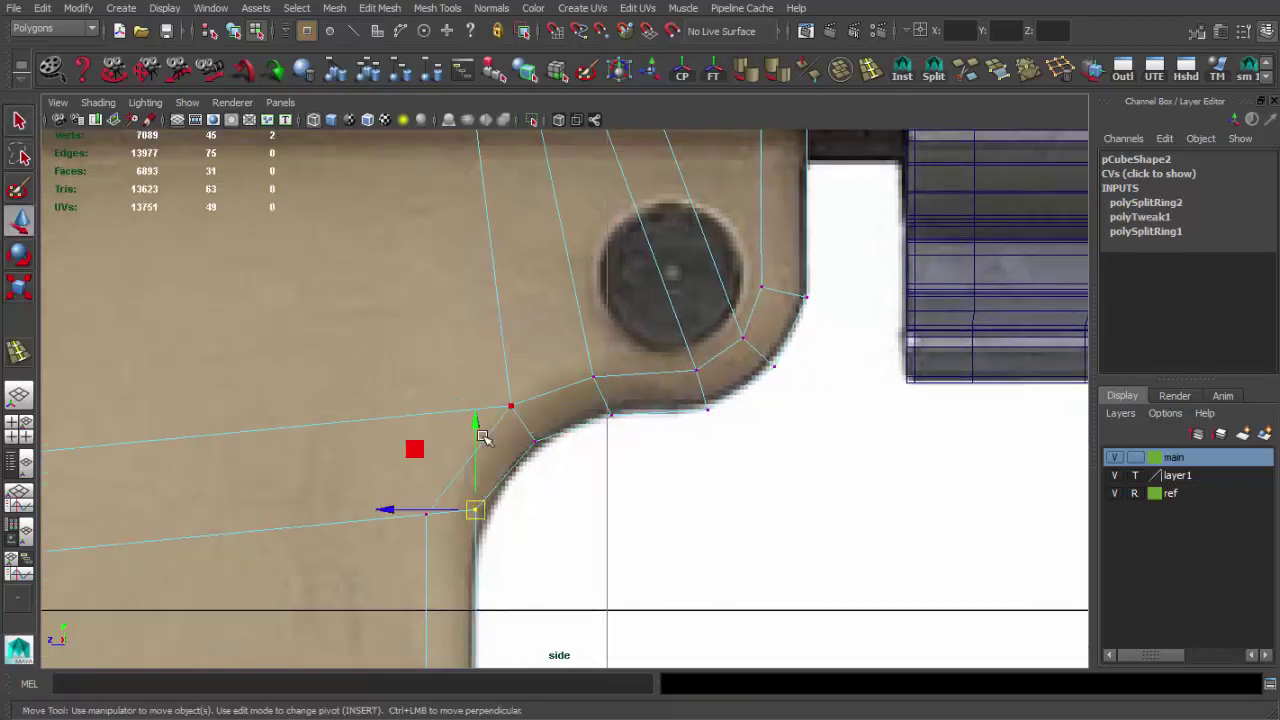
scroll(483, 437, "down", 3)
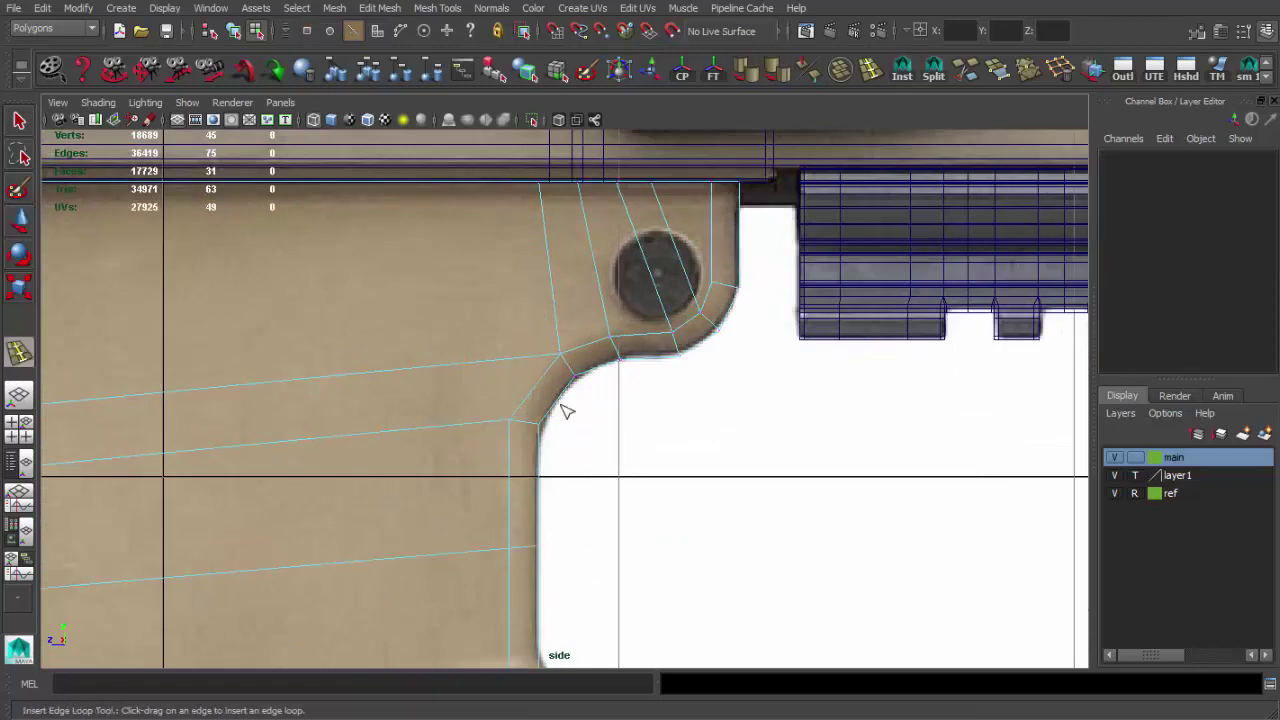
- Add a second edge loop through the corner diagonal and check the trigger-guard front
left_click(533, 388)
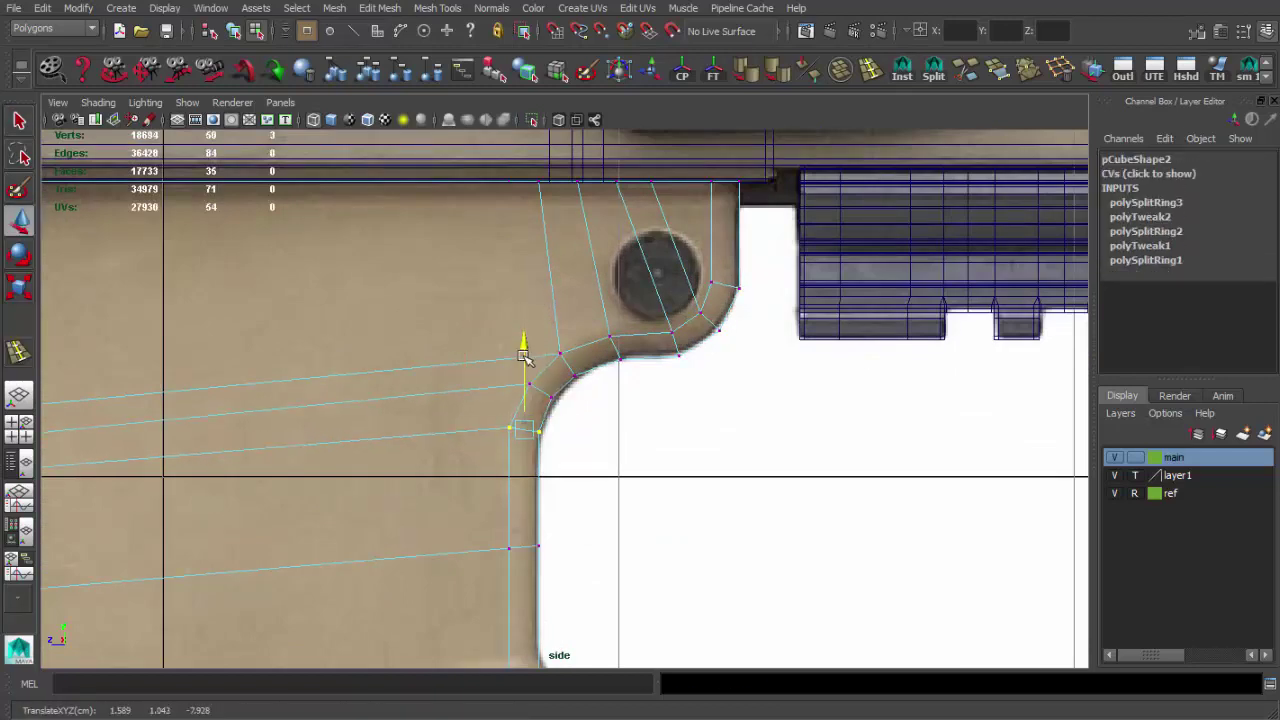
scroll(644, 388, "down", 3)
scroll(528, 410, "up", 2)
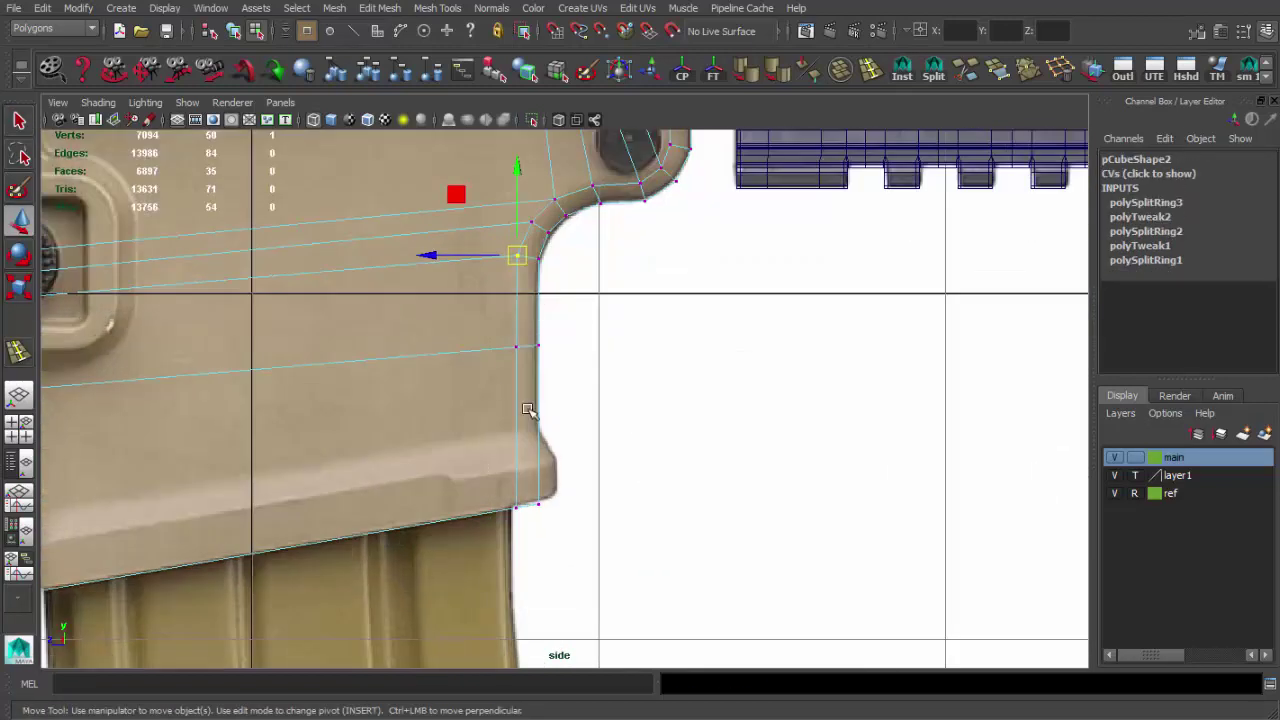
scroll(543, 479, "up", 2)
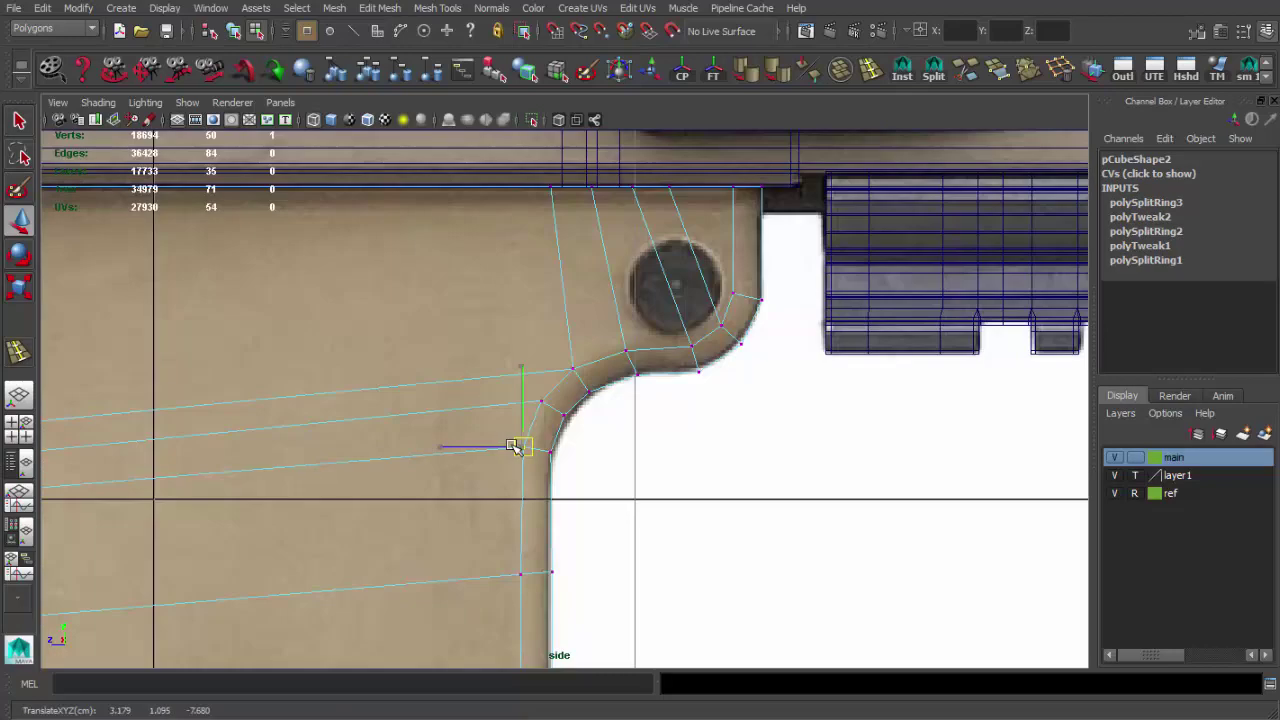
scroll(513, 446, "down", 3)
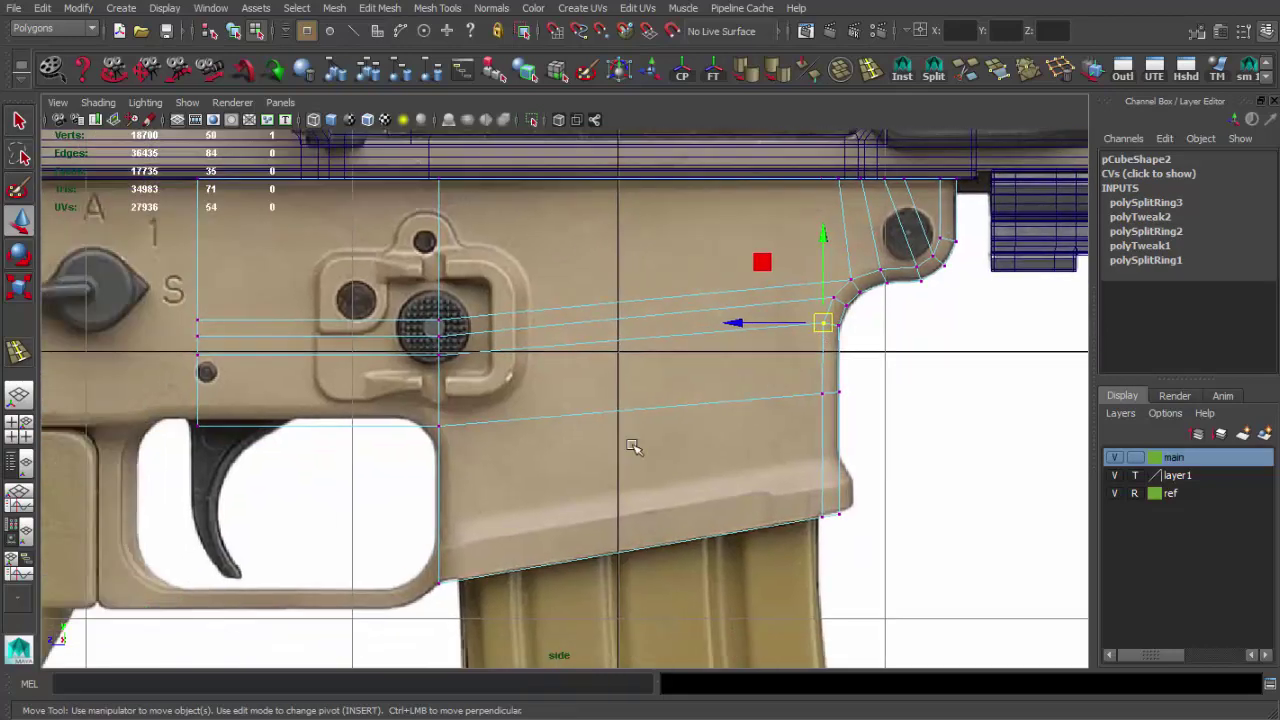
mouse_move(629, 443)
middle_mouse_down("alt")
mouse_move(472, 452)
mouse_move(551, 509)
middle_mouse_up("alt")
scroll(600, 452, "down", 3)
scroll(560, 420, "up", 1)
scroll(513, 395, "up", 1)
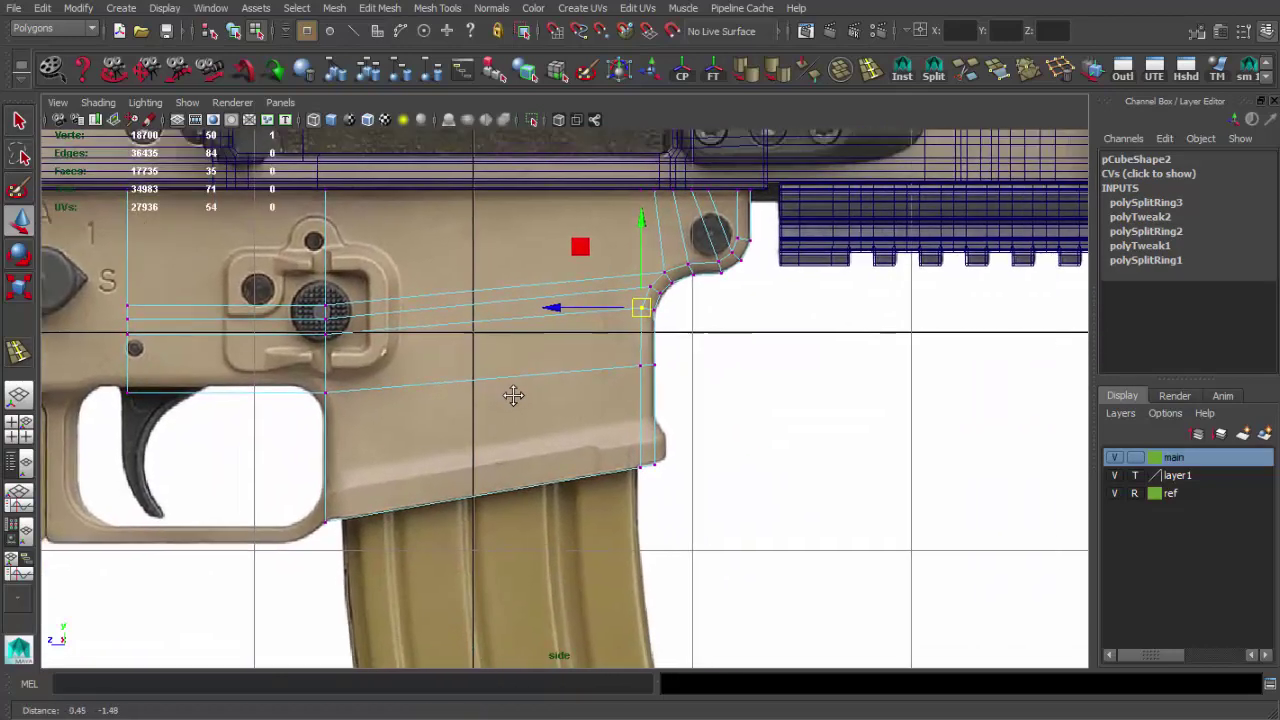
key("space")
key("space")
- Select the curved corner edge of the receiver and bevel it
key("q")
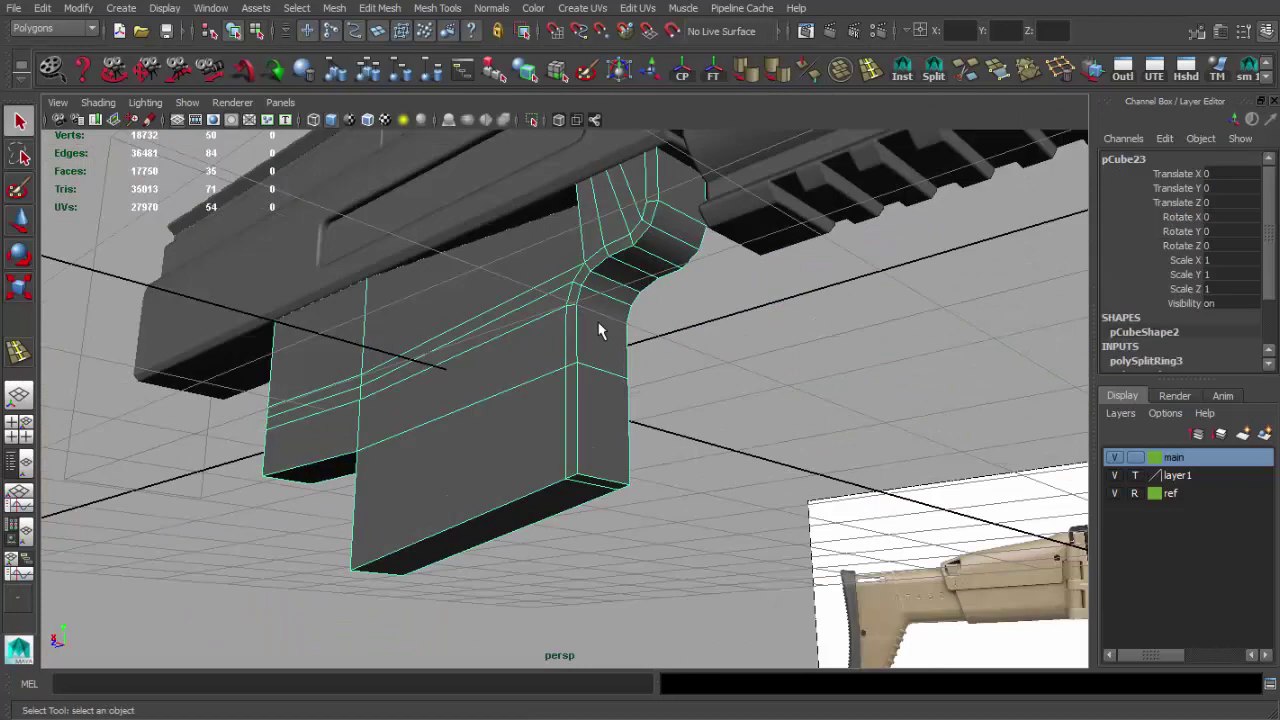
scroll(599, 331, "up", 3)
key("4")
key("w")
mouse_move(600, 260)
left_mouse_down("alt")
mouse_move(672, 248)
mouse_move(552, 316)
left_mouse_up("alt")
key("5")
left_click(482, 338)
key("w")
left_click_drag(482, 338, 434, 314, "alt")
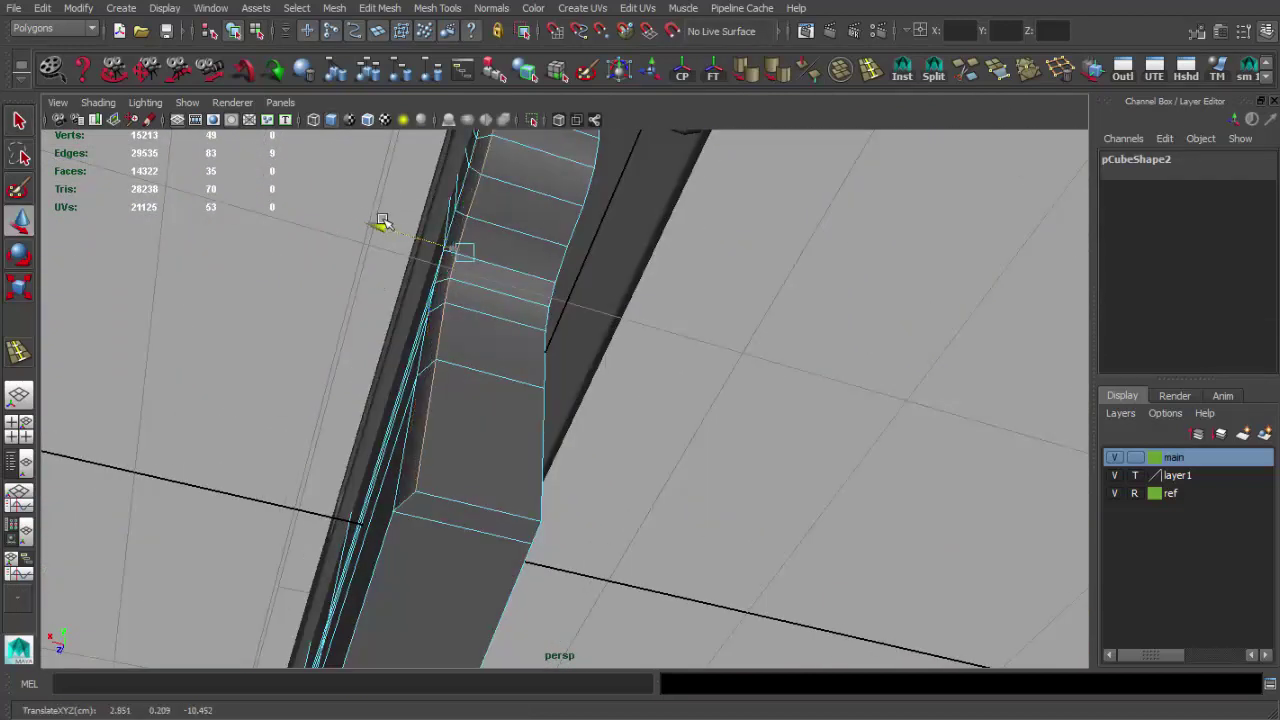
left_click_drag(377, 223, 681, 537, "alt")
left_click_drag(633, 460, 640, 457, "alt")
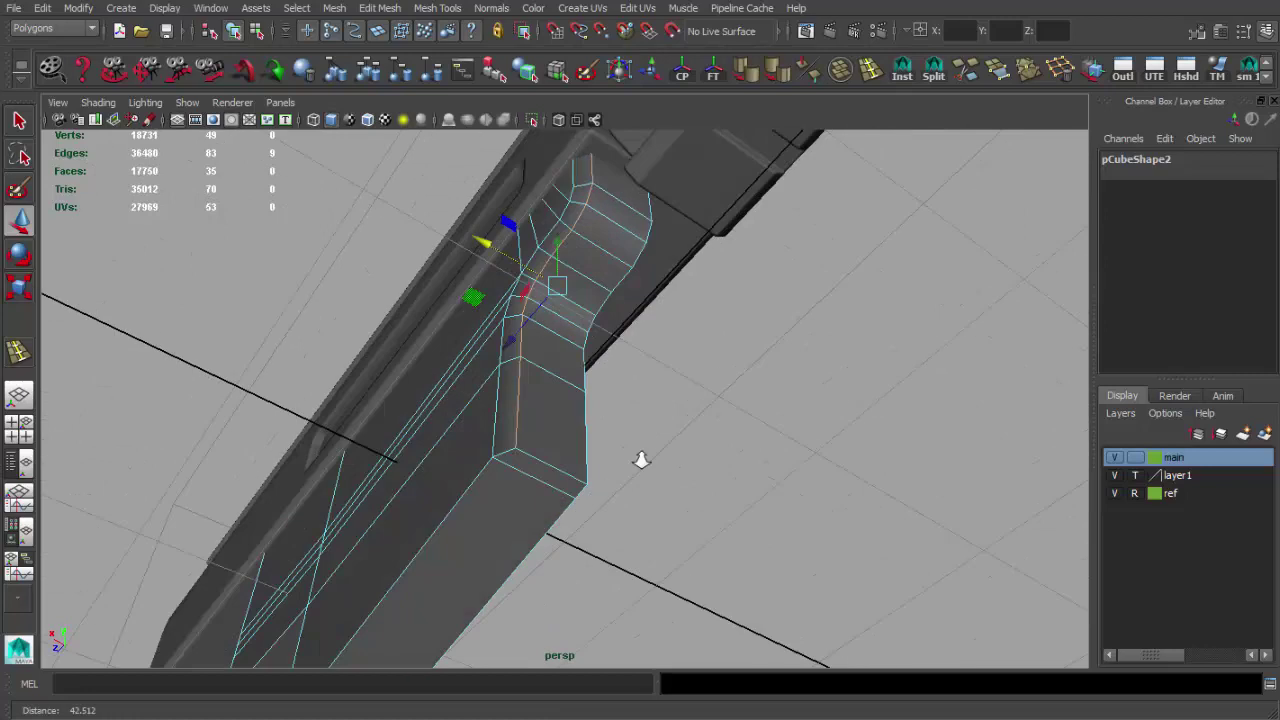
- Check the polyBevel1 settings in the Channel Box and inspect the bevelled corner's edges and vertices
right_click_drag(523, 337, 1073, 247, "shift")
left_click(1137, 188)
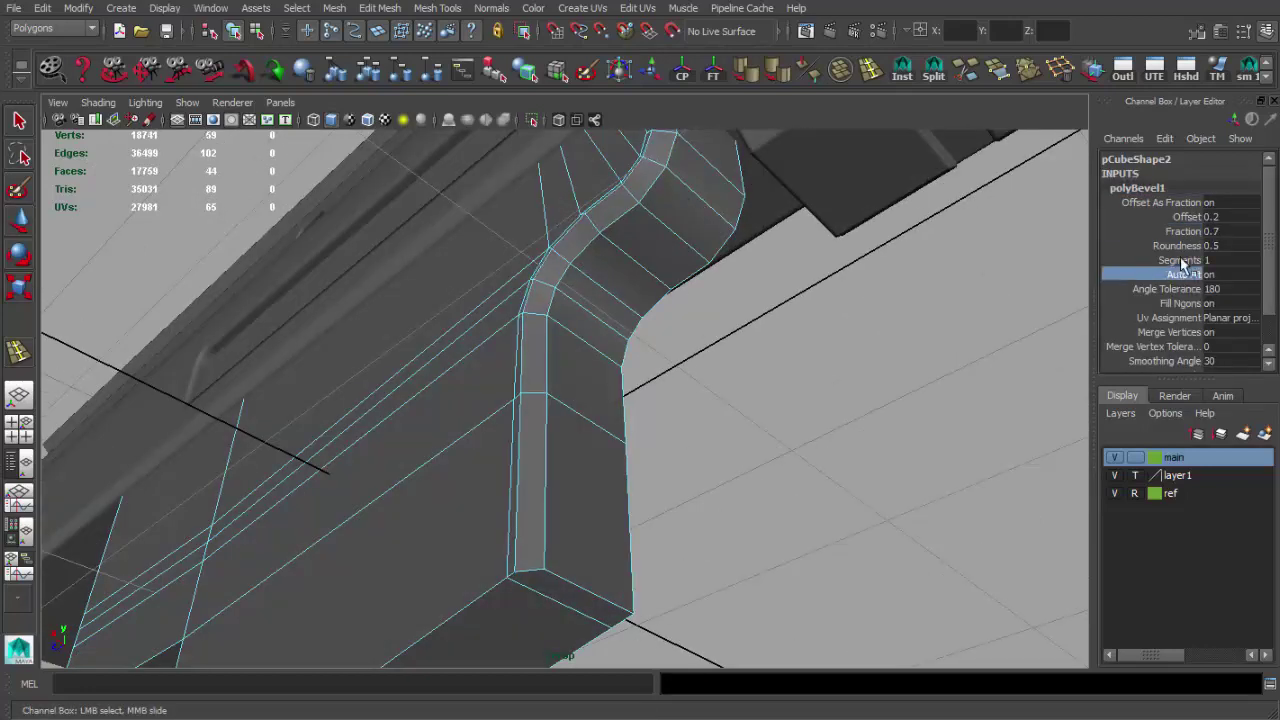
mouse_move(660, 232)
left_mouse_down("alt")
mouse_move(786, 334)
mouse_move(608, 343)
mouse_move(713, 478)
mouse_move(654, 417)
left_mouse_up("alt")
left_click(629, 307)
key("w")
left_click_drag(847, 393, 714, 400, "alt")
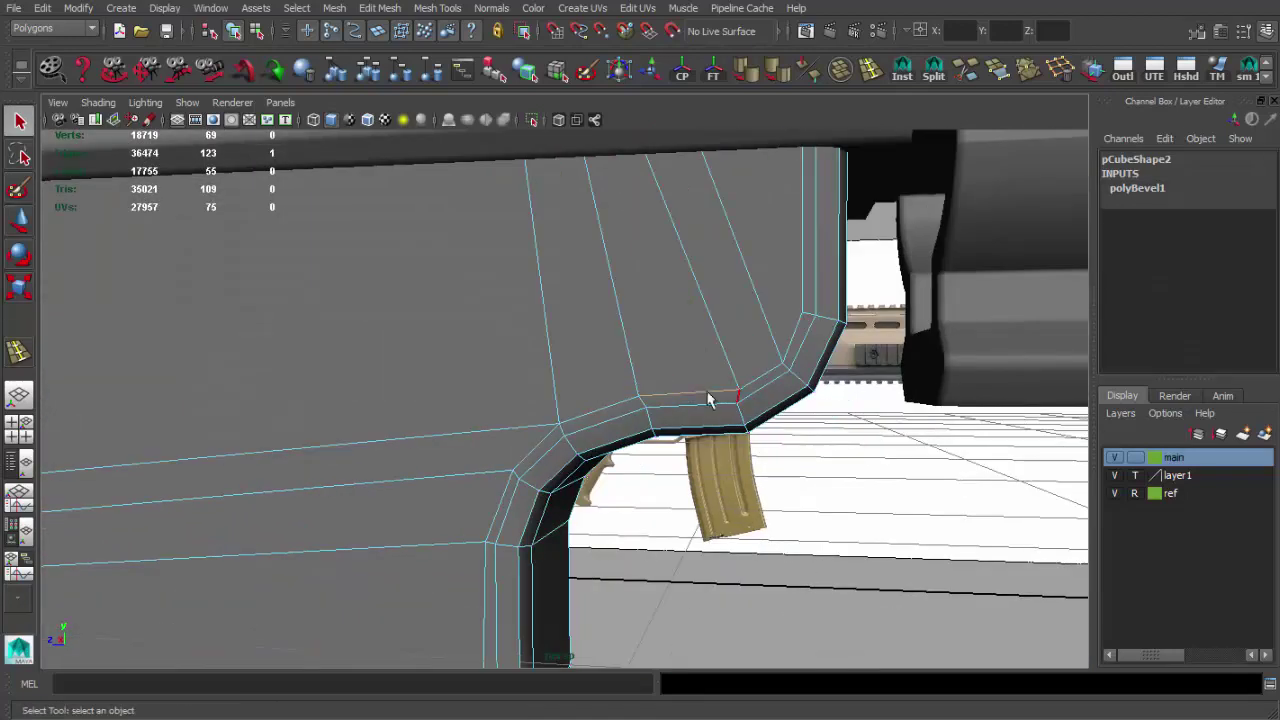
left_click(737, 389)
mouse_move(580, 338)
left_mouse_down("alt")
mouse_move(543, 189)
mouse_move(577, 357)
mouse_move(497, 305)
left_mouse_up("alt")
mouse_move(450, 270)
left_mouse_down("alt")
mouse_move(400, 420)
mouse_move(494, 363)
mouse_move(666, 371)
mouse_move(571, 363)
mouse_move(557, 393)
left_mouse_up("alt")
- Return to object mode and reselect the receiver block
key("q")
left_click(424, 444)
key("F8")
left_click(614, 366)
mouse_move(475, 385)
left_mouse_down("alt")
mouse_move(620, 395)
mouse_move(571, 423)
mouse_move(390, 415)
left_mouse_up("alt")
scroll(571, 423, "down", 5)
left_click(390, 415)
left_click(560, 395)
left_click_drag(560, 395, 634, 371, "alt")
- In the side view, insert an edge loop along the trigger-guard front
key("space")
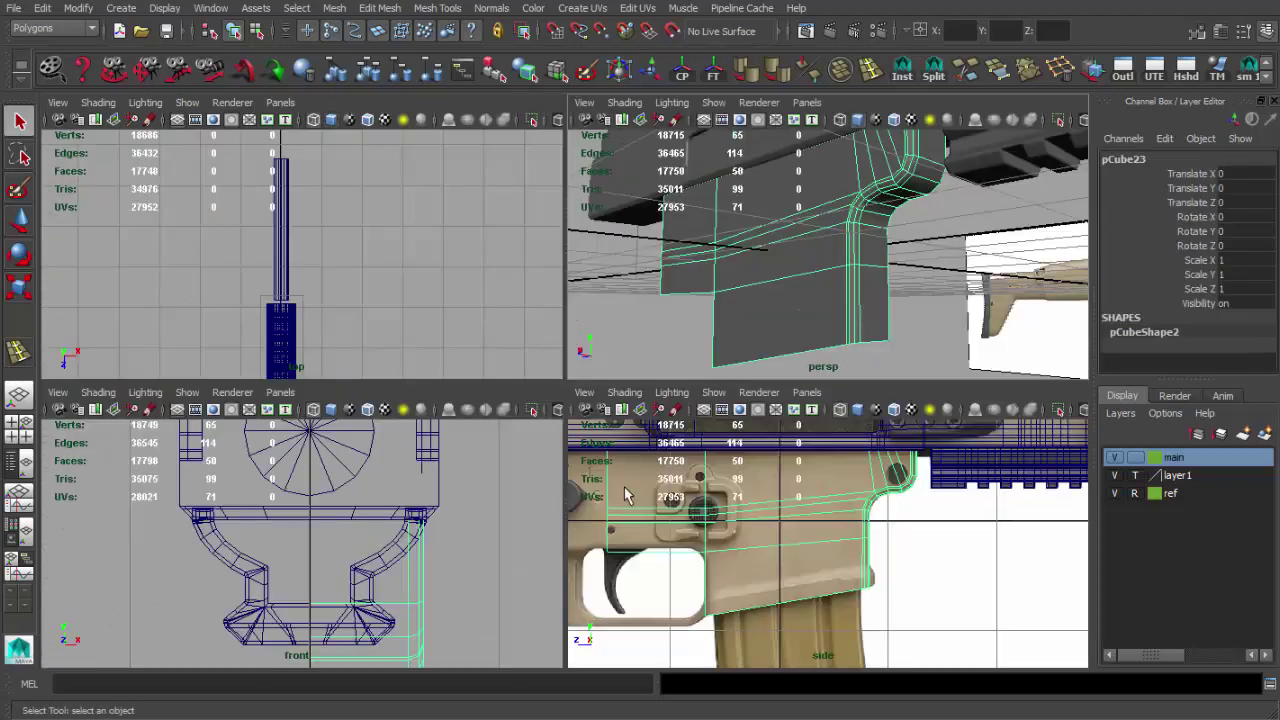
key("space")
left_click_drag(640, 537, 585, 478)
key("w")
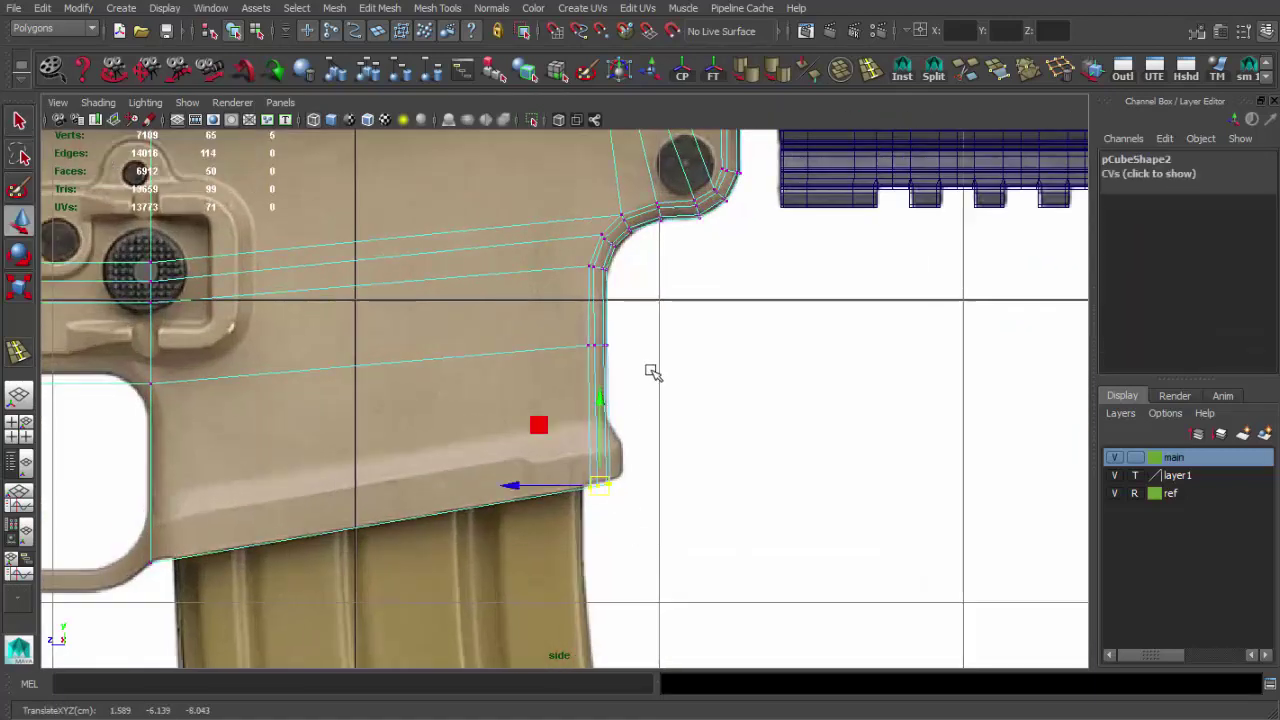
middle_click_drag(651, 371, 618, 391, "alt")
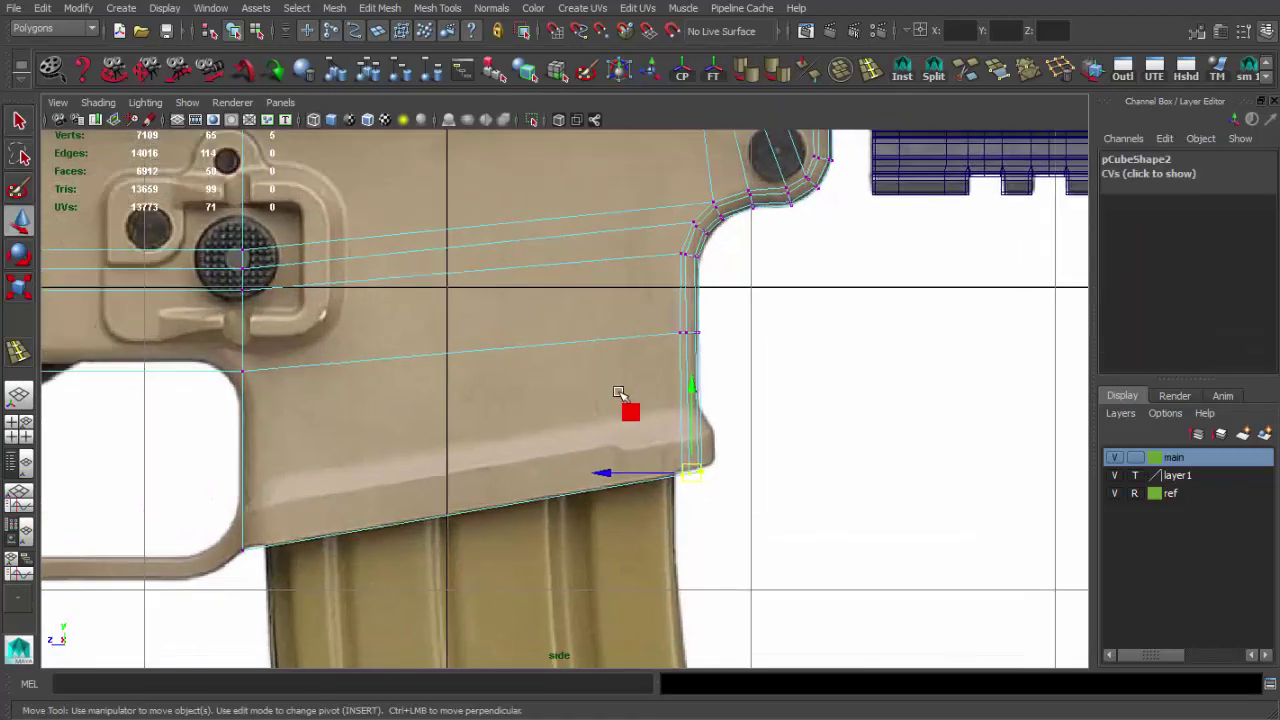
left_click(870, 70)
left_click(697, 447)
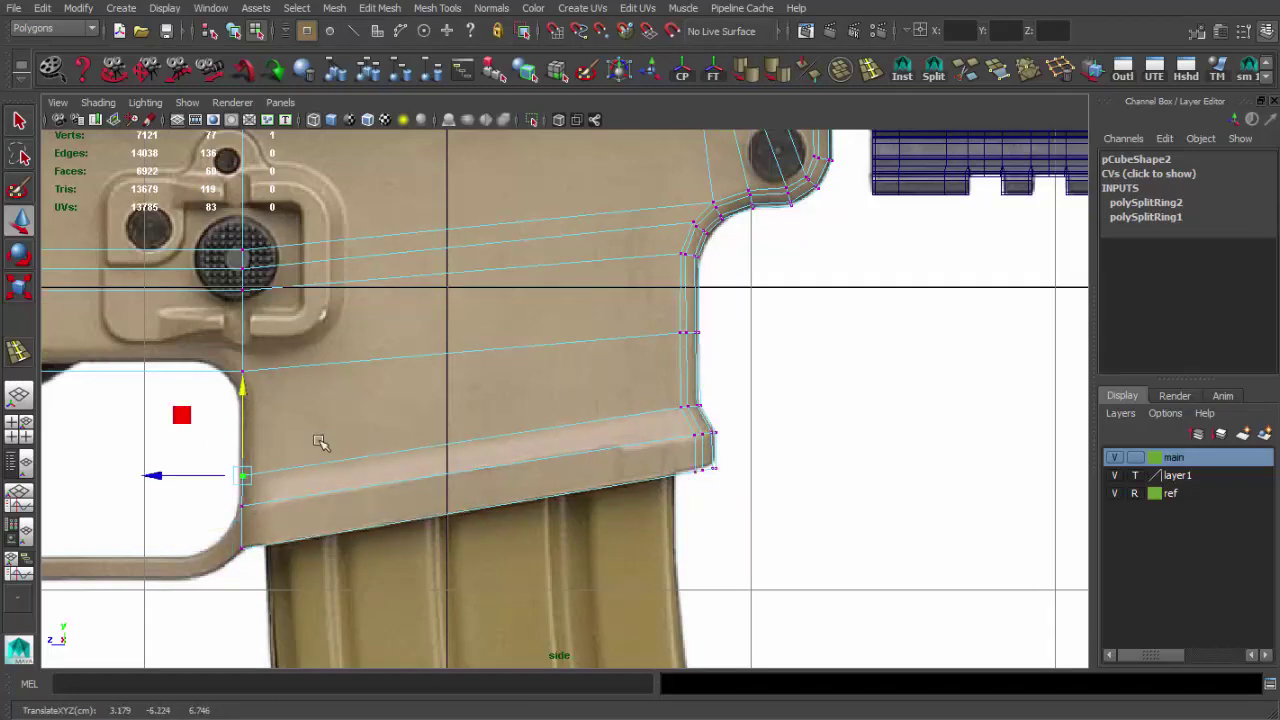
- Select the column's bottom-left vertices in perspective, then return to object mode
key("space")
key("space")
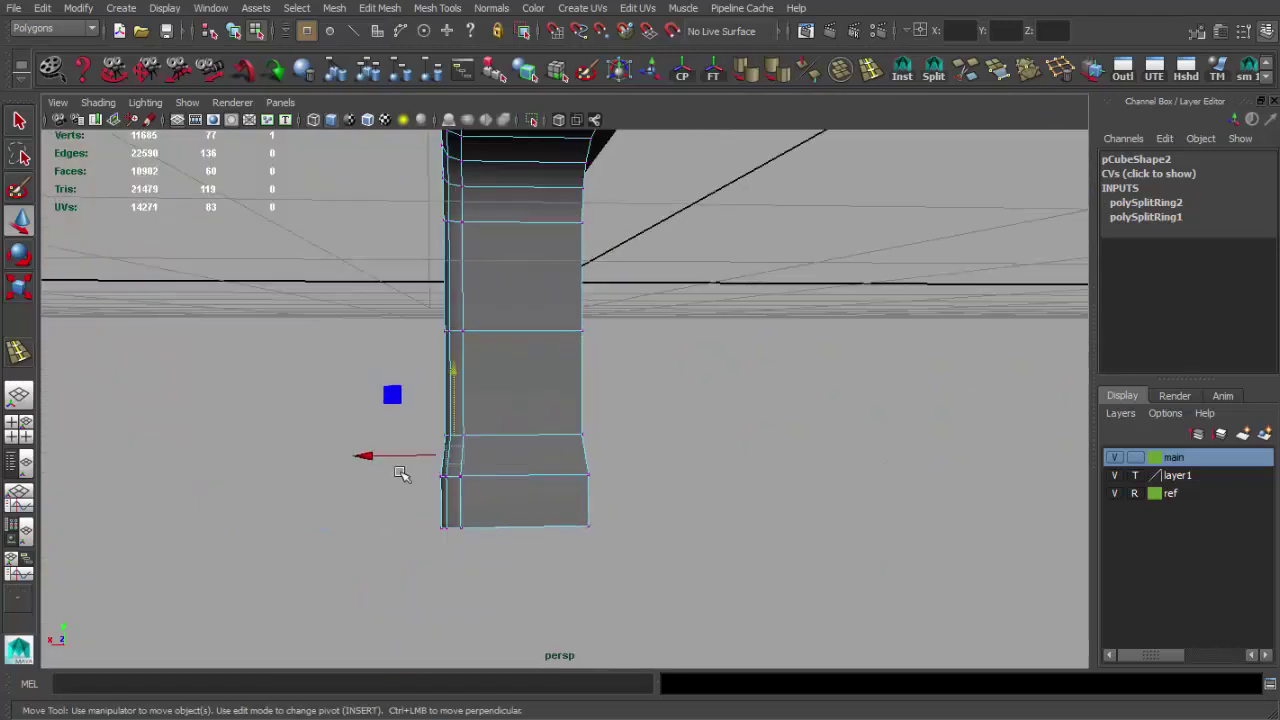
left_click_drag(350, 450, 391, 484, "alt")
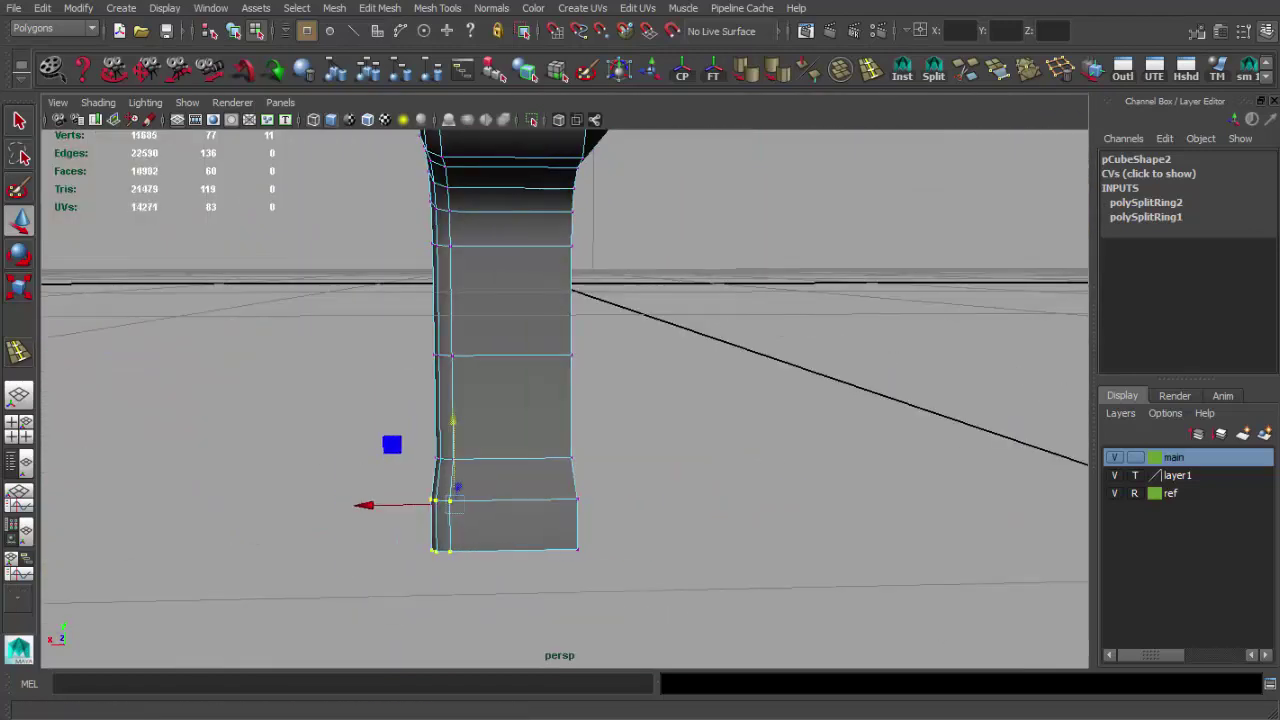
mouse_move(518, 440)
left_mouse_down("alt")
mouse_move(530, 451)
mouse_move(354, 503)
mouse_move(366, 374)
mouse_move(458, 497)
mouse_move(700, 434)
mouse_move(538, 453)
mouse_move(607, 441)
left_mouse_up("alt")
key("q")
key("F8")
key("w")
- Select the receiver mesh pCube23 and frame it in the view
left_click(691, 477)
mouse_move(691, 477)
left_mouse_down("alt")
mouse_move(657, 443)
mouse_move(609, 463)
mouse_move(560, 350)
mouse_move(603, 297)
mouse_move(557, 320)
mouse_move(520, 368)
mouse_move(651, 451)
mouse_move(528, 451)
left_mouse_up("alt")
left_click(560, 350)
key("f")
- Maximize the side view and centre it on the magazine well
key("space")
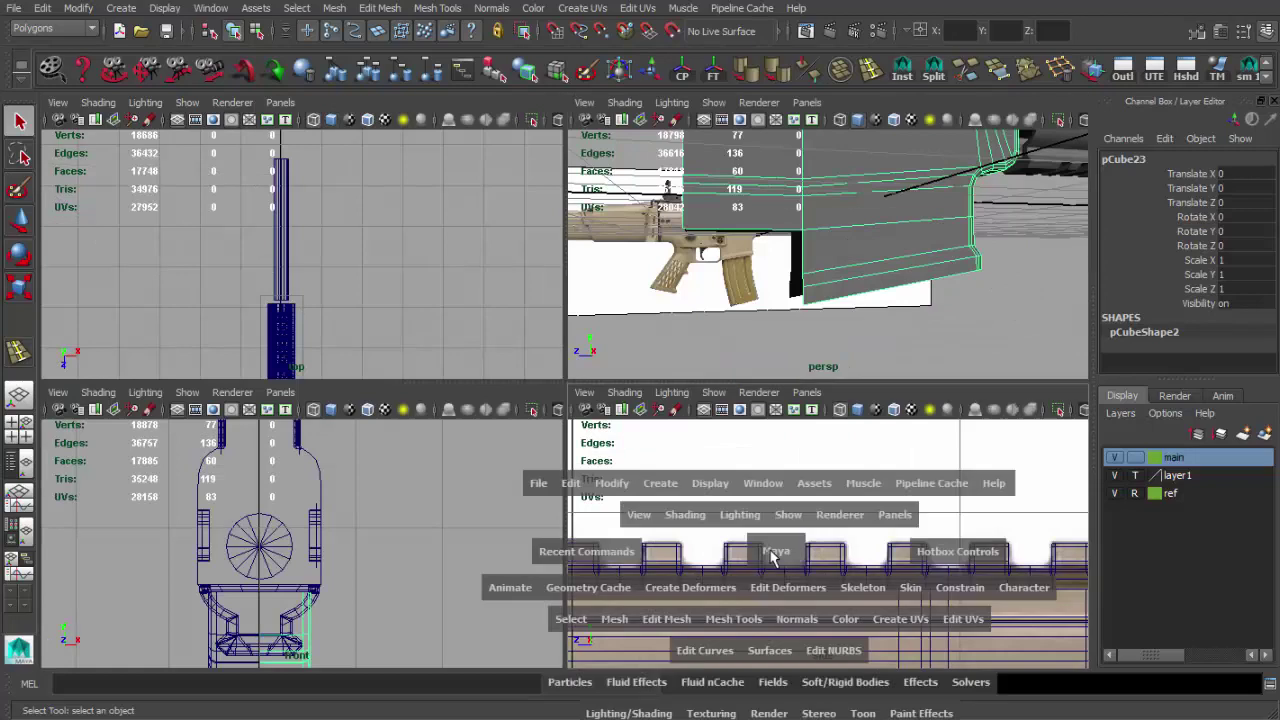
key("space")
right_click_drag(528, 316, 569, 384, "alt")
middle_click_drag(565, 340, 562, 396, "alt")
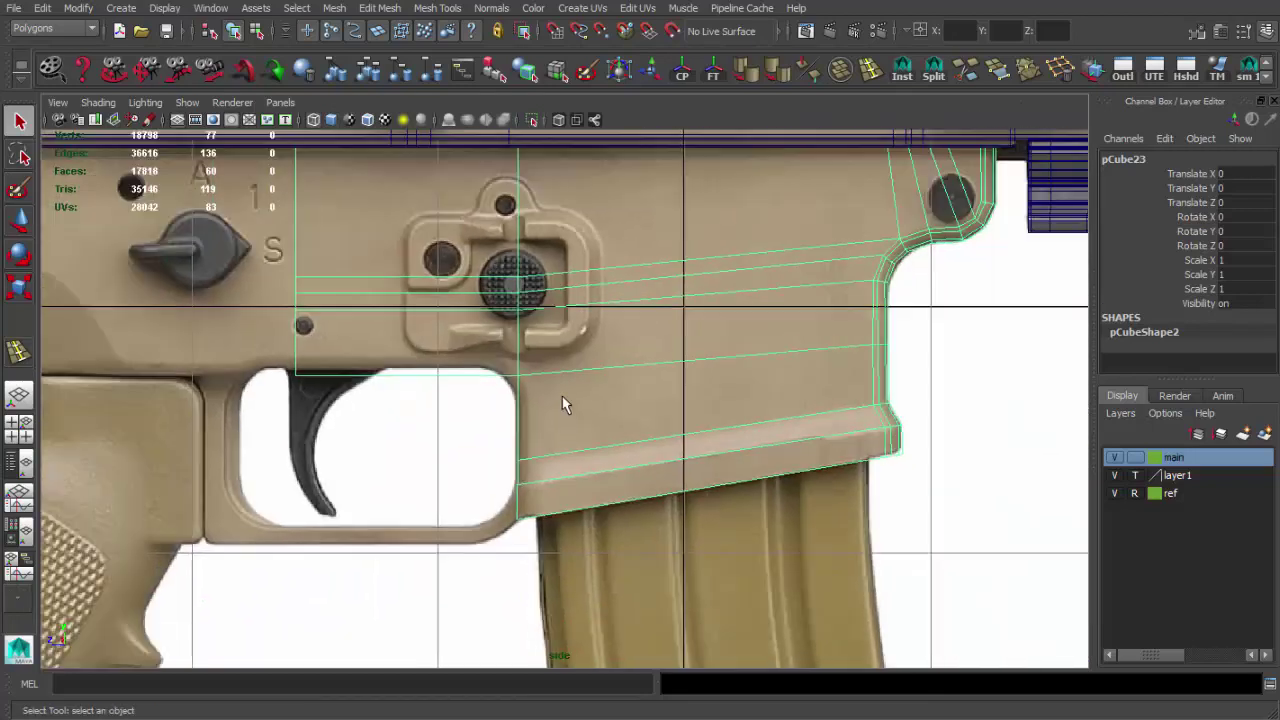
mouse_move(562, 396)
right_mouse_down("alt")
mouse_move(562, 428)
mouse_move(454, 481)
mouse_move(497, 420)
mouse_move(447, 381)
right_mouse_up("alt")
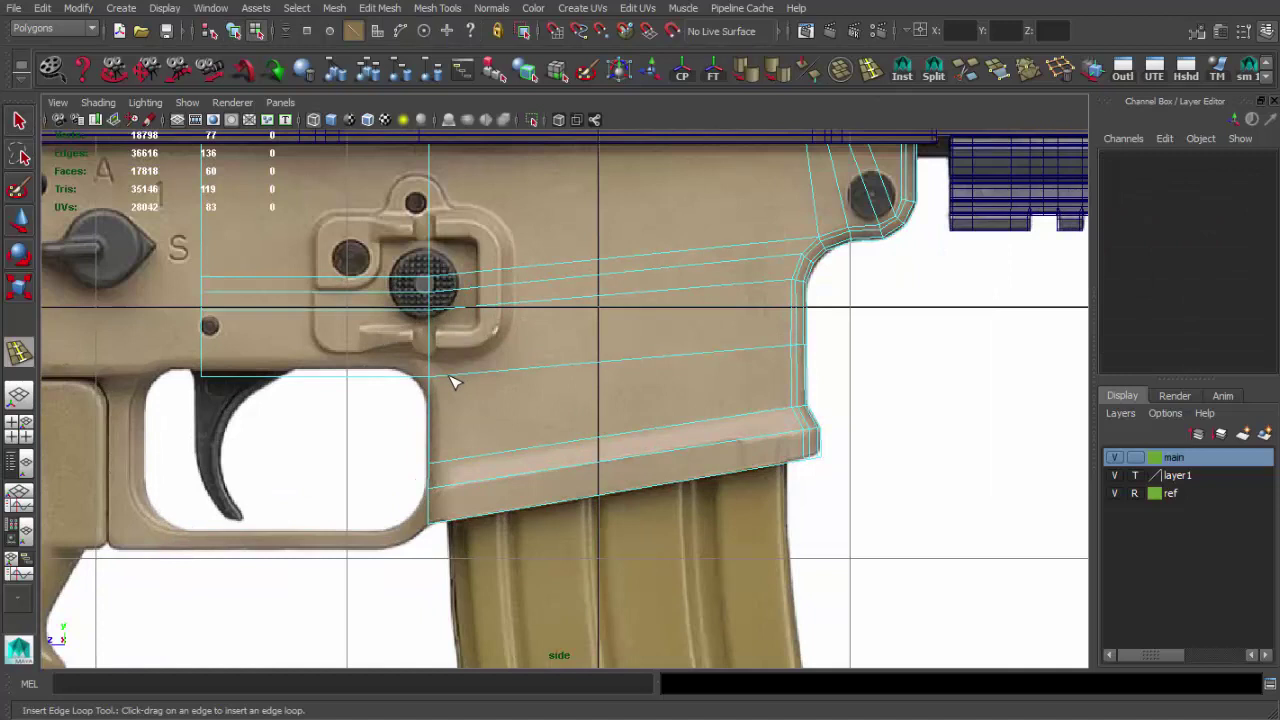
middle_click_drag(451, 381, 553, 420, "alt")
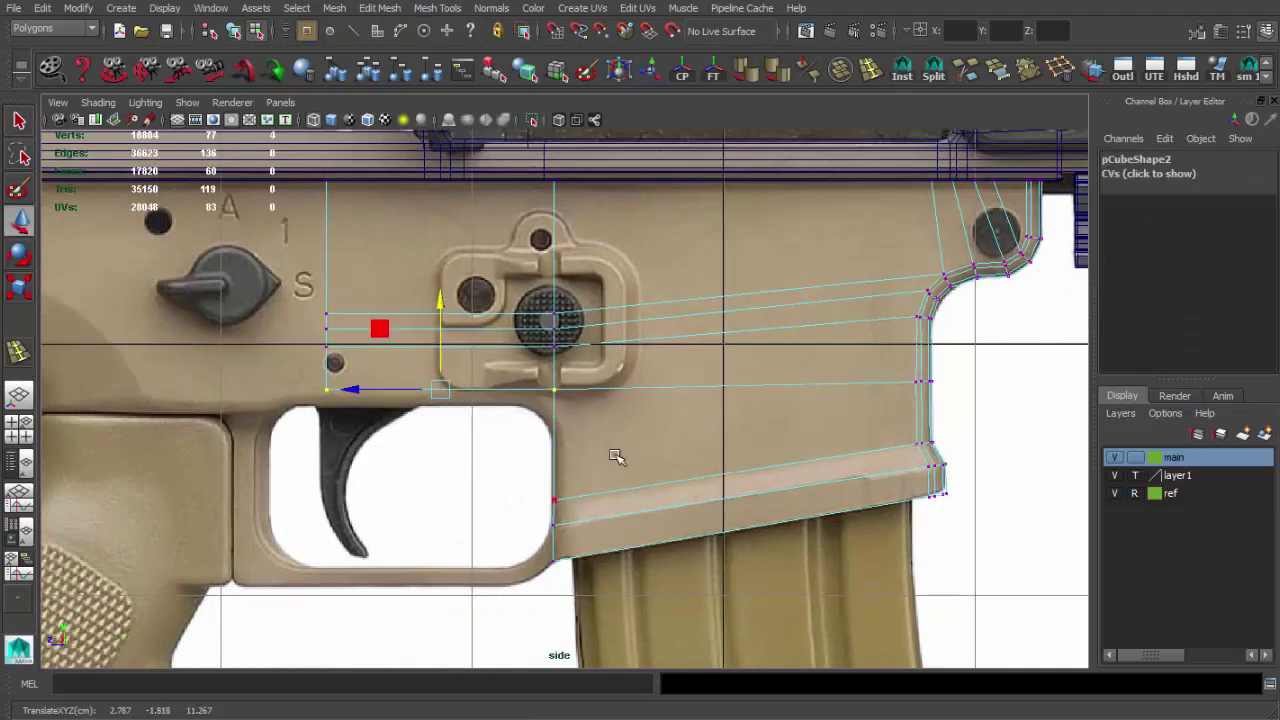
- Insert an edge loop just in front of the trigger guard
left_click(870, 76)
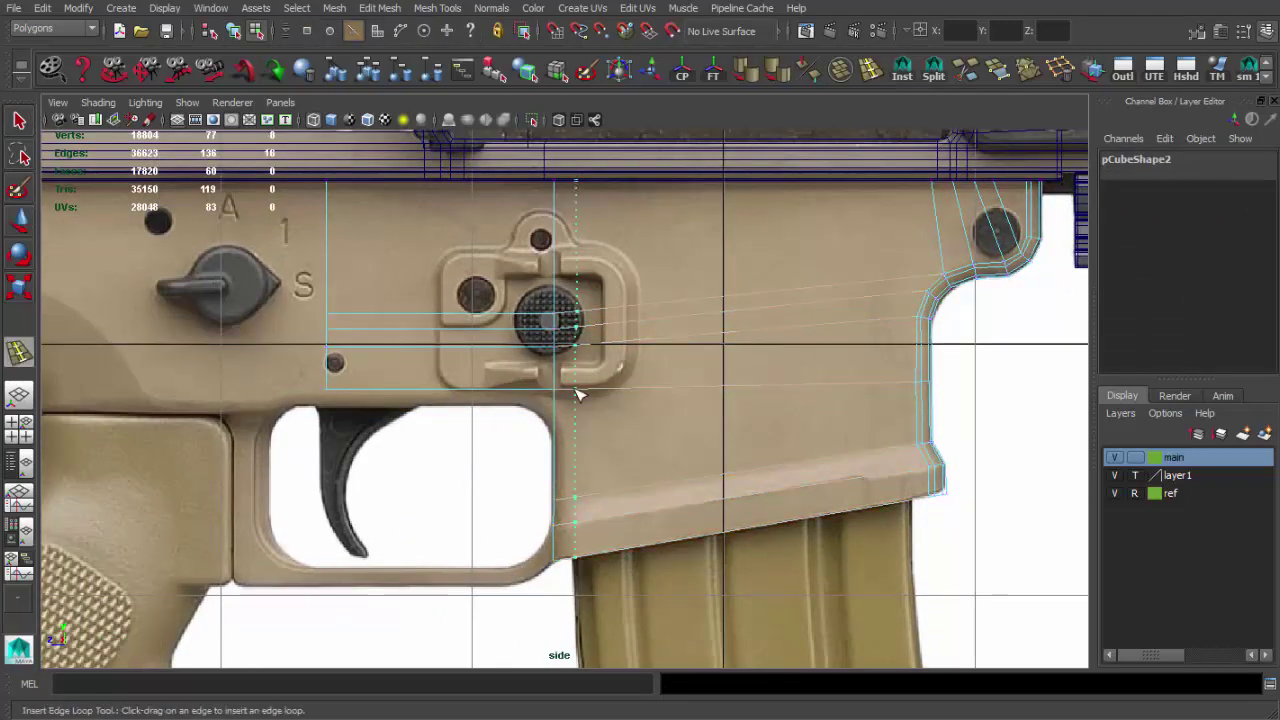
scroll(585, 400, "up", 1)
key("q")
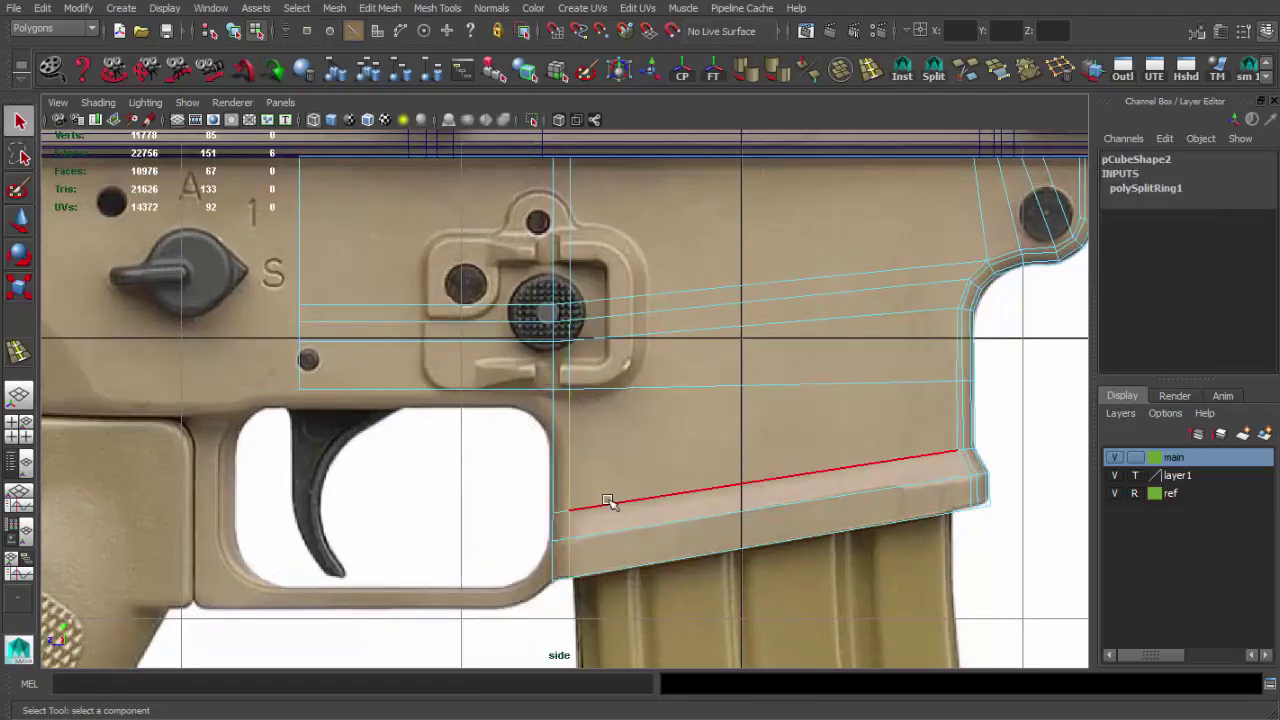
scroll(547, 395, "up", 1)
scroll(560, 370, "up", 1)
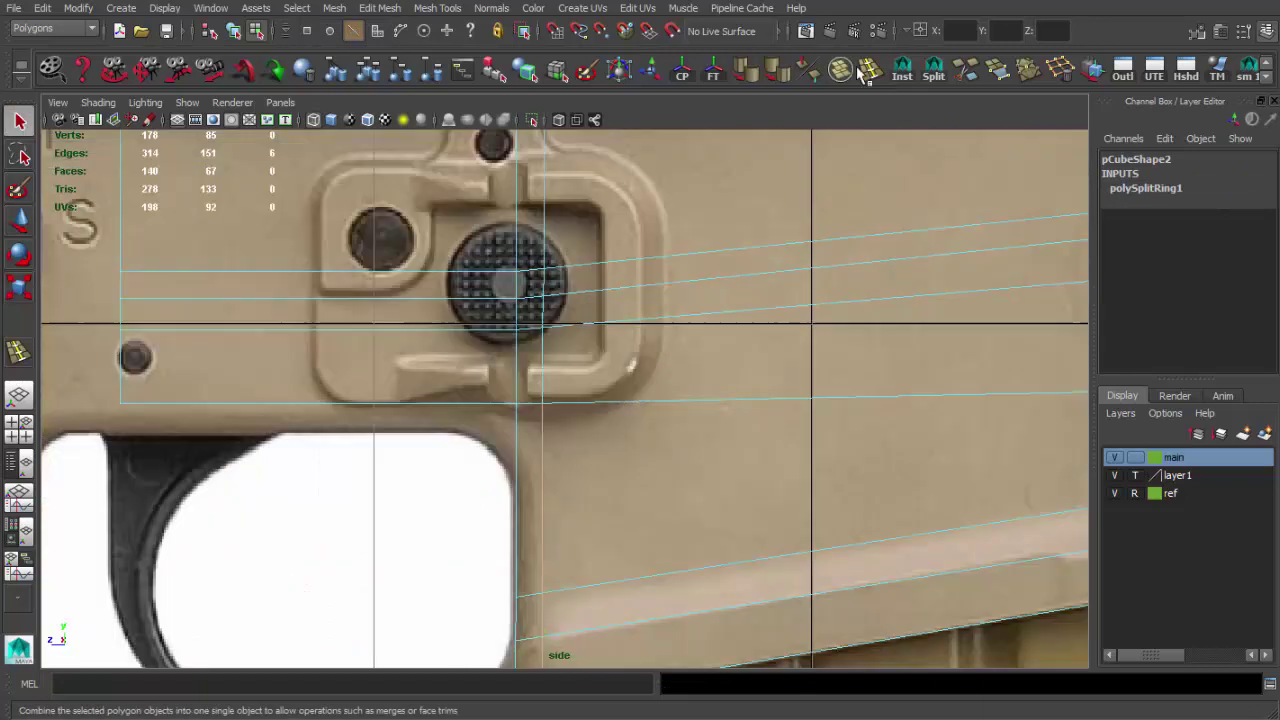
left_click(520, 430)
scroll(525, 428, "down", 2)
scroll(527, 423, "up", 2)
- Delete the surplus edge left by the new loop
key("q")
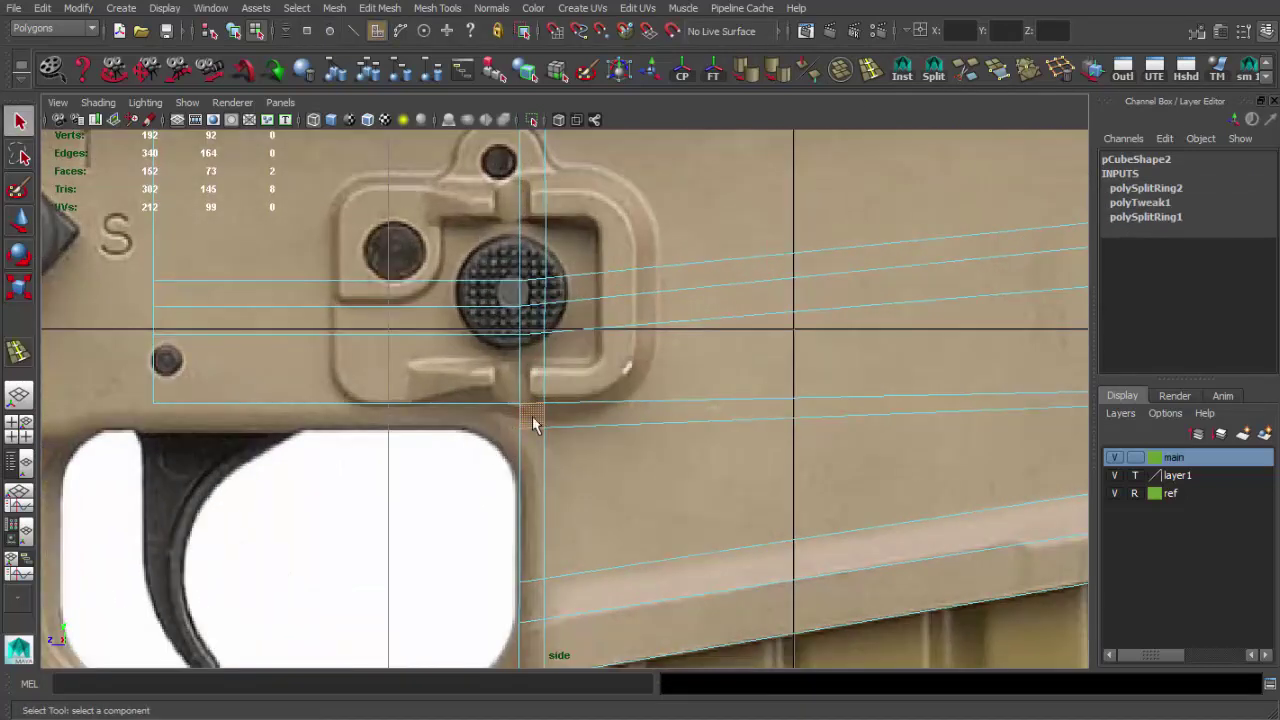
key("Delete")
key("w")
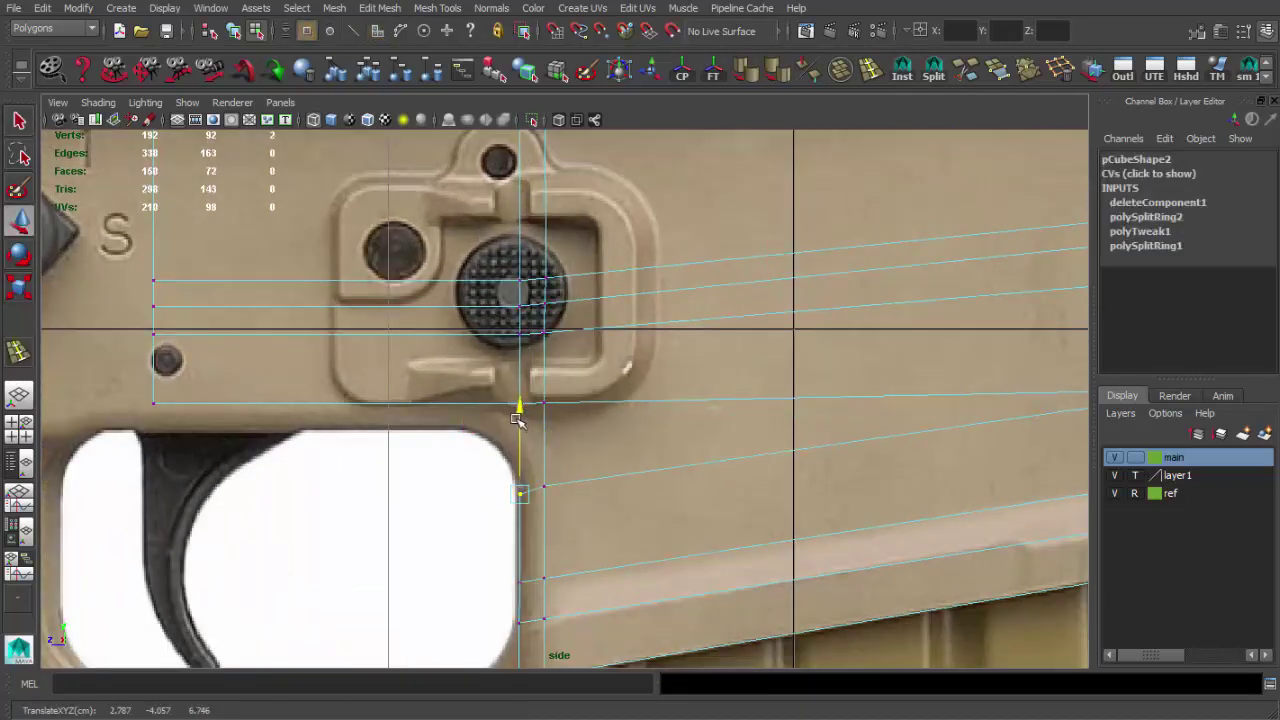
key("q")
key("space")
- Select a corner vertex of the receiver and maximize the side view
key("space")
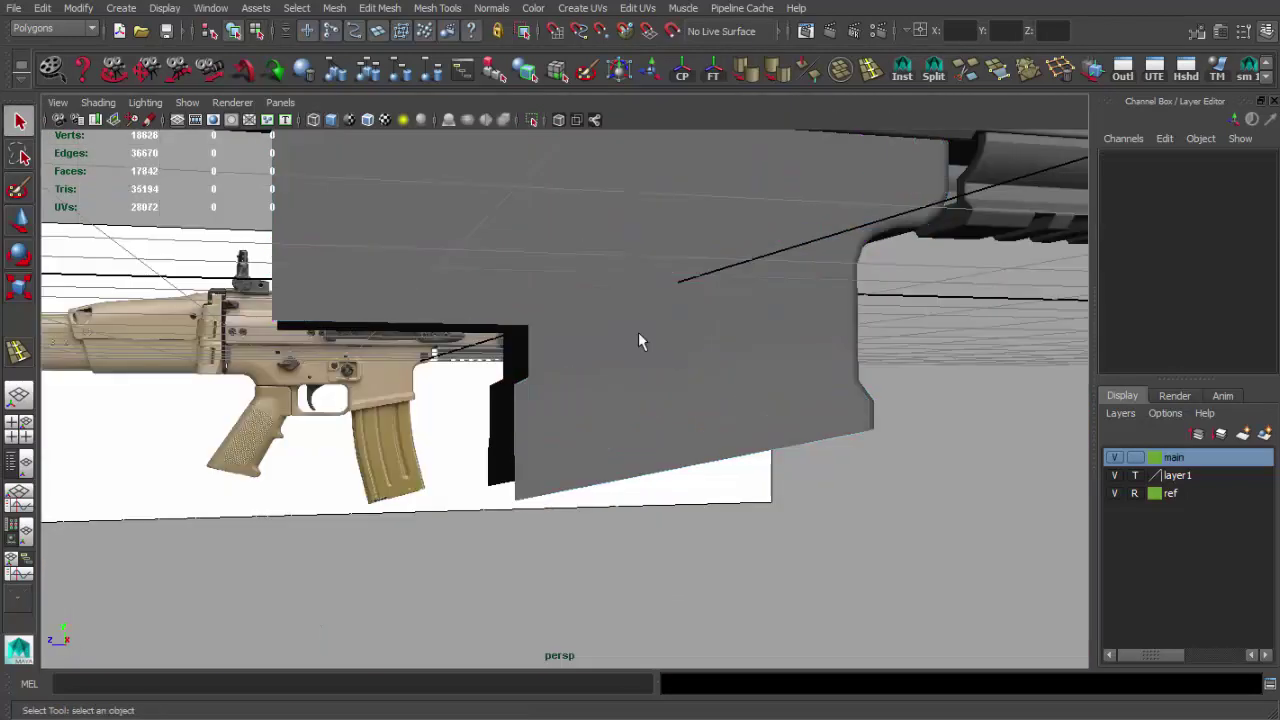
left_click(638, 332)
key("f")
key("F8")
left_click(534, 514)
key("w")
key("space")
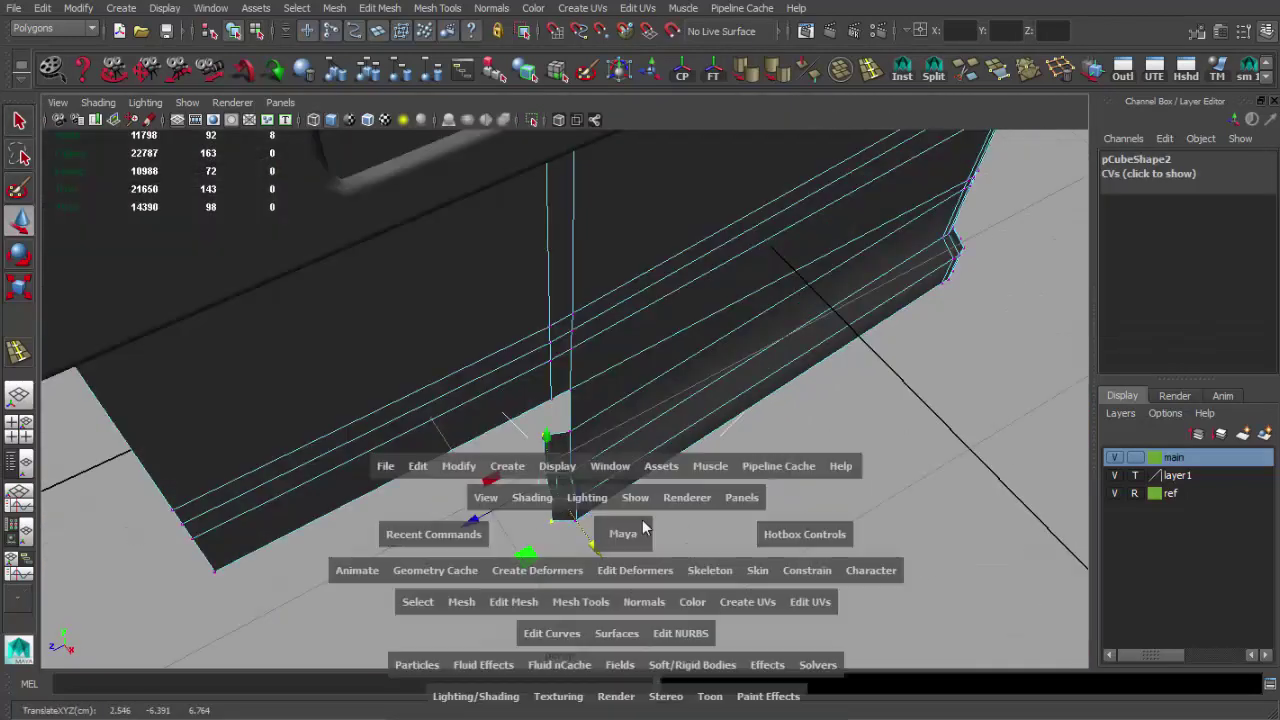
key("space")
key("space")
key("space")
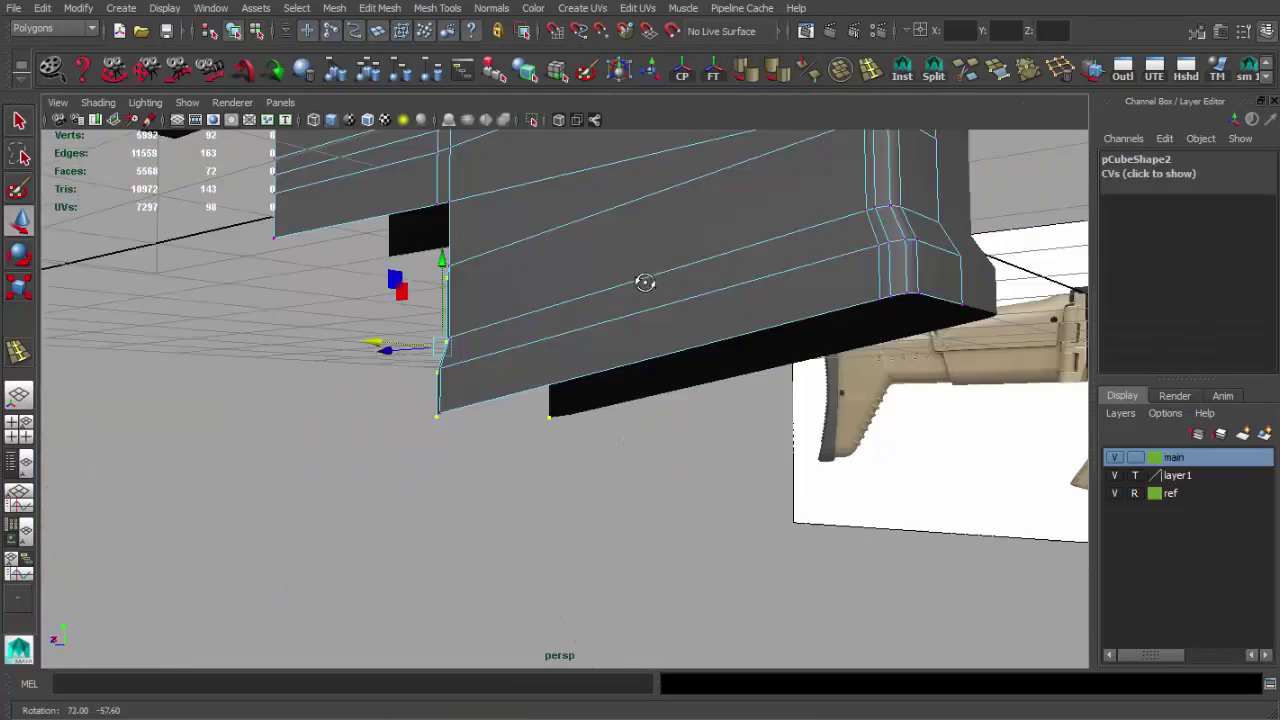
mouse_move(646, 280)
left_mouse_down("alt")
mouse_move(628, 368)
mouse_move(763, 371)
mouse_move(666, 334)
left_mouse_up("alt")
- Extrude the selected front edges and pull them outward into a tab
key("F10")
key("q")
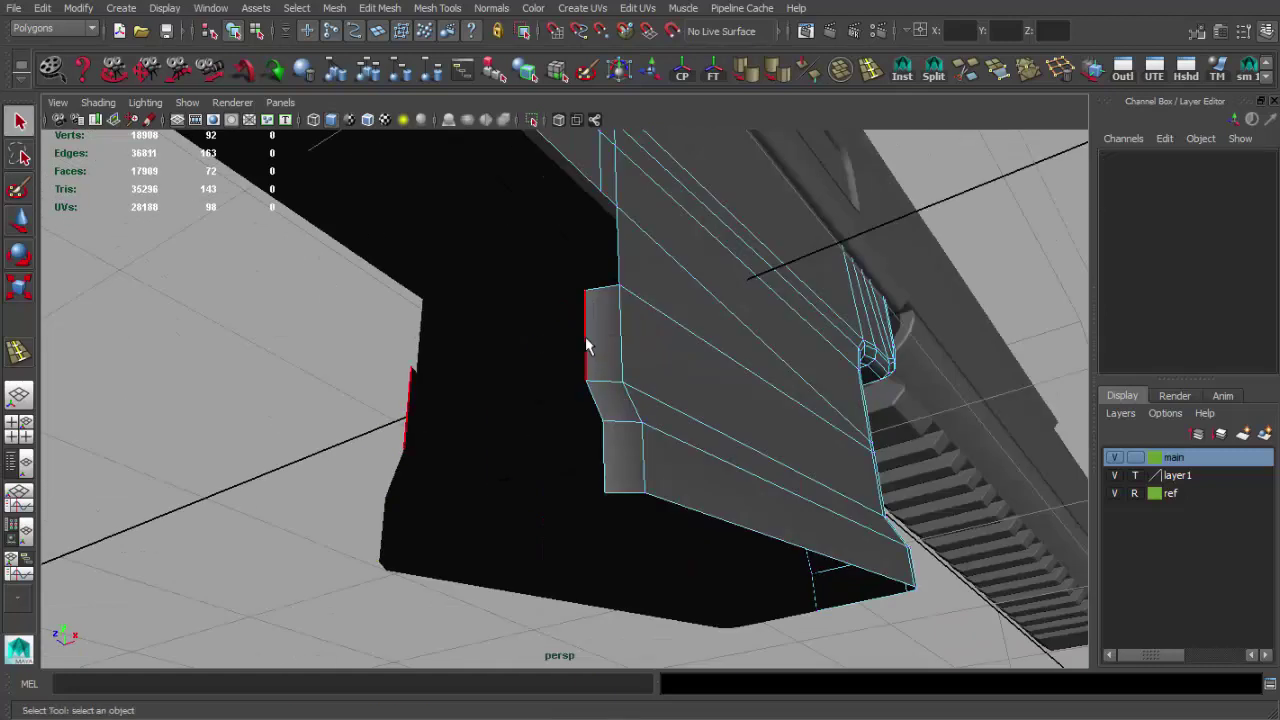
key("ctrl+e")
mouse_move(597, 450)
left_mouse_down("alt")
mouse_move(640, 372)
mouse_move(517, 420)
mouse_move(714, 466)
mouse_move(744, 412)
mouse_move(725, 395)
left_mouse_up("alt")
- Insert and slide a new edge loop across the extruded section
key("F8")
key("q")
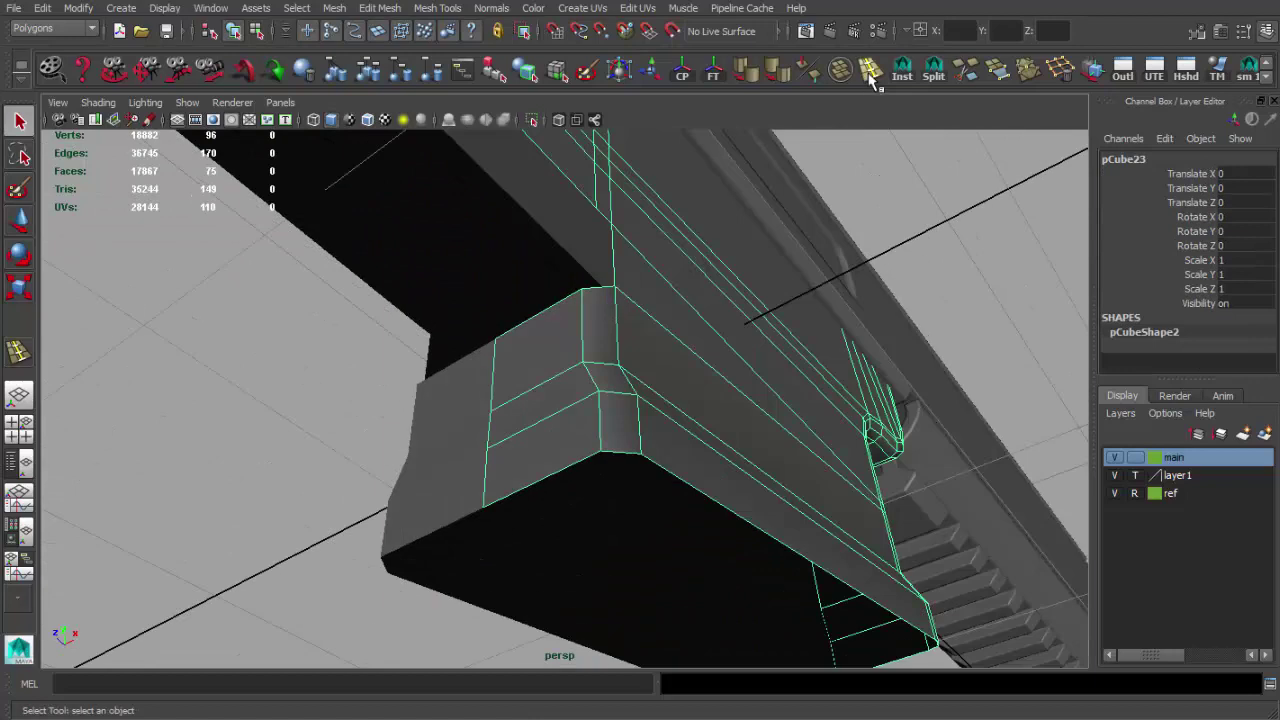
left_click(866, 71)
left_click(573, 304)
mouse_move(573, 304)
left_mouse_down("alt")
mouse_move(606, 417)
mouse_move(563, 300)
left_mouse_up("alt")
key("q")
key("space")
key("space")
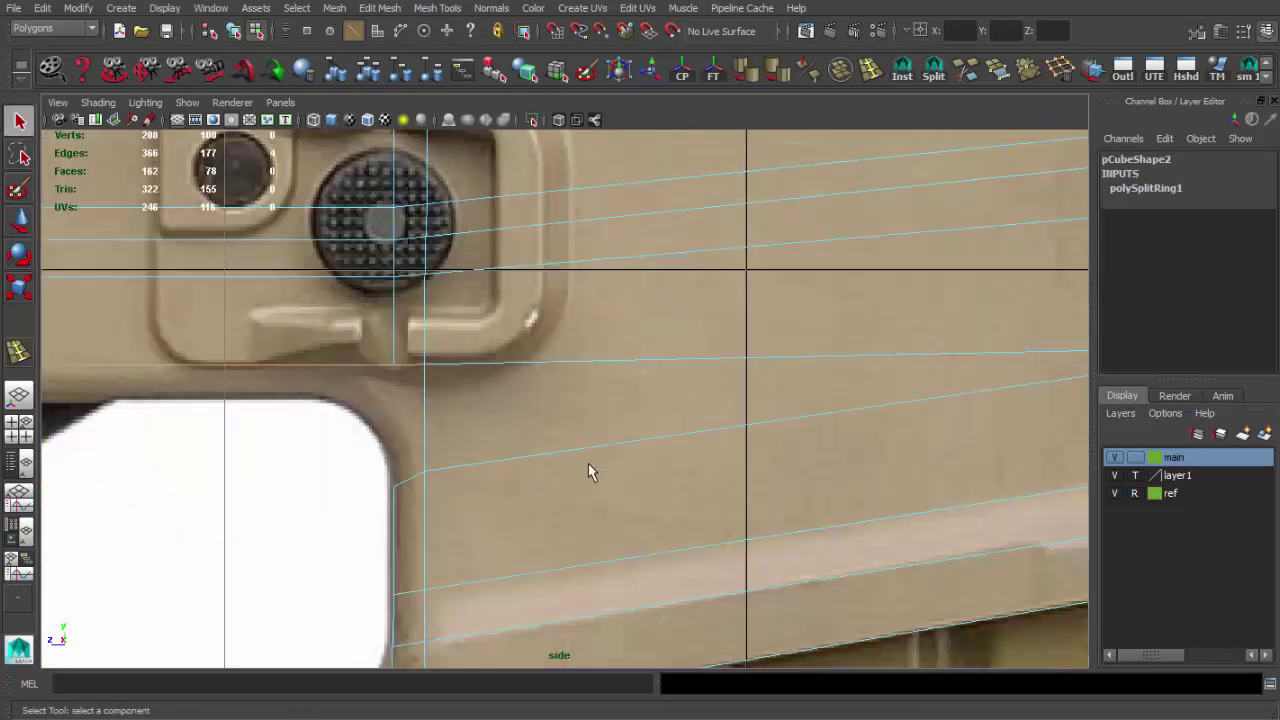
- Extrude the trigger-guard front edge twice and move it up along the guard's curve
middle_click_drag(480, 377, 520, 329, "alt")
scroll(577, 373, "up", 1)
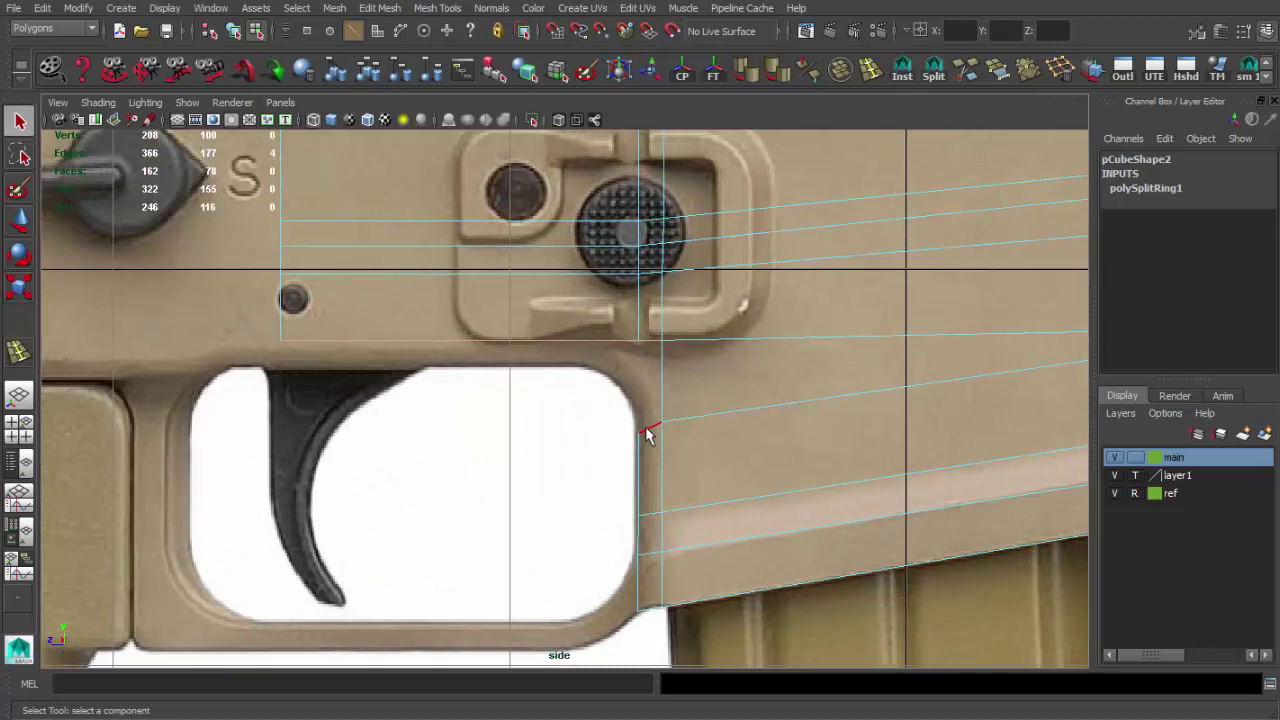
key("space")
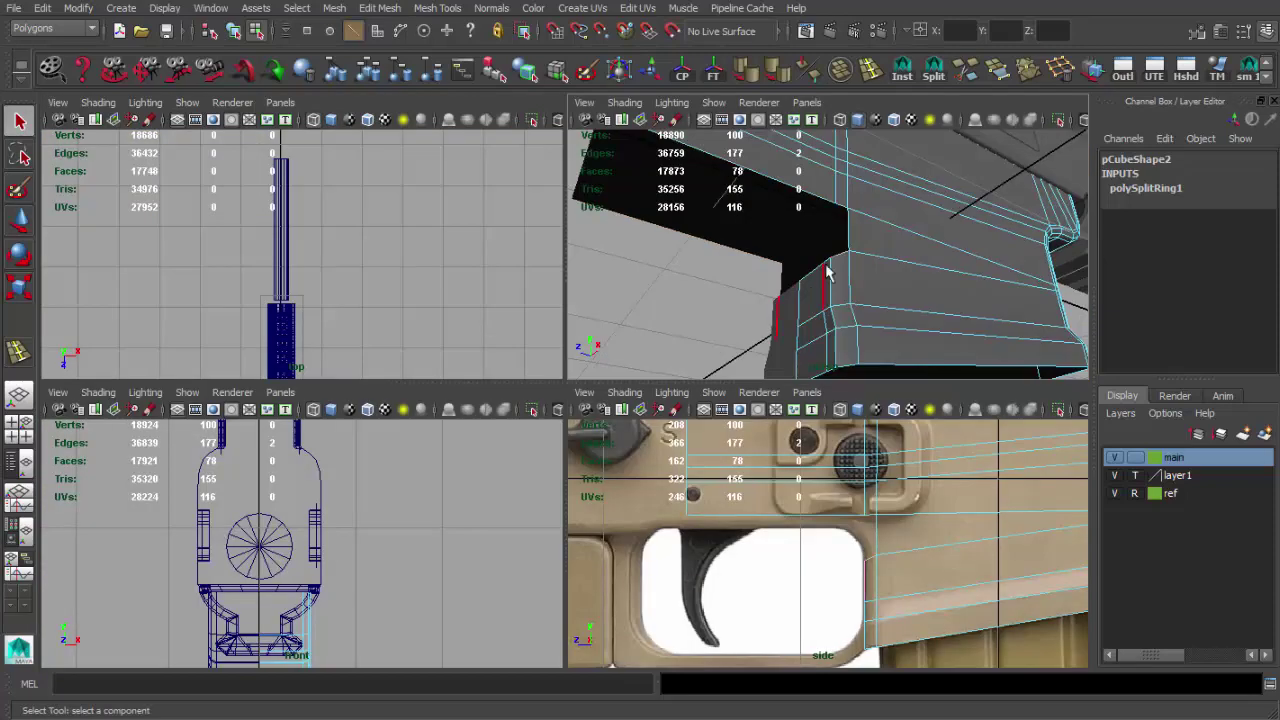
key("space")
key("ctrl+e")
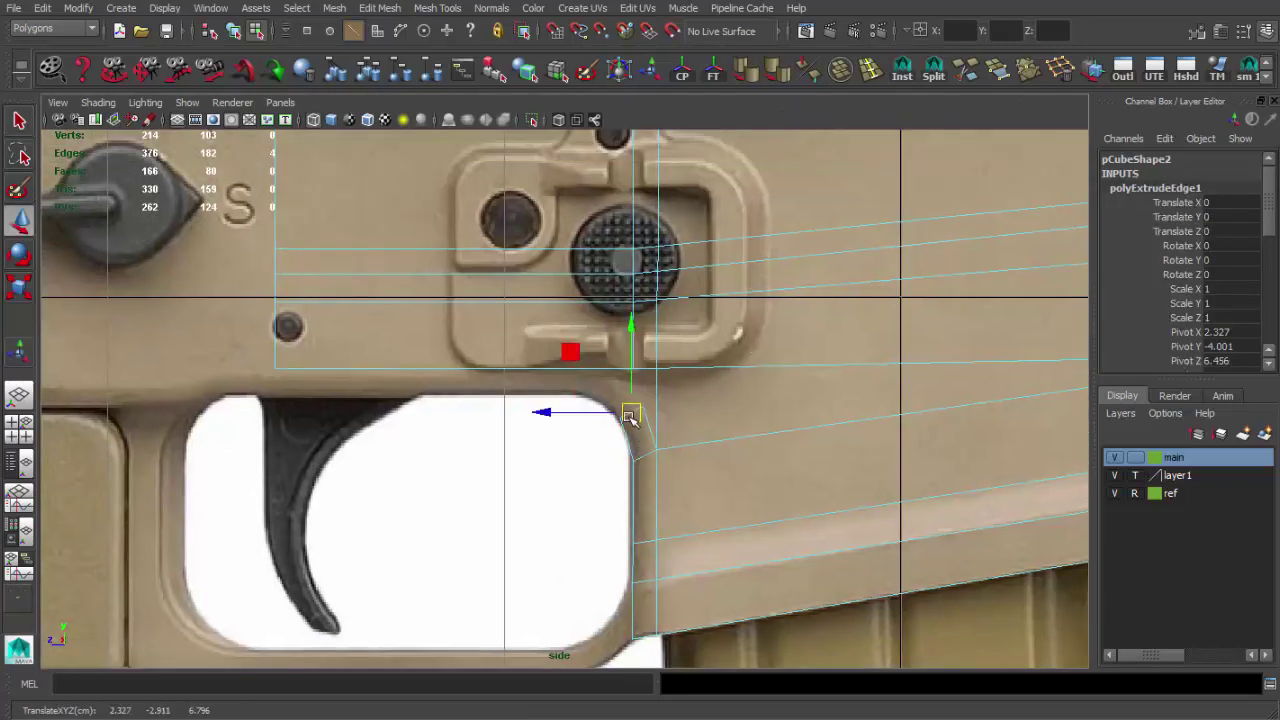
key("ctrl+e")
key("w")
left_click_drag(605, 390, 557, 378)
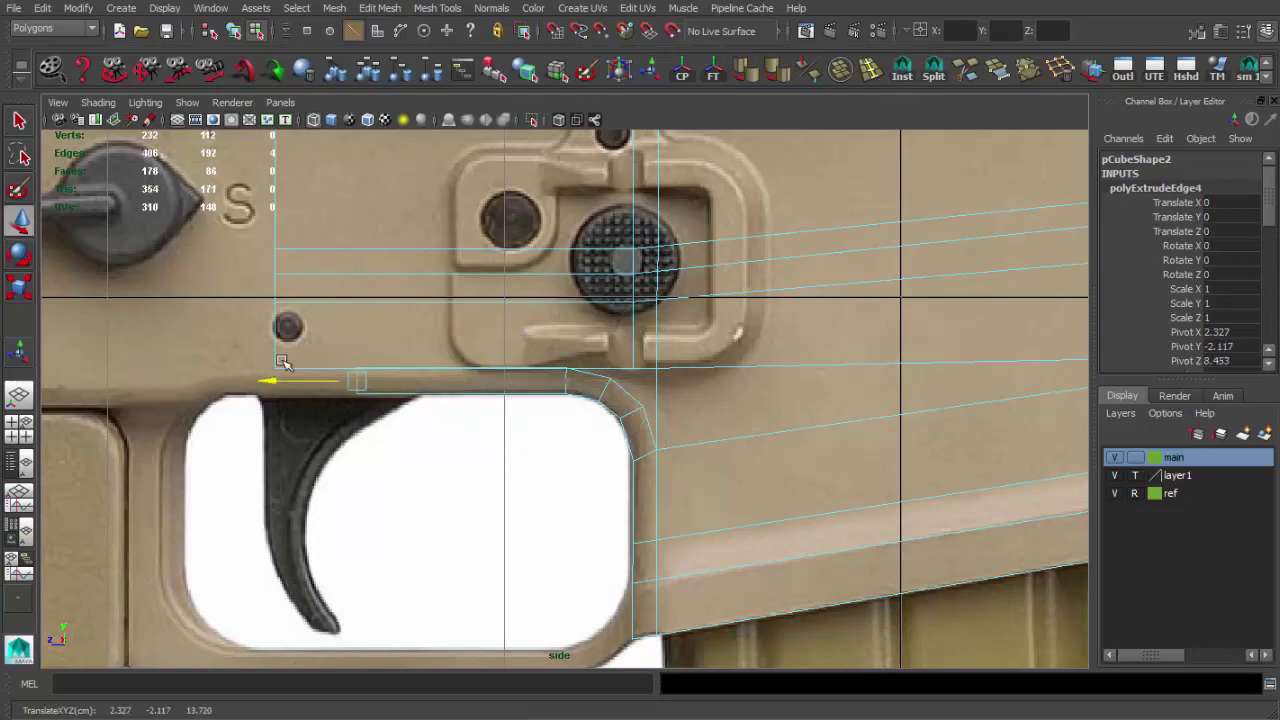
- Align the new edge with the top of the trigger guard
left_click(565, 372)
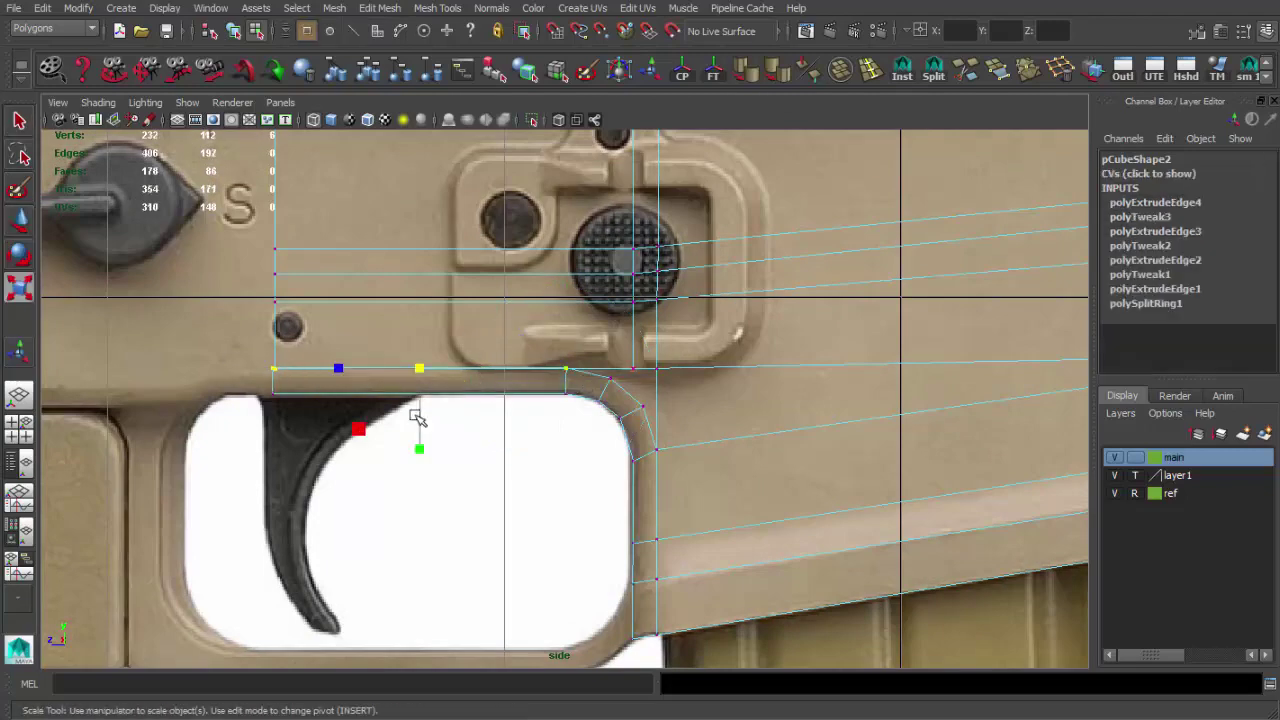
scroll(420, 297, "up", 2)
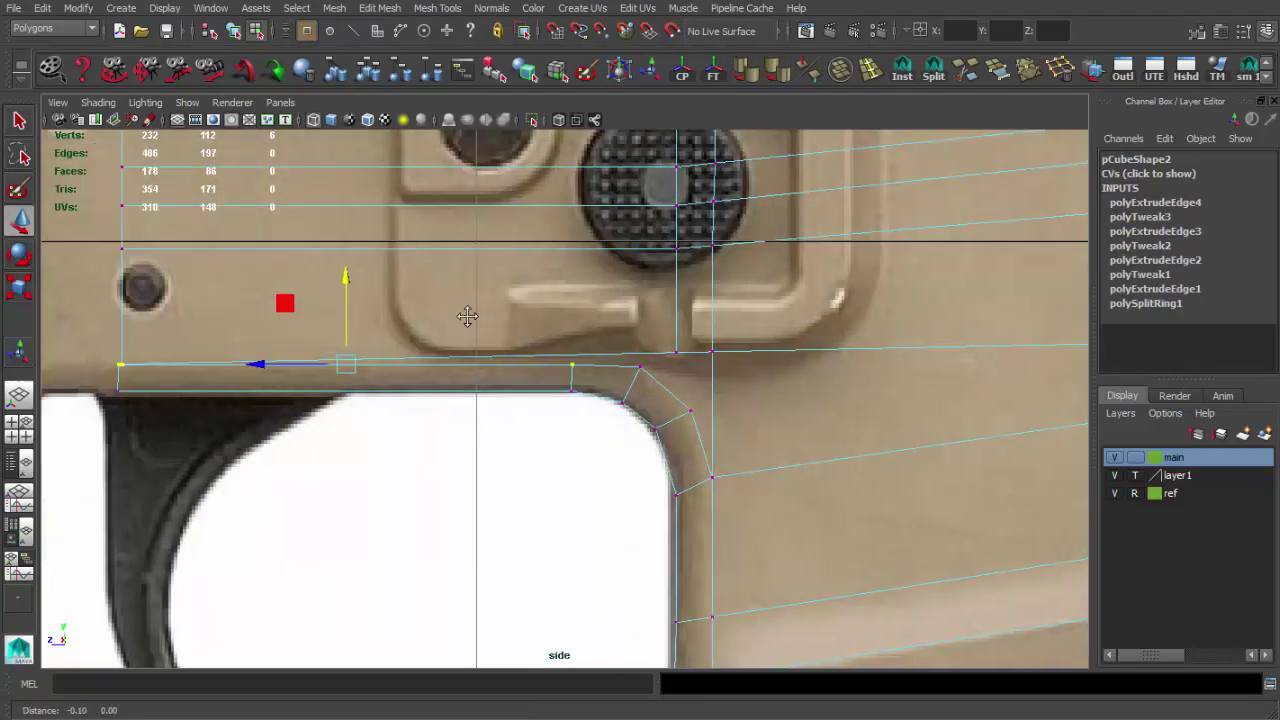
middle_click_drag(466, 314, 403, 406)
scroll(403, 406, "down", 1)
mouse_move(508, 323)
middle_mouse_down("alt")
mouse_move(527, 392)
mouse_move(573, 323)
middle_mouse_up("alt")
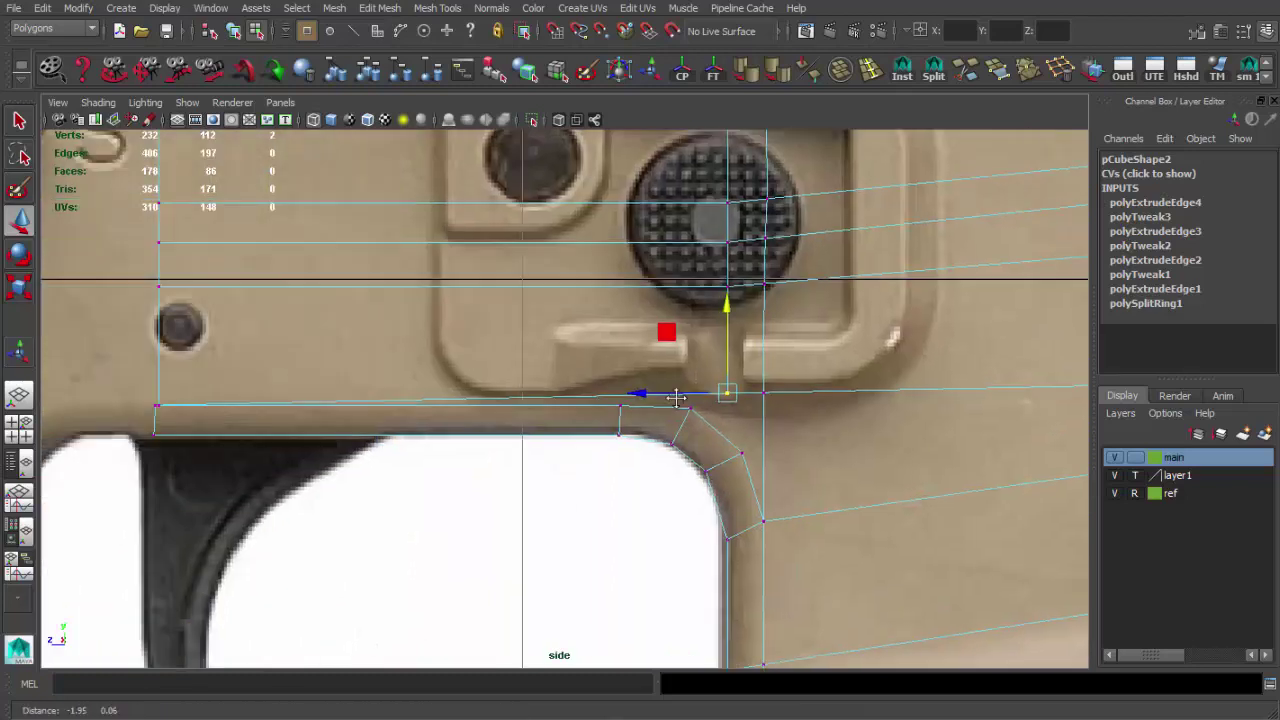
scroll(349, 393, "up", 2)
scroll(315, 390, "down", 2)
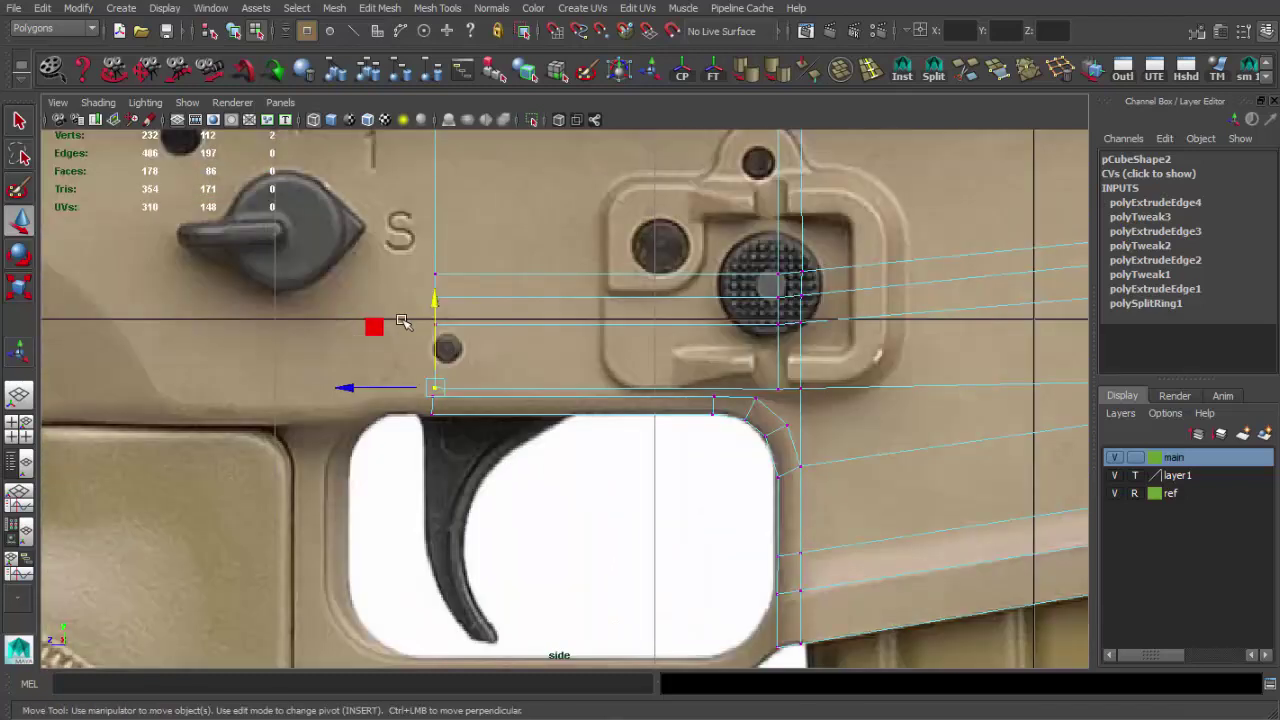
- Add an edge loop through the receiver near the selector plate
middle_click_drag(392, 402, 447, 427, "alt")
scroll(694, 481, "up", 1)
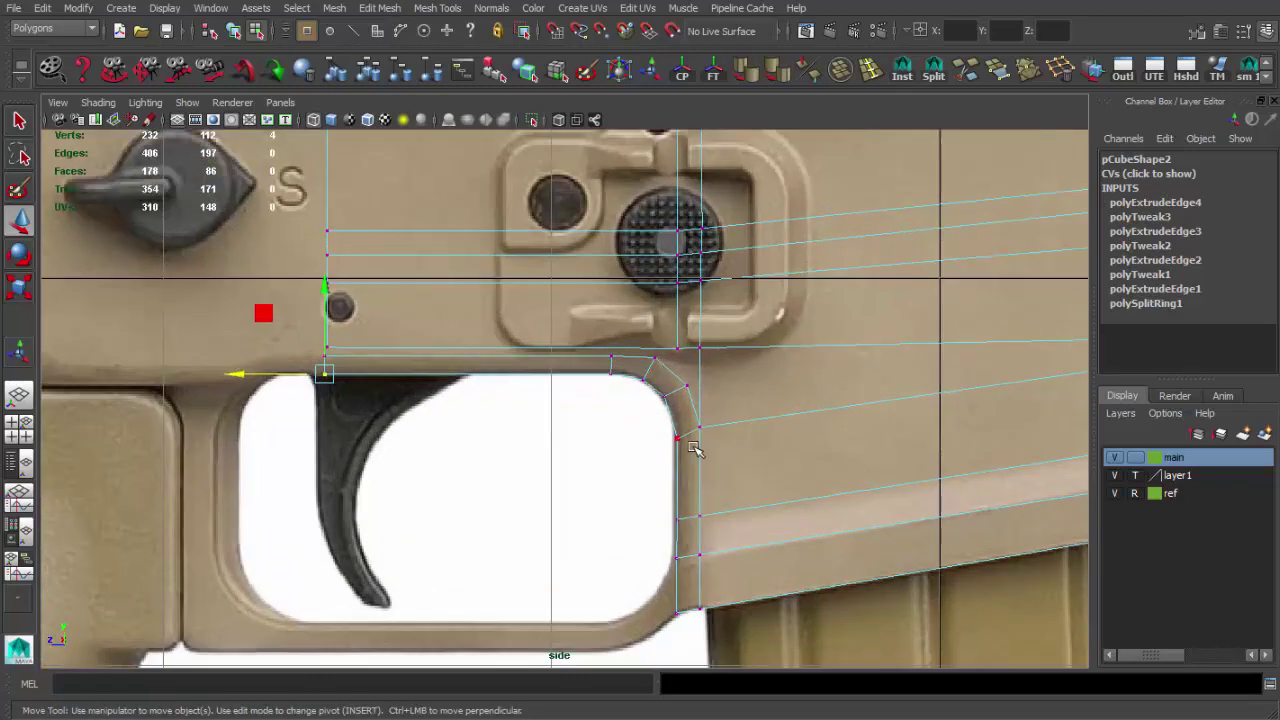
scroll(694, 449, "up", 1)
middle_click_drag(652, 457, 571, 400, "alt")
scroll(591, 373, "up", 2)
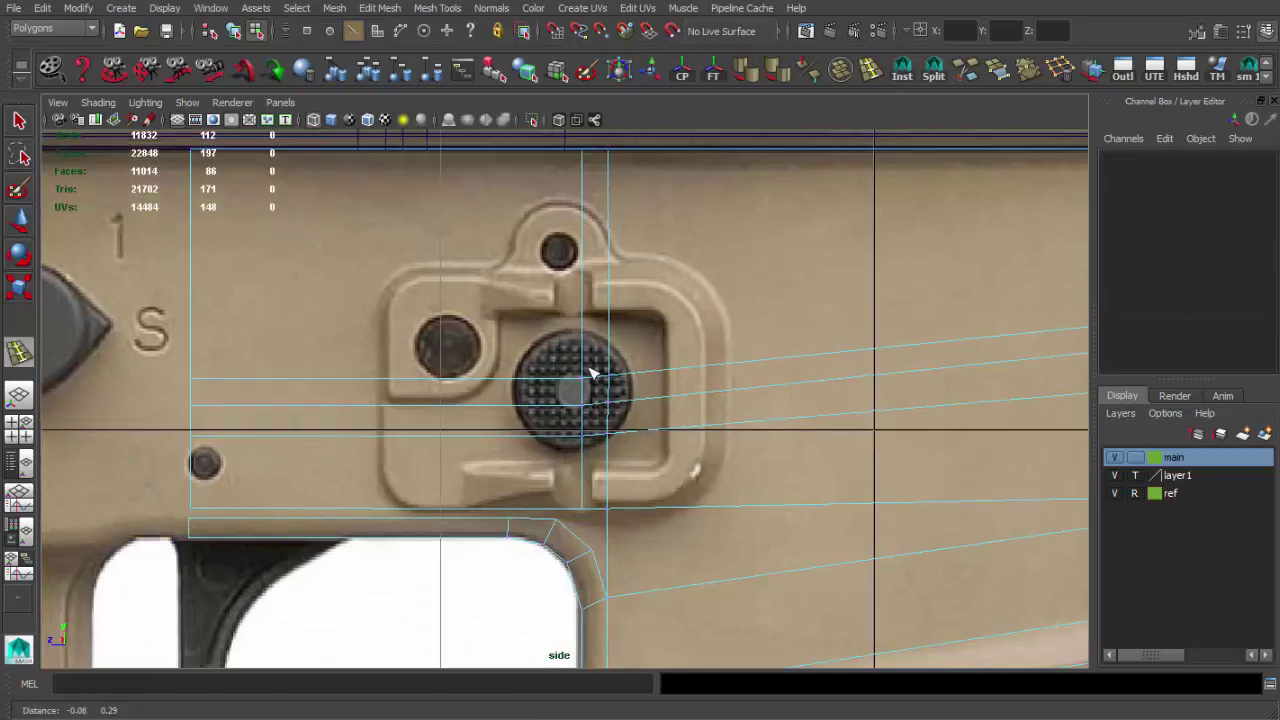
left_click(591, 400)
scroll(540, 430, "up", 1)
key("q")
key("space")
key("space")
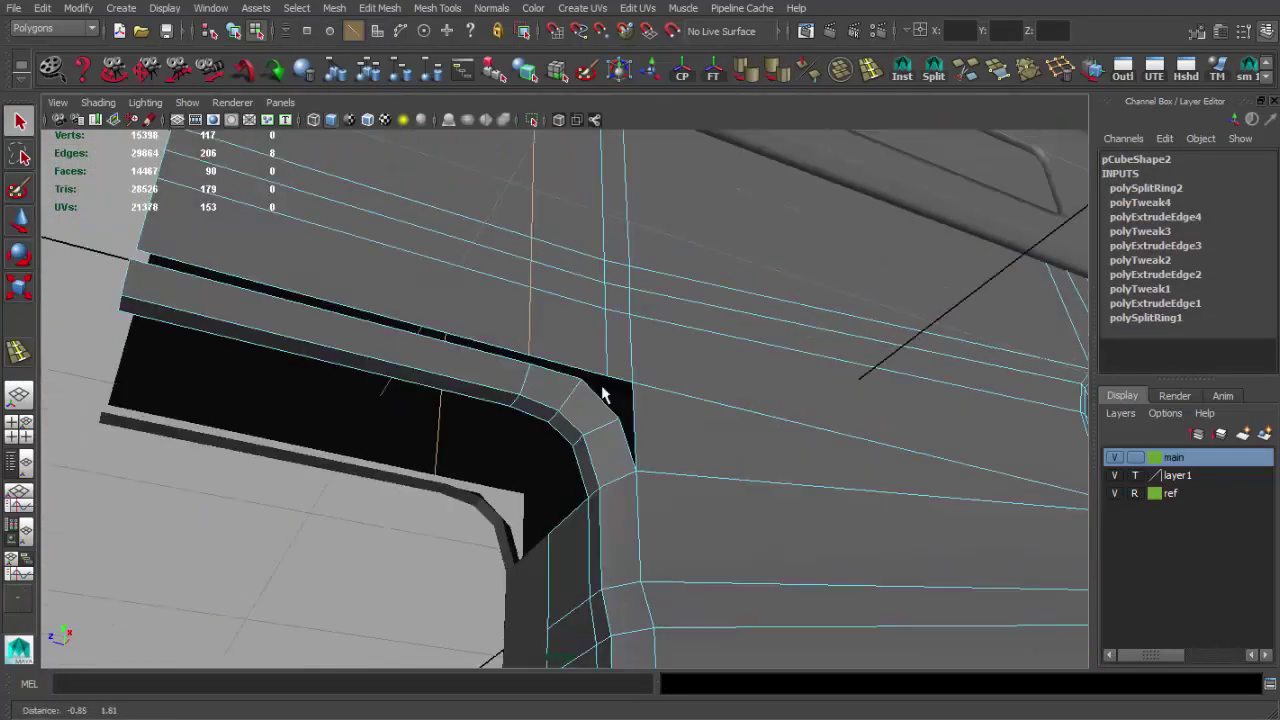
- Merge the corner vertices at the trigger-guard front into the receiver wall
mouse_move(602, 395)
left_mouse_down("alt")
mouse_move(457, 397)
mouse_move(212, 450)
left_mouse_up("alt")
key("w")
left_click(486, 430)
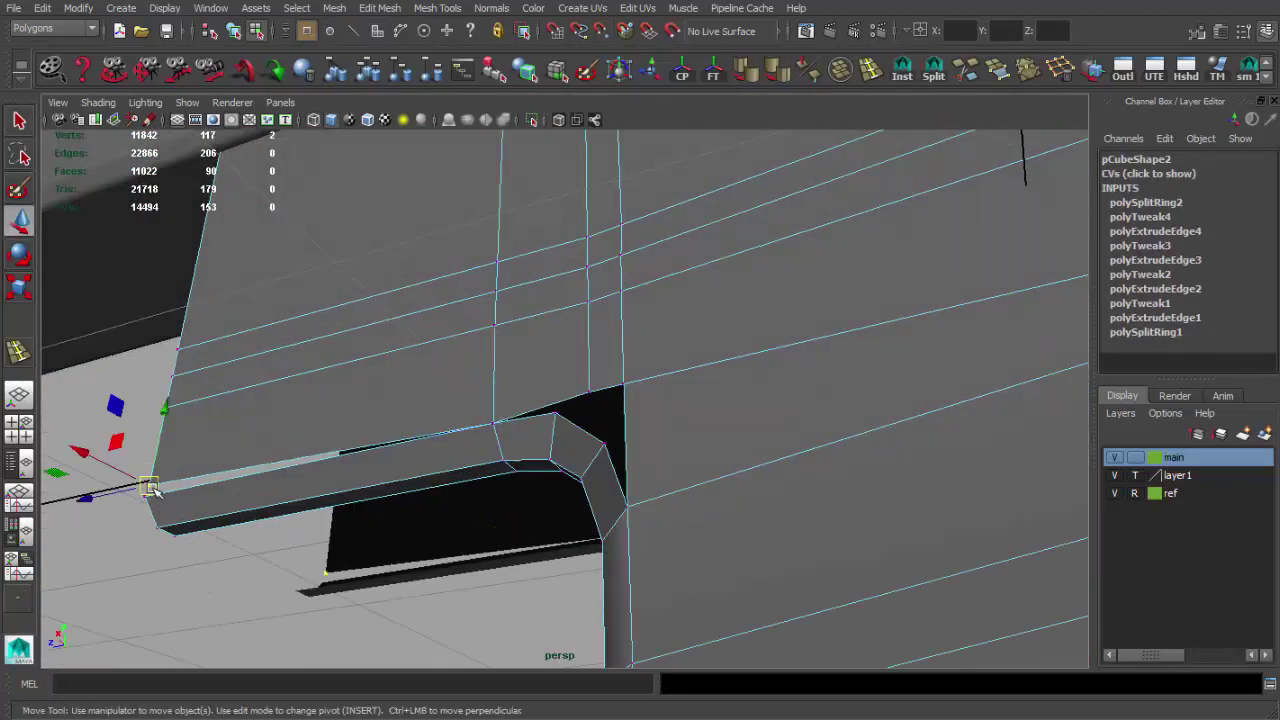
mouse_move(150, 488)
left_mouse_down("alt")
mouse_move(580, 423)
mouse_move(580, 500)
mouse_move(583, 428)
mouse_move(610, 392)
mouse_move(569, 400)
mouse_move(811, 154)
mouse_move(660, 363)
mouse_move(661, 399)
mouse_move(634, 443)
mouse_move(623, 429)
left_mouse_up("alt")
key("q")
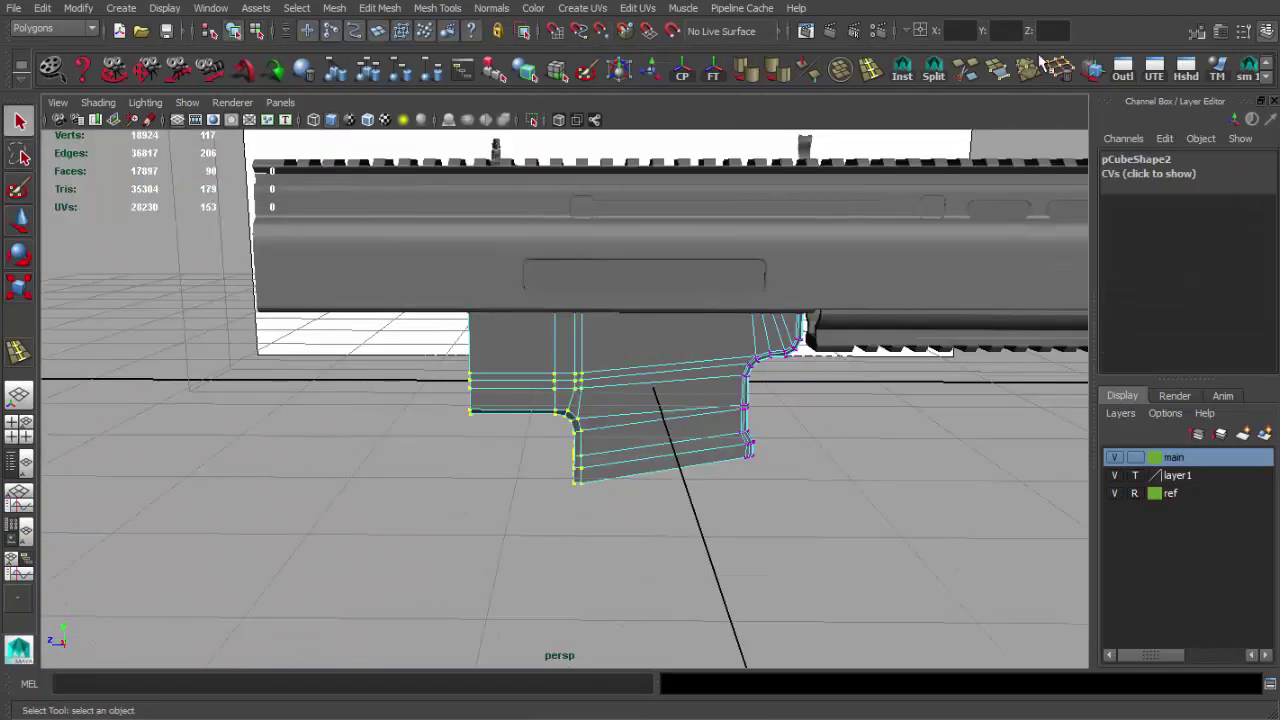
right_click_drag(570, 409, 623, 386, "shift")
key("F8")
- Reselect the receiver and pick the vertex at the trigger-guard corner for moving
scroll(600, 430, "up", 5)
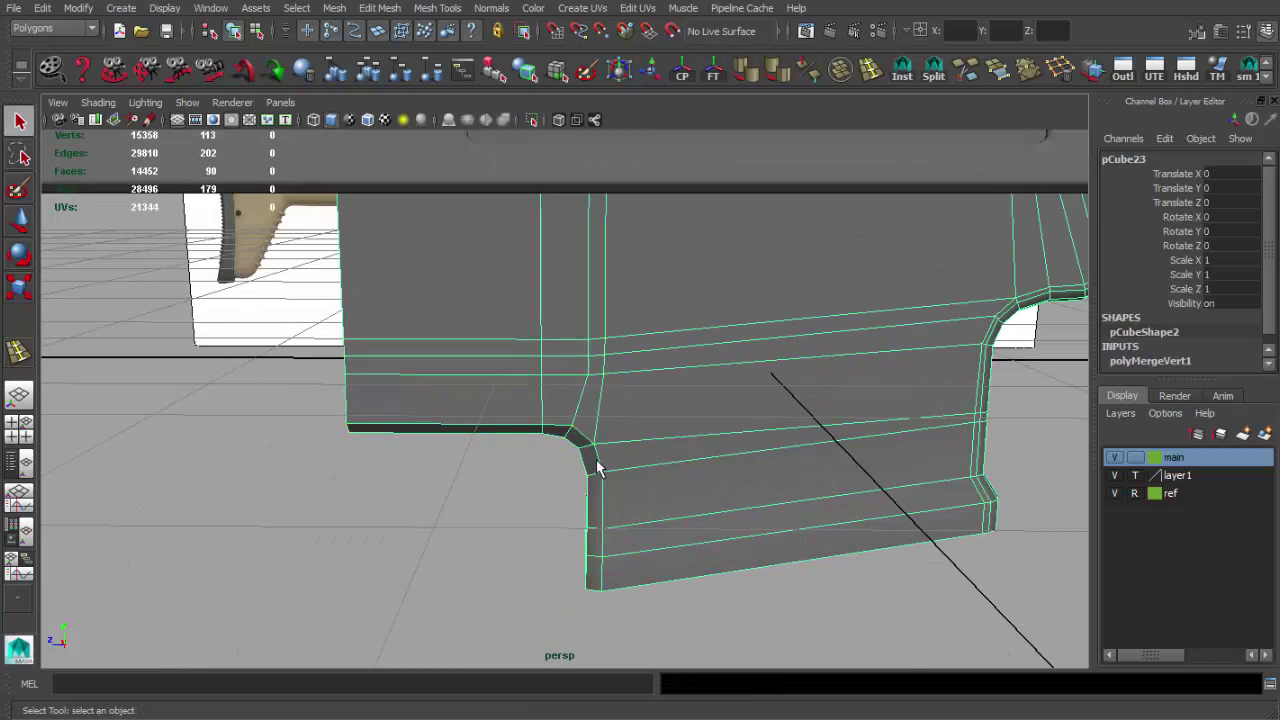
left_click(634, 459)
scroll(640, 470, "down", 2)
key("F9")
key("w")
left_click(577, 434)
scroll(516, 327, "up", 2)
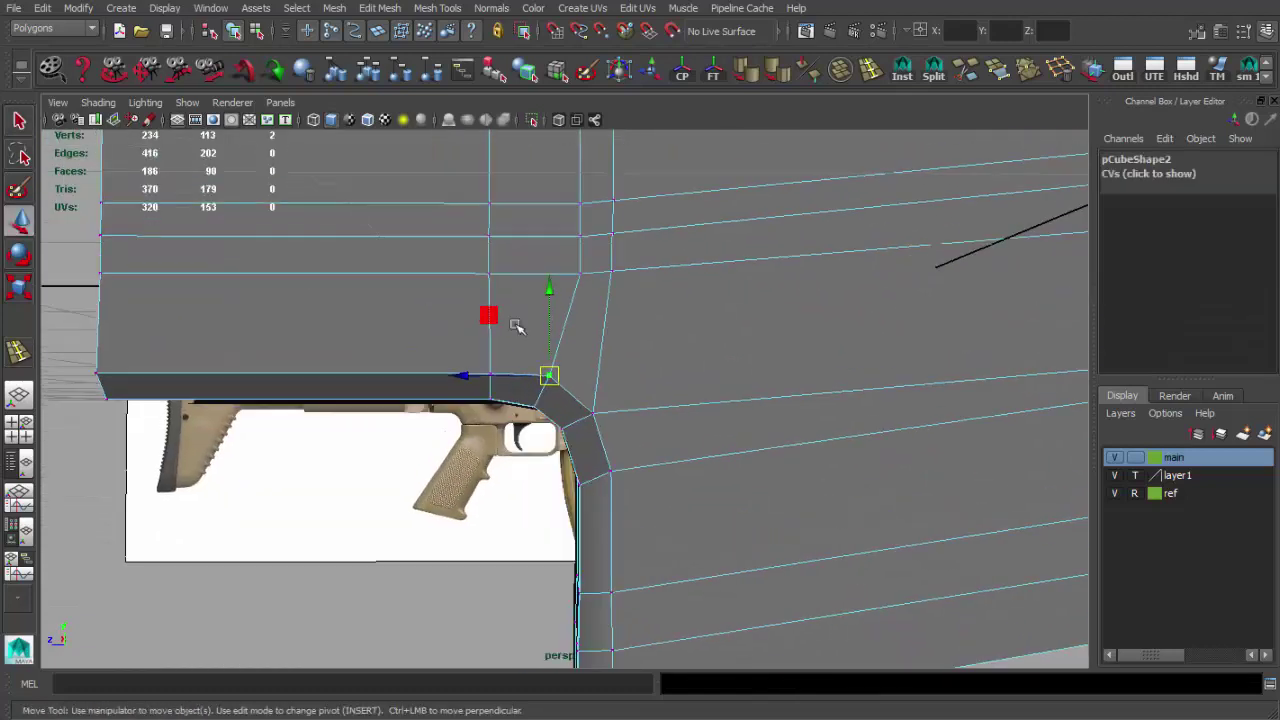
scroll(633, 434, "down", 2)
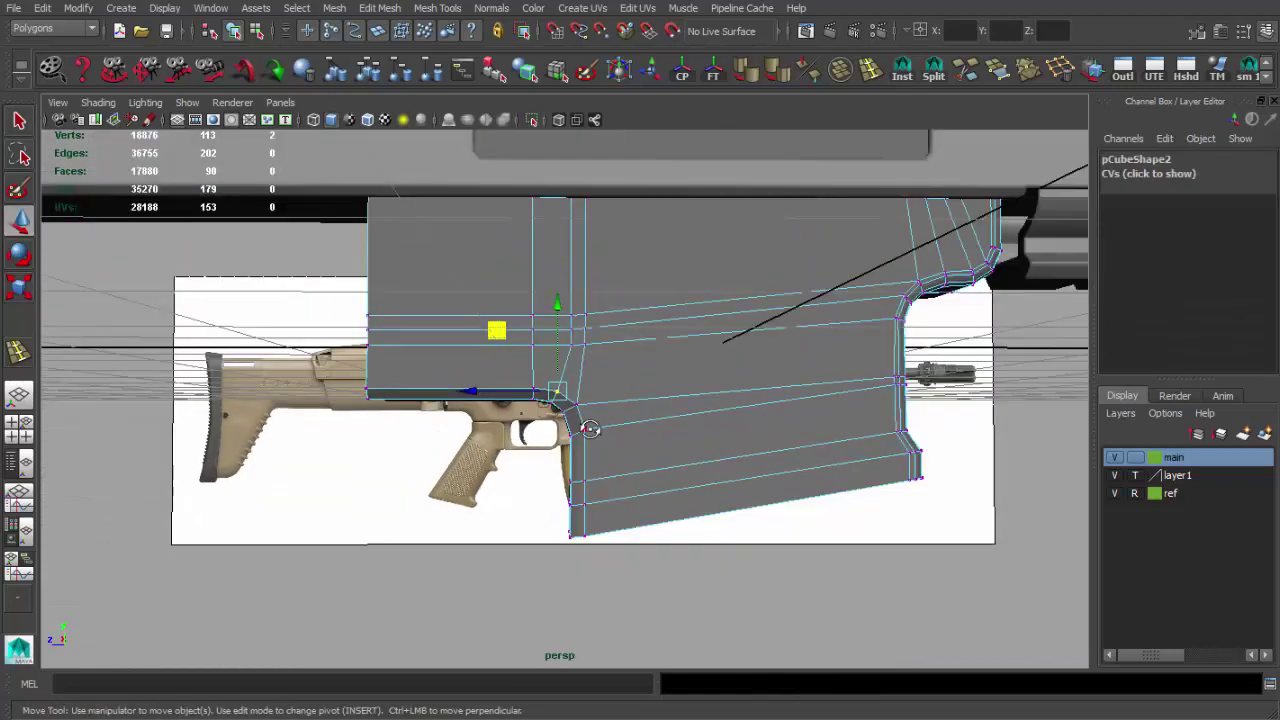
left_click_drag(586, 429, 643, 443, "alt")
key("space")
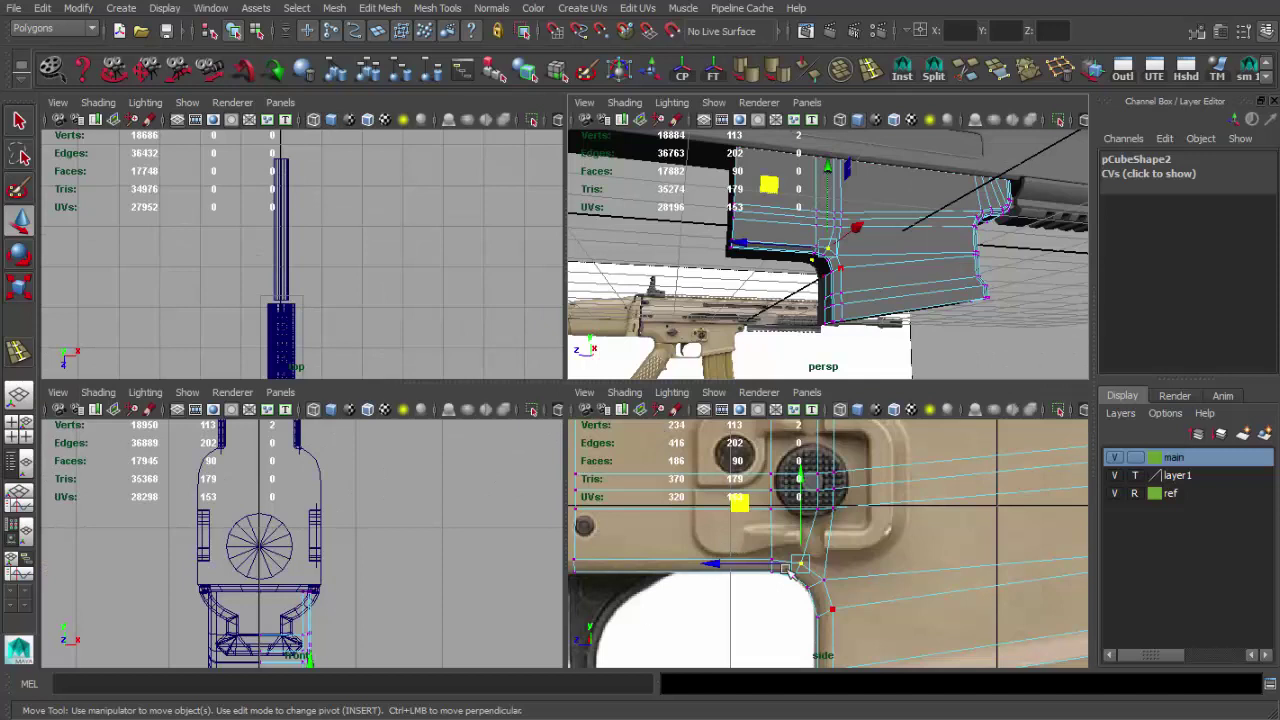
key("space")
scroll(534, 466, "up", 2)
scroll(589, 440, "down", 2)
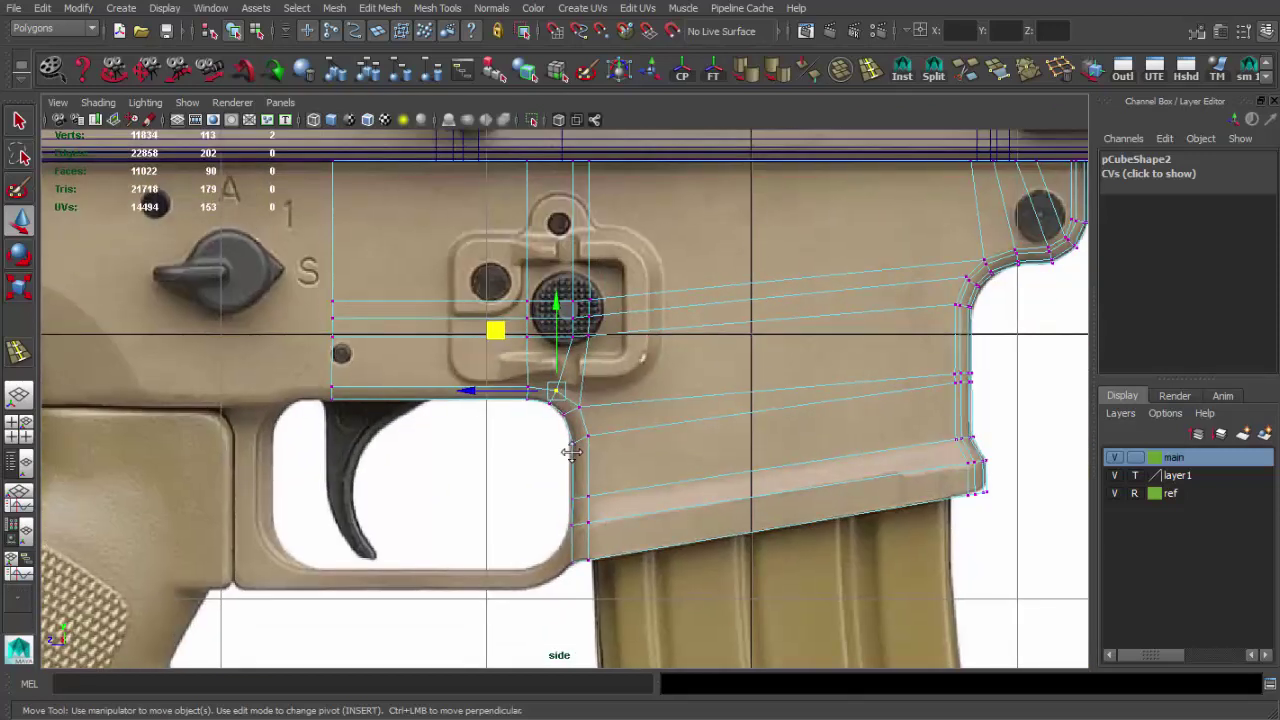
scroll(570, 452, "down", 2)
scroll(460, 470, "up", 1)
scroll(505, 465, "down", 1)
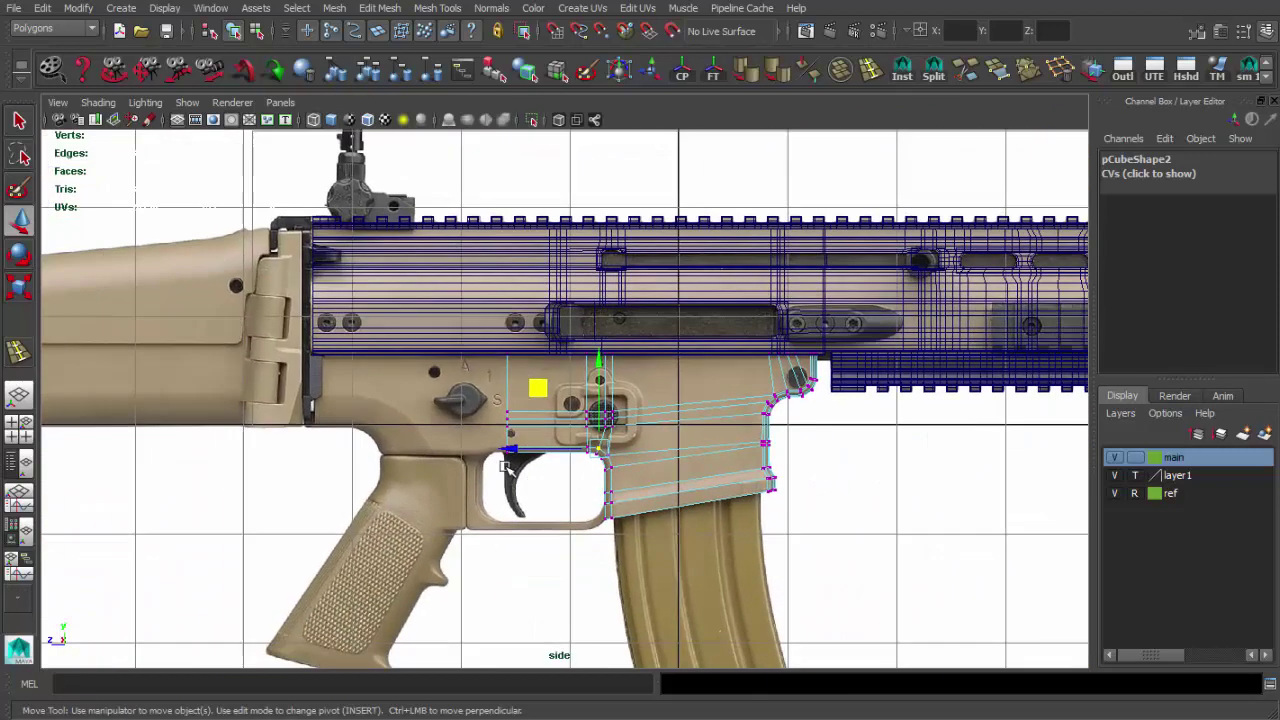
scroll(434, 471, "up", 1)
scroll(471, 520, "down", 3)
scroll(343, 470, "up", 5)
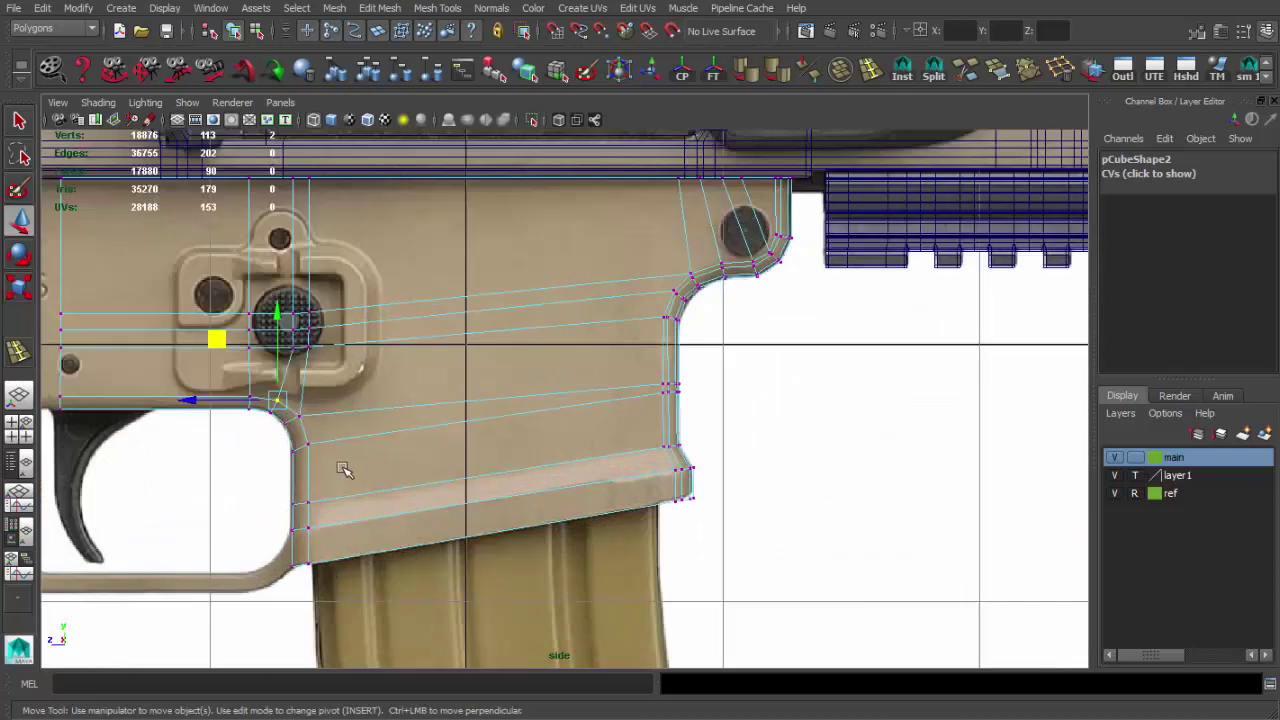
scroll(591, 505, "up", 1)
scroll(557, 514, "down", 2)
scroll(604, 490, "up", 2)
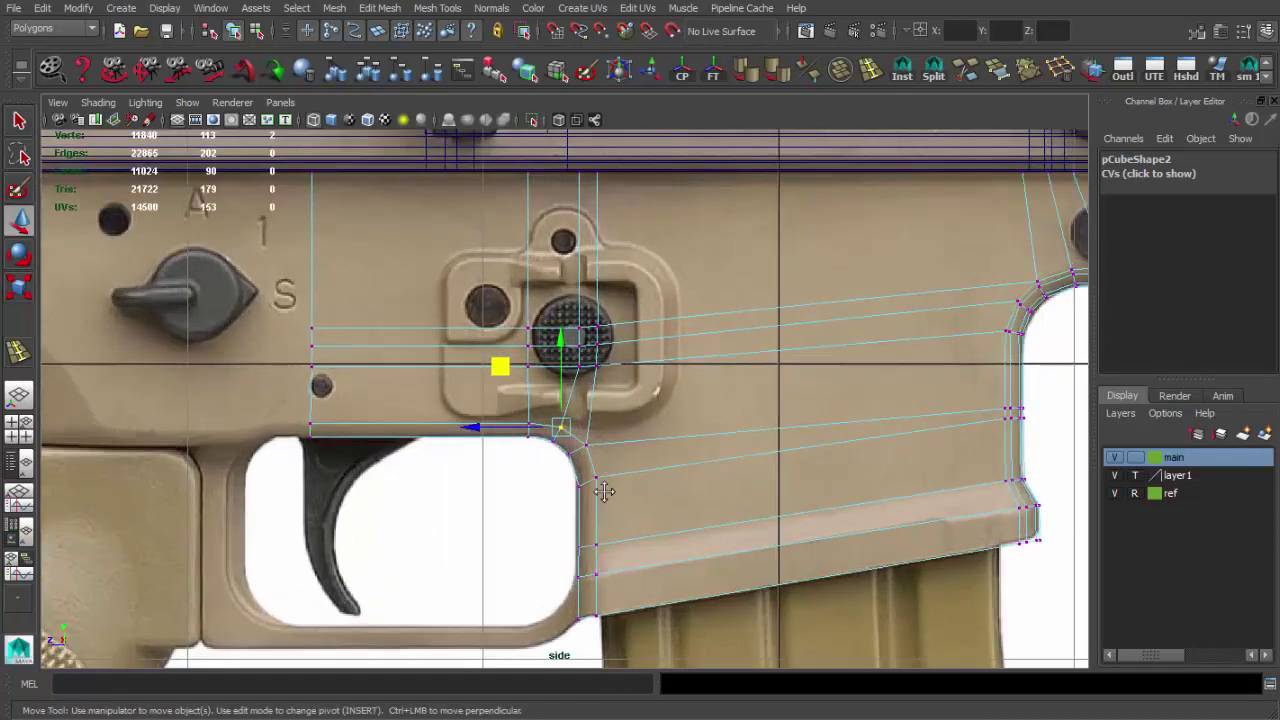
key("space")
mouse_move(680, 406)
left_mouse_down("alt")
mouse_move(657, 426)
mouse_move(764, 508)
mouse_move(700, 460)
left_mouse_up("alt")
- Soften the edges of the receiver piece pCube23
left_click(612, 438)
key("f")
left_click_drag(612, 438, 680, 400, "alt")
left_click(779, 70)
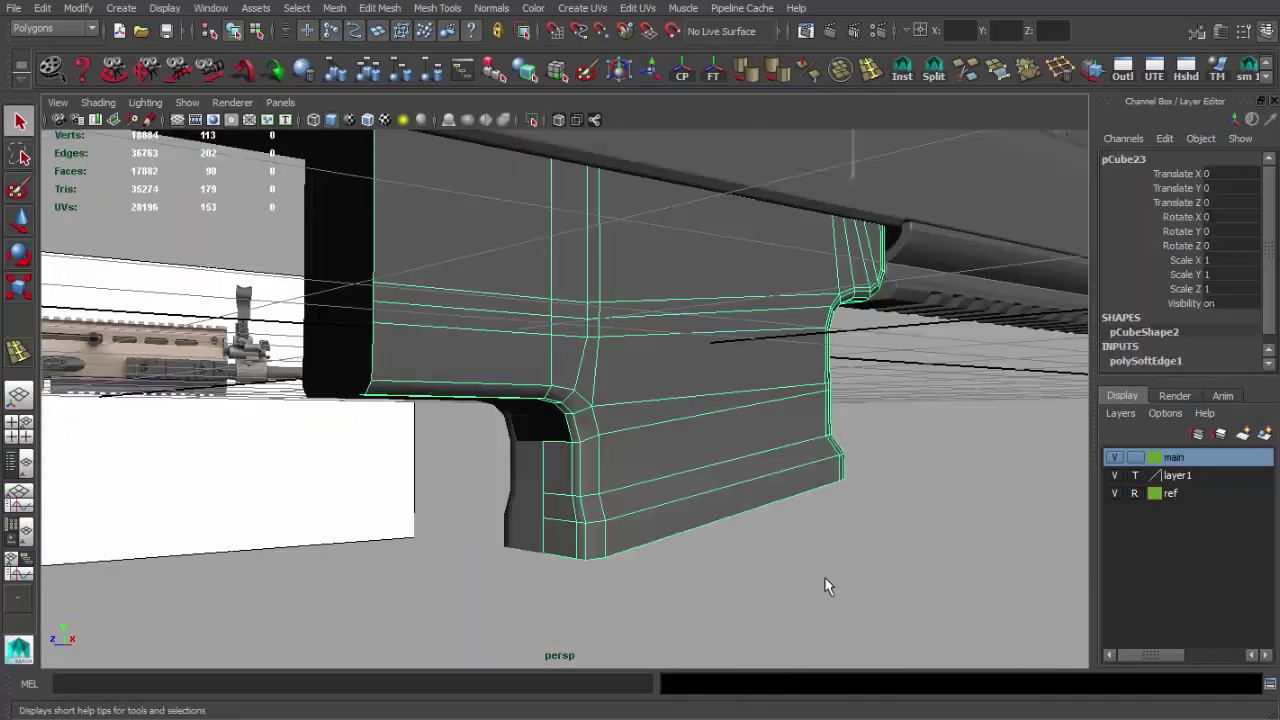
- Insert an edge loop near the guard bottom and select the guard front's two bottom faces
mouse_move(826, 583)
left_mouse_down("alt")
mouse_move(749, 394)
mouse_move(548, 496)
left_mouse_up("alt")
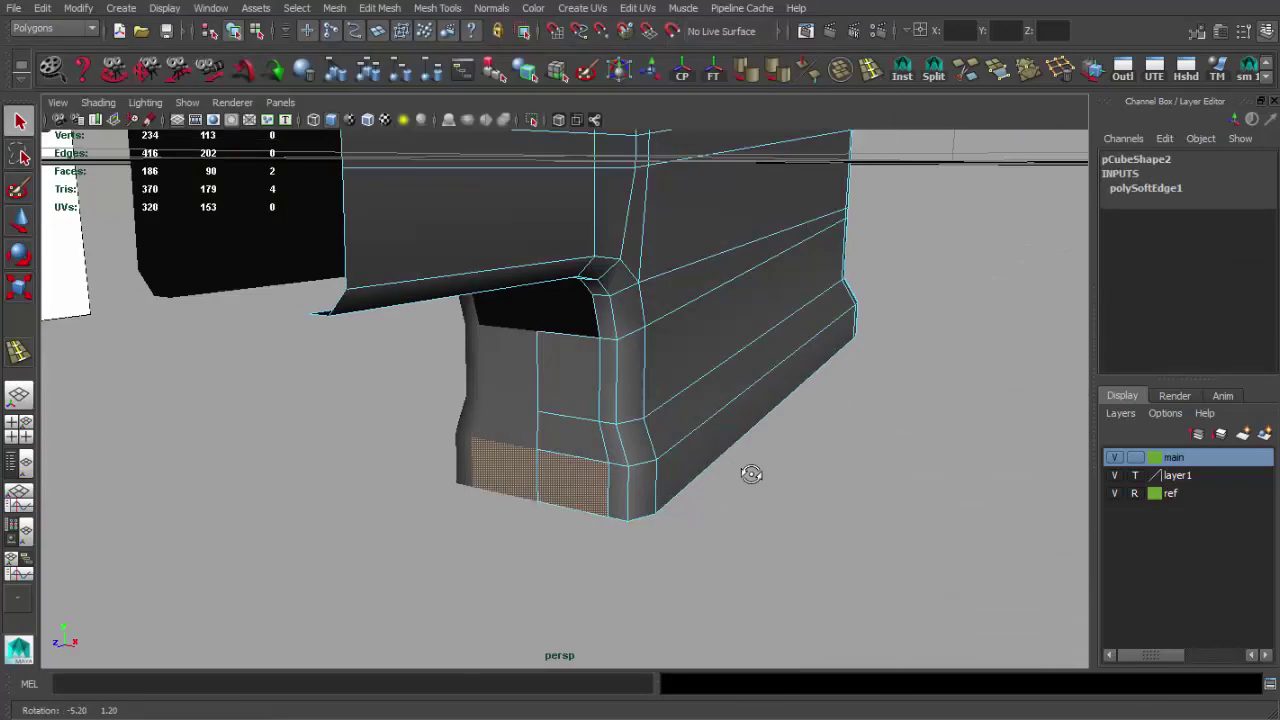
mouse_move(749, 474)
left_mouse_down("alt")
mouse_move(608, 480)
mouse_move(695, 496)
mouse_move(806, 218)
left_mouse_up("alt")
key("w")
mouse_move(607, 437)
left_mouse_down()
mouse_move(600, 505)
mouse_move(608, 477)
left_mouse_up()
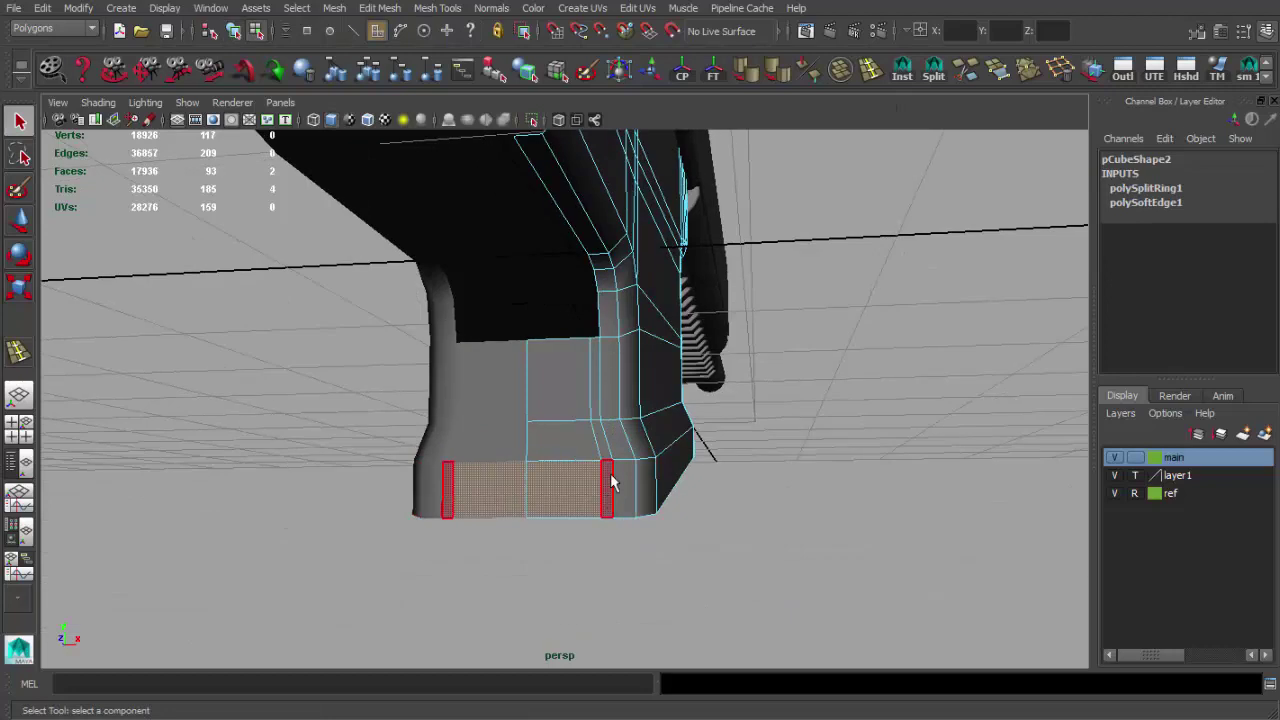
key("q")
left_click_drag(450, 462, 615, 487)
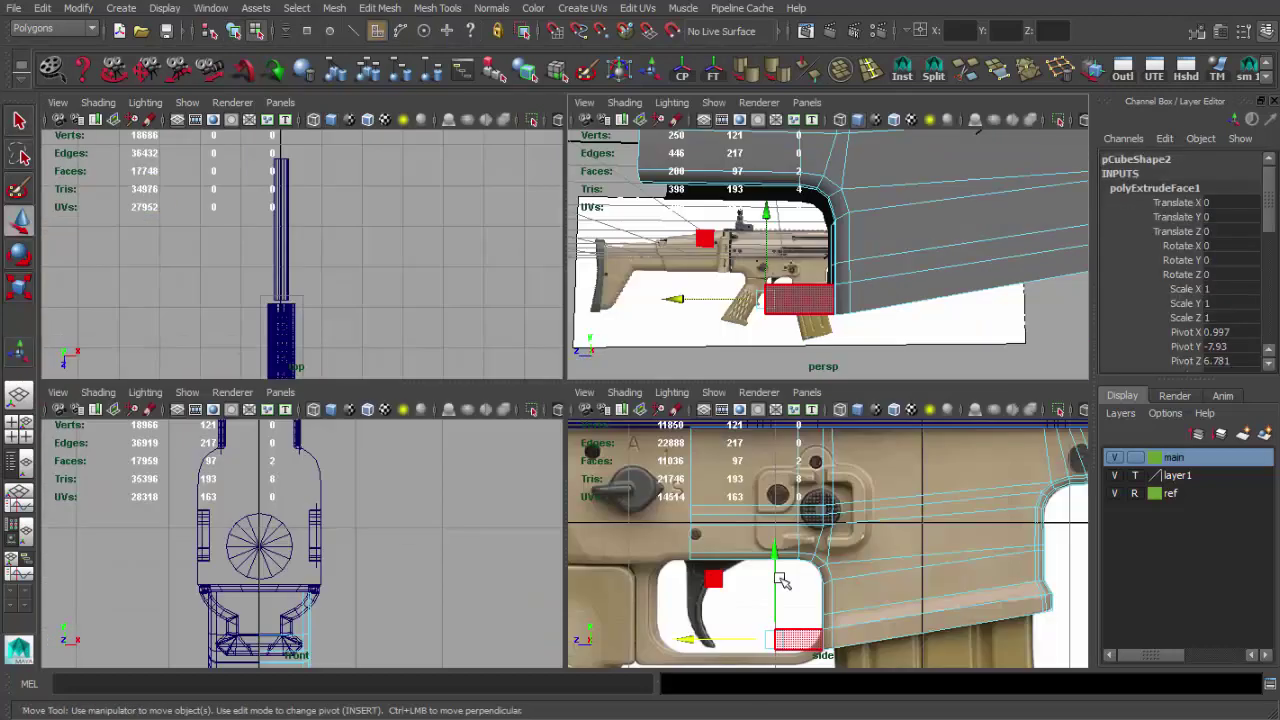
- Extrude the bottom faces repeatedly backward along the guard bottom in the side view
key("space")
scroll(530, 457, "up", 3)
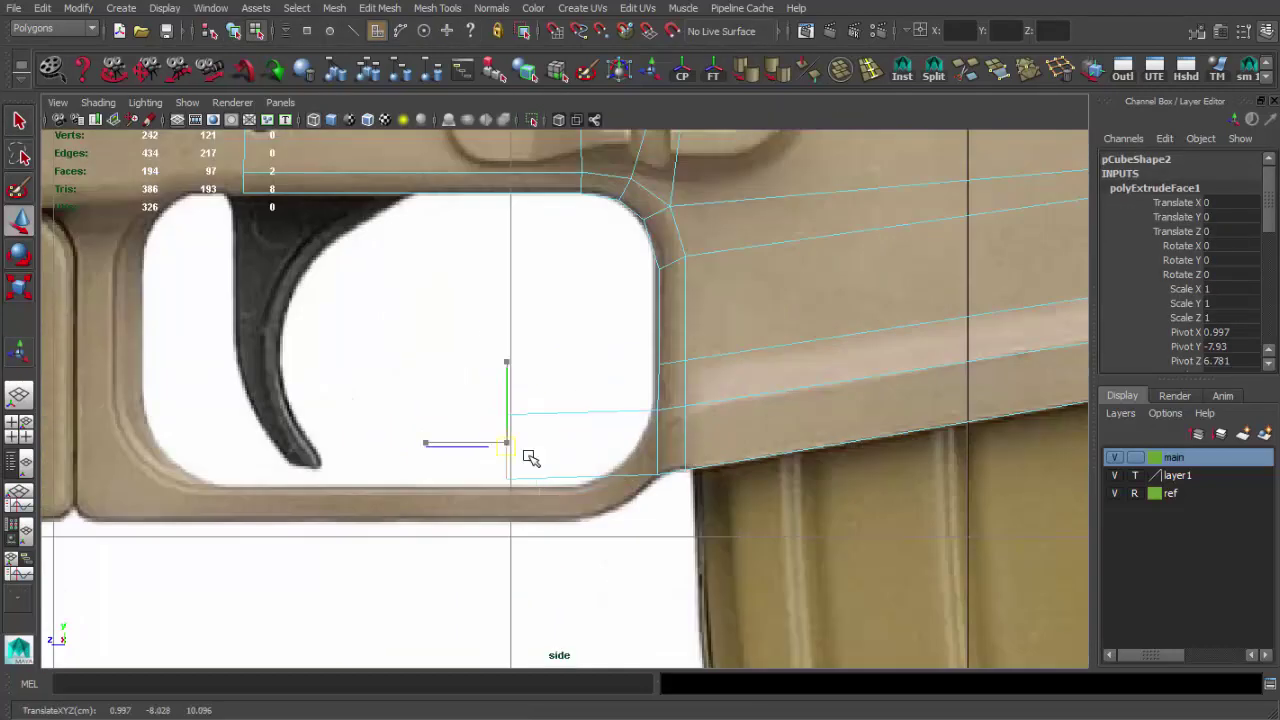
left_click_drag(620, 481, 620, 463)
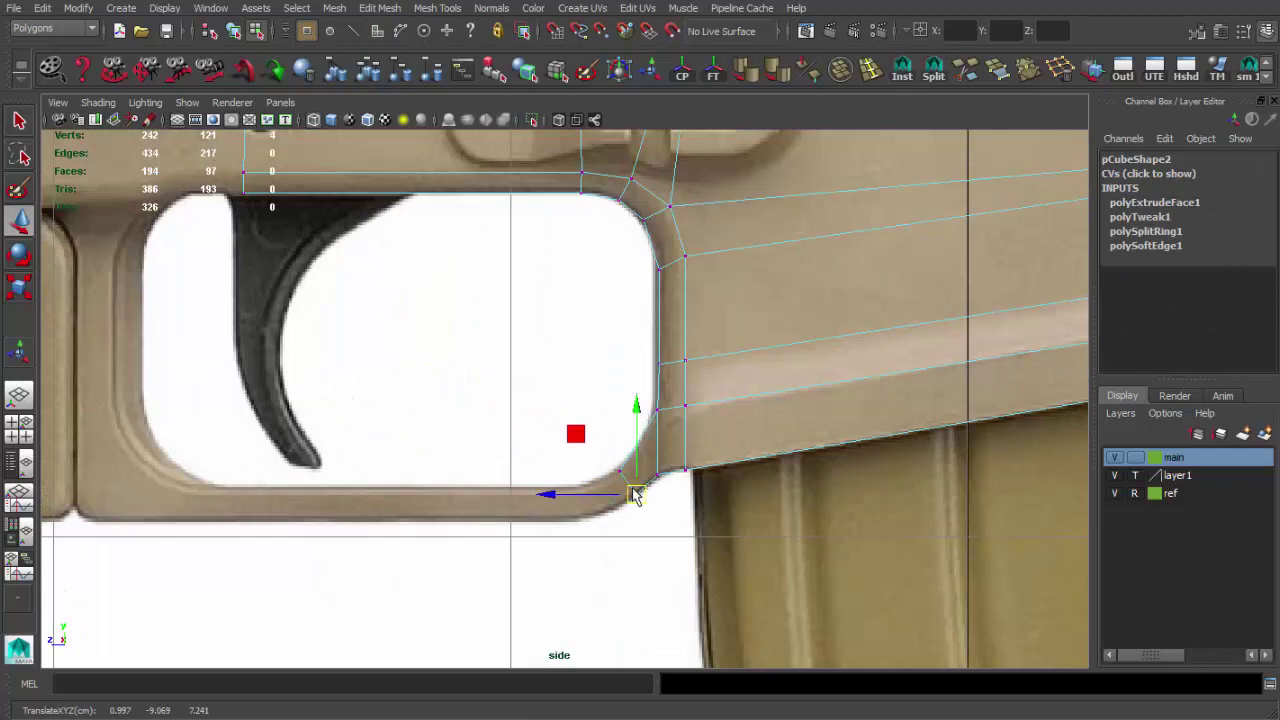
key("F11")
left_click_drag(640, 520, 650, 475)
key("ctrl+e")
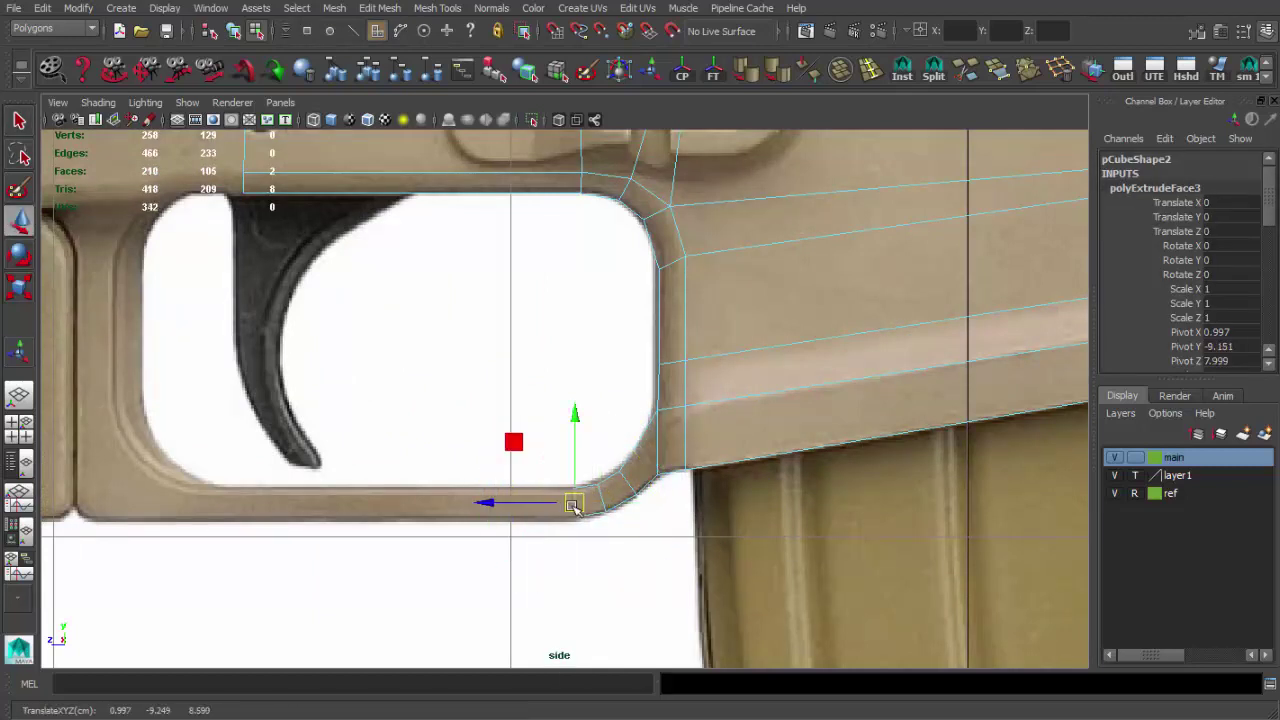
key("r")
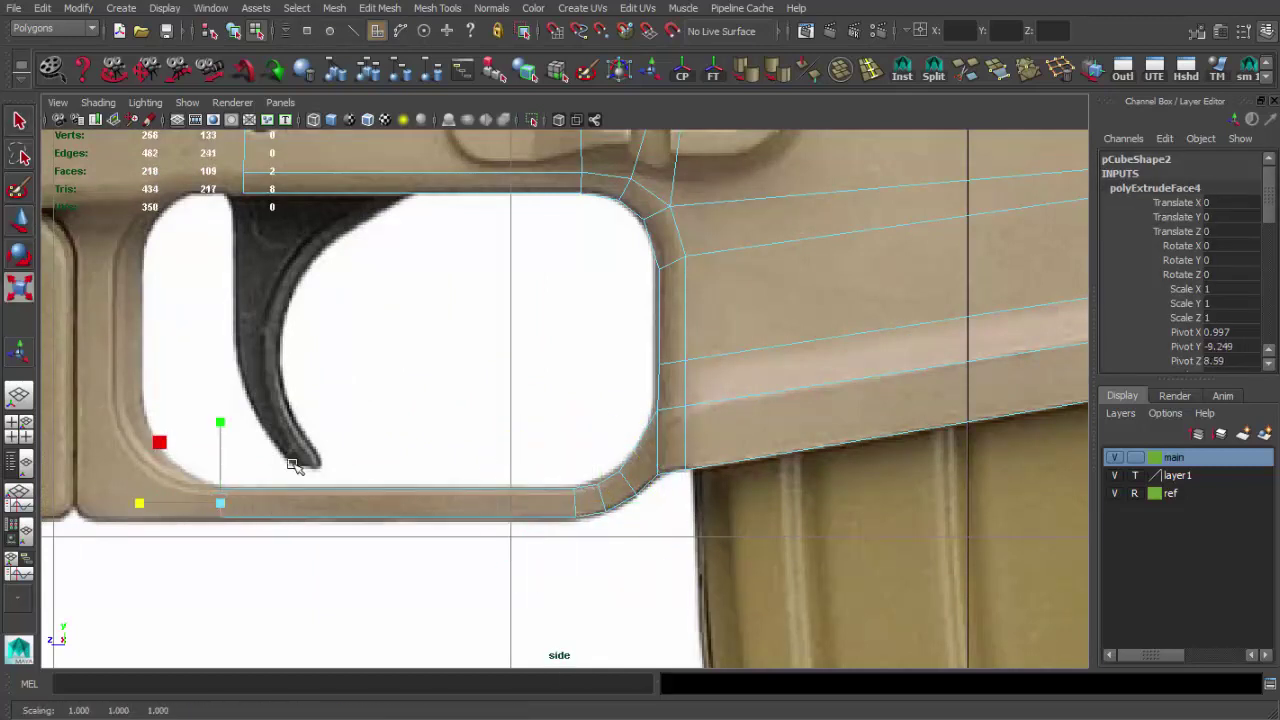
middle_click_drag(626, 322, 522, 385, "alt")
key("q")
key("F10")
- Slide the guard-front vertex along the guard's top edge and pick the upper corner vertex
left_click(581, 393)
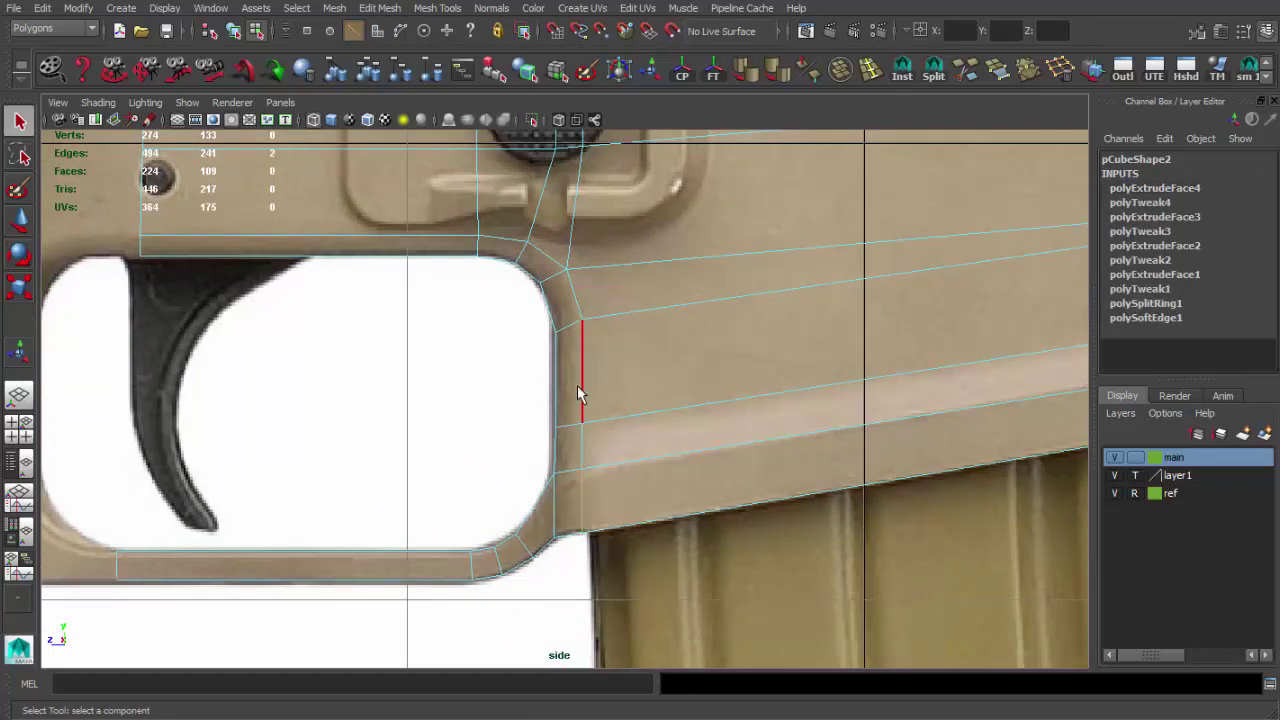
left_click_drag(490, 241, 494, 241)
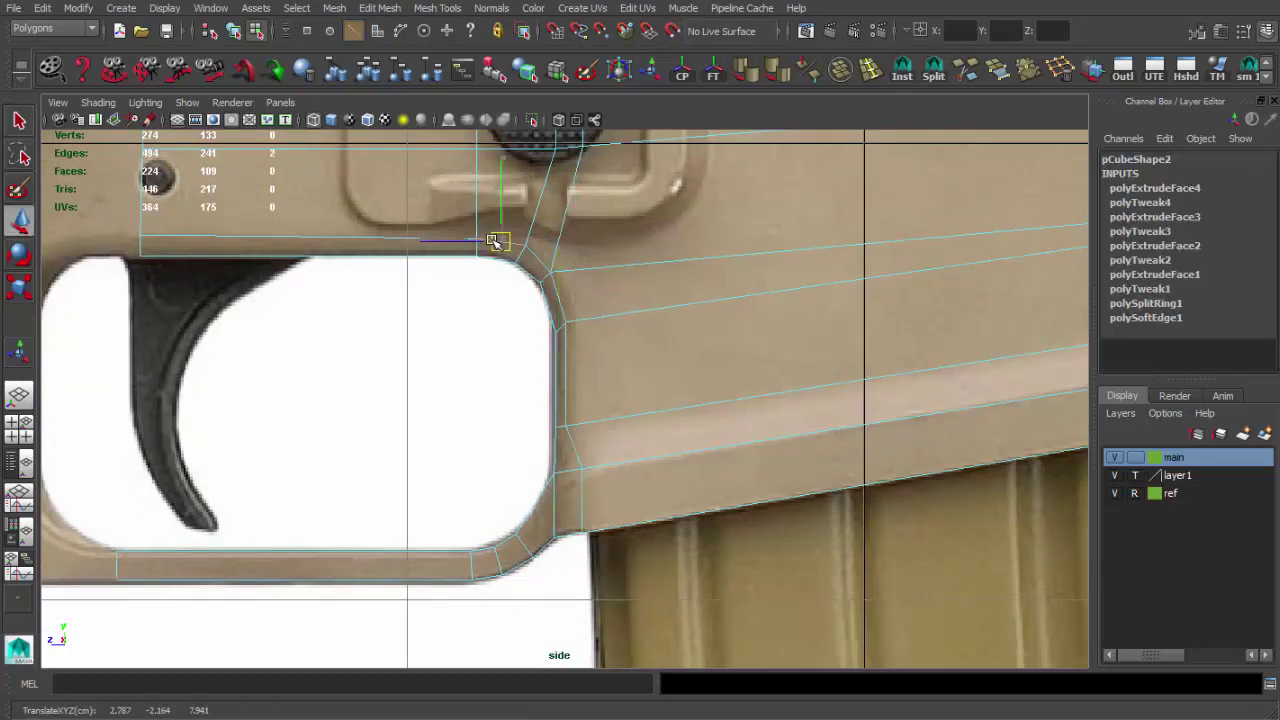
key("q")
key("F9")
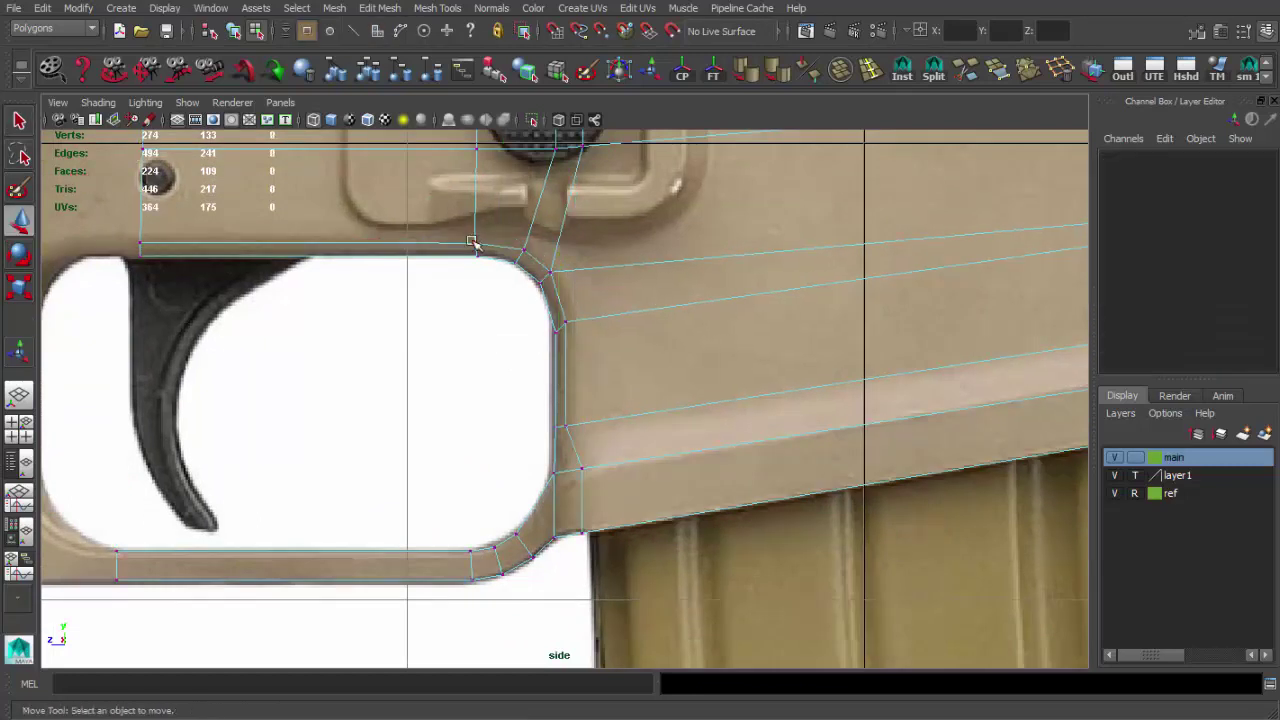
left_click(478, 242)
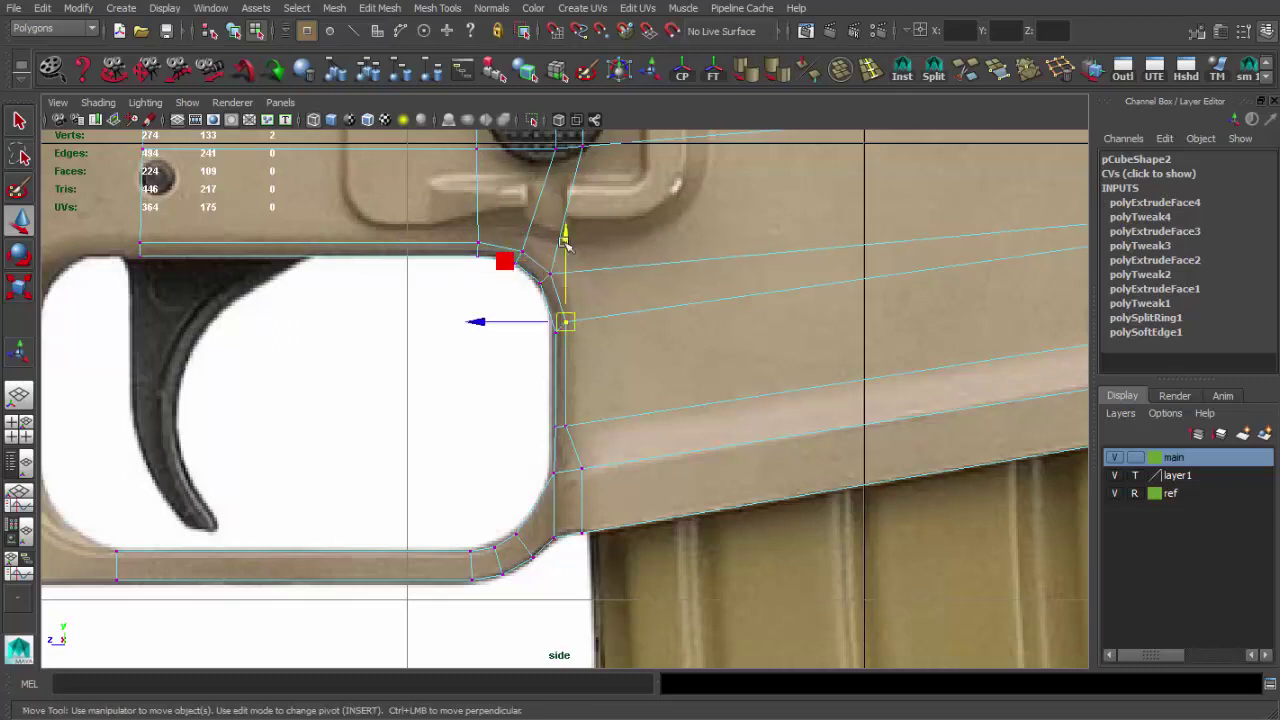
- Insert an edge loop around the trigger guard front in the perspective view
key("space")
key("space")
key("F8")
left_click_drag(600, 440, 630, 460, "alt")
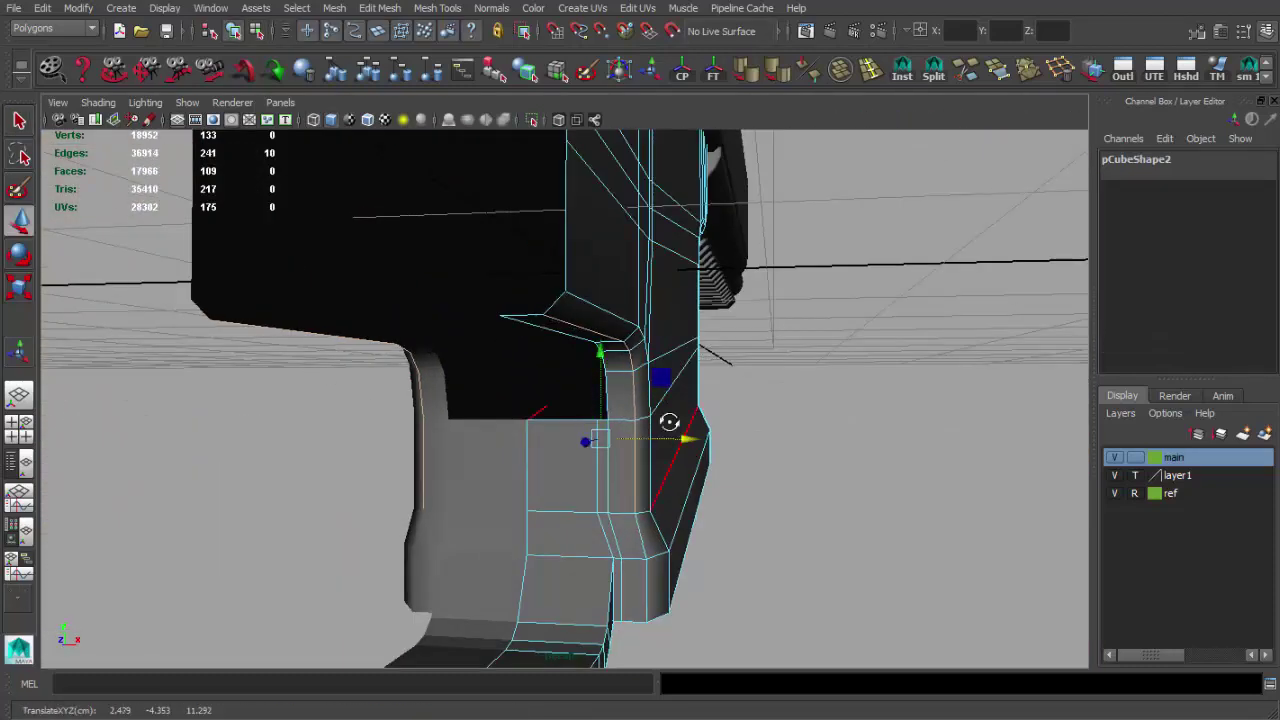
mouse_move(669, 421)
left_mouse_down("alt")
mouse_move(540, 340)
mouse_move(663, 497)
mouse_move(617, 489)
mouse_move(607, 403)
left_mouse_up("alt")
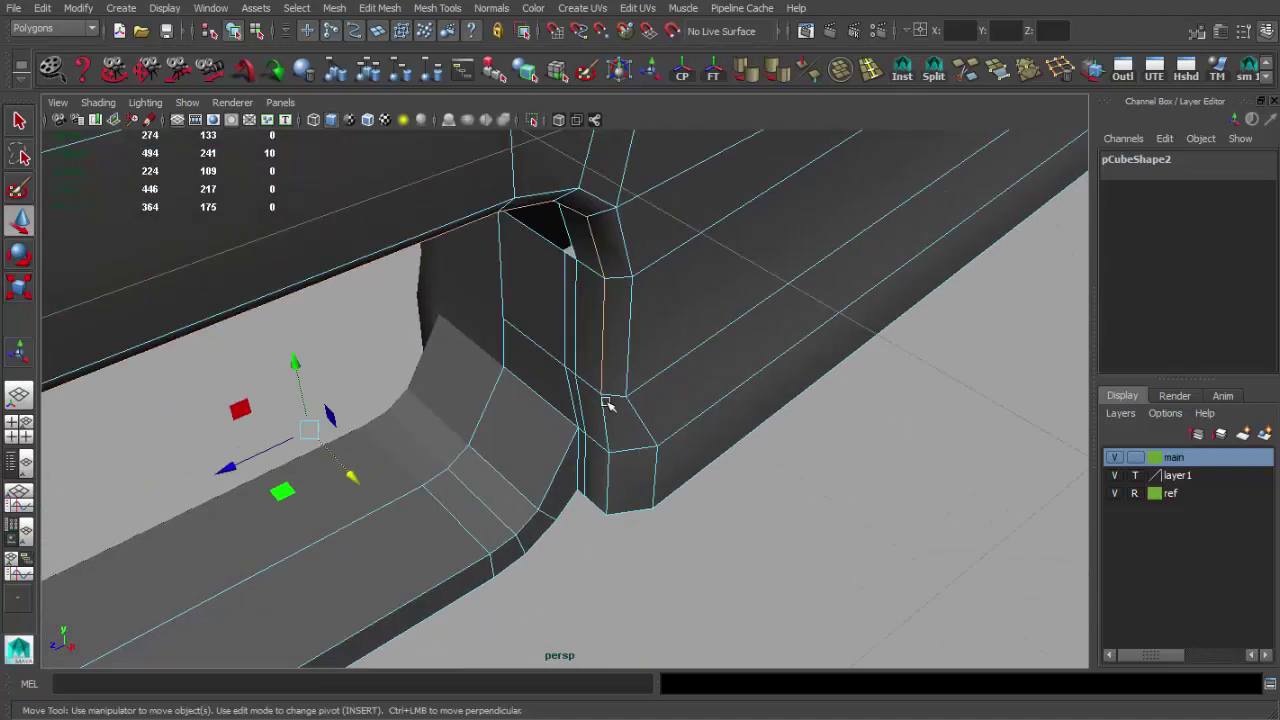
left_click(598, 188)
left_click_drag(598, 188, 613, 352, "alt")
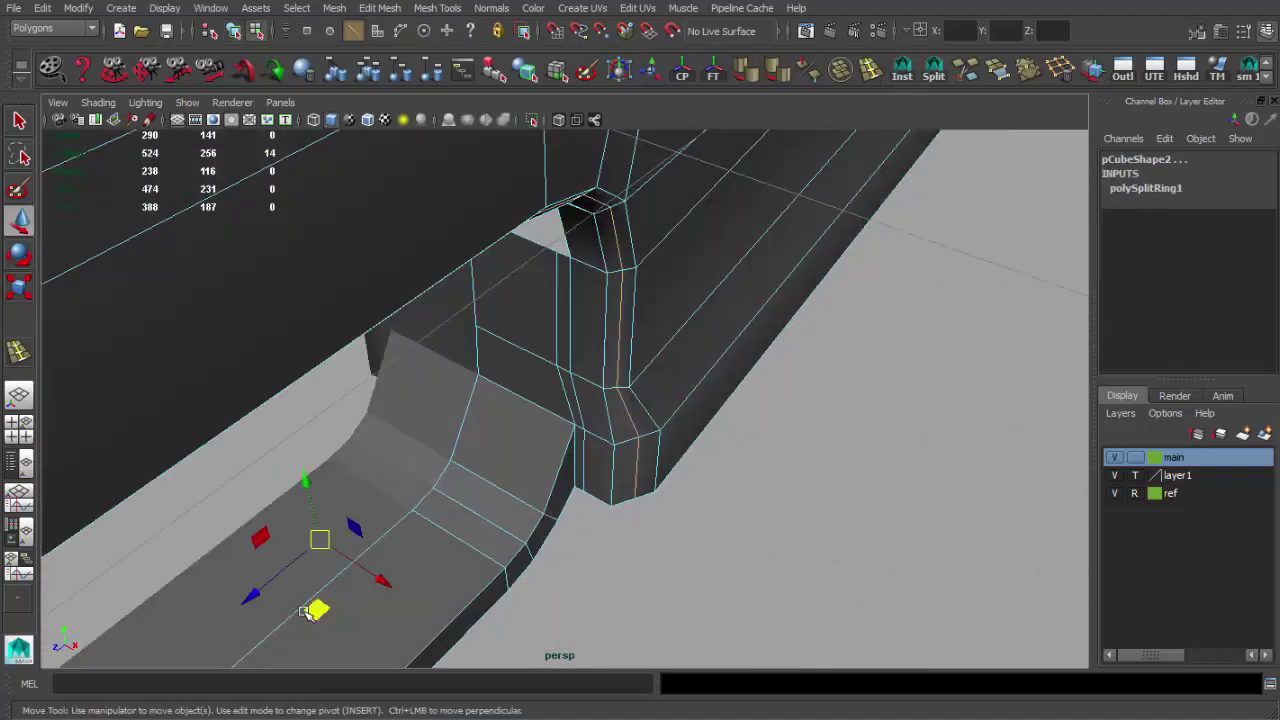
mouse_move(315, 611)
left_mouse_down("alt")
mouse_move(626, 486)
mouse_move(620, 543)
mouse_move(664, 454)
mouse_move(664, 417)
mouse_move(704, 449)
mouse_move(846, 131)
left_mouse_up("alt")
- Split a polygon on the guard's front corner with the Split Polygon Tool
key("F8")
key("q")
scroll(820, 101, "up", 2)
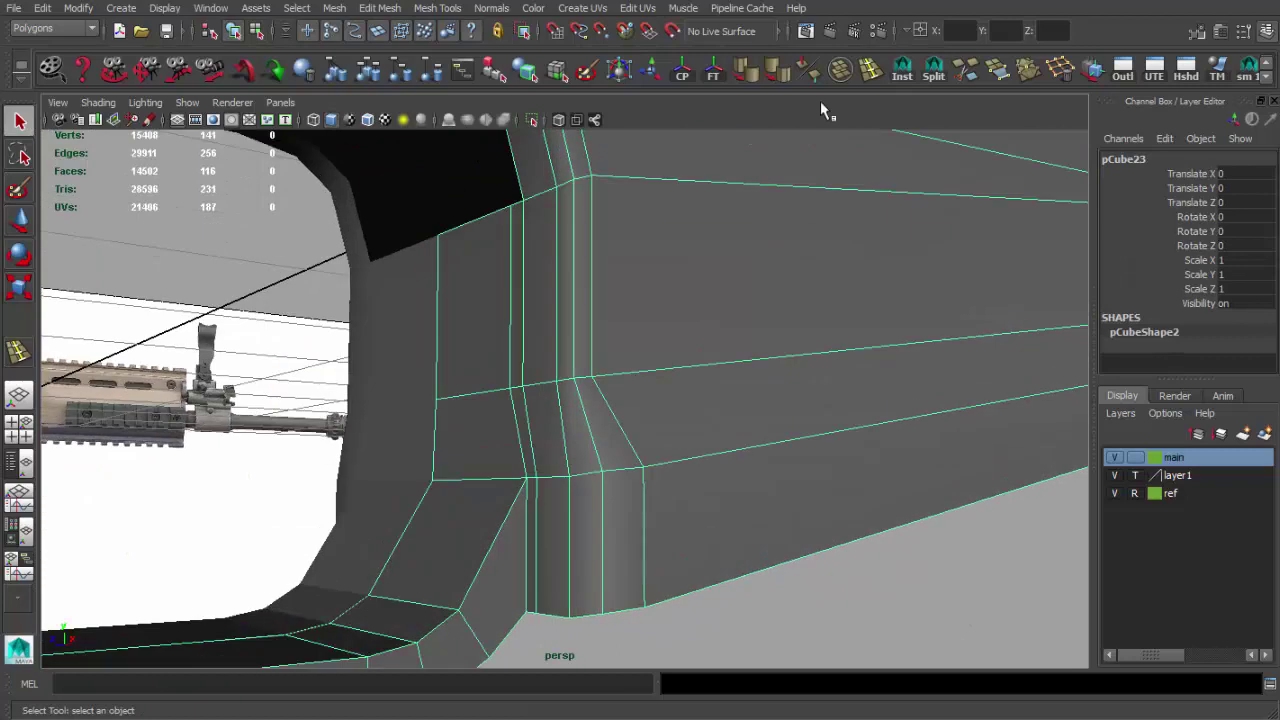
left_click(916, 76)
left_click(933, 68)
key("q")
mouse_move(593, 500)
left_mouse_down("alt")
mouse_move(737, 466)
mouse_move(627, 432)
mouse_move(700, 420)
mouse_move(551, 434)
mouse_move(631, 420)
left_mouse_up("alt")
- Merge the stray vertices at the guard's front corner
key("q")
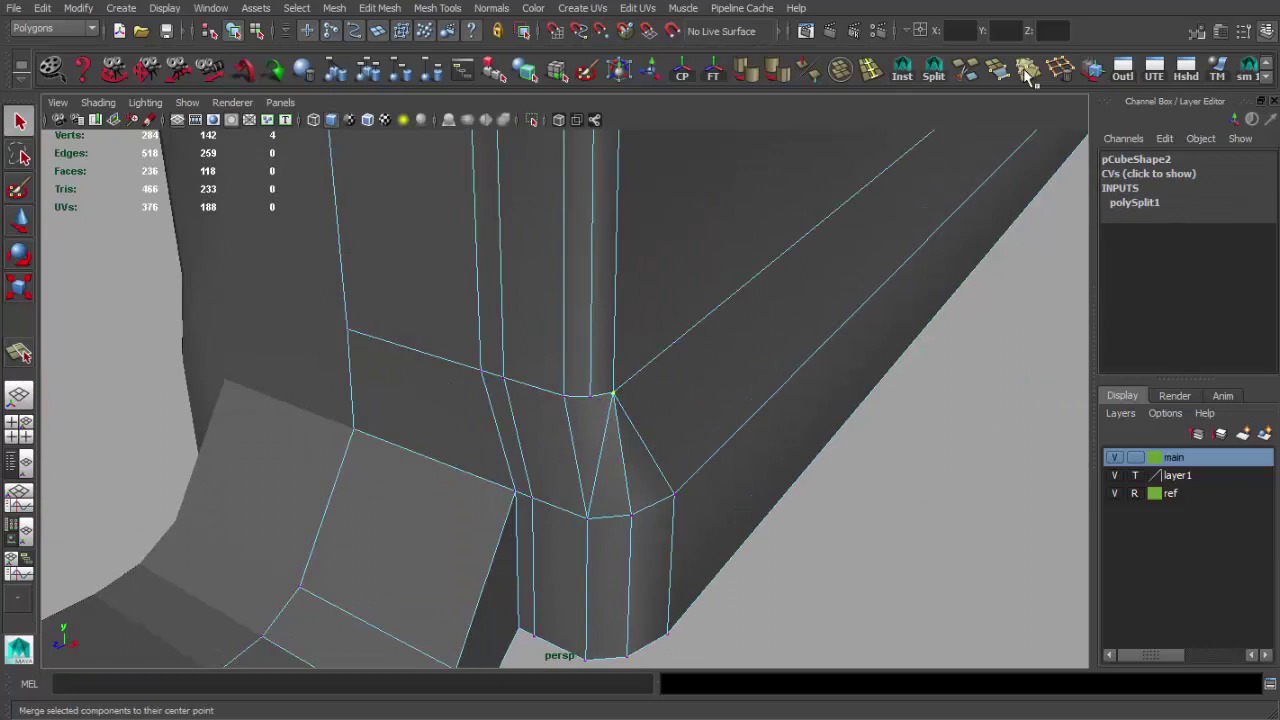
left_click(1030, 78)
mouse_move(623, 357)
left_mouse_down("alt")
mouse_move(837, 177)
mouse_move(523, 451)
mouse_move(920, 80)
left_mouse_up("alt")
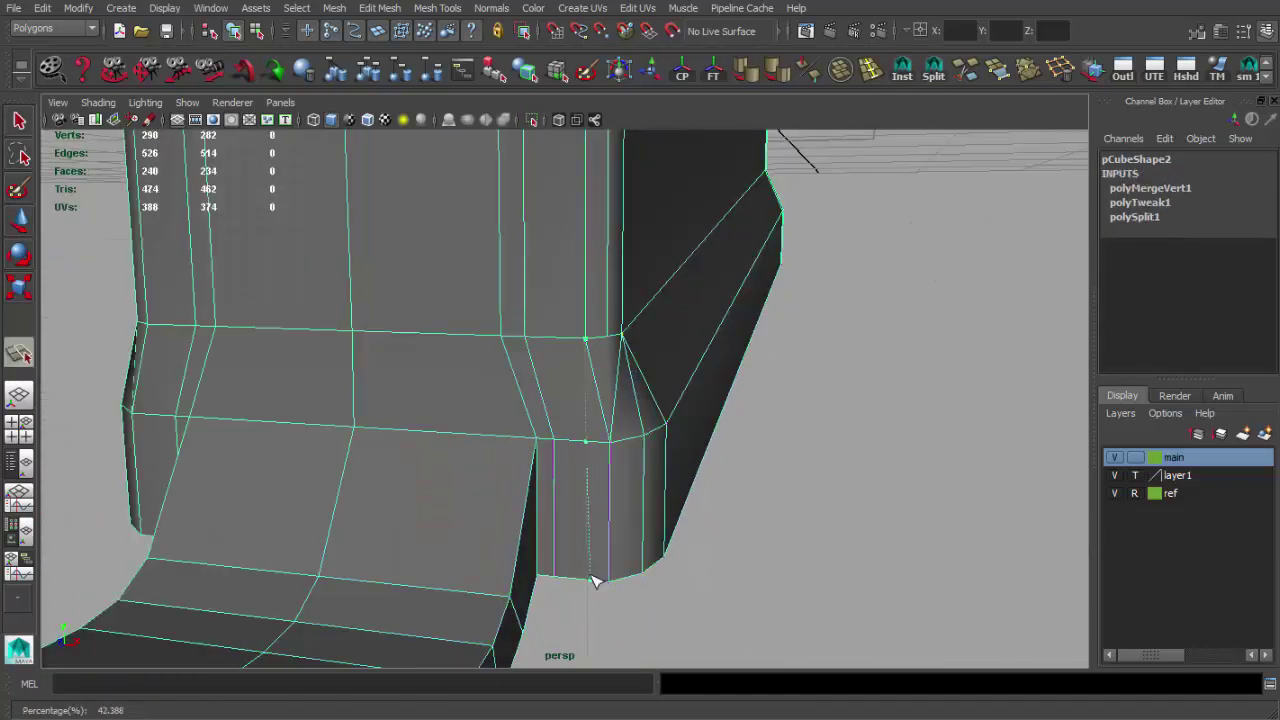
mouse_move(604, 393)
left_mouse_down("alt")
mouse_move(669, 414)
mouse_move(640, 429)
mouse_move(803, 563)
left_mouse_up("alt")
right_click(597, 386, "shift")
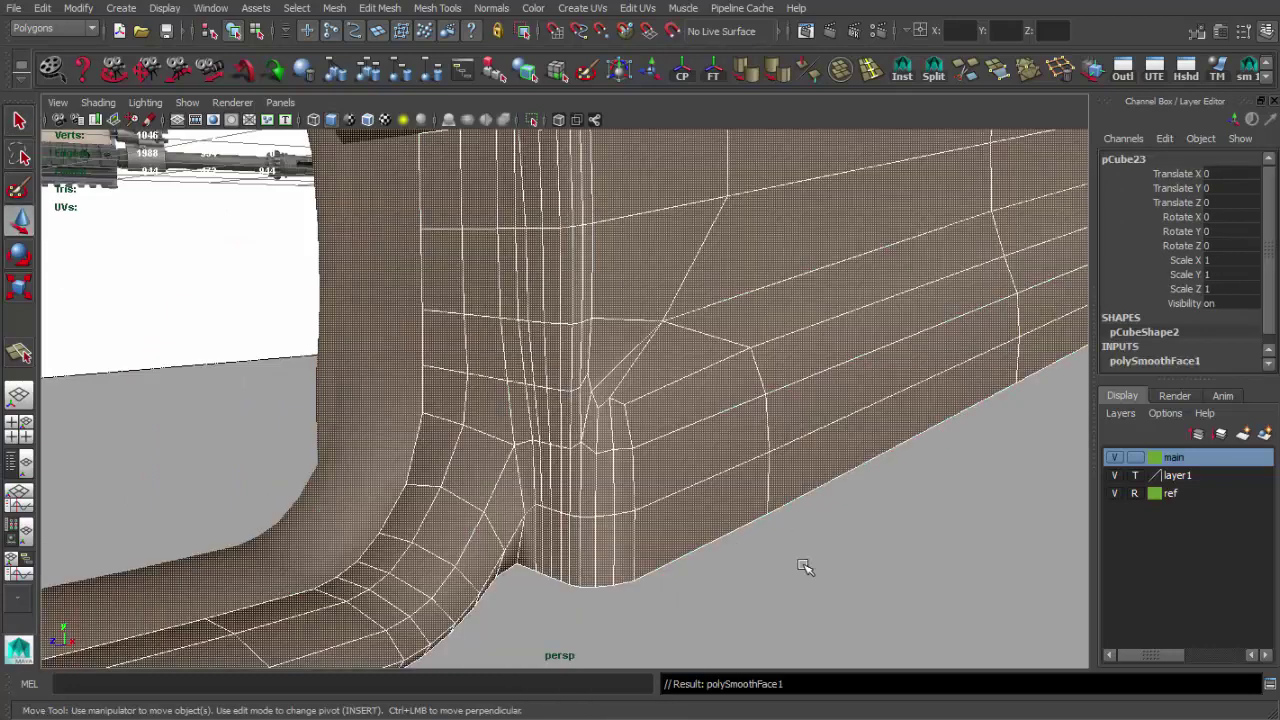
- Split polygons at the guard corner and merge the stray vertices there
right_click_drag(803, 563, 623, 457, "alt")
left_click_drag(623, 457, 689, 437, "alt")
mouse_move(689, 437)
right_mouse_down("alt")
mouse_move(723, 475)
mouse_move(533, 400)
right_mouse_up("alt")
mouse_move(888, 367)
left_mouse_down("alt")
mouse_move(674, 528)
mouse_move(666, 411)
mouse_move(583, 457)
mouse_move(558, 565)
mouse_move(466, 471)
mouse_move(529, 451)
mouse_move(663, 451)
left_mouse_up("alt")
key("q")
key("F8")
left_click(933, 70)
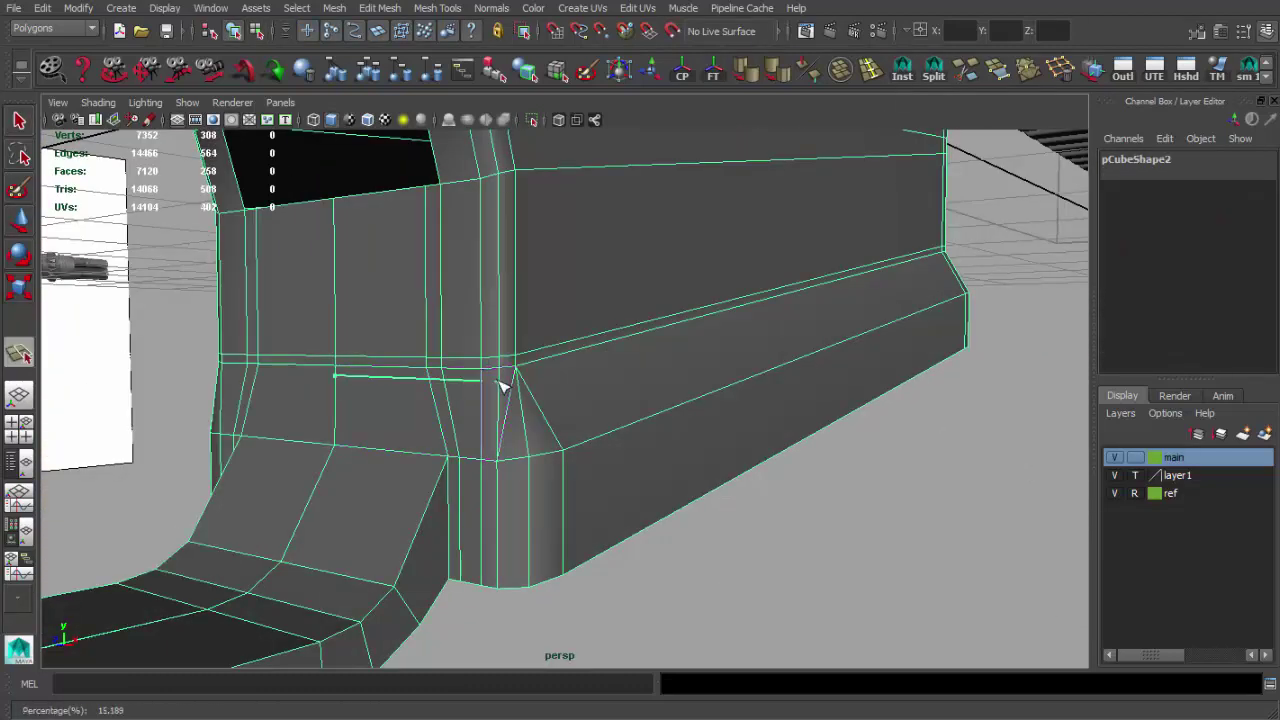
scroll(503, 385, "up", 3)
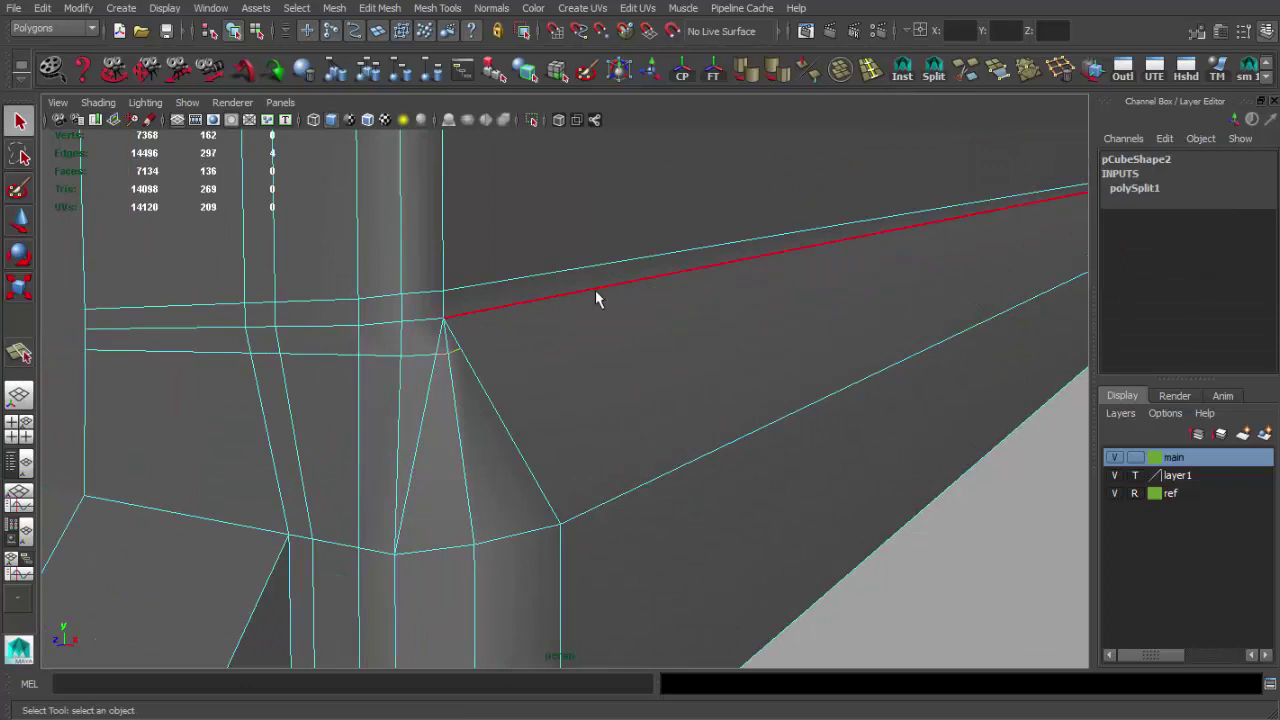
left_click(1028, 70)
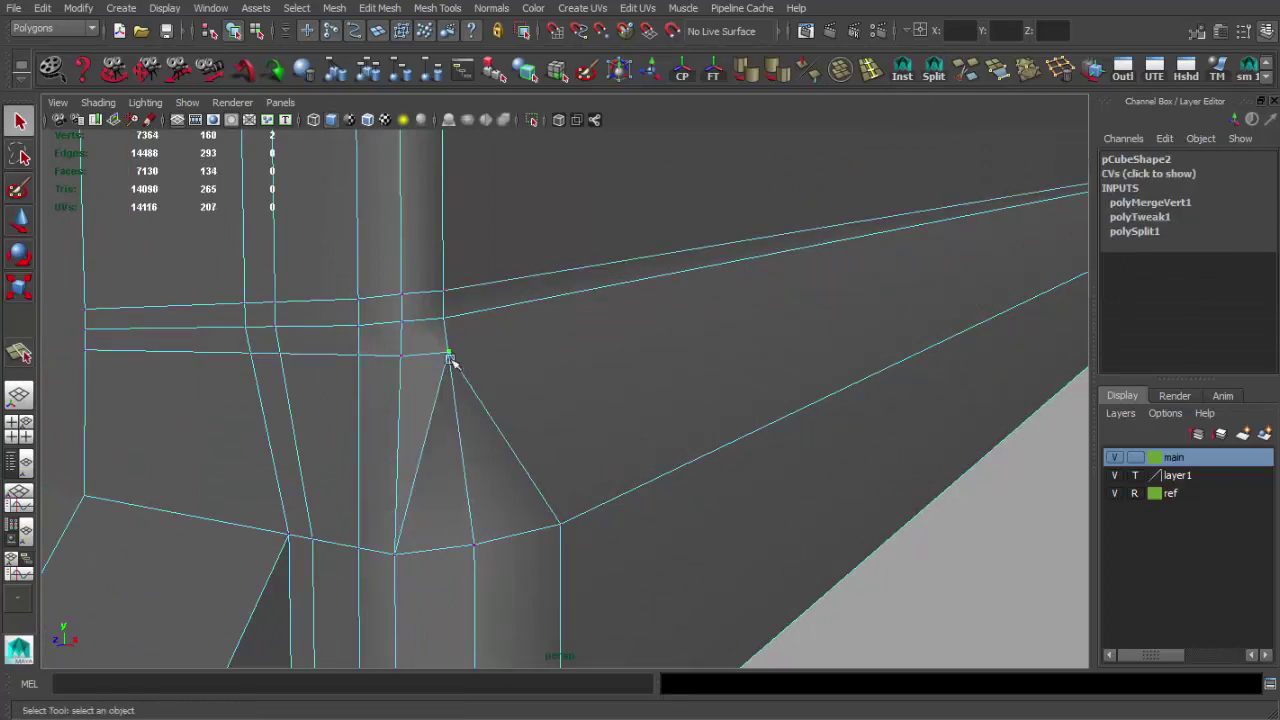
- Continue splitting polygons around the box corner at the bar end
key("y")
scroll(508, 360, "down", 5)
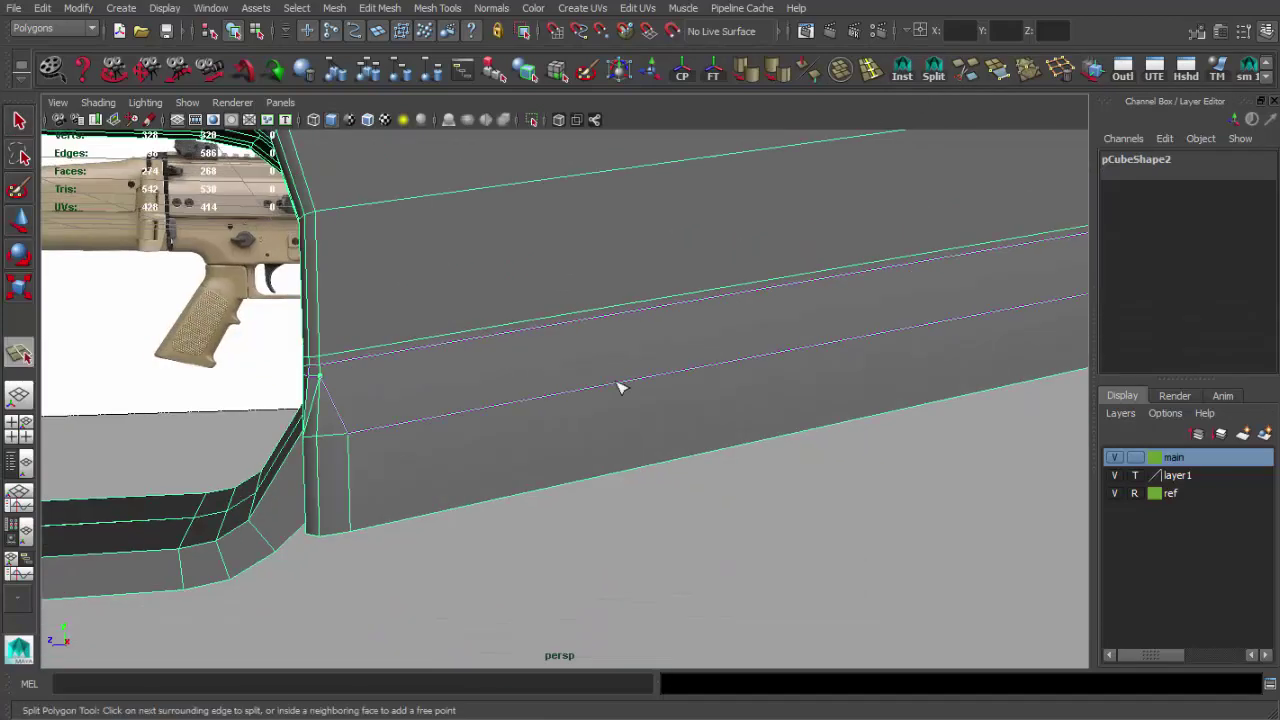
scroll(614, 388, "up", 1)
scroll(611, 389, "up", 2)
left_click_drag(855, 285, 624, 393, "alt")
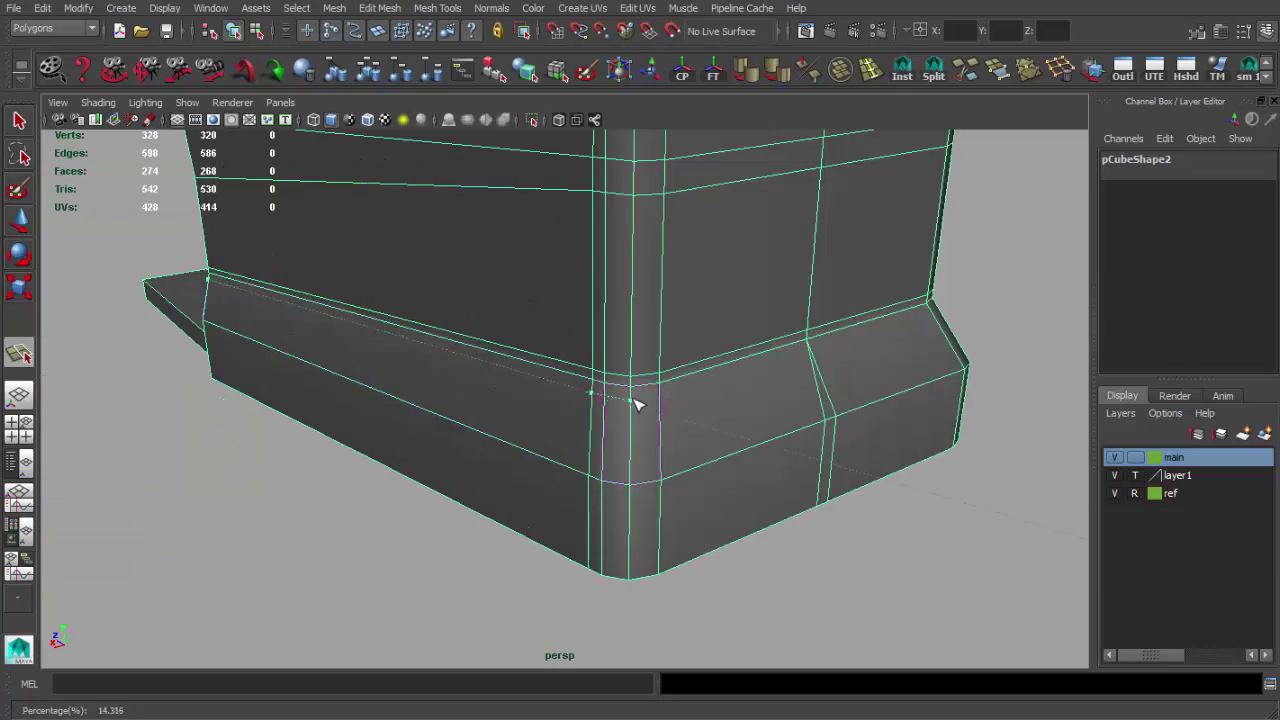
left_click_drag(665, 399, 734, 366, "alt")
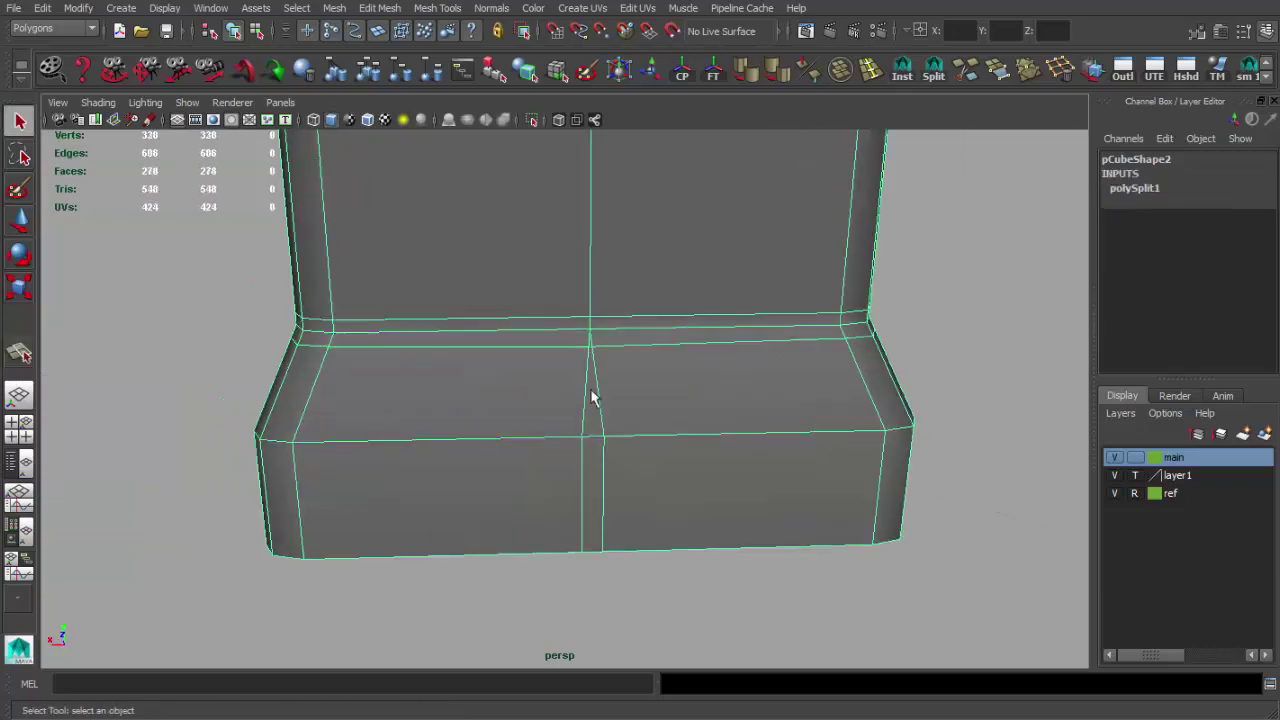
key("q")
right_click_drag(521, 497, 585, 391)
mouse_move(585, 391)
left_mouse_down("alt")
mouse_move(384, 437)
mouse_move(714, 411)
mouse_move(785, 117)
left_mouse_up("alt")
- Add and commit a split edge running up the receiver's lower corner face
left_click(871, 69)
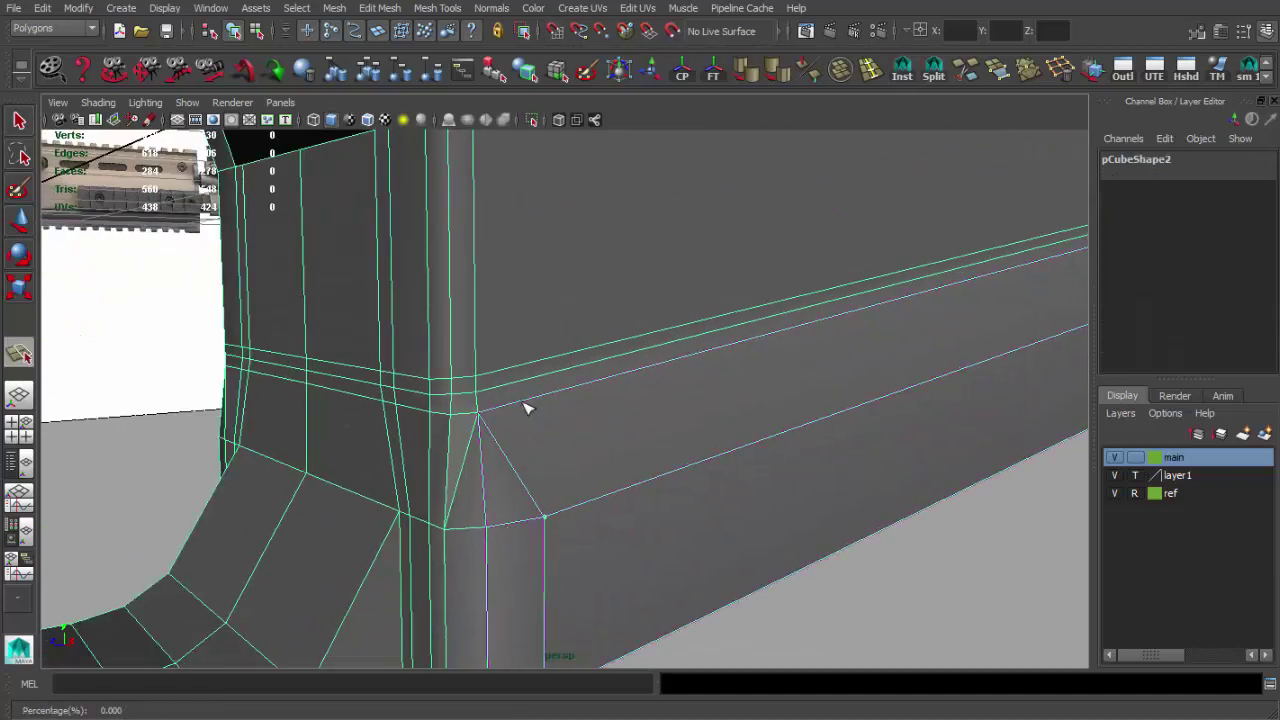
scroll(519, 370, "down", 5)
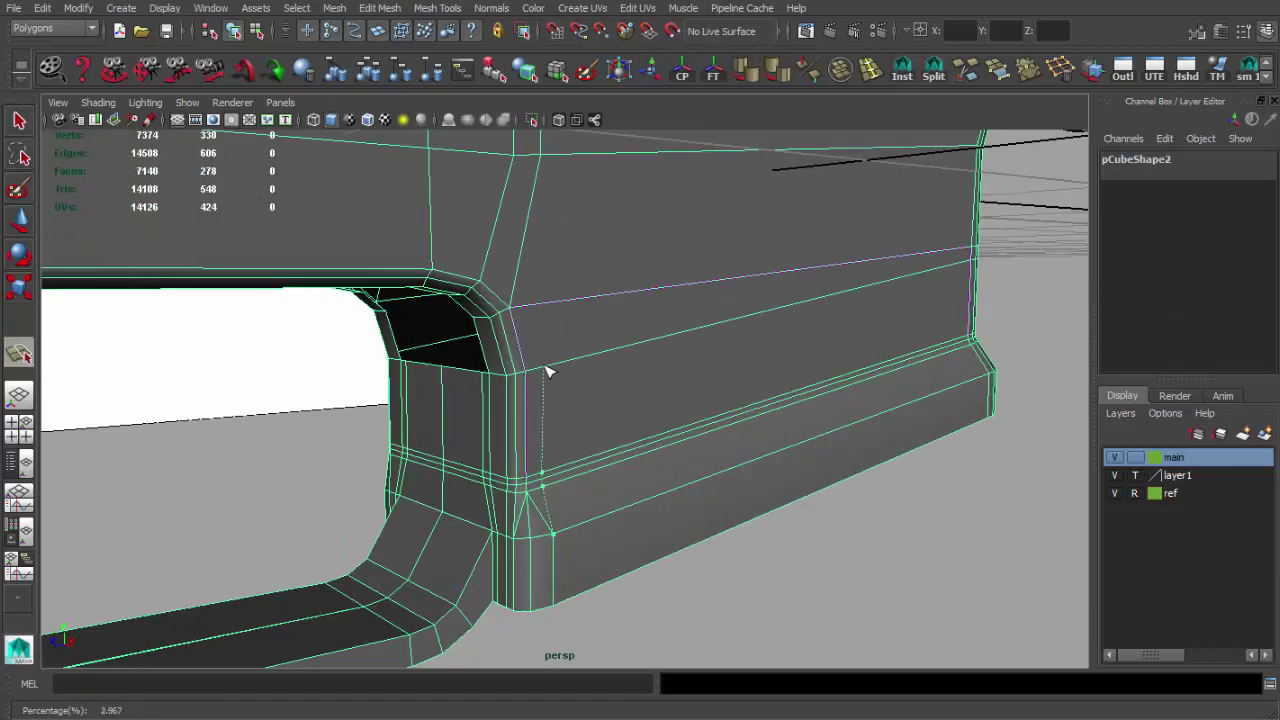
left_click(546, 370)
scroll(571, 434, "up", 3)
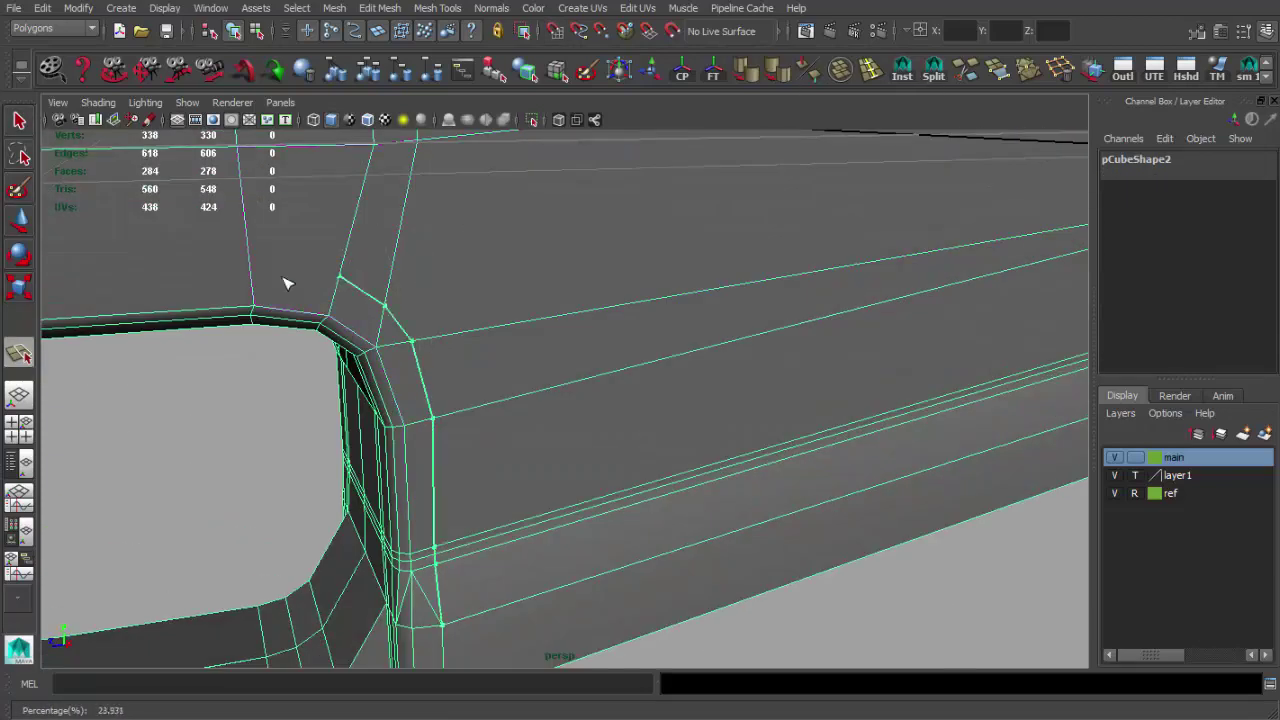
key("q")
scroll(500, 351, "down", 5)
scroll(600, 470, "up", 2)
left_click(605, 472)
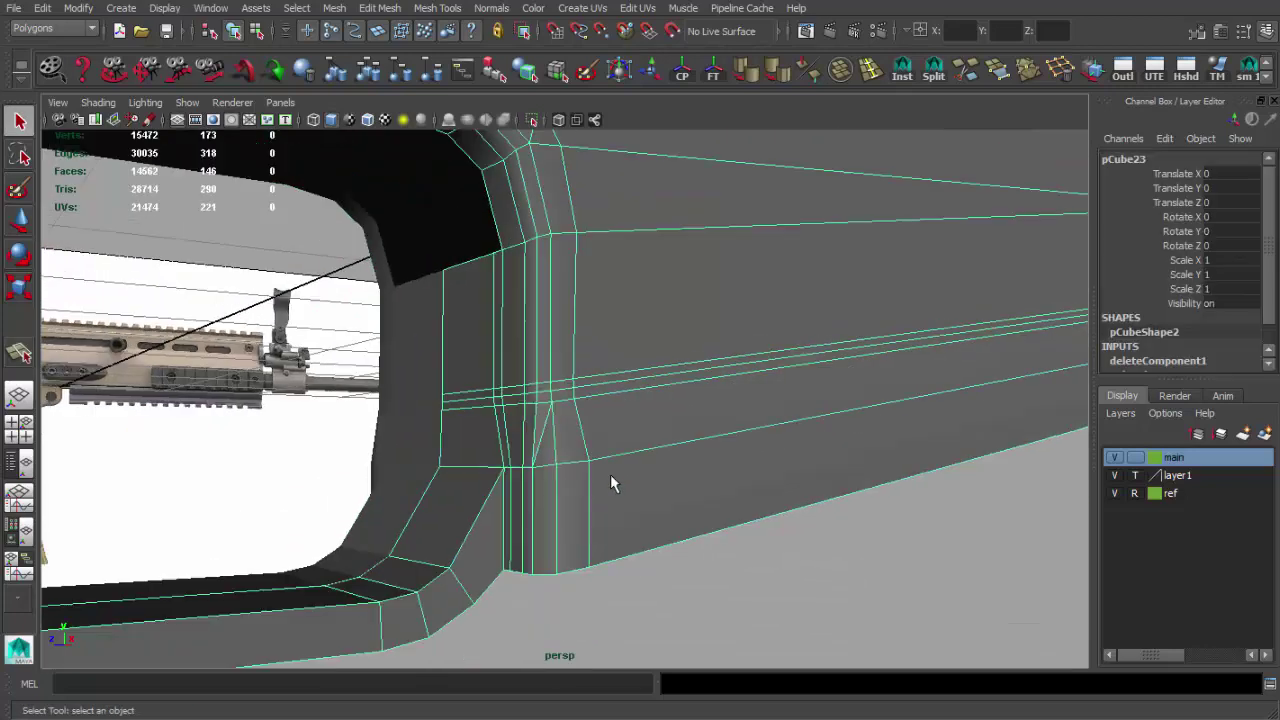
left_click_drag(651, 567, 634, 305, "alt")
- Delete the unwanted faces picked in wireframe, then return to shaded display
key("4")
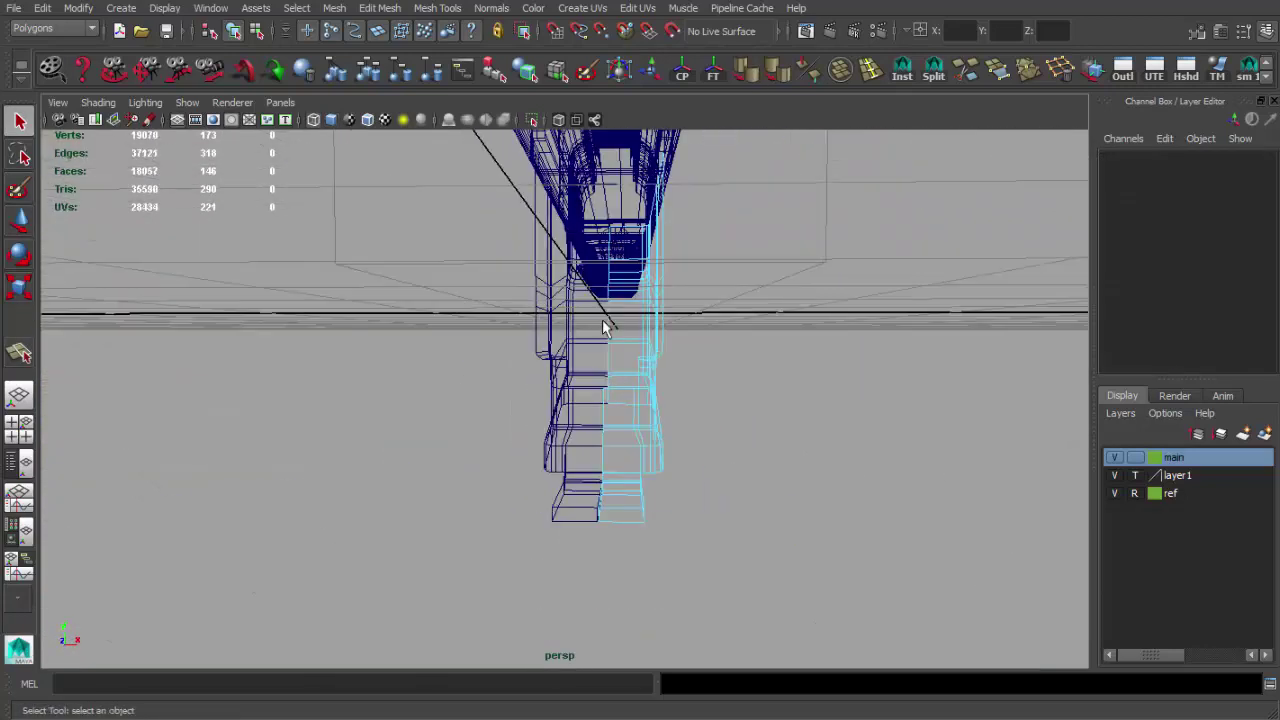
key("Delete")
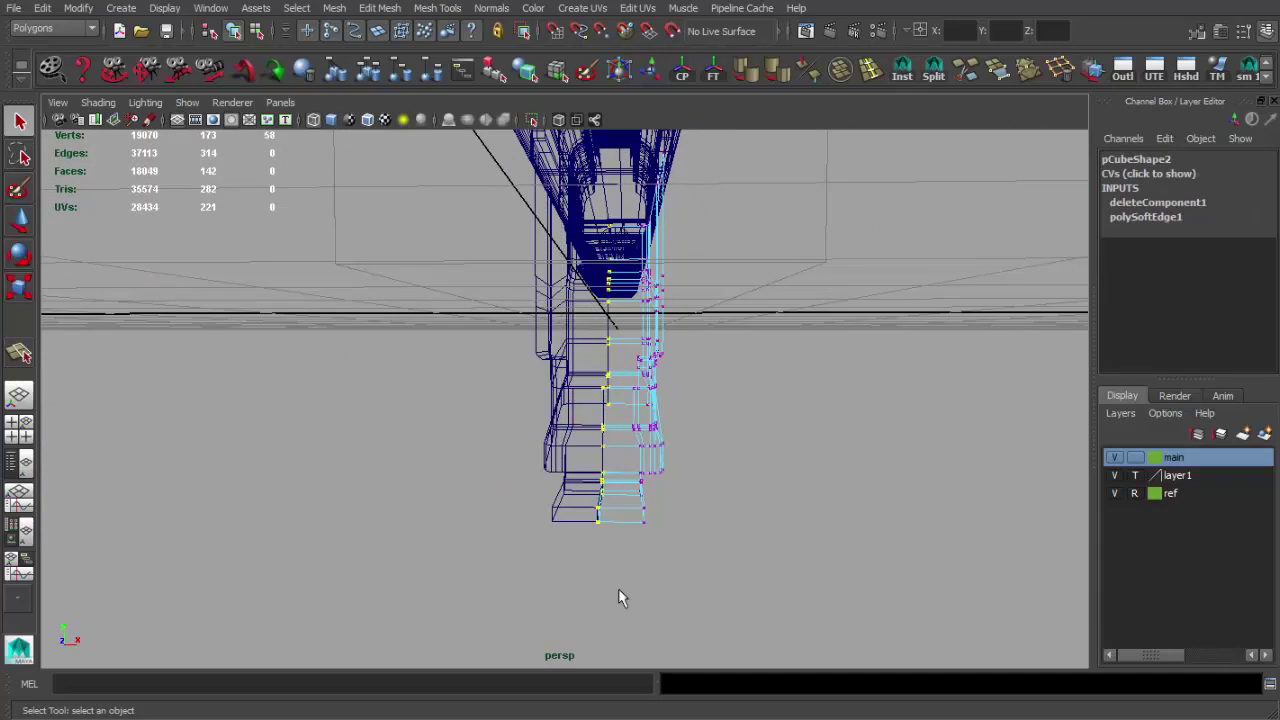
left_click_drag(697, 342, 580, 428, "alt")
key("5")
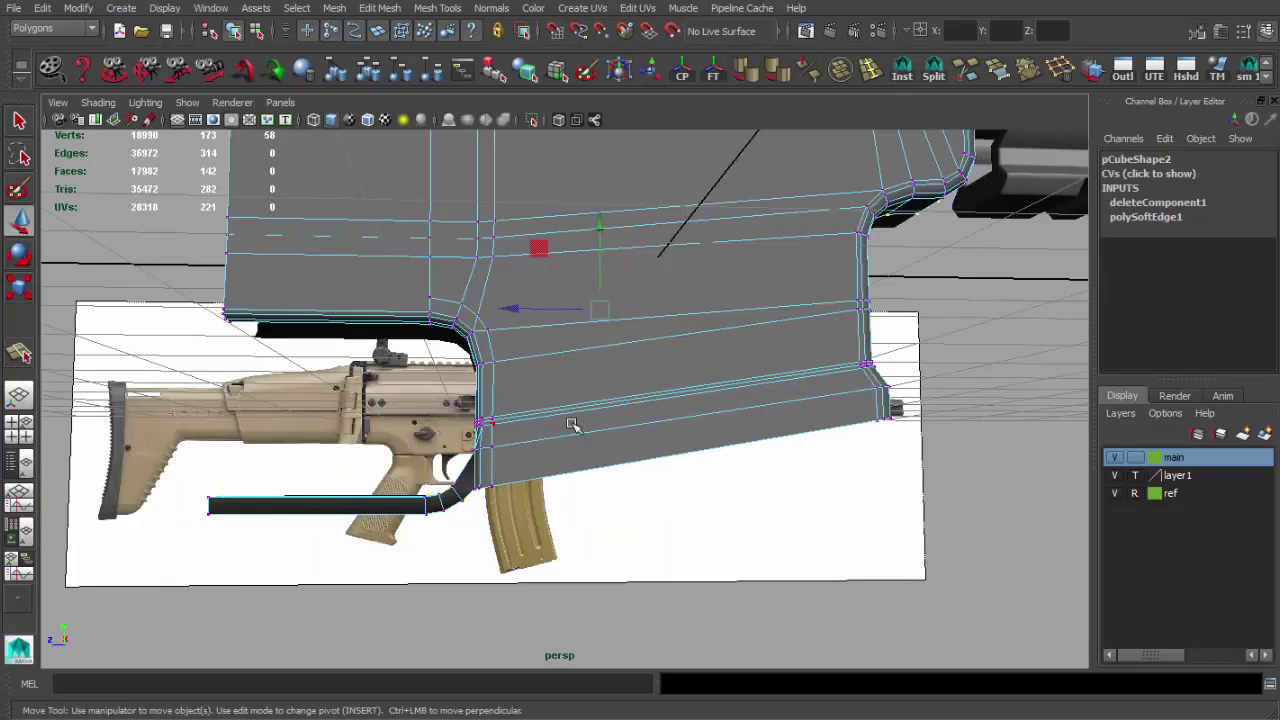
key("q")
scroll(560, 420, "up", 3)
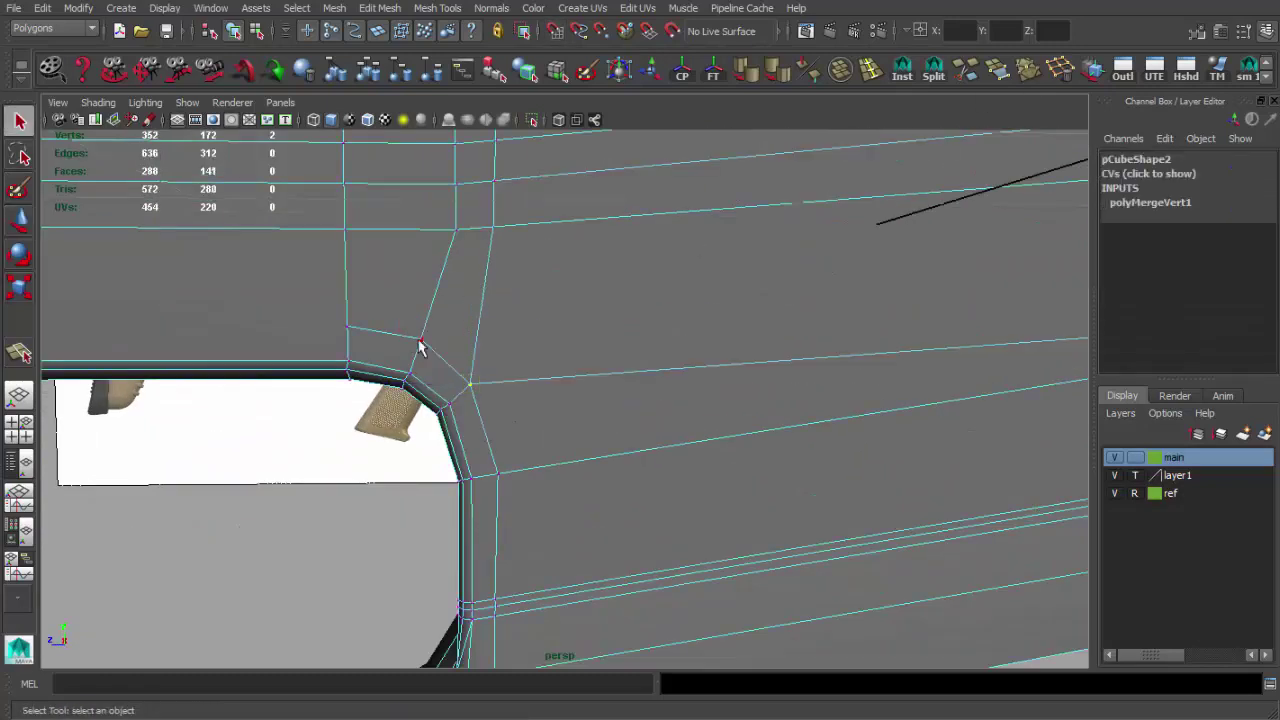
scroll(514, 371, "down", 3)
key("F8")
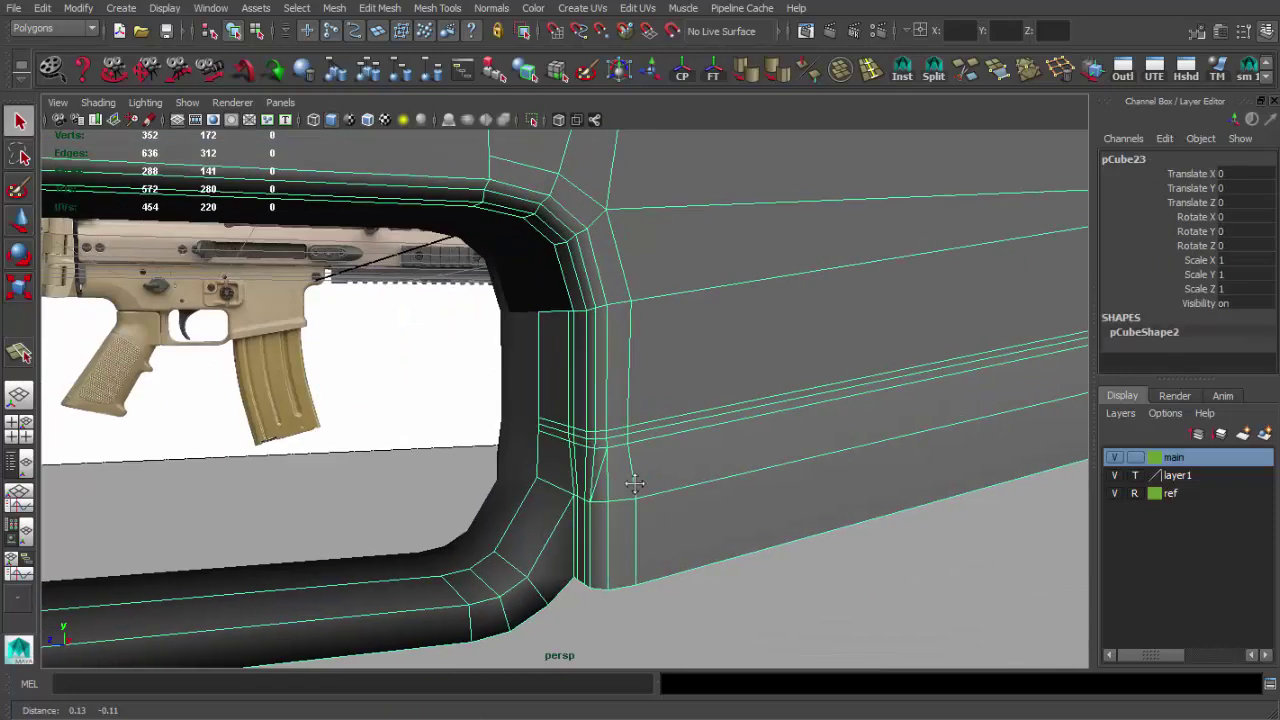
key("q")
mouse_move(566, 429)
left_mouse_down("alt")
mouse_move(612, 476)
mouse_move(395, 513)
left_mouse_up("alt")
- Insert an edge loop around the stock's underside
key("F11")
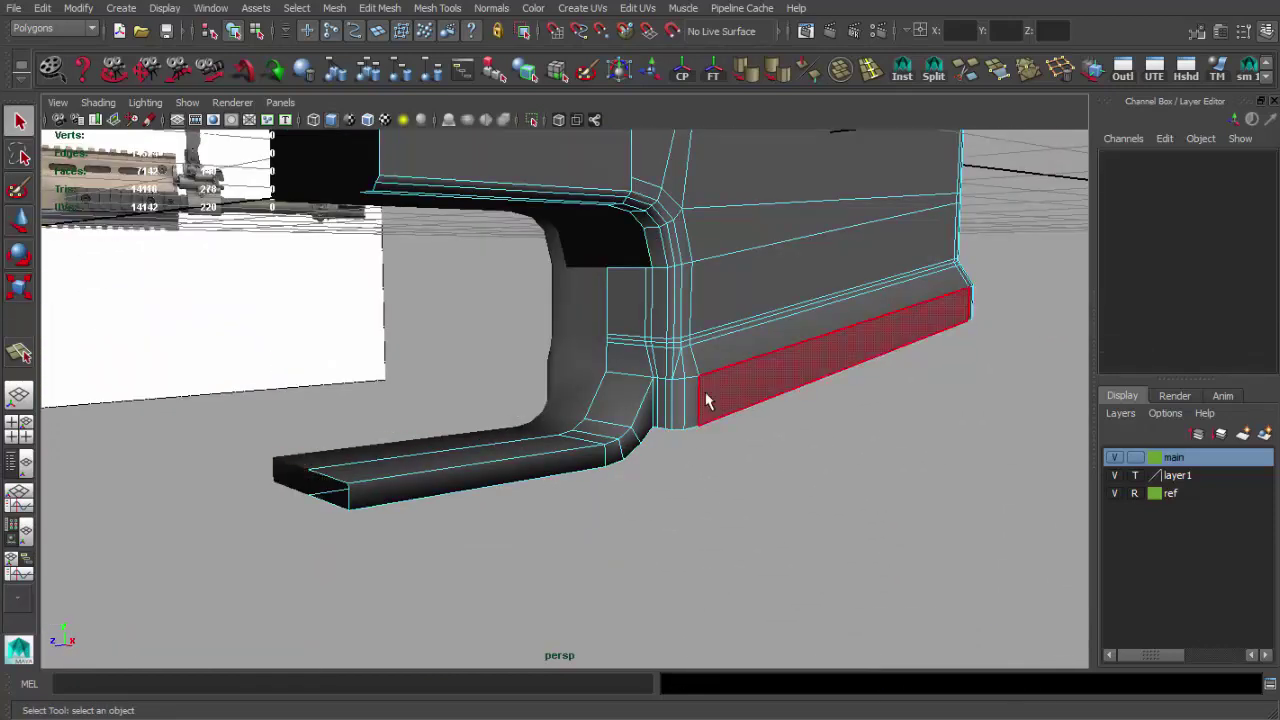
mouse_move(706, 401)
left_mouse_down("alt")
mouse_move(549, 466)
mouse_move(760, 449)
mouse_move(694, 374)
left_mouse_up("alt")
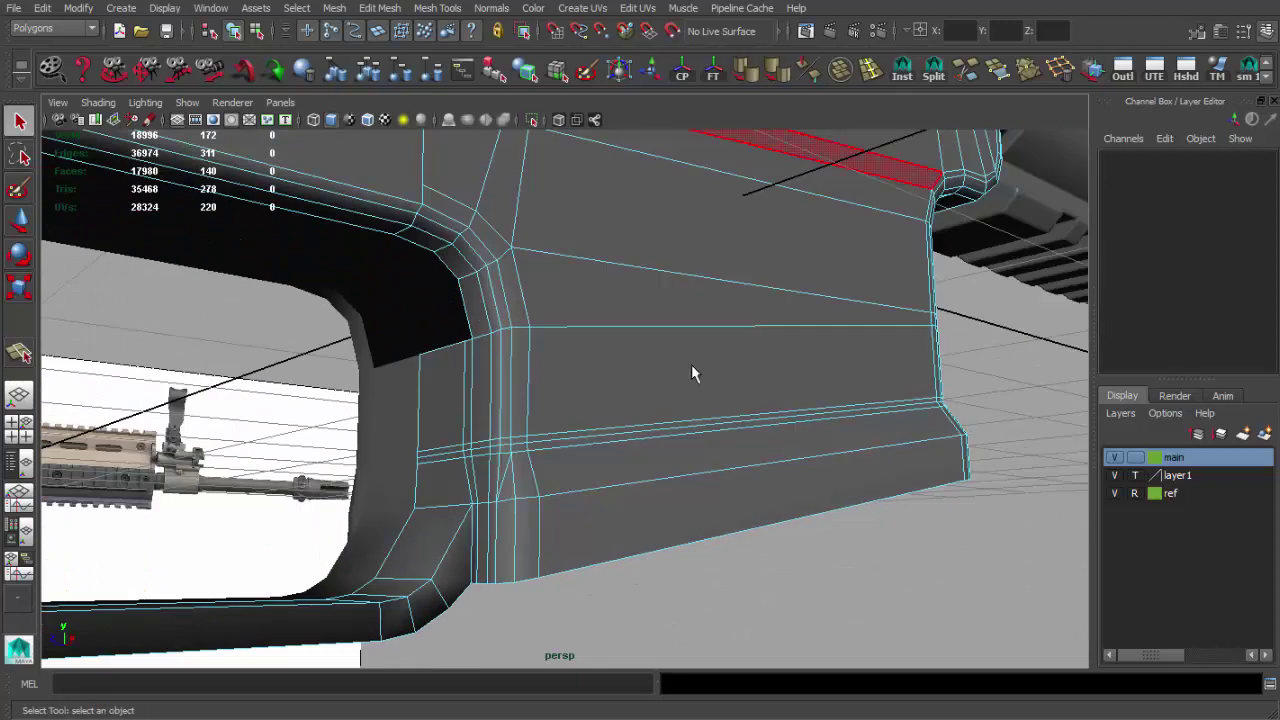
left_click(545, 512)
mouse_move(709, 514)
left_mouse_down("alt")
mouse_move(520, 514)
mouse_move(719, 484)
left_mouse_up("alt")
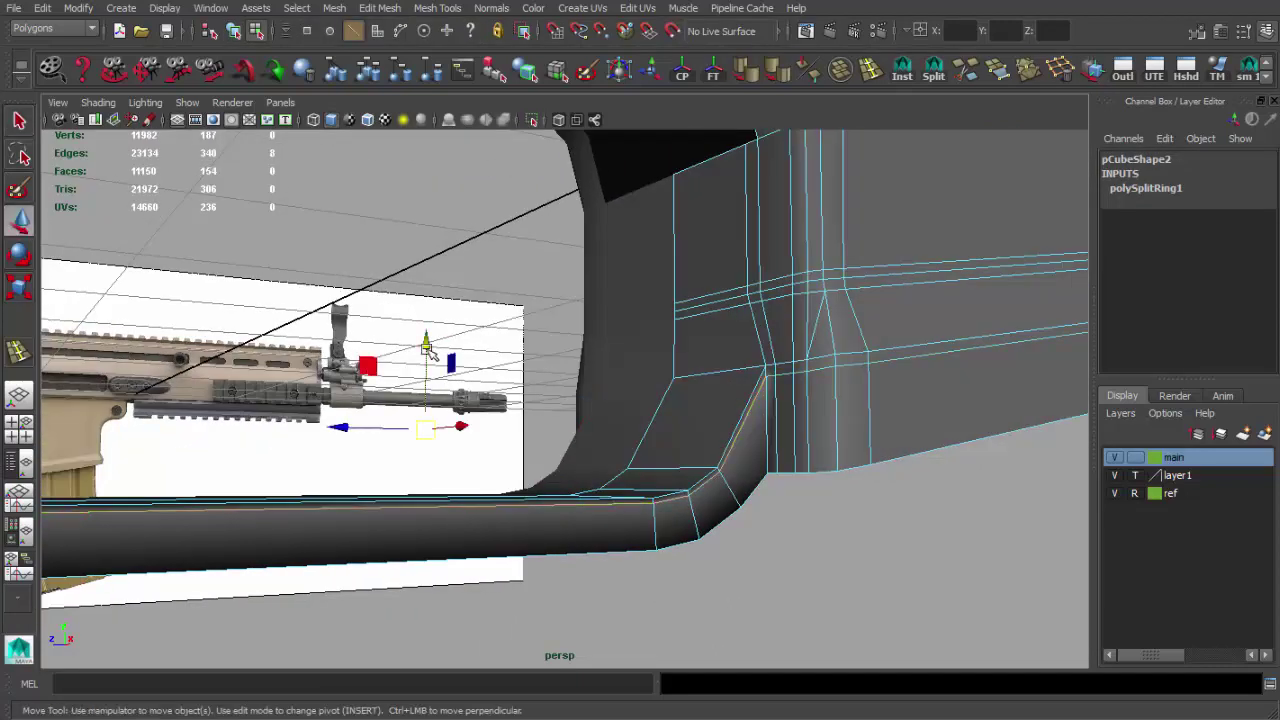
mouse_move(425, 355)
left_mouse_down("alt")
mouse_move(600, 434)
mouse_move(557, 409)
mouse_move(569, 449)
mouse_move(717, 390)
mouse_move(673, 385)
left_mouse_up("alt")
- Select the corner face strip and adjust it with scale and move
key("q")
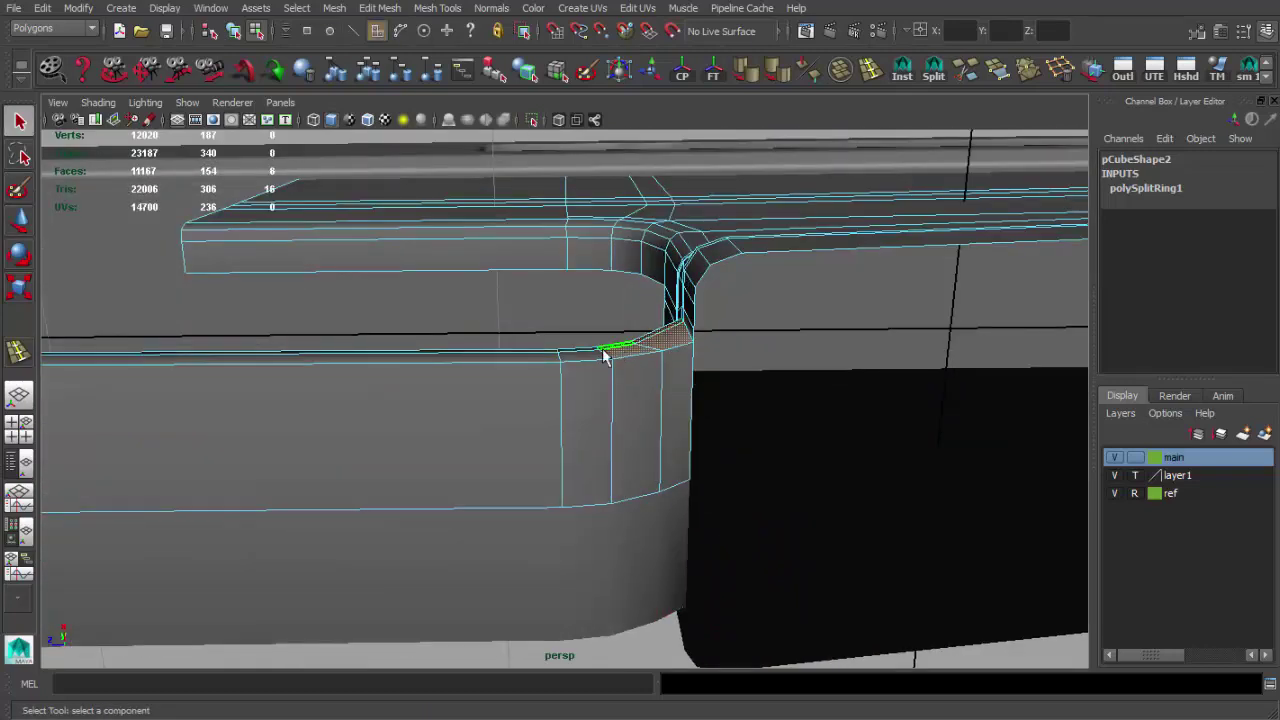
left_click(567, 358, "shift")
mouse_move(567, 358)
left_mouse_down("alt")
mouse_move(437, 477)
mouse_move(706, 614)
mouse_move(569, 490)
mouse_move(424, 430)
left_mouse_up("alt")
key("r")
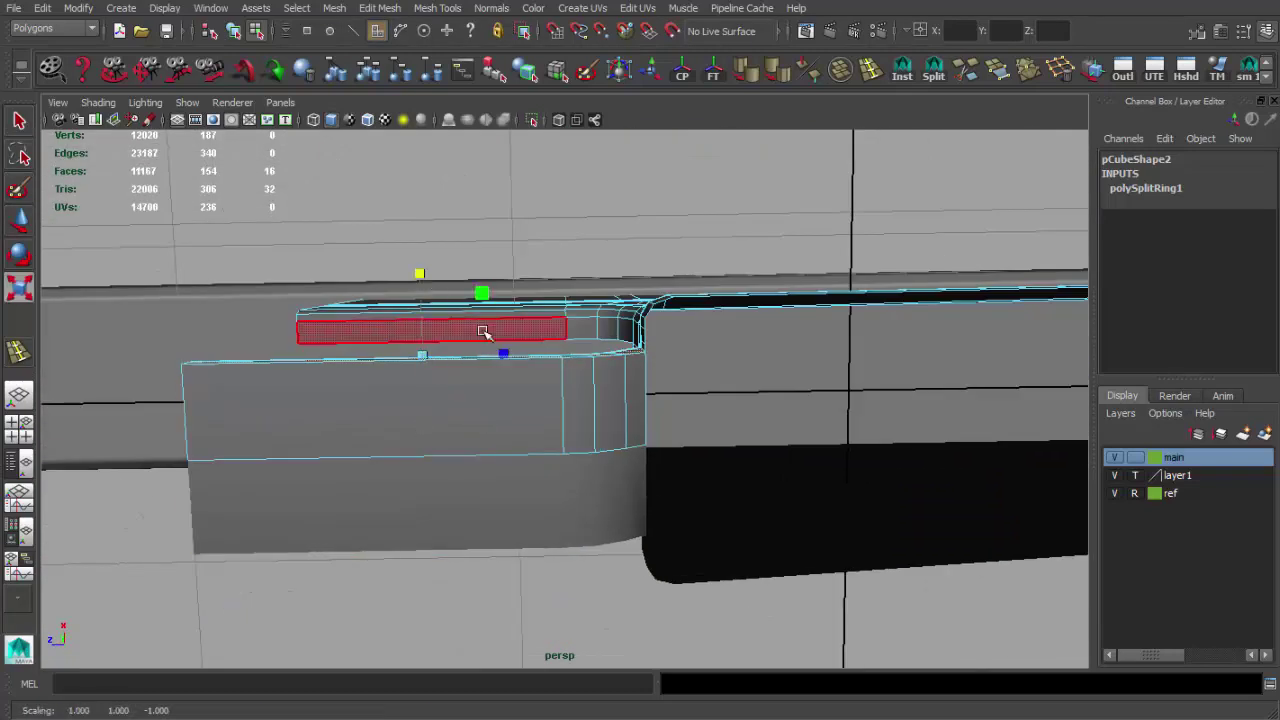
left_click_drag(483, 332, 791, 531, "alt")
key("w")
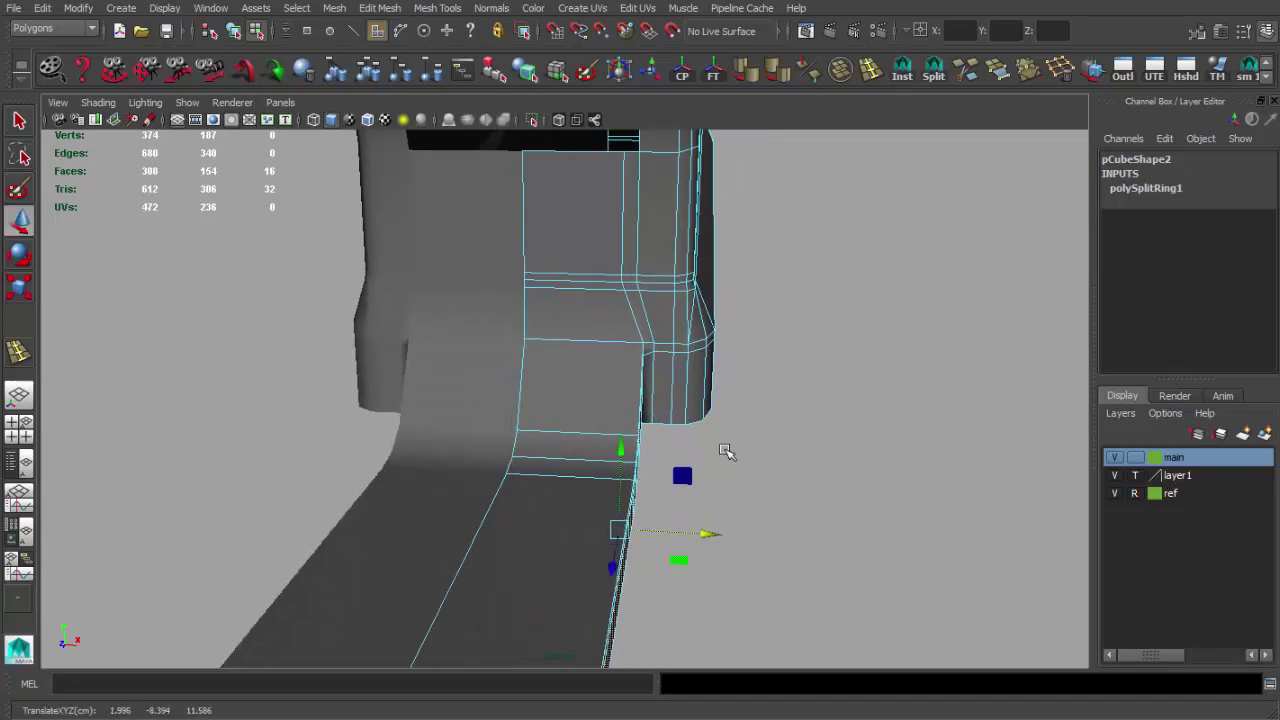
left_click_drag(725, 451, 624, 376, "alt")
key("q")
key("F9")
mouse_move(621, 276)
left_mouse_down("alt")
mouse_move(580, 323)
mouse_move(582, 382)
mouse_move(735, 511)
left_mouse_up("alt")
mouse_move(614, 379)
left_mouse_down("alt")
mouse_move(686, 471)
mouse_move(620, 406)
mouse_move(600, 414)
mouse_move(640, 358)
mouse_move(537, 366)
mouse_move(623, 391)
left_mouse_up("alt")
- Delete the stray corner face and the adjacent two-face strip
key("q")
key("F11")
left_click(614, 445)
key("Delete")
left_click(640, 358)
left_click(603, 315)
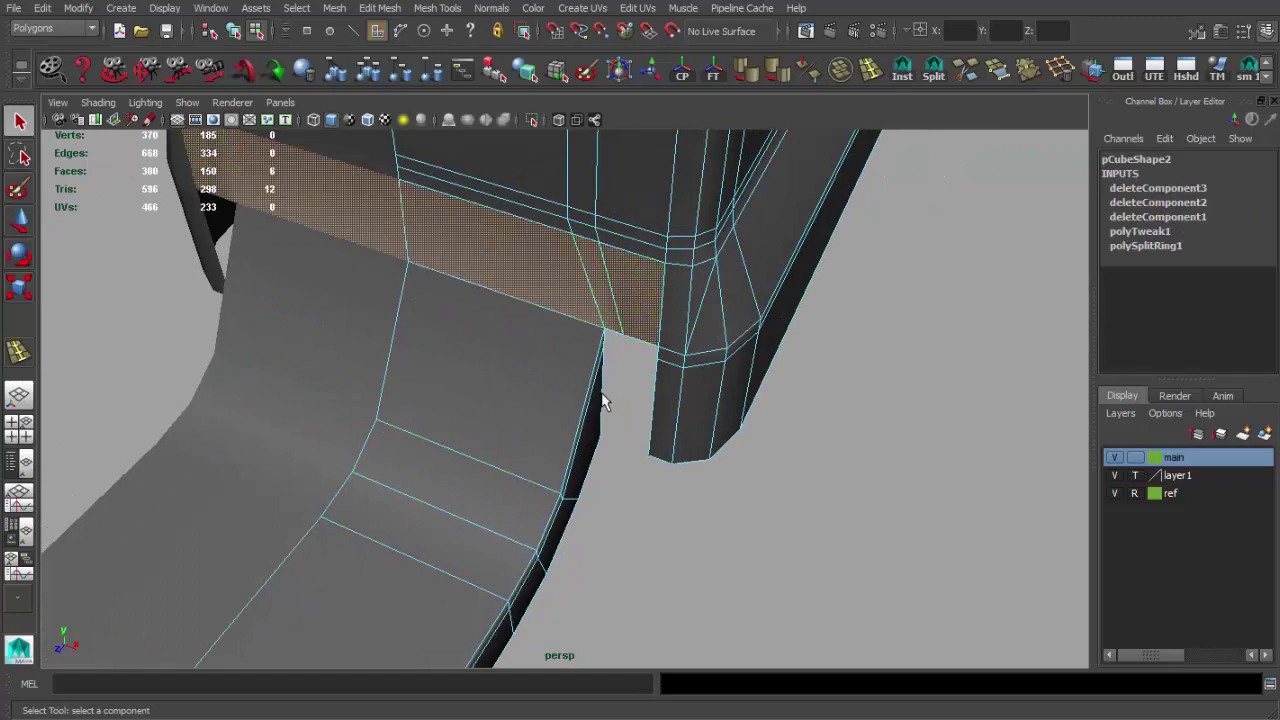
key("Delete")
- Merge the loose corner vertices, add an edge loop across the trigger guard, and reposition a vertex
key("w")
mouse_move(620, 457)
left_mouse_down("alt")
mouse_move(677, 428)
mouse_move(471, 314)
mouse_move(647, 509)
left_mouse_up("alt")
key("q")
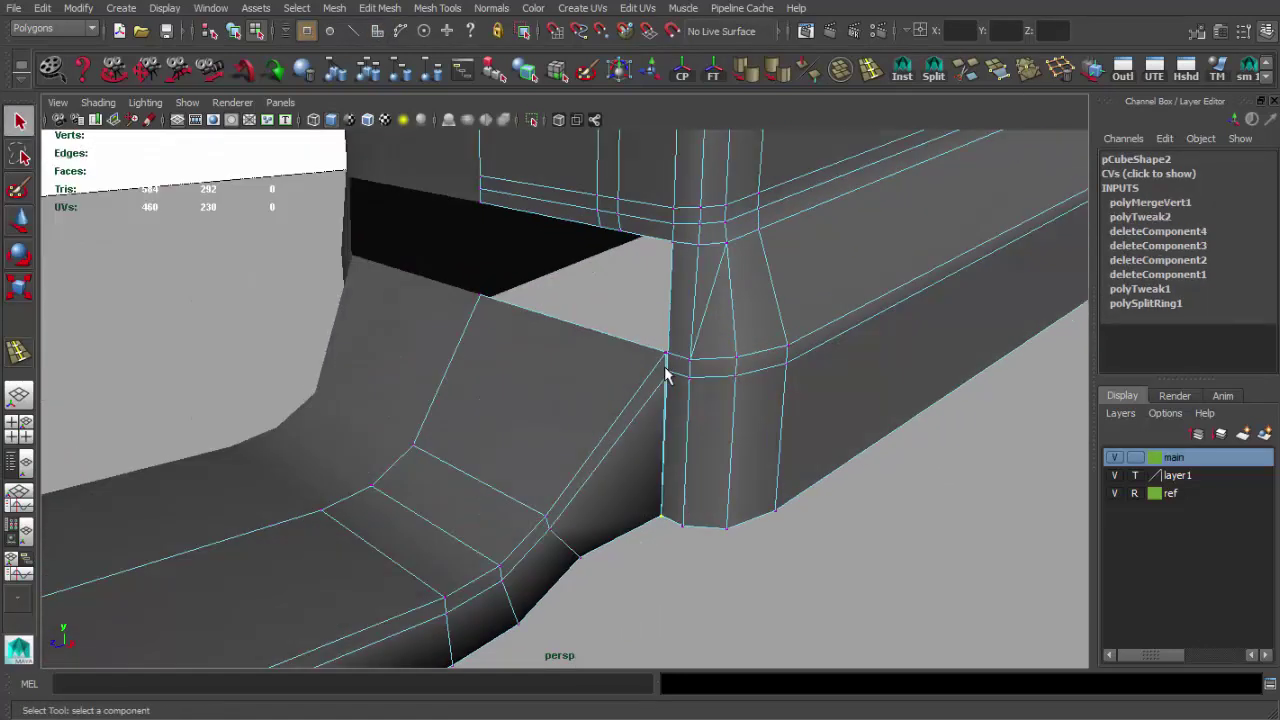
left_click(663, 355)
left_click(623, 415)
left_click_drag(623, 415, 623, 443, "alt")
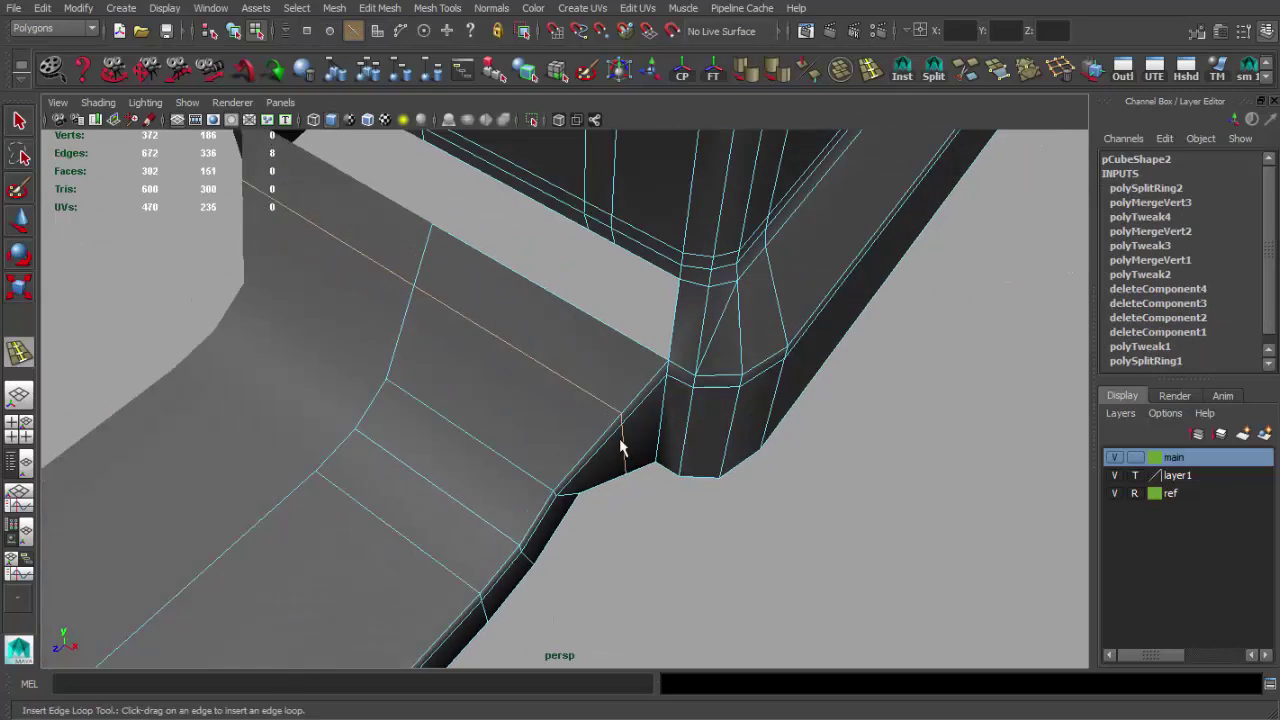
key("w")
mouse_move(634, 509)
left_mouse_down("alt")
mouse_move(686, 451)
mouse_move(601, 509)
mouse_move(663, 517)
mouse_move(766, 580)
mouse_move(711, 458)
mouse_move(729, 349)
mouse_move(518, 316)
mouse_move(594, 229)
mouse_move(480, 400)
mouse_move(486, 463)
mouse_move(657, 500)
mouse_move(618, 512)
mouse_move(623, 420)
left_mouse_up("alt")
key("q")
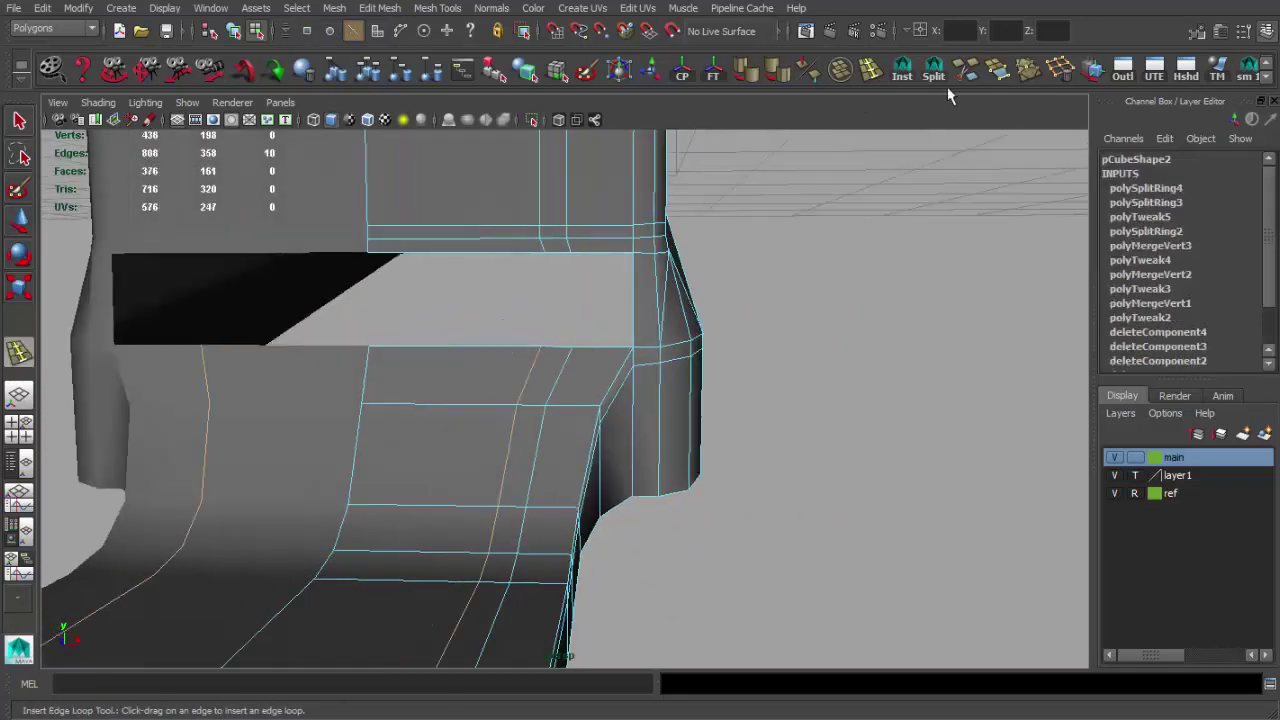
left_click(990, 76)
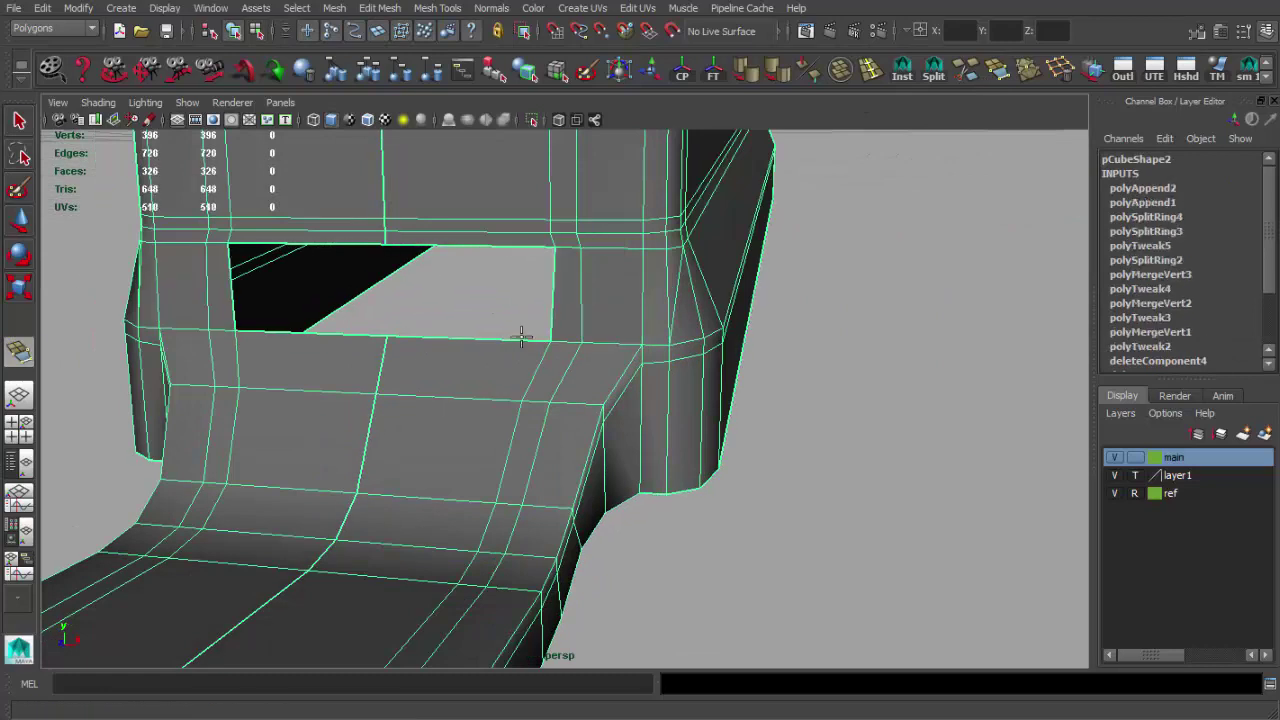
- Commit the appended face closing the gap beside the trigger guard
key("Return")
mouse_move(506, 248)
left_mouse_down("alt")
mouse_move(666, 586)
mouse_move(557, 480)
mouse_move(563, 457)
left_mouse_up("alt")
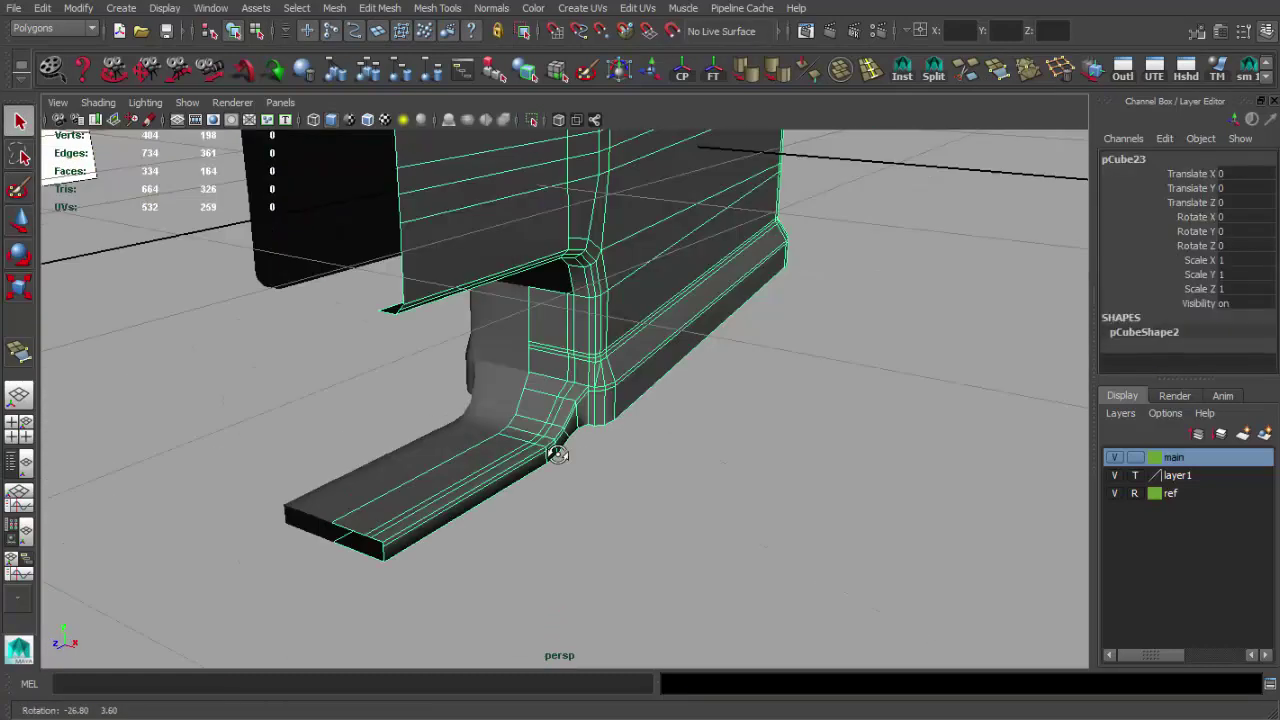
right_click_drag(563, 457, 717, 507, "alt")
key("space")
key("space")
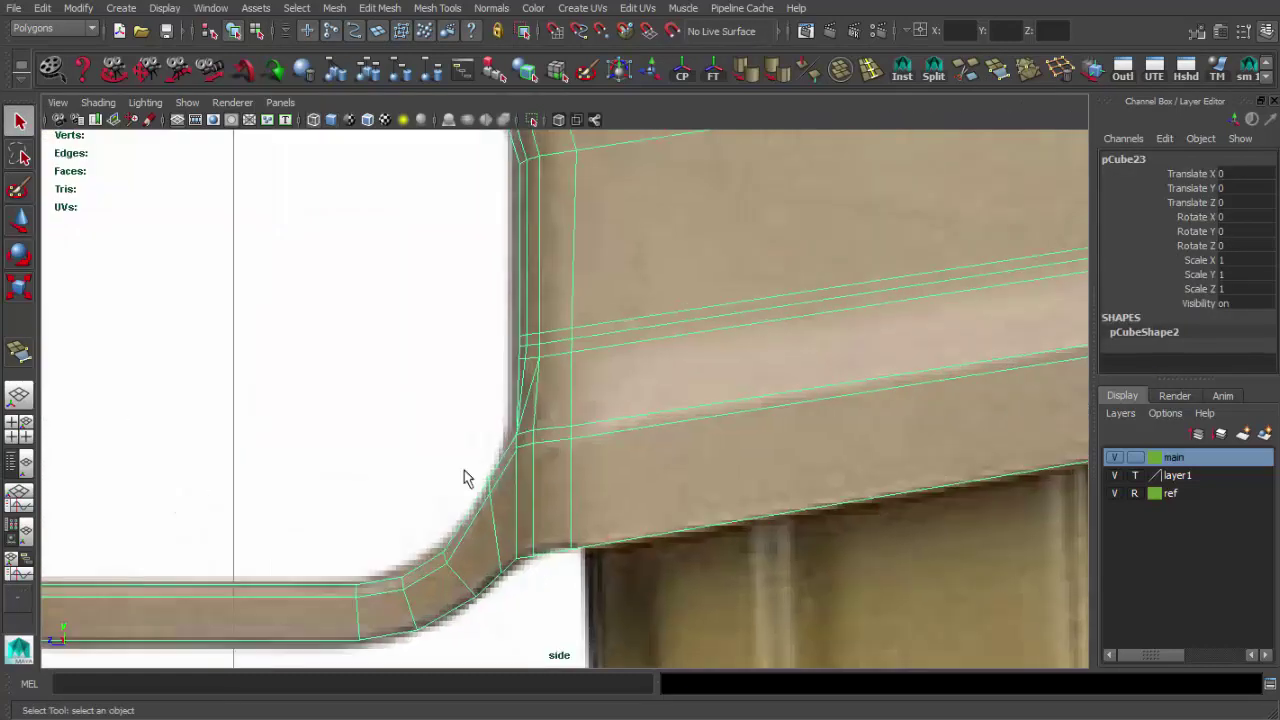
key("w")
scroll(508, 450, "down", 3)
key("space")
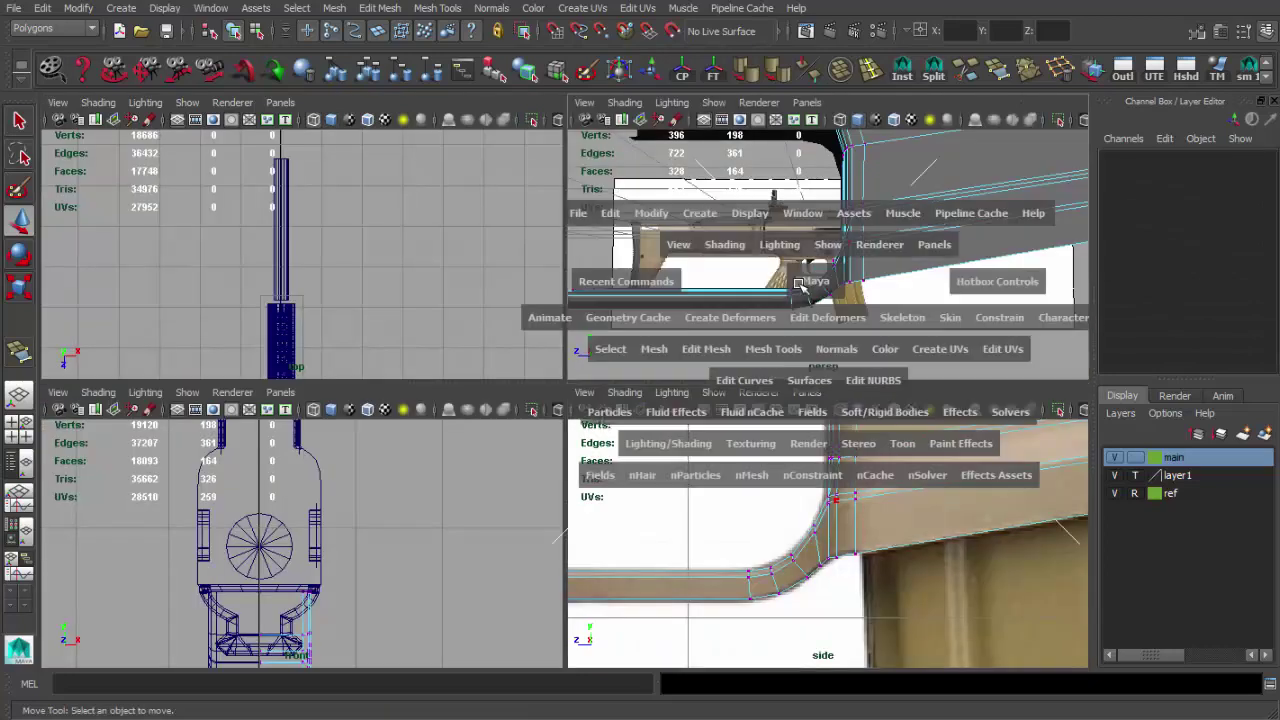
key("q")
- Add a split edge along the lip above the magazine-well opening
left_click(557, 460)
left_click(557, 460)
left_click_drag(557, 460, 563, 488, "alt")
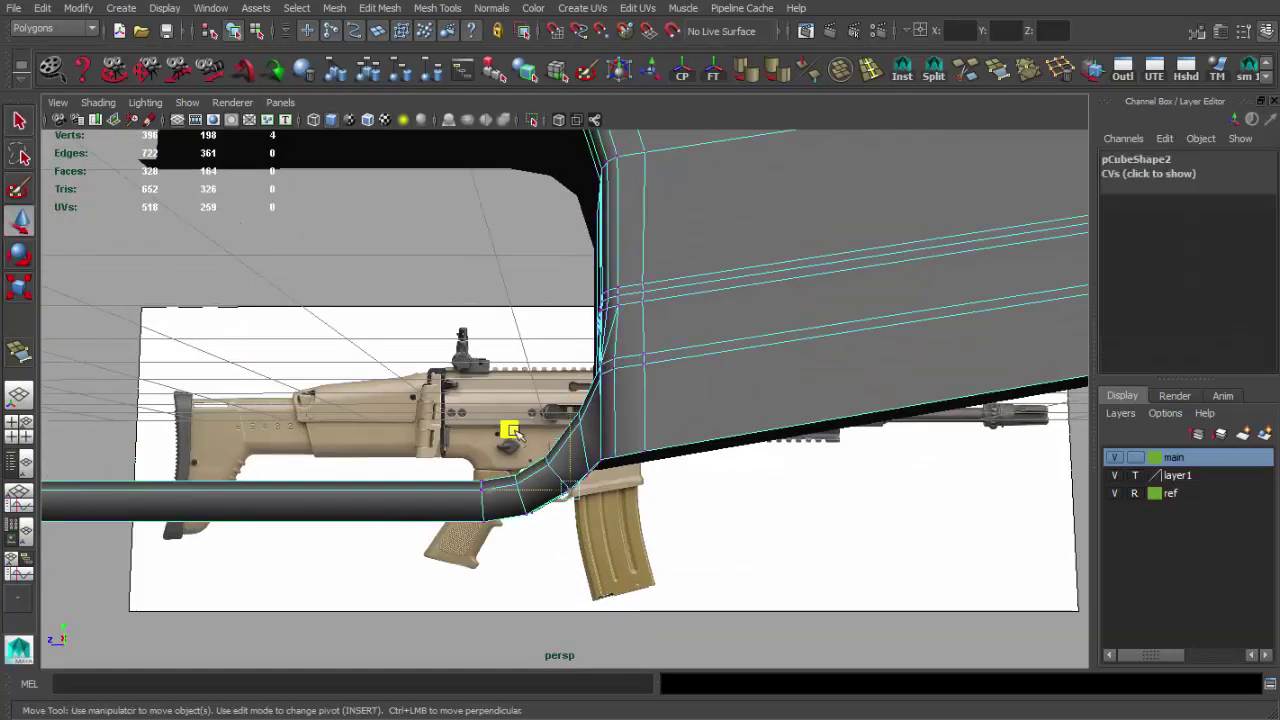
key("F8")
mouse_move(512, 437)
left_mouse_down("alt")
mouse_move(660, 374)
mouse_move(626, 398)
mouse_move(792, 177)
left_mouse_up("alt")
key("F8")
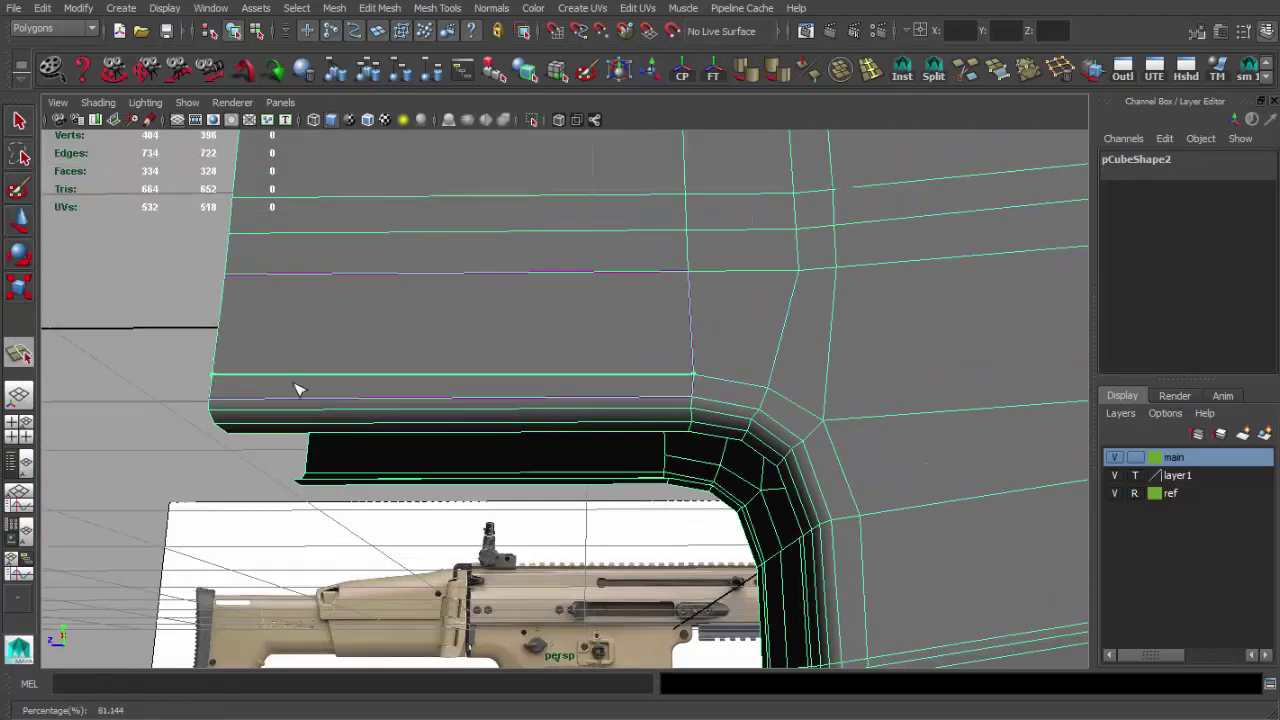
key("q")
mouse_move(298, 389)
left_mouse_down("alt")
mouse_move(403, 349)
mouse_move(510, 447)
left_mouse_up("alt")
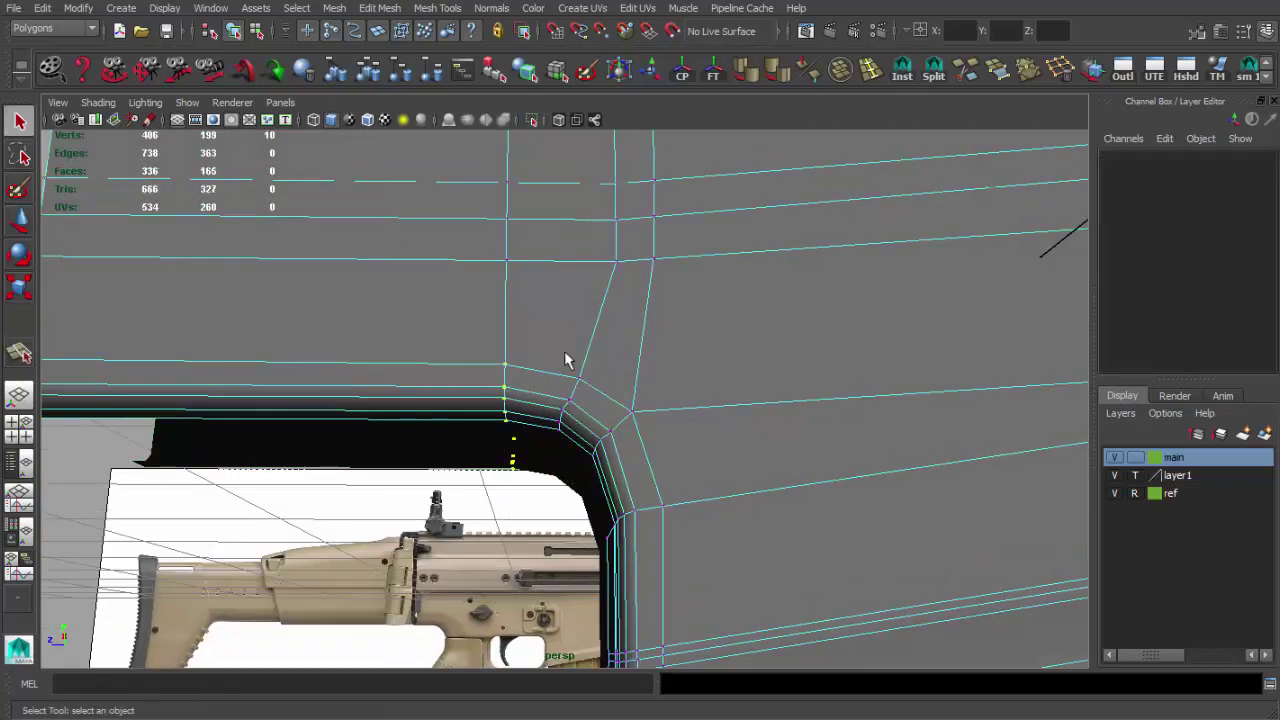
mouse_move(564, 360)
left_mouse_down("alt")
mouse_move(543, 463)
mouse_move(634, 430)
mouse_move(577, 423)
mouse_move(500, 446)
mouse_move(663, 411)
mouse_move(600, 425)
mouse_move(597, 397)
mouse_move(443, 409)
mouse_move(543, 409)
mouse_move(531, 386)
mouse_move(663, 306)
mouse_move(457, 349)
mouse_move(187, 303)
left_mouse_up("alt")
left_click(543, 463)
- Extrude the magazine-well lip edges and pull the new edges outward
key("F10")
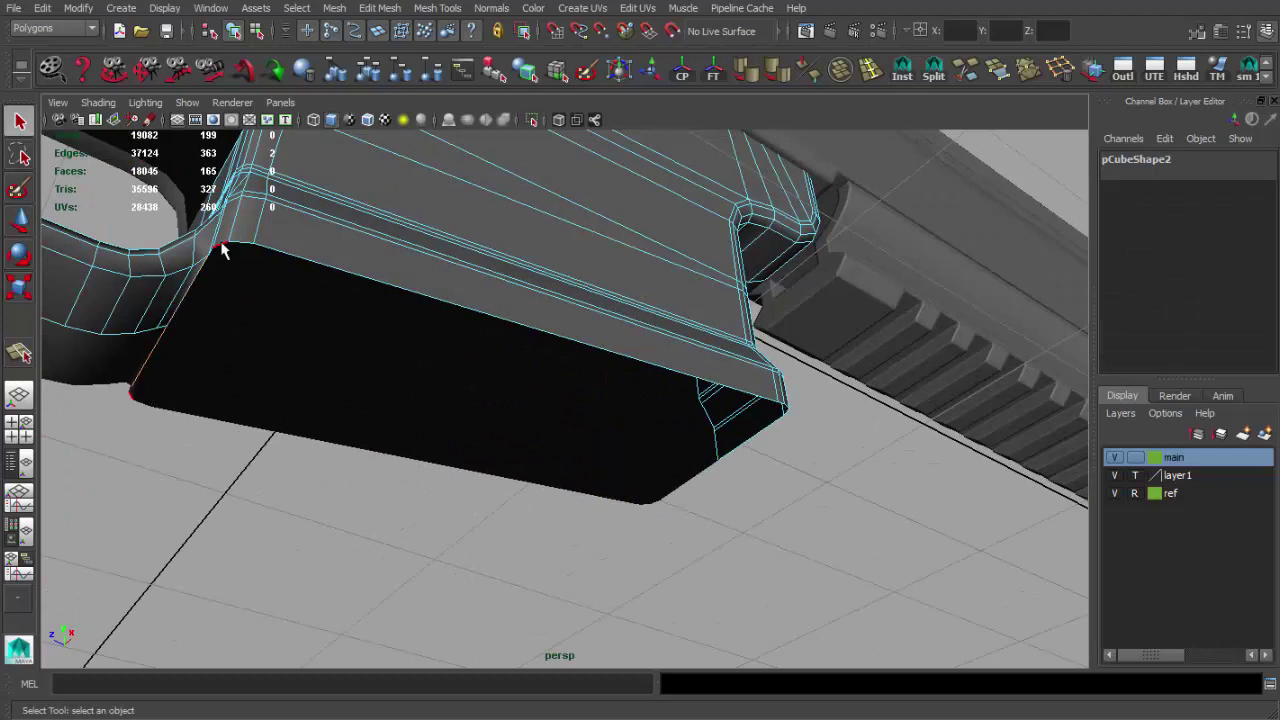
left_click_drag(259, 254, 566, 355, "alt")
left_click_drag(655, 291, 451, 406, "alt")
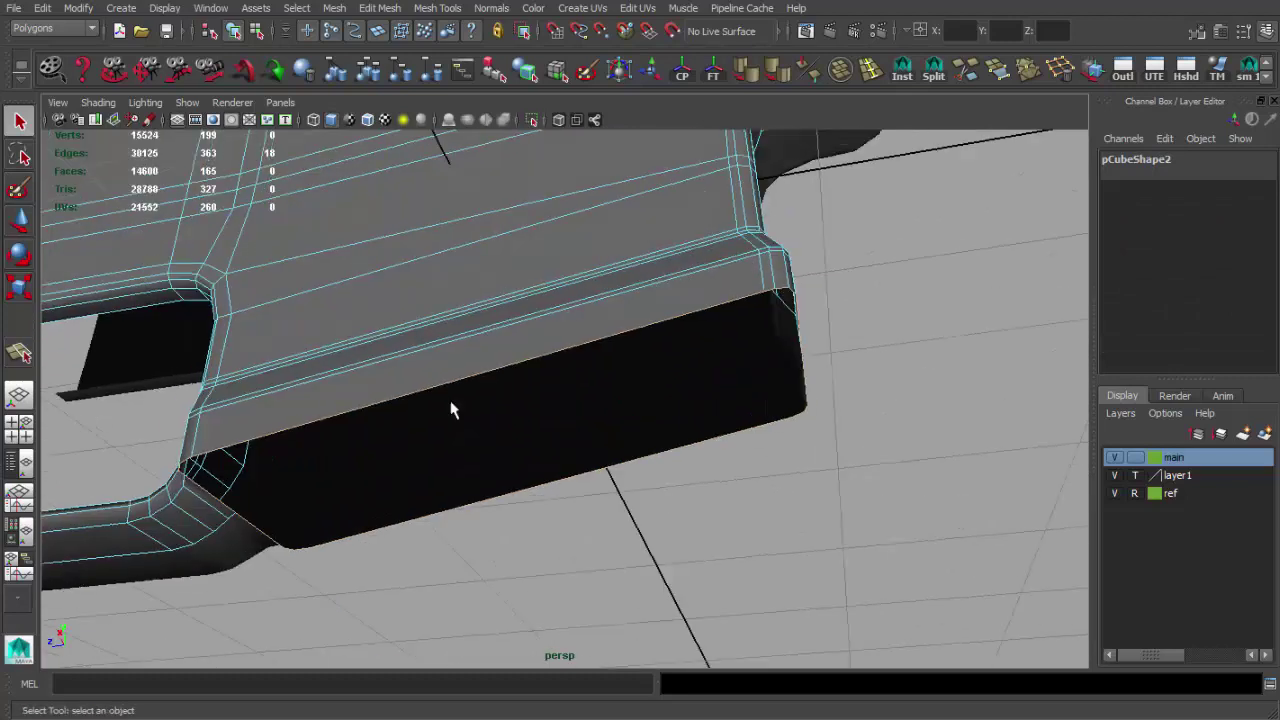
key("ctrl+e")
left_click_drag(643, 380, 380, 370, "alt")
left_click_drag(449, 389, 615, 362, "alt")
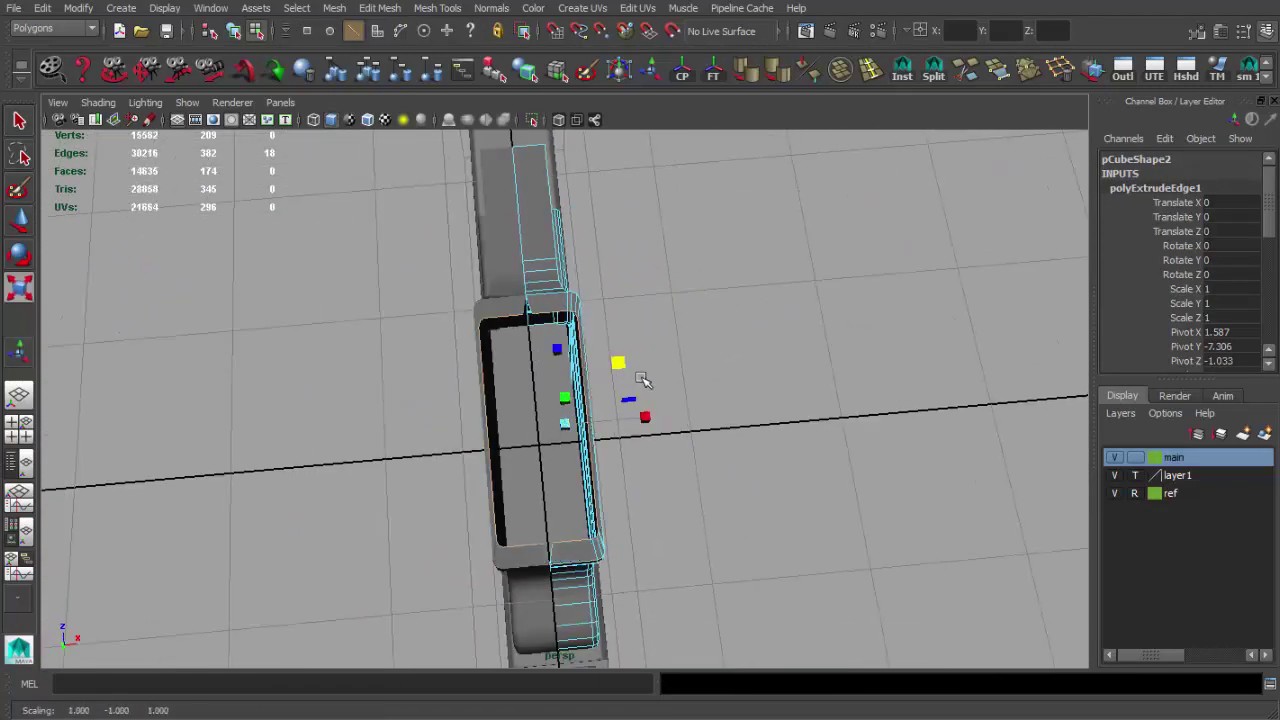
- Scale the extruded lip edges in the side view to match the reference lip line
key("r")
mouse_move(622, 416)
left_mouse_down("alt")
mouse_move(550, 432)
mouse_move(608, 471)
left_mouse_up("alt")
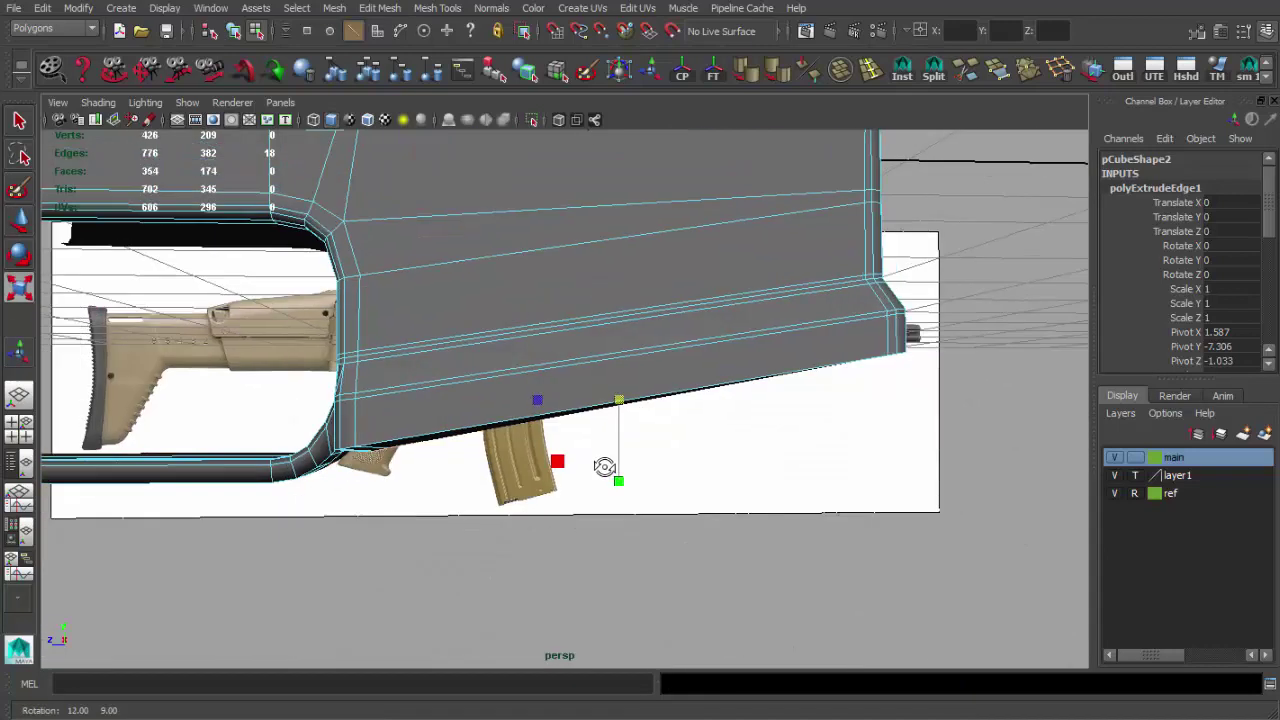
key("space")
key("space")
right_click_drag(775, 510, 597, 382, "alt")
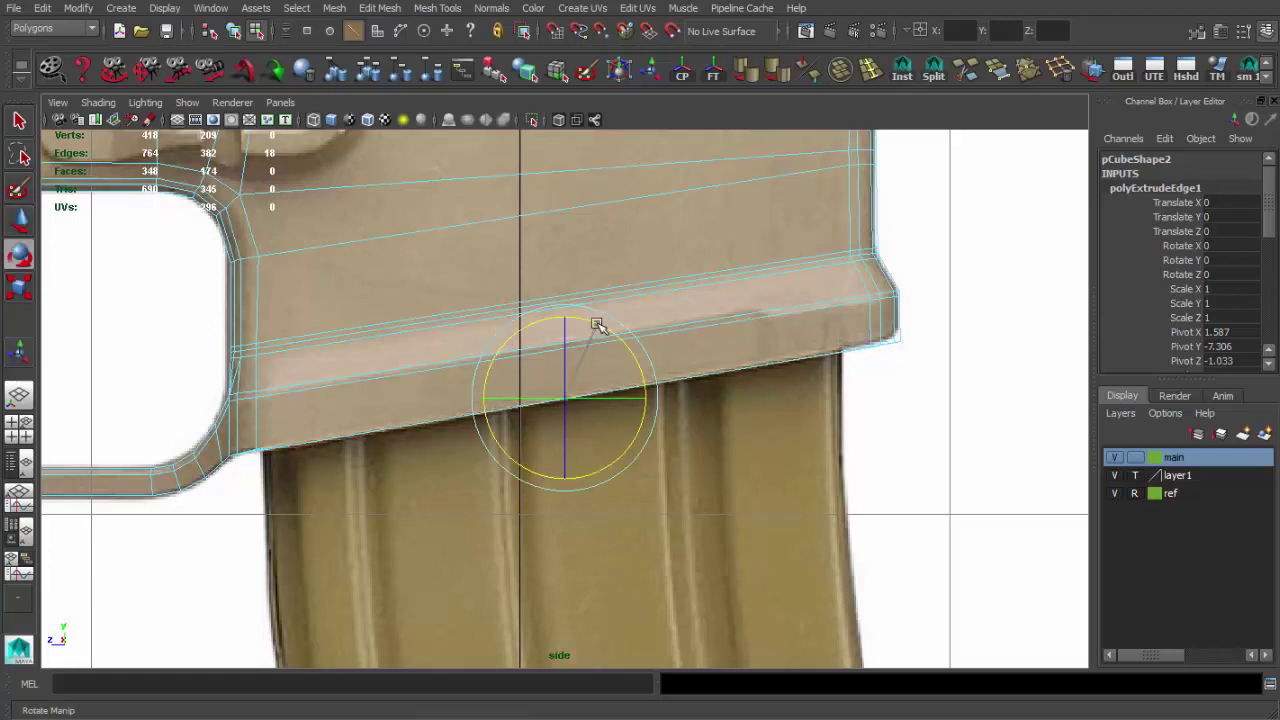
key("space")
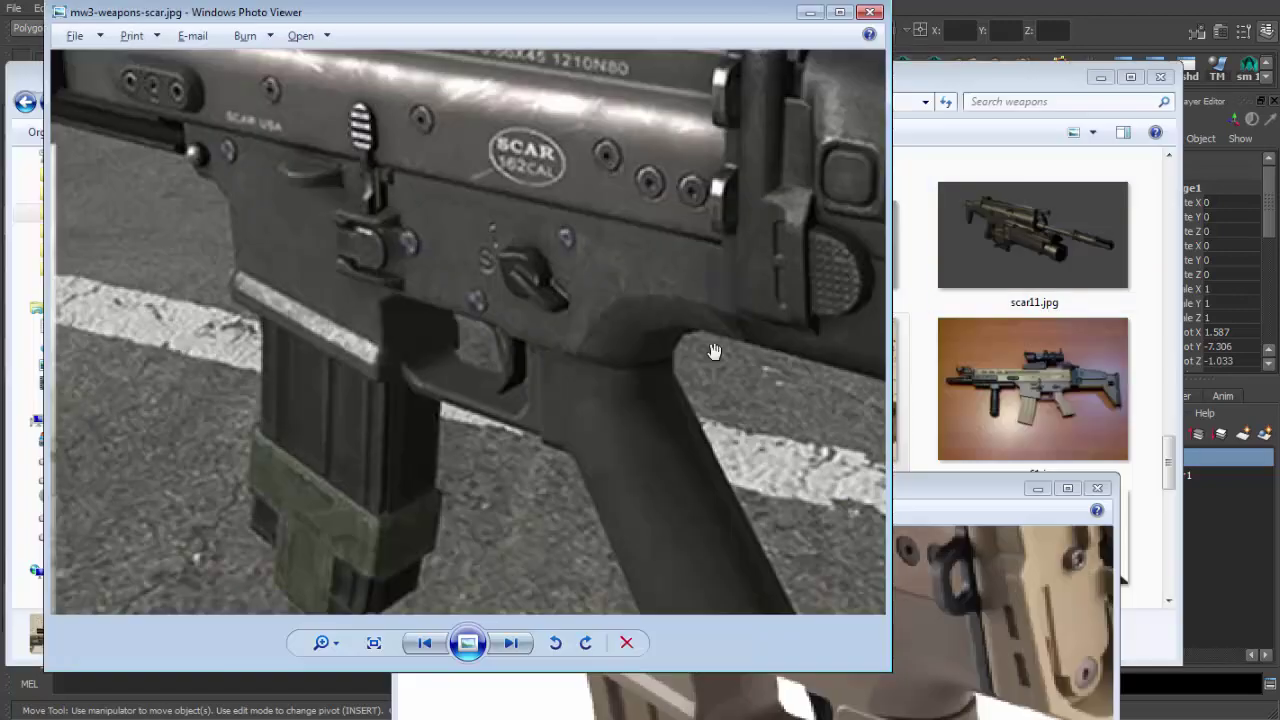
- Extrude the magazine-well lip edges a second time and maximize the side view
key("space")
mouse_move(768, 308)
left_mouse_down("alt")
mouse_move(757, 331)
mouse_move(677, 377)
mouse_move(634, 388)
mouse_move(620, 363)
mouse_move(586, 357)
mouse_move(620, 424)
mouse_move(560, 380)
mouse_move(529, 394)
mouse_move(529, 449)
mouse_move(505, 480)
mouse_move(452, 420)
mouse_move(551, 363)
mouse_move(414, 394)
mouse_move(471, 346)
mouse_move(471, 418)
left_mouse_up("alt")
key("r")
key("ctrl+e")
key("space")
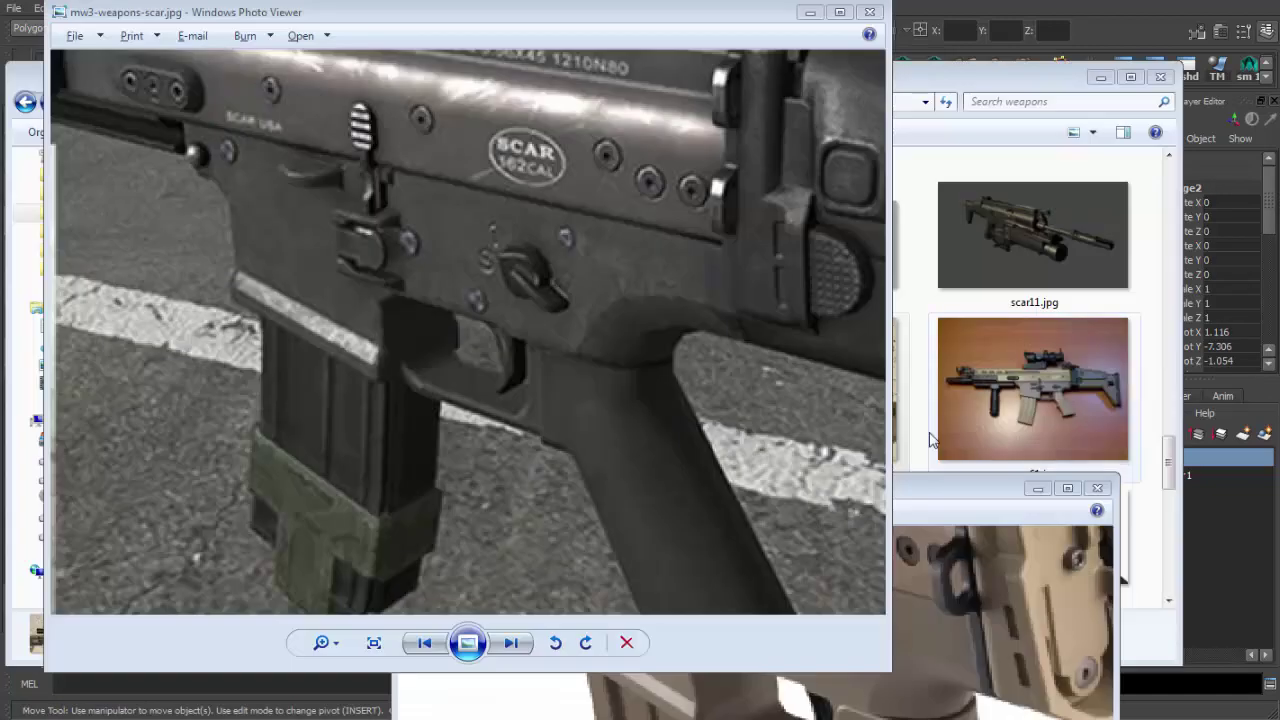
key("space")
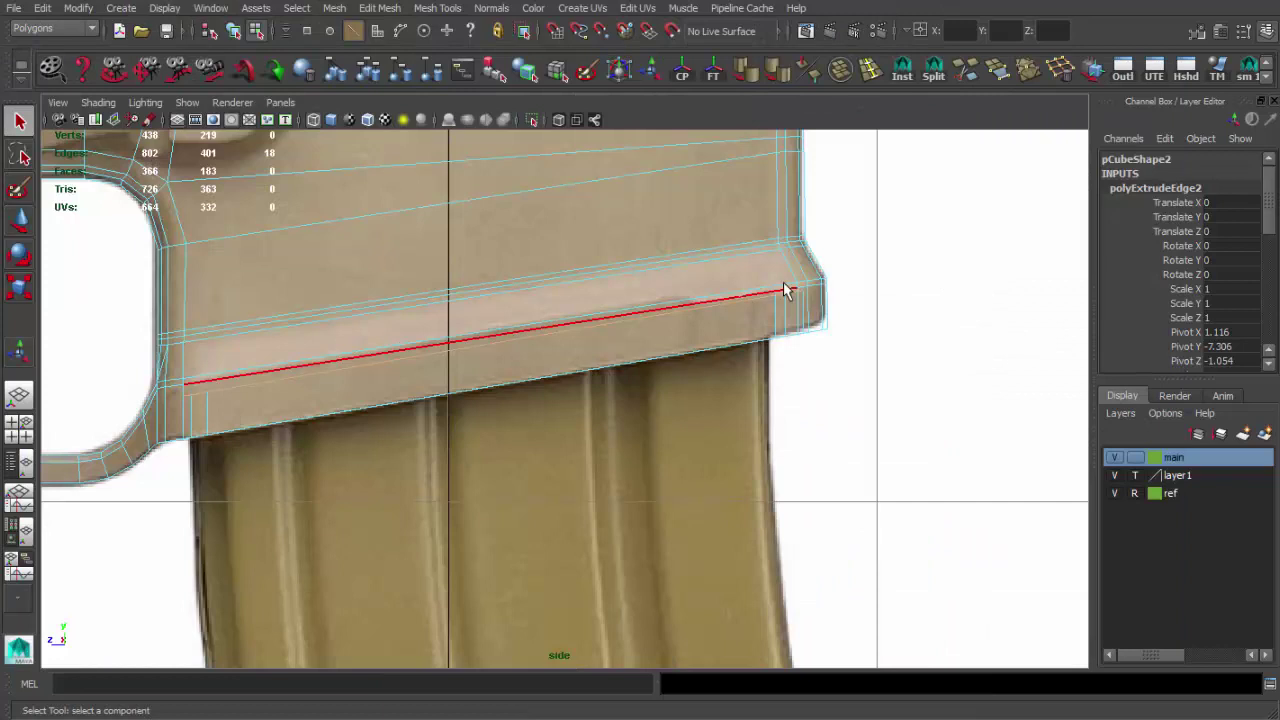
- Insert an edge loop along the top of the magazine-well lip near its corner
key("F9")
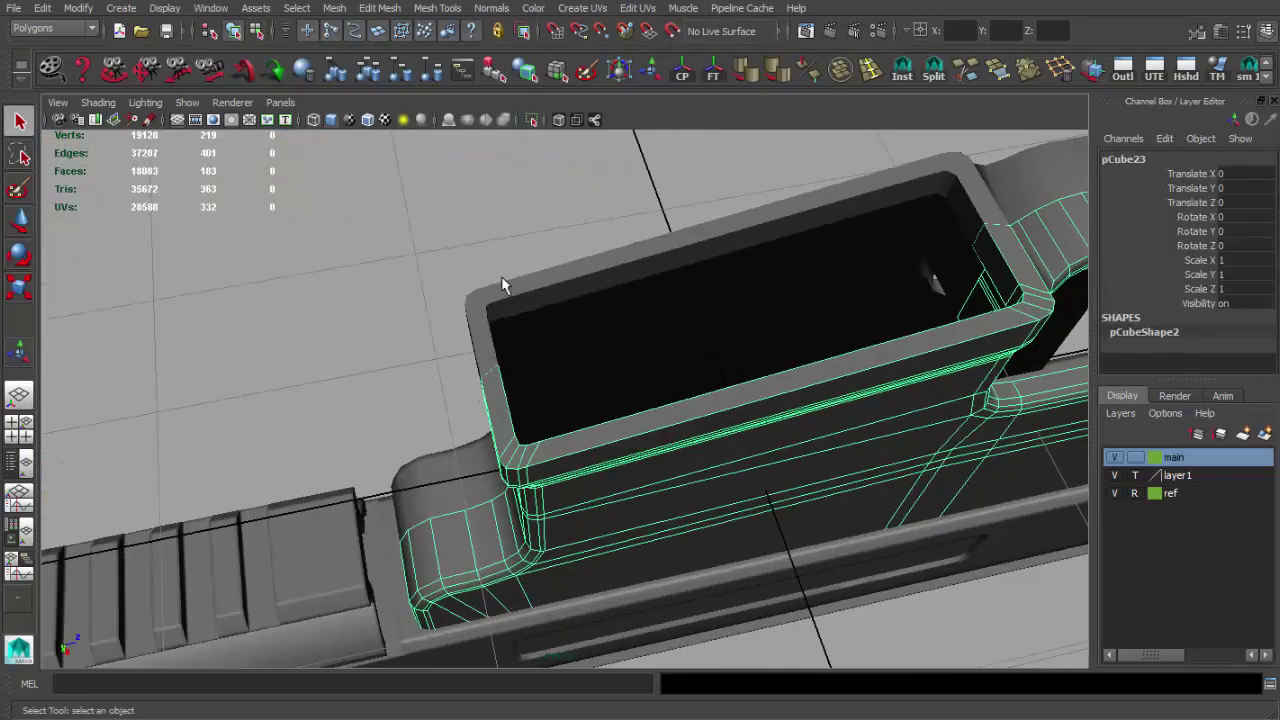
mouse_move(501, 276)
left_mouse_down("alt")
mouse_move(571, 277)
mouse_move(517, 353)
mouse_move(734, 313)
left_mouse_up("alt")
left_click_drag(650, 300, 543, 334, "alt")
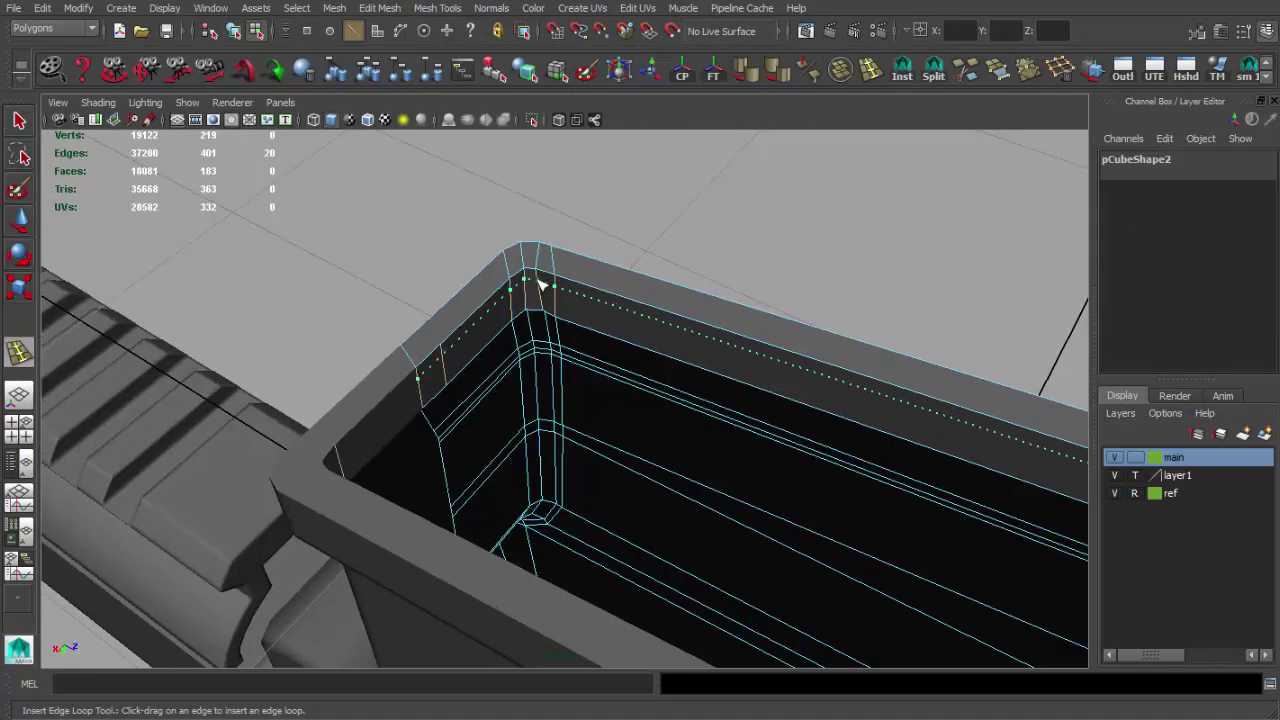
left_click(537, 283)
mouse_move(537, 283)
left_mouse_down("alt")
mouse_move(683, 363)
mouse_move(507, 296)
mouse_move(568, 323)
left_mouse_up("alt")
key("q")
- Add more edge loops around the lip's rounded corners to tighten them
key("w")
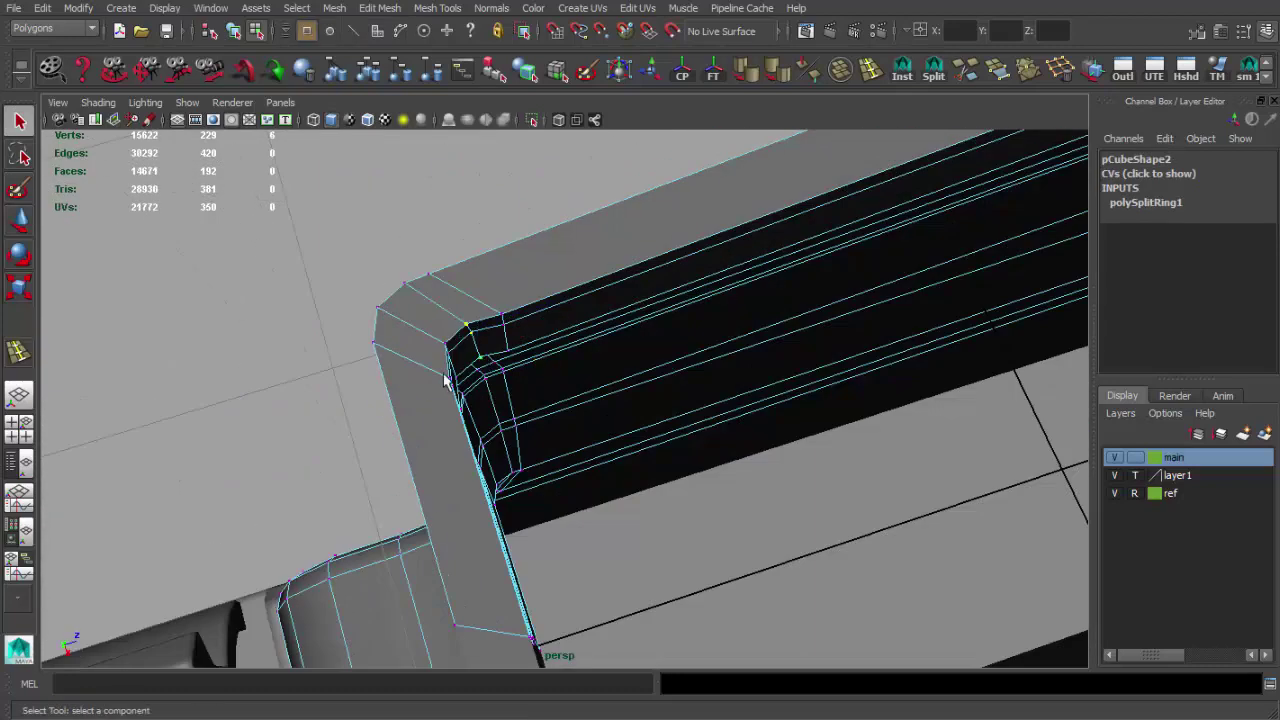
left_click_drag(444, 380, 615, 402, "alt")
mouse_move(590, 461)
left_mouse_down("alt")
mouse_move(580, 420)
mouse_move(443, 337)
mouse_move(723, 354)
mouse_move(770, 332)
mouse_move(465, 310)
mouse_move(434, 323)
mouse_move(614, 380)
mouse_move(477, 323)
mouse_move(610, 410)
left_mouse_up("alt")
key("4")
key("5")
left_click(413, 354)
left_click(455, 308)
key("q")
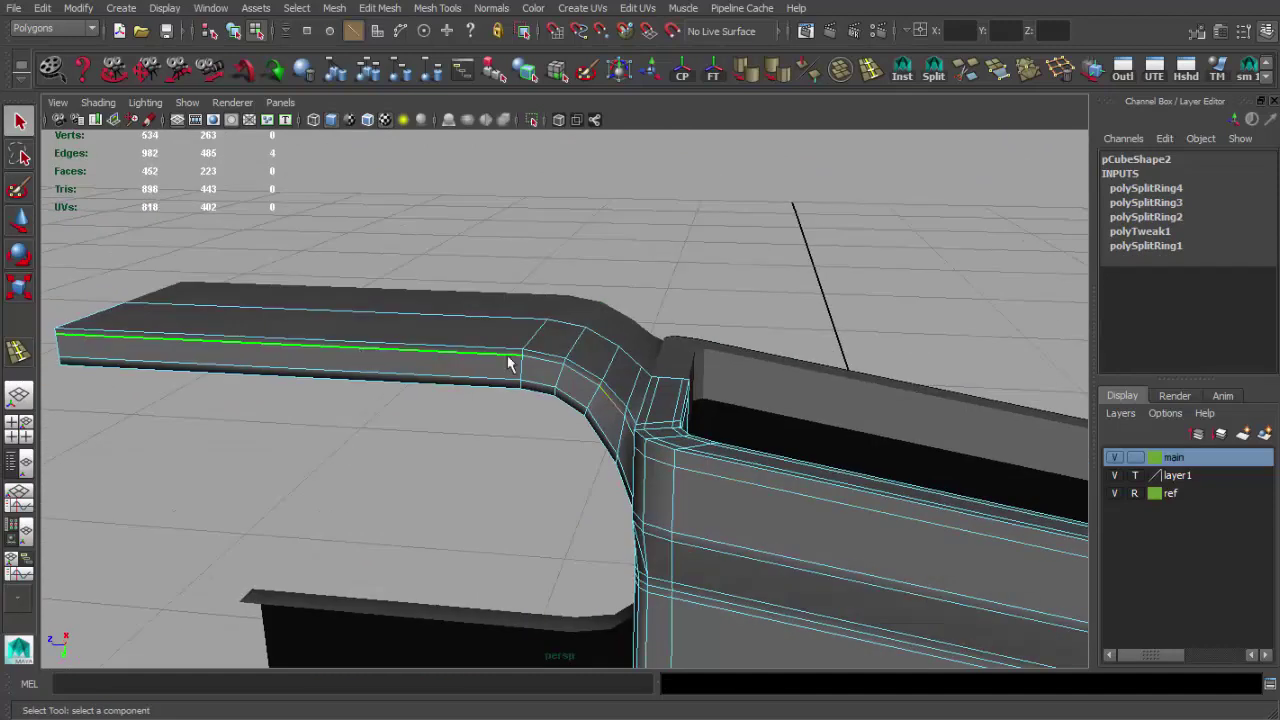
- Select the whole receiver and soften its edges
mouse_move(330, 432)
left_mouse_down("alt")
mouse_move(566, 371)
mouse_move(577, 408)
mouse_move(594, 326)
mouse_move(766, 148)
left_mouse_up("alt")
key("q")
key("F8")
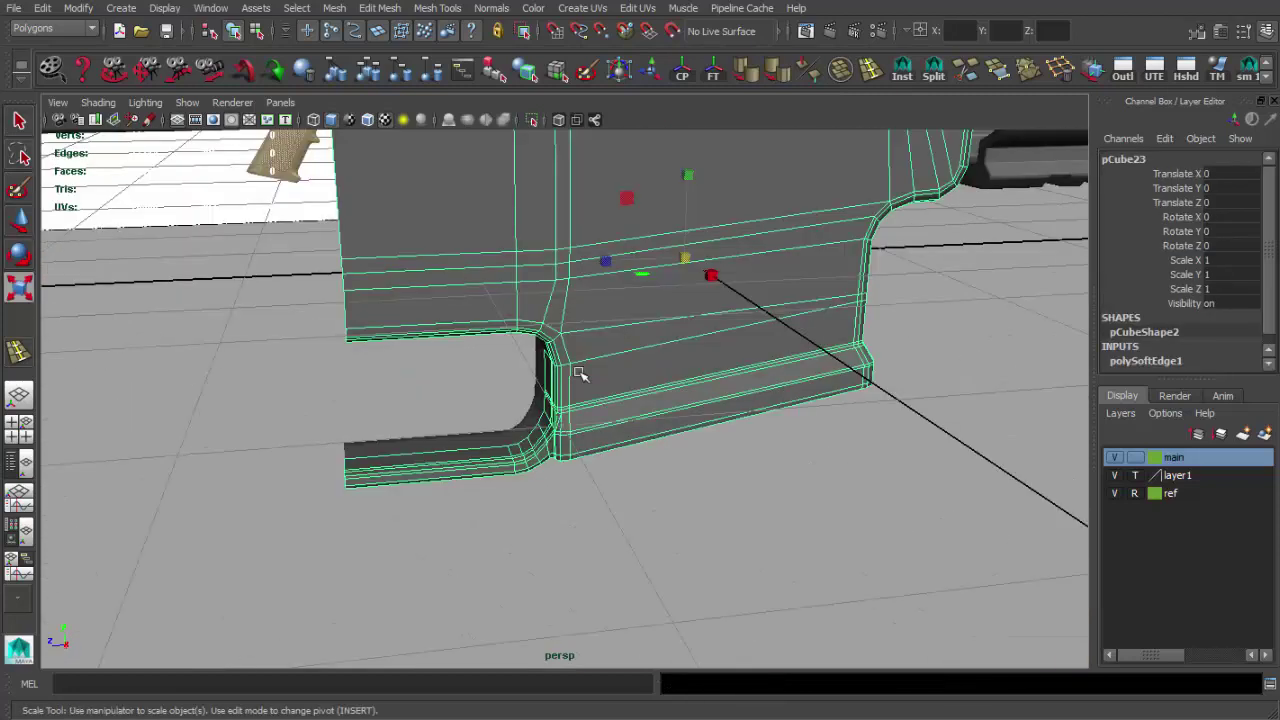
- Preview the receiver smoothed and pull the lip's inner-bend vertex into a smoother curve
right_click_drag(585, 373, 545, 468, "shift")
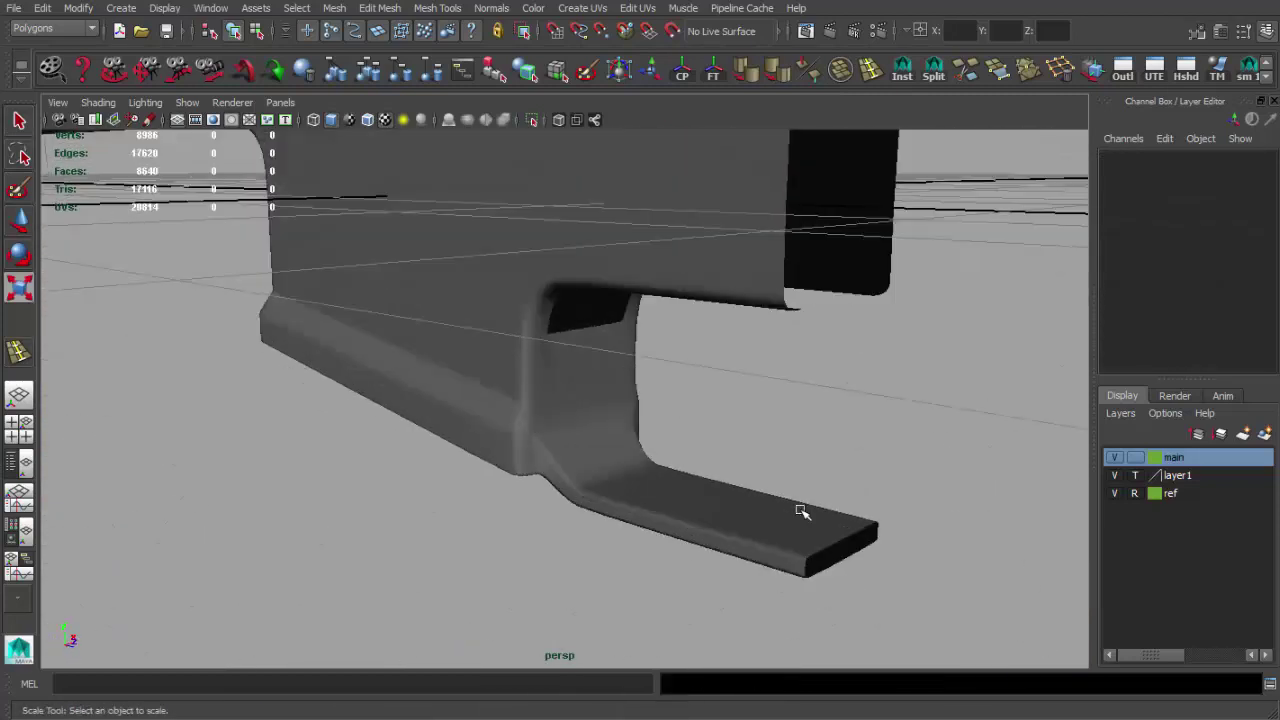
left_click_drag(802, 512, 641, 489, "alt")
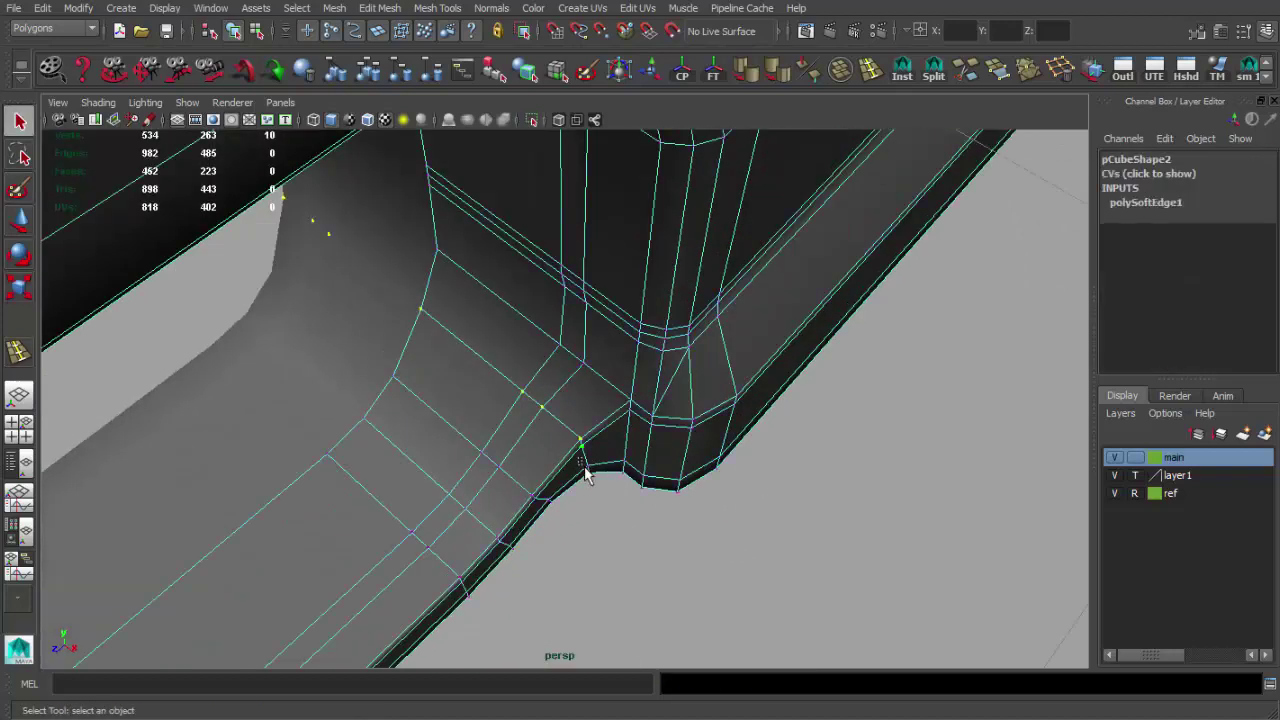
key("w")
left_click_drag(587, 476, 671, 451, "alt")
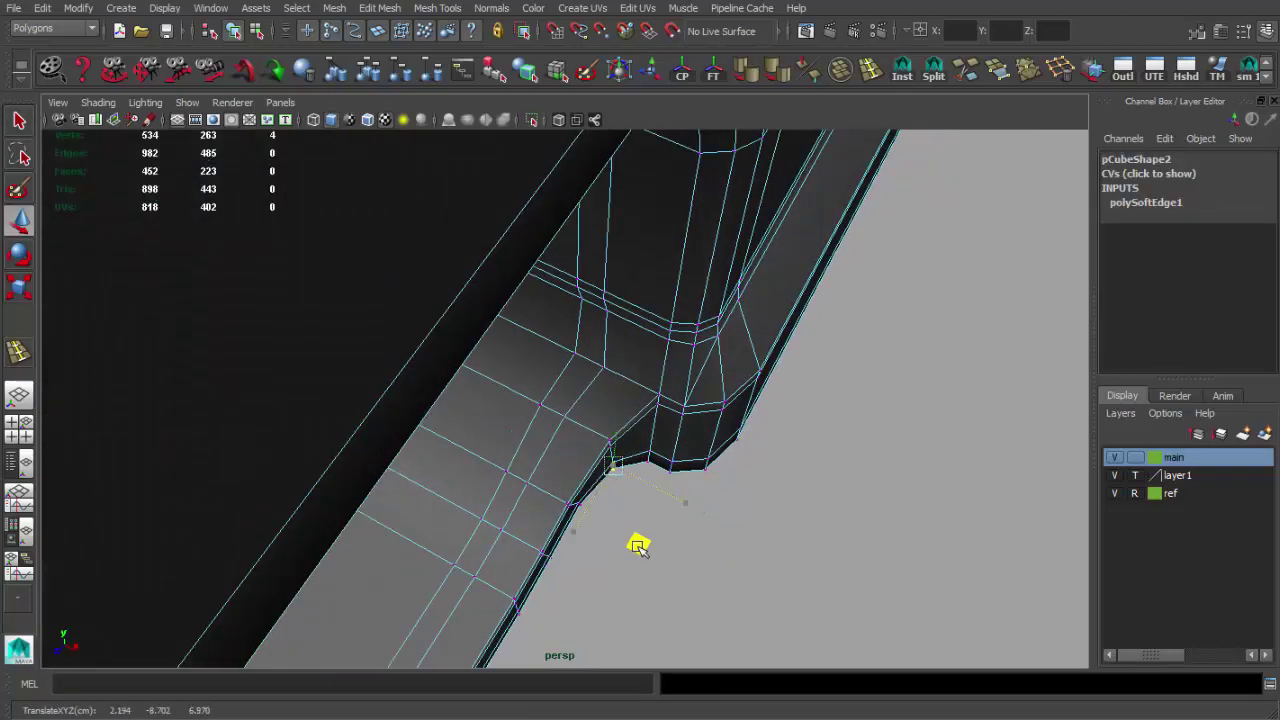
key("q")
mouse_move(650, 540)
left_mouse_down("alt")
mouse_move(590, 477)
mouse_move(669, 406)
mouse_move(694, 457)
mouse_move(534, 486)
mouse_move(718, 446)
mouse_move(786, 414)
mouse_move(605, 342)
mouse_move(628, 403)
mouse_move(423, 297)
mouse_move(691, 394)
mouse_move(511, 437)
left_mouse_up("alt")
- Reselect the receiver mesh and undo back to the unsmoothed display
key("q")
key("q")
key("w")
left_click(600, 342)
right_click(600, 342, "shift")
key("ctrl+z")
key("ctrl+z")
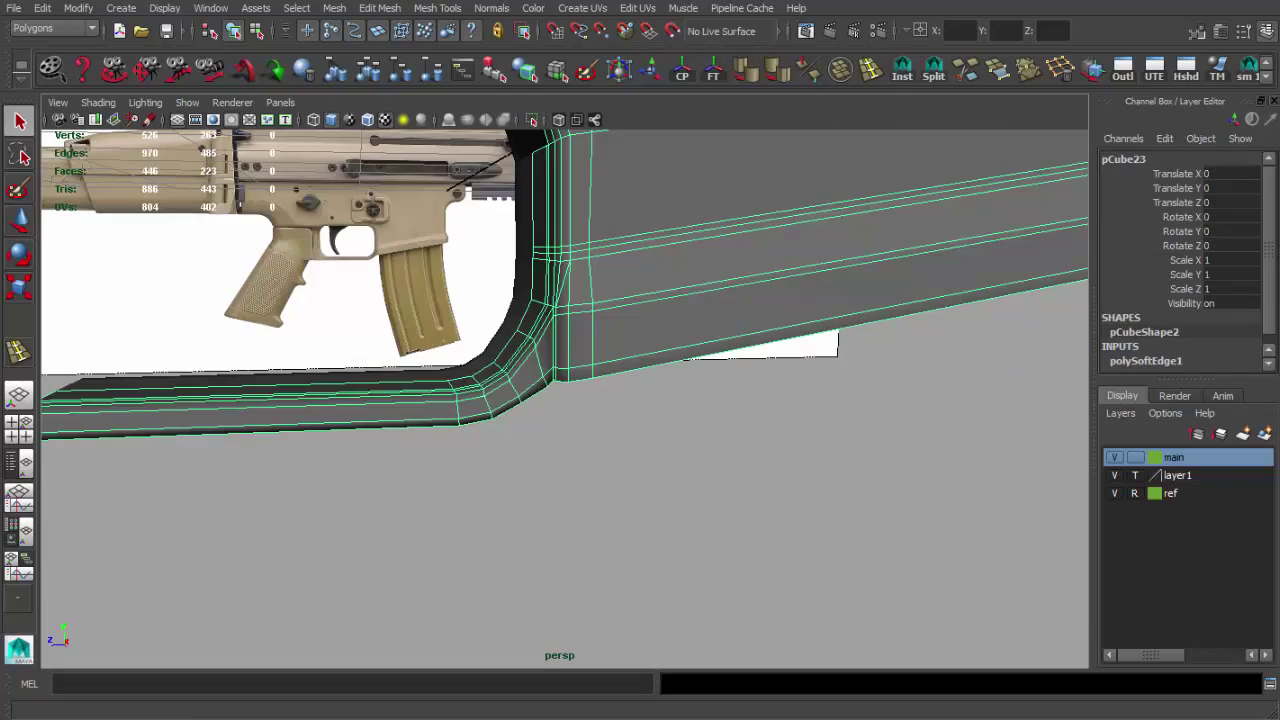
key("ctrl+z")
- Reshape the lip's front vertices, undoing unwanted edits and scaling them
key("ctrl+z")
key("ctrl+z")
key("ctrl+z")
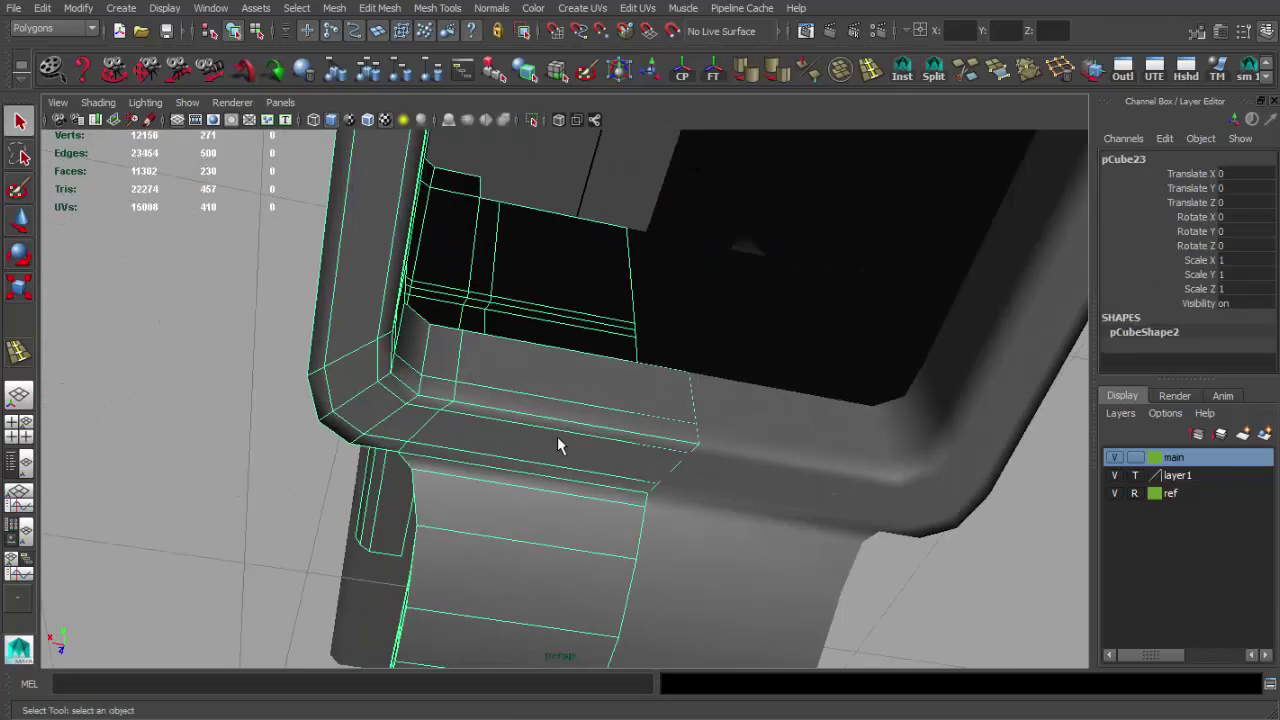
key("ctrl+z")
key("ctrl+z")
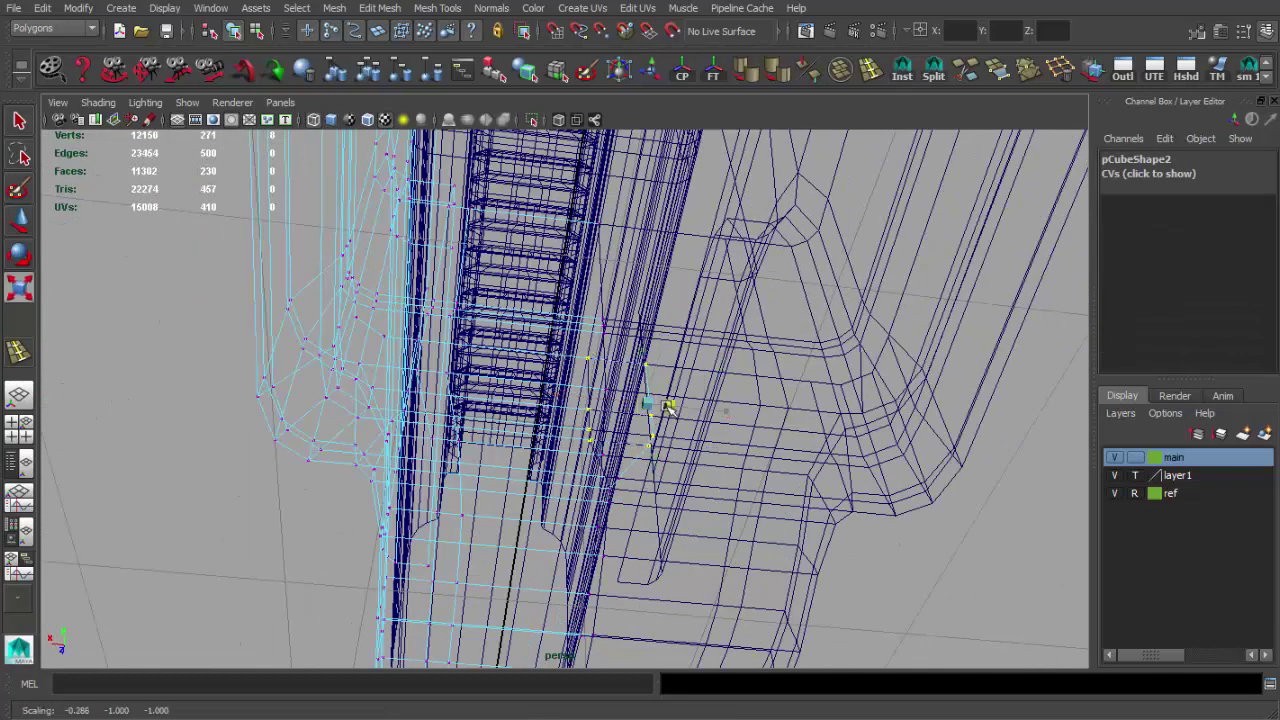
key("ctrl+z")
key("ctrl+z")
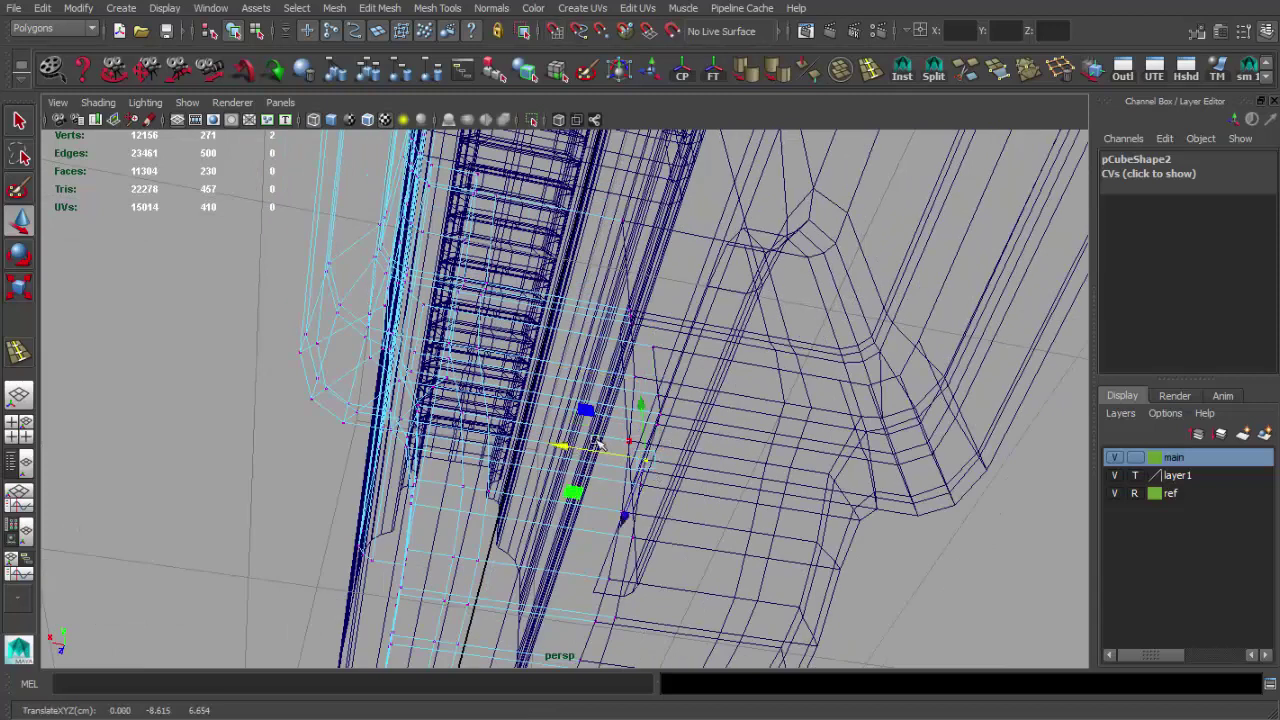
key("ctrl+z")
key("ctrl+z")
key("ctrl+z")
key("r")
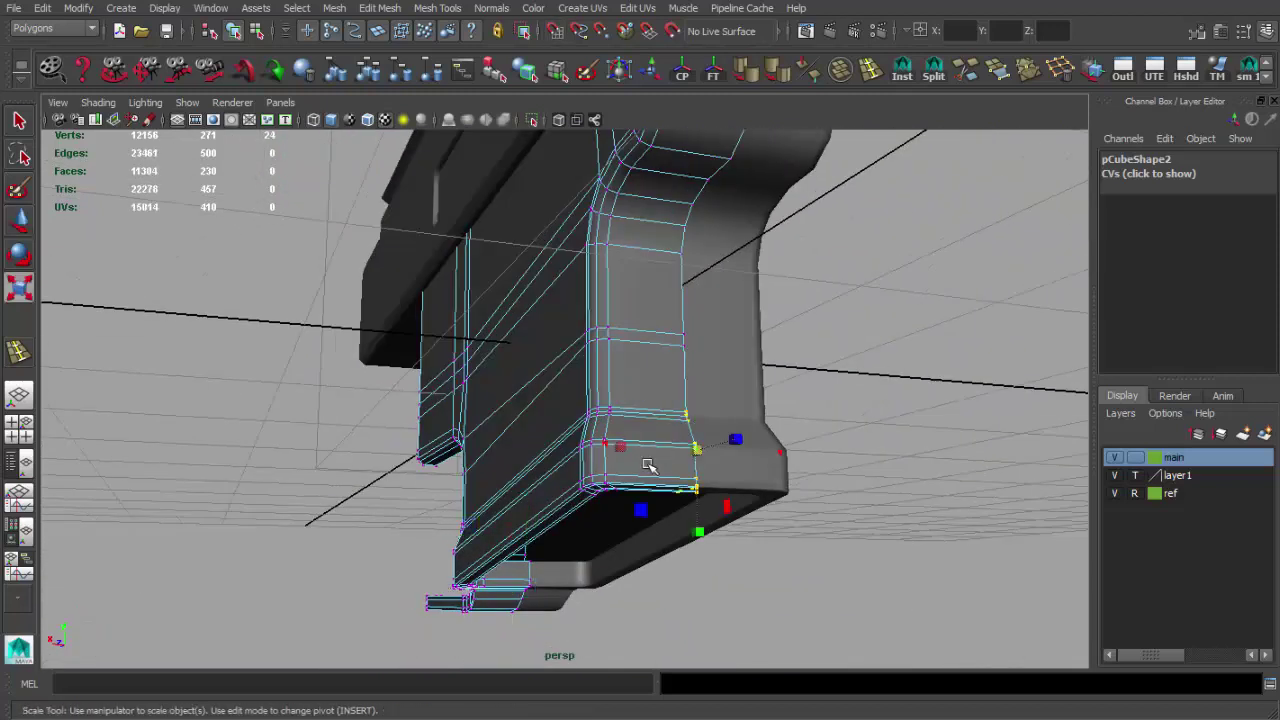
key("ctrl+z")
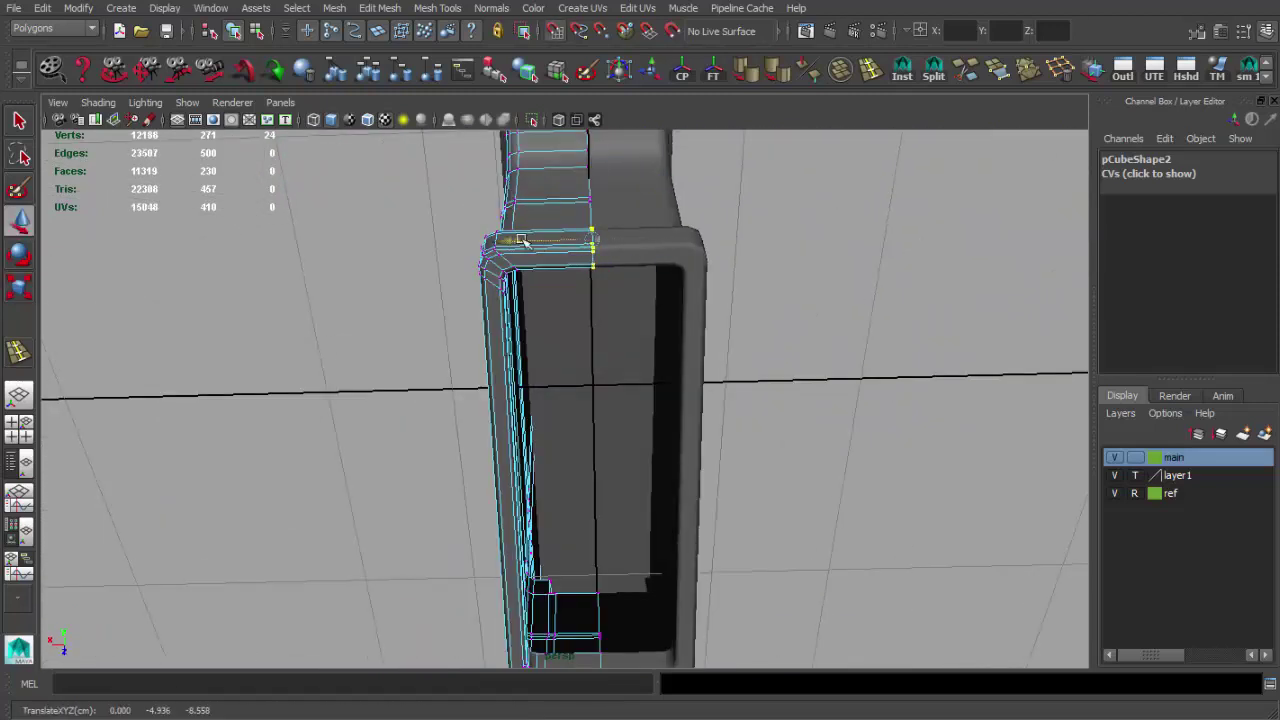
key("ctrl+z")
- Undo the remaining lip edits and frame the trigger guard in the side view
key("ctrl+z")
key("ctrl+z")
key("space")
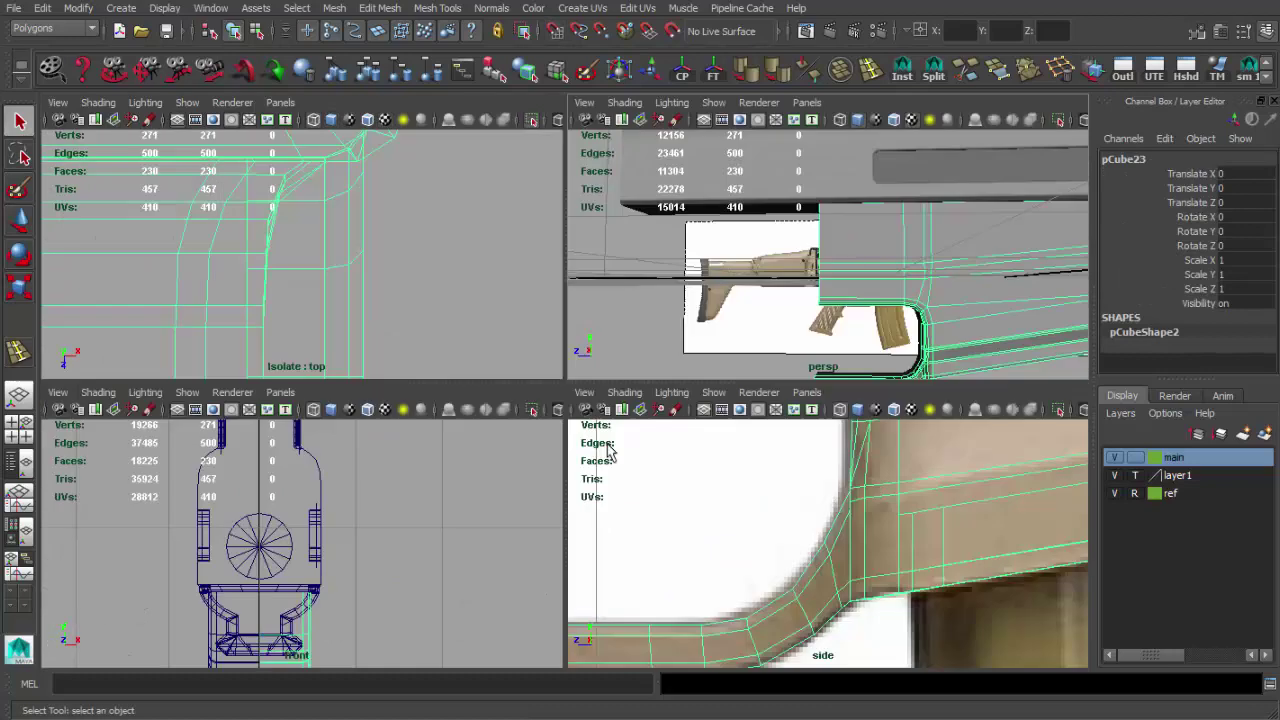
key("space")
key("ctrl+z")
key("space")
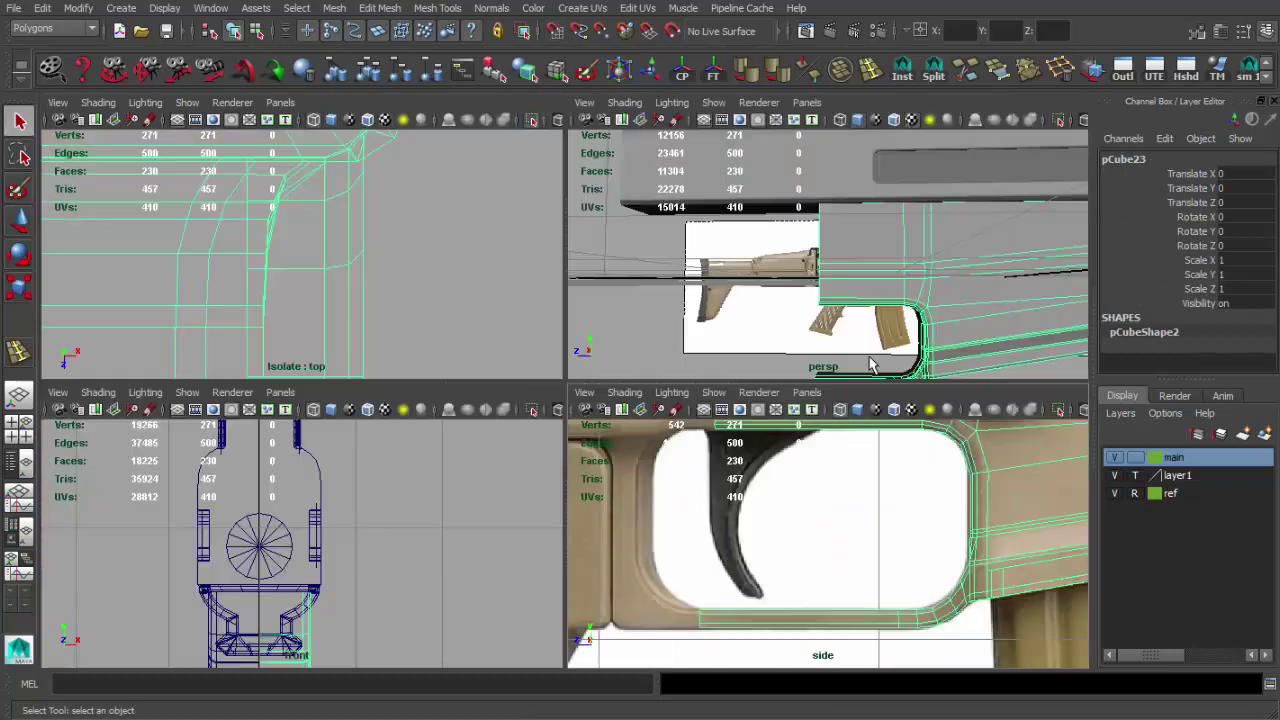
key("space")
left_click_drag(690, 368, 662, 372, "alt")
key("ctrl+z")
key("ctrl+z")
key("ctrl+z")
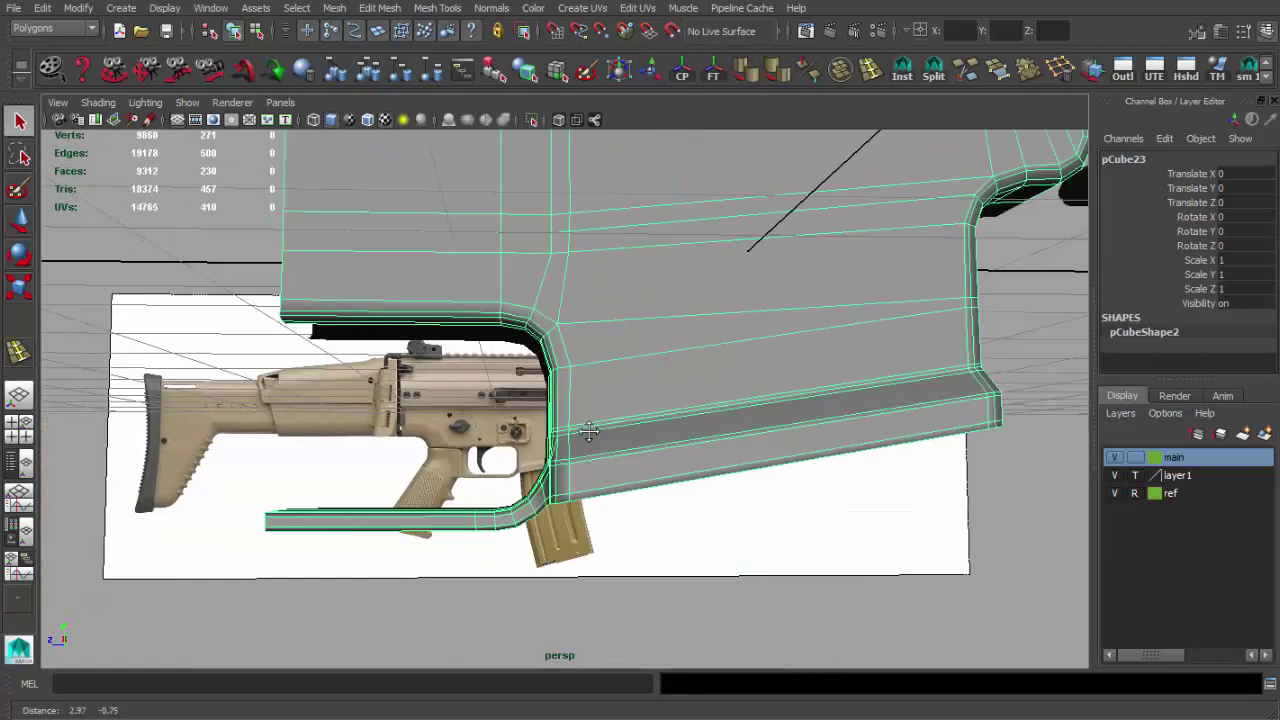
key("space")
key("space")
scroll(640, 503, "down", 2)
mouse_move(640, 503)
middle_mouse_down("alt")
mouse_move(543, 443)
mouse_move(561, 451)
middle_mouse_up("alt")
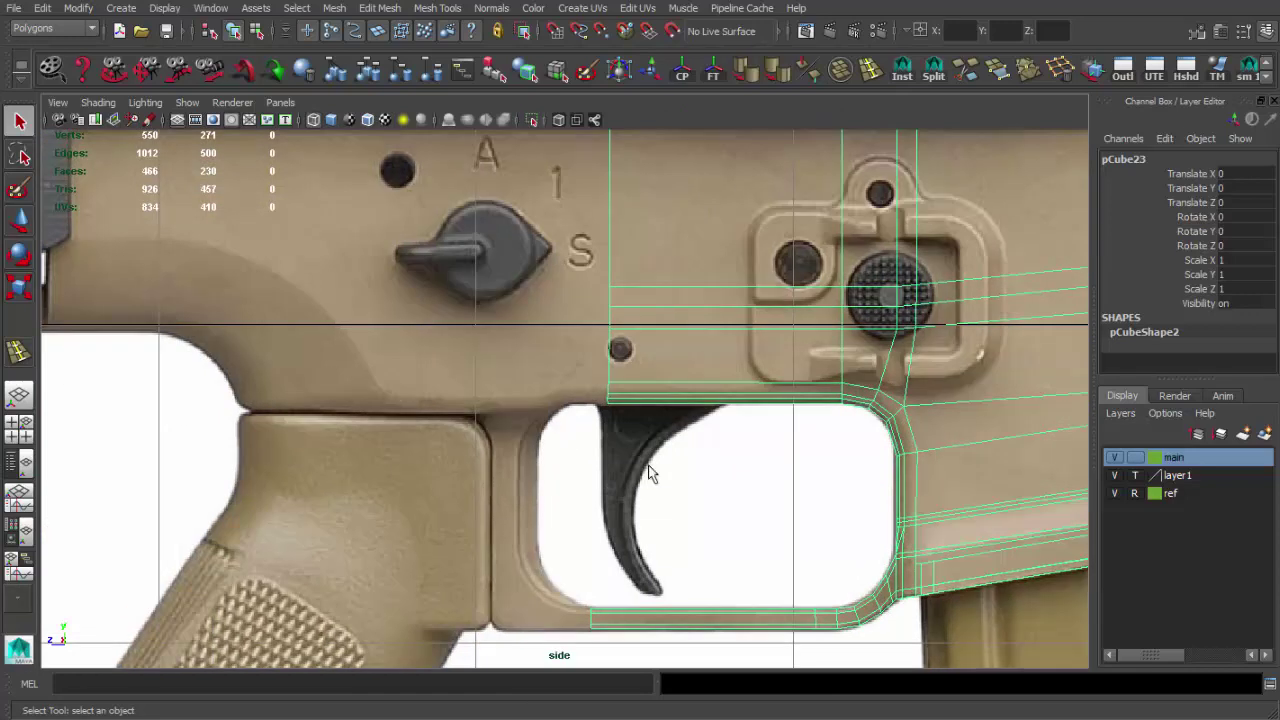
scroll(649, 473, "up", 2)
- Extrude the trigger guard's bottom edge forward and align its end vertex with the grip
right_click_drag(563, 509, 557, 462)
left_click(743, 531)
key("w")
left_click_drag(546, 516, 563, 533, "shift")
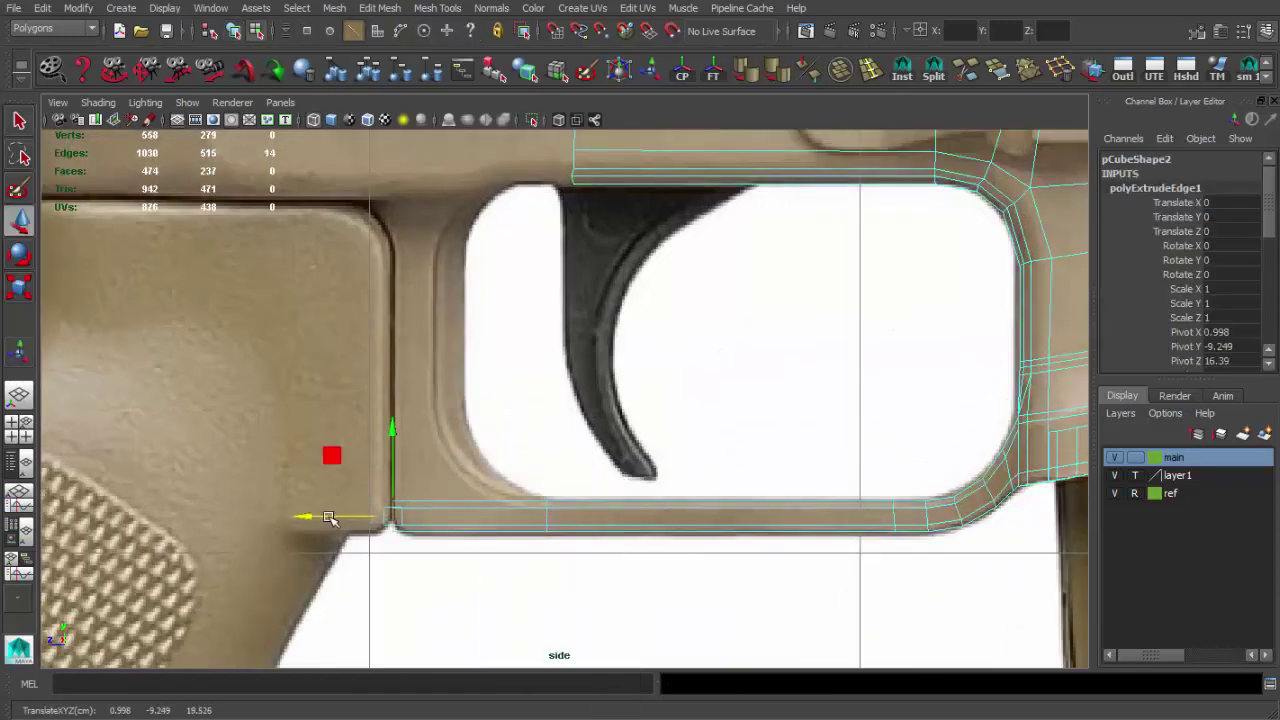
key("space")
key("space")
scroll(566, 440, "up", 3)
mouse_move(566, 440)
left_mouse_down("alt")
mouse_move(548, 510)
mouse_move(500, 449)
mouse_move(380, 420)
left_mouse_up("alt")
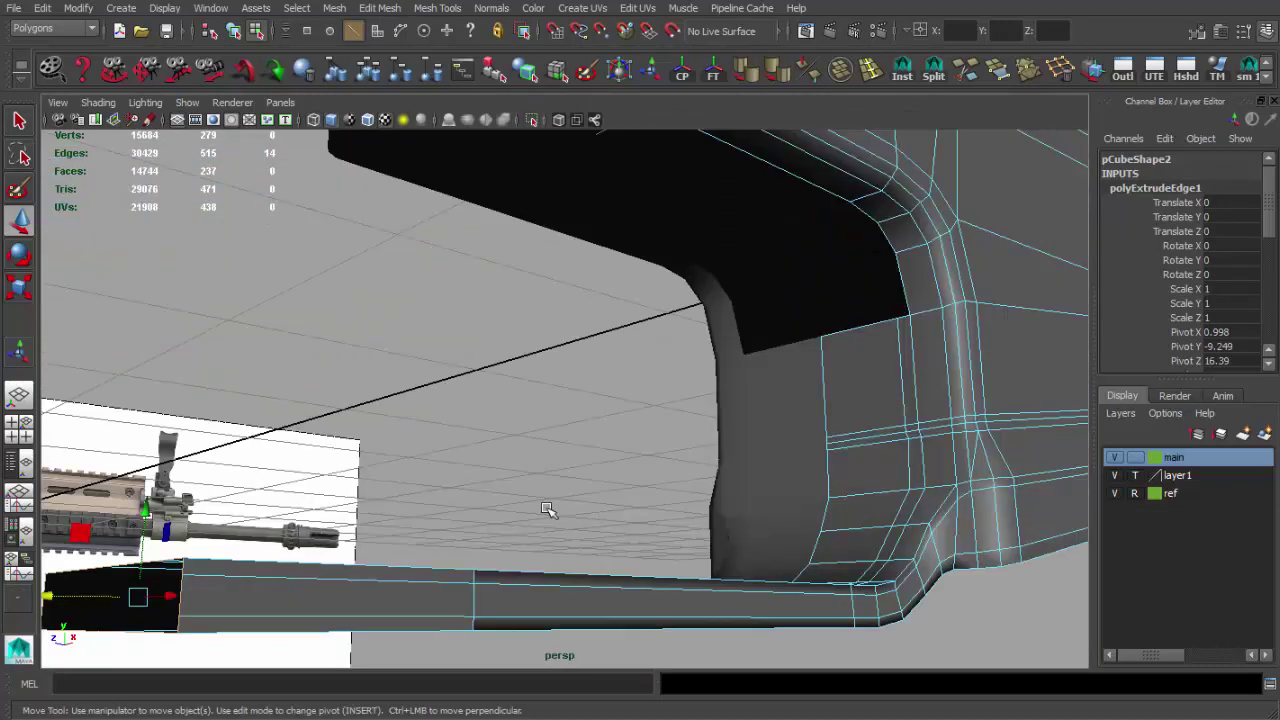
key("q")
scroll(409, 434, "up", 2)
middle_click_drag(380, 420, 330, 370)
key("space")
key("space")
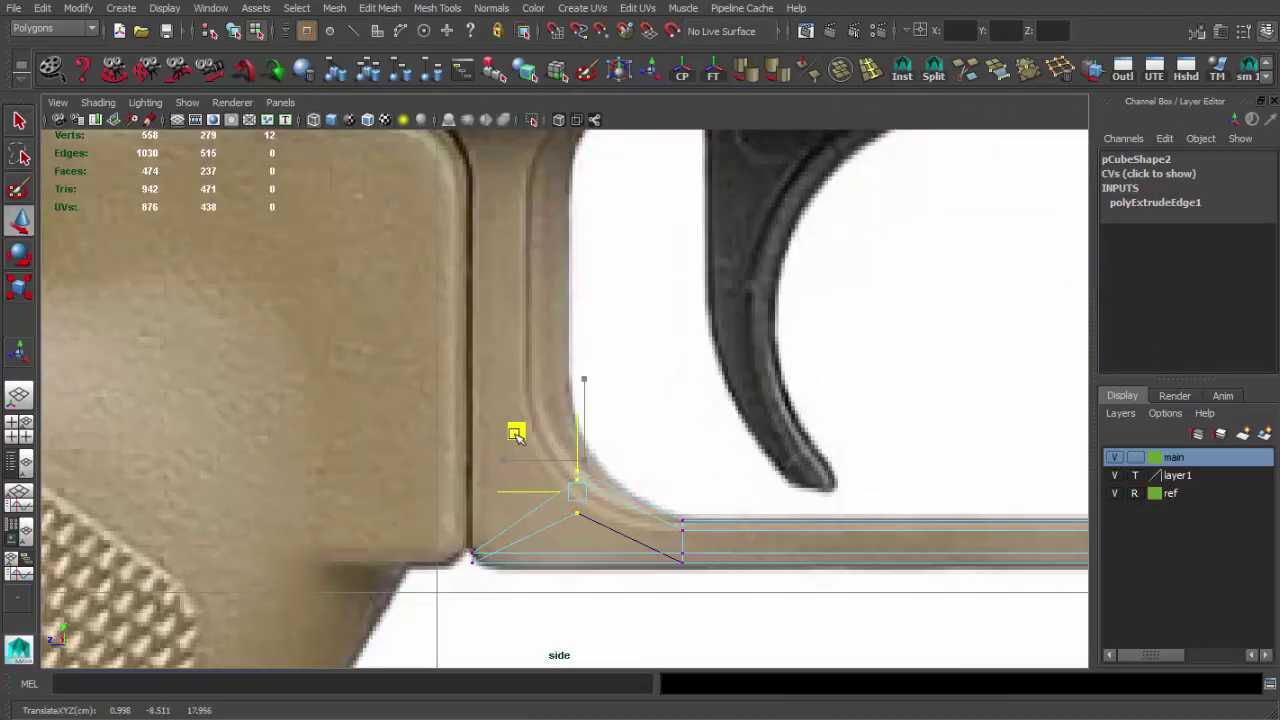
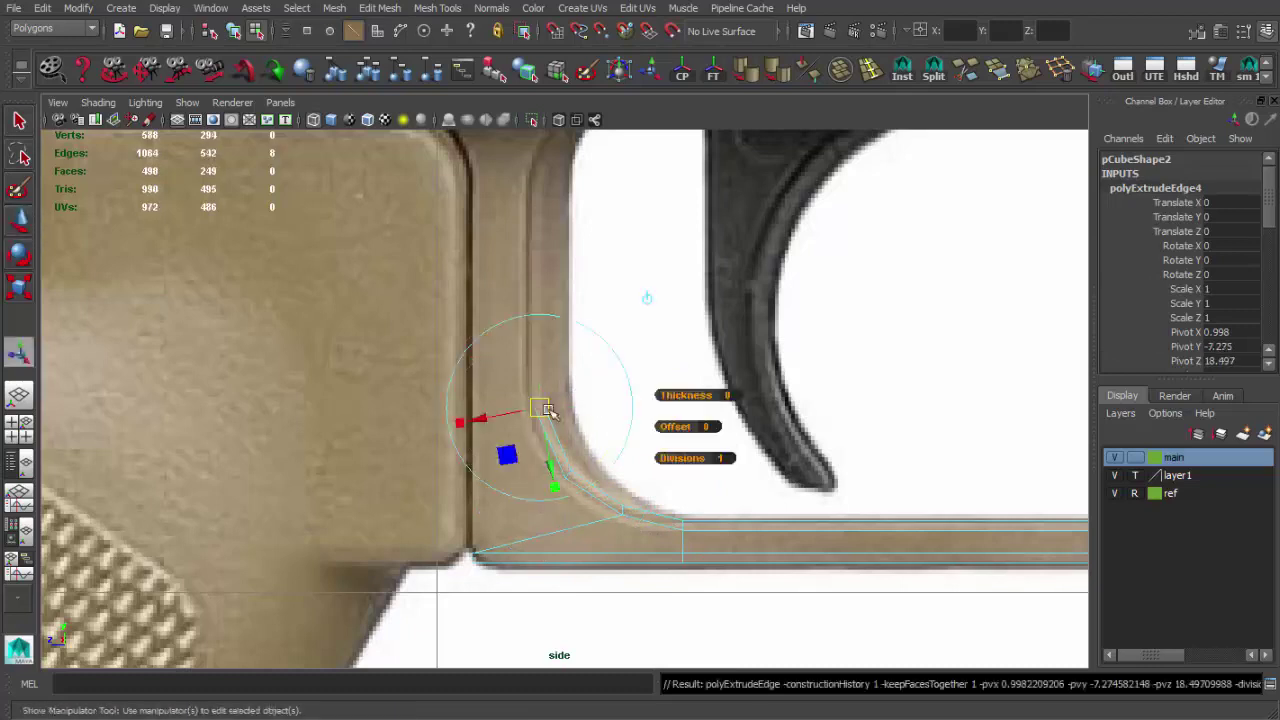
- Select the top edge at the trigger guard's rear corner and pull its extrusion out into a flap
middle_click_drag(535, 287, 596, 380, "alt")
key("e")
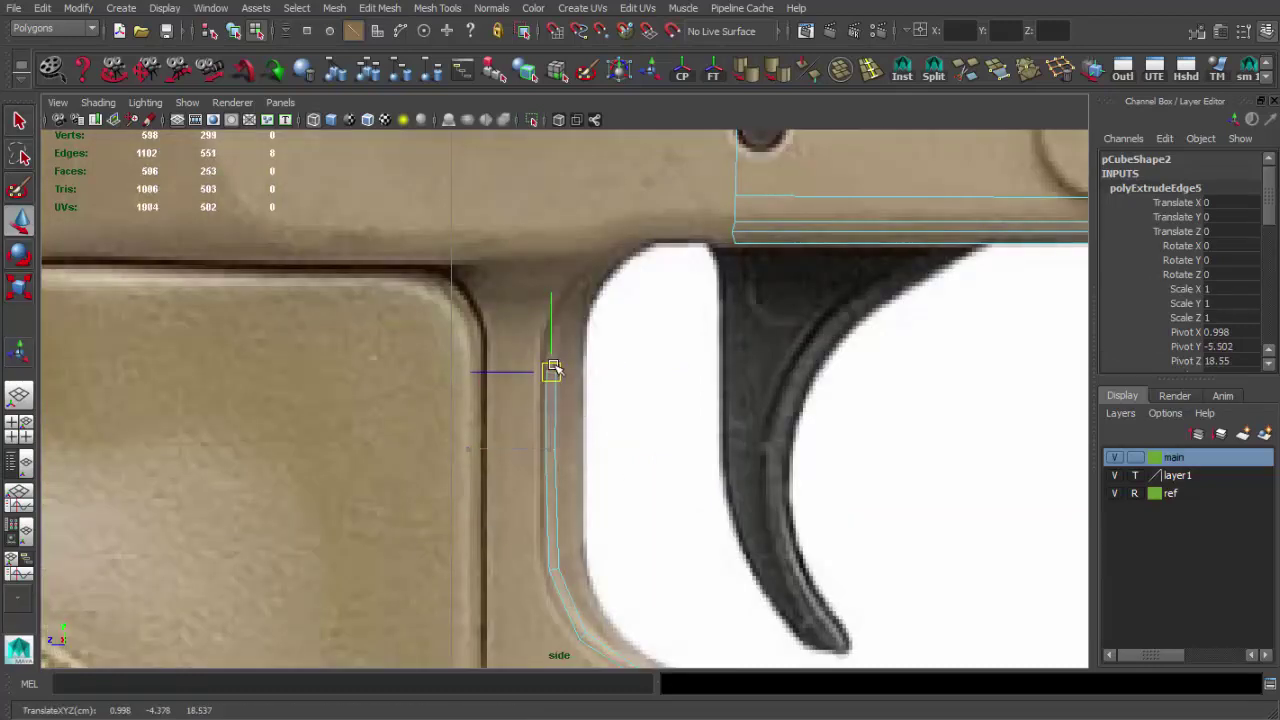
middle_click_drag(568, 482, 572, 374, "alt")
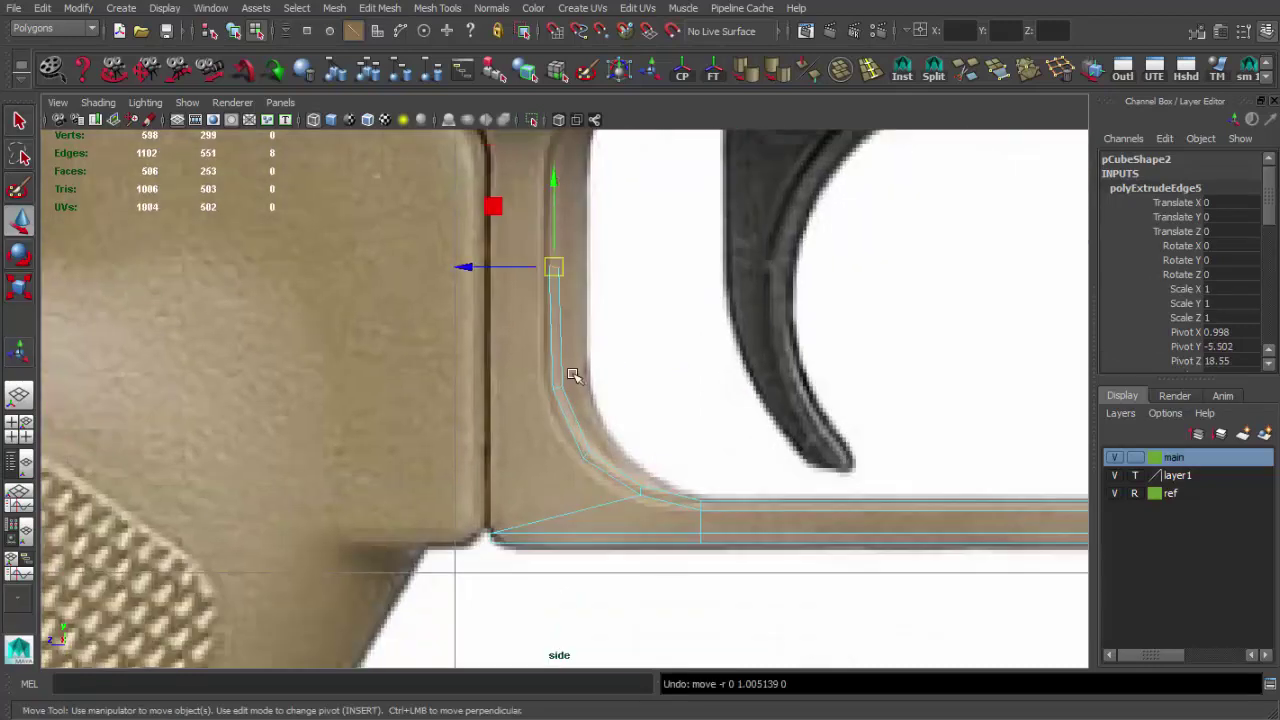
key("space")
key("space")
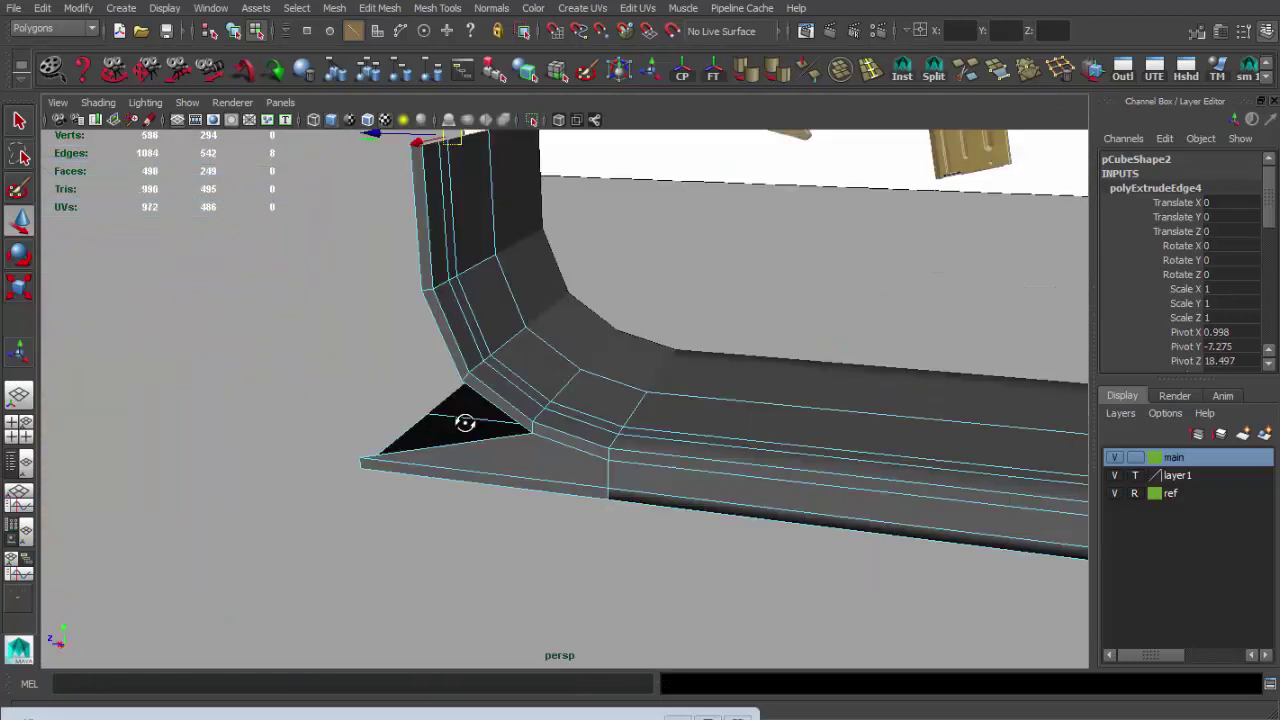
key("q")
mouse_move(480, 380)
left_mouse_down("alt")
mouse_move(541, 414)
mouse_move(790, 92)
left_mouse_up("alt")
left_click(650, 318)
left_click_drag(650, 318, 666, 289, "alt")
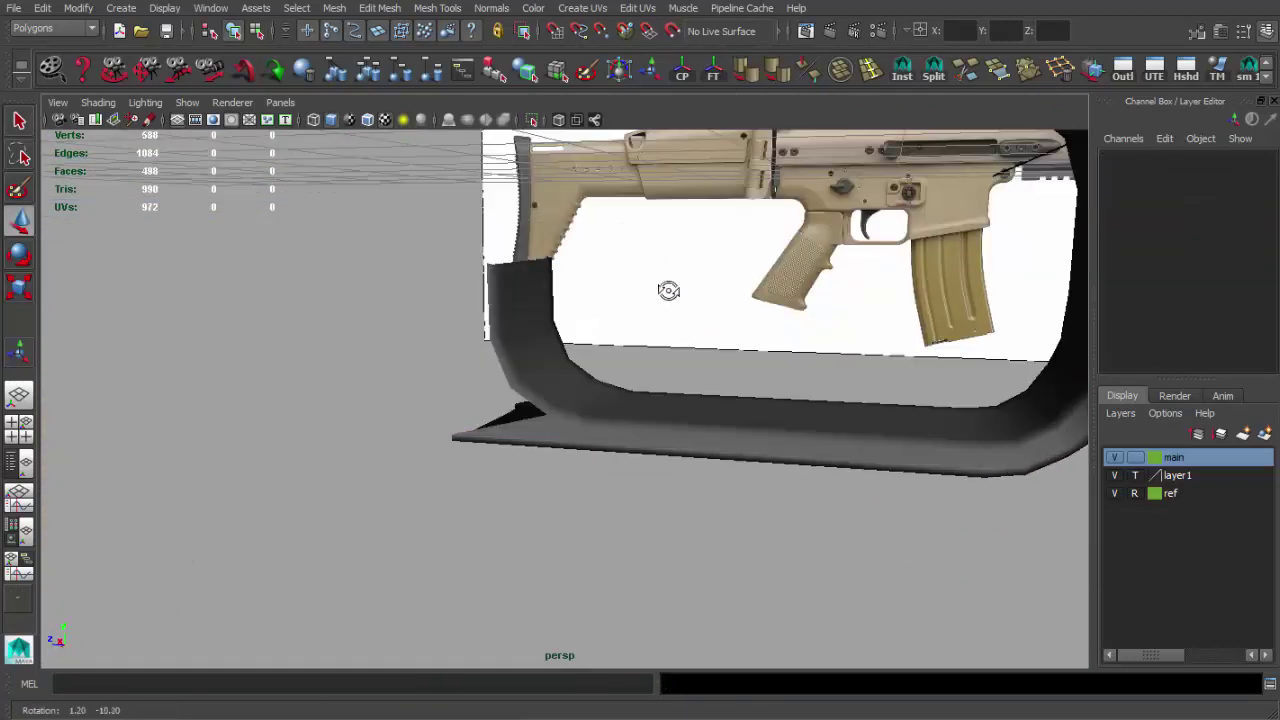
scroll(637, 337, "up", 3)
scroll(527, 360, "up", 3)
right_click_drag(527, 360, 527, 335)
mouse_move(527, 335)
left_mouse_down("alt")
mouse_move(526, 386)
mouse_move(443, 251)
left_mouse_up("alt")
left_click(429, 257)
right_click_drag(429, 257, 452, 328, "shift")
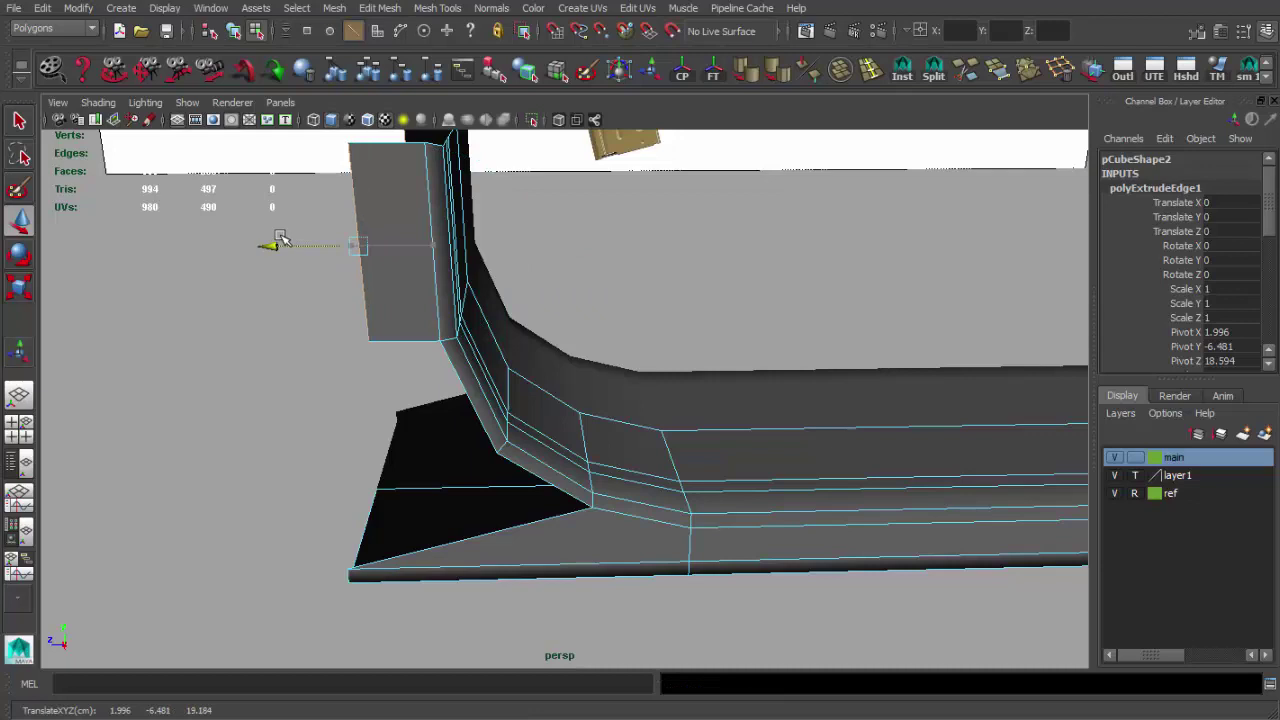
- Extrude the corner edge again to build the vertical post upward
key("space")
key("space")
key("w")
scroll(466, 329, "up", 1)
scroll(443, 366, "up", 2)
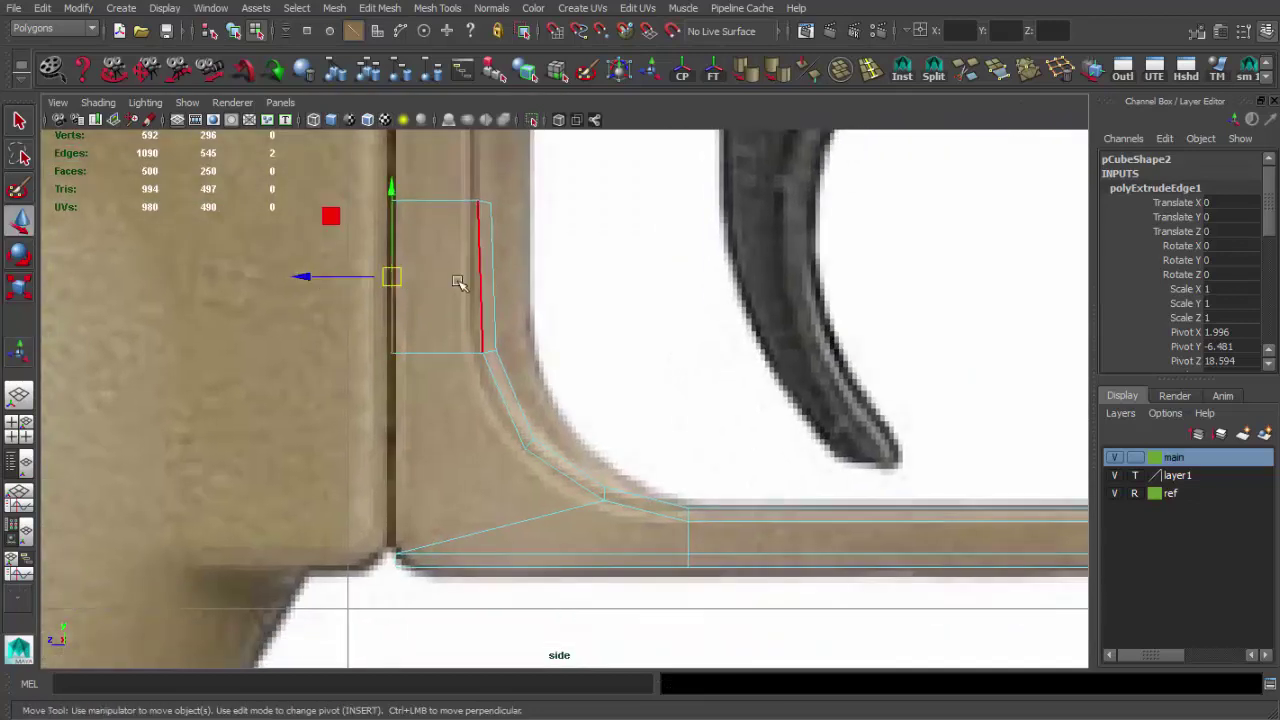
key("space")
key("space")
key("ctrl+e")
mouse_move(526, 357)
left_mouse_down("alt")
mouse_move(489, 297)
mouse_move(497, 387)
mouse_move(452, 289)
mouse_move(491, 257)
left_mouse_up("alt")
key("q")
- Extrude the post's top edge and move the new edge far down
key("ctrl+e")
key("w")
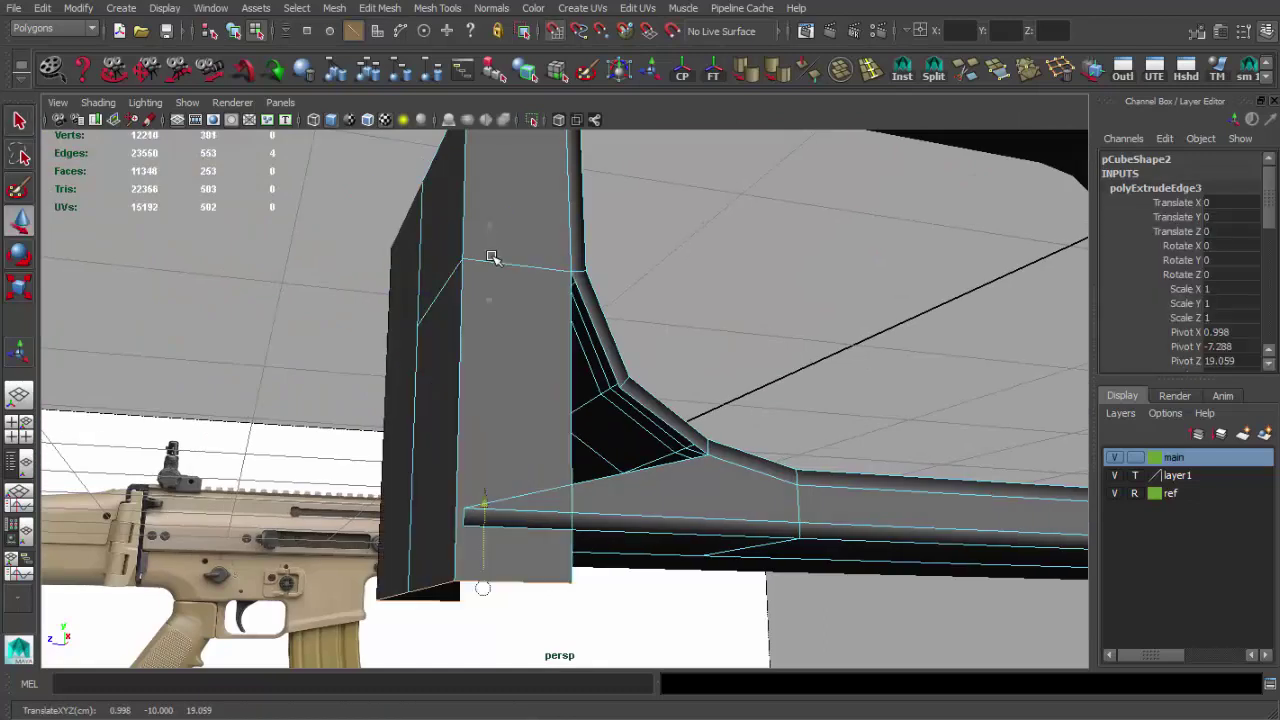
mouse_move(491, 344)
left_mouse_down("alt")
mouse_move(534, 398)
mouse_move(734, 345)
left_mouse_up("alt")
key("q")
key("q")
mouse_move(855, 279)
left_mouse_down("alt")
mouse_move(586, 428)
mouse_move(549, 414)
mouse_move(543, 337)
mouse_move(547, 392)
left_mouse_up("alt")
- Extrude the selected edge and raise the flap into a box
key("F8")
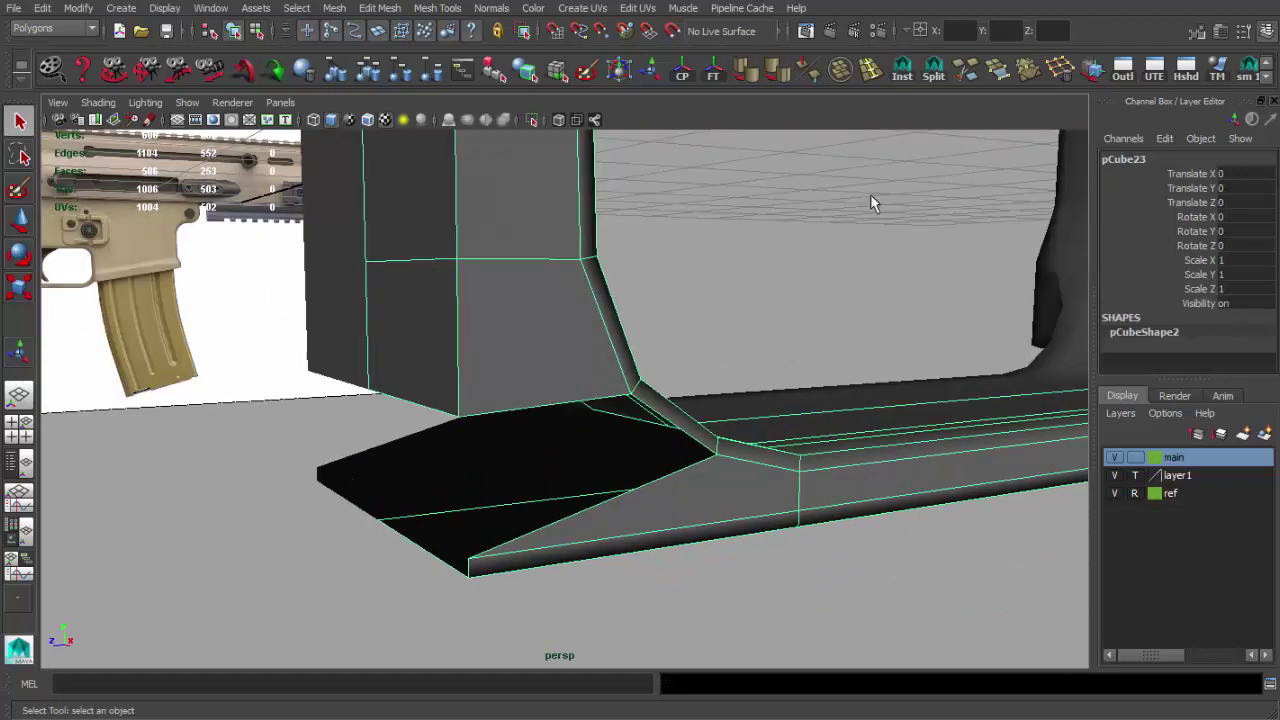
key("ctrl+e")
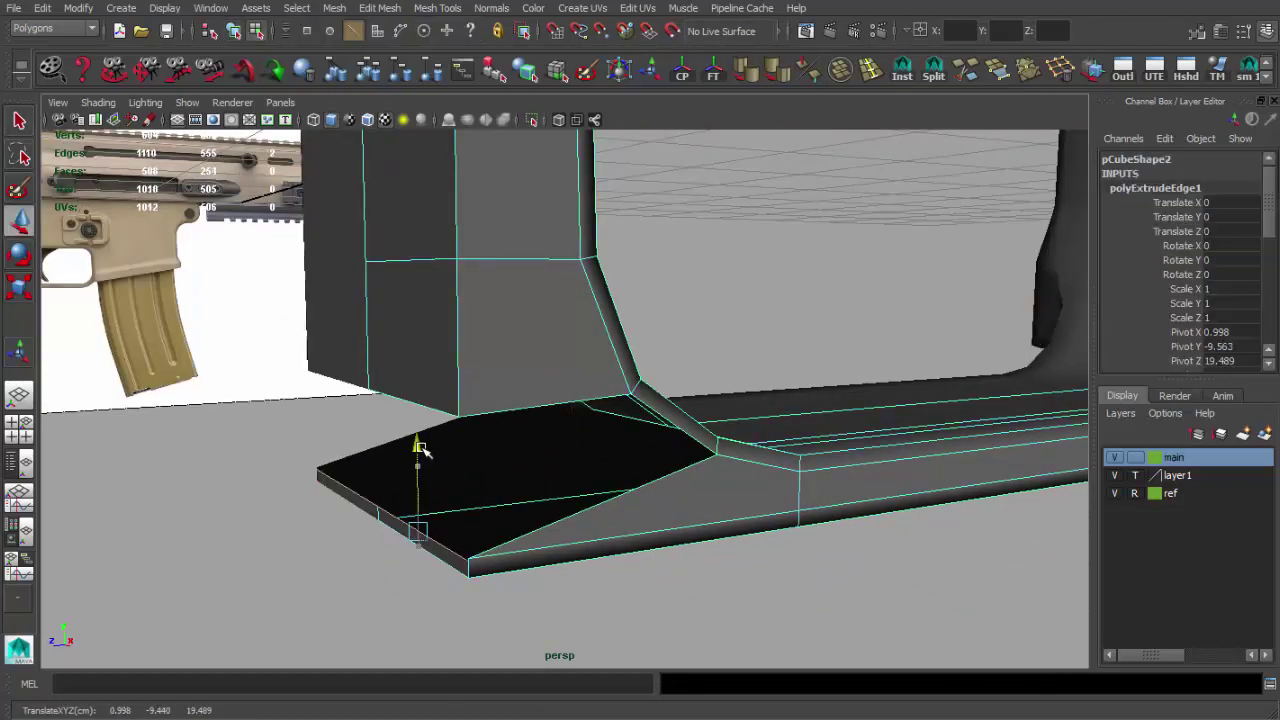
mouse_move(418, 453)
left_mouse_down()
mouse_move(366, 443)
mouse_move(390, 476)
left_mouse_up()
key("q")
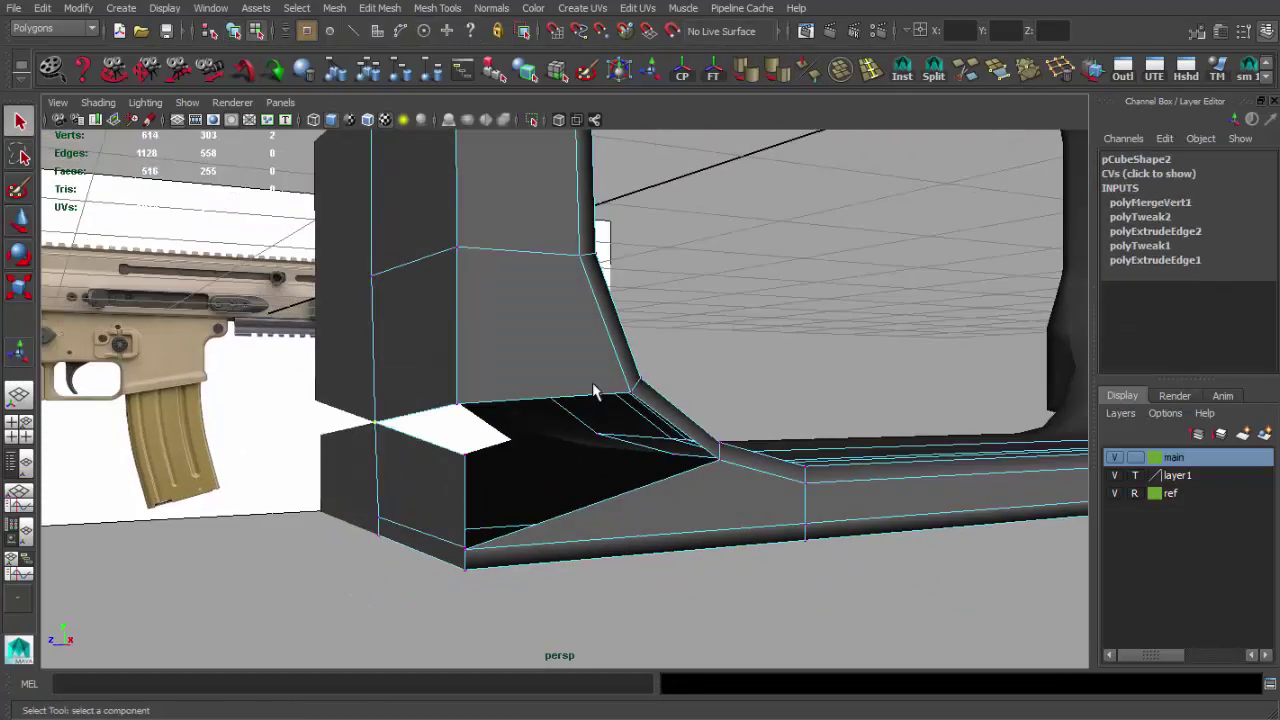
- Merge the stray flap vertices and fill the hole at the post's base with a face
mouse_move(594, 390)
left_mouse_down("alt")
mouse_move(457, 489)
mouse_move(573, 443)
left_mouse_up("alt")
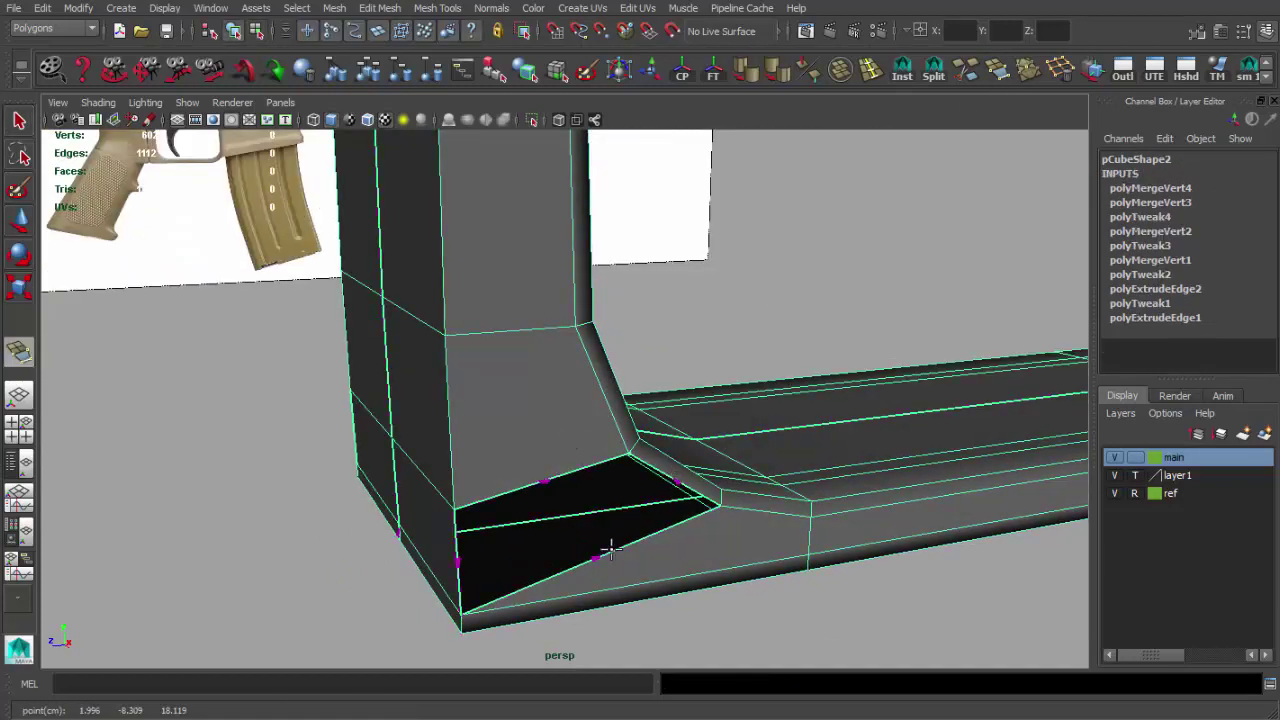
key("Return")
mouse_move(520, 471)
left_mouse_down("alt")
mouse_move(449, 449)
mouse_move(486, 449)
mouse_move(408, 300)
mouse_move(400, 383)
left_mouse_up("alt")
- Extrude the selected side faces of the frame mesh
key("ctrl+e")
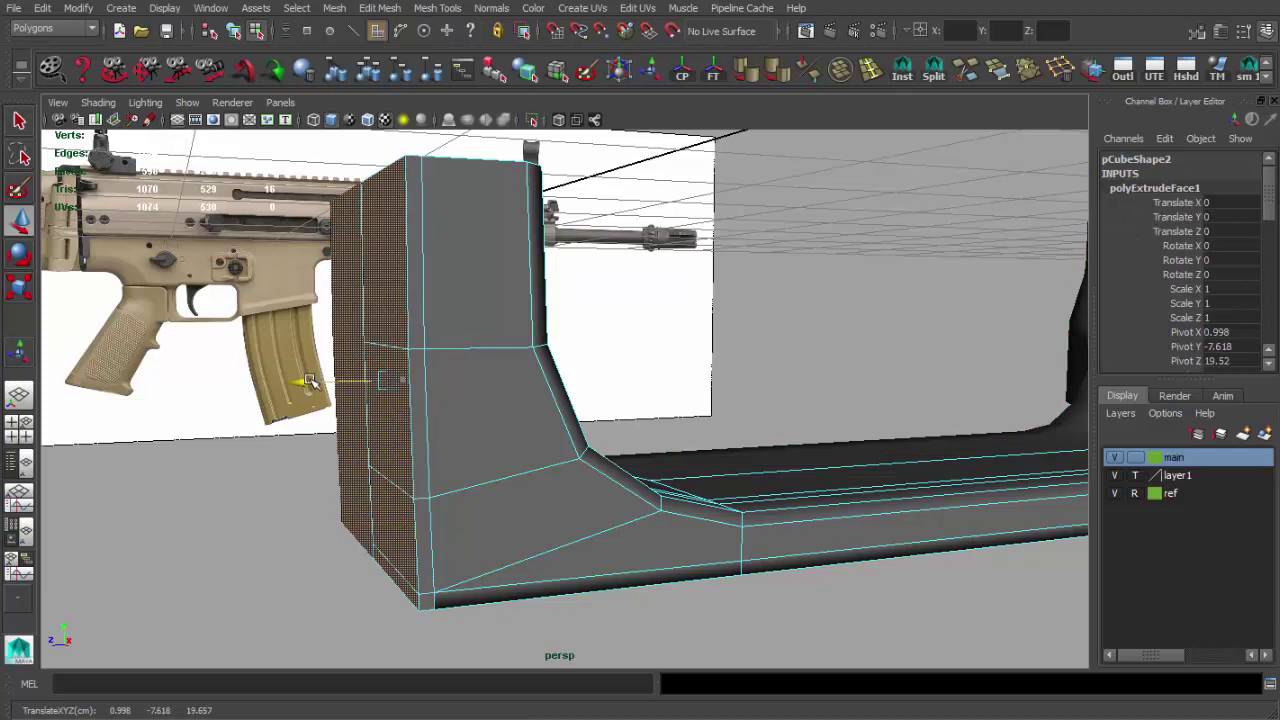
mouse_move(310, 381)
left_mouse_down("alt")
mouse_move(501, 571)
mouse_move(503, 405)
mouse_move(568, 356)
left_mouse_up("alt")
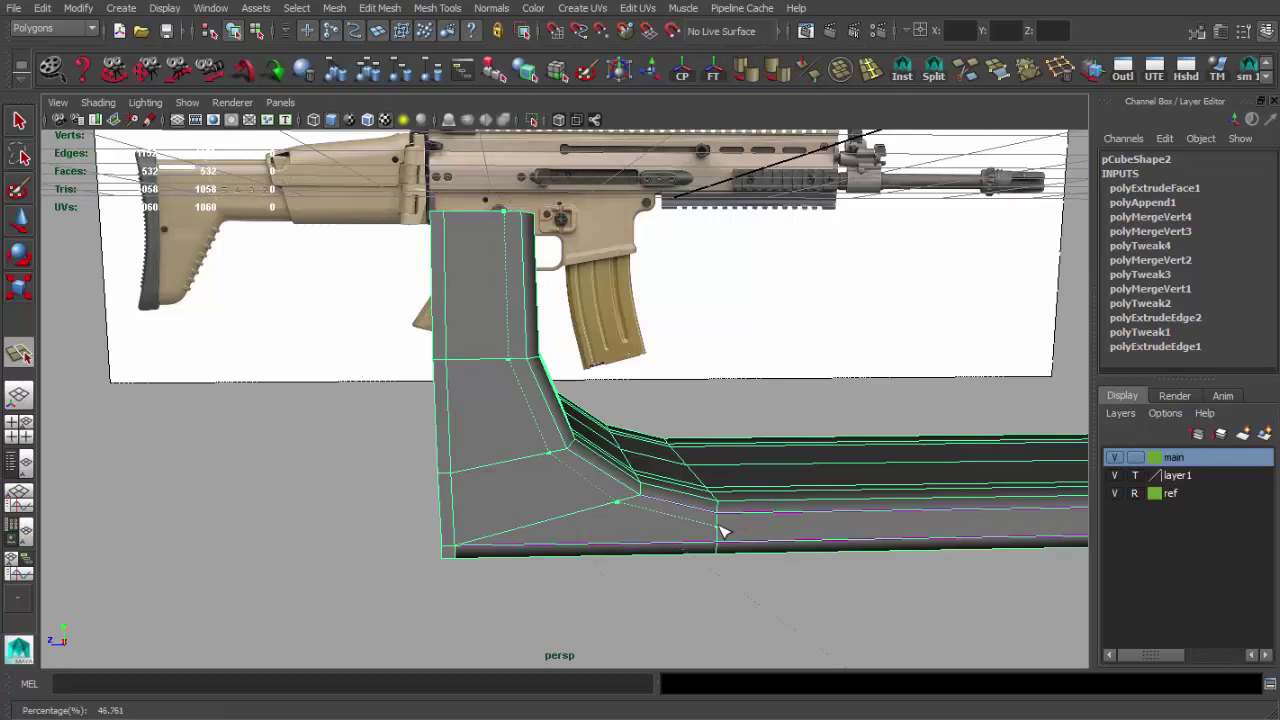
mouse_move(722, 531)
left_mouse_down("alt")
mouse_move(660, 470)
mouse_move(743, 466)
mouse_move(634, 423)
mouse_move(598, 450)
mouse_move(571, 371)
mouse_move(846, 380)
mouse_move(750, 507)
left_mouse_up("alt")
- Isolate the trigger-guard mesh and delete its thin stray side faces
key("3")
key("1")
key("ctrl+1")
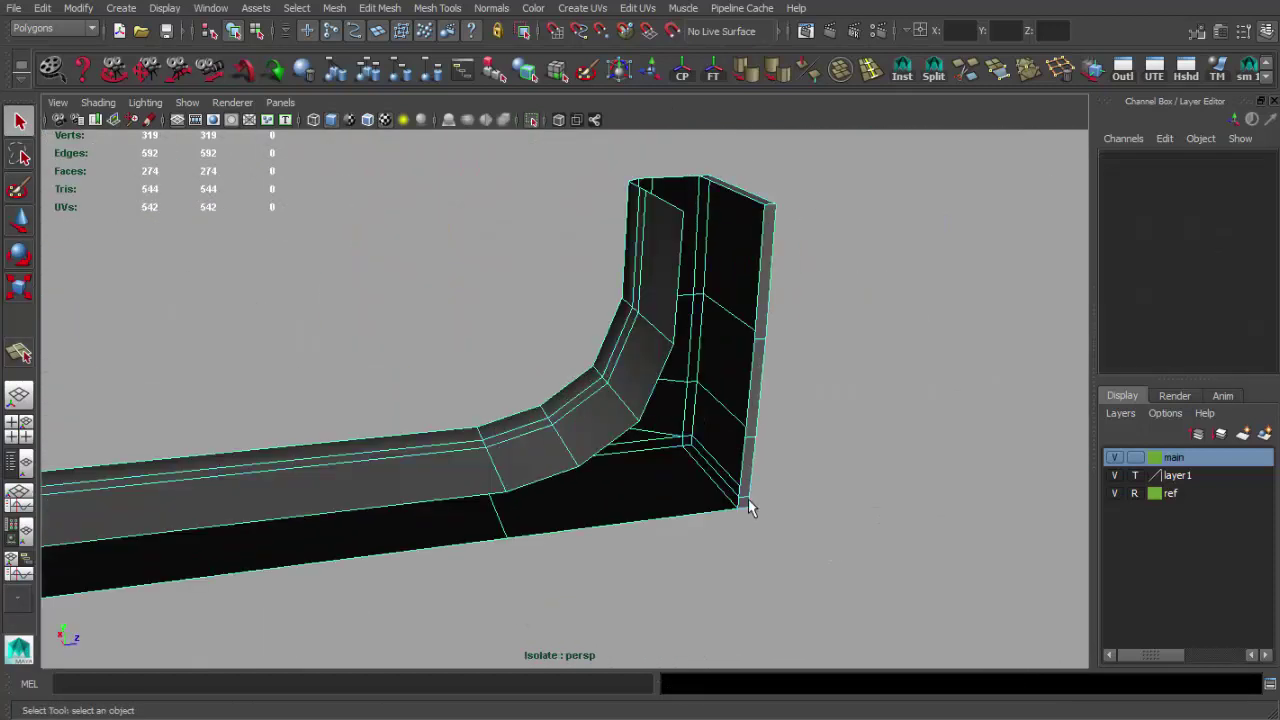
left_click(771, 241)
key("Delete")
key("F8")
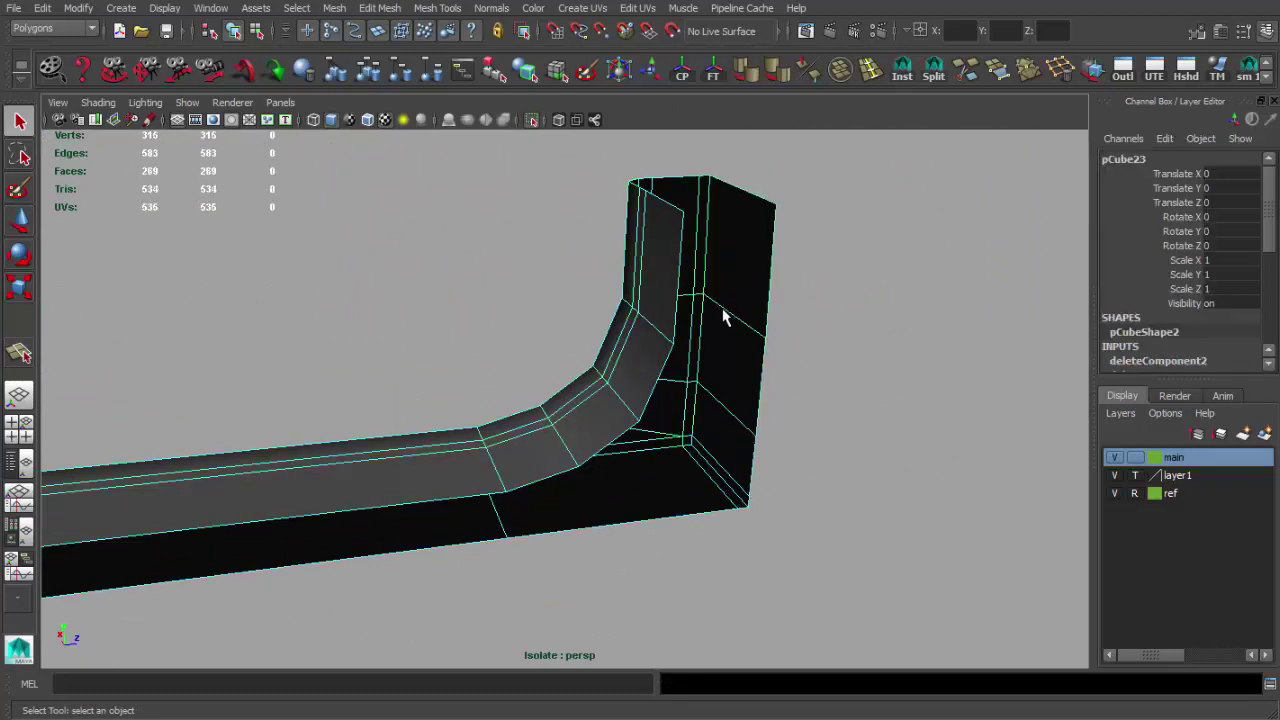
mouse_move(723, 309)
left_mouse_down("alt")
mouse_move(360, 329)
mouse_move(503, 410)
mouse_move(665, 173)
mouse_move(432, 382)
left_mouse_up("alt")
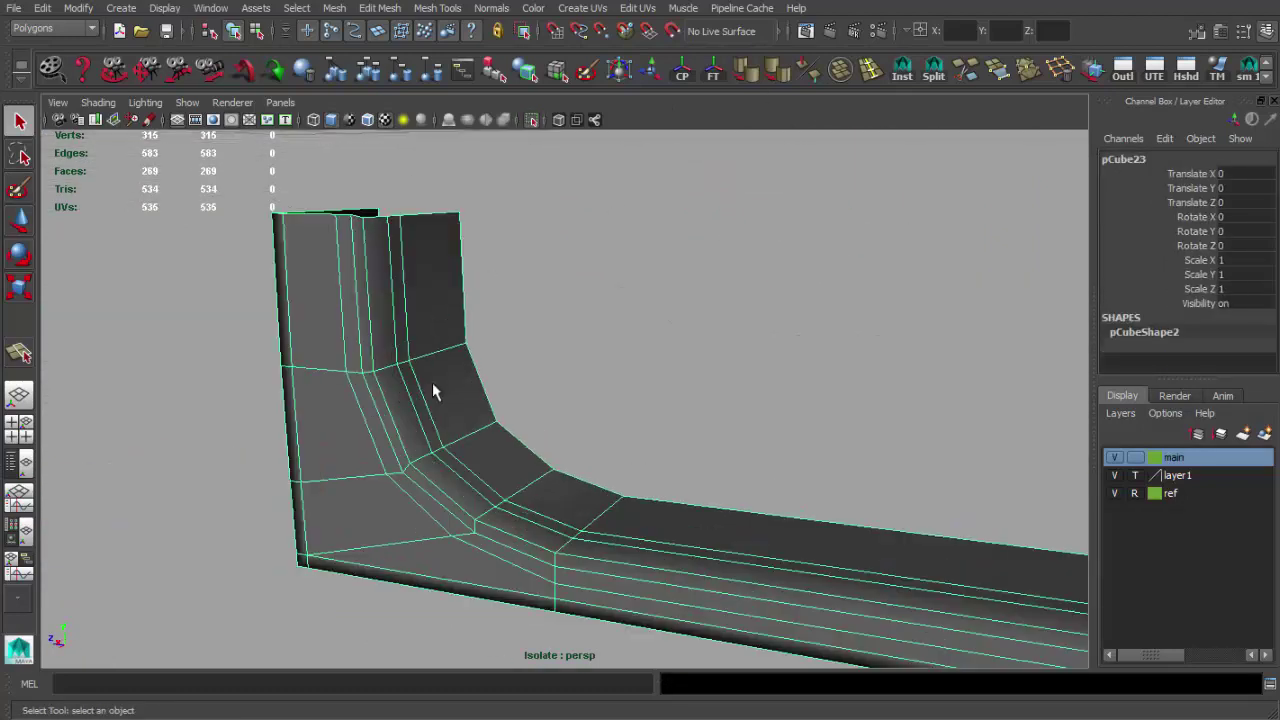
- In the side view, line up the bottom rear corner vertex with the reference image's corner
key("ctrl+1")
key("space")
key("space")
key("F9")
scroll(390, 527, "up", 3)
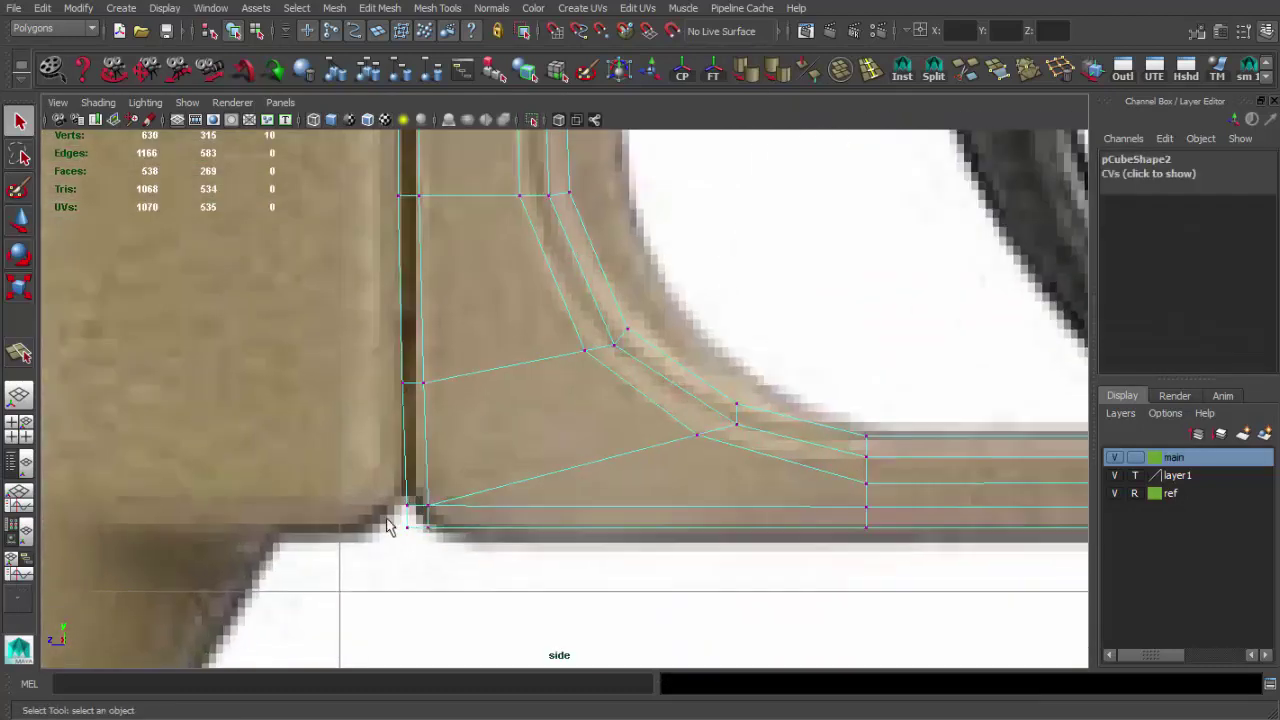
scroll(418, 533, "down", 3)
scroll(520, 480, "up", 3)
scroll(390, 520, "up", 1)
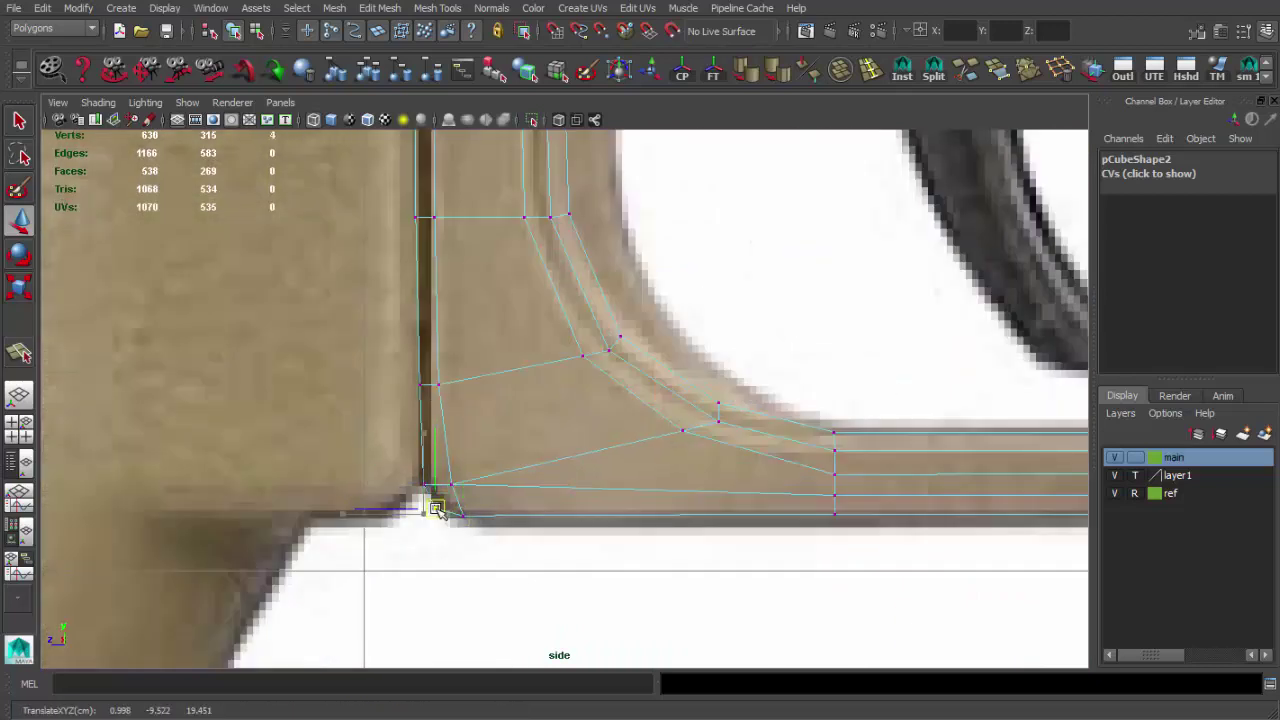
key("F8")
key("space")
key("space")
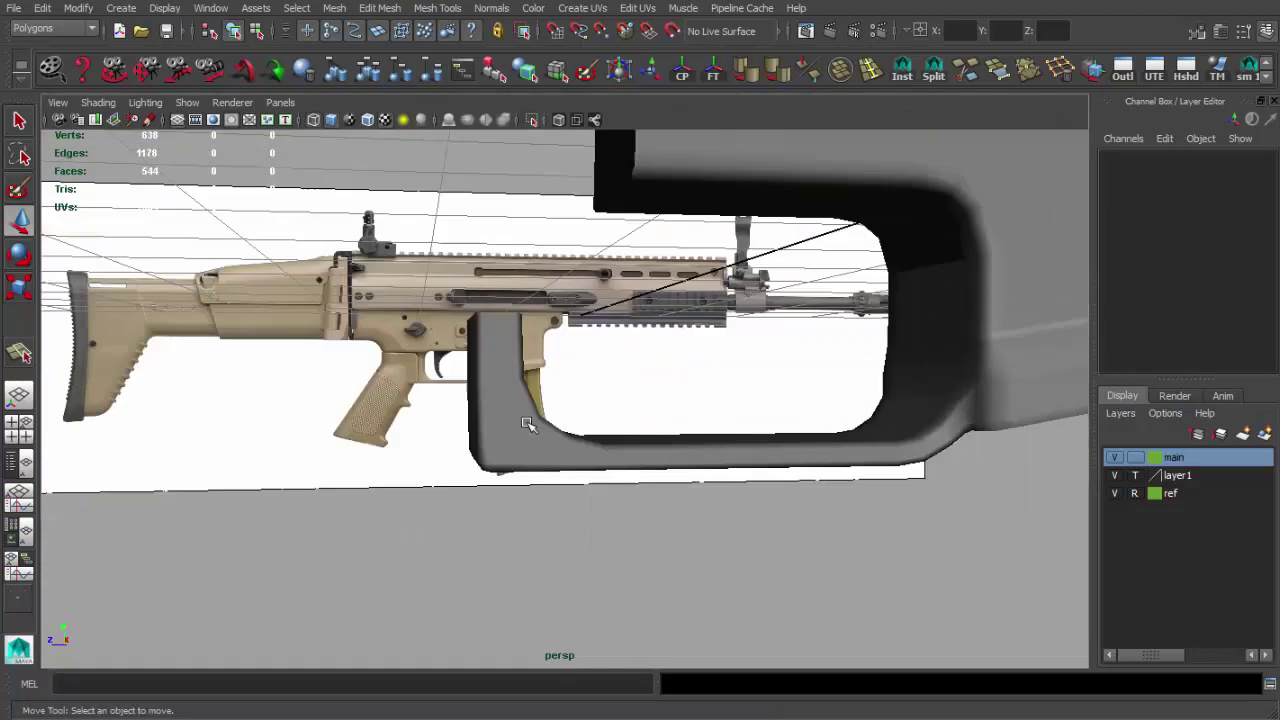
mouse_move(470, 490)
left_mouse_down("alt")
mouse_move(540, 500)
mouse_move(571, 443)
mouse_move(757, 457)
mouse_move(428, 349)
mouse_move(500, 355)
left_mouse_up("alt")
left_click(580, 463)
key("1")
- Start the Insert Edge Loop Tool and check the guard with smooth preview on, then off
left_click(870, 70)
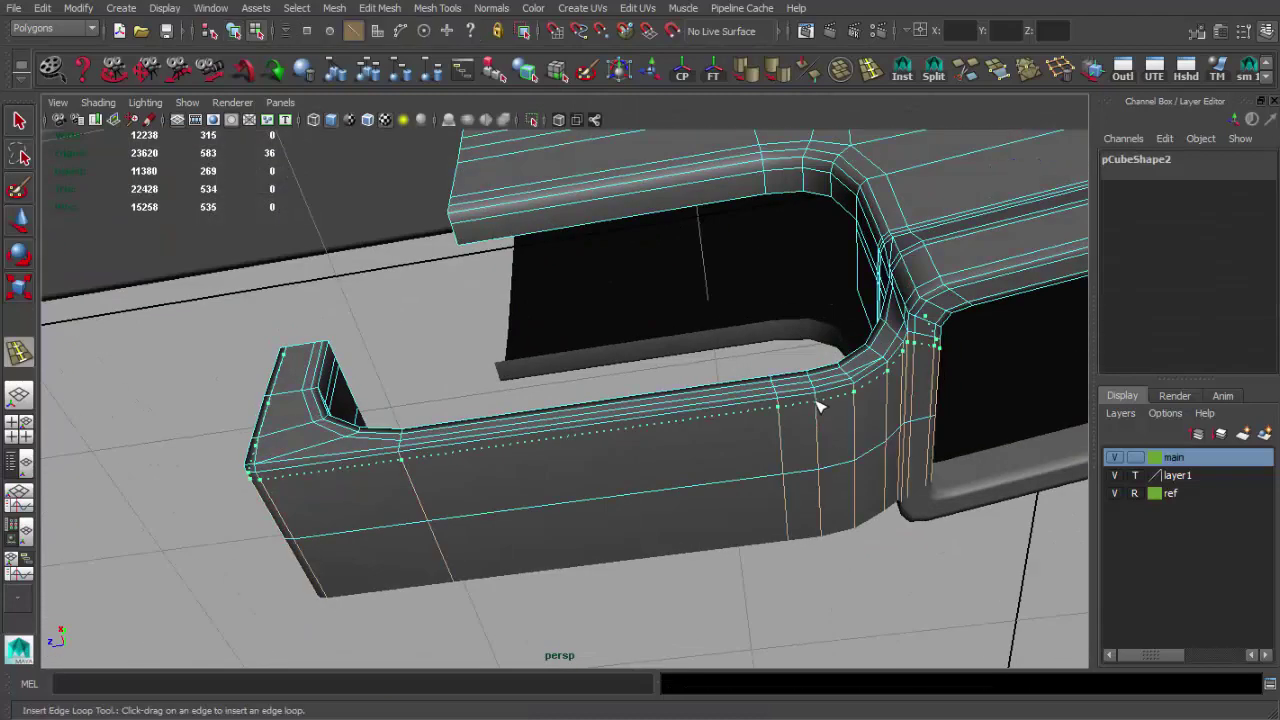
mouse_move(818, 406)
left_mouse_down("alt")
mouse_move(720, 457)
mouse_move(408, 471)
left_mouse_up("alt")
key("q")
key("3")
left_click(537, 503)
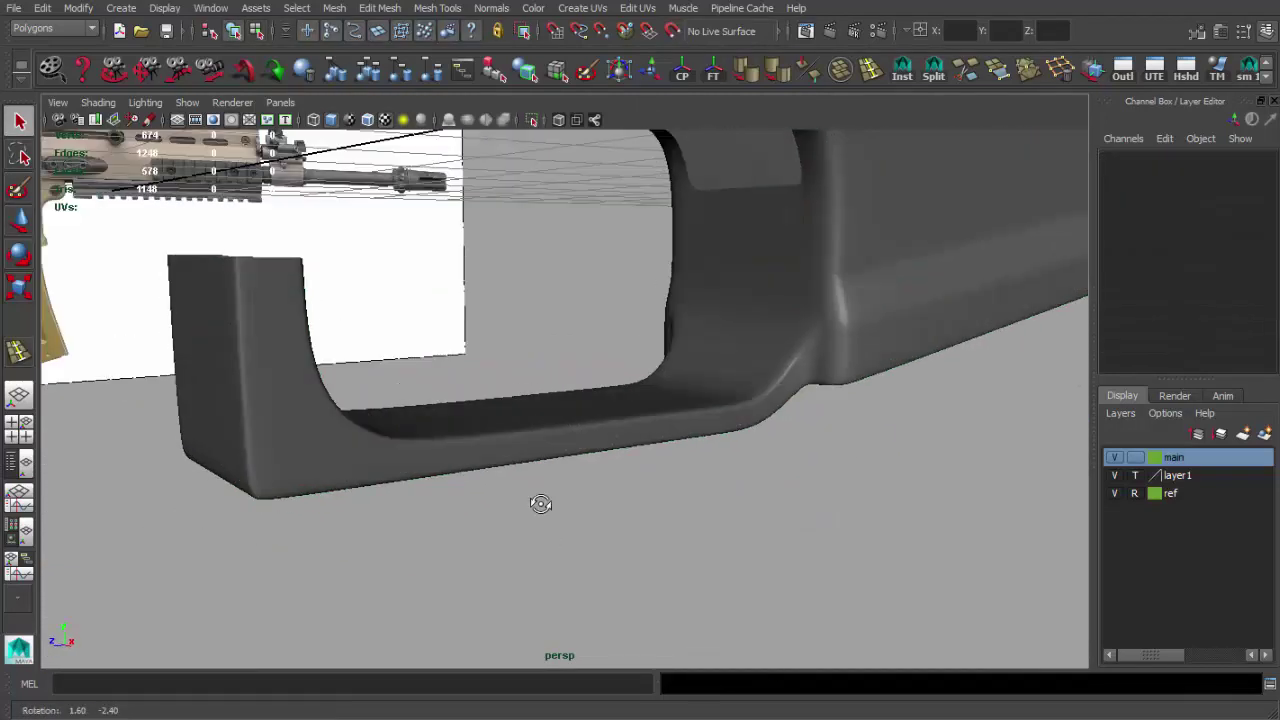
left_click_drag(537, 503, 430, 474, "alt")
left_click(534, 443)
key("1")
mouse_move(534, 443)
left_mouse_down("alt")
mouse_move(674, 451)
mouse_move(666, 403)
mouse_move(812, 447)
mouse_move(677, 463)
mouse_move(497, 437)
left_mouse_up("alt")
- Select the strip of faces along the guard's bottom and grow the selection
double_click(818, 450, "shift")
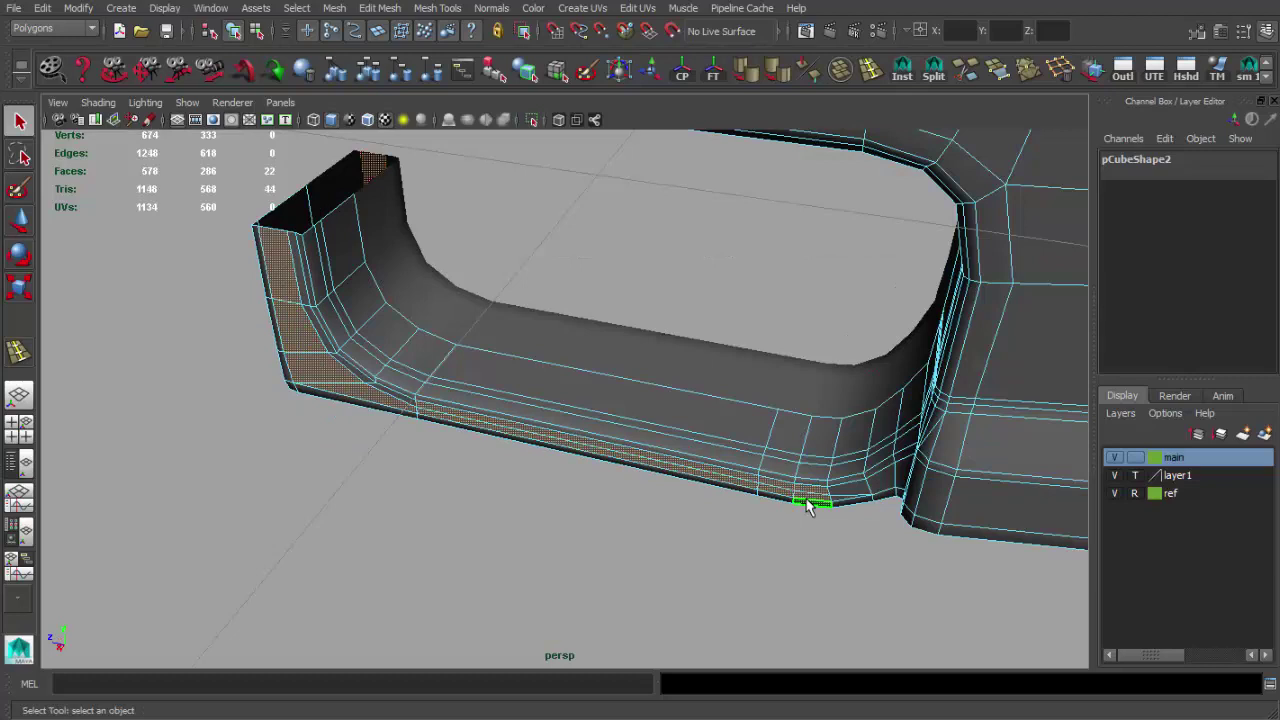
key("shift+period")
key("r")
mouse_move(828, 517)
left_mouse_down("alt")
mouse_move(466, 437)
mouse_move(677, 388)
left_mouse_up("alt")
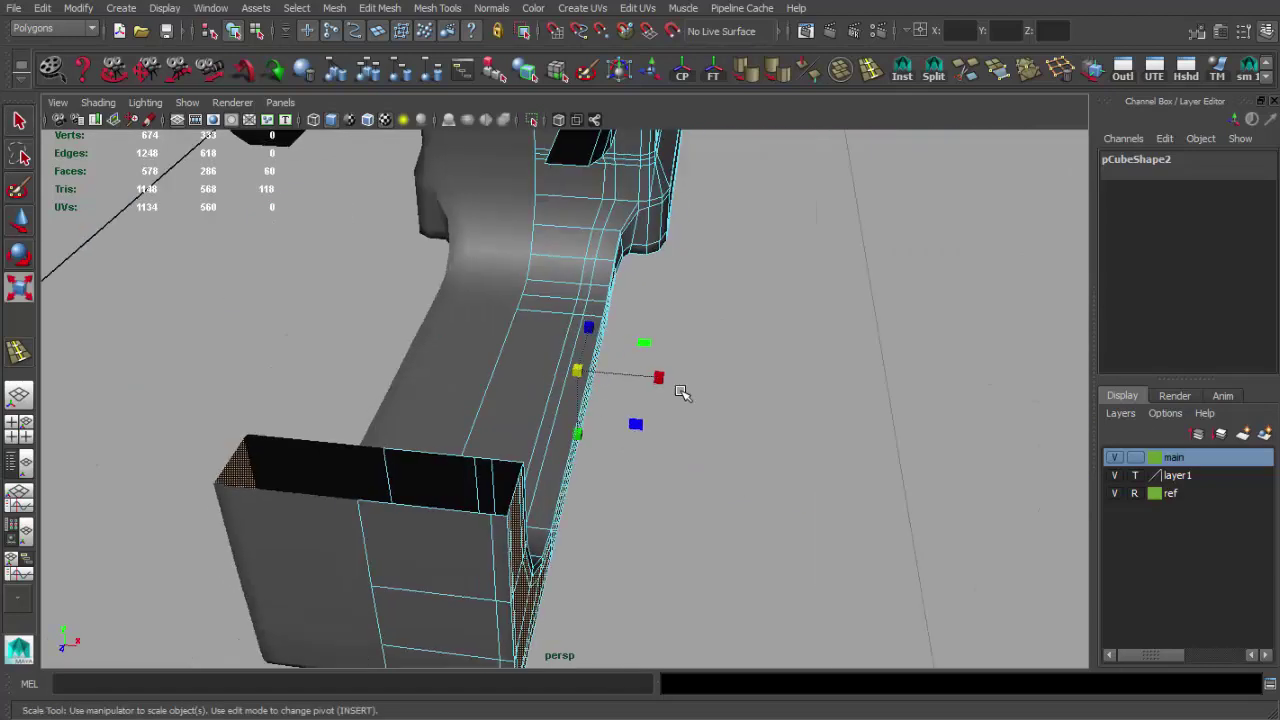
mouse_move(578, 371)
left_mouse_down("alt")
mouse_move(486, 437)
mouse_move(423, 437)
mouse_move(529, 443)
mouse_move(323, 379)
mouse_move(597, 429)
mouse_move(451, 414)
mouse_move(612, 453)
mouse_move(666, 443)
mouse_move(526, 491)
mouse_move(666, 429)
mouse_move(676, 454)
mouse_move(669, 442)
left_mouse_up("alt")
key("F8")
- Scale the bottom-side faces flat along X
key("ctrl+z")
key("ctrl+z")
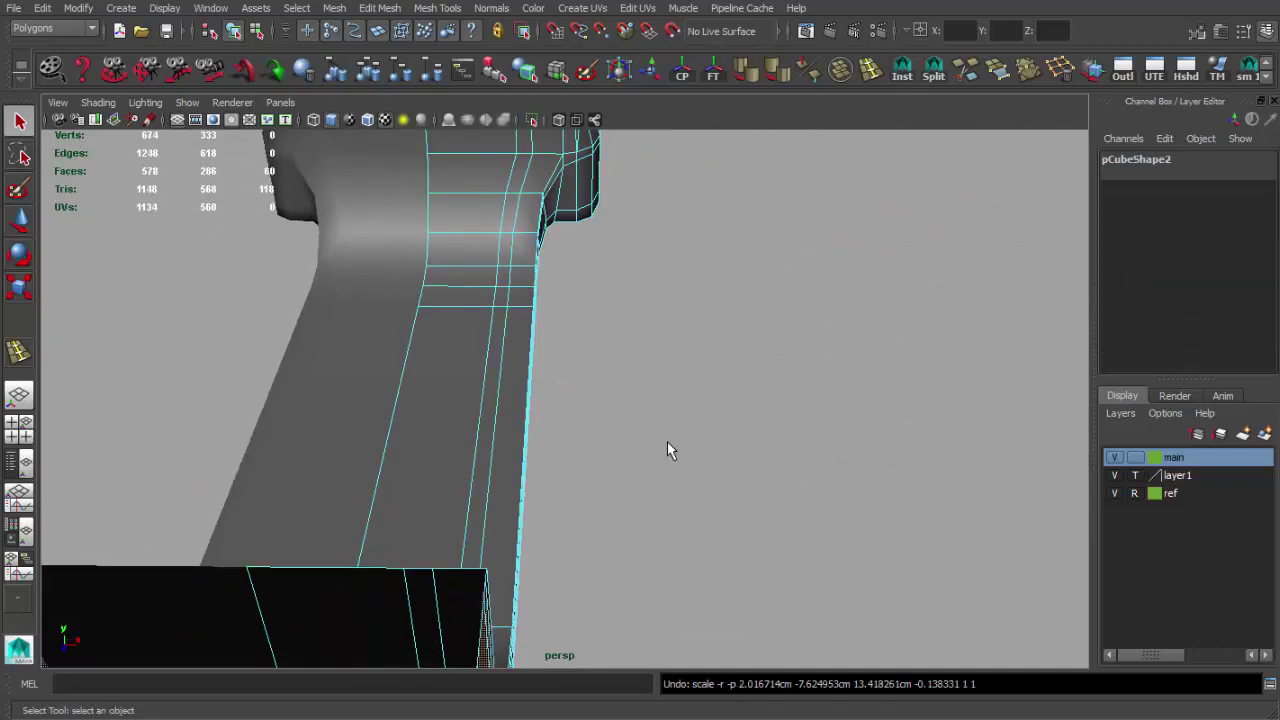
key("w")
key("r")
left_click_drag(604, 387, 527, 391)
key("w")
left_click_drag(610, 389, 628, 372, "alt")
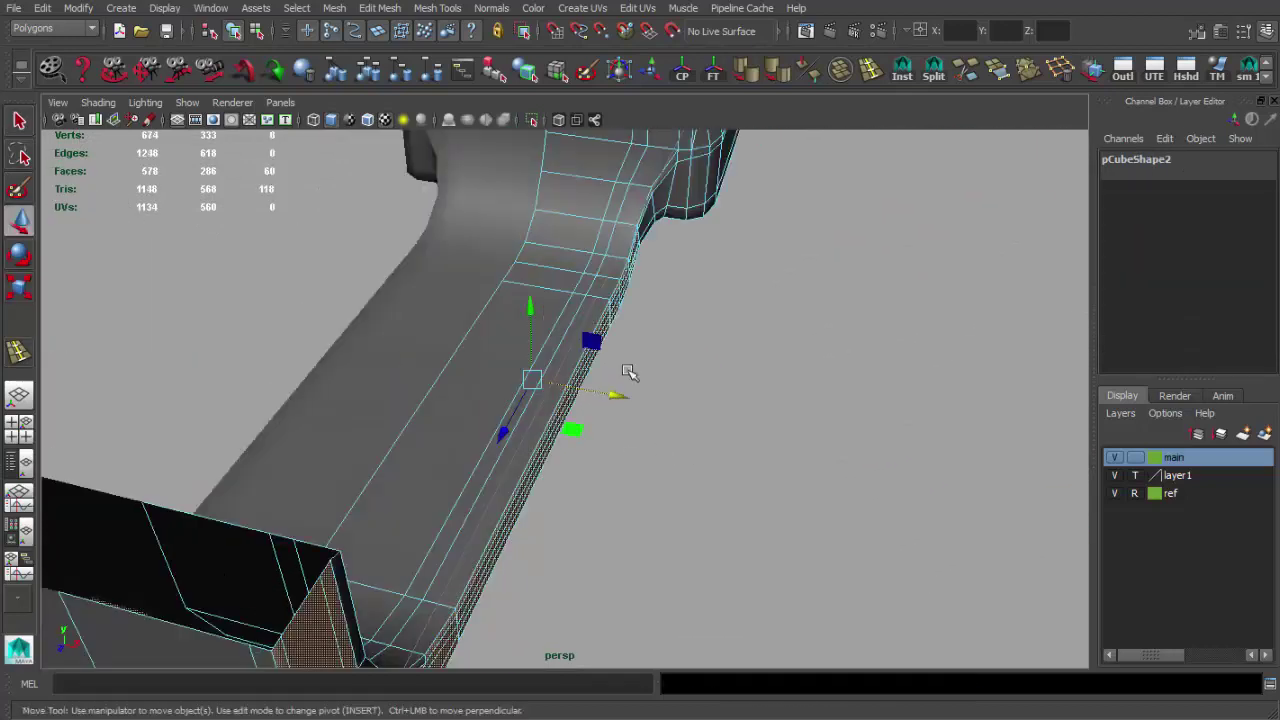
mouse_move(612, 249)
left_mouse_down("alt")
mouse_move(607, 401)
mouse_move(432, 461)
mouse_move(502, 444)
mouse_move(470, 460)
left_mouse_up("alt")
key("q")
key("F8")
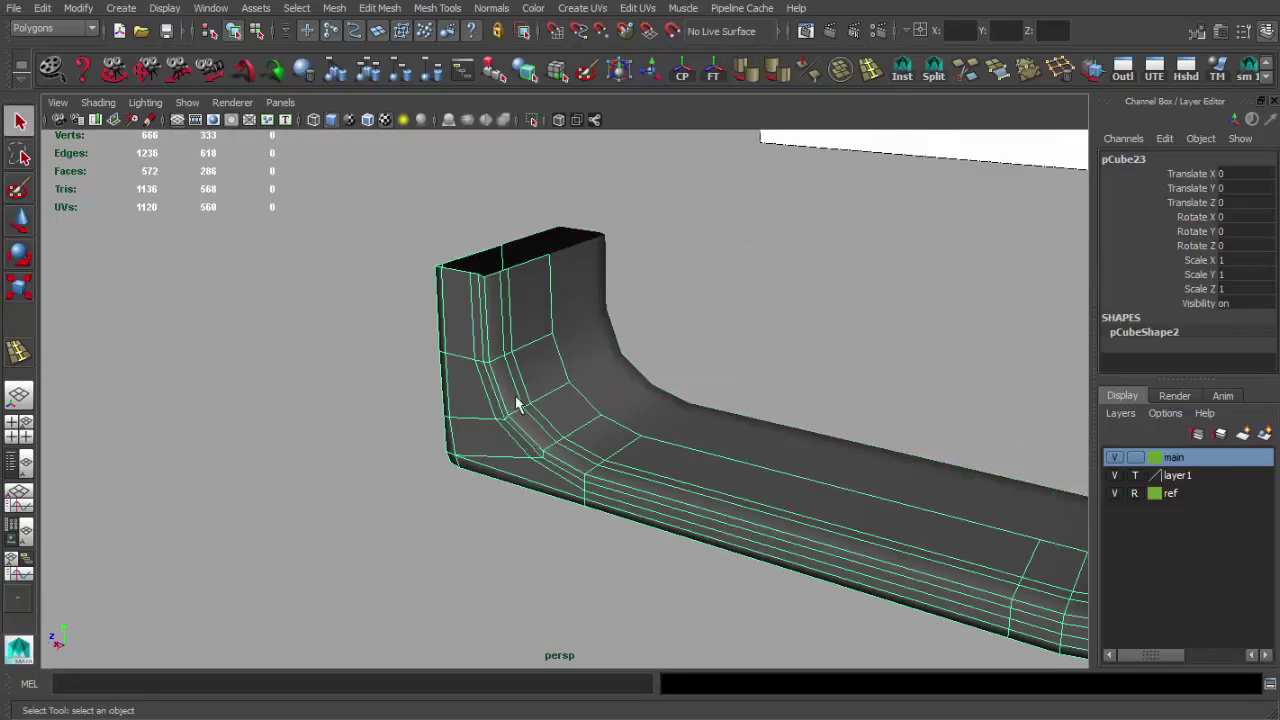
- Select the trigger-guard mesh and compare its corner against the rifle reference
right_click_drag(432, 466, 458, 491, "shift")
left_click_drag(480, 491, 498, 491, "alt")
left_click(498, 491)
scroll(508, 494, "up", 3)
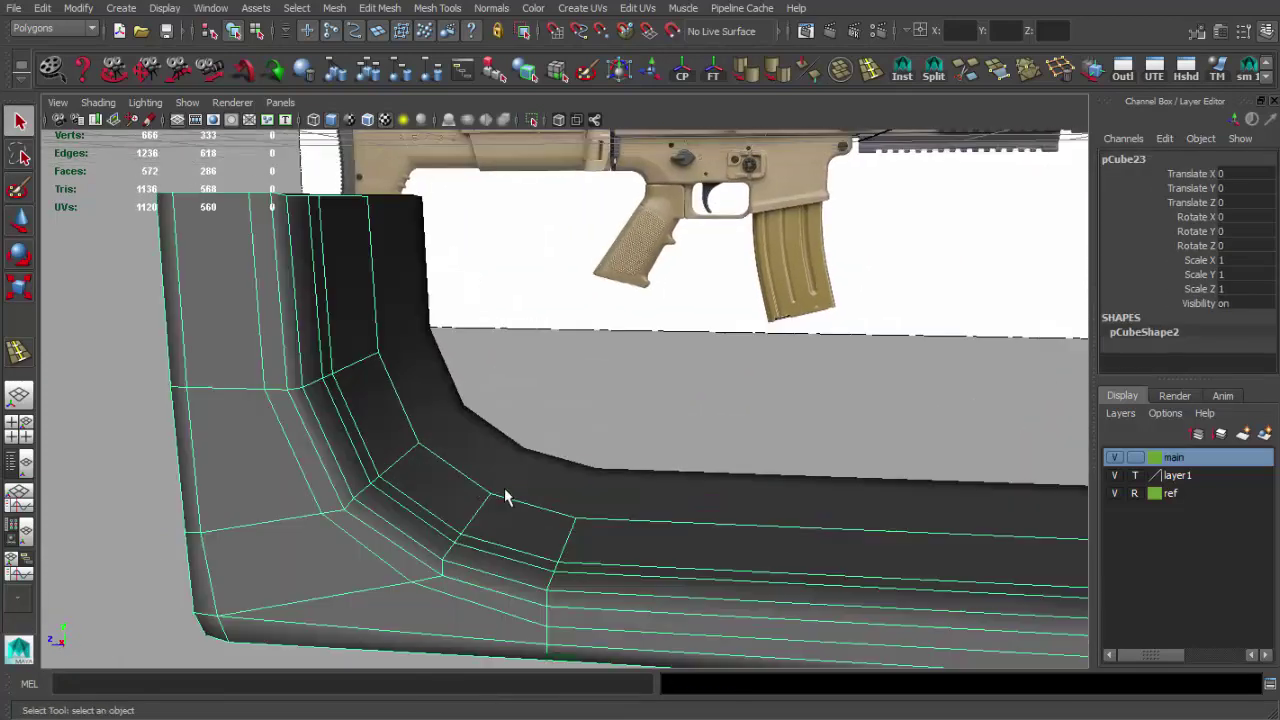
scroll(452, 451, "up", 3)
mouse_move(428, 382)
left_mouse_down("alt")
mouse_move(500, 429)
mouse_move(590, 393)
left_mouse_up("alt")
left_click_drag(509, 334, 708, 456, "alt")
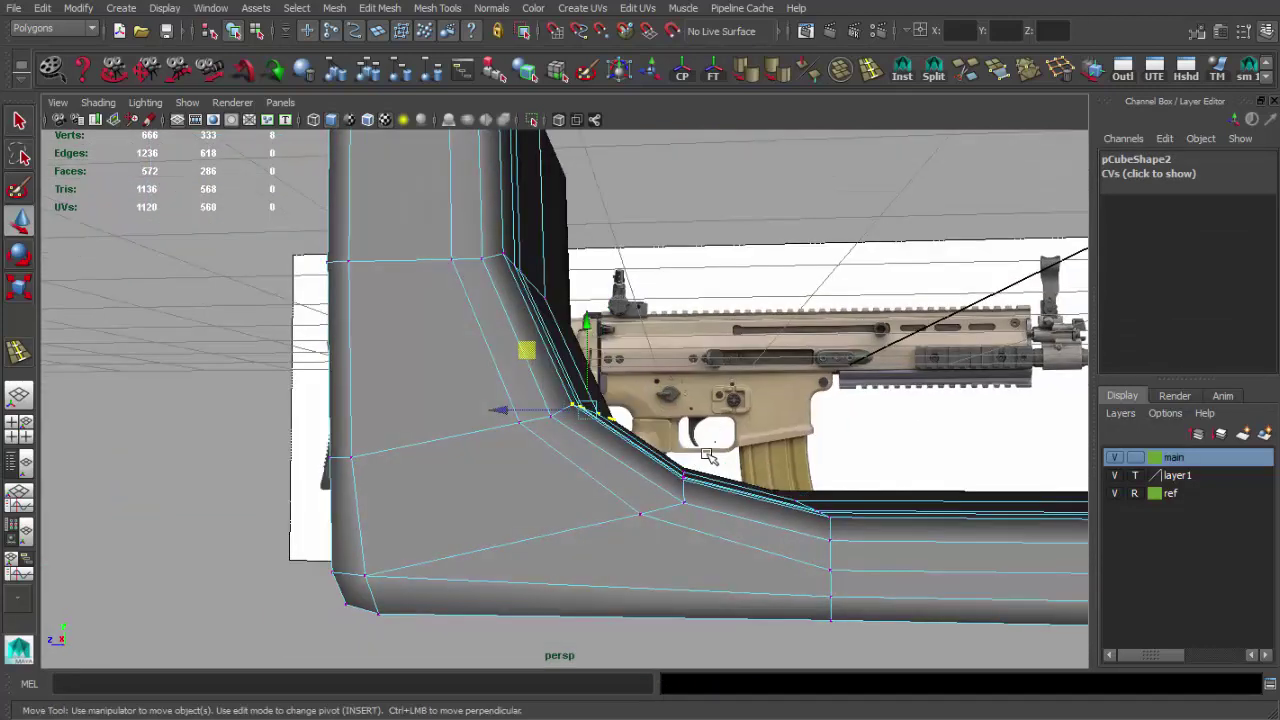
mouse_move(632, 412)
left_mouse_down("alt")
mouse_move(589, 314)
mouse_move(611, 357)
mouse_move(560, 318)
mouse_move(577, 434)
mouse_move(523, 426)
mouse_move(508, 376)
left_mouse_up("alt")
mouse_move(600, 408)
left_mouse_down("alt")
mouse_move(686, 434)
mouse_move(600, 400)
mouse_move(613, 450)
mouse_move(528, 483)
mouse_move(477, 451)
mouse_move(563, 454)
mouse_move(503, 509)
mouse_move(523, 492)
left_mouse_up("alt")
- Delete the selected end faces of the post
key("r")
key("Delete")
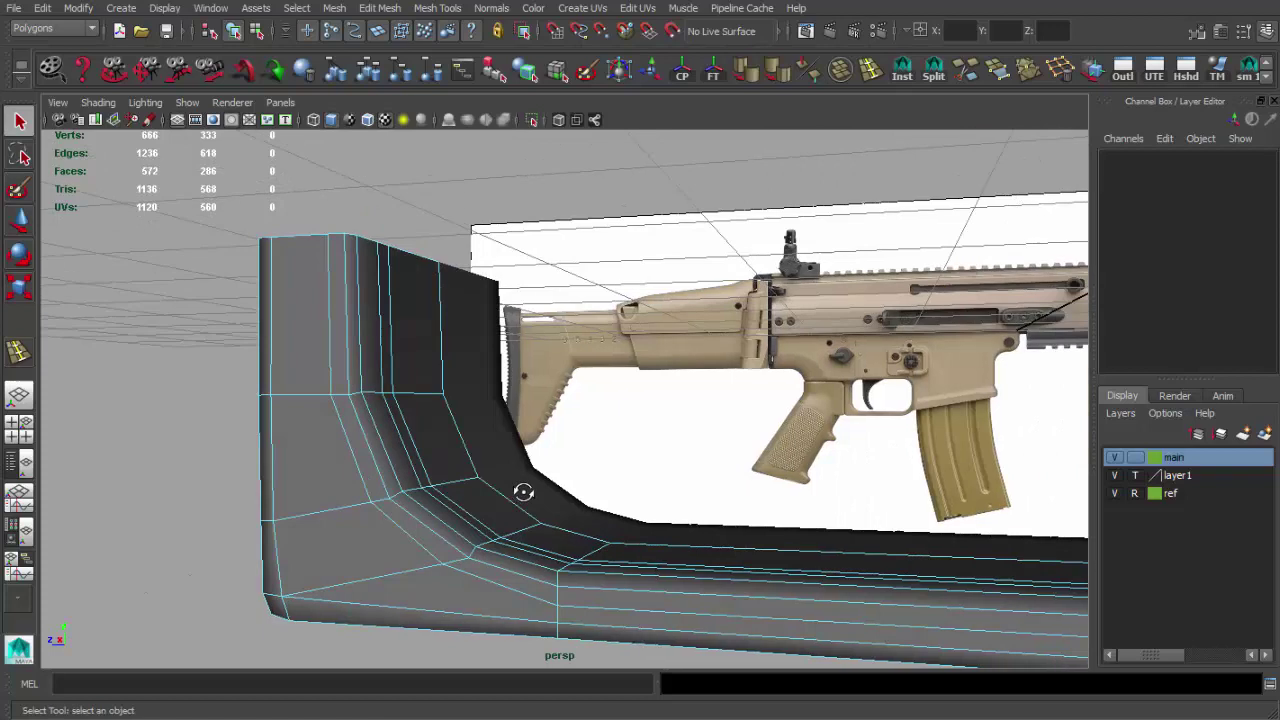
mouse_move(428, 407)
left_mouse_down("alt")
mouse_move(512, 466)
mouse_move(623, 440)
mouse_move(568, 440)
mouse_move(560, 409)
mouse_move(534, 429)
mouse_move(594, 251)
mouse_move(609, 289)
left_mouse_up("alt")
key("F8")
key("F11")
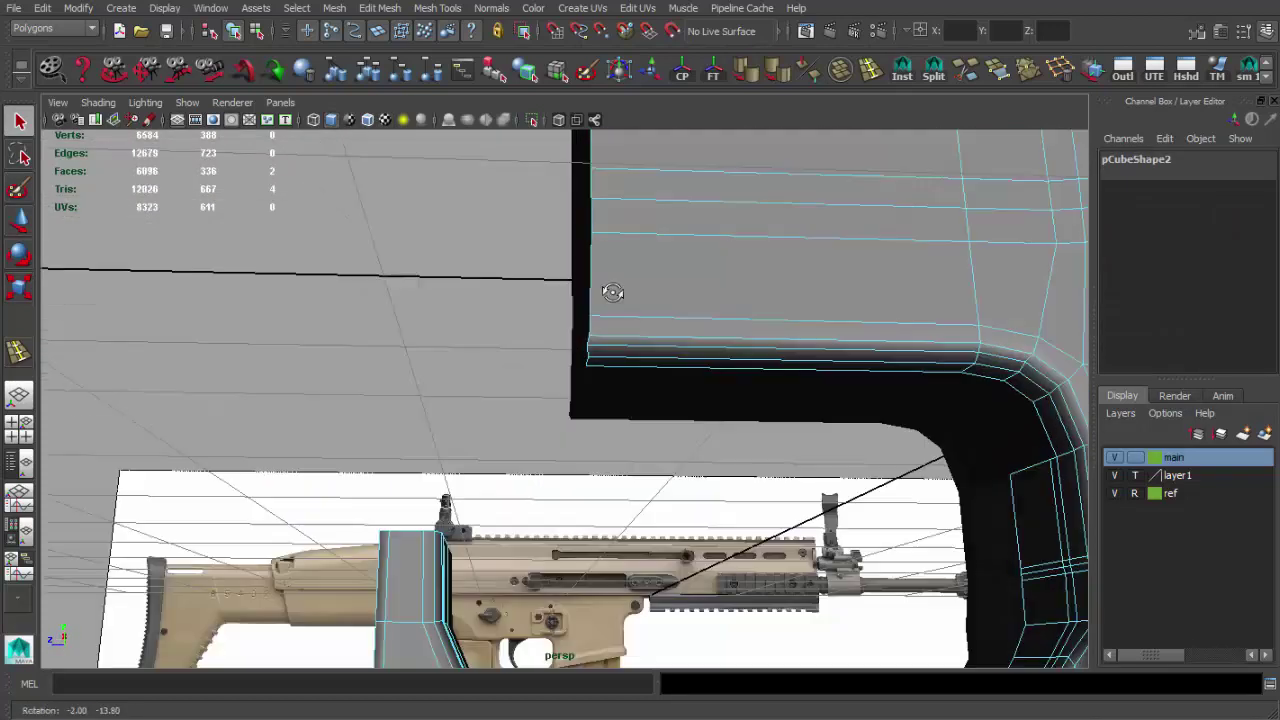
- Extrude the selected receiver edges in the side view with Ctrl+E
scroll(590, 300, "up", 3)
key("space")
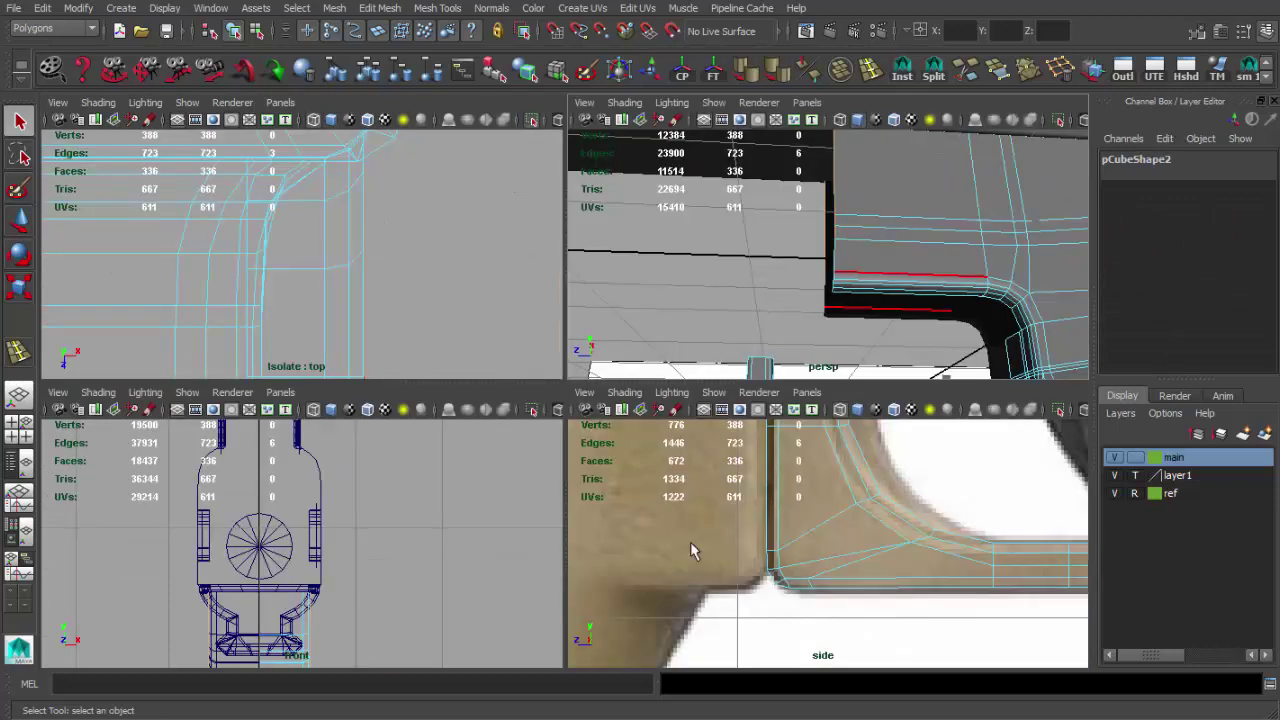
key("space")
middle_click_drag(514, 417, 580, 531, "alt")
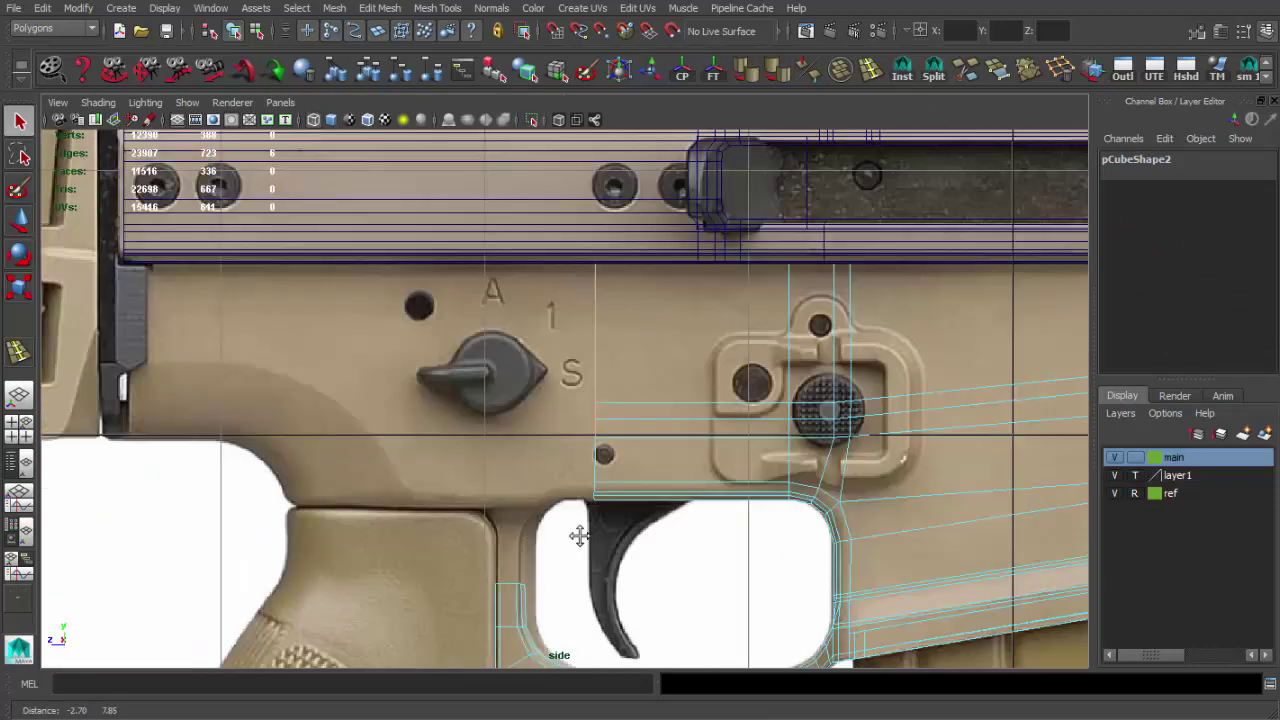
key("ctrl+e")
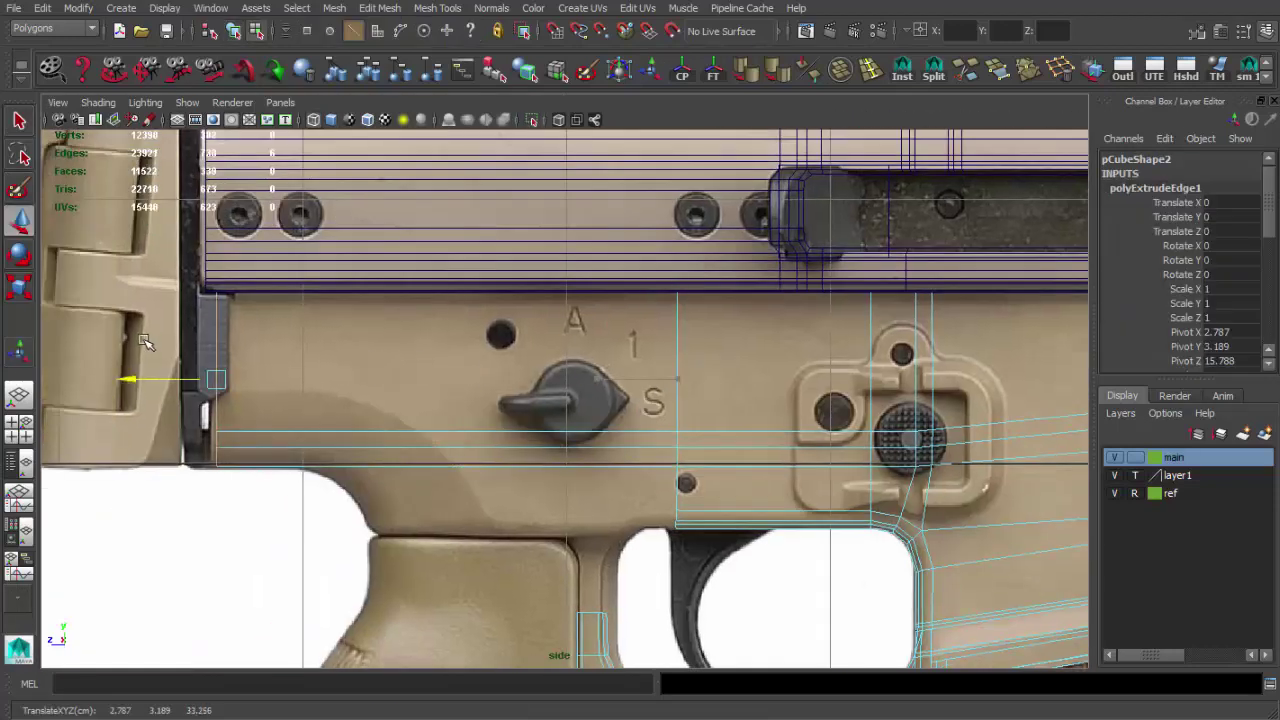
key("w")
- Select the edges along the trigger guard's front and extrude them
middle_click_drag(138, 345, 148, 307, "alt")
scroll(610, 421, "up", 2)
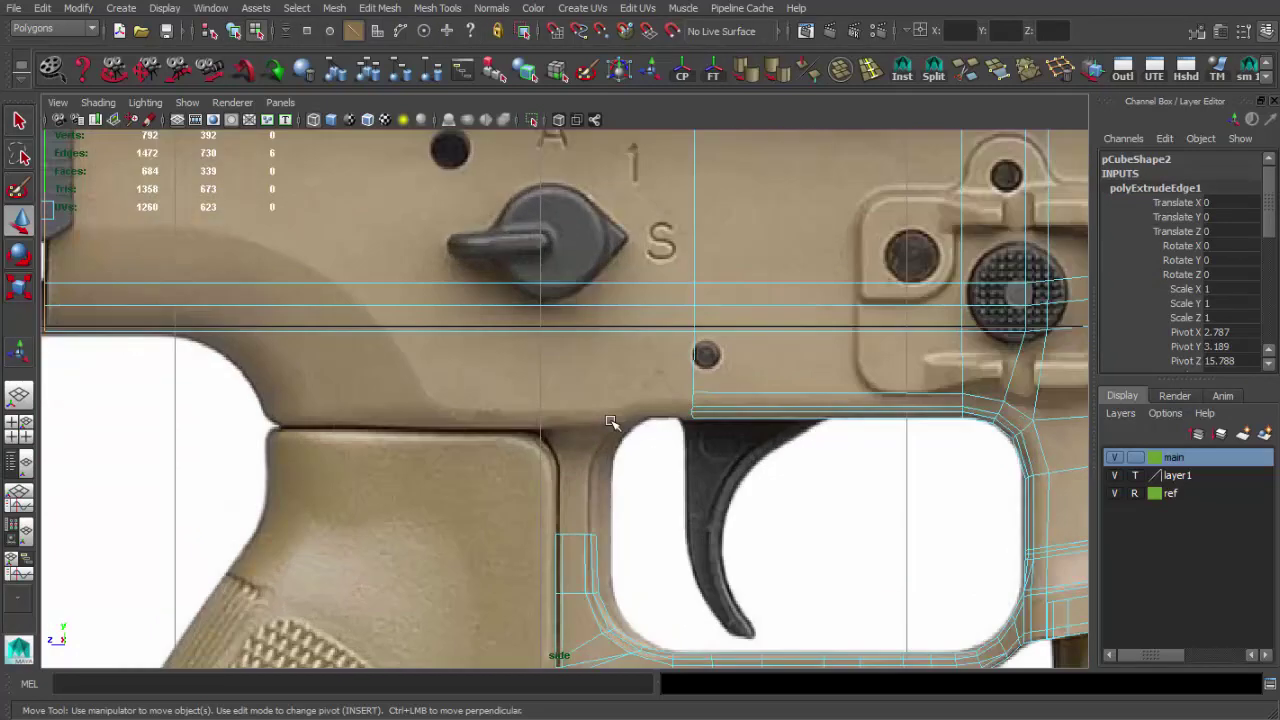
scroll(628, 418, "down", 1)
scroll(523, 418, "up", 3)
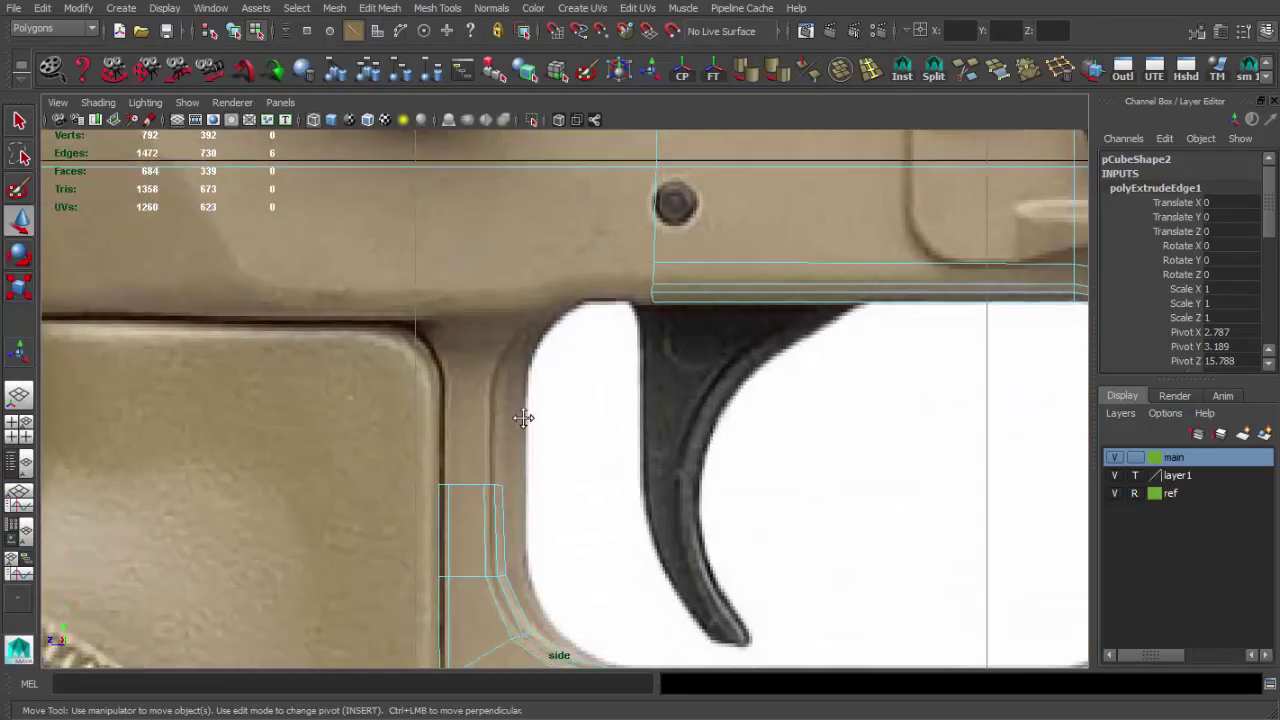
left_click(657, 272)
scroll(657, 272, "down", 3)
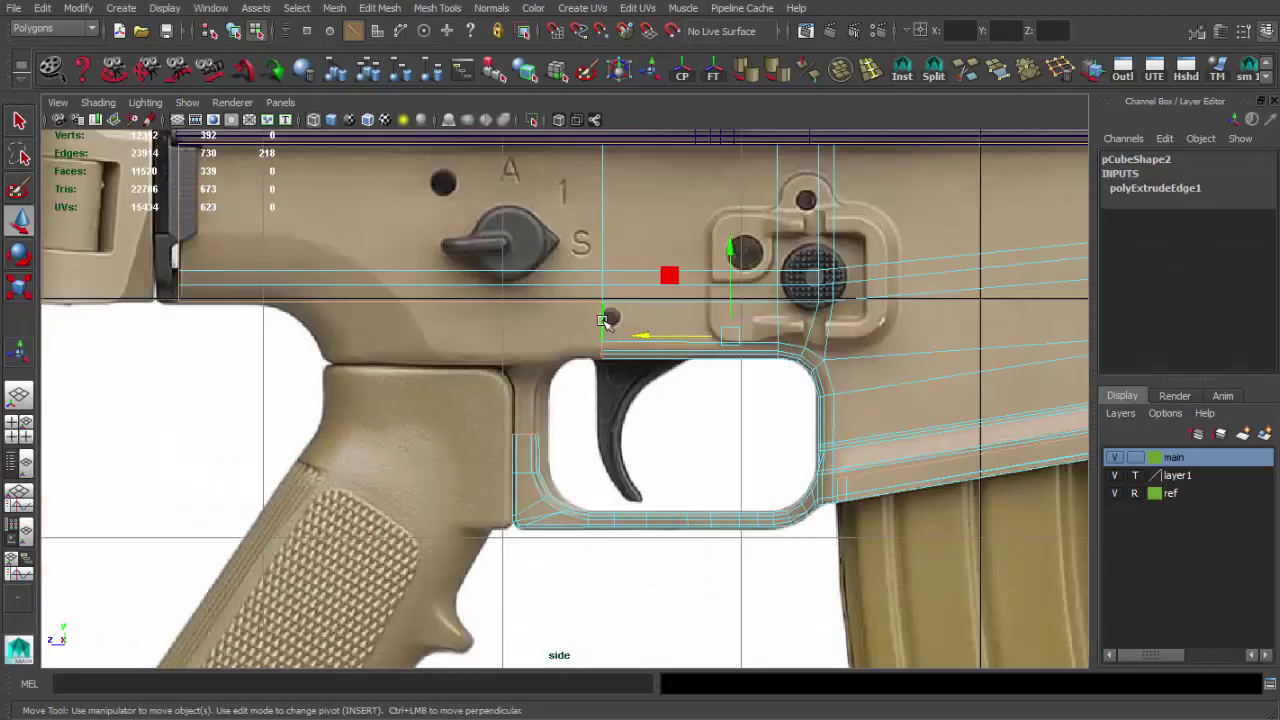
left_click(700, 518)
scroll(629, 350, "up", 2)
key("ctrl+e")
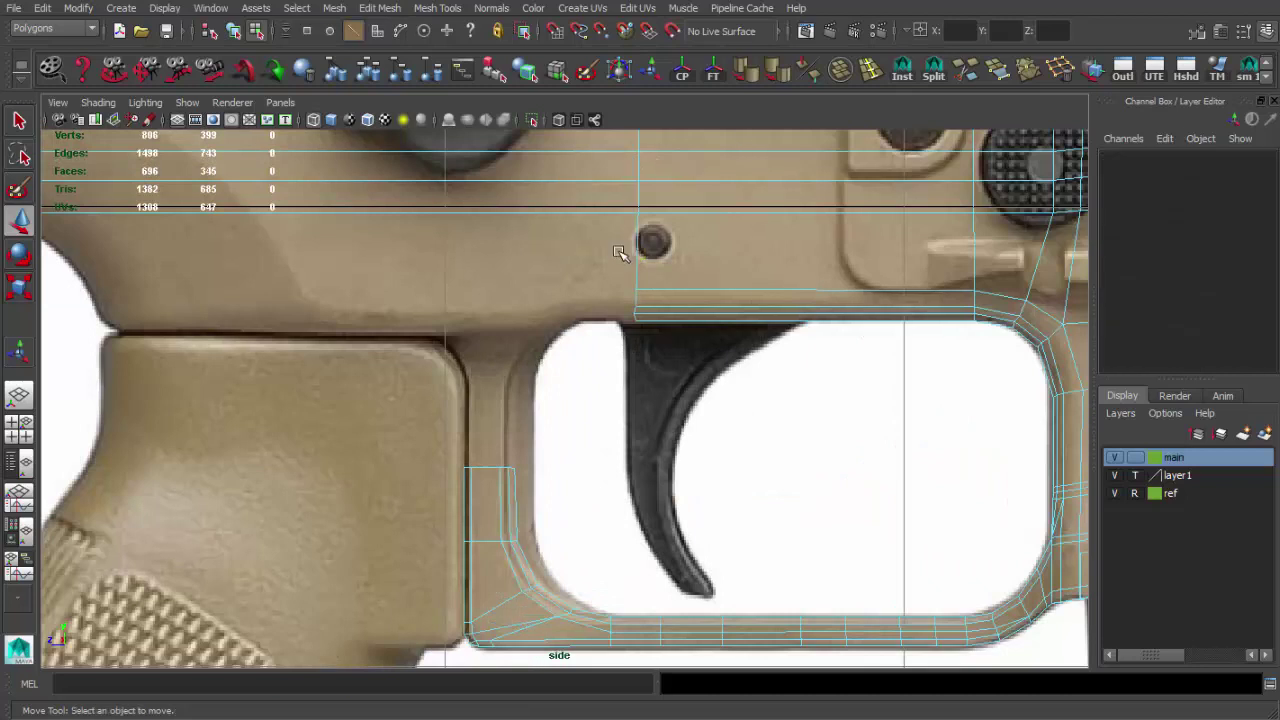
- Delete the extruded end face and the leftover stray faces in perspective view
key("space")
key("space")
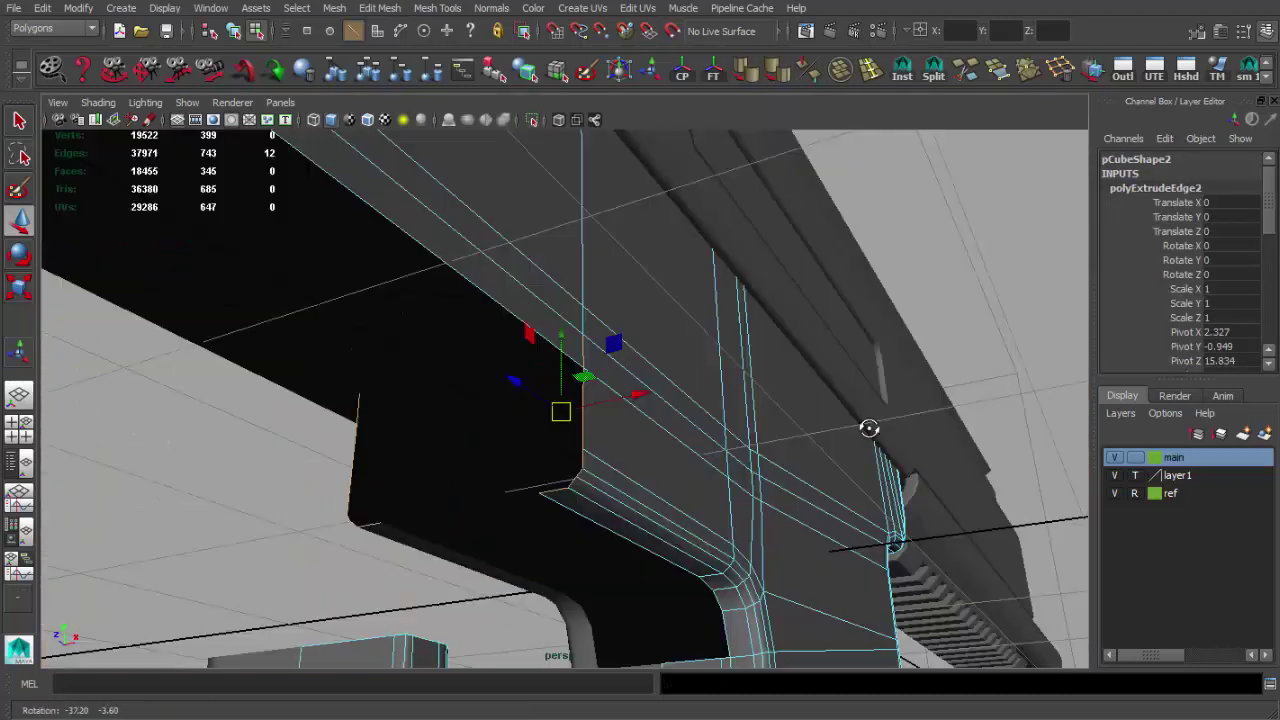
scroll(510, 415, "down", 3)
left_click(613, 419)
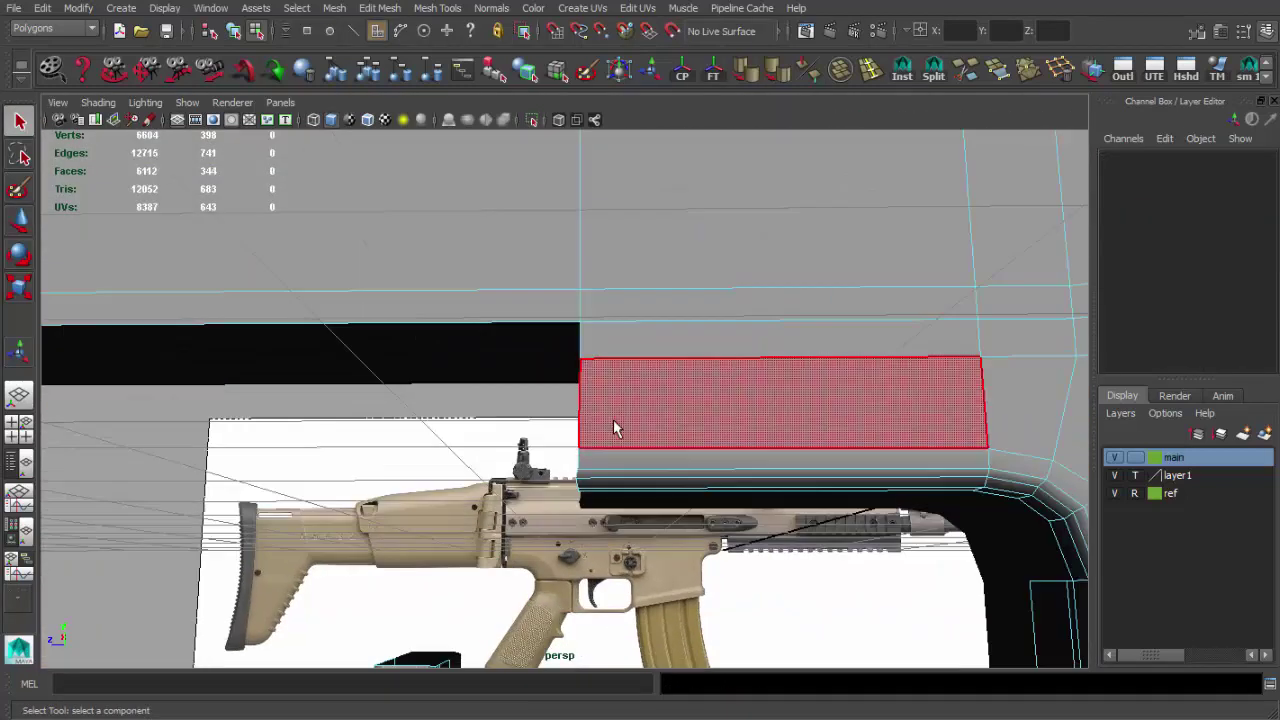
key("w")
mouse_move(506, 405)
left_mouse_down()
mouse_move(460, 404)
mouse_move(622, 338)
left_mouse_up()
key("q")
key("Delete")
left_click(578, 430)
key("Delete")
- Extrude the strip's edge, slide it toward the grip and rotate it along the curve
key("space")
key("space")
key("w")
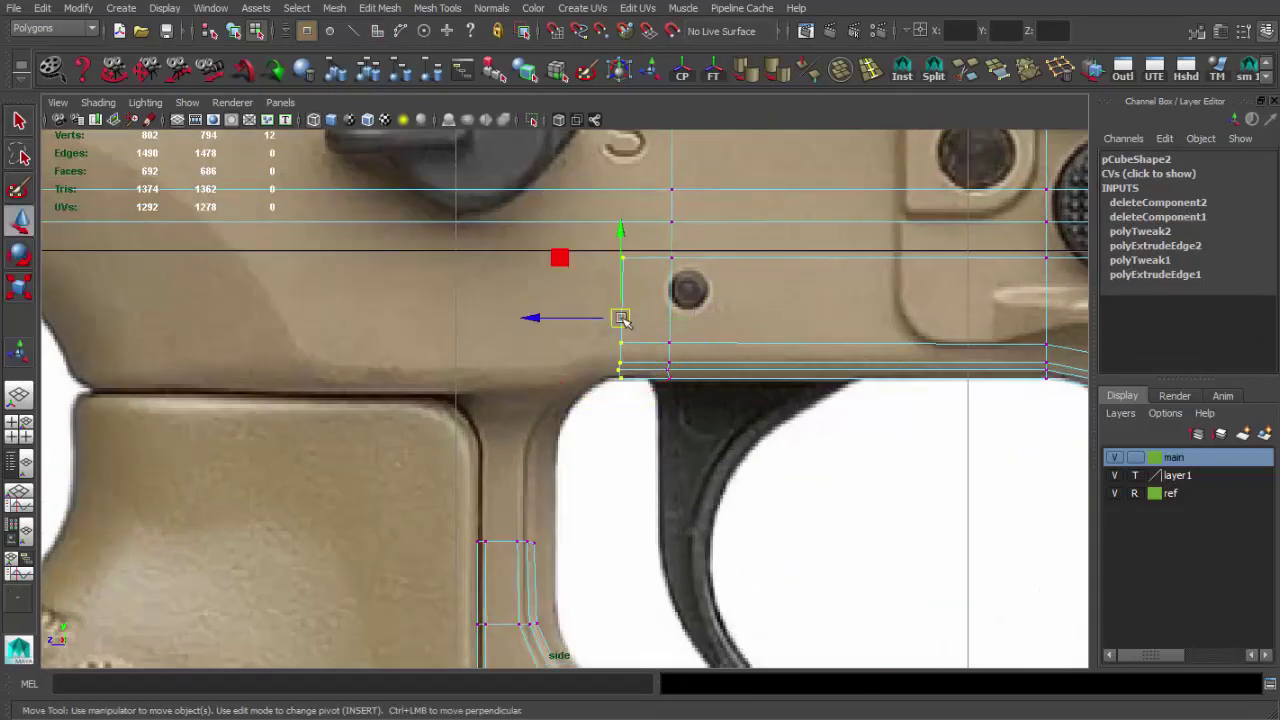
scroll(621, 318, "up", 2)
key("q")
right_click_drag(634, 350, 697, 369)
left_click_drag(634, 392, 708, 330)
scroll(638, 430, "up", 1)
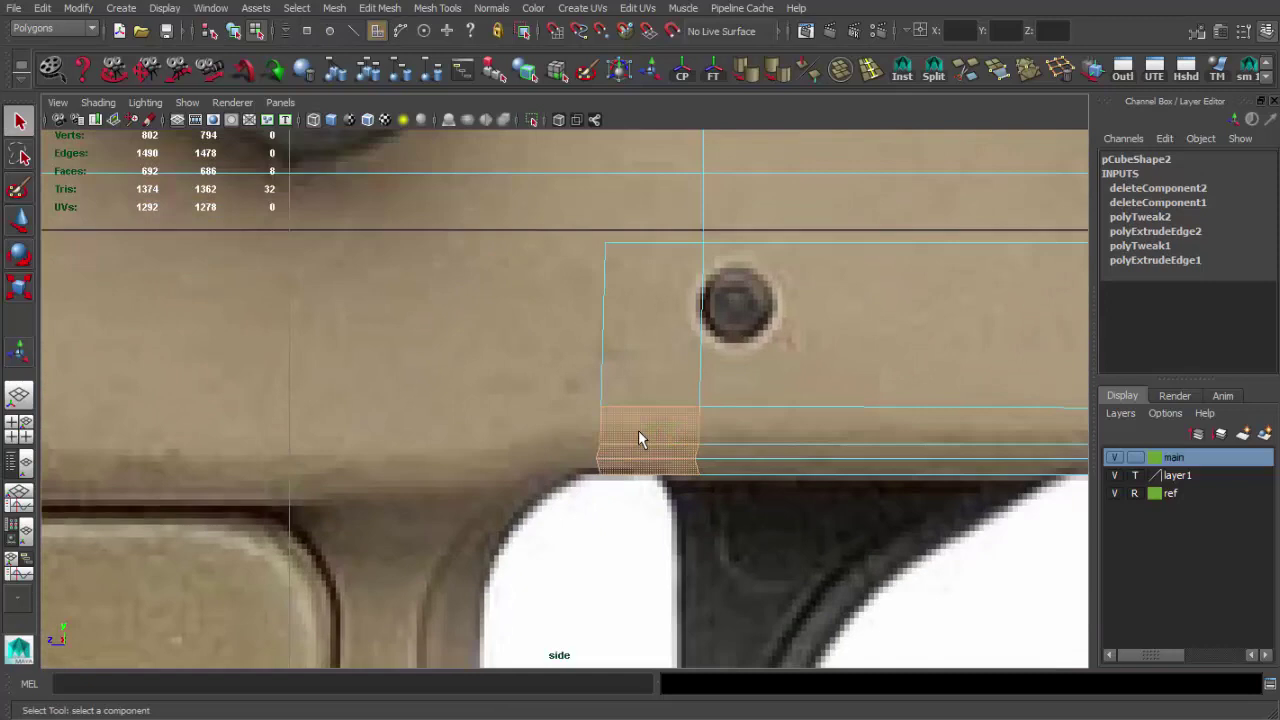
key("ctrl+e")
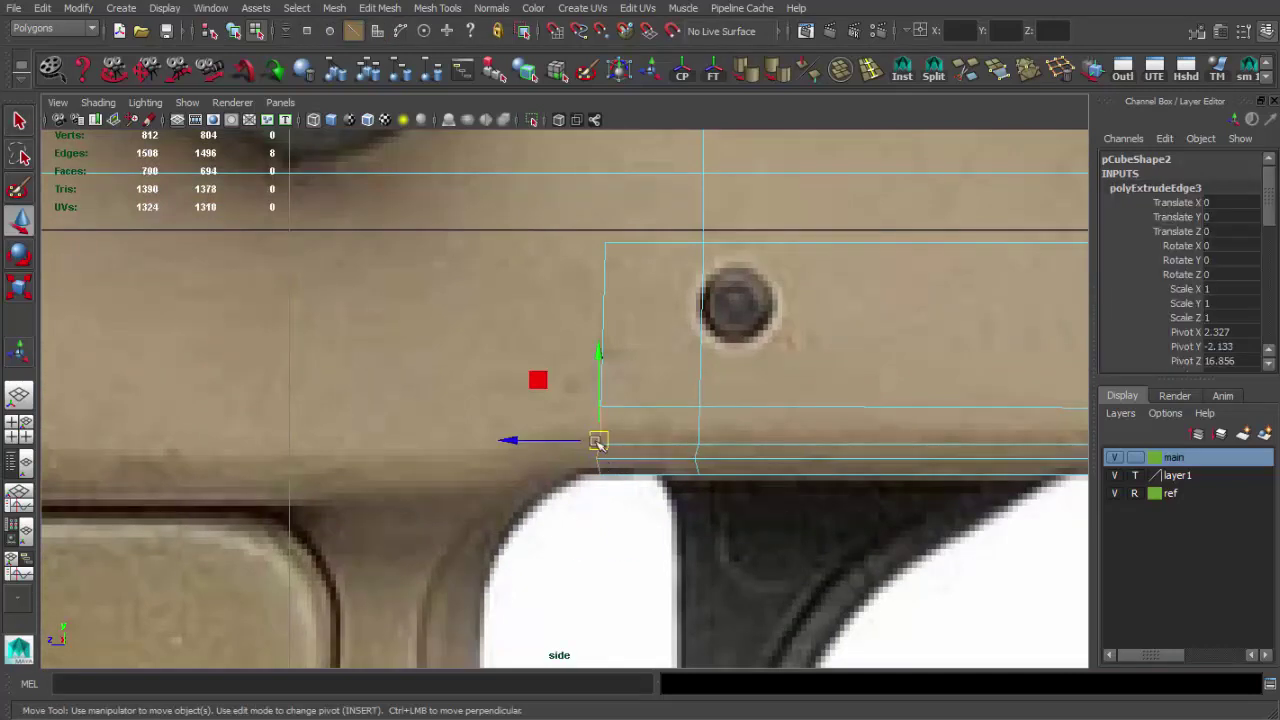
left_click_drag(600, 455, 548, 455)
key("e")
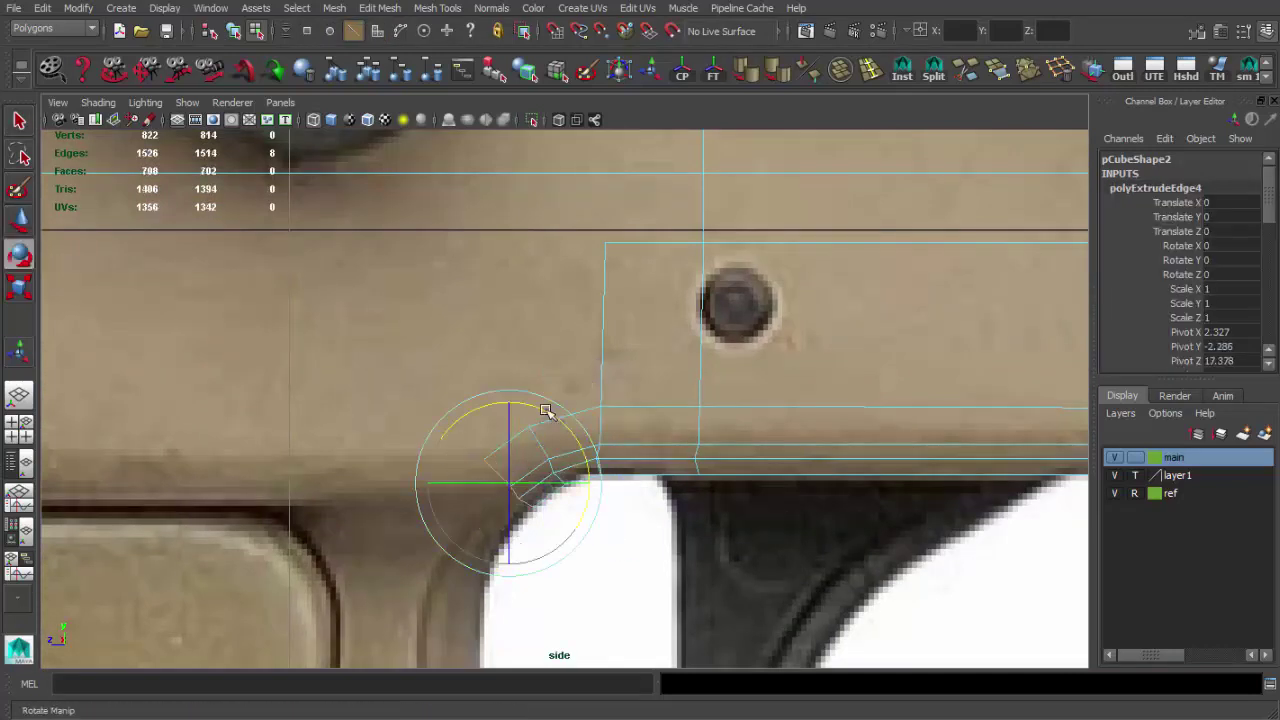
key("w")
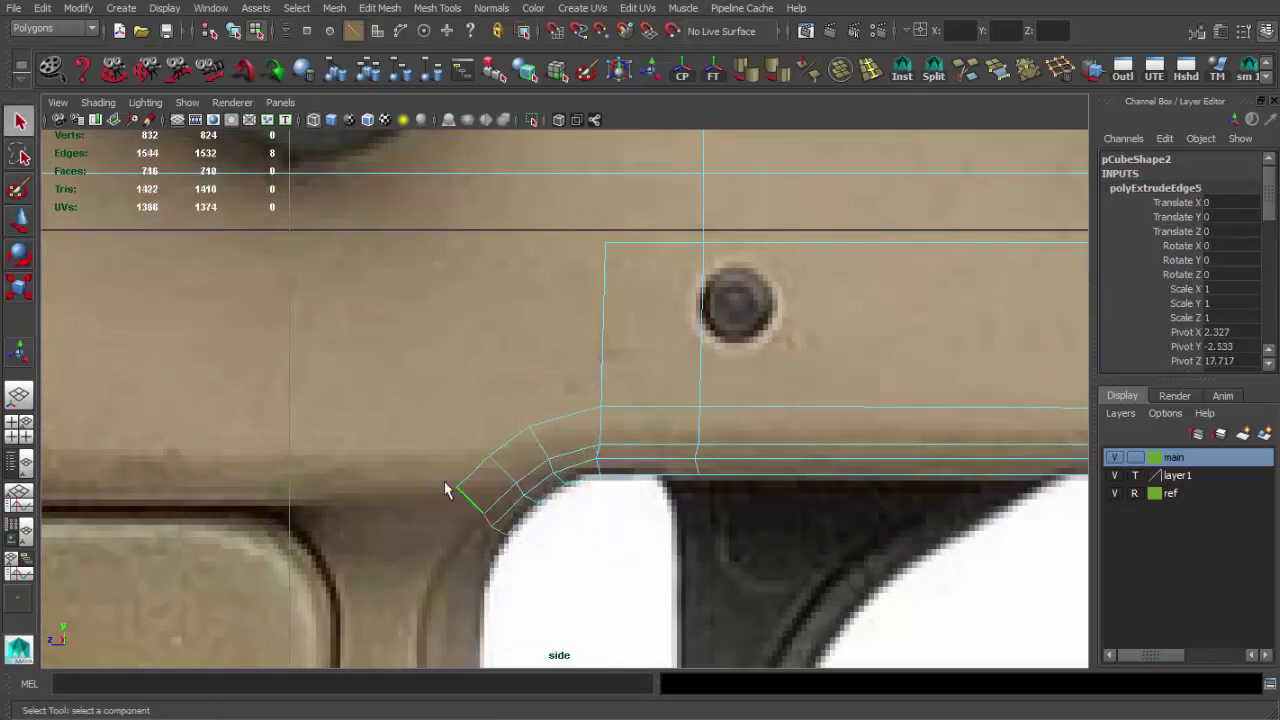
- Nudge individual vertices of the curved strip up onto the reference curve
key("F9")
left_click(448, 511)
key("w")
left_click_drag(447, 512, 474, 470)
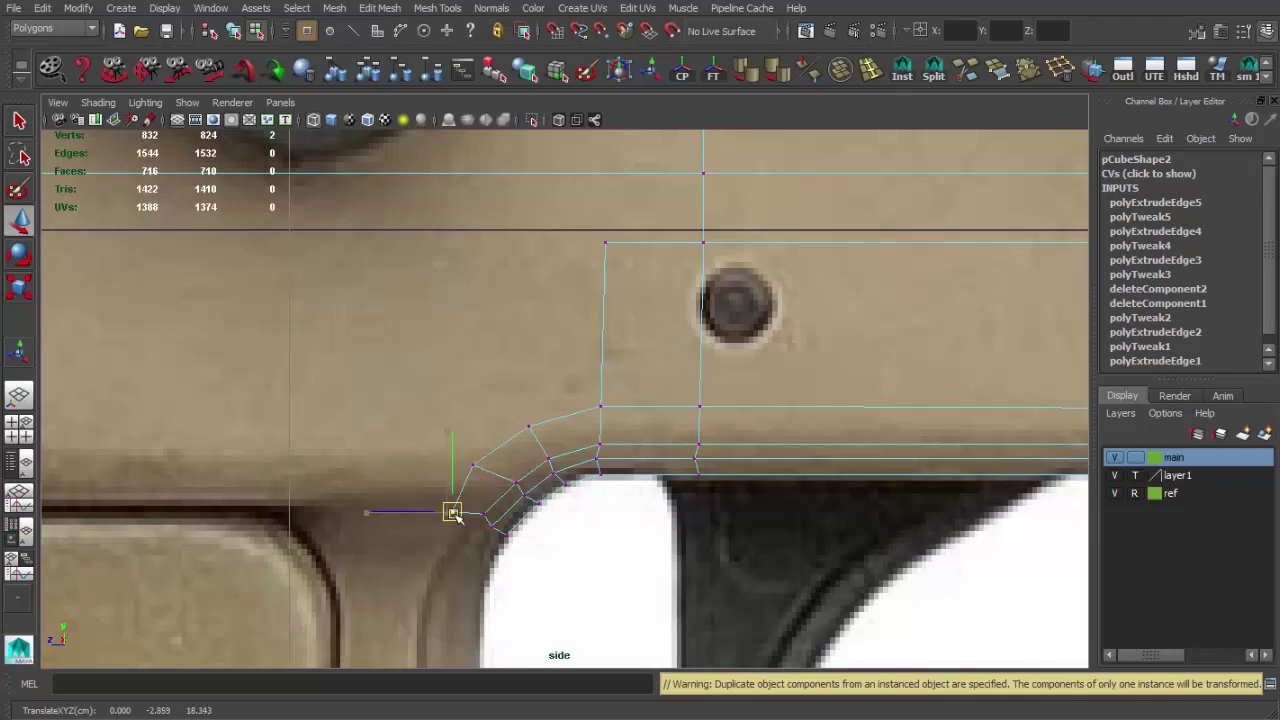
left_click(517, 494)
key("q")
left_click(530, 428)
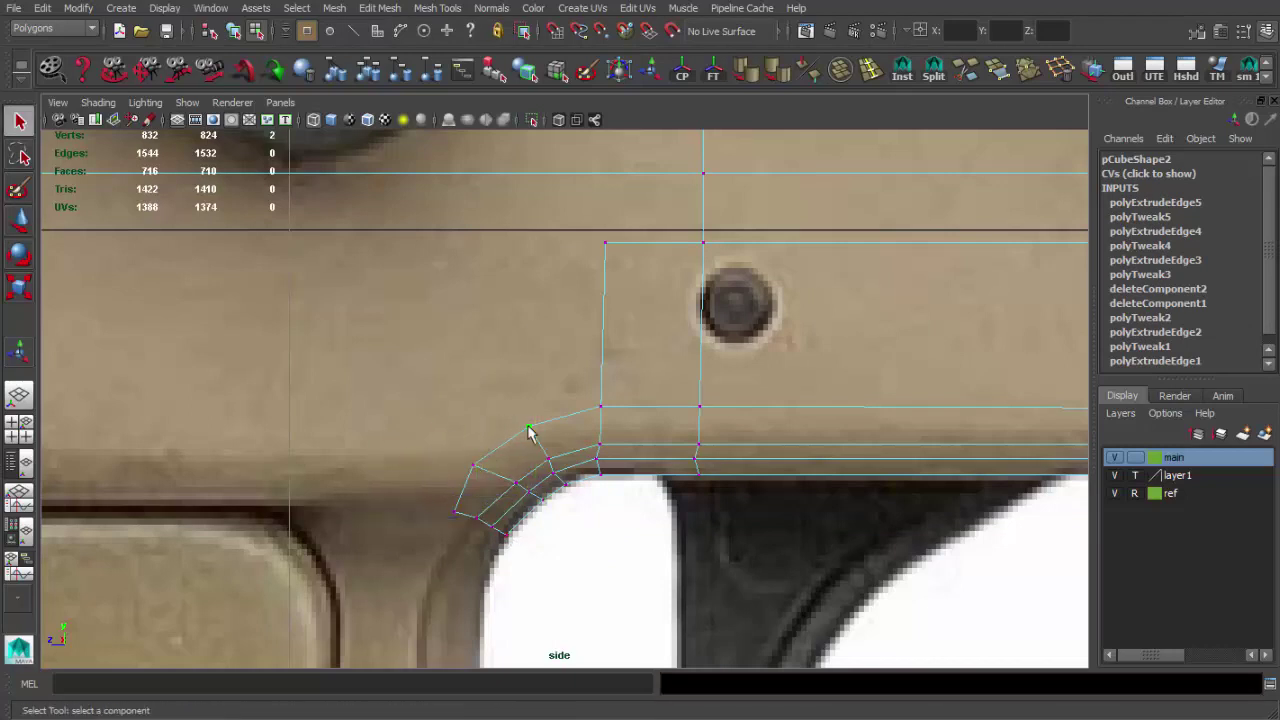
key("w")
middle_click_drag(606, 309, 578, 500, "alt")
- Line up the strip's vertex column vertically and shift its vertices into place
left_click_drag(577, 500, 569, 601)
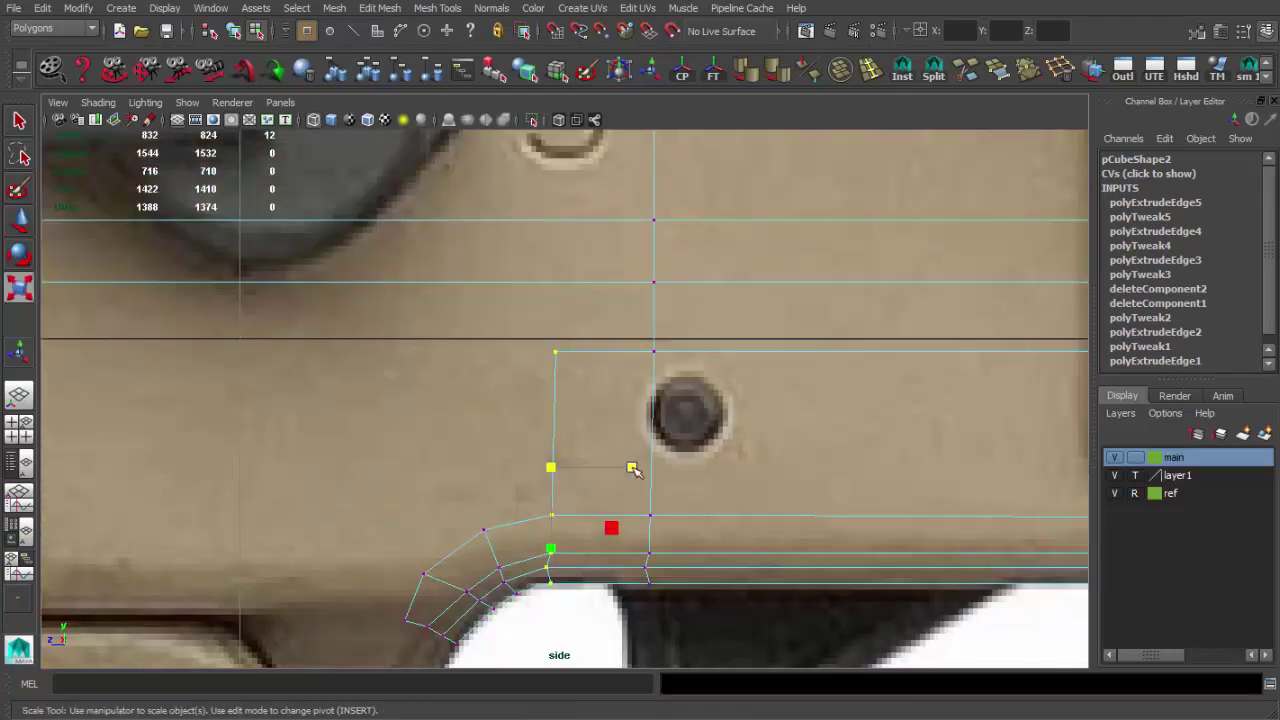
left_click_drag(633, 470, 612, 500)
key("w")
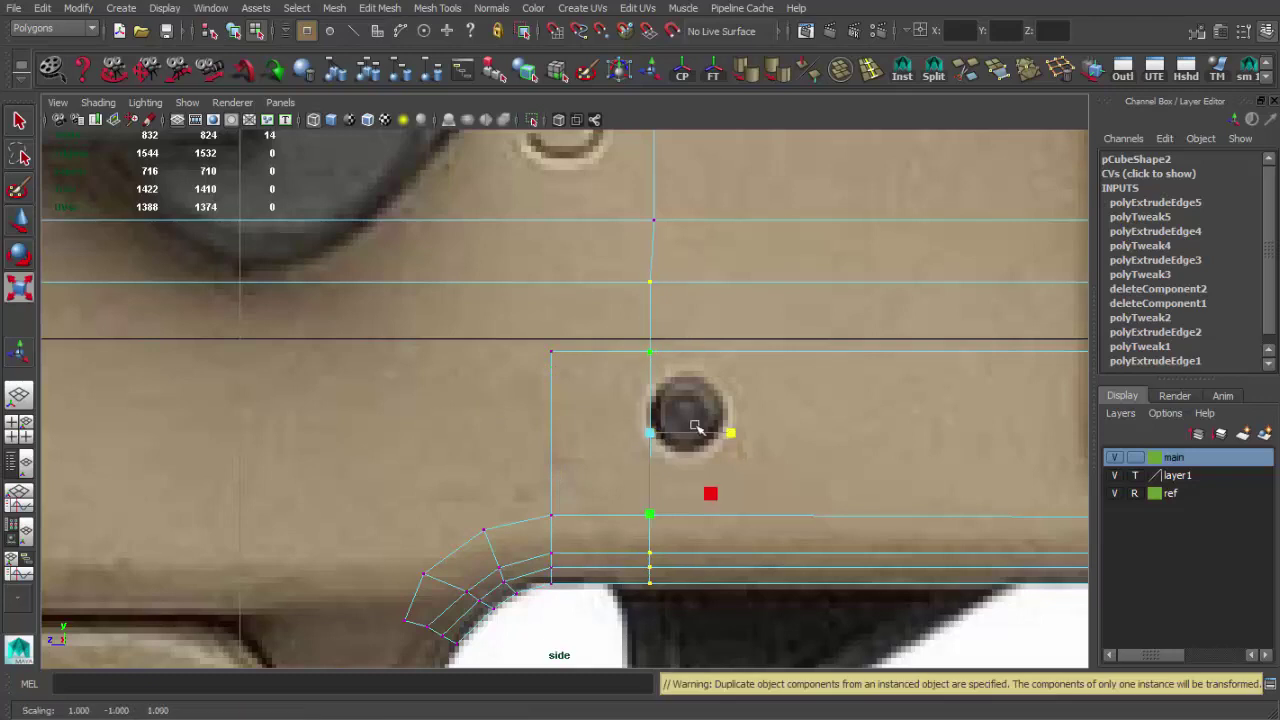
key("w")
scroll(514, 449, "down", 3)
scroll(578, 400, "up", 3)
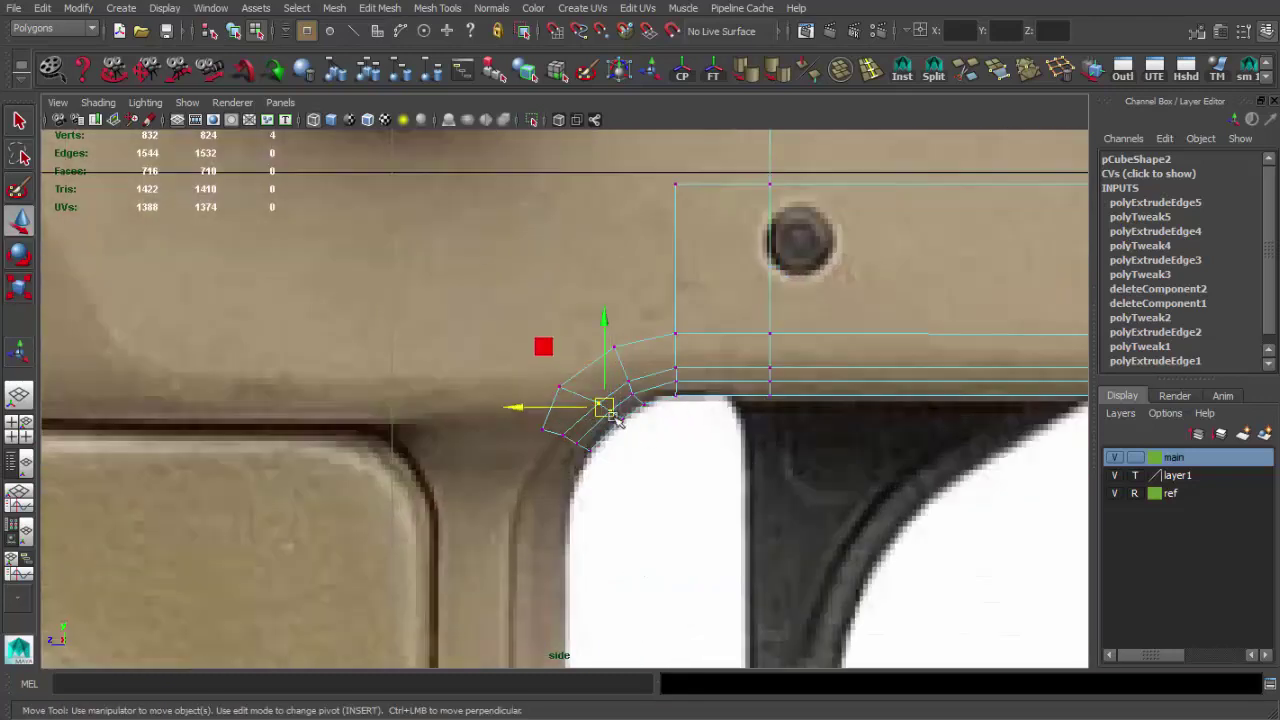
mouse_move(617, 420)
left_mouse_down()
mouse_move(605, 413)
mouse_move(636, 394)
mouse_move(610, 420)
left_mouse_up()
- Reposition the rounded corner vertices so the corner fits the reference curve
scroll(609, 445, "down", 2)
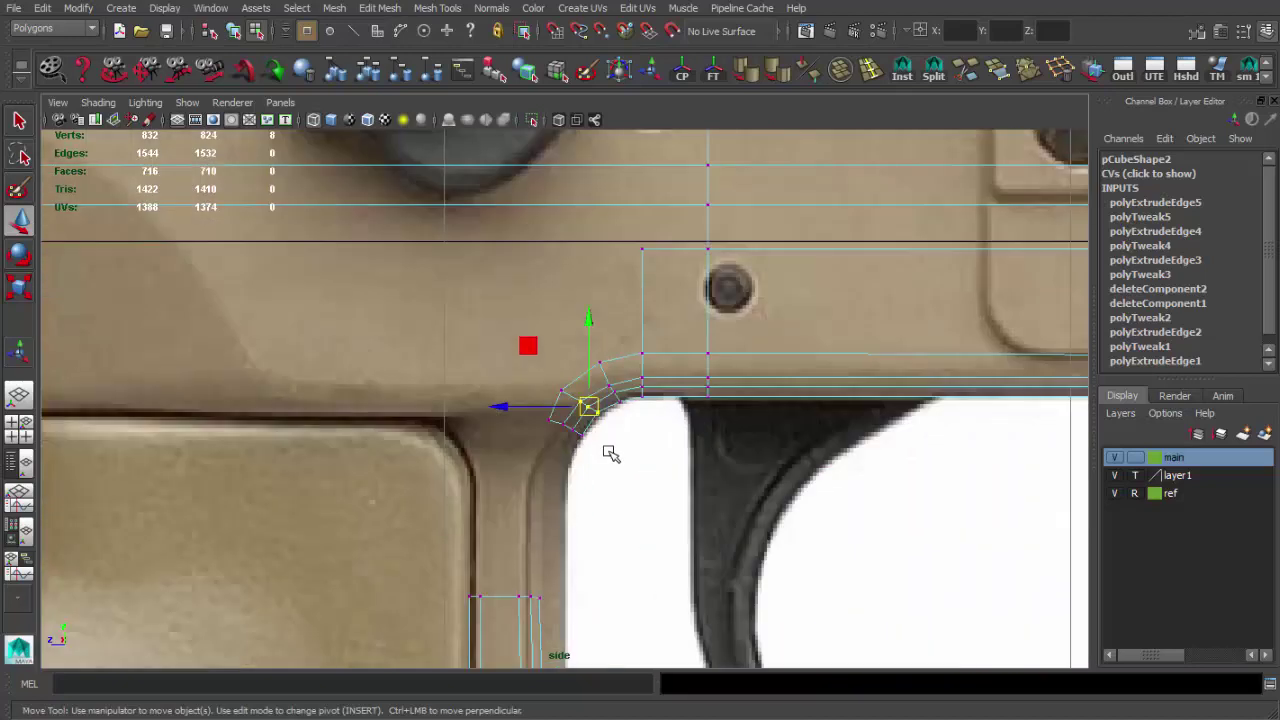
scroll(611, 453, "up", 1)
scroll(611, 453, "up", 1)
left_click(563, 456)
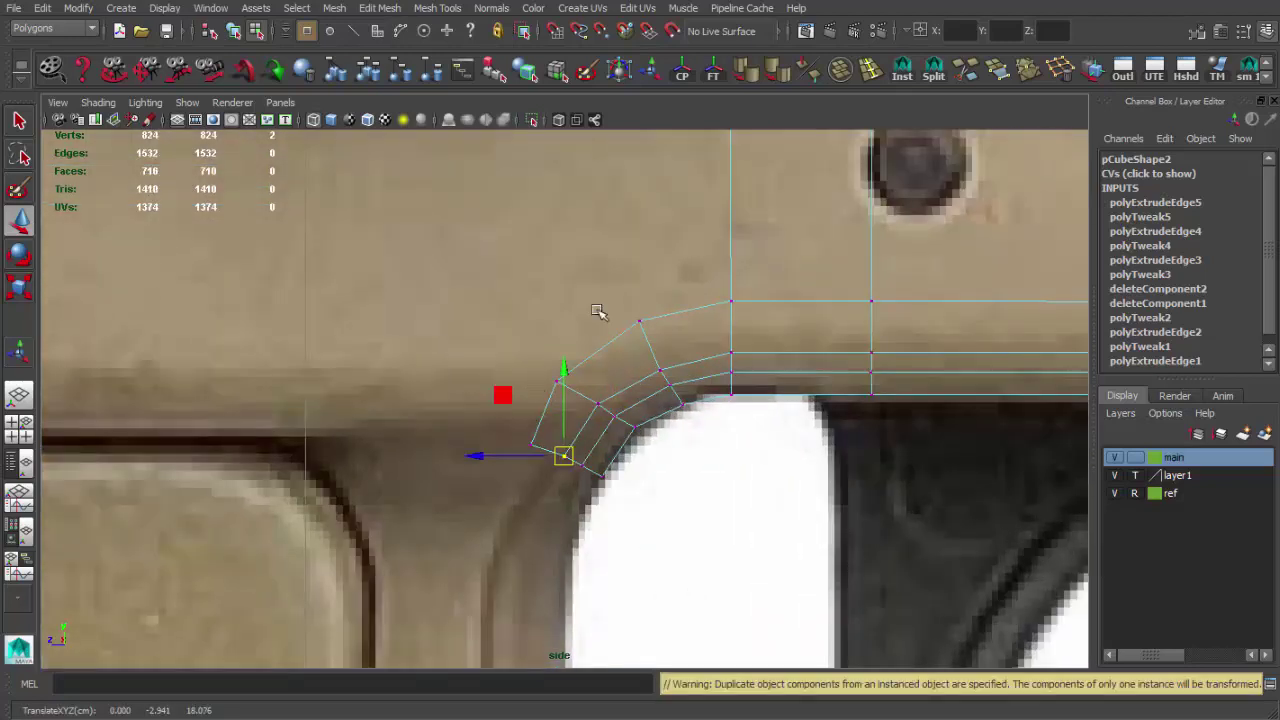
scroll(597, 311, "down", 2)
scroll(632, 394, "down", 2)
middle_click_drag(632, 394, 566, 286, "alt")
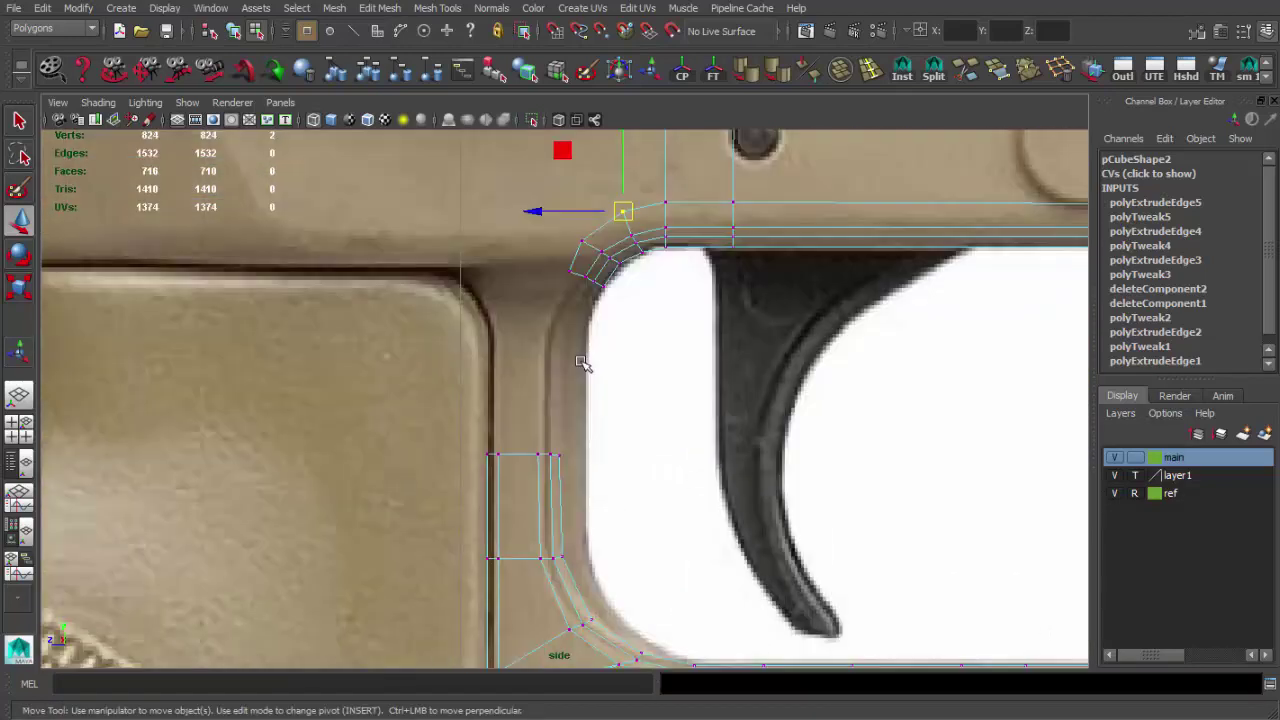
middle_click_drag(583, 363, 481, 322, "alt")
middle_click_drag(550, 439, 555, 346, "alt")
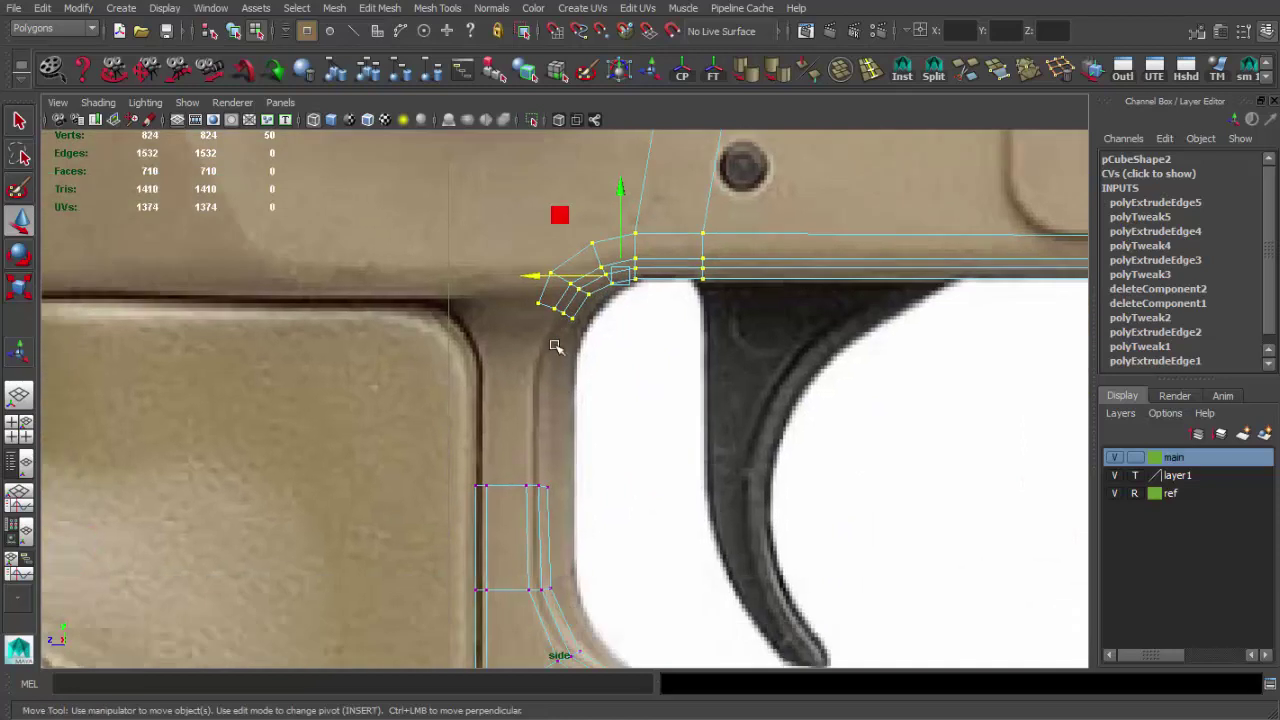
key("space")
key("space")
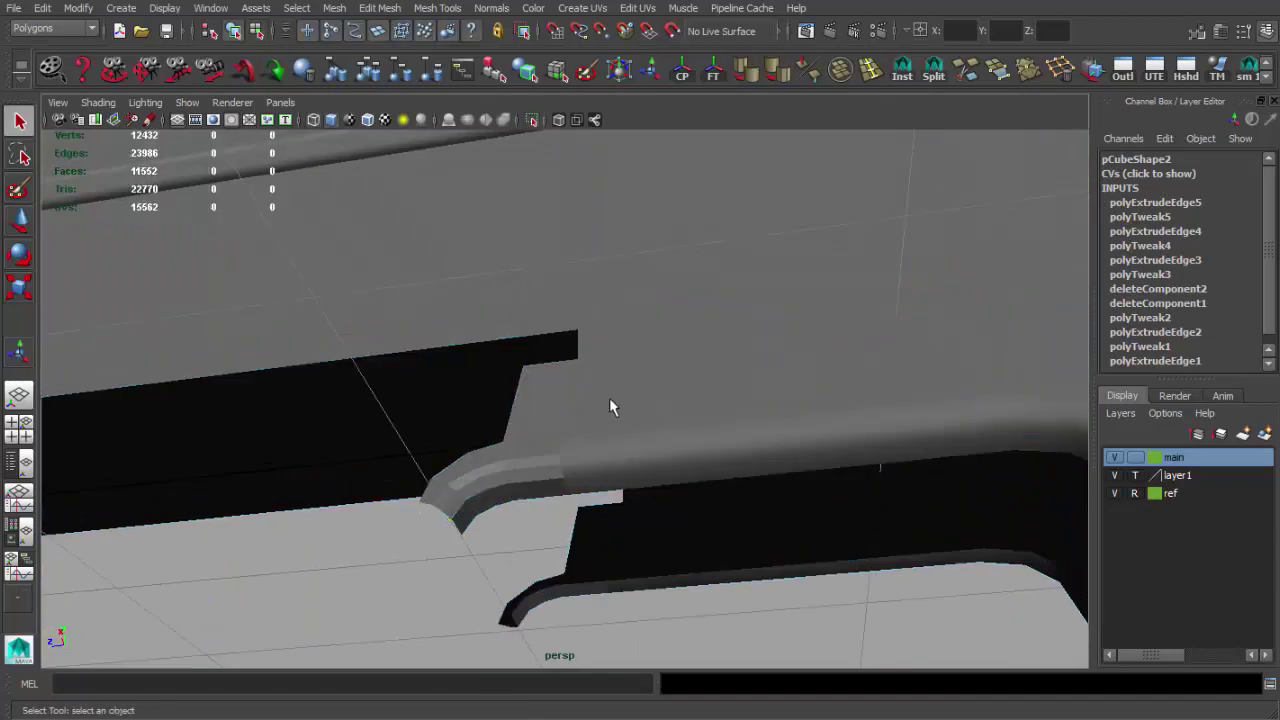
- Apply Soften Edge to the receiver mesh and orbit to check the curved corner's shading
mouse_move(609, 403)
left_mouse_down("alt")
mouse_move(472, 334)
mouse_move(806, 98)
left_mouse_up("alt")
left_click(752, 75)
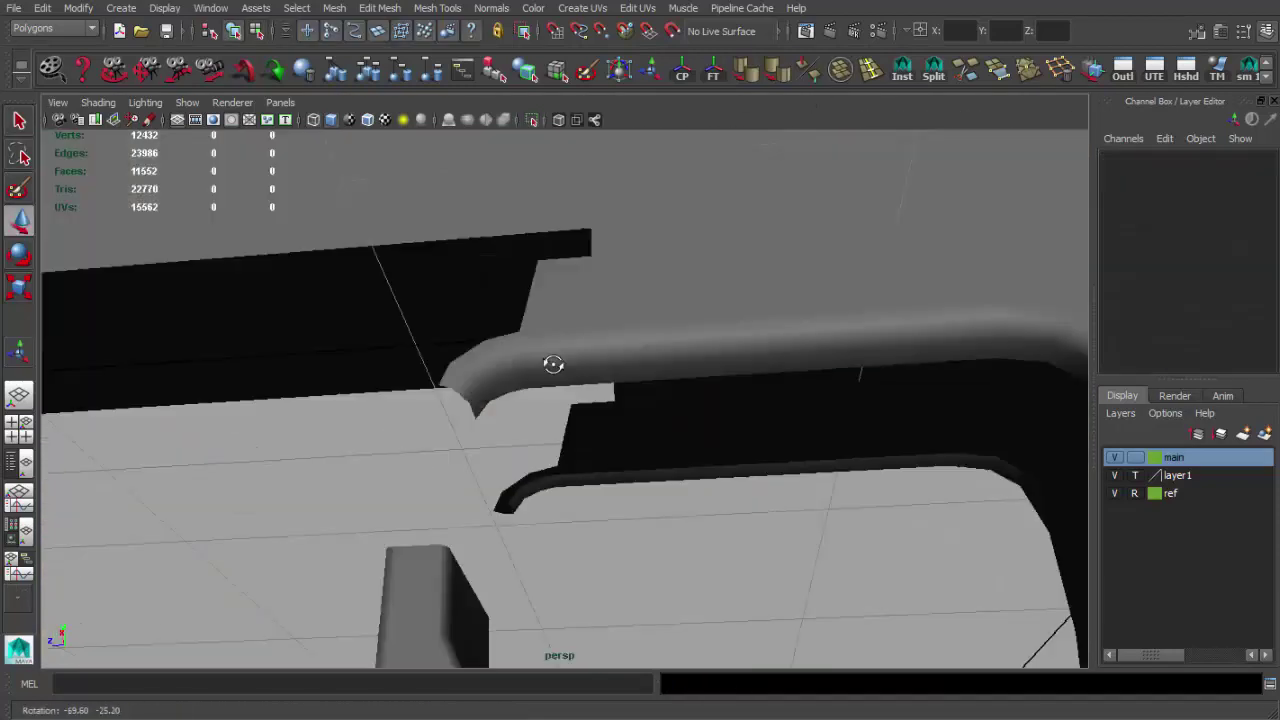
mouse_move(551, 363)
left_mouse_down("alt")
mouse_move(634, 297)
mouse_move(651, 323)
mouse_move(652, 343)
mouse_move(371, 263)
mouse_move(557, 391)
mouse_move(557, 302)
mouse_move(586, 294)
mouse_move(569, 314)
mouse_move(644, 317)
left_mouse_up("alt")
- Pan main_ref_side1.jpg to the trigger guard area, then return to Maya's four views
key("F10")
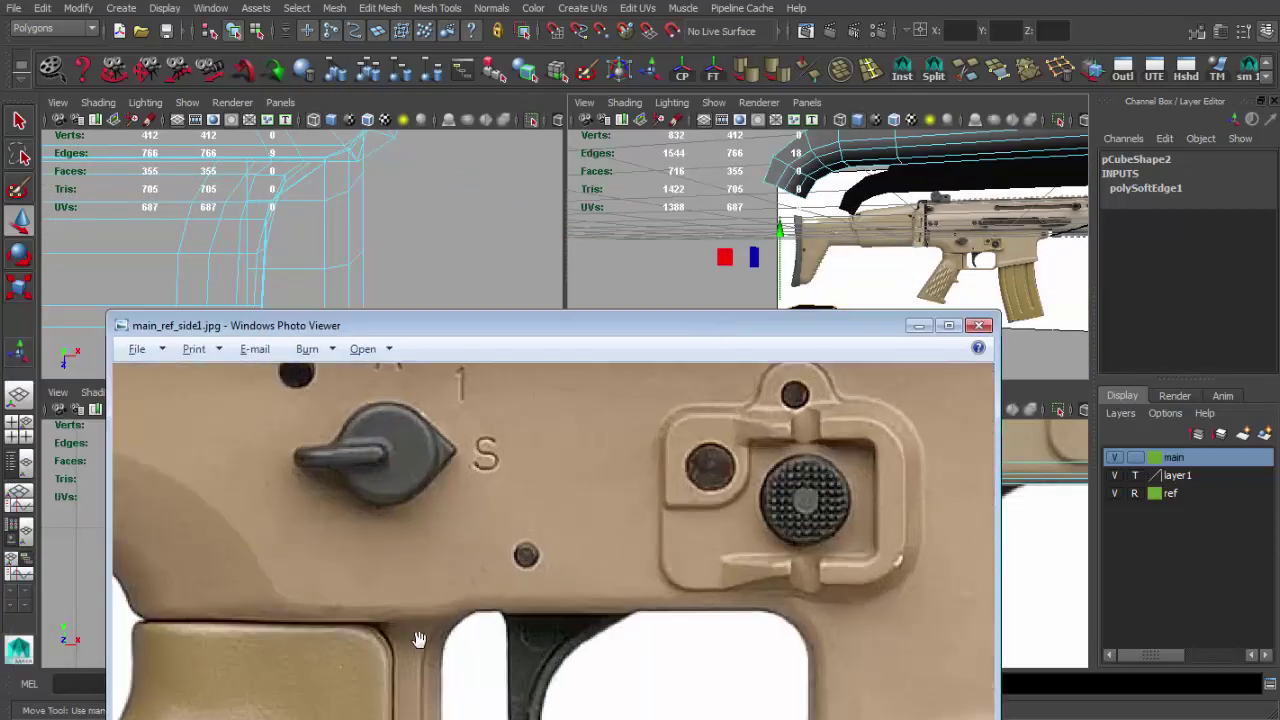
left_click_drag(409, 644, 462, 676)
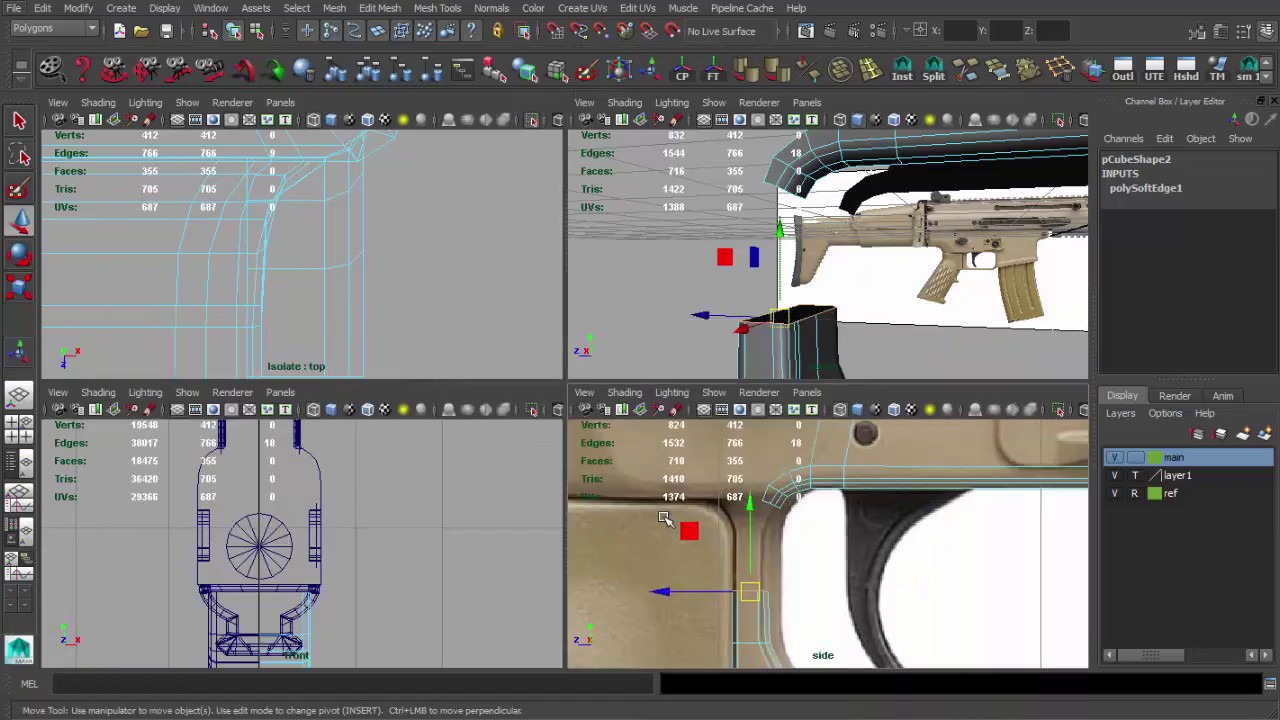
- Extrude the front post's top edge upward toward the curved corner and check it in perspective
key("space")
key("ctrl+e")
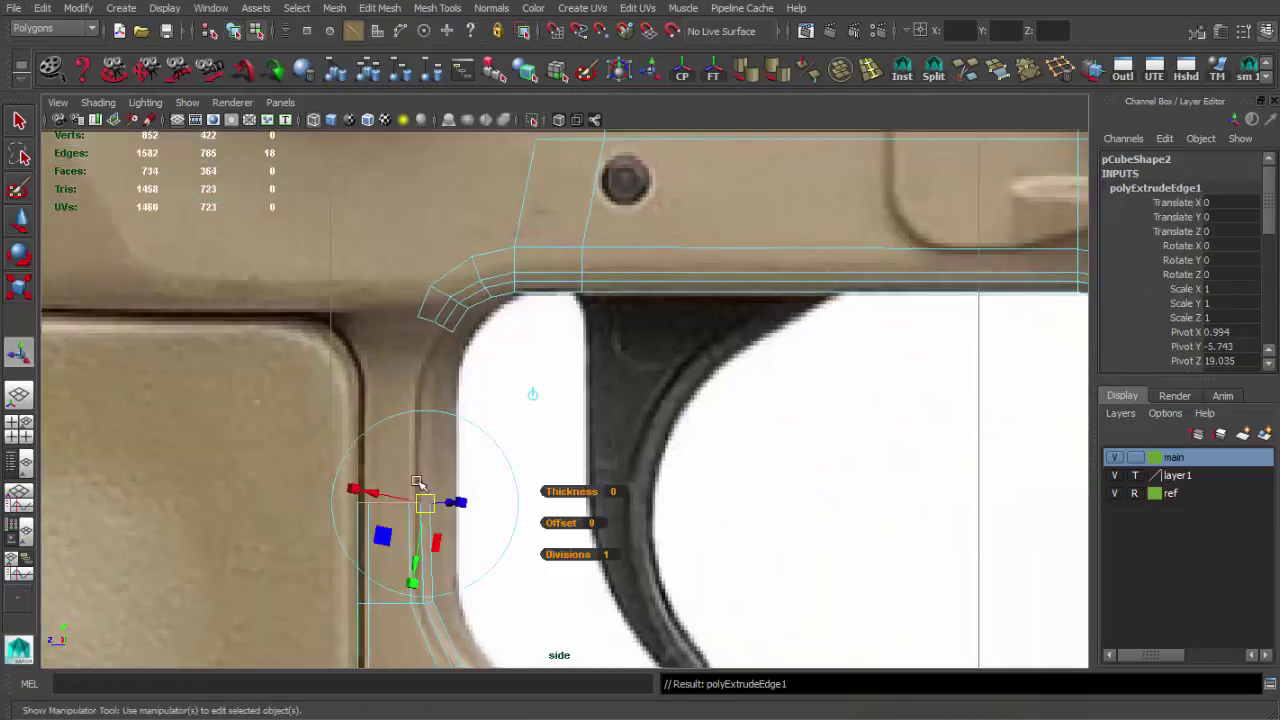
mouse_move(393, 503)
left_mouse_down()
mouse_move(400, 365)
mouse_move(420, 310)
mouse_move(414, 341)
left_mouse_up()
key("space")
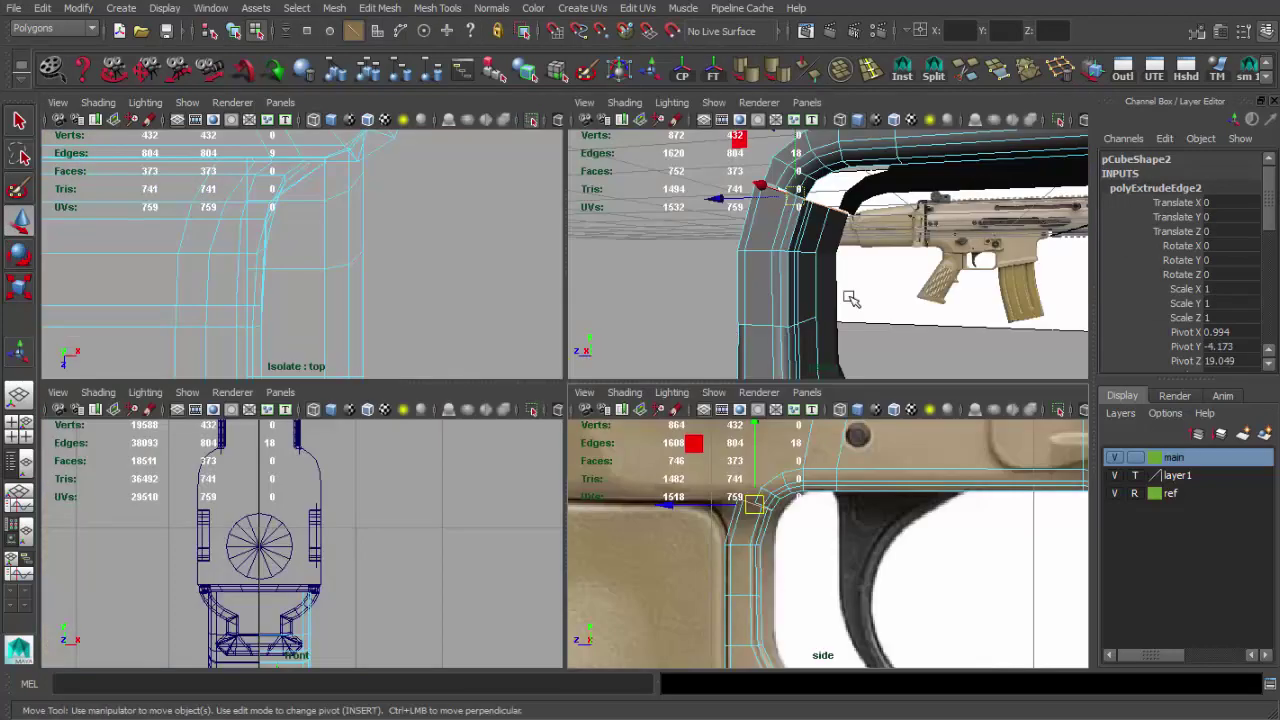
key("space")
mouse_move(850, 300)
left_mouse_down("alt")
mouse_move(640, 410)
mouse_move(517, 403)
mouse_move(600, 329)
mouse_move(600, 420)
mouse_move(617, 475)
mouse_move(525, 465)
left_mouse_up("alt")
key("q")
left_click(543, 333)
key("w")
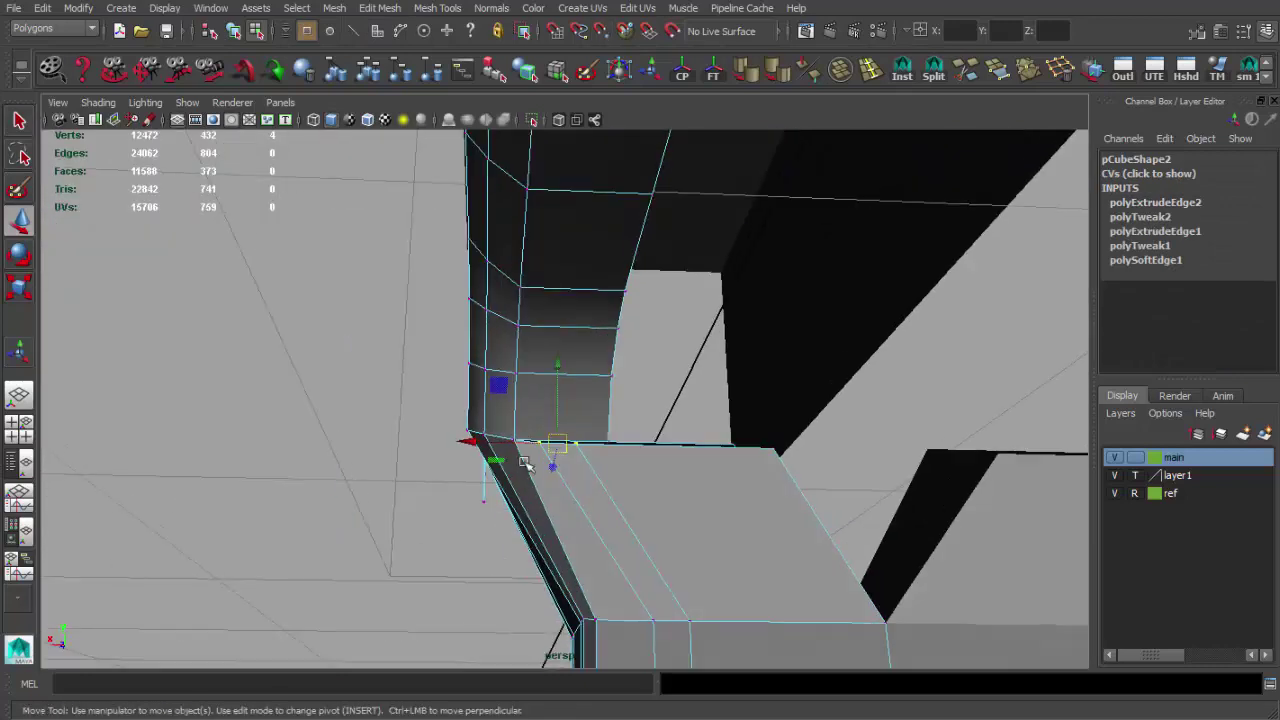
- Merge the bend's corner vertices and cut a new edge across the corner with Split Polygon
left_click_drag(618, 447, 628, 425, "alt")
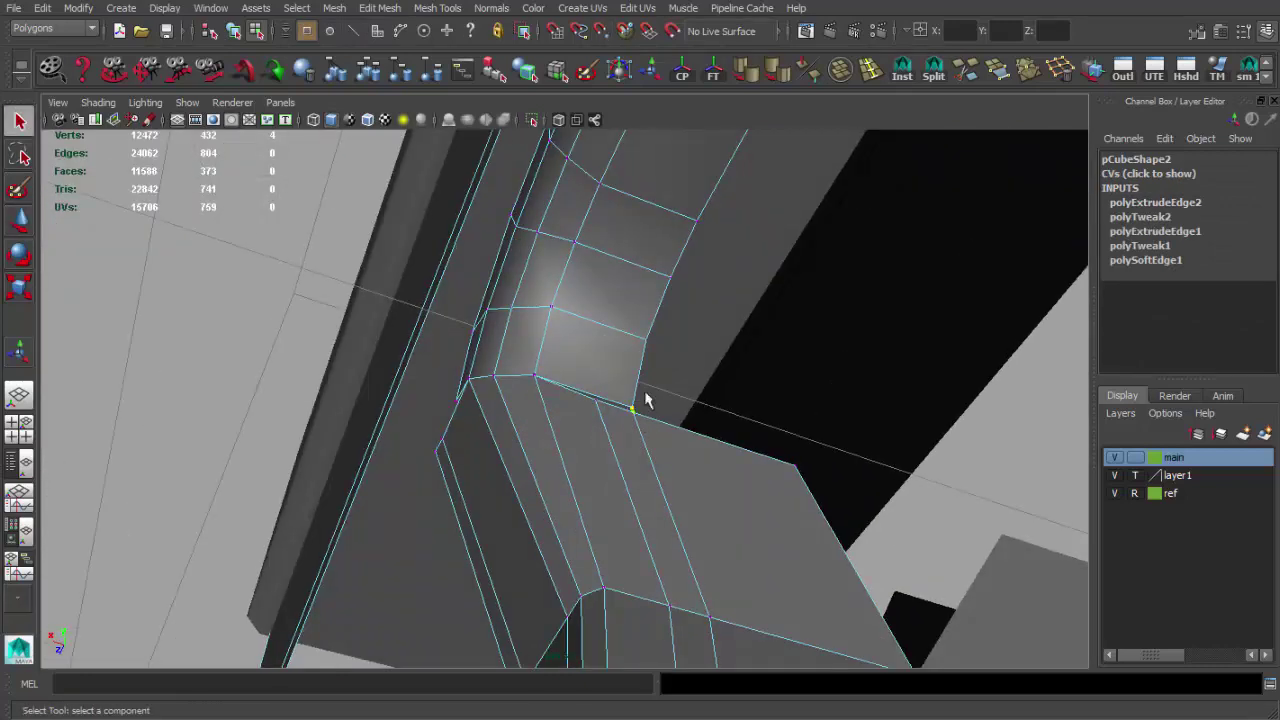
left_click(1030, 75)
mouse_move(720, 330)
left_mouse_down("alt")
mouse_move(752, 366)
mouse_move(888, 442)
mouse_move(663, 371)
mouse_move(700, 340)
left_mouse_up("alt")
left_click(922, 66)
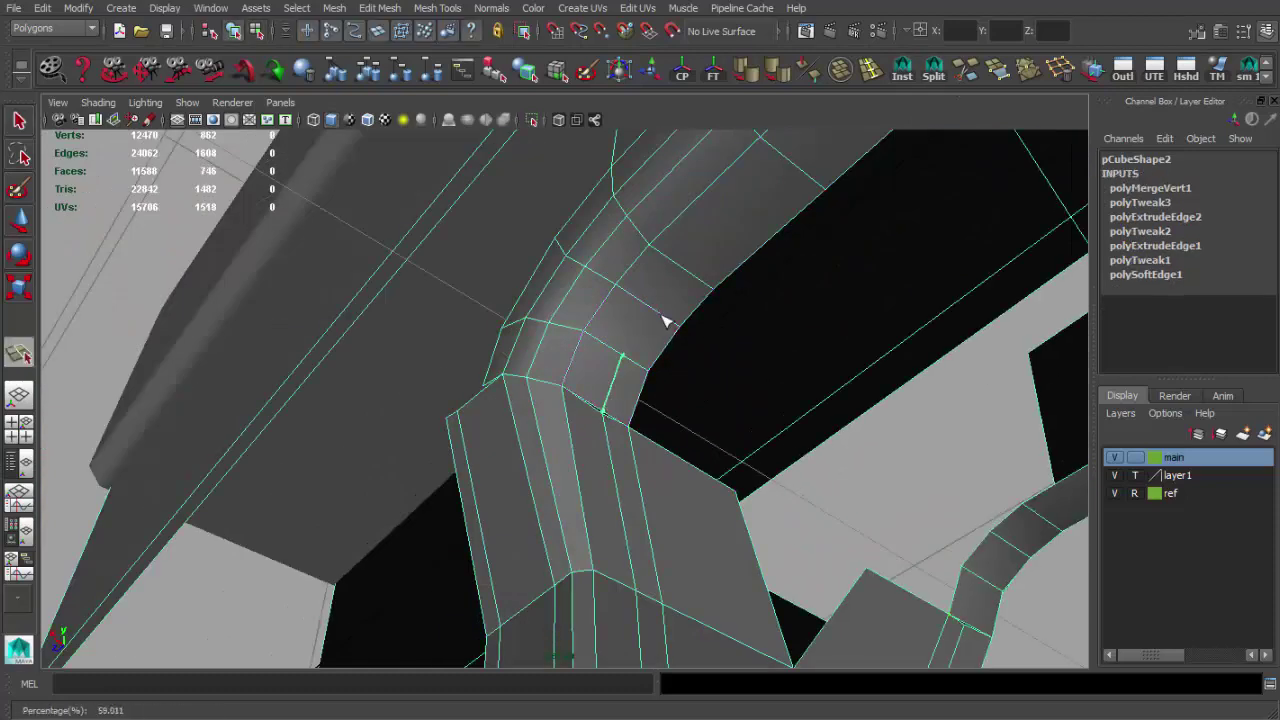
key("q")
left_click_drag(812, 183, 608, 428, "alt")
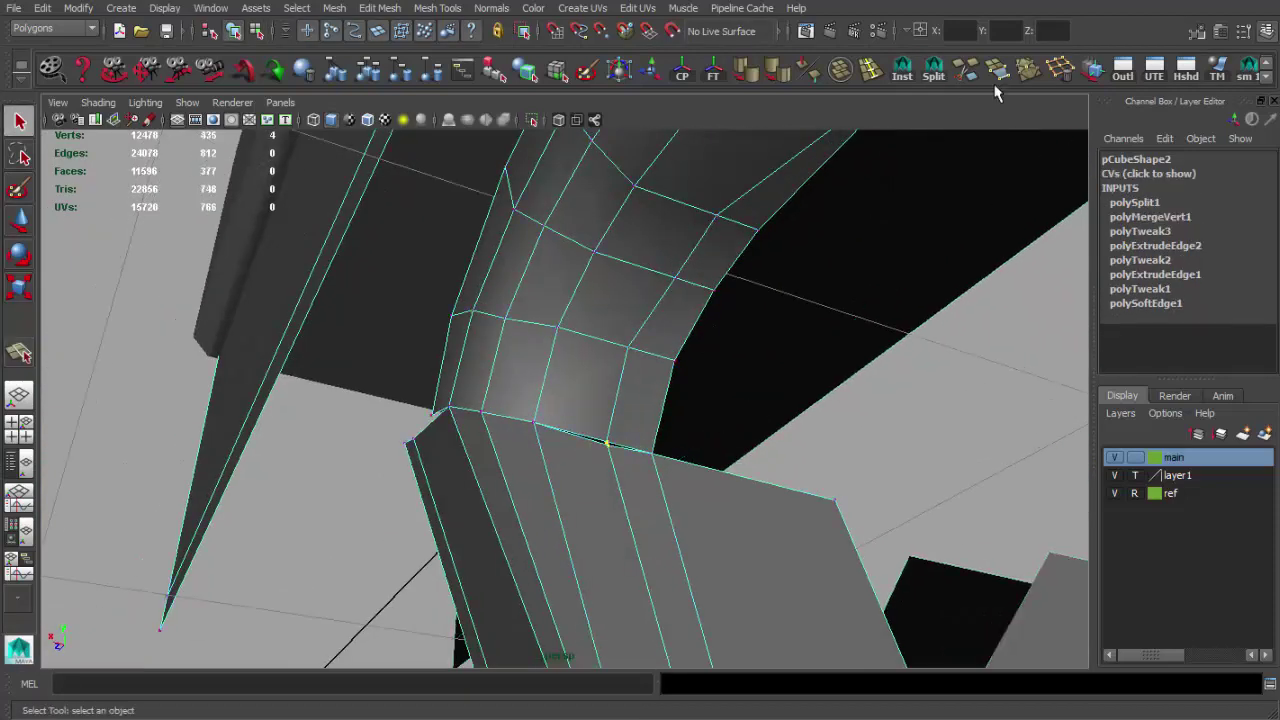
- Merge the leftover corner vertices and select a vertex on the strip's corner
key("a")
key("f")
left_click(1027, 75)
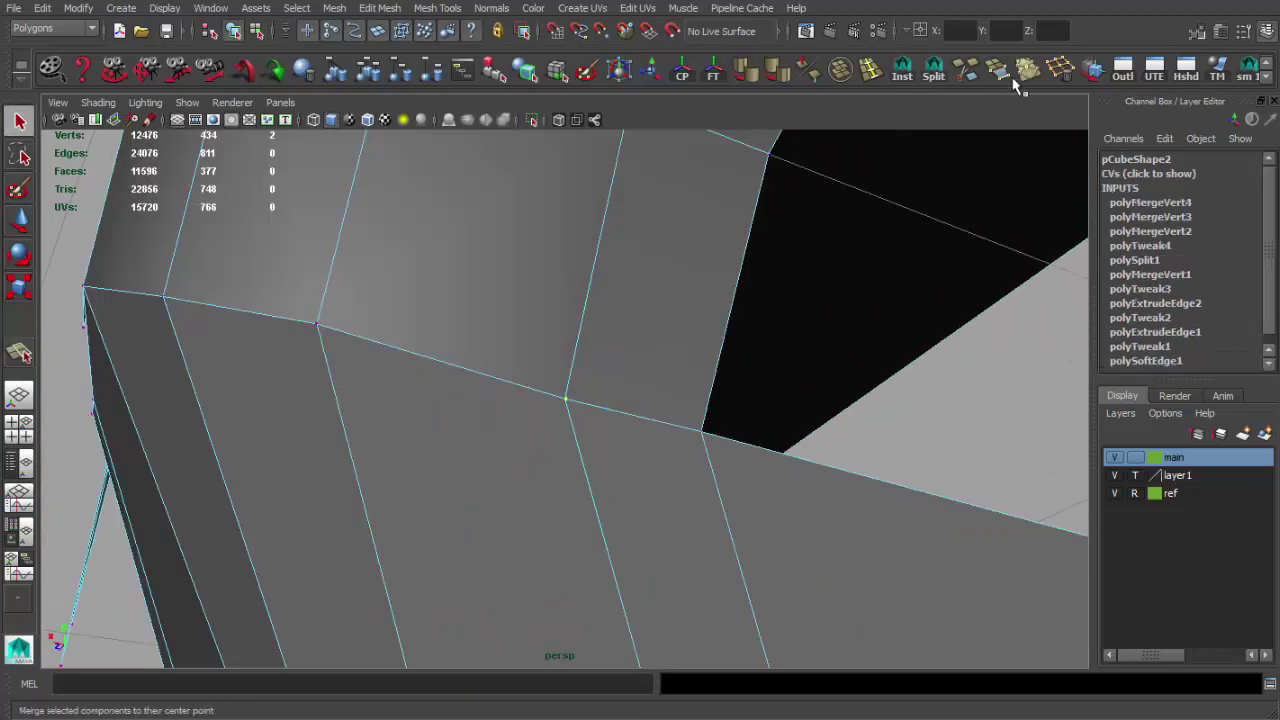
mouse_move(600, 350)
left_mouse_down("alt")
mouse_move(437, 371)
mouse_move(439, 339)
left_mouse_up("alt")
key("F9")
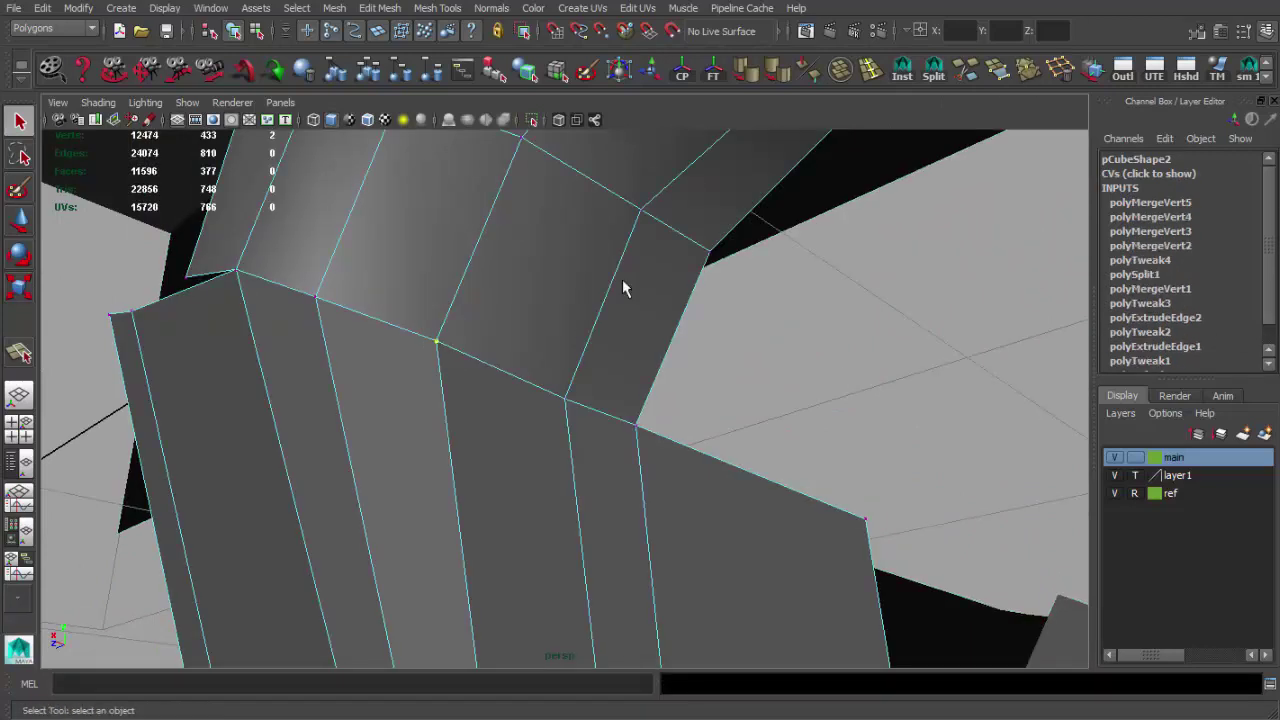
mouse_move(622, 289)
left_mouse_down("alt")
mouse_move(474, 380)
mouse_move(565, 396)
mouse_move(466, 402)
left_mouse_up("alt")
key("F8")
left_click(457, 366)
key("w")
key("space")
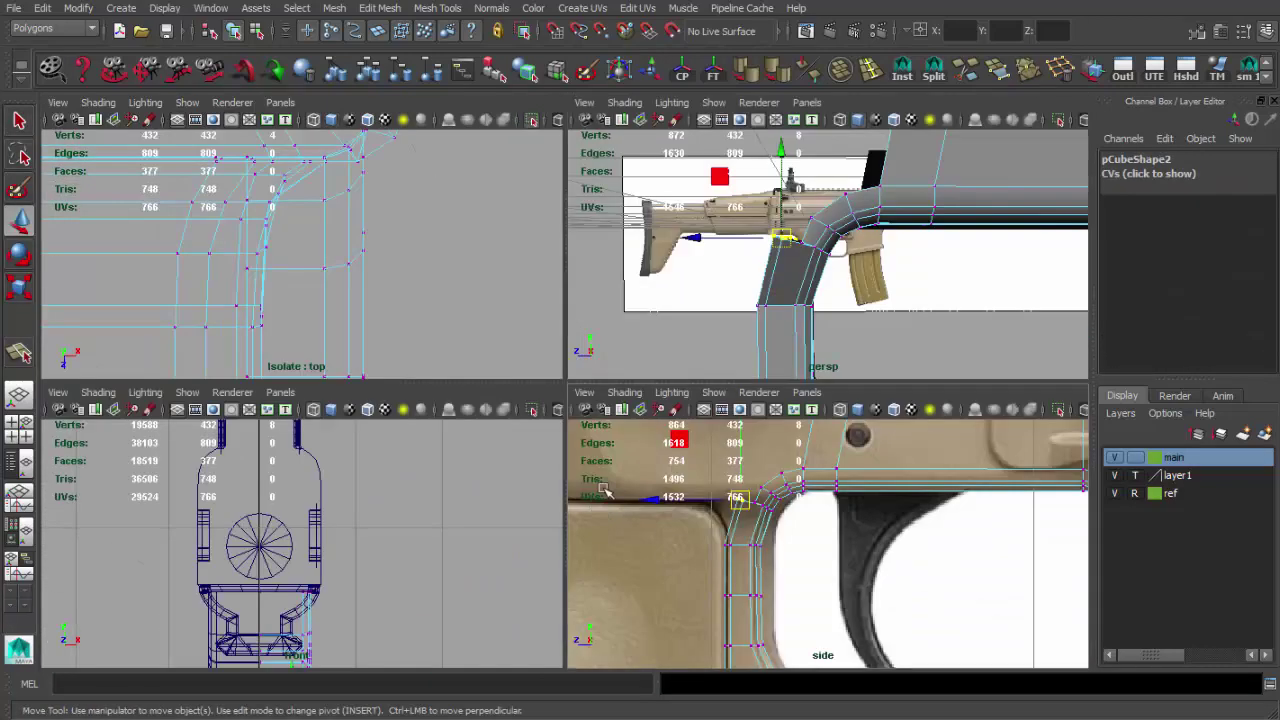
- Insert an edge loop across the vertical strip in the maximized side view, undoing extra vertices
key("space")
scroll(508, 370, "down", 2)
scroll(508, 370, "up", 2)
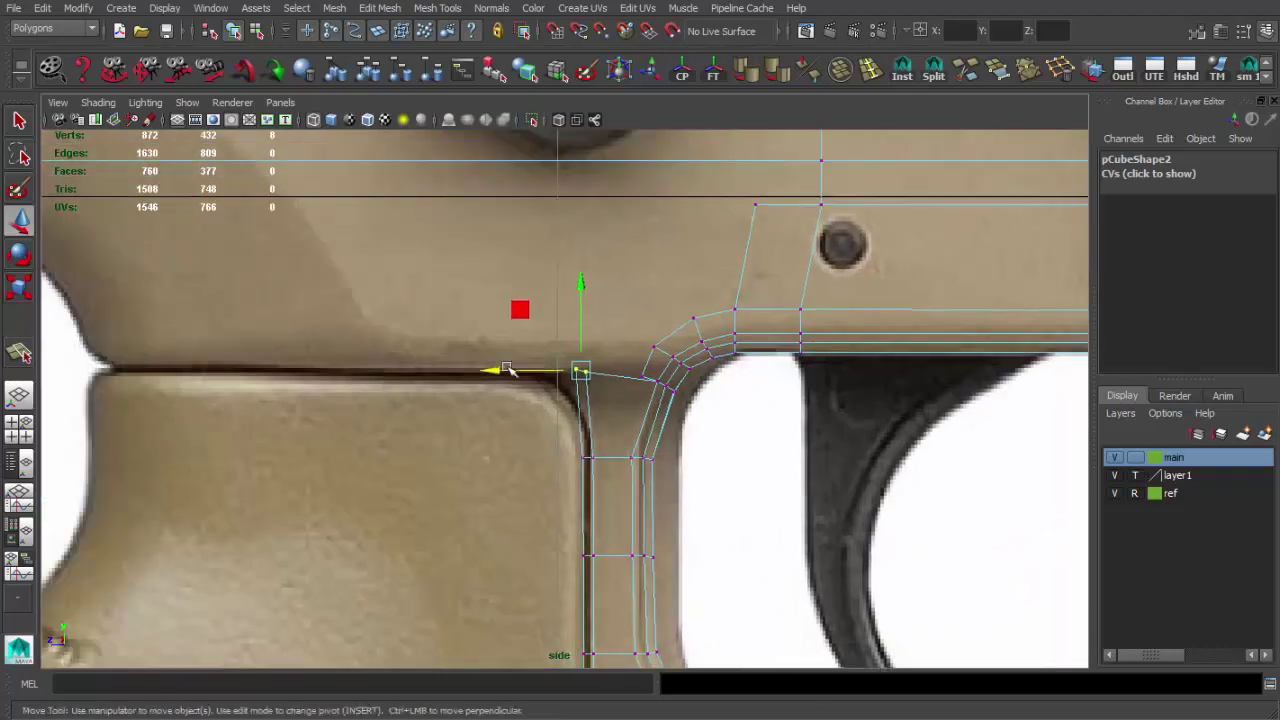
left_click(870, 68)
scroll(571, 382, "up", 2)
left_click(596, 443)
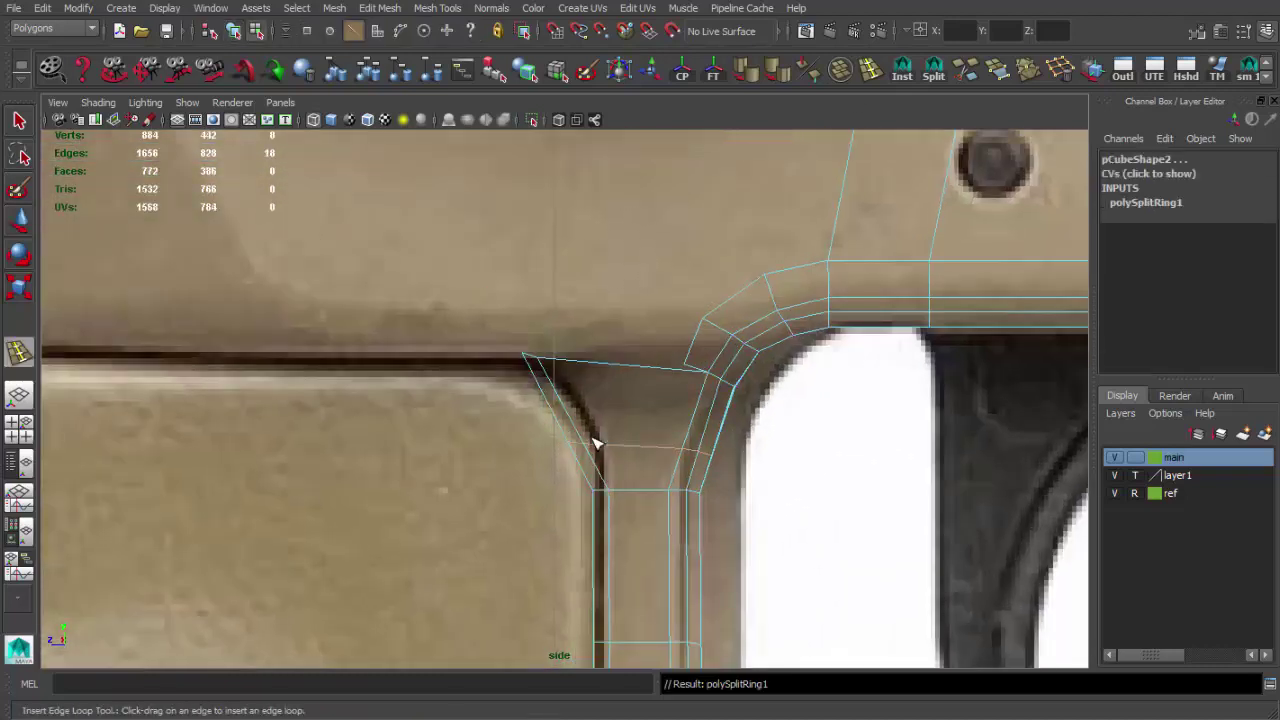
key("q")
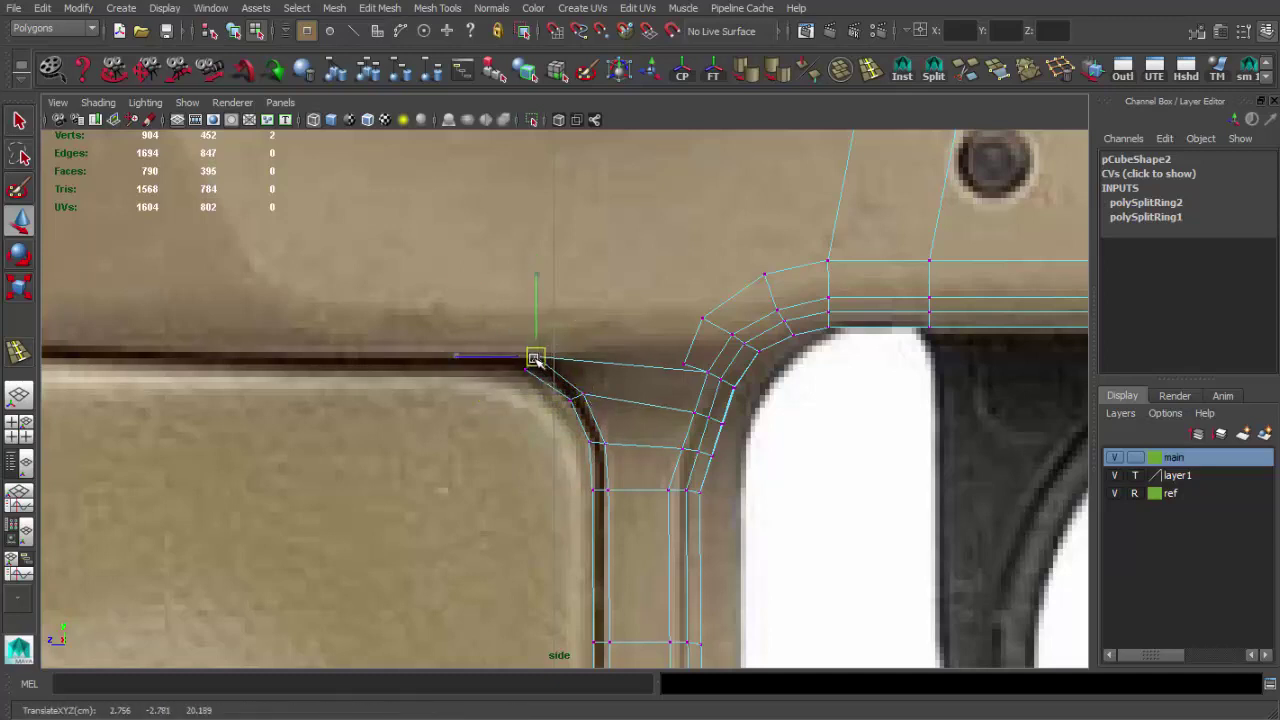
scroll(622, 425, "up", 1)
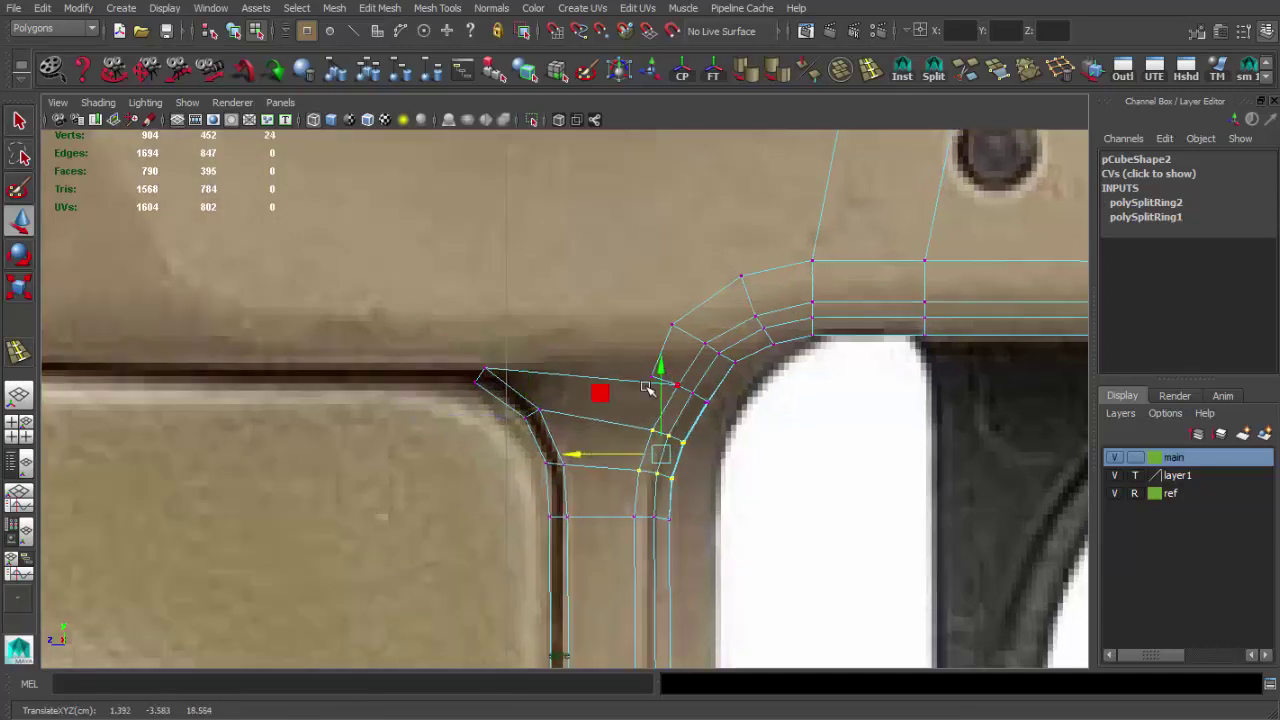
scroll(640, 400, "down", 3)
scroll(660, 382, "up", 3)
scroll(650, 390, "up", 1)
key("ctrl+z")
key("q")
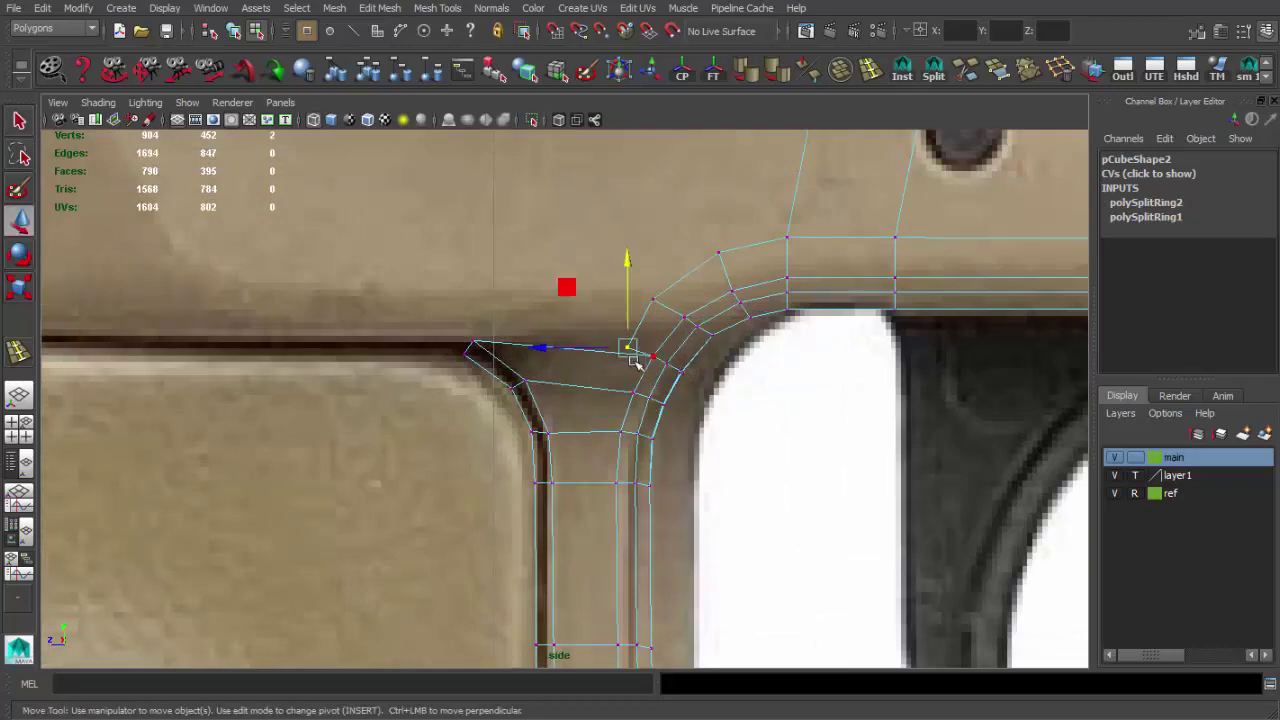
- Move the corner vertex and the next vertex pair onto the reference outline
scroll(617, 345, "down", 3)
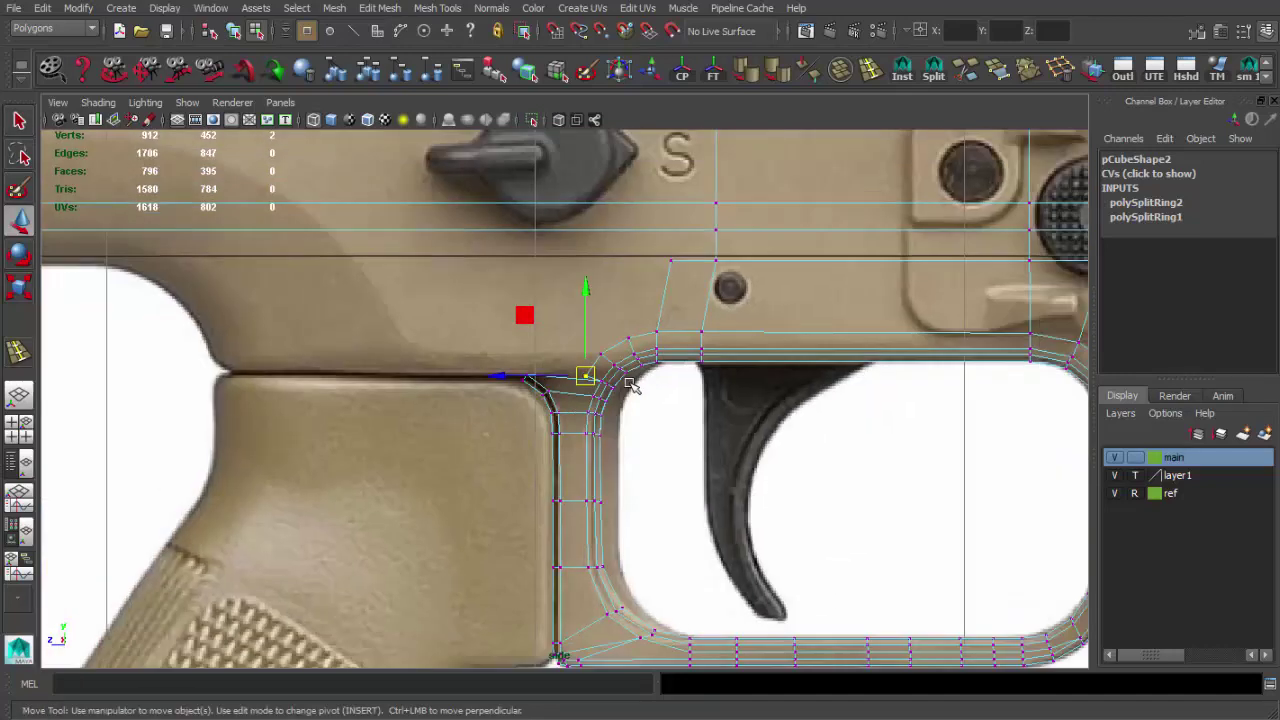
scroll(686, 414, "up", 2)
scroll(760, 342, "up", 2)
left_click(634, 367)
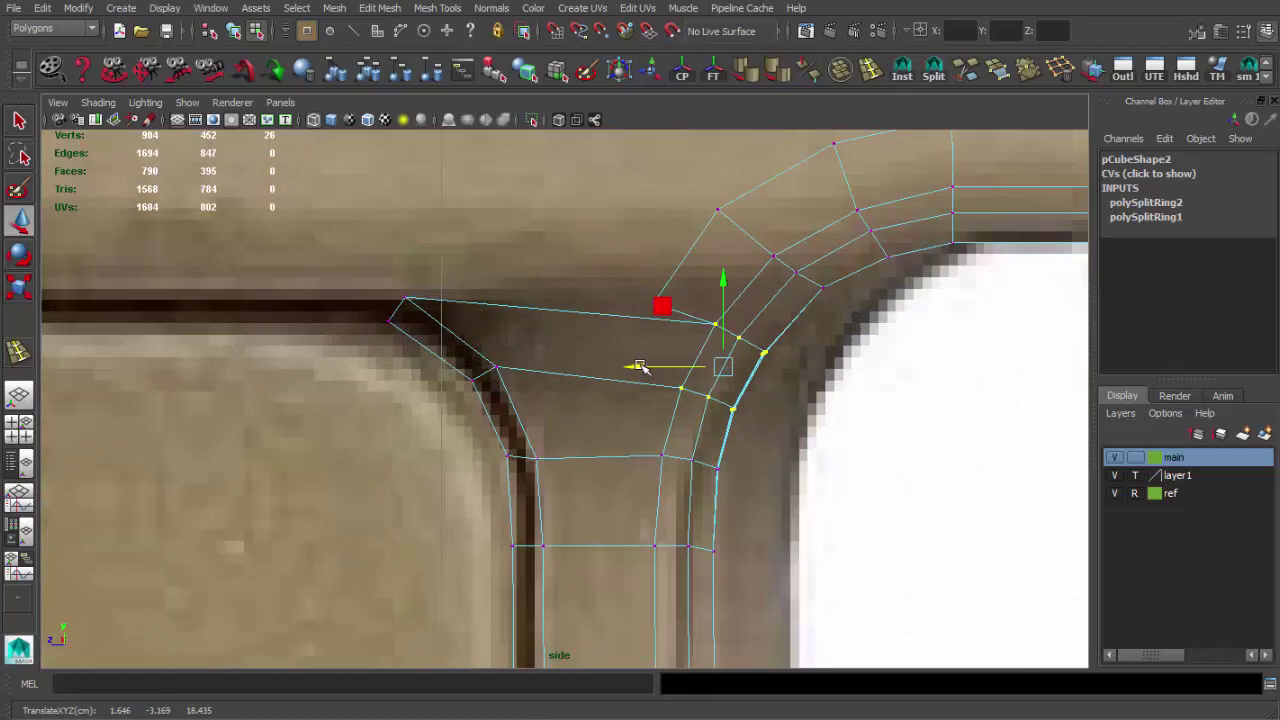
middle_click_drag(341, 273, 345, 278, "alt")
left_click(354, 263)
left_click_drag(528, 423, 558, 506)
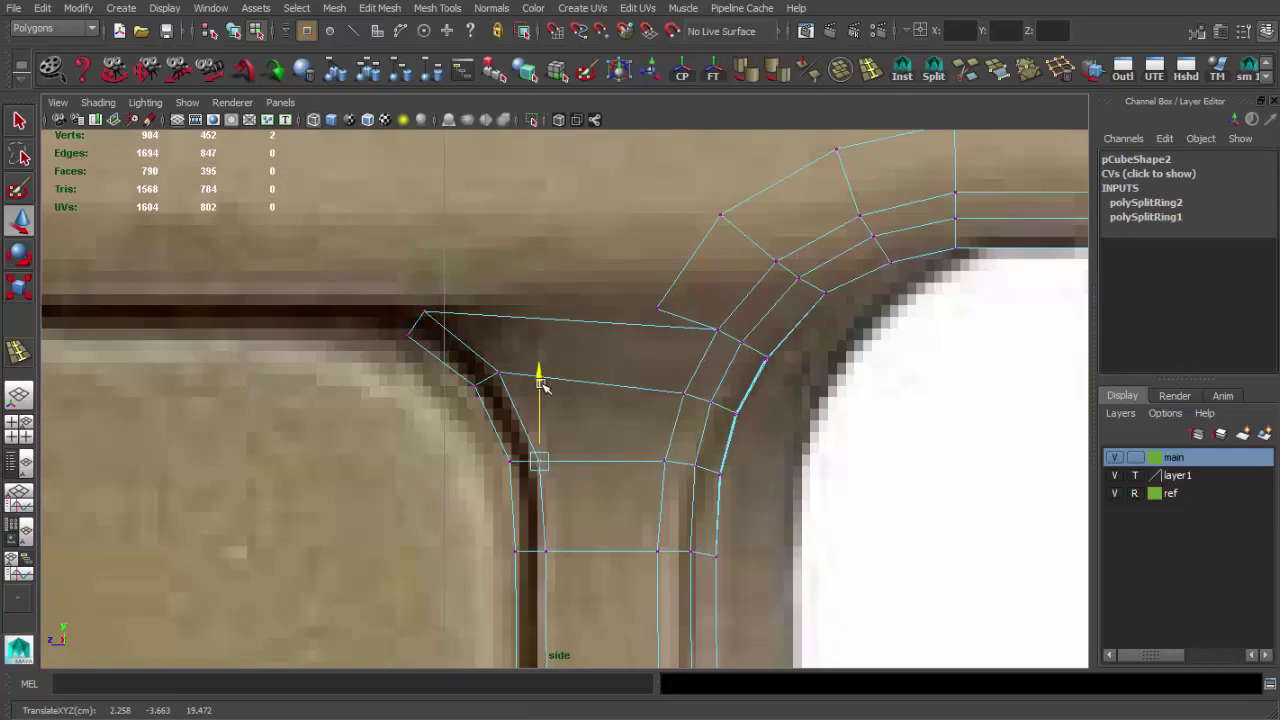
scroll(501, 371, "down", 3)
scroll(501, 371, "up", 3)
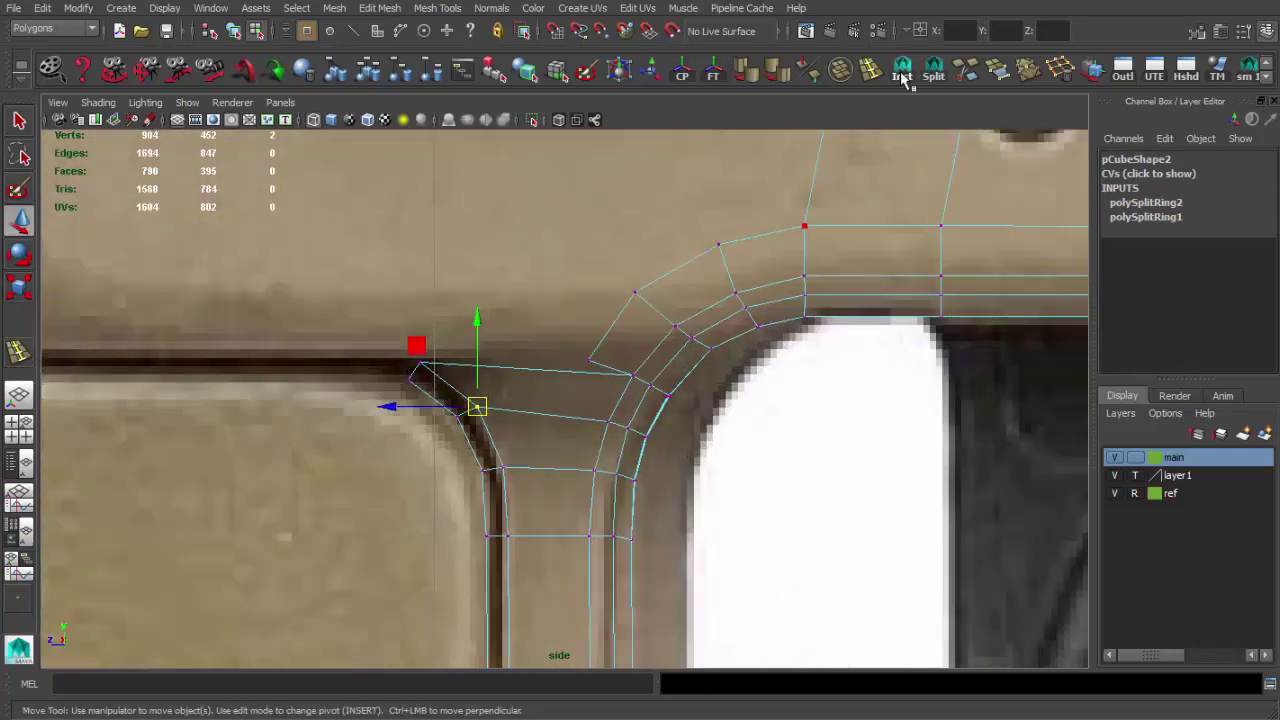
- Insert another edge loop across the corner and merge the two corner vertices
left_click(578, 372)
key("q")
right_click_drag(551, 382, 978, 128, "shift")
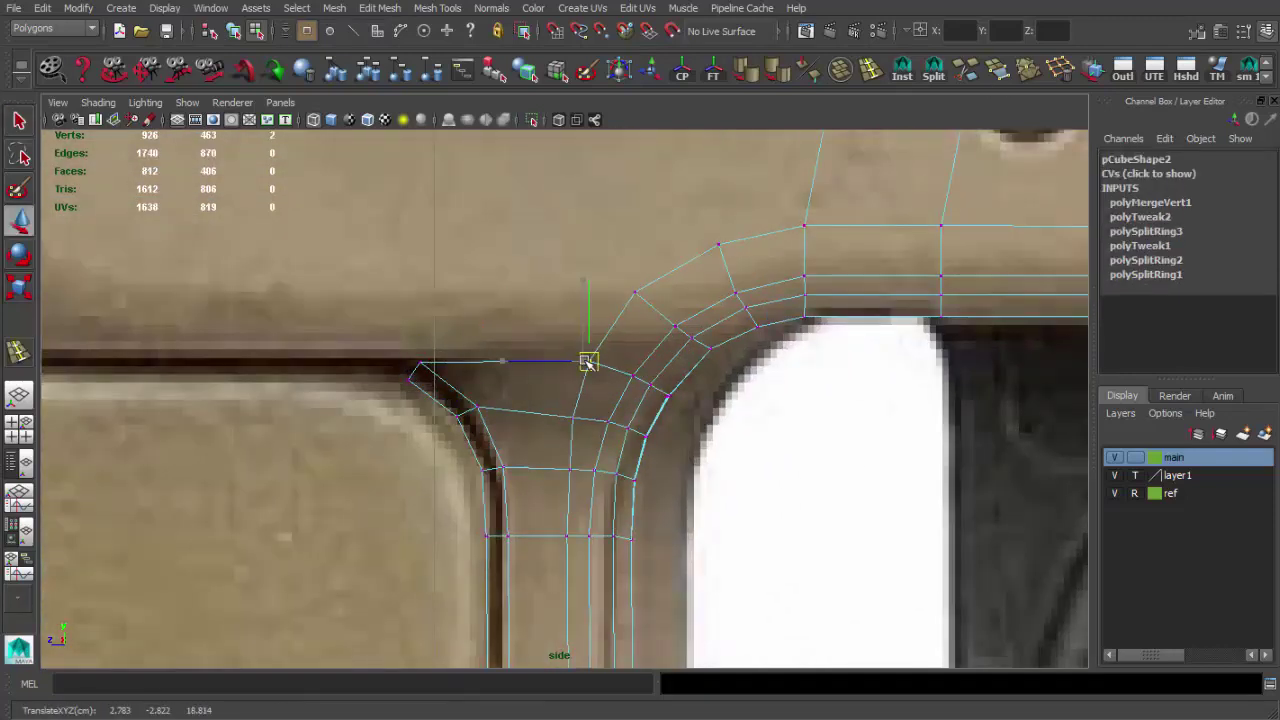
scroll(573, 418, "down", 5)
key("space")
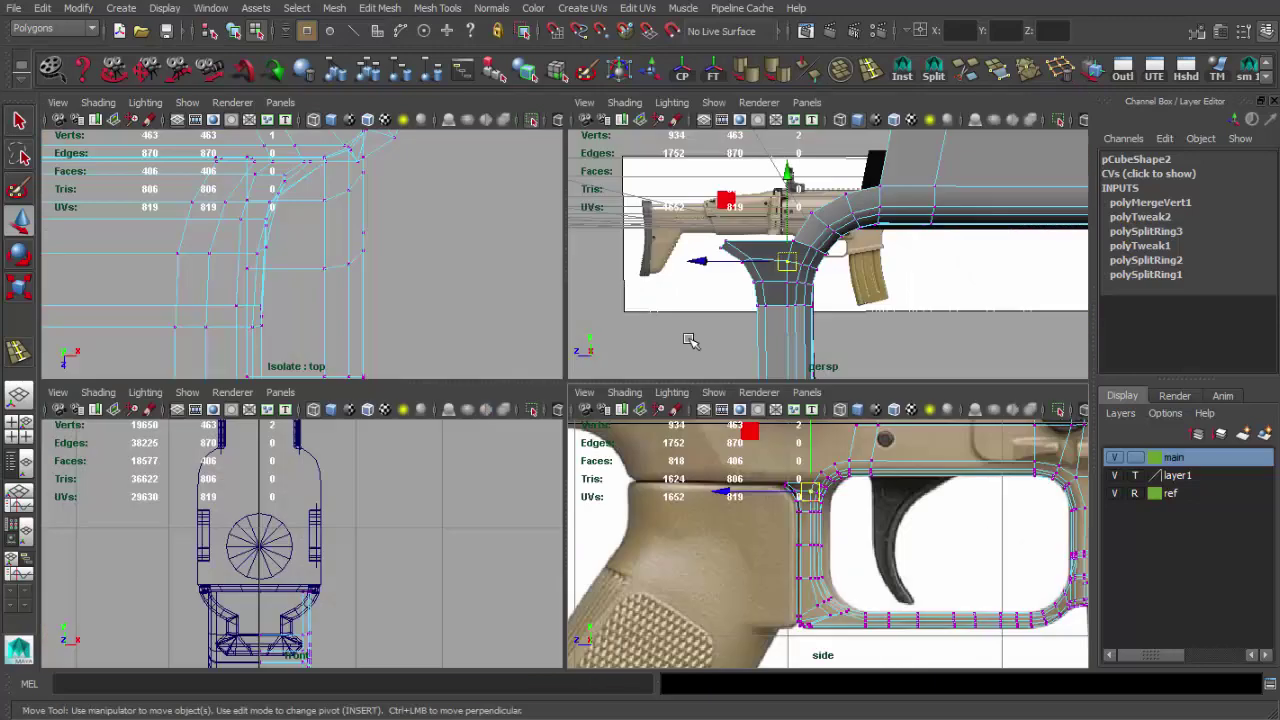
key("space")
- Move and scale the column corner vertices in the perspective and side views
mouse_move(640, 335)
left_mouse_down("alt")
mouse_move(509, 330)
mouse_move(531, 441)
left_mouse_up("alt")
scroll(543, 334, "up", 3)
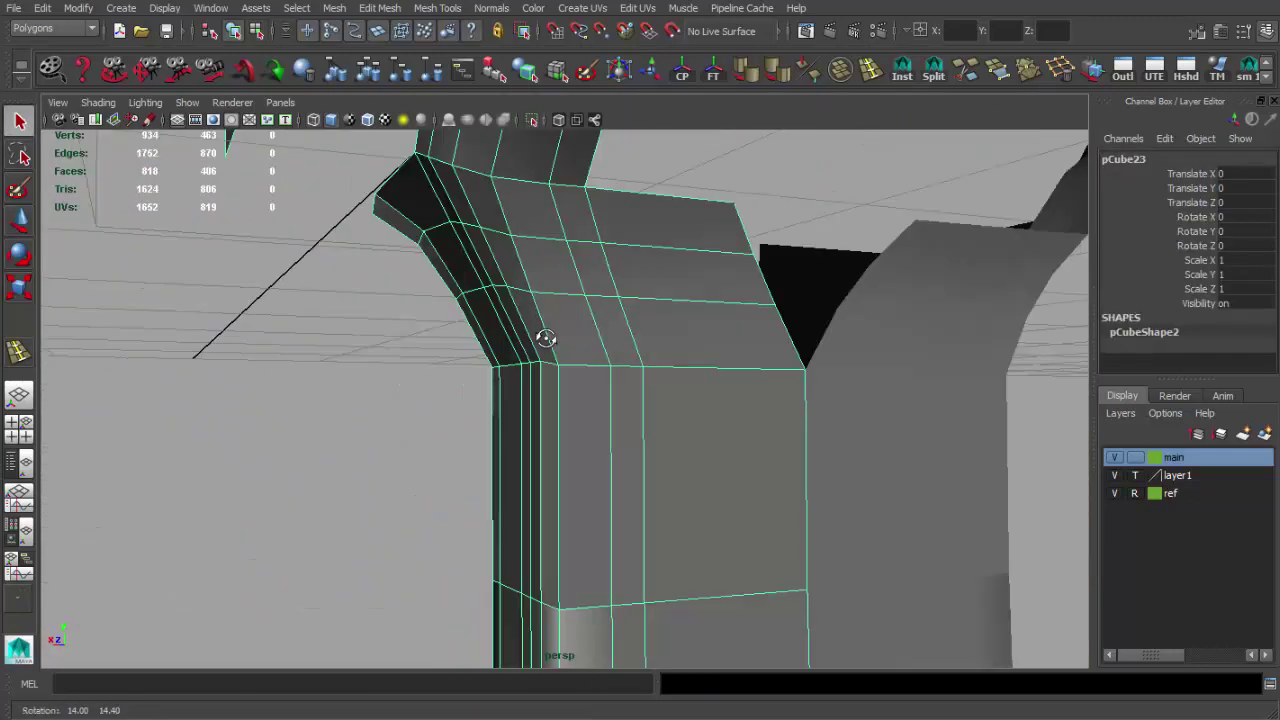
scroll(594, 330, "up", 3)
right_click_drag(594, 330, 487, 315)
key("w")
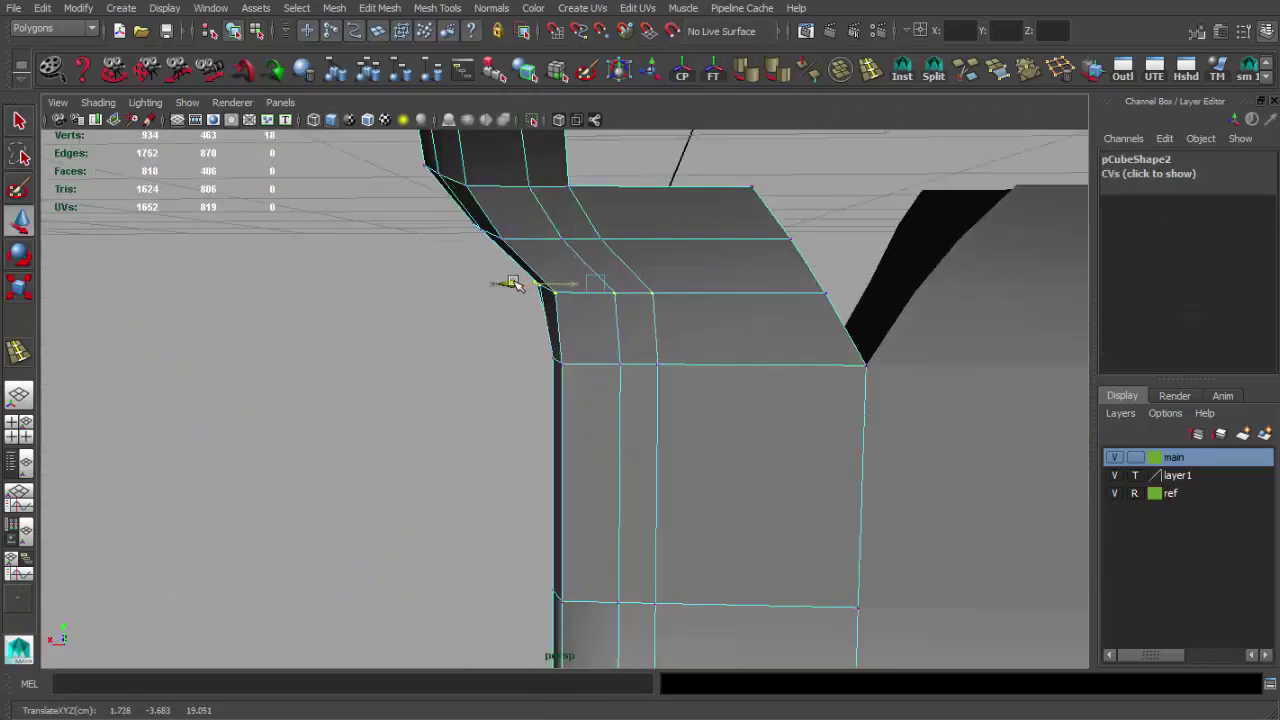
mouse_move(512, 283)
left_mouse_down("alt")
mouse_move(651, 334)
mouse_move(471, 323)
mouse_move(514, 334)
mouse_move(480, 335)
mouse_move(586, 406)
mouse_move(753, 425)
left_mouse_up("alt")
key("space")
scroll(826, 483, "up", 3)
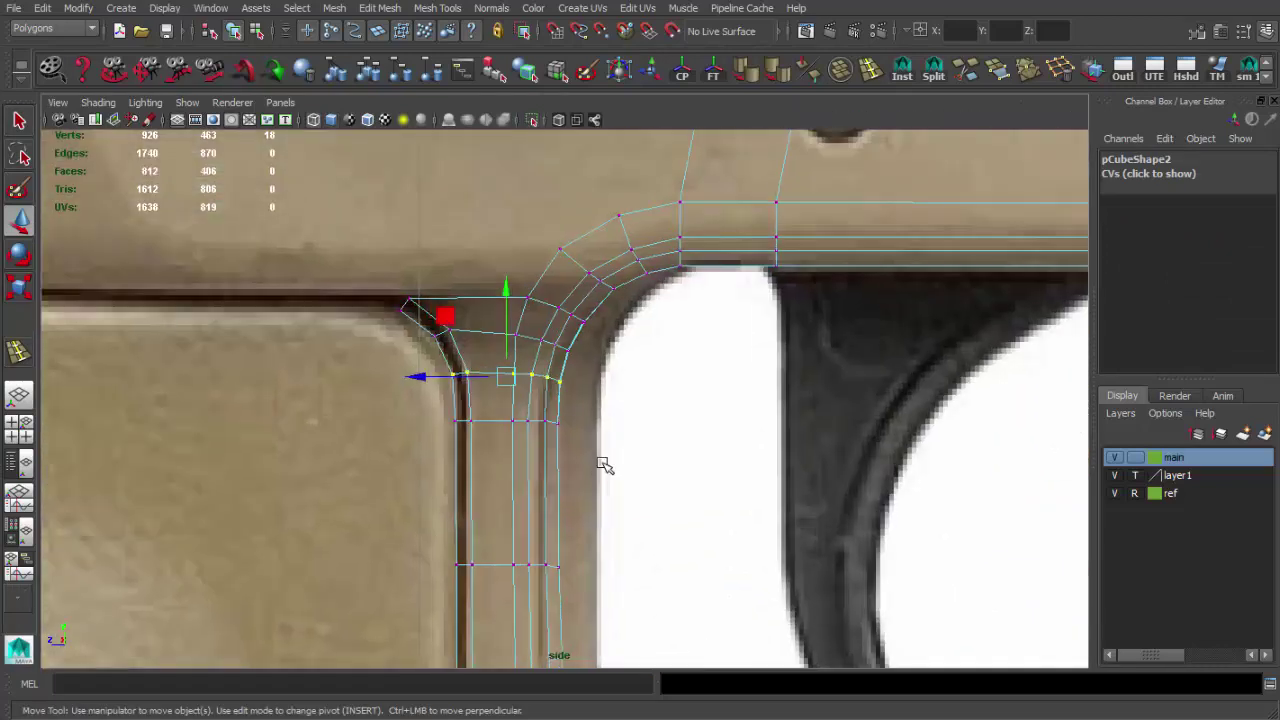
scroll(603, 463, "up", 2)
key("r")
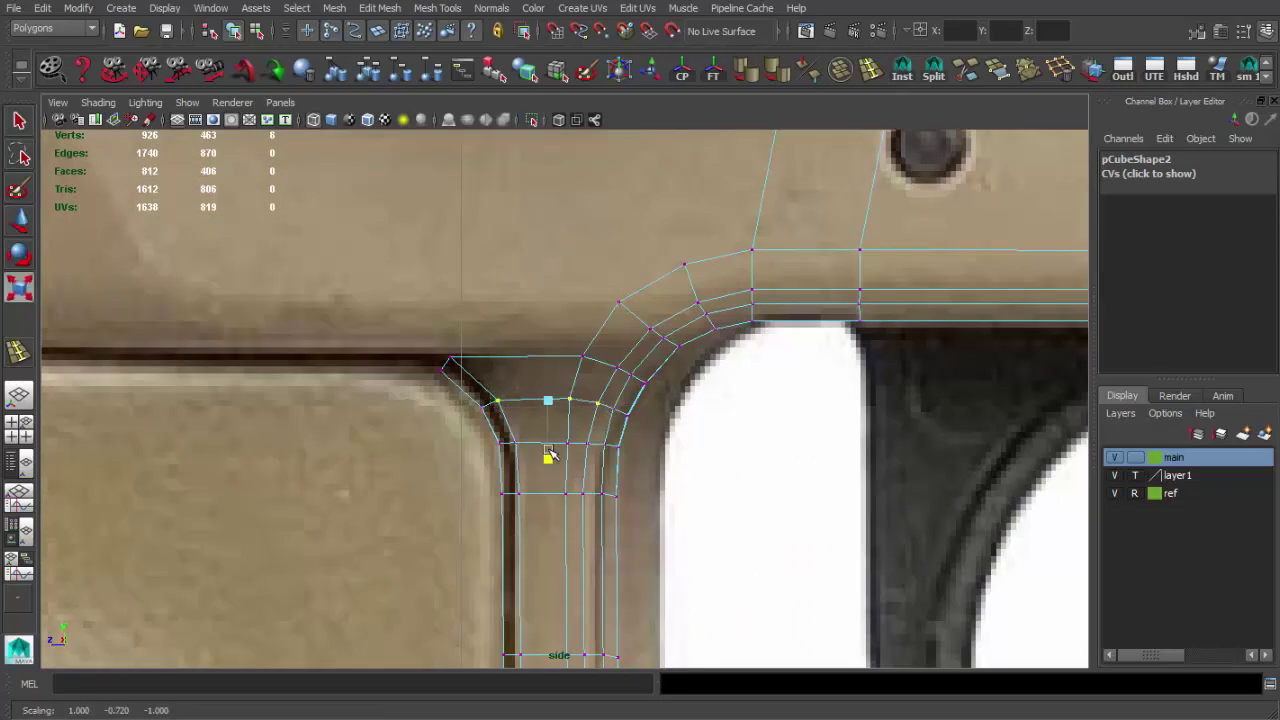
key("space")
mouse_move(549, 455)
left_mouse_down("alt")
mouse_move(623, 357)
mouse_move(600, 400)
mouse_move(522, 388)
mouse_move(545, 395)
mouse_move(614, 357)
left_mouse_up("alt")
- Adjust a corner vertex and inspect the smoothed junction from several angles
key("F9")
left_click(562, 395)
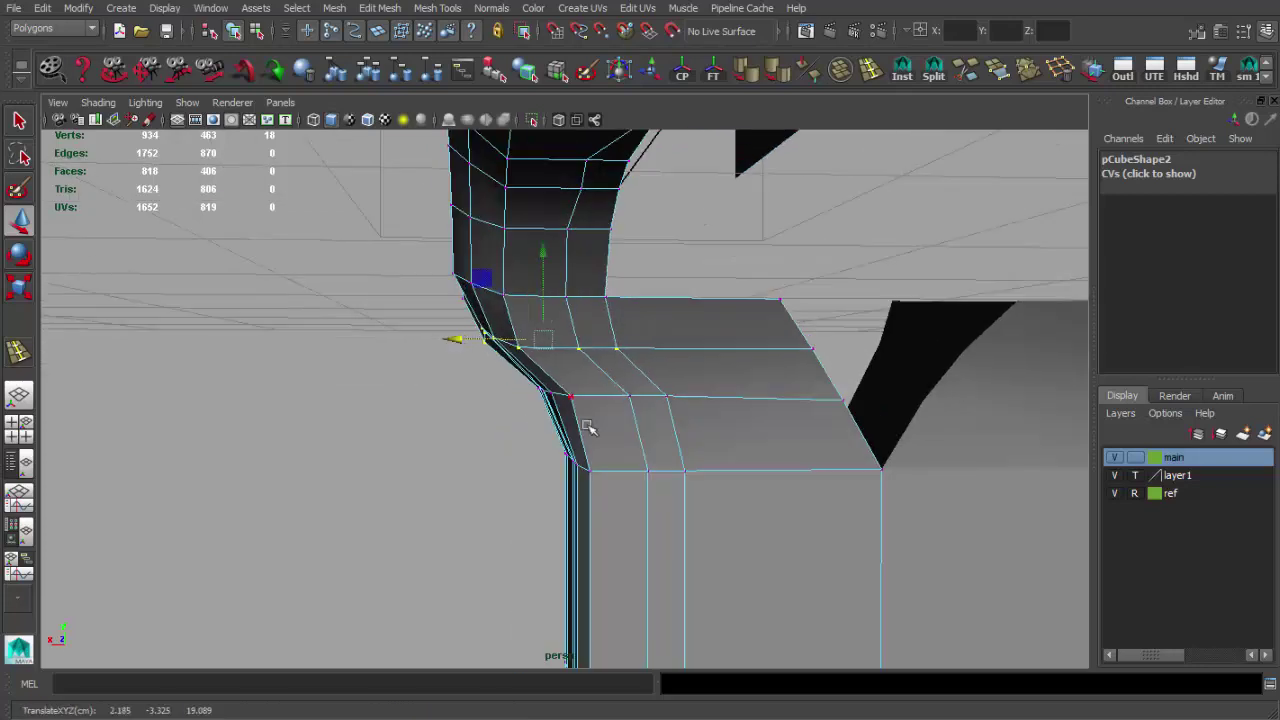
left_click_drag(588, 427, 677, 520, "alt")
mouse_move(500, 423)
left_mouse_down("alt")
mouse_move(654, 380)
mouse_move(646, 394)
mouse_move(736, 386)
mouse_move(600, 360)
mouse_move(520, 300)
mouse_move(545, 390)
mouse_move(528, 389)
mouse_move(530, 347)
mouse_move(530, 362)
mouse_move(643, 336)
left_mouse_up("alt")
key("q")
key("F8")
key("q")
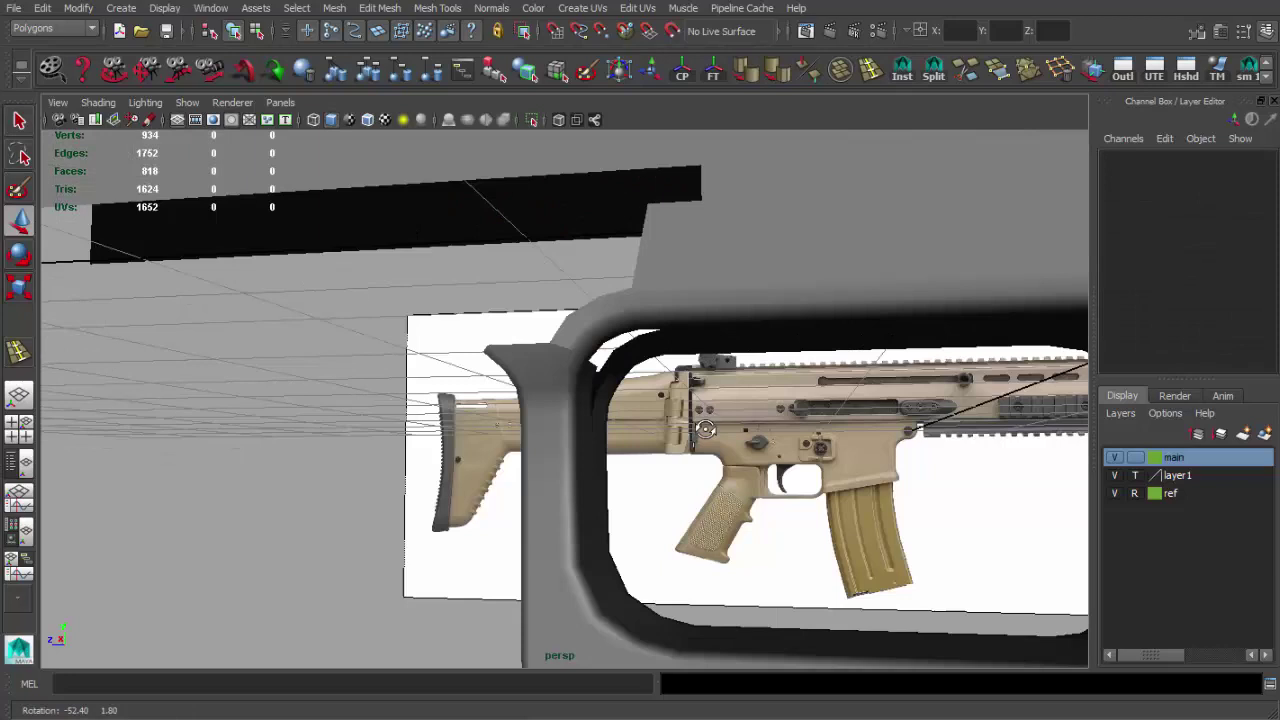
mouse_move(640, 451)
left_mouse_down("alt")
mouse_move(571, 409)
mouse_move(565, 466)
left_mouse_up("alt")
- Merge the selected vertices on the receiver mesh
key("q")
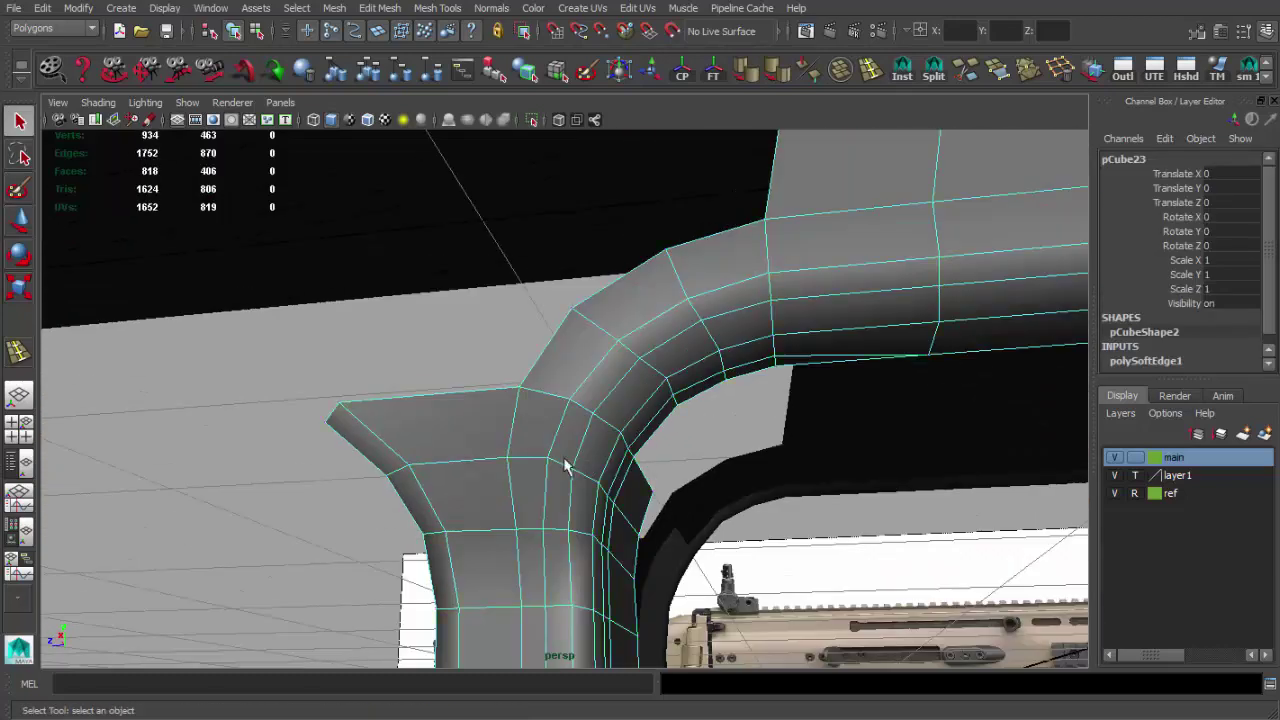
key("F9")
left_click(912, 72)
- Extrude the top edge at the grip corner leftward into a new flat strip
mouse_move(560, 380)
left_mouse_down("alt")
mouse_move(563, 366)
mouse_move(565, 447)
left_mouse_up("alt")
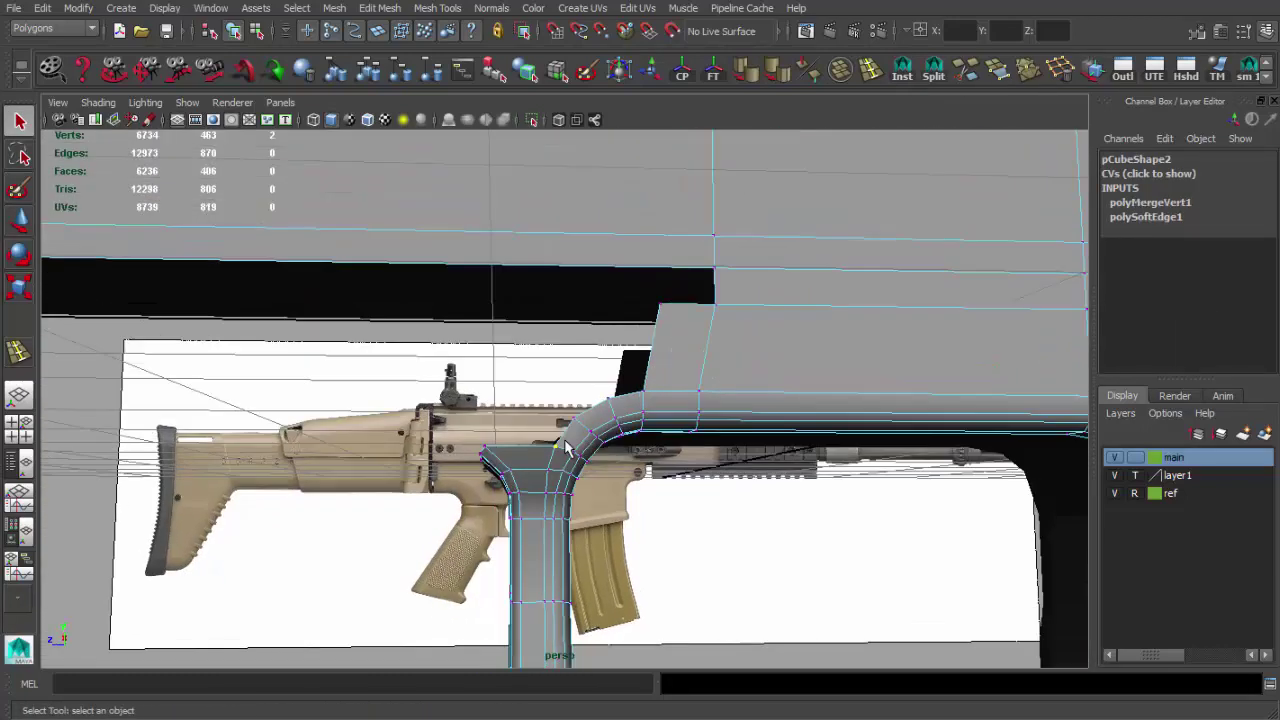
key("space")
key("space")
scroll(575, 445, "up", 3)
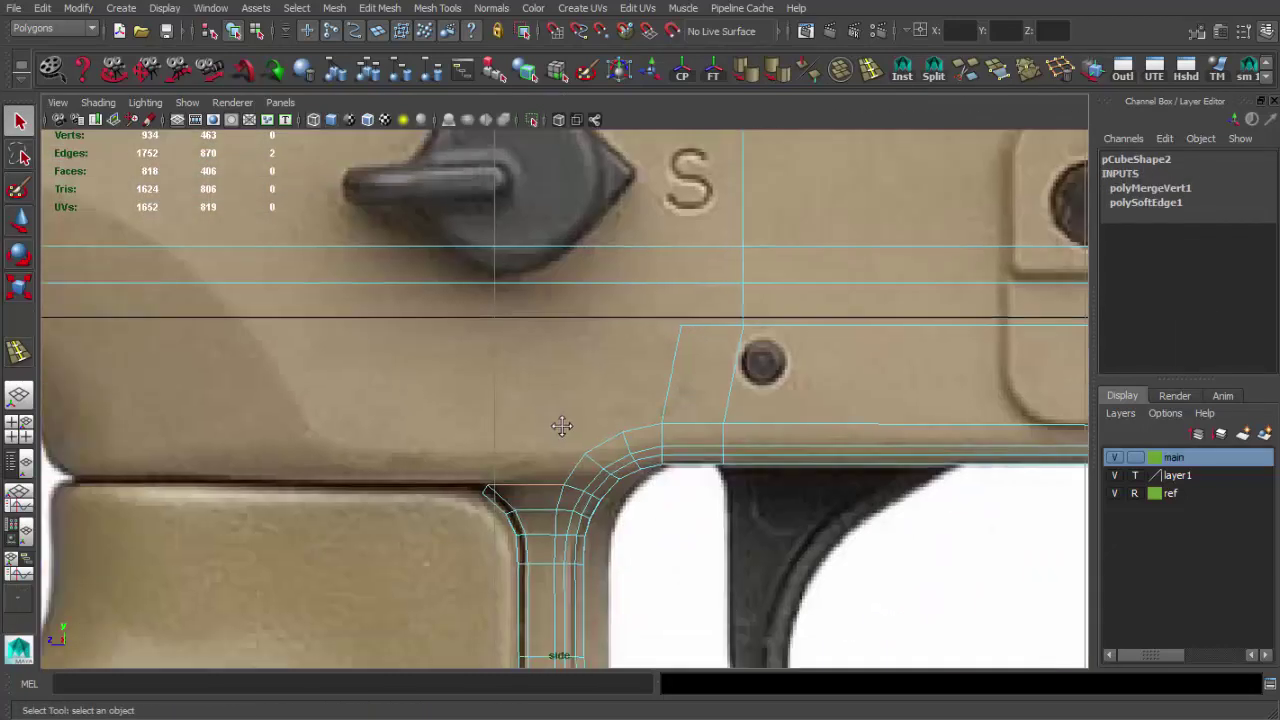
scroll(575, 445, "up", 3)
left_click(575, 490)
key("ctrl+e")
left_click_drag(575, 487, 231, 467)
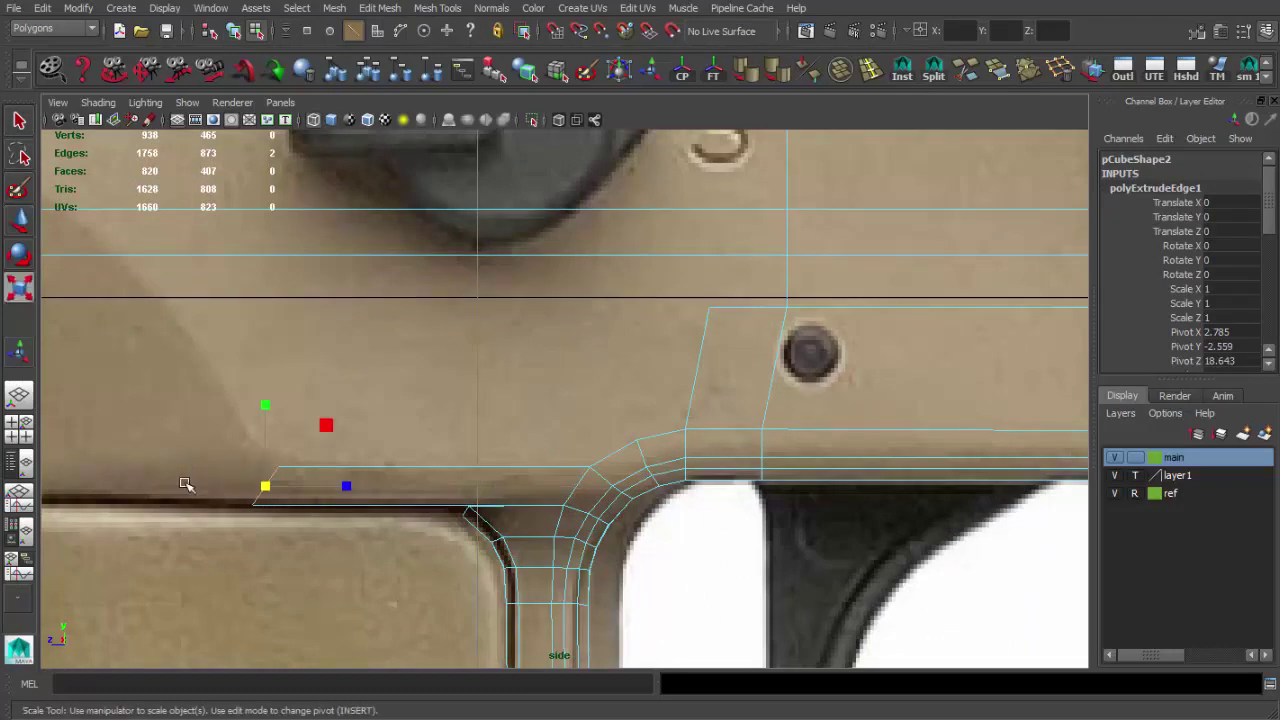
scroll(491, 363, "up", 2)
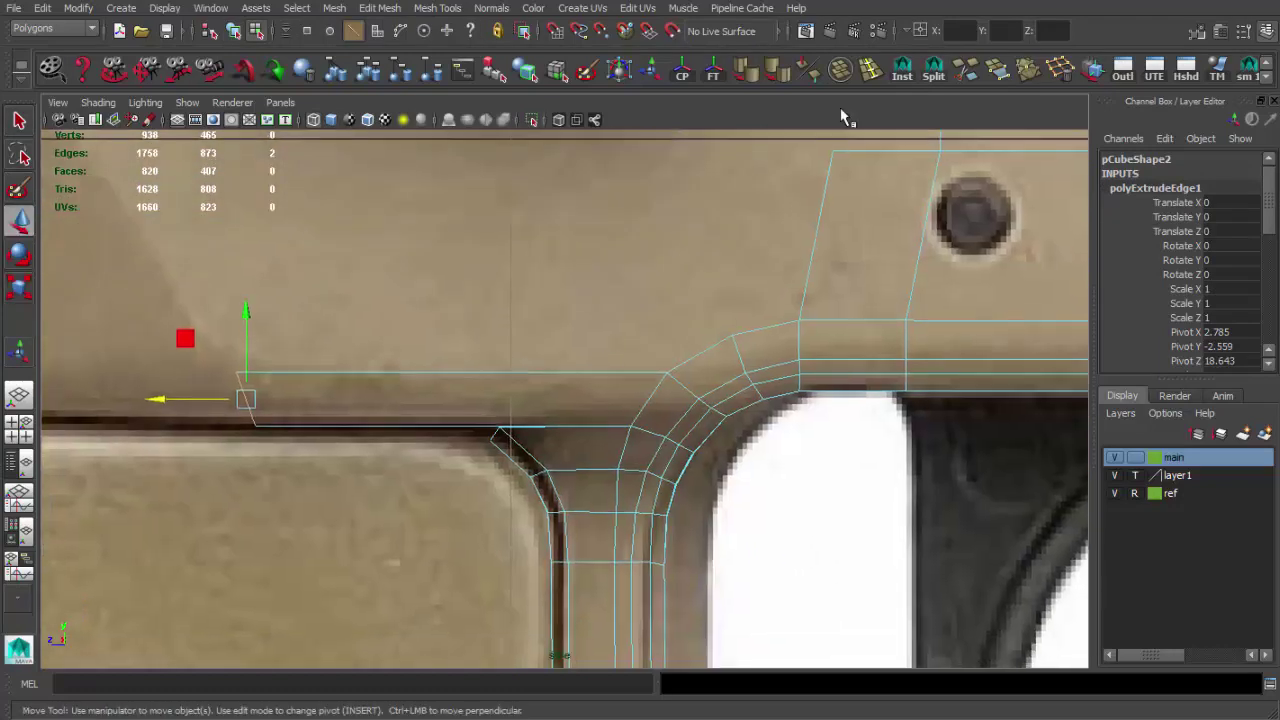
- Insert an edge loop across the newly extruded strip
left_click(870, 72)
left_click(518, 373)
key("w")
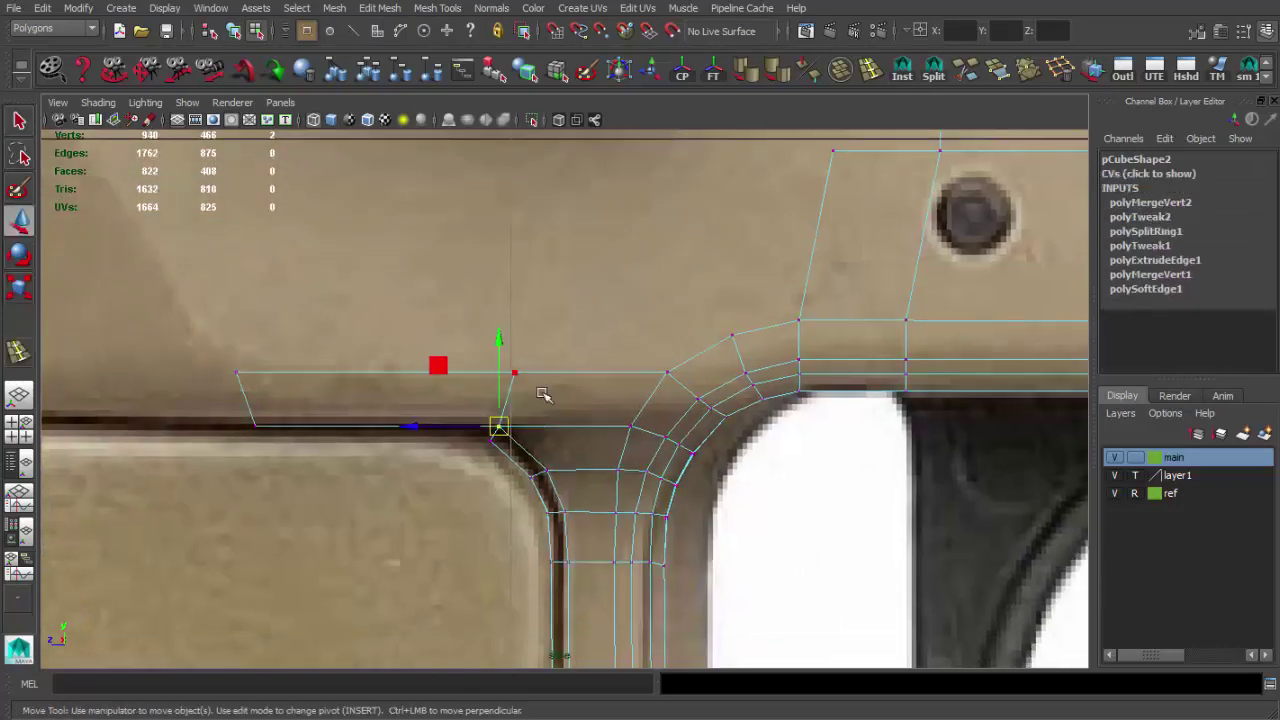
scroll(424, 368, "down", 3)
- Add a vertical edge loop on the receiver side above the trigger guard
key("space")
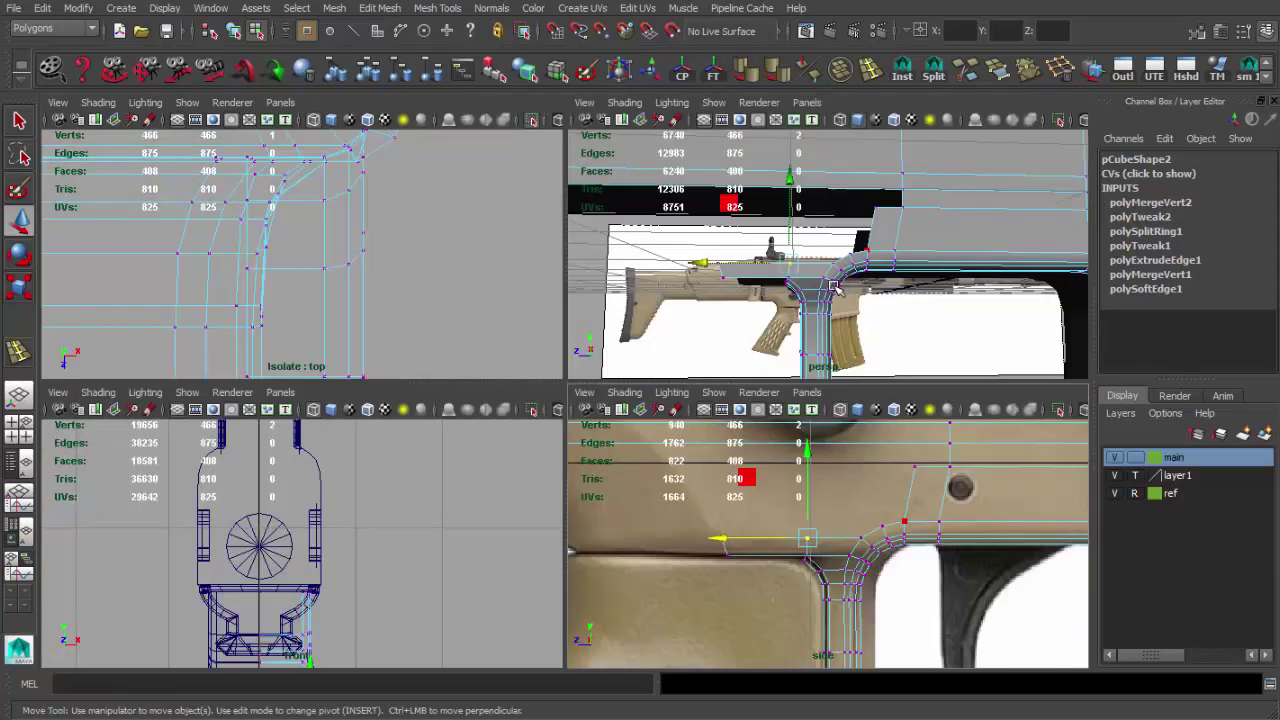
key("space")
mouse_move(680, 397)
left_mouse_down("alt")
mouse_move(655, 336)
mouse_move(668, 456)
mouse_move(623, 486)
left_mouse_up("alt")
left_click(870, 72)
left_click(643, 449)
- Create a mirrored instance of the receiver half
key("q")
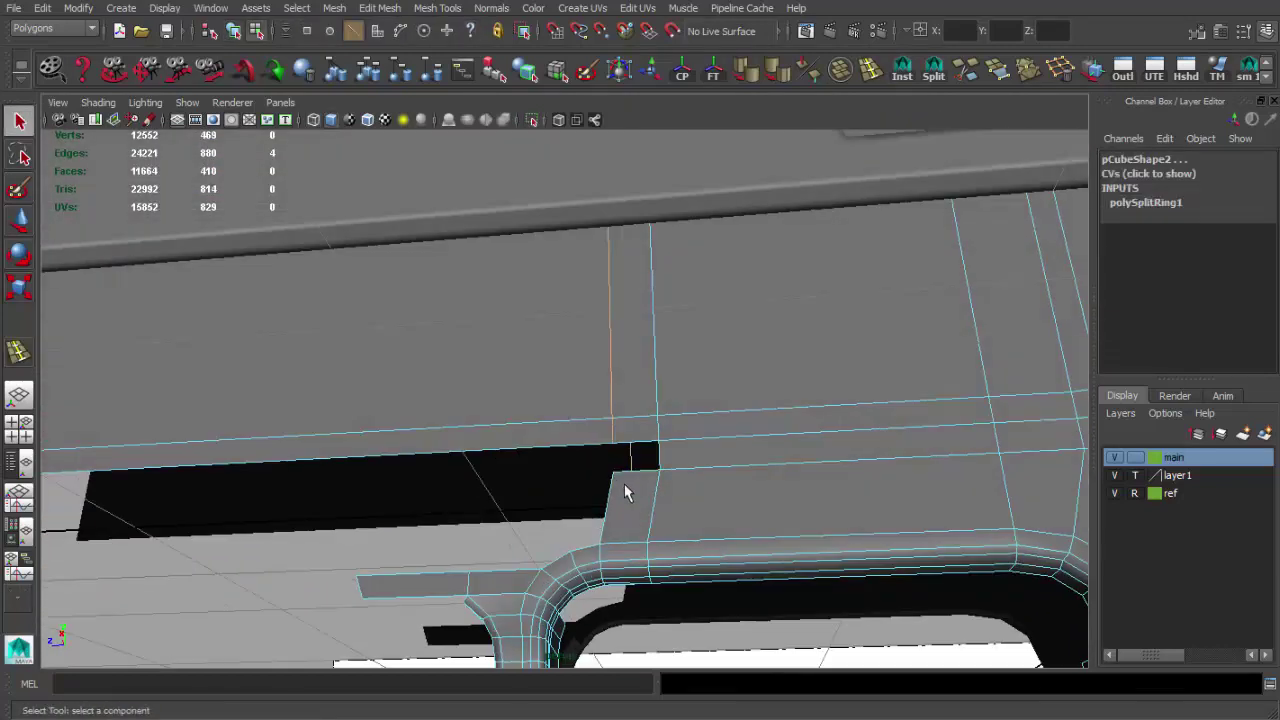
left_click(903, 68)
scroll(634, 443, "down", 2)
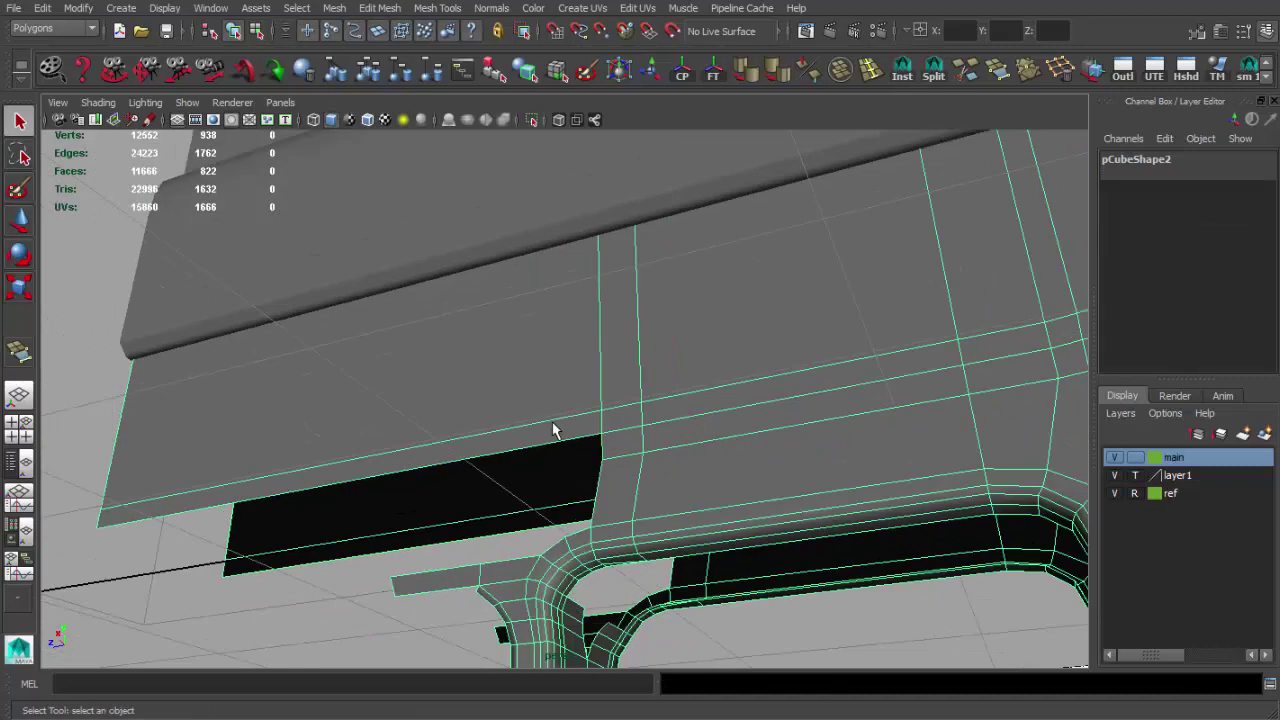
key("space")
key("space")
middle_click_drag(777, 509, 530, 455, "alt")
- Add a vertical edge loop and pull its vertices to follow the grip curve
scroll(530, 455, "up", 2)
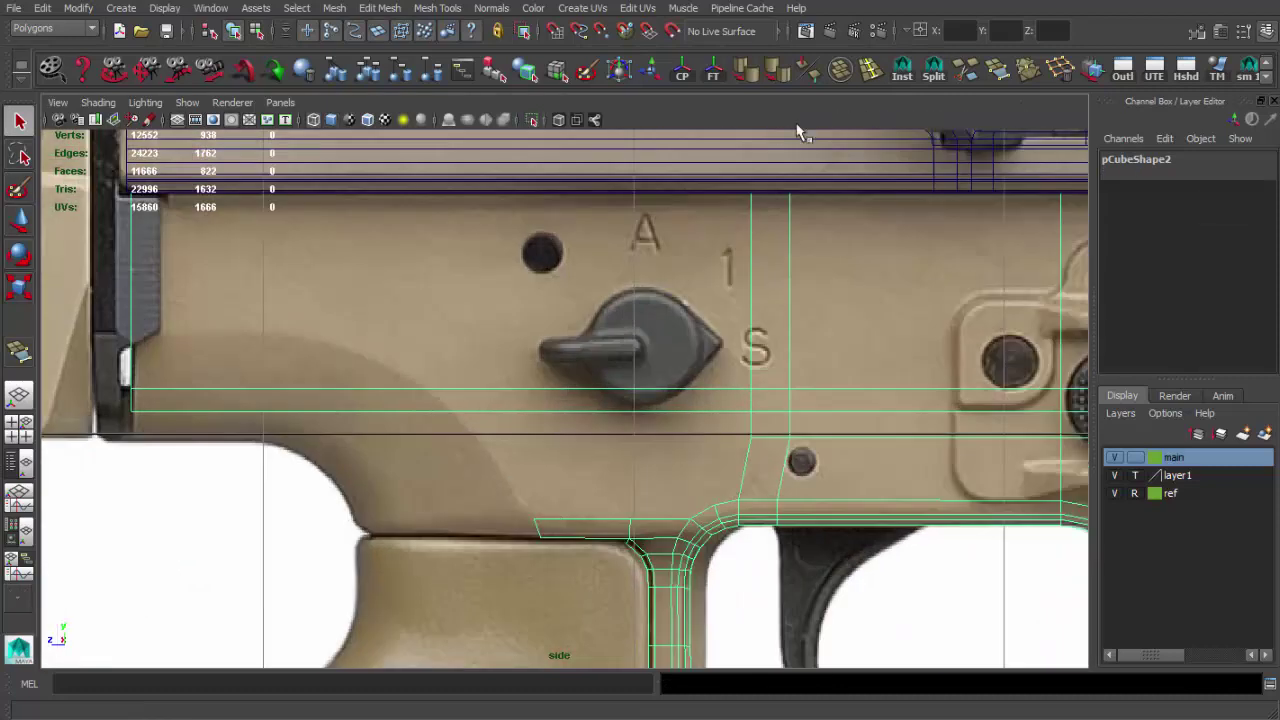
left_click(450, 390)
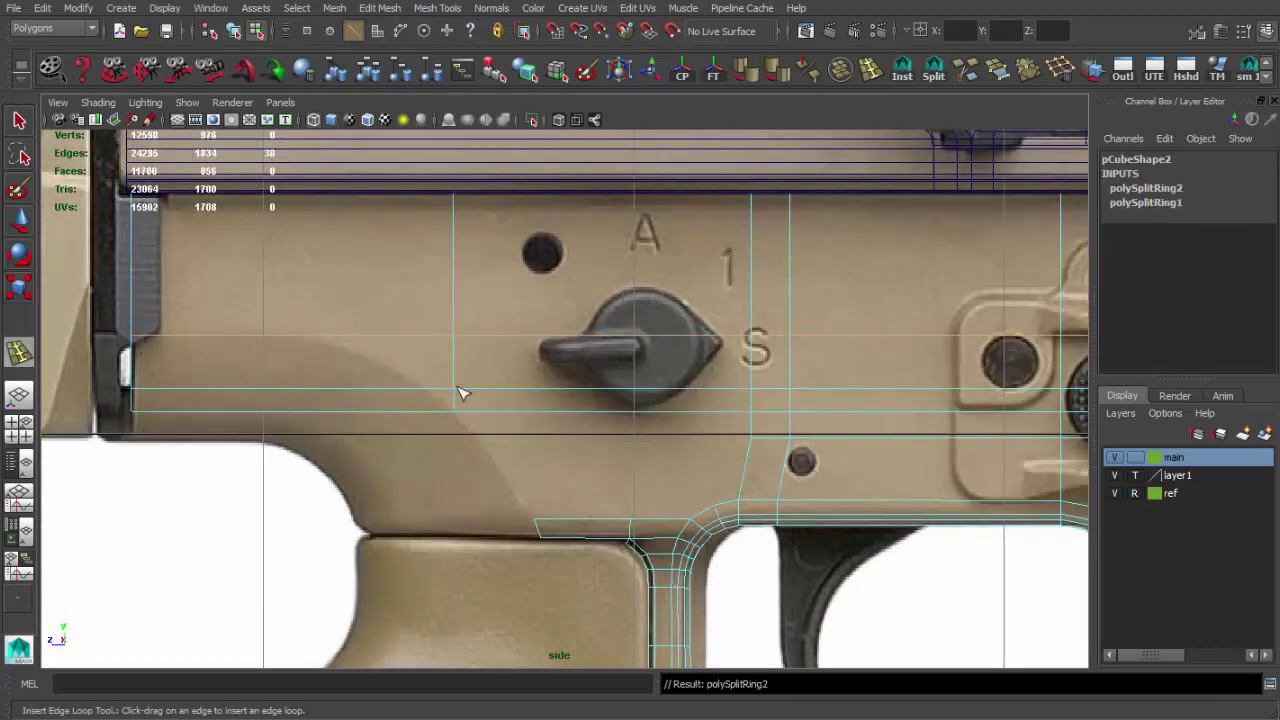
key("q")
left_click(454, 337)
key("w")
left_click_drag(429, 357, 329, 343)
left_click(456, 408)
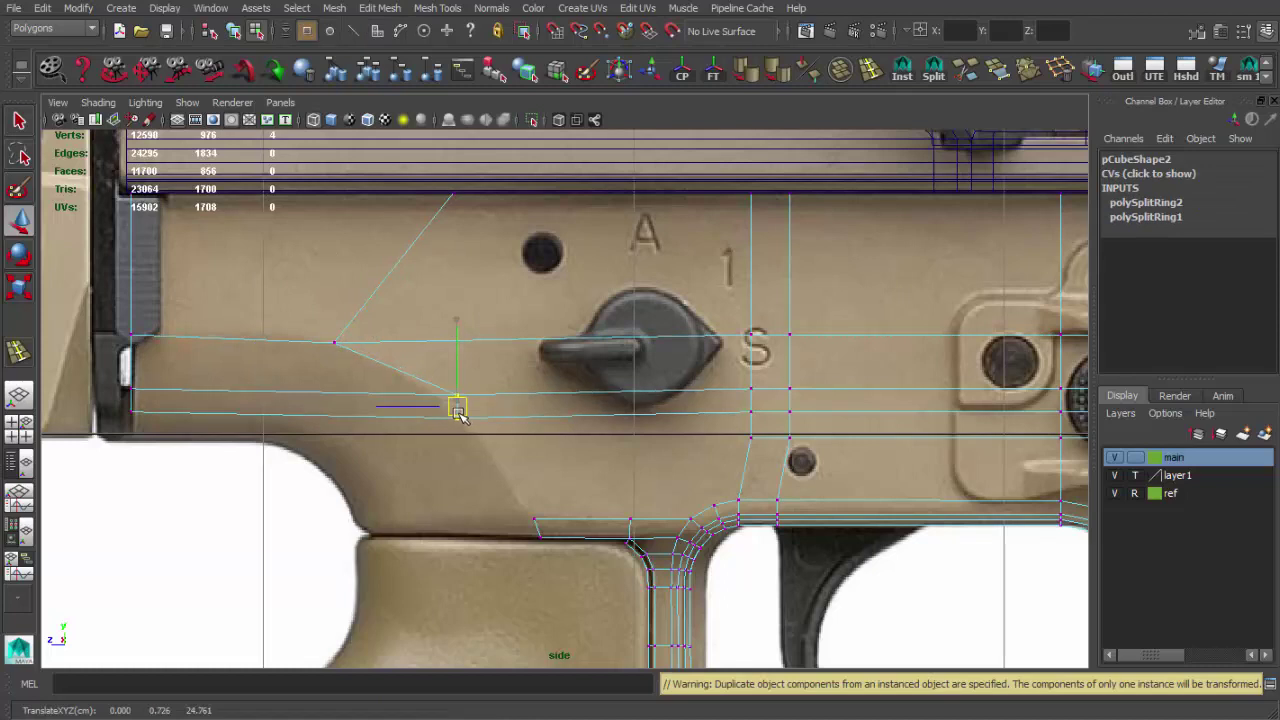
mouse_move(456, 392)
left_mouse_down()
mouse_move(435, 392)
mouse_move(470, 428)
left_mouse_up()
left_click(435, 392)
left_click(333, 341)
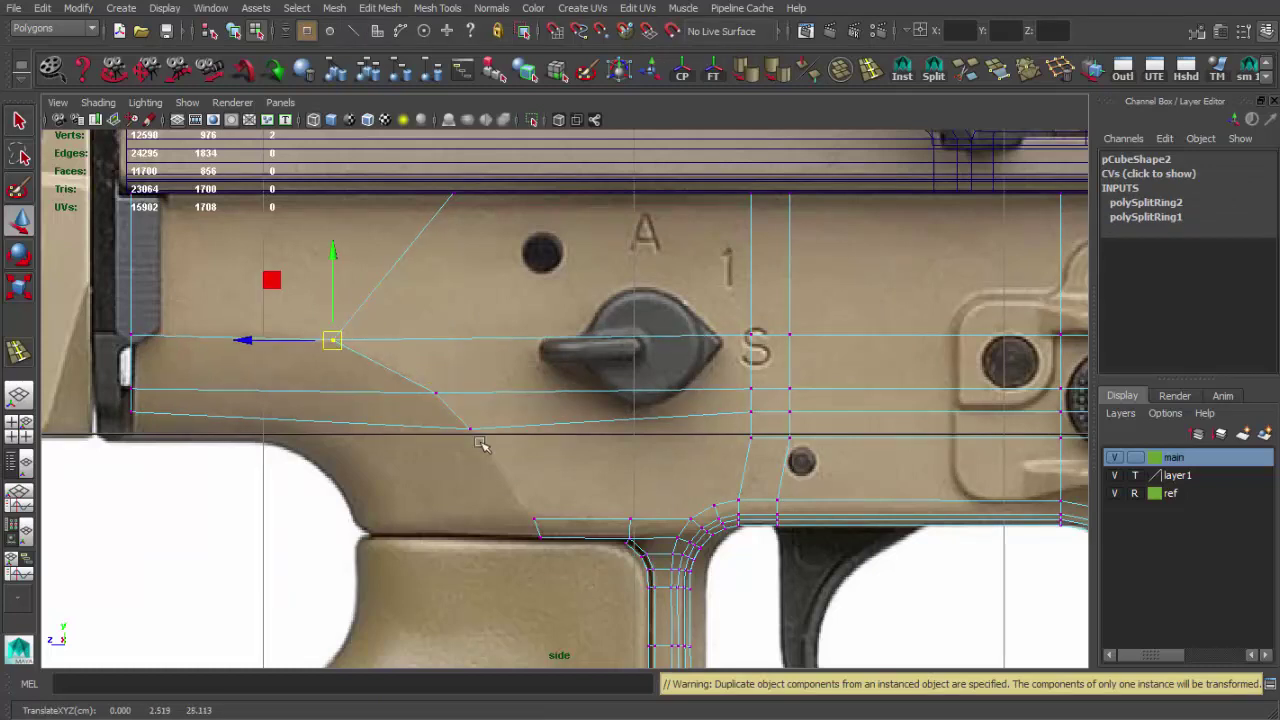
- Split a receiver face between two edges and merge the resulting vertices
left_click(933, 75)
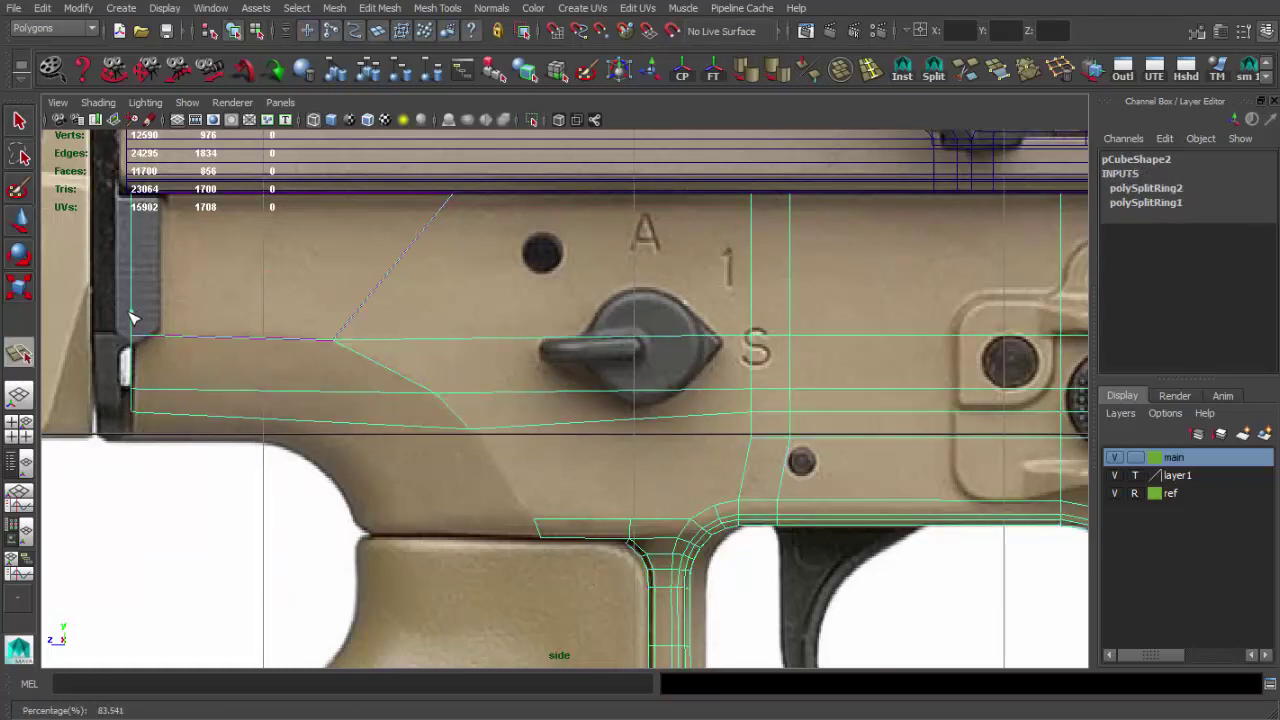
left_click(348, 323)
left_click(506, 430)
key("Return")
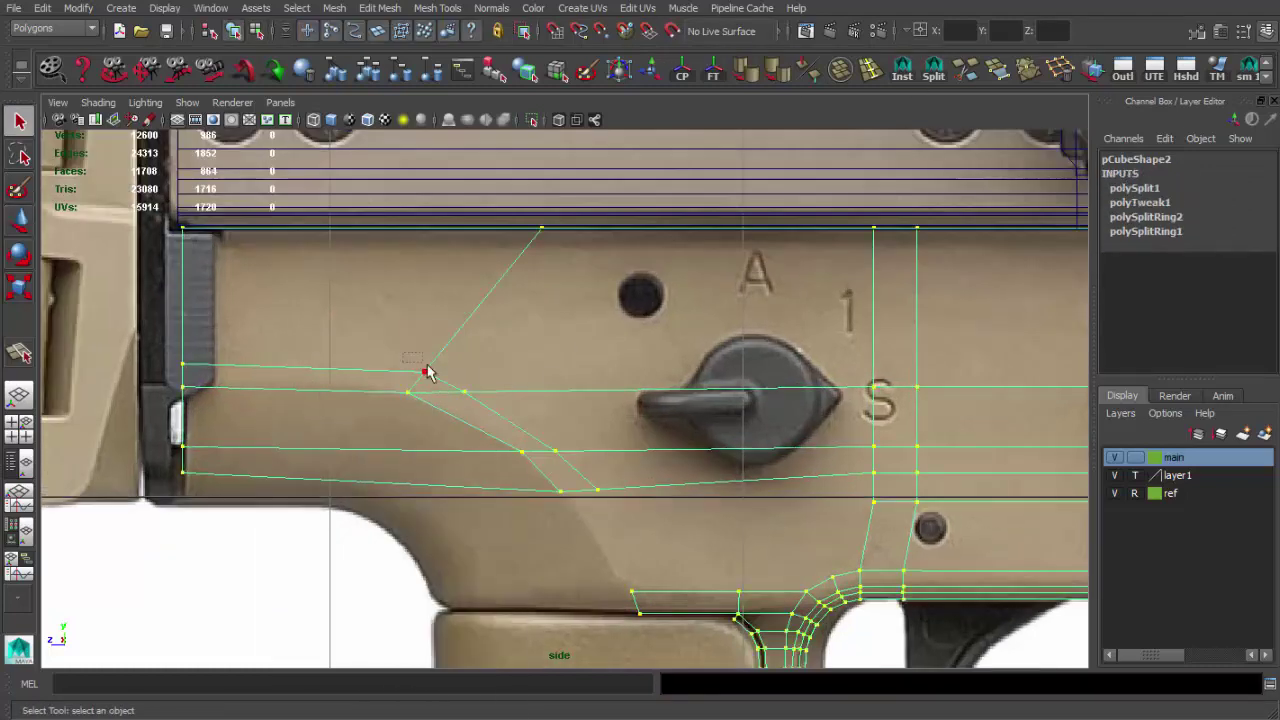
left_click(1001, 79)
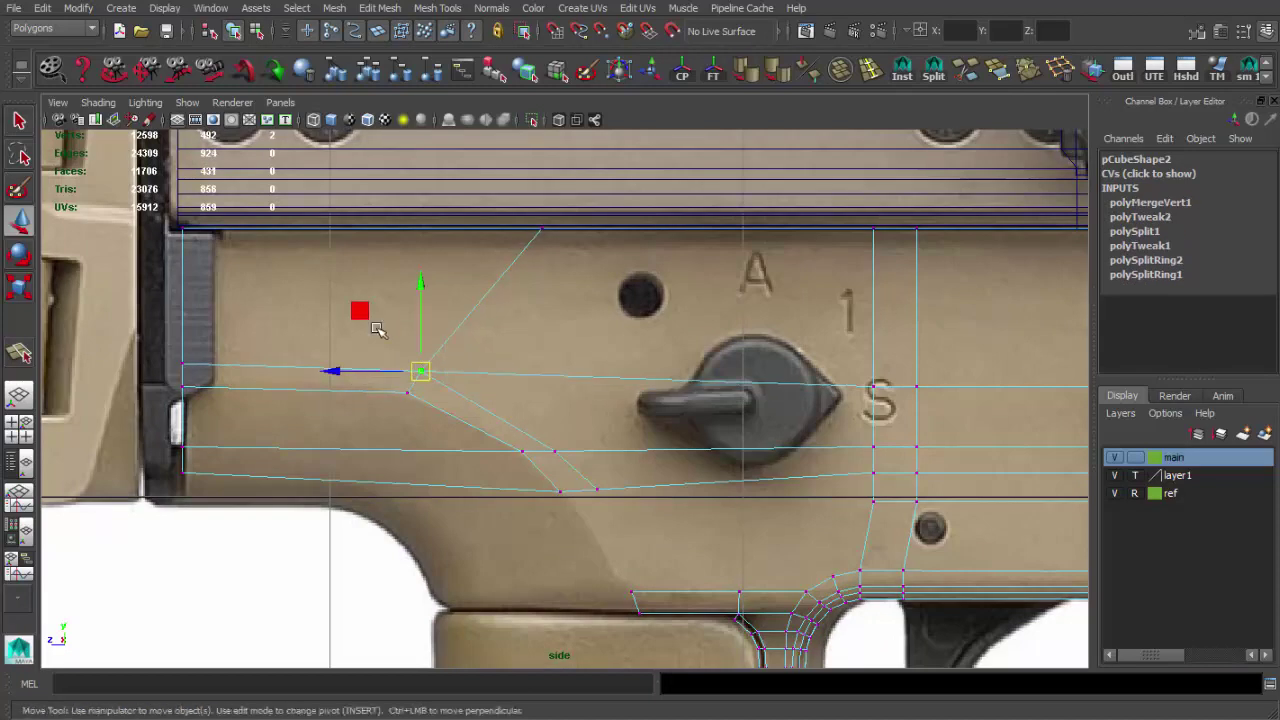
- Add more edge loops near the grip and adjust a vertex
left_click(497, 417)
key("w")
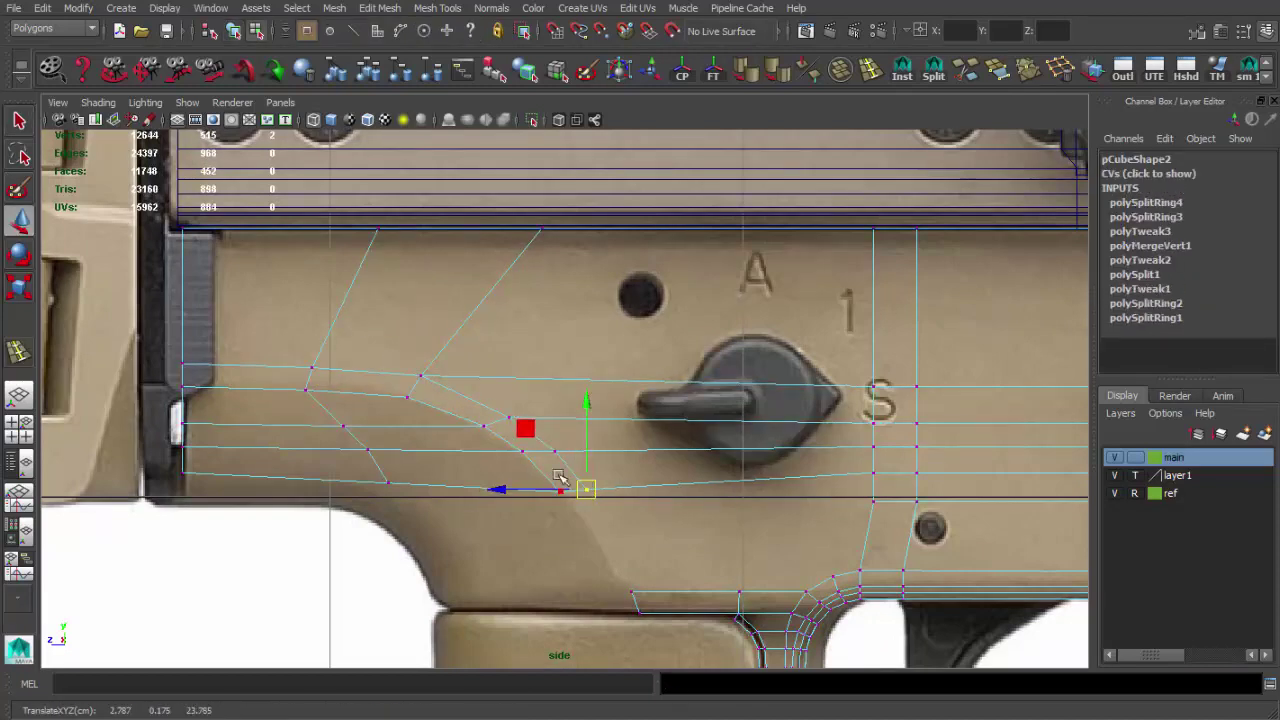
scroll(487, 429, "up", 2)
scroll(256, 452, "down", 2)
scroll(486, 394, "down", 2)
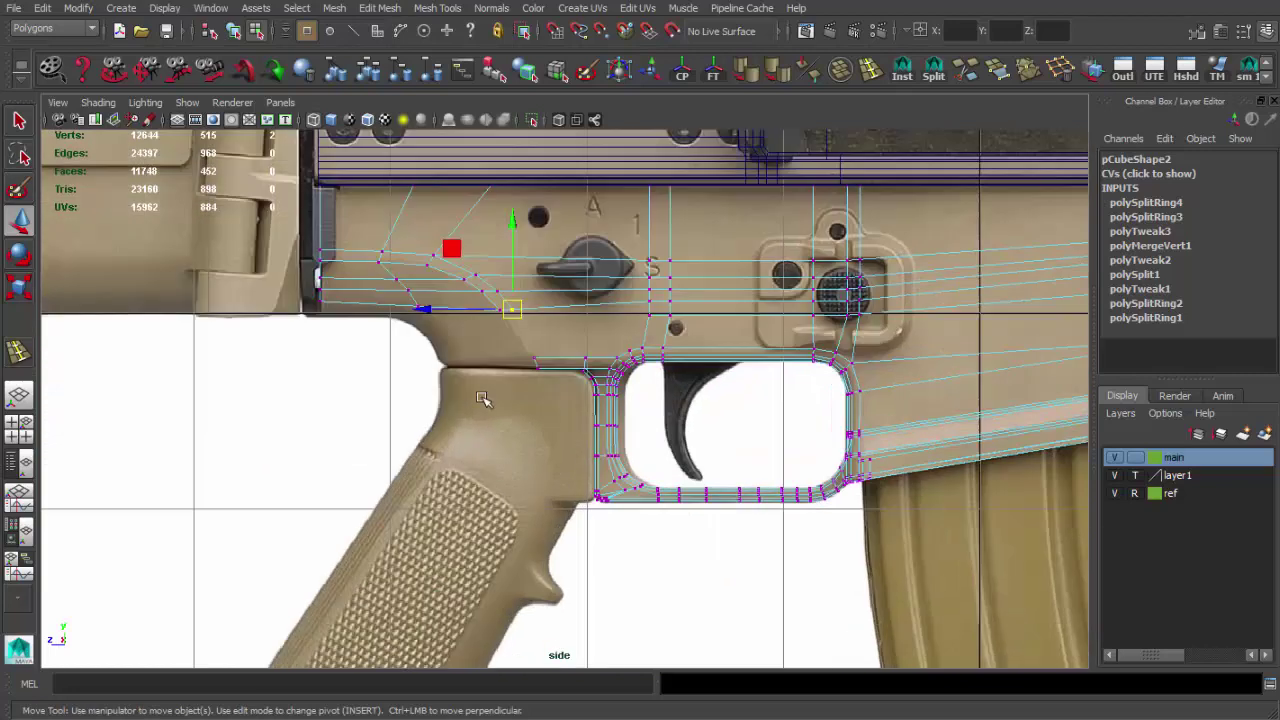
scroll(602, 519, "up", 5)
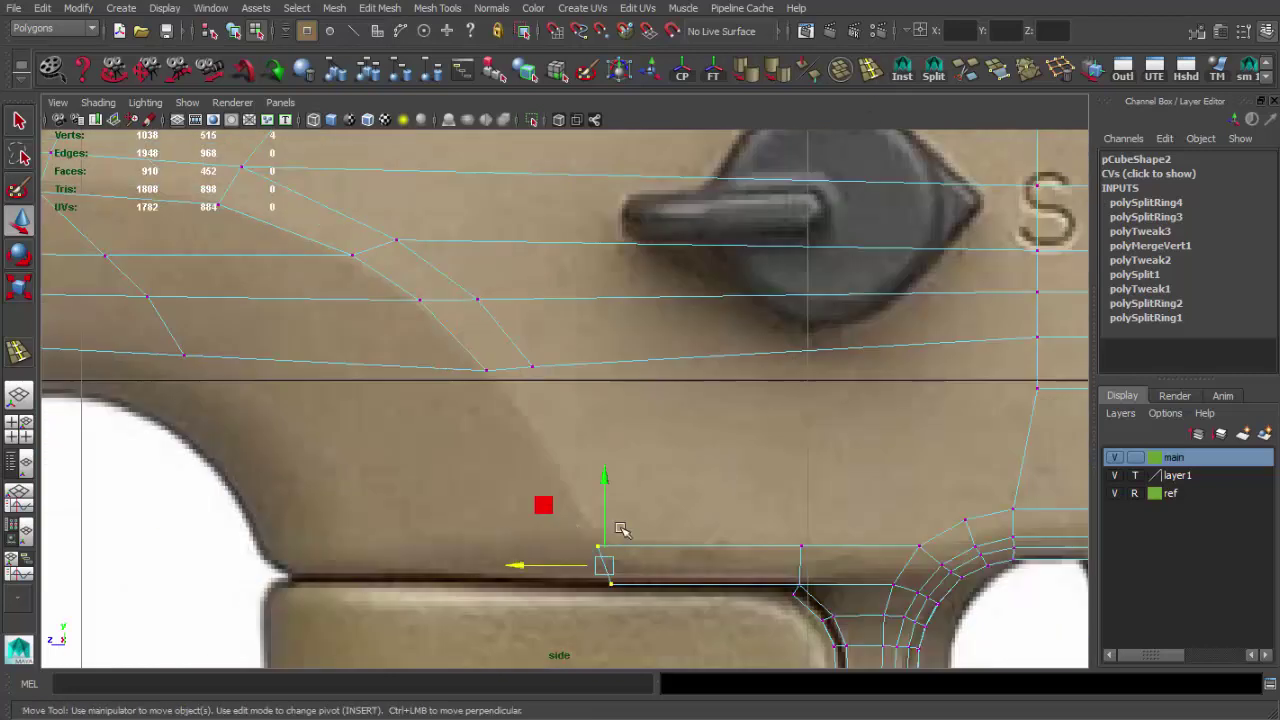
- Add an edge loop on the small face and append a face filling the gap
left_click(658, 546)
left_click(997, 72)
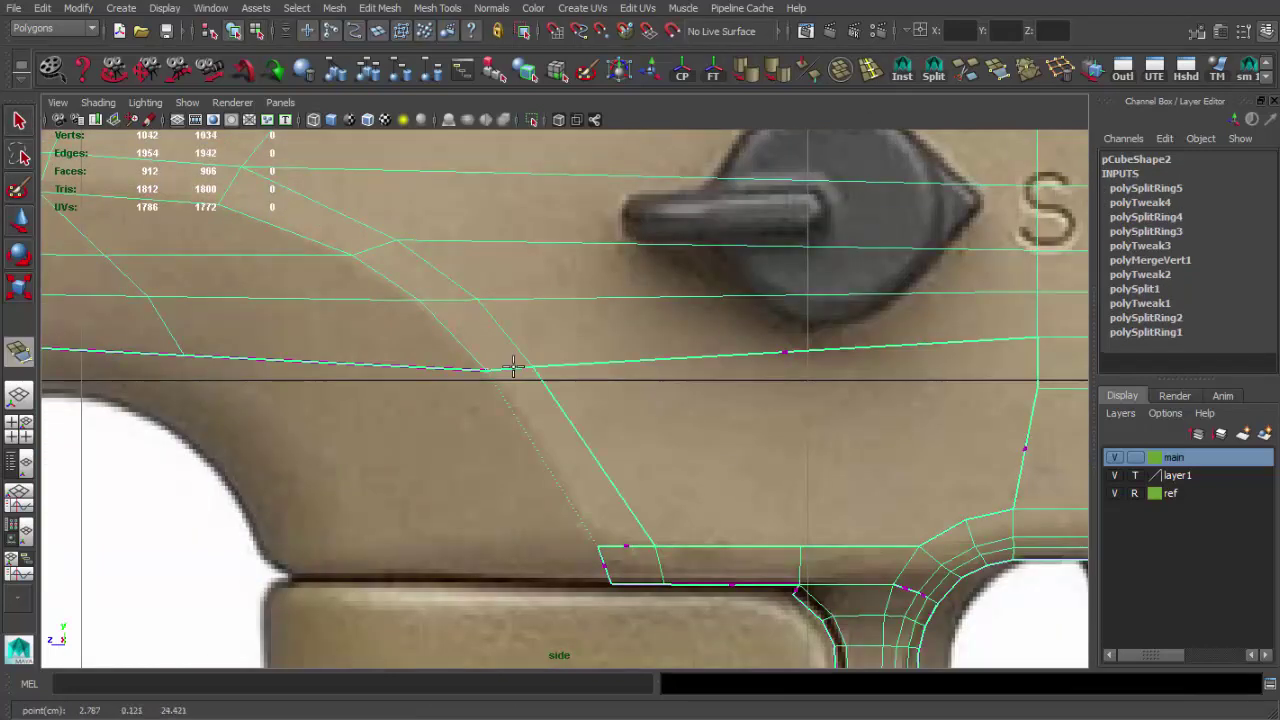
scroll(513, 367, "down", 2)
key("Return")
- Snap a vertex onto its neighbour and move another up along the grip curve
key("w")
scroll(500, 480, "up", 1)
scroll(449, 414, "up", 2)
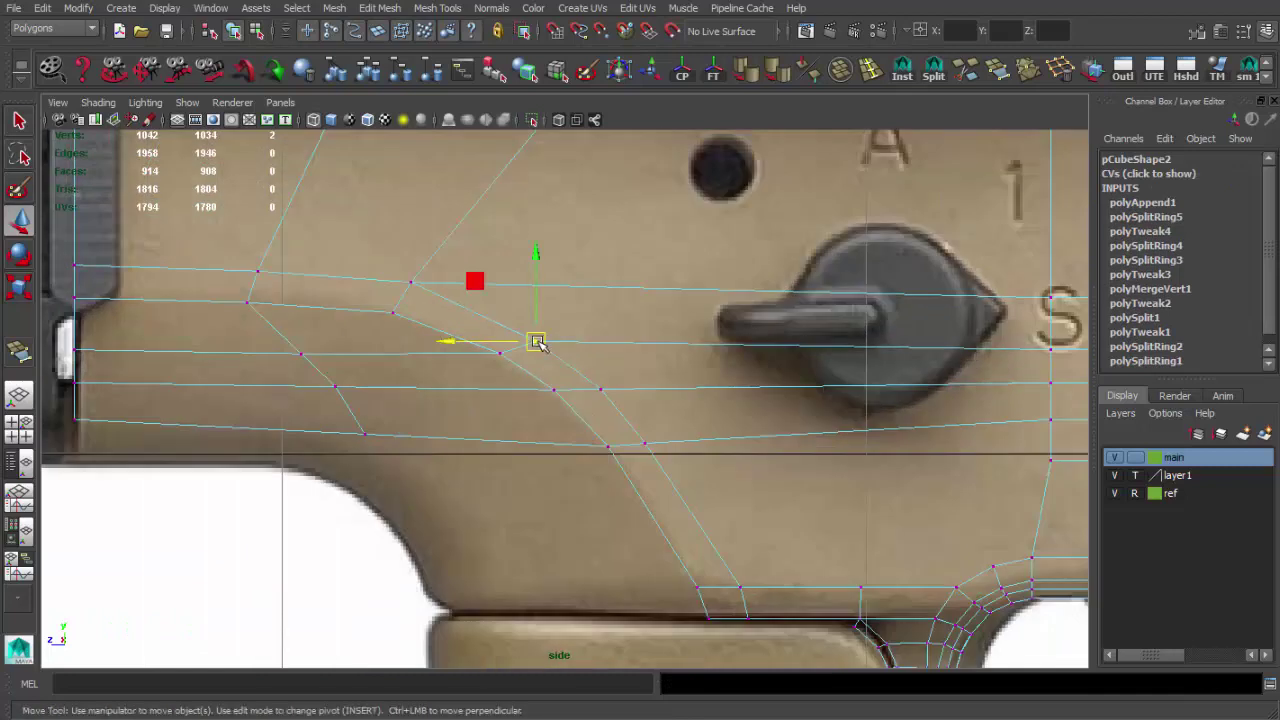
left_click_drag(536, 342, 584, 366)
left_click_drag(387, 272, 388, 292)
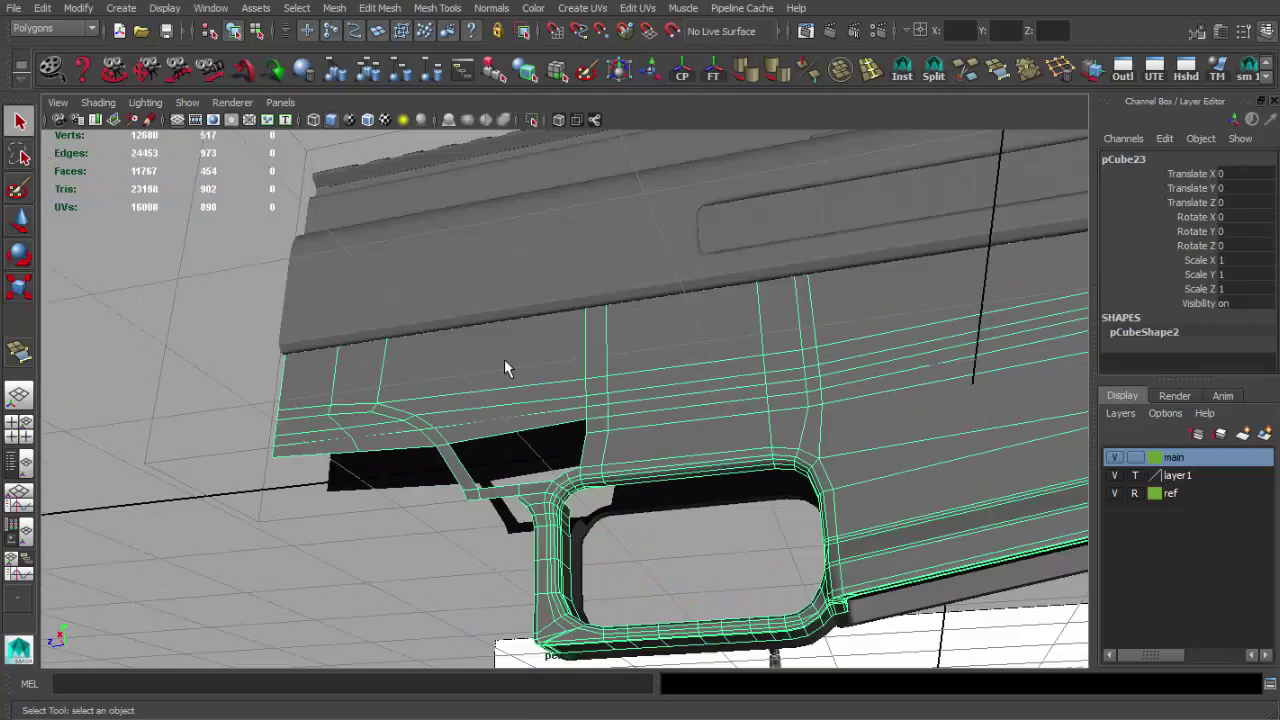
left_click_drag(504, 359, 467, 366, "alt")
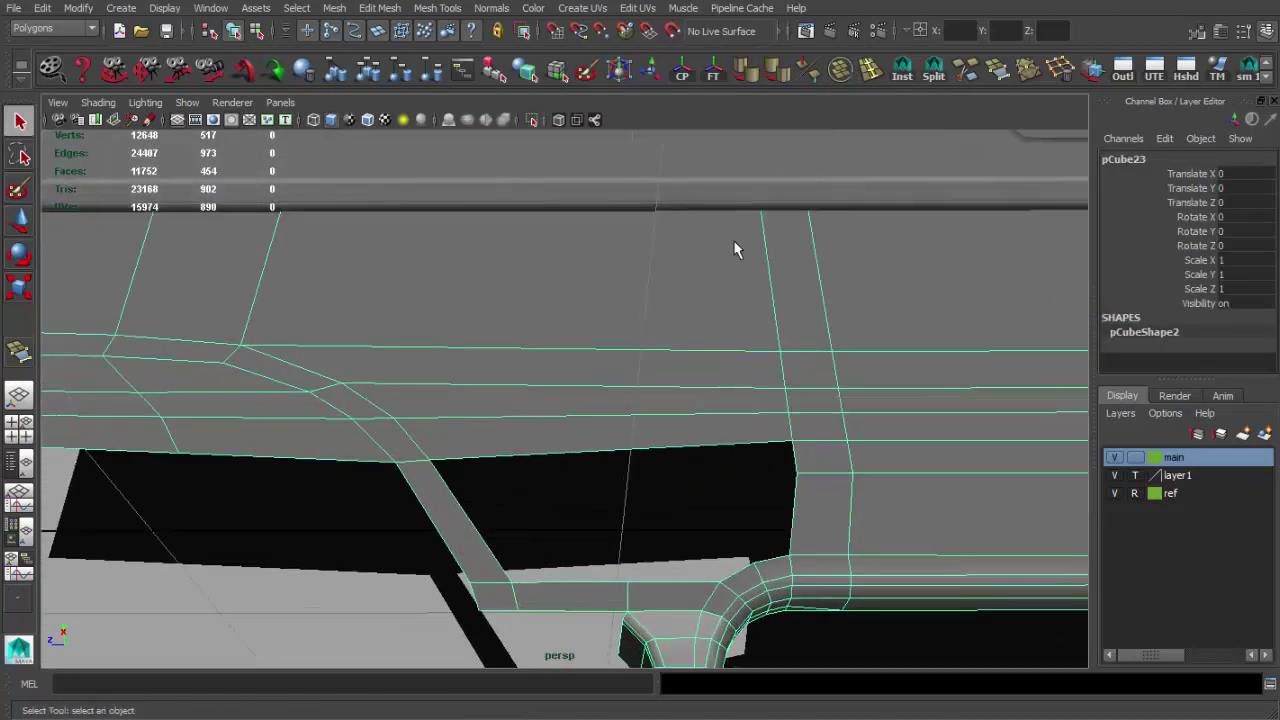
- Add two edge loops across the receiver's underside
left_click(480, 423)
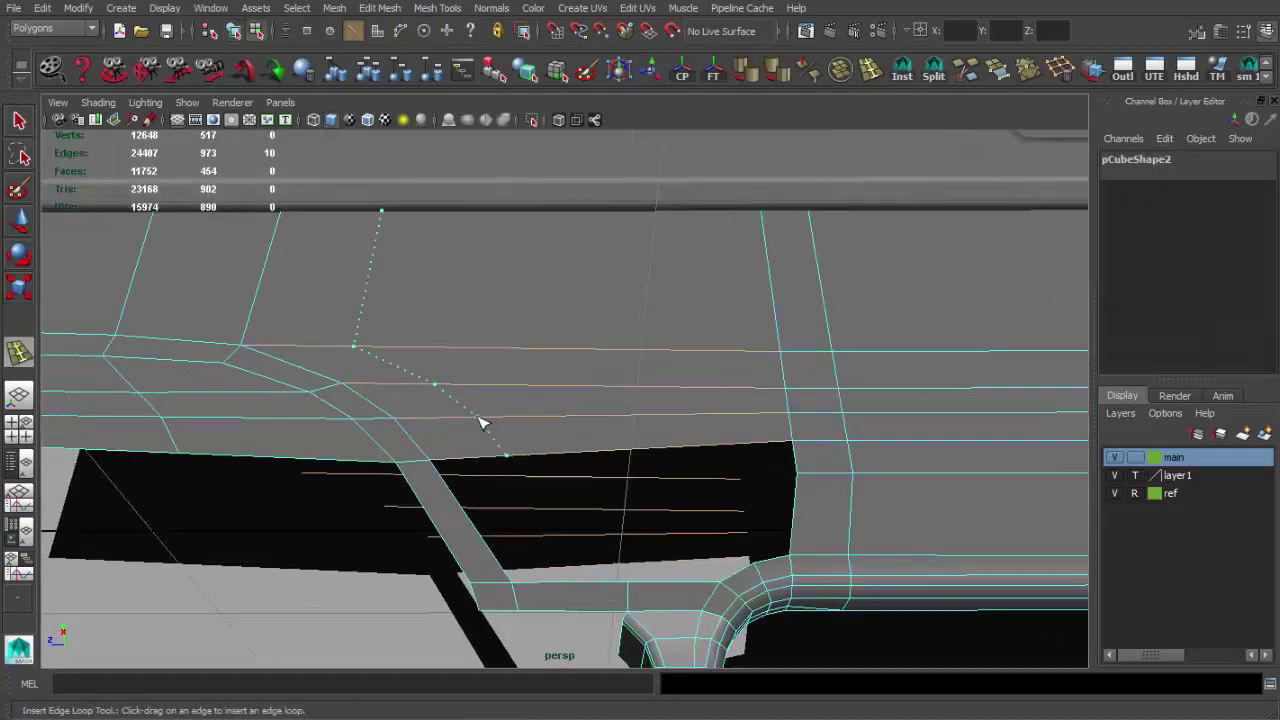
left_click(689, 417)
mouse_move(689, 417)
left_mouse_down("alt")
mouse_move(750, 394)
mouse_move(669, 464)
mouse_move(777, 314)
left_mouse_up("alt")
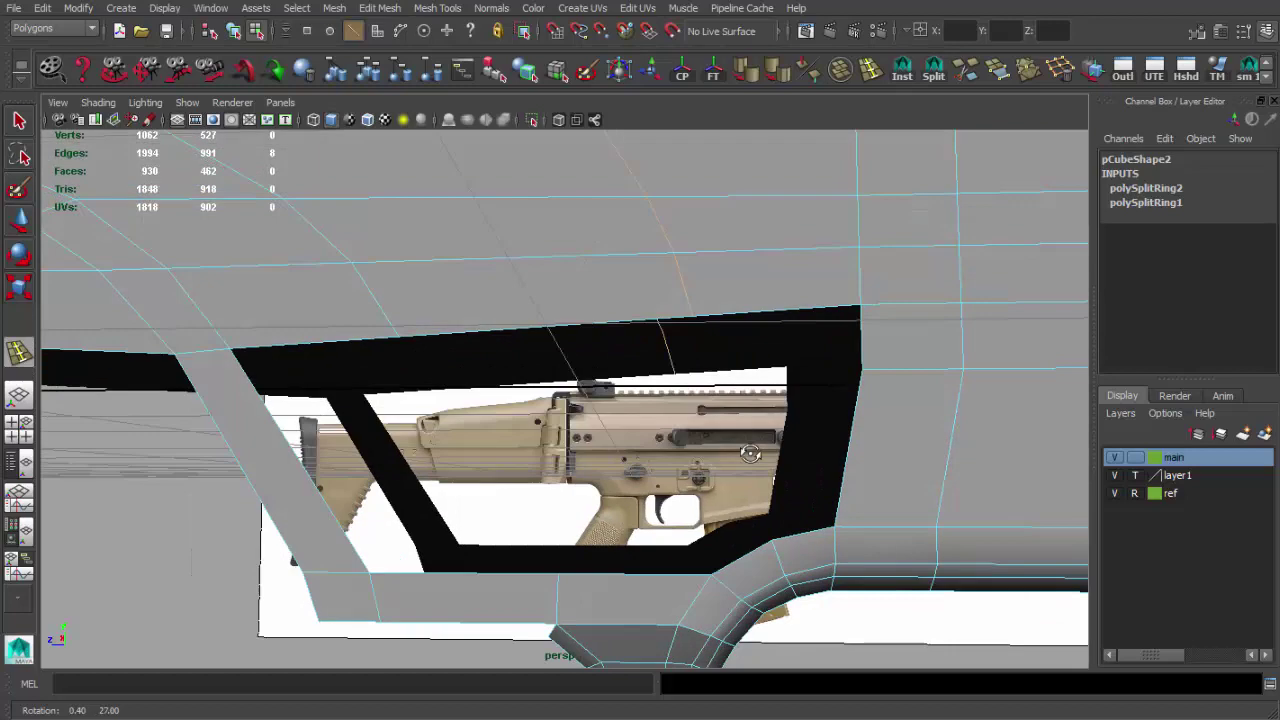
left_click(777, 314)
scroll(766, 314, "up", 2)
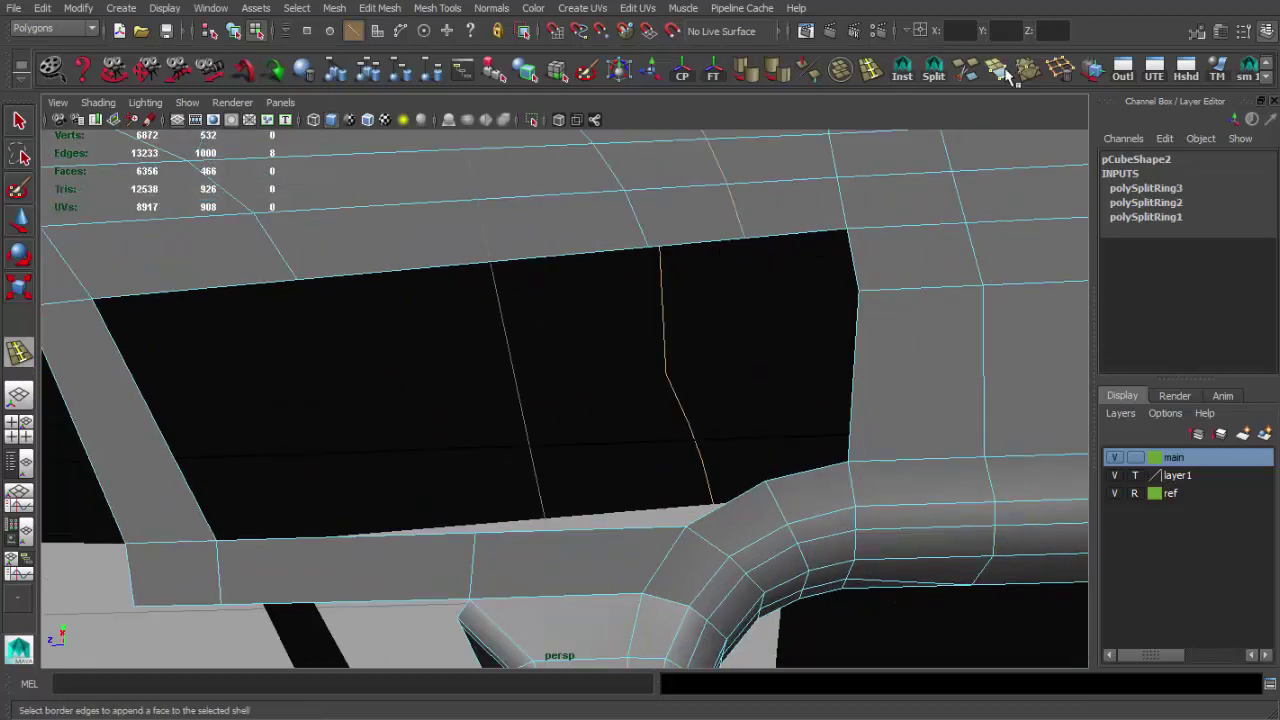
- Fill the right and left underside holes with appended faces
left_click(1004, 70)
left_click(585, 257)
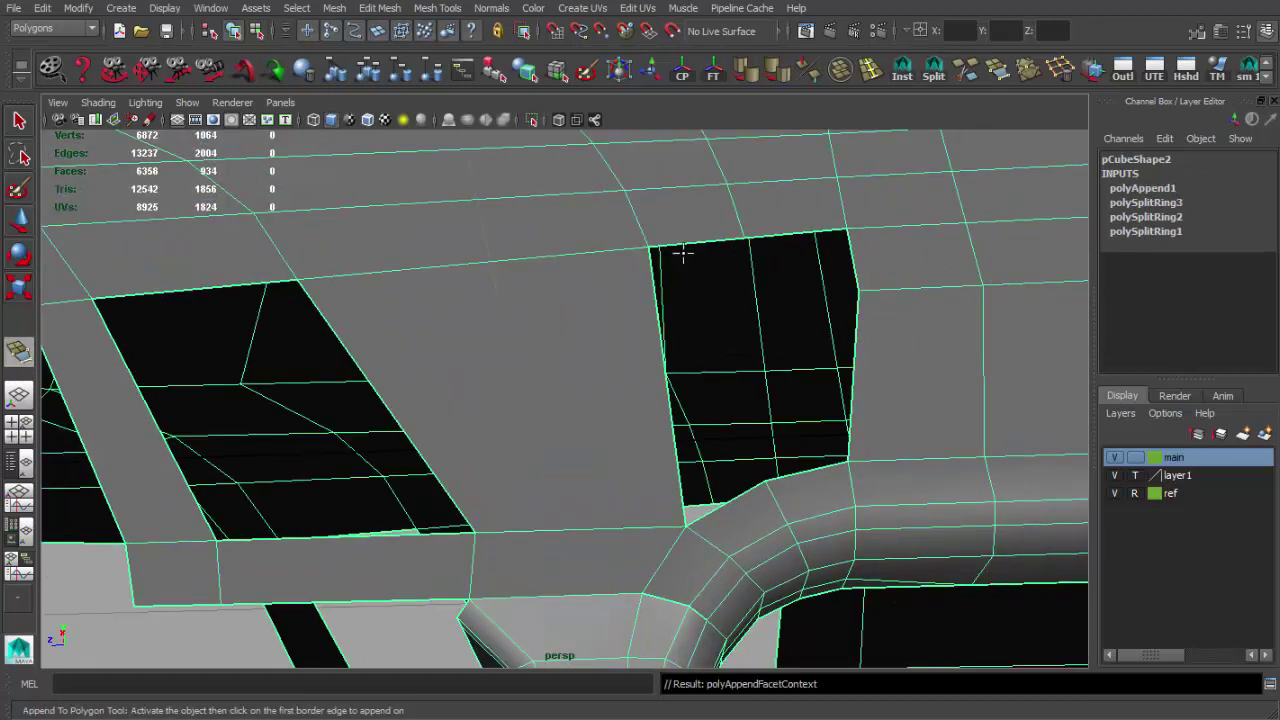
left_click(726, 490)
left_click(800, 468)
left_click(296, 284)
left_click(344, 535)
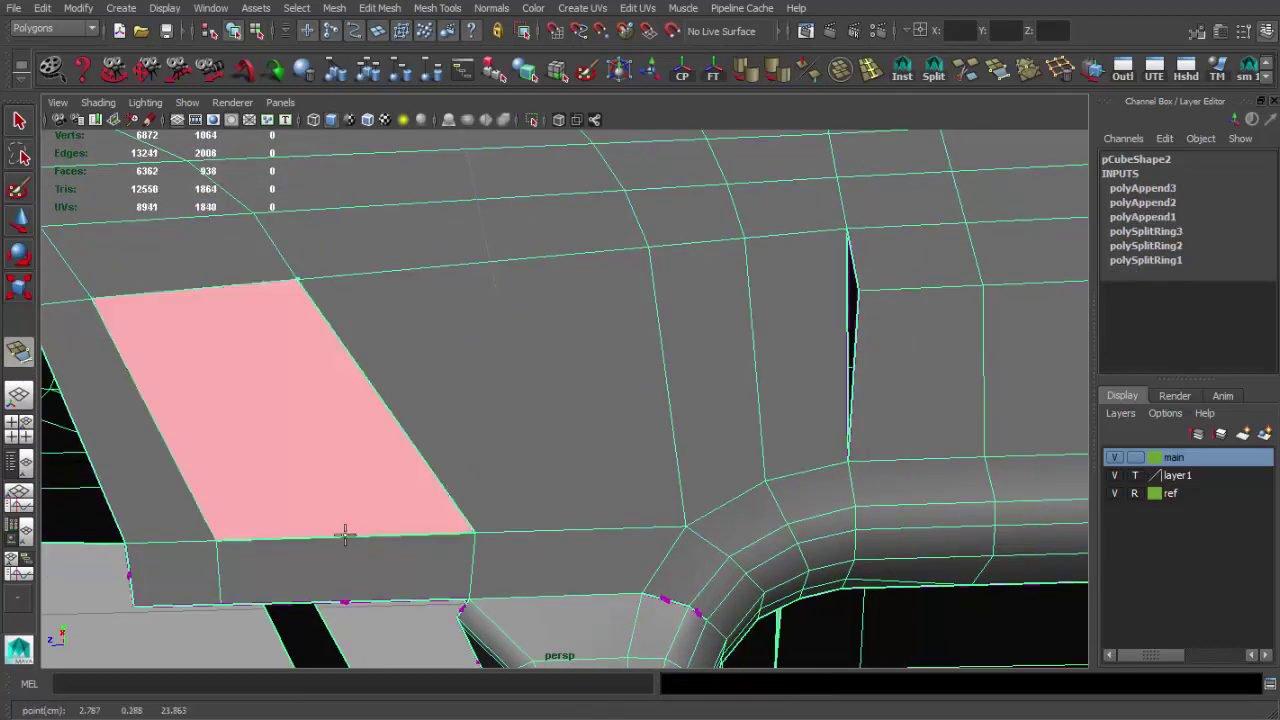
key("Return")
- Add an edge loop through the new faces and merge the selected vertices
left_click(757, 323)
left_click_drag(757, 323, 551, 369, "alt")
key("q")
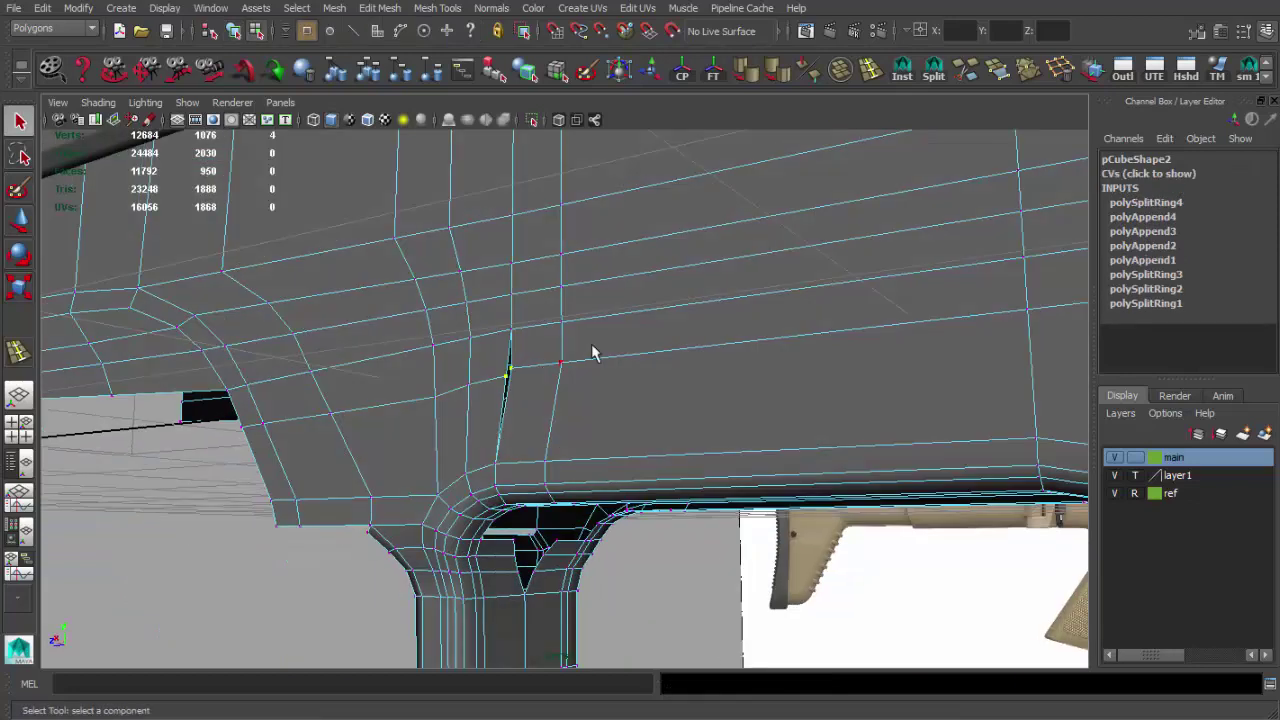
left_click(1020, 79)
left_click_drag(700, 330, 756, 300, "alt")
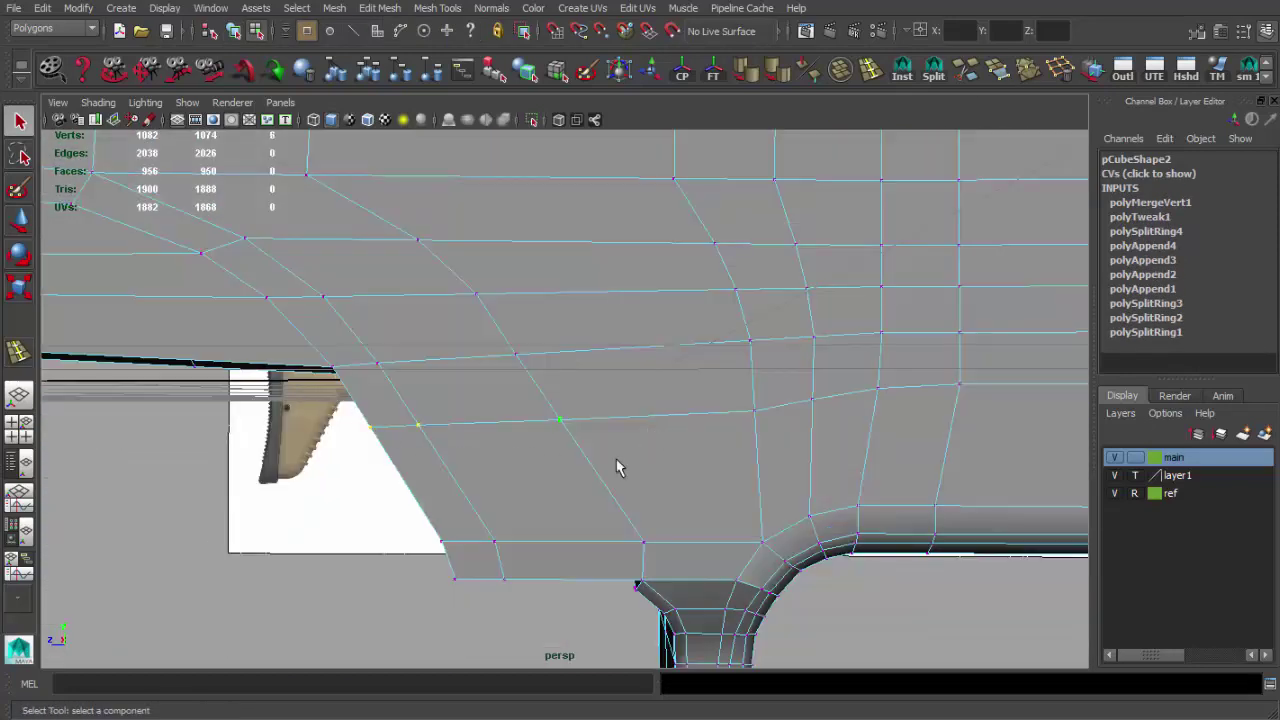
- Move a vertex to the side reference and extrude the border edge rearward
key("space")
key("w")
left_click(567, 438)
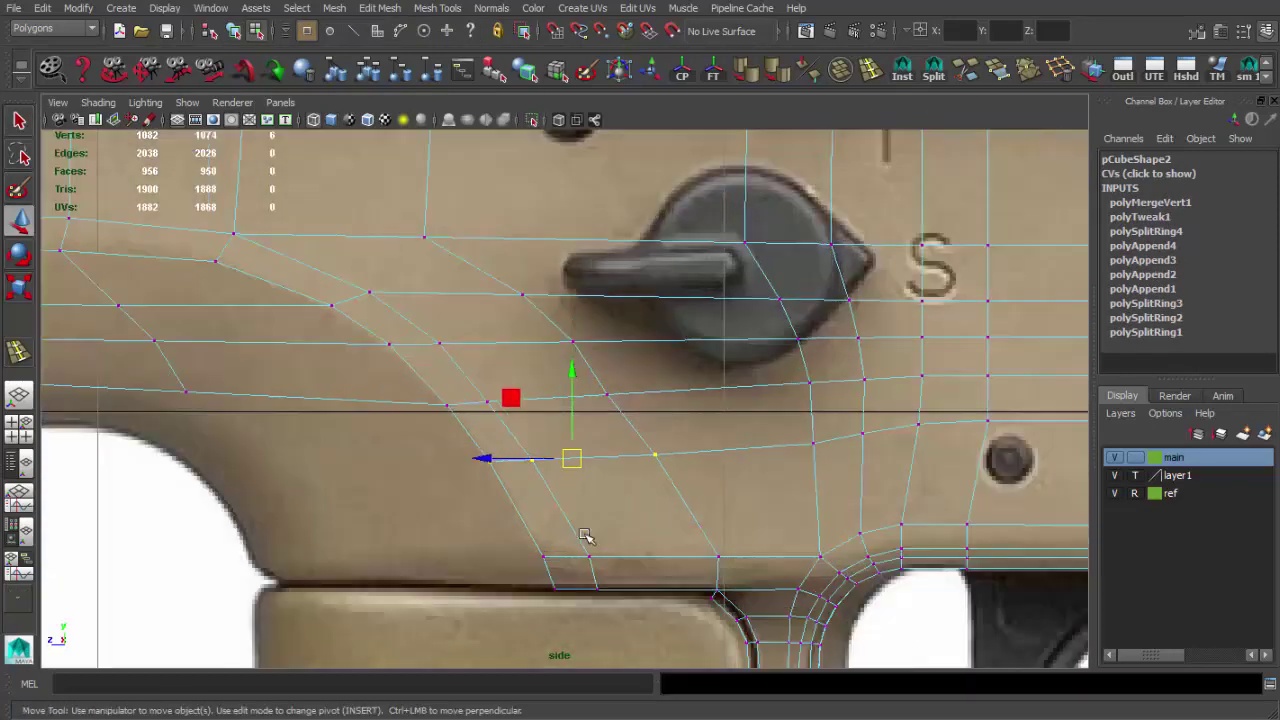
scroll(564, 490, "up", 2)
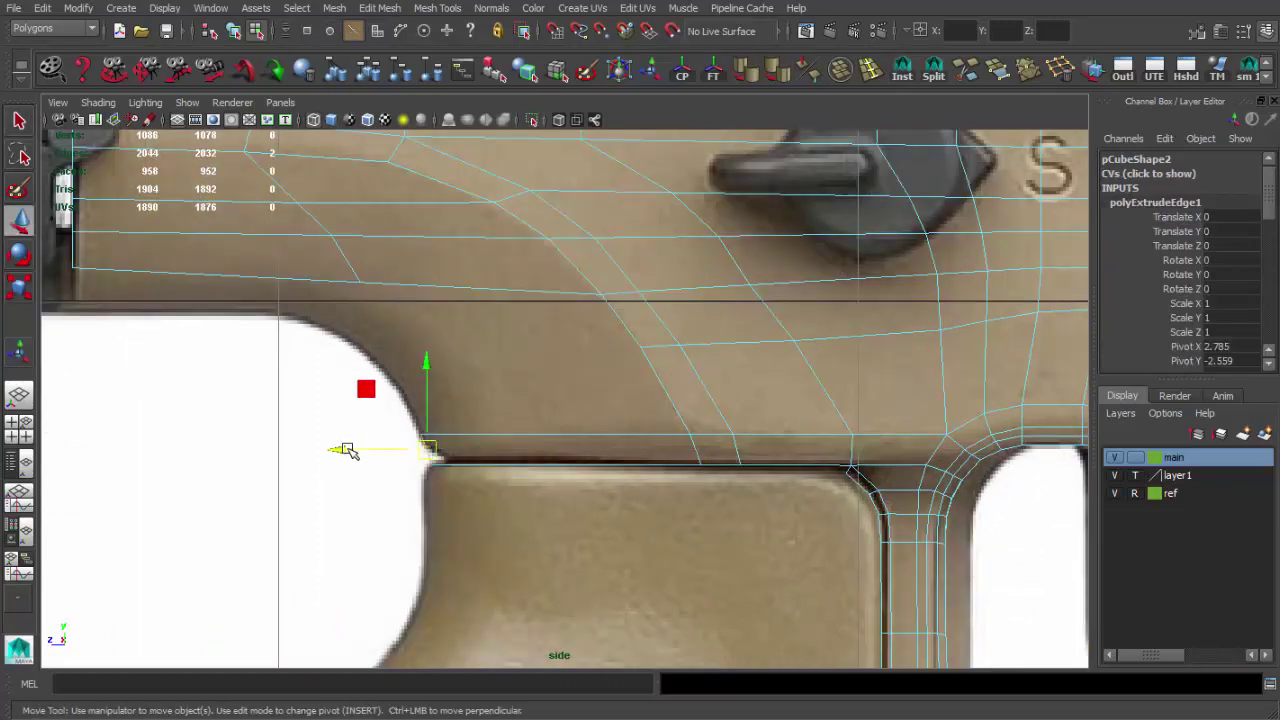
key("space")
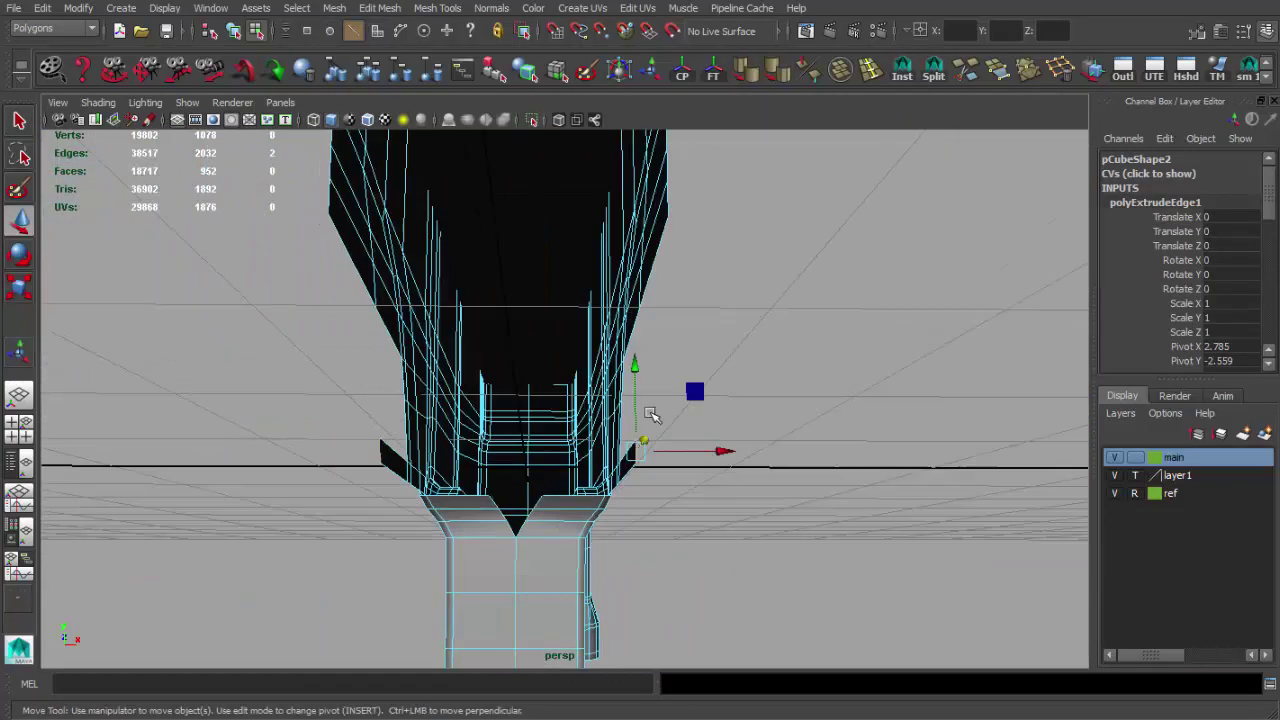
key("ctrl+e")
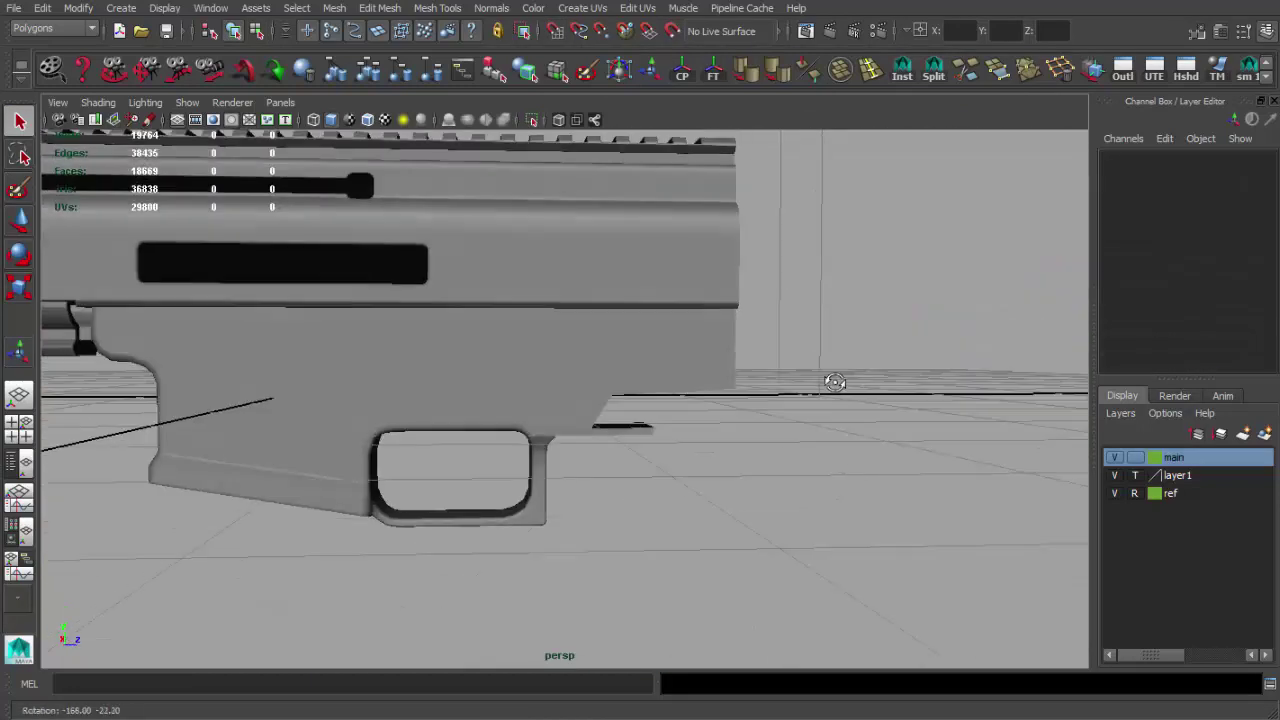
- Add edge loops across the trigger guard strip
mouse_move(835, 382)
left_mouse_down("alt")
mouse_move(743, 343)
mouse_move(640, 350)
left_mouse_up("alt")
left_click(714, 334)
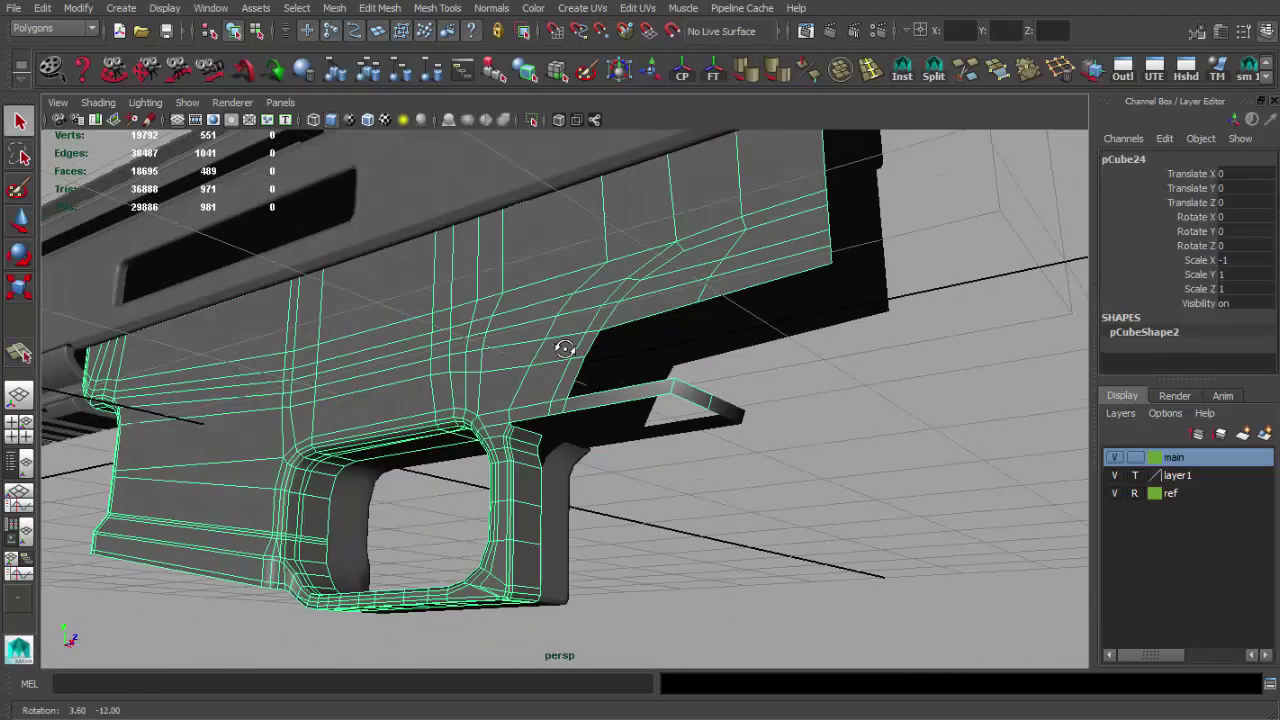
left_click_drag(565, 348, 680, 403, "alt")
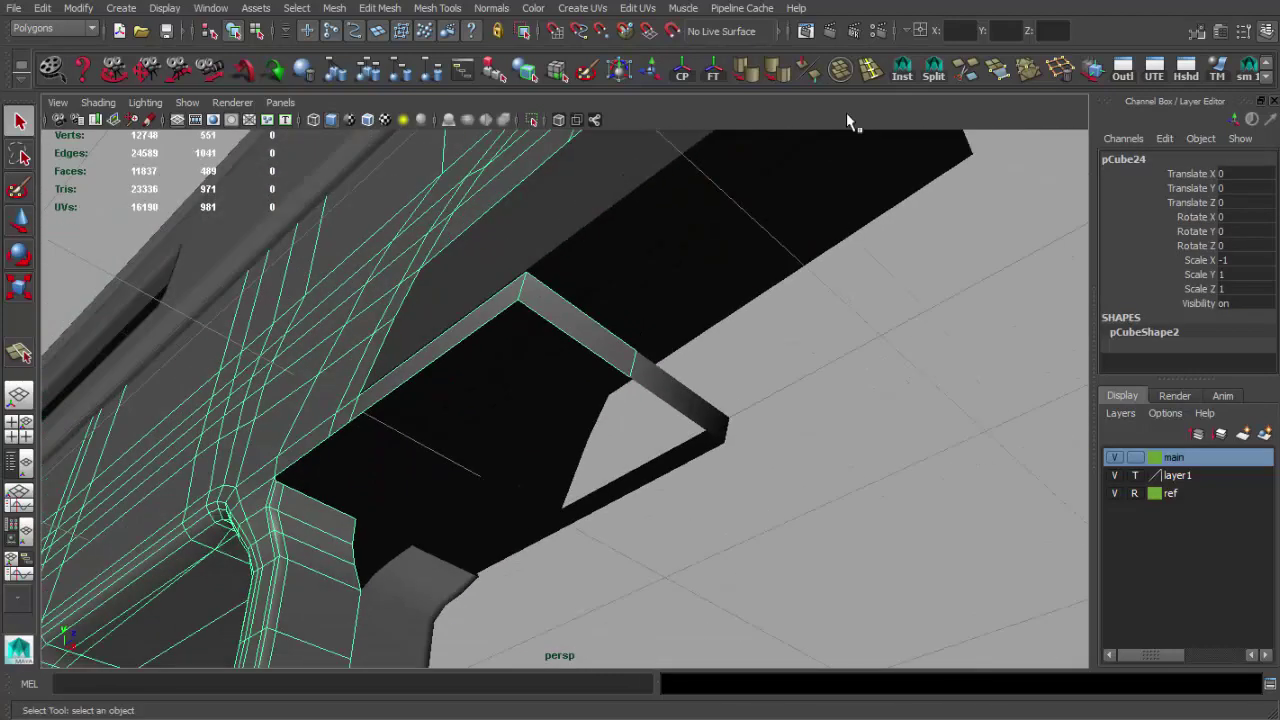
left_click(871, 72)
left_click(586, 320)
left_click(608, 283)
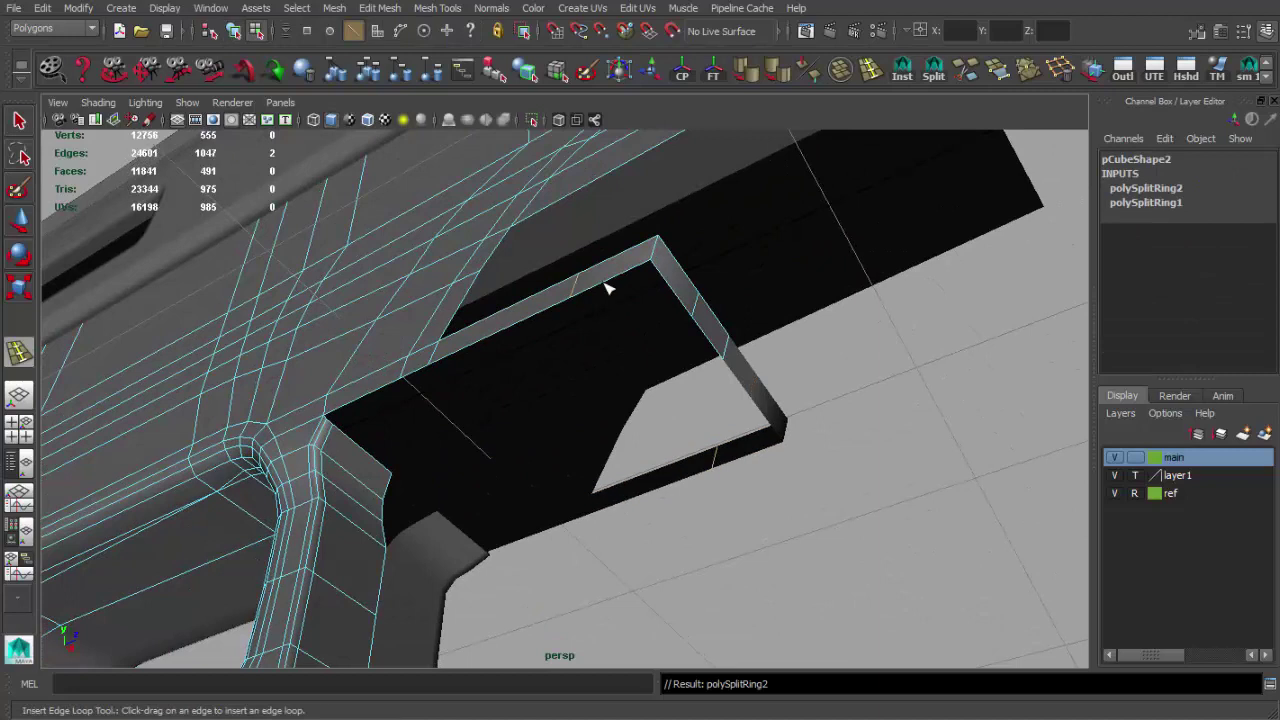
key("q")
- Move trigger guard vertices to match the curve in the side reference
left_click(650, 260)
left_click_drag(655, 262, 707, 345, "alt")
key("w")
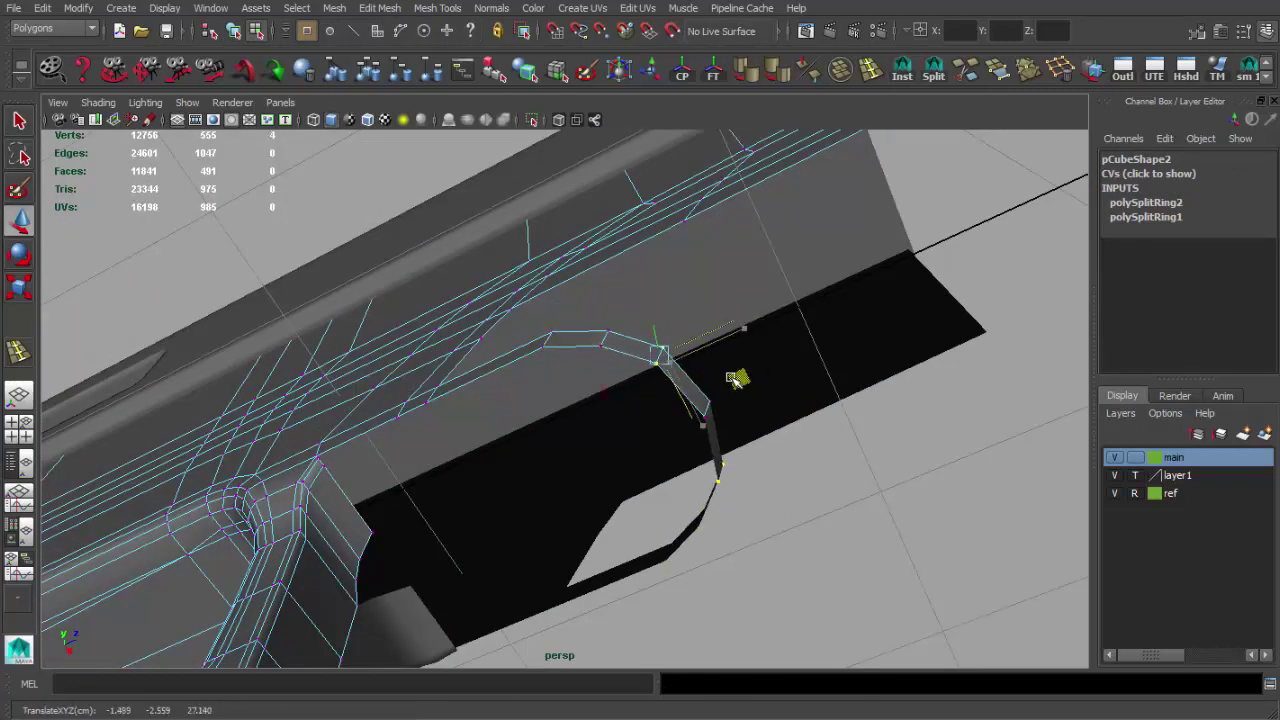
mouse_move(788, 366)
left_mouse_down("alt")
mouse_move(643, 391)
mouse_move(677, 403)
left_mouse_up("alt")
key("space")
key("space")
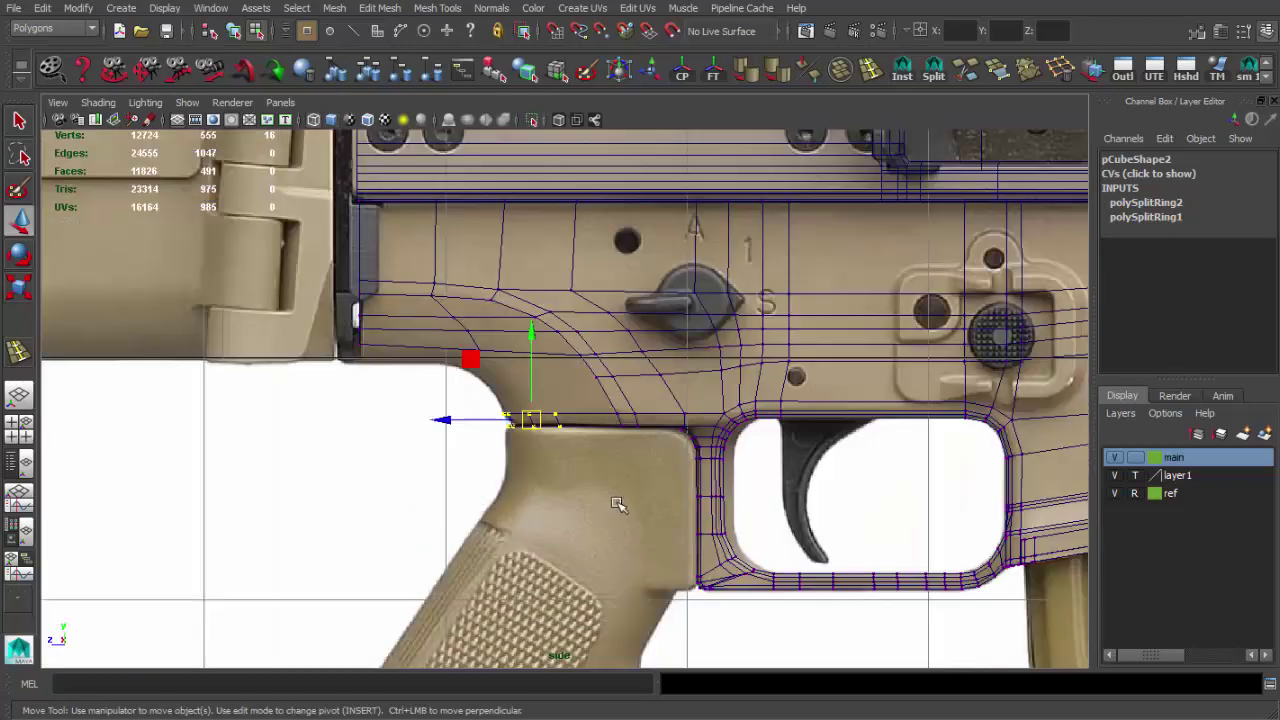
scroll(615, 508, "up", 2)
scroll(611, 503, "up", 3)
key("space")
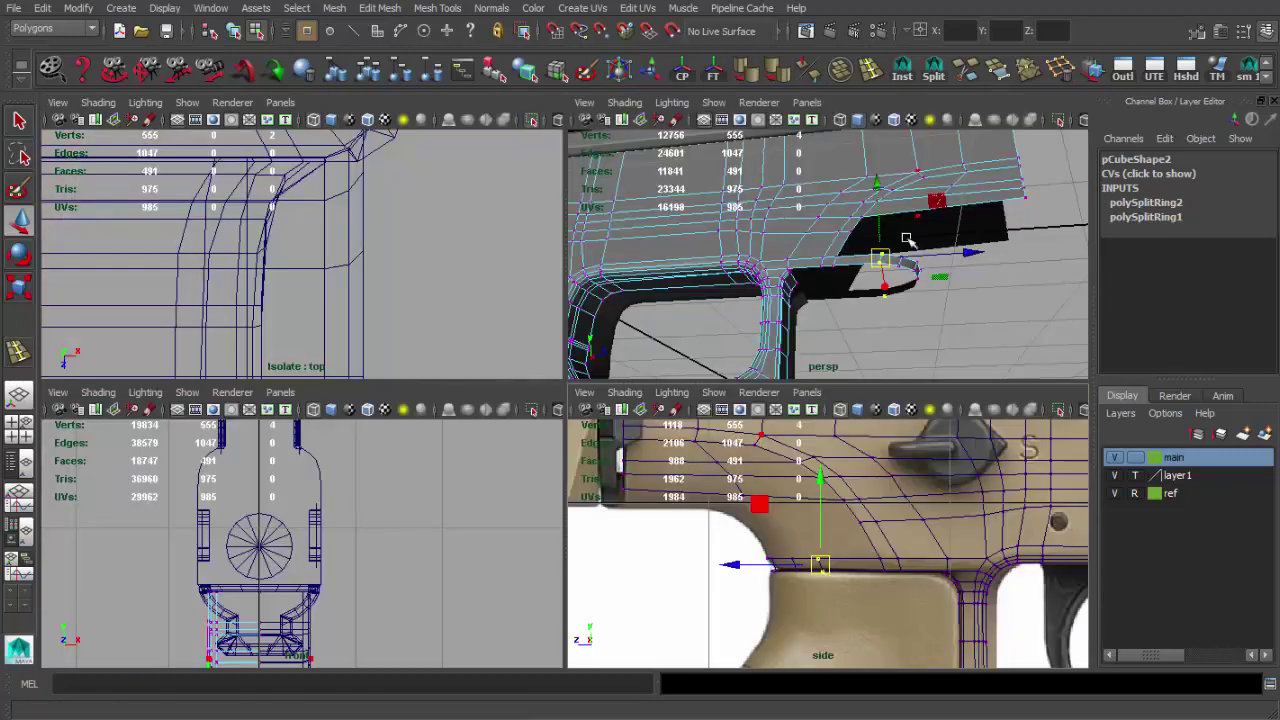
key("space")
scroll(635, 385, "up", 2)
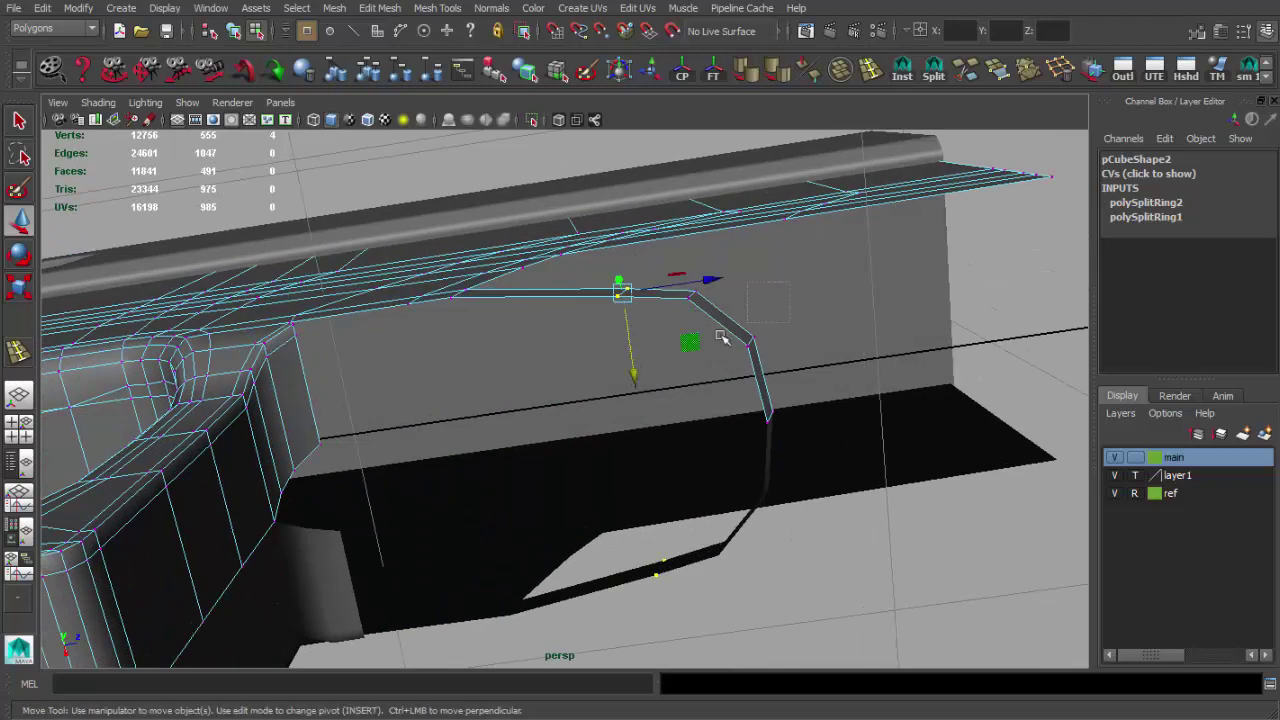
mouse_move(762, 383)
left_mouse_down("alt")
mouse_move(394, 414)
mouse_move(471, 391)
mouse_move(696, 272)
mouse_move(737, 449)
left_mouse_up("alt")
key("space")
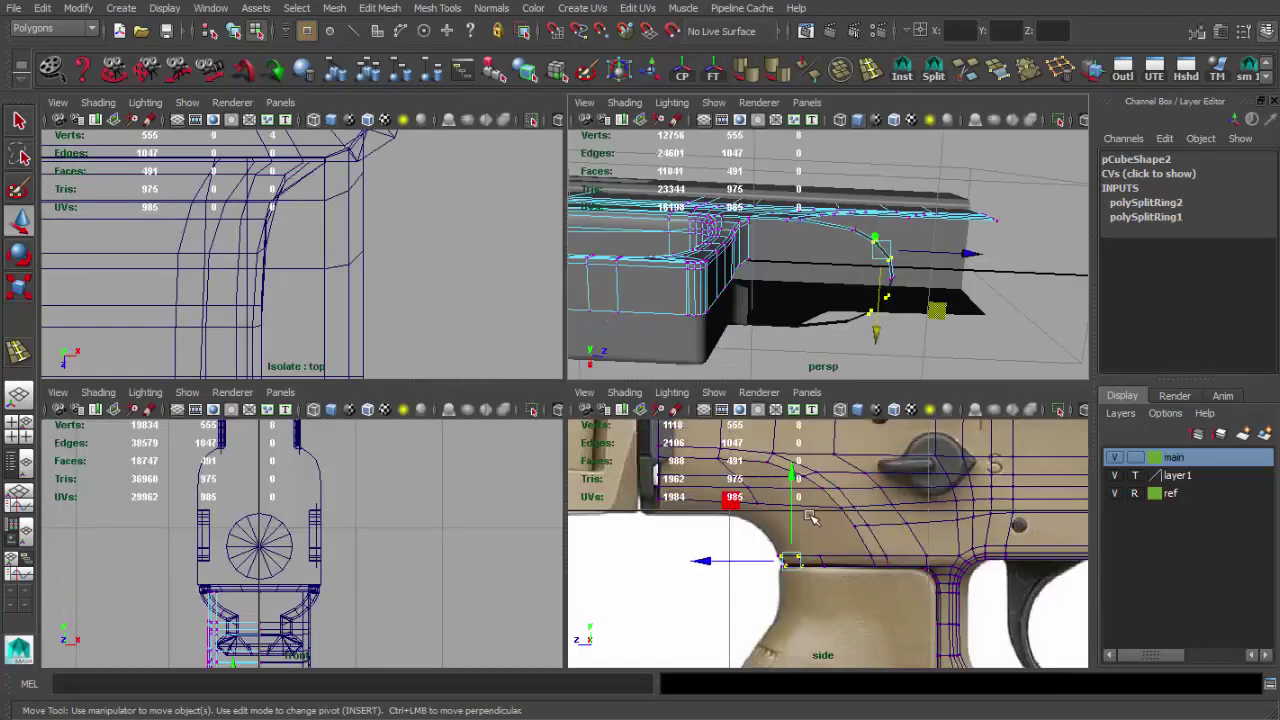
scroll(893, 512, "down", 2)
scroll(830, 260, "up", 2)
key("space")
scroll(690, 360, "up", 2)
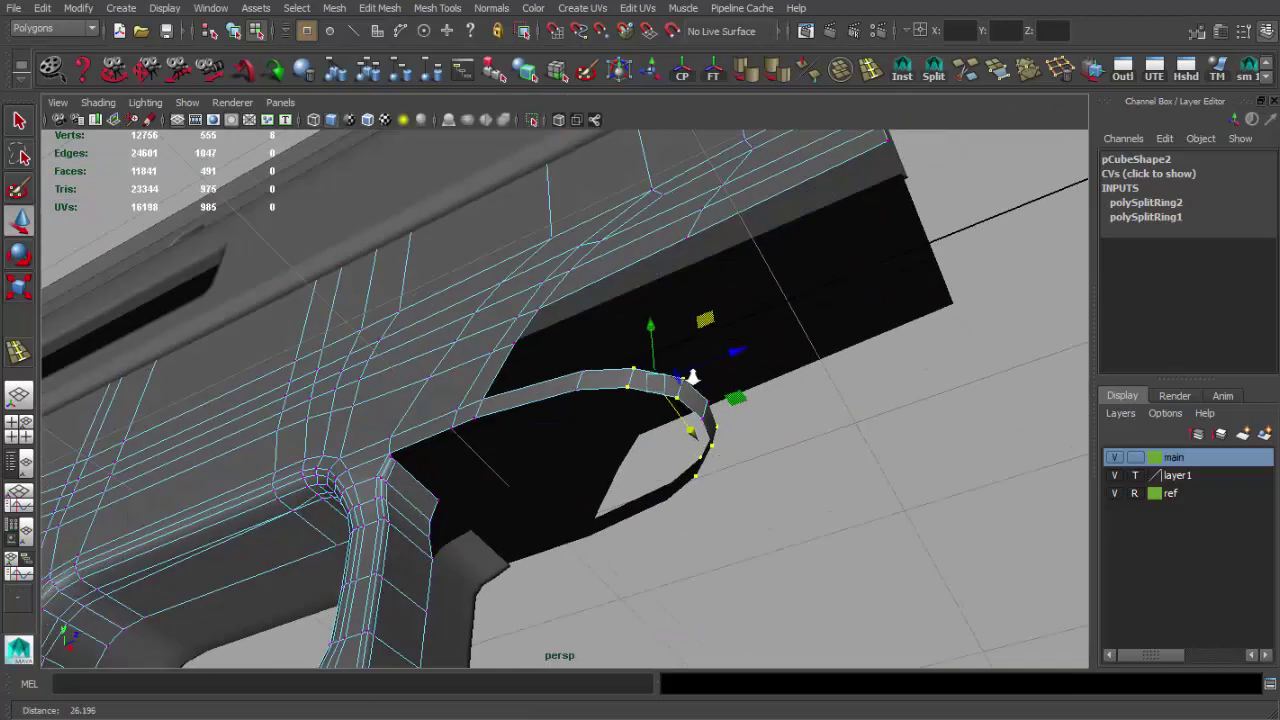
key("alt+Tab")
key("alt+Tab")
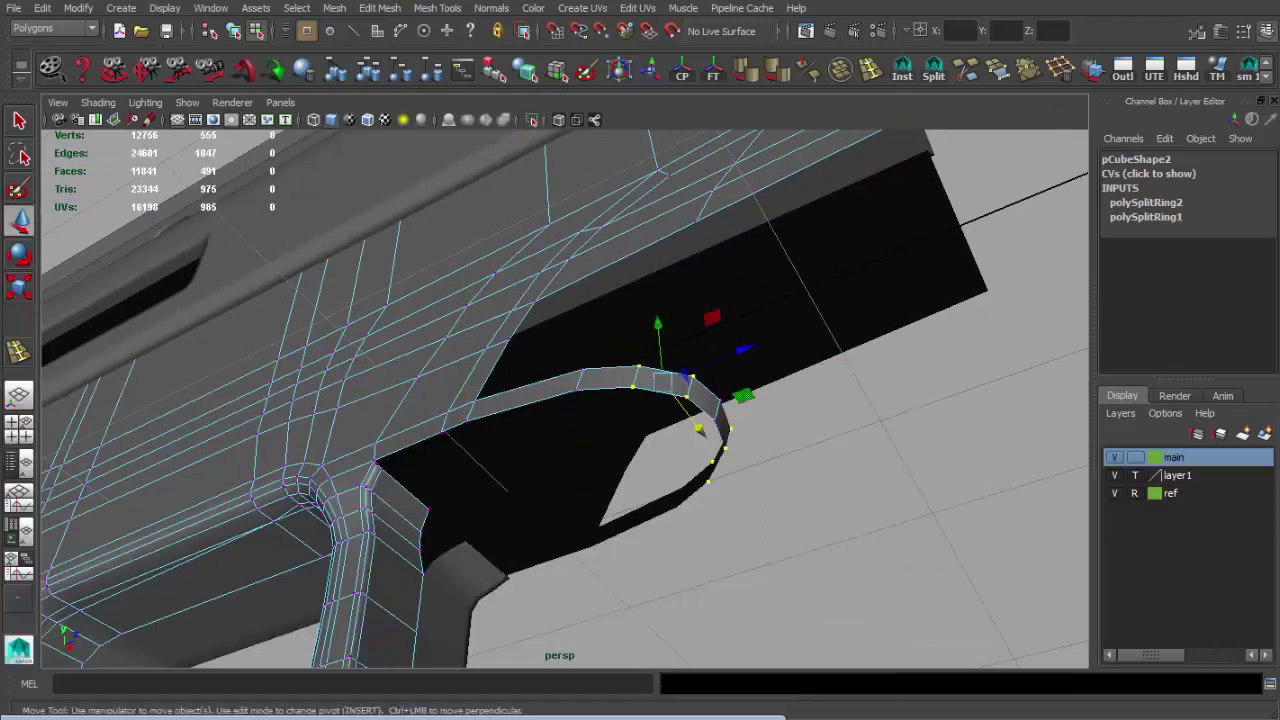
mouse_move(700, 440)
left_mouse_down("alt")
mouse_move(714, 448)
mouse_move(651, 331)
mouse_move(714, 366)
mouse_move(768, 307)
mouse_move(777, 383)
mouse_move(585, 449)
left_mouse_up("alt")
- Extrude the trigger guard's end edge, then scale and move it forward
key("space")
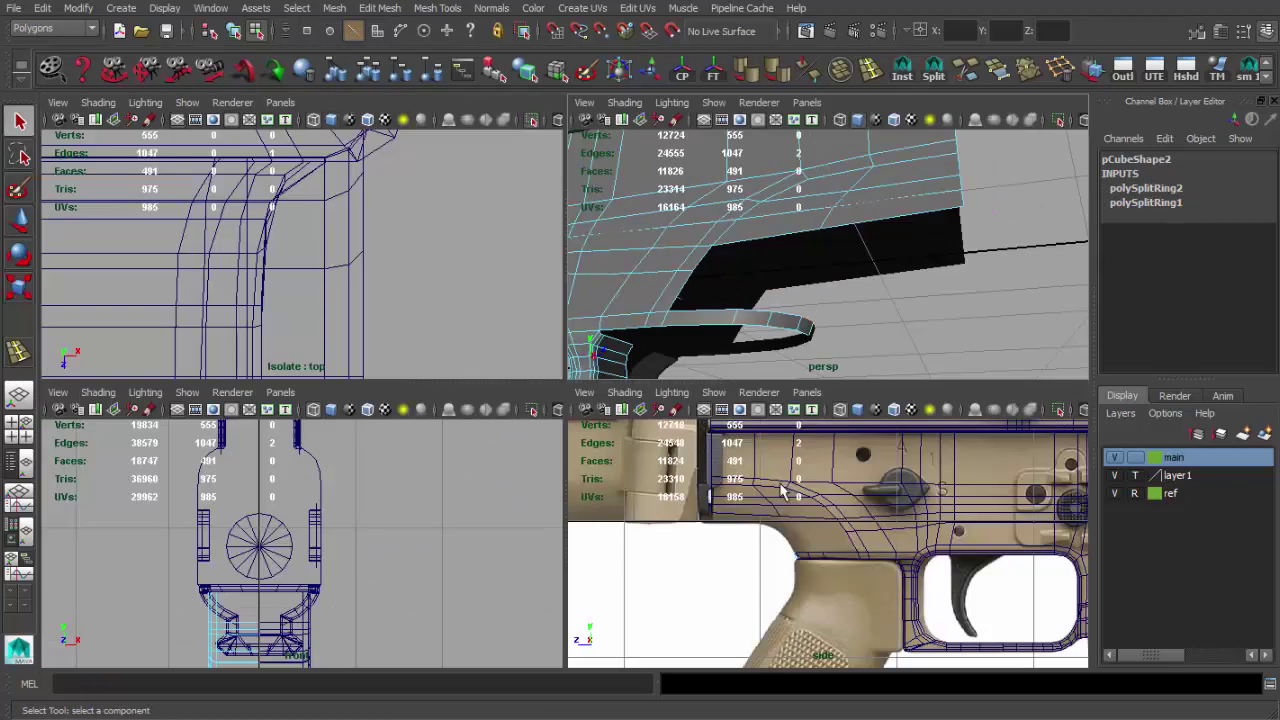
key("space")
scroll(692, 505, "up", 3)
key("ctrl+e")
key("w")
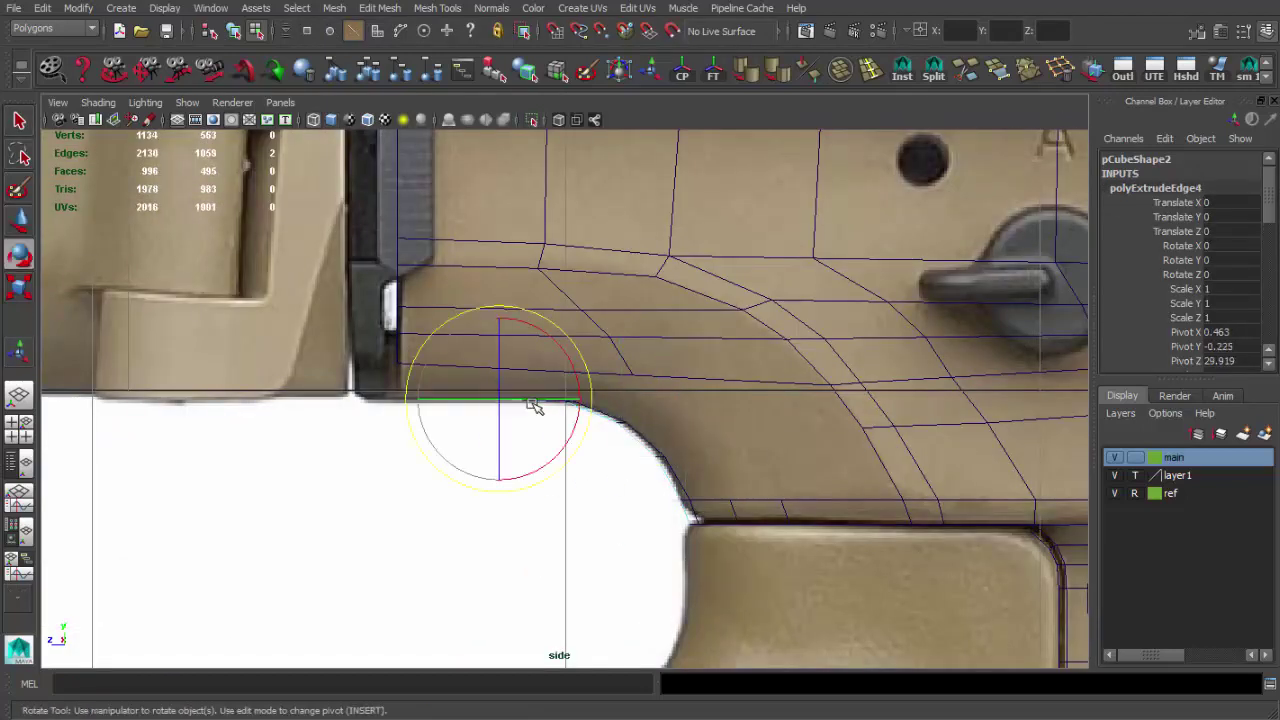
key("space")
key("space")
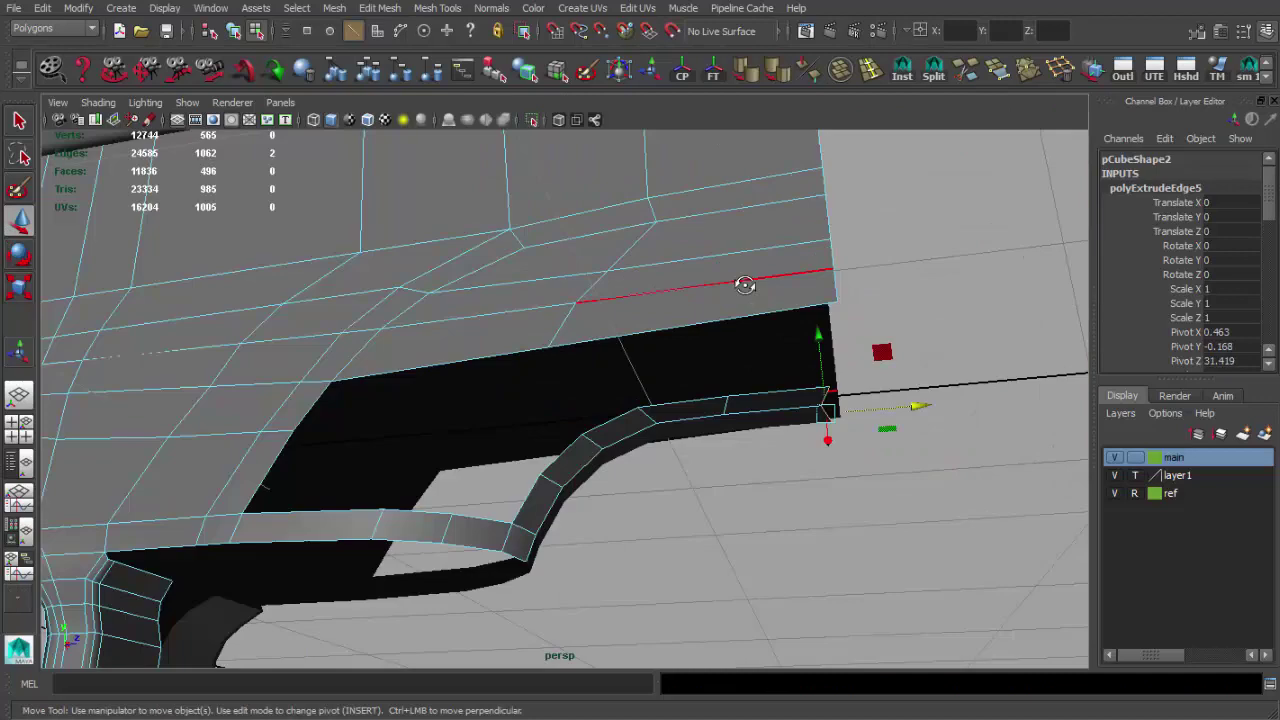
key("r")
mouse_move(737, 280)
left_mouse_down("alt")
mouse_move(764, 320)
mouse_move(766, 449)
mouse_move(777, 451)
mouse_move(708, 403)
mouse_move(623, 397)
mouse_move(634, 437)
mouse_move(593, 480)
mouse_move(670, 435)
mouse_move(586, 417)
mouse_move(654, 451)
mouse_move(585, 456)
left_mouse_up("alt")
key("w")
- Return to object mode, select the receiver mesh and orbit toward the gap ahead of the guard
key("F8")
key("q")
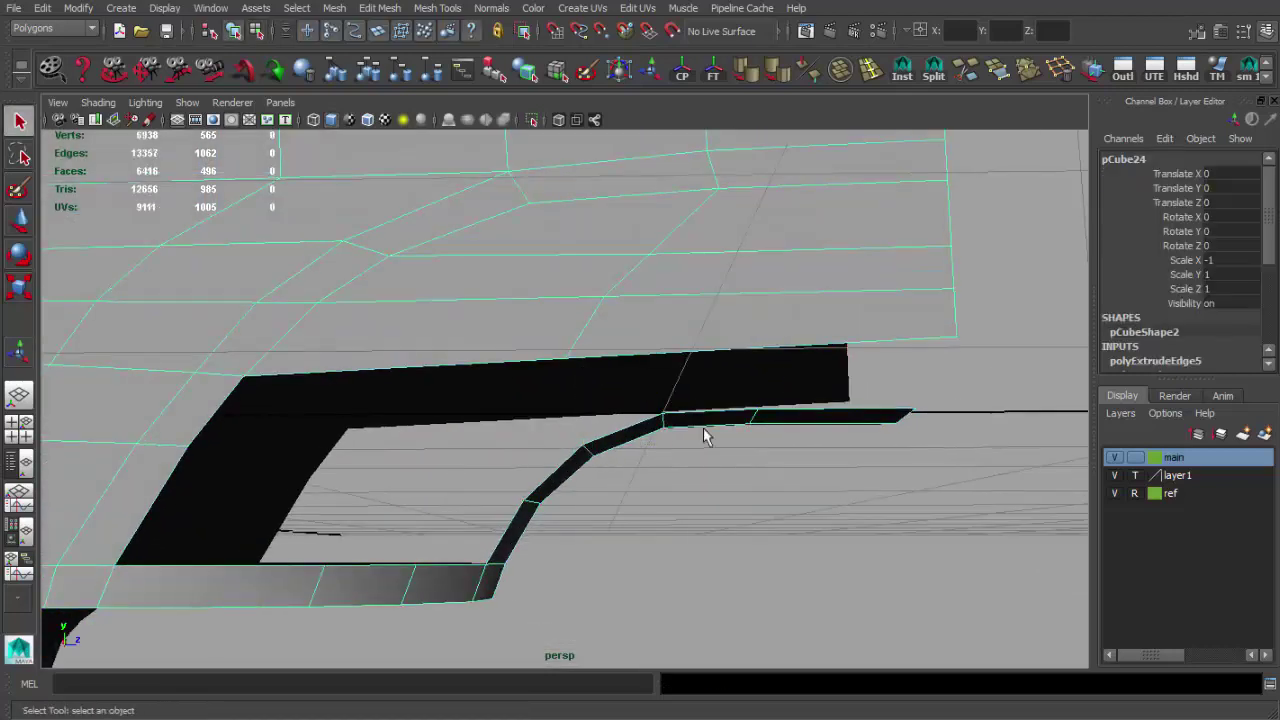
mouse_move(706, 434)
left_mouse_down("alt")
mouse_move(534, 451)
mouse_move(423, 423)
mouse_move(602, 360)
left_mouse_up("alt")
left_click(602, 360)
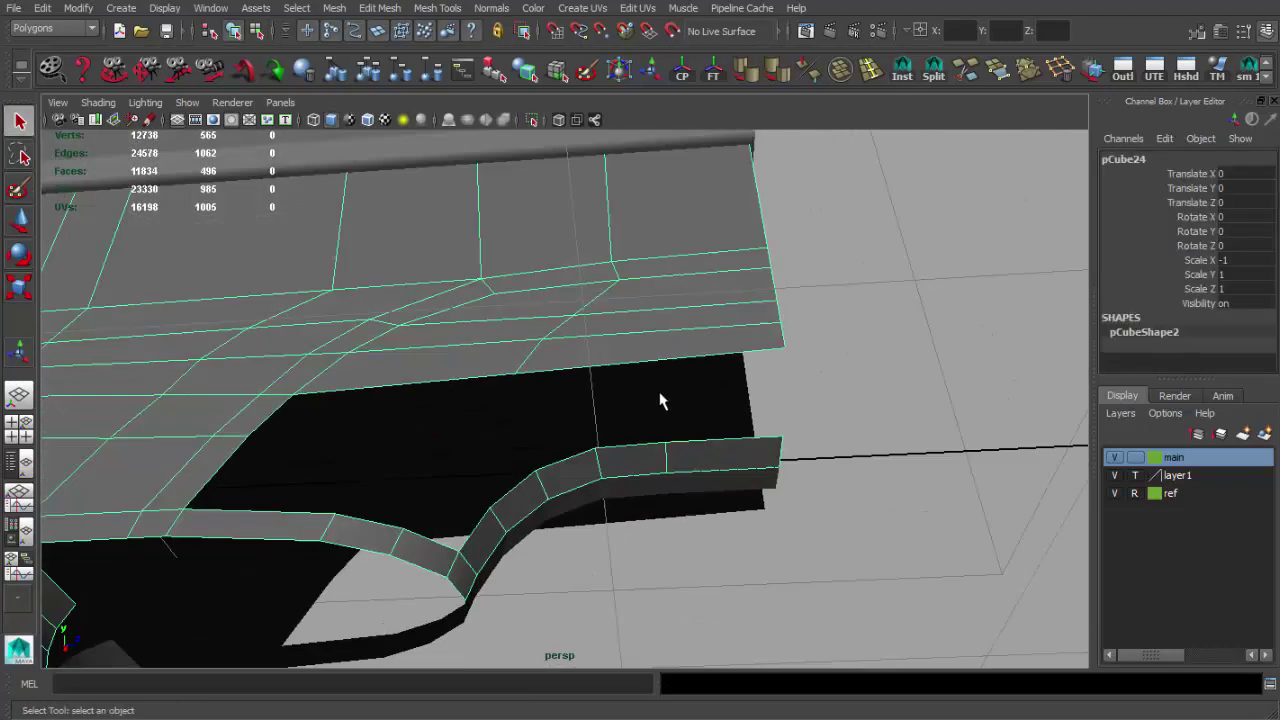
mouse_move(663, 394)
left_mouse_down("alt")
mouse_move(528, 409)
mouse_move(606, 418)
left_mouse_up("alt")
key("w")
left_click_drag(740, 404, 657, 348, "alt")
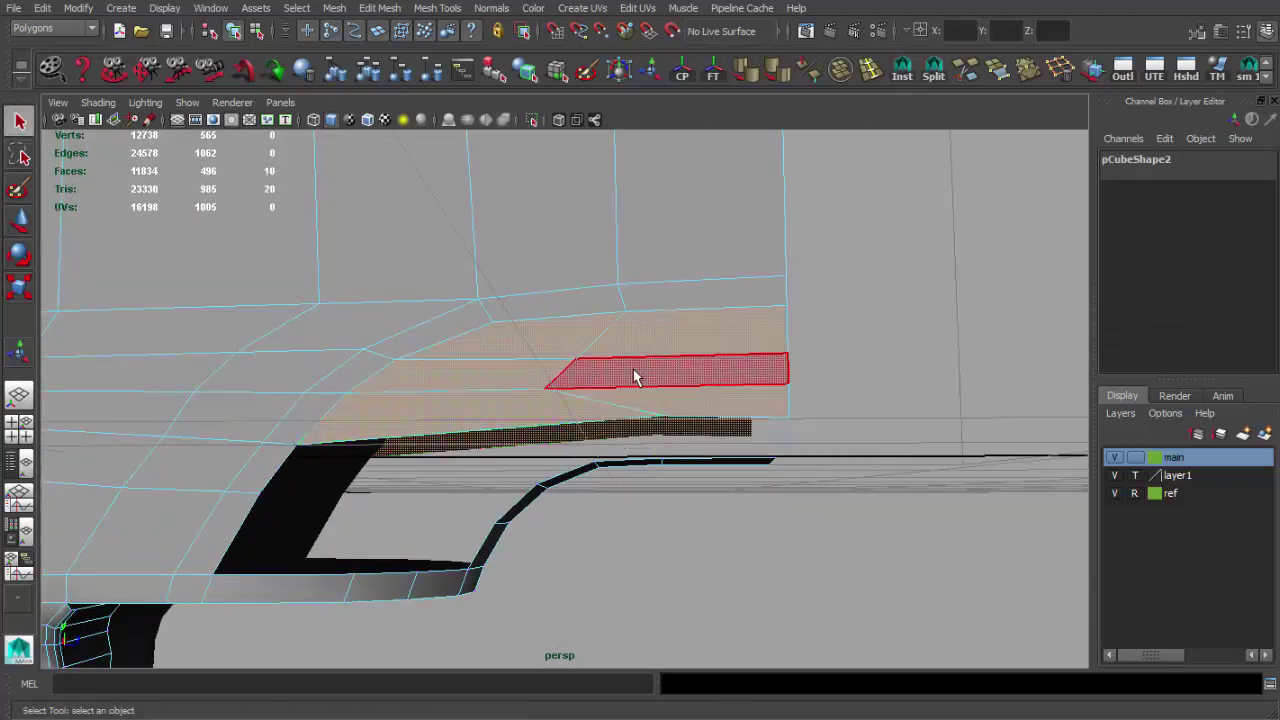
left_click(634, 417)
left_click_drag(634, 417, 668, 374, "alt")
- Append two faces bridging the border edges of the gap ahead of the trigger guard
left_click(741, 265)
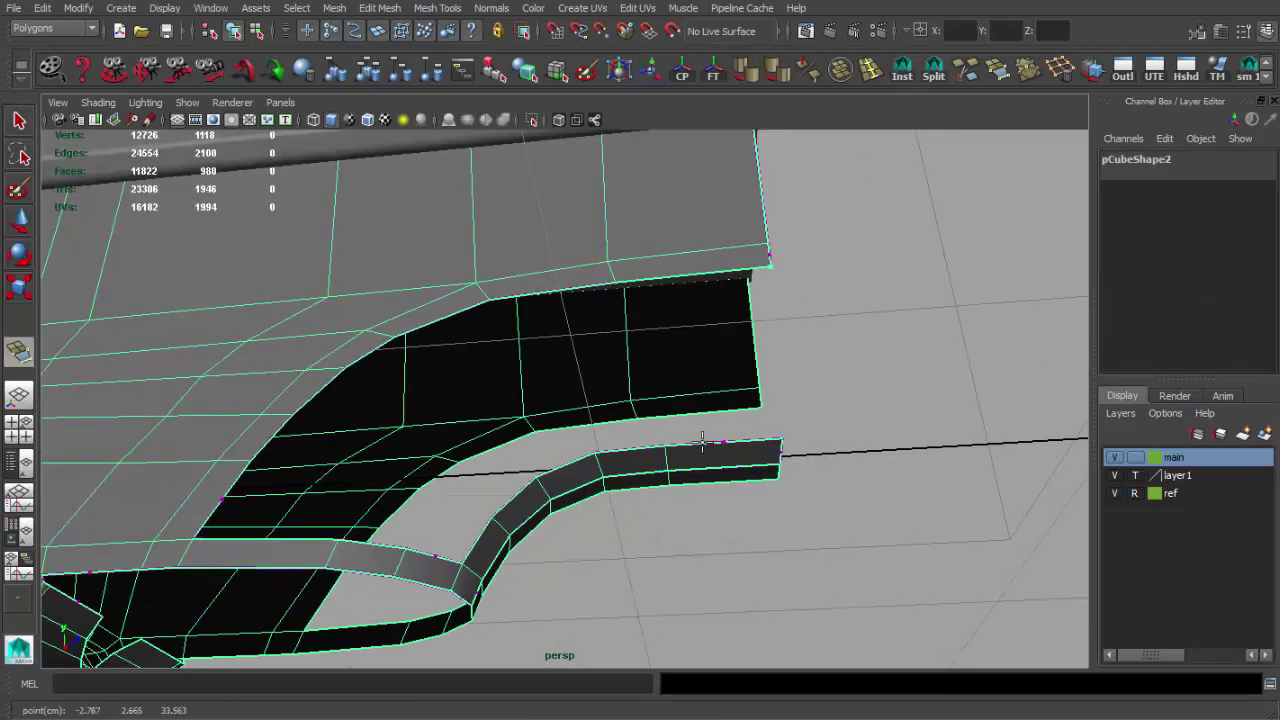
left_click(770, 455)
key("Return")
left_click(540, 400)
left_click(561, 440)
key("Return")
- Delete the unneeded edge across the new faces and fill the remaining hole with two faces
mouse_move(561, 440)
left_mouse_down("alt")
mouse_move(551, 463)
mouse_move(514, 471)
mouse_move(614, 437)
mouse_move(321, 428)
mouse_move(643, 429)
mouse_move(686, 449)
mouse_move(651, 425)
left_mouse_up("alt")
right_click_drag(645, 430, 668, 358)
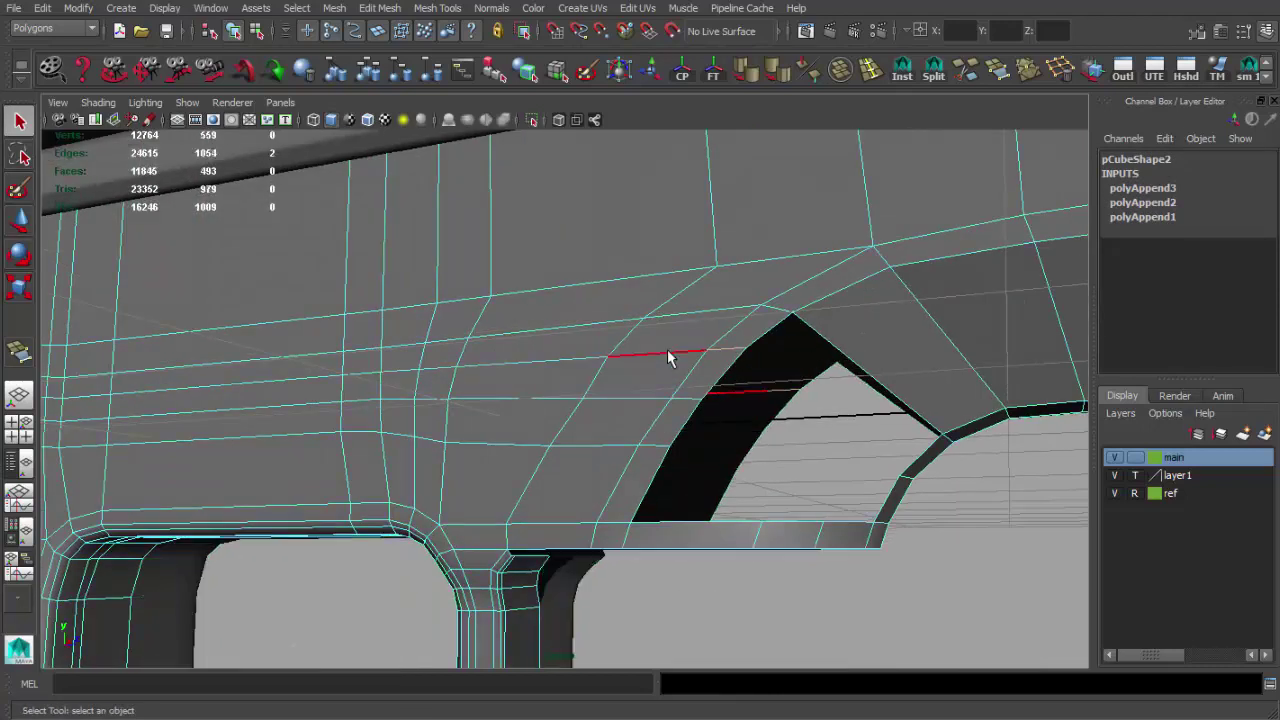
left_click(1058, 72)
mouse_move(777, 286)
left_mouse_down("alt")
mouse_move(634, 277)
mouse_move(833, 407)
left_mouse_up("alt")
left_click(833, 407)
key("Return")
left_click(586, 400)
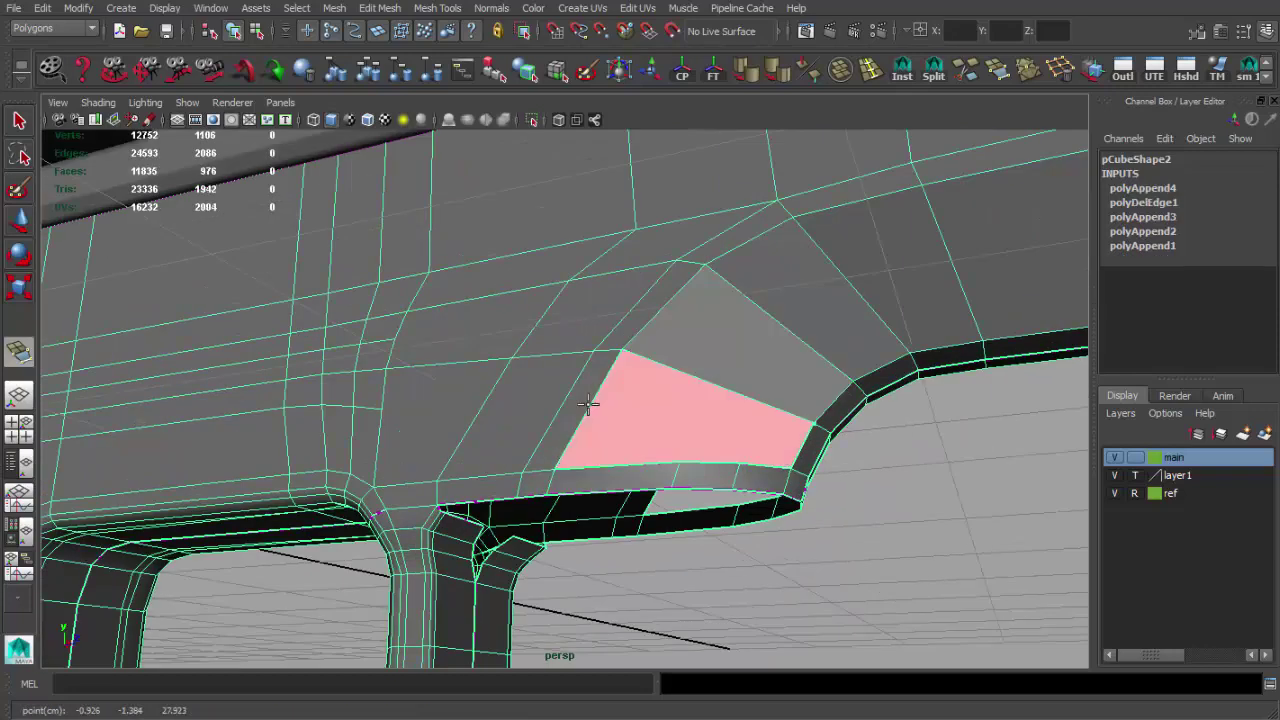
key("Return")
- Insert an edge loop across the new faces of the curved transition
left_click_drag(586, 400, 786, 343, "alt")
left_click(906, 78)
mouse_move(700, 380)
left_mouse_down("alt")
mouse_move(571, 491)
mouse_move(814, 457)
mouse_move(668, 455)
left_mouse_up("alt")
left_click(507, 586)
- Move the new faces, merge the overlapping vertices and move the front vertices into place
key("q")
key("w")
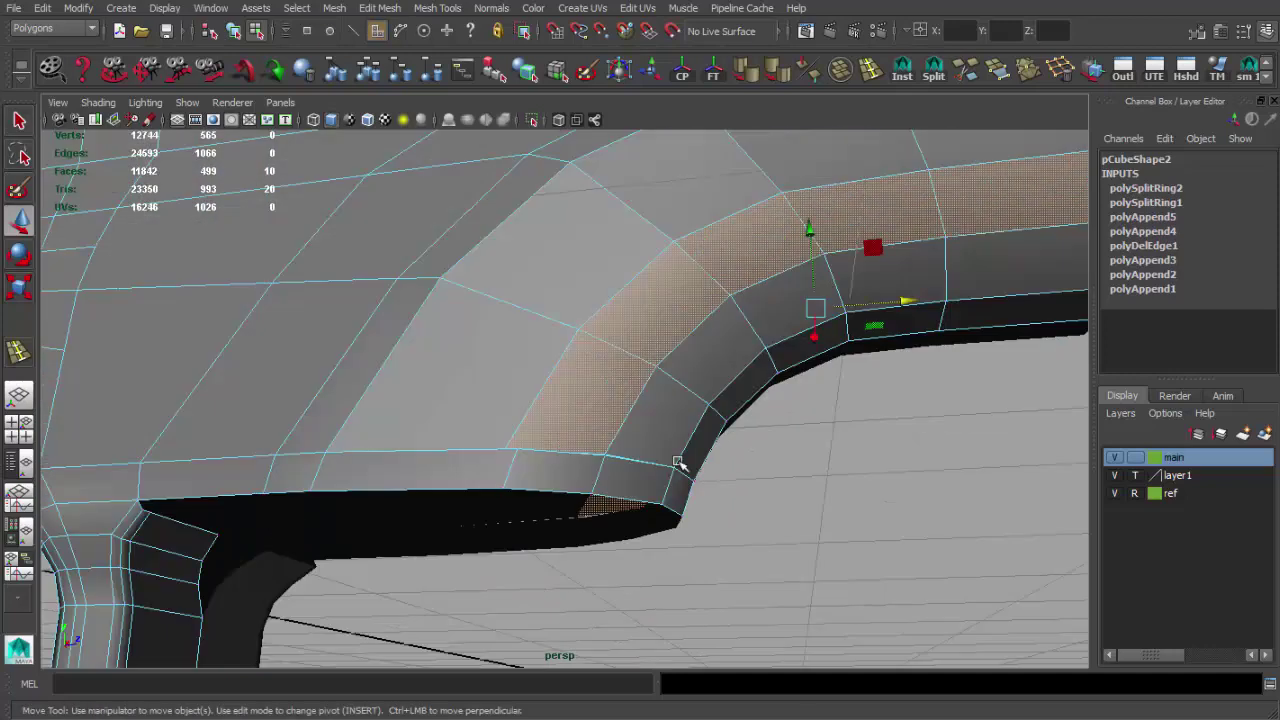
key("q")
left_click_drag(508, 500, 511, 541, "alt")
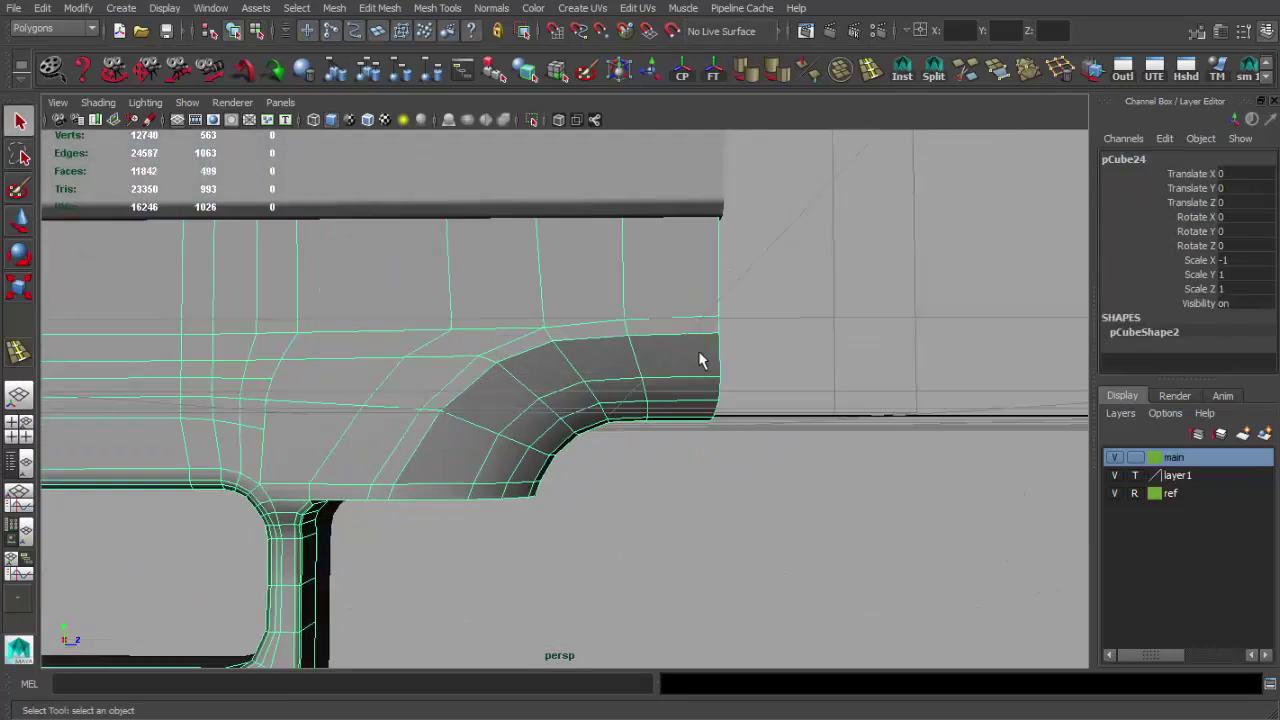
left_click_drag(732, 204, 618, 490)
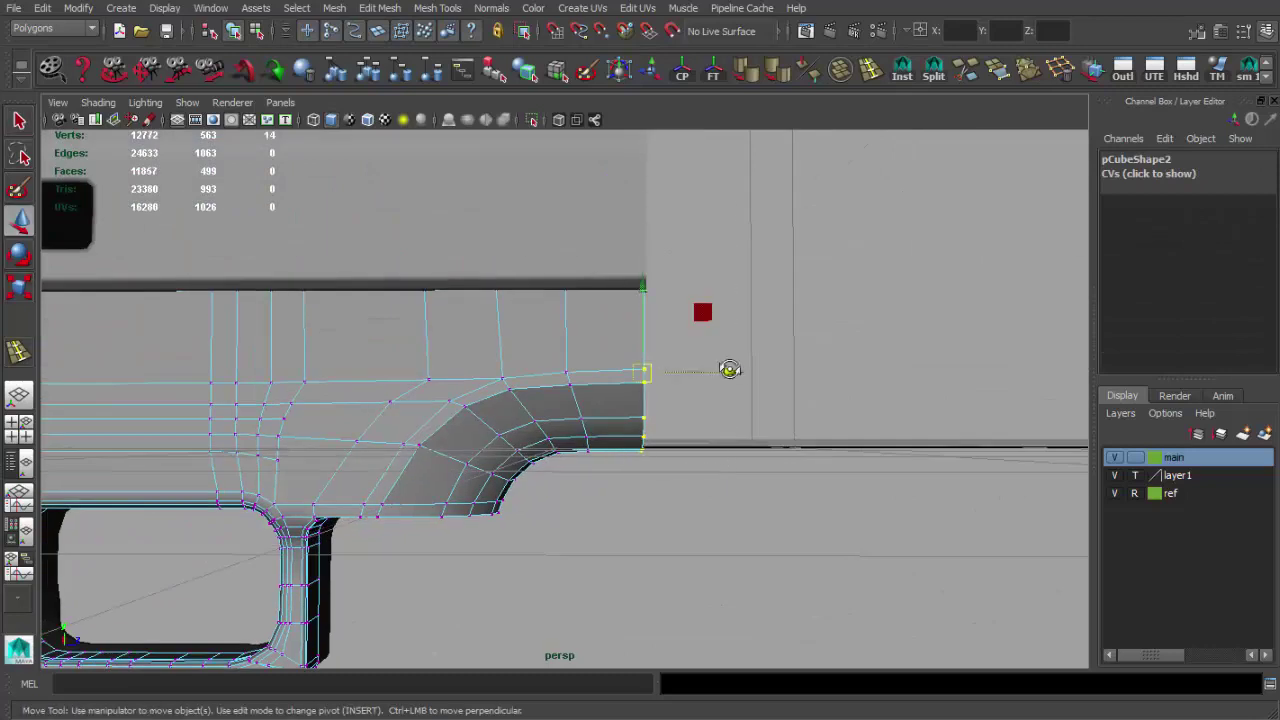
left_click_drag(729, 370, 724, 373)
right_click_drag(679, 356, 731, 384, "alt")
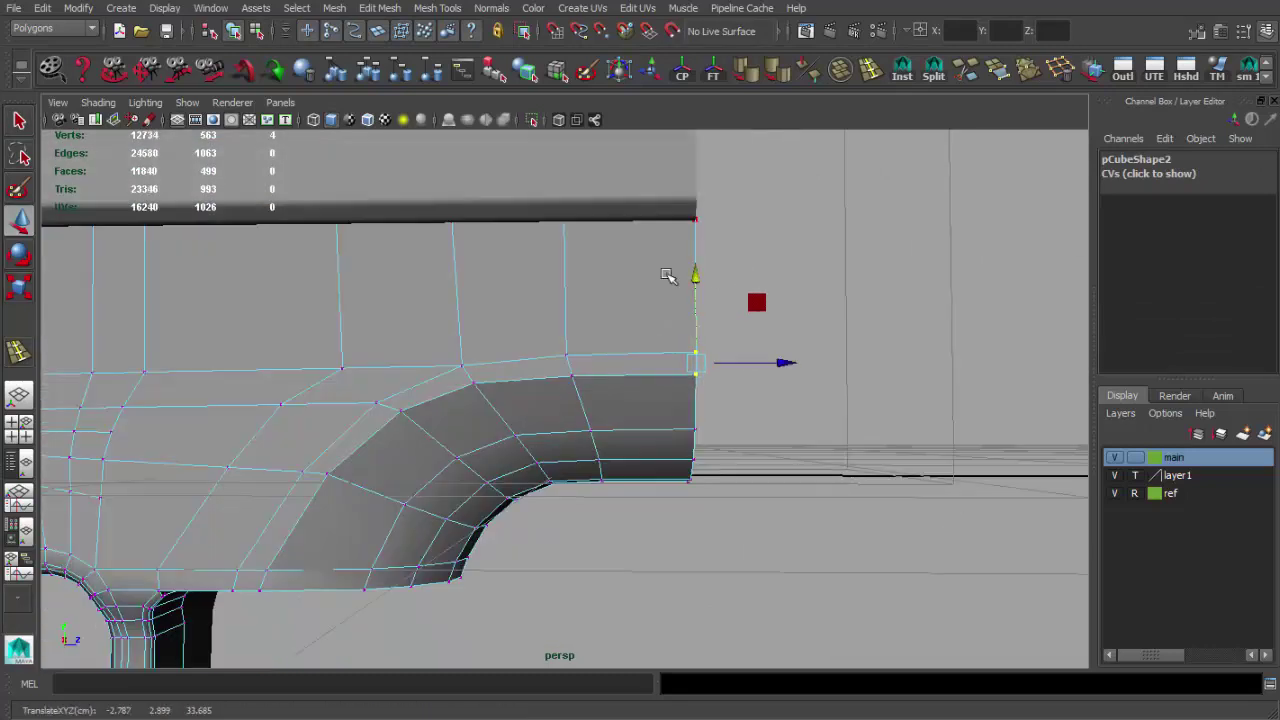
left_click_drag(697, 256, 638, 342, "alt")
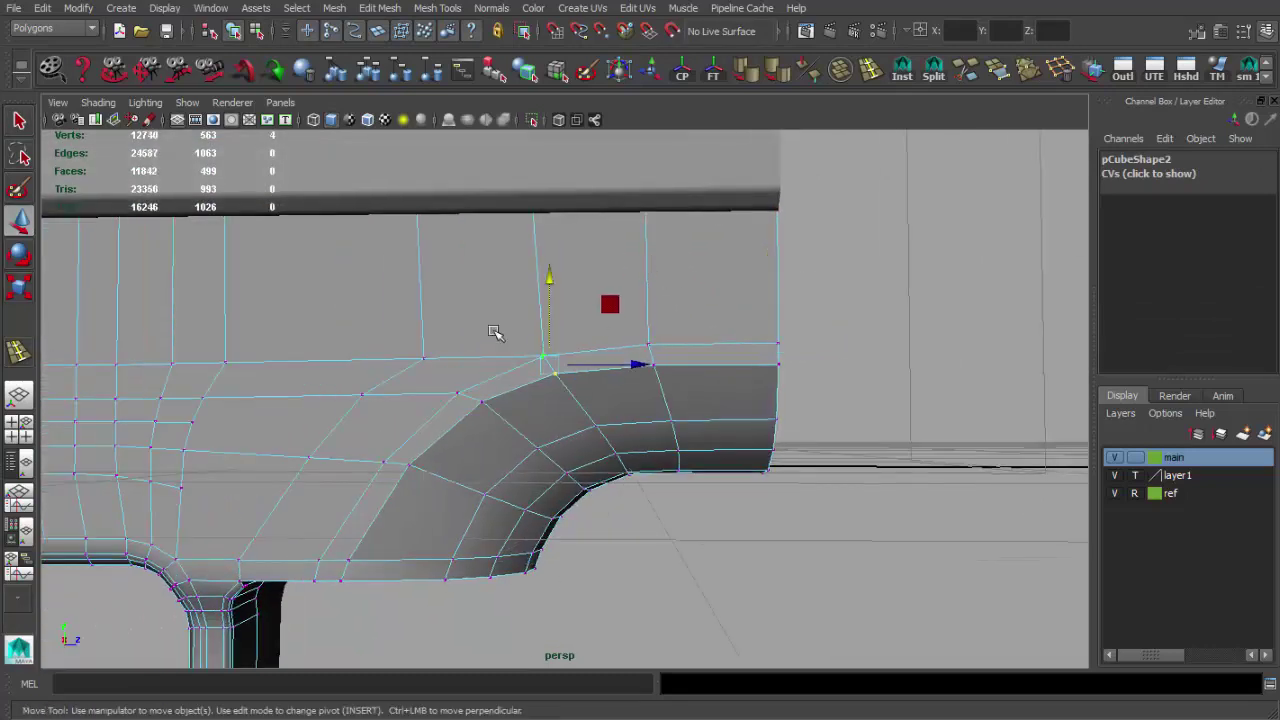
key("F8")
key("q")
left_click_drag(610, 395, 417, 329, "alt")
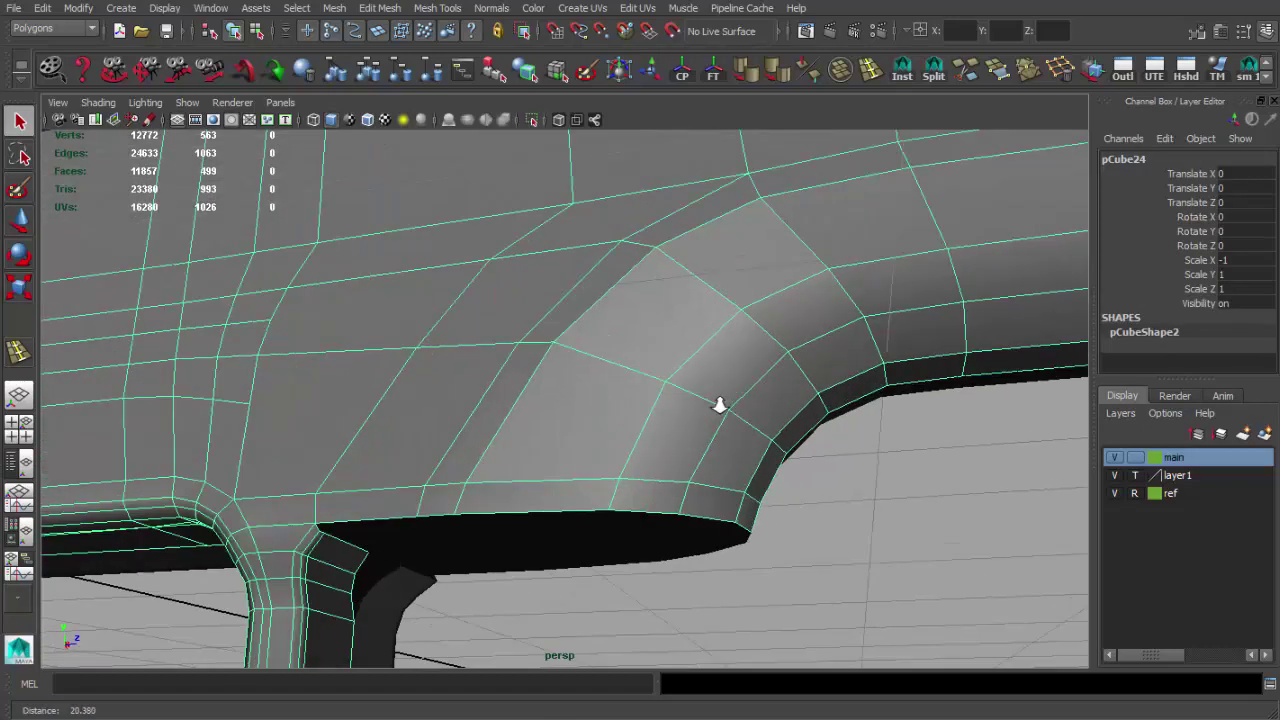
- Extrude the hole's border edge loop and pull it inward into a rim
double_click(500, 376)
left_click_drag(743, 423, 700, 366, "alt")
key("ctrl+e")
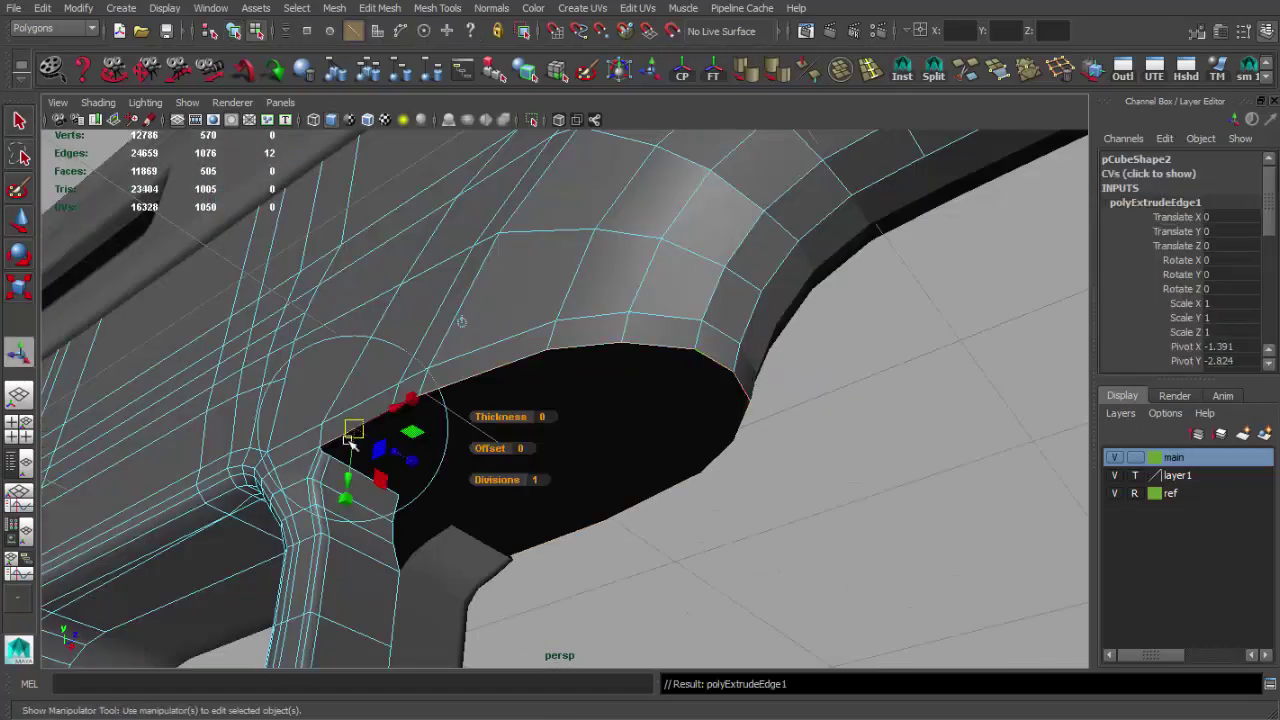
mouse_move(405, 456)
left_mouse_down()
mouse_move(446, 467)
mouse_move(383, 343)
left_mouse_up()
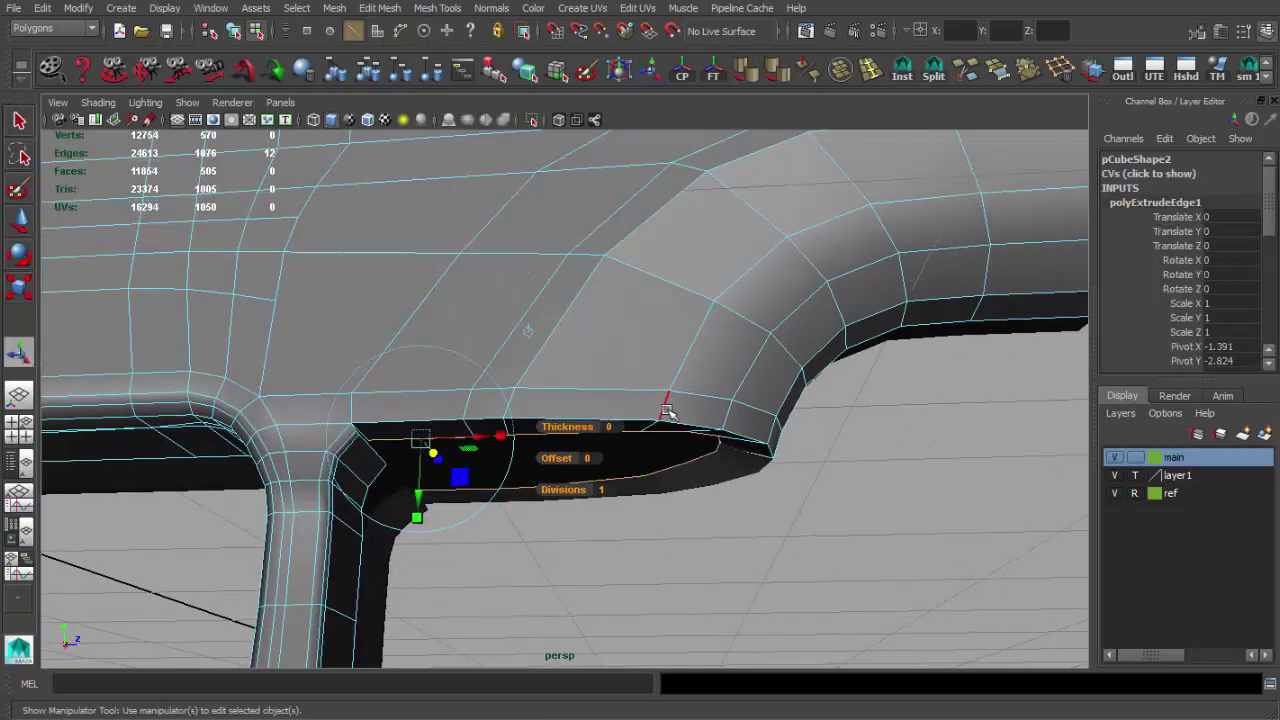
- Select the rim faces and scale them flat
key("F11")
left_click(415, 345)
left_click(455, 518, "shift")
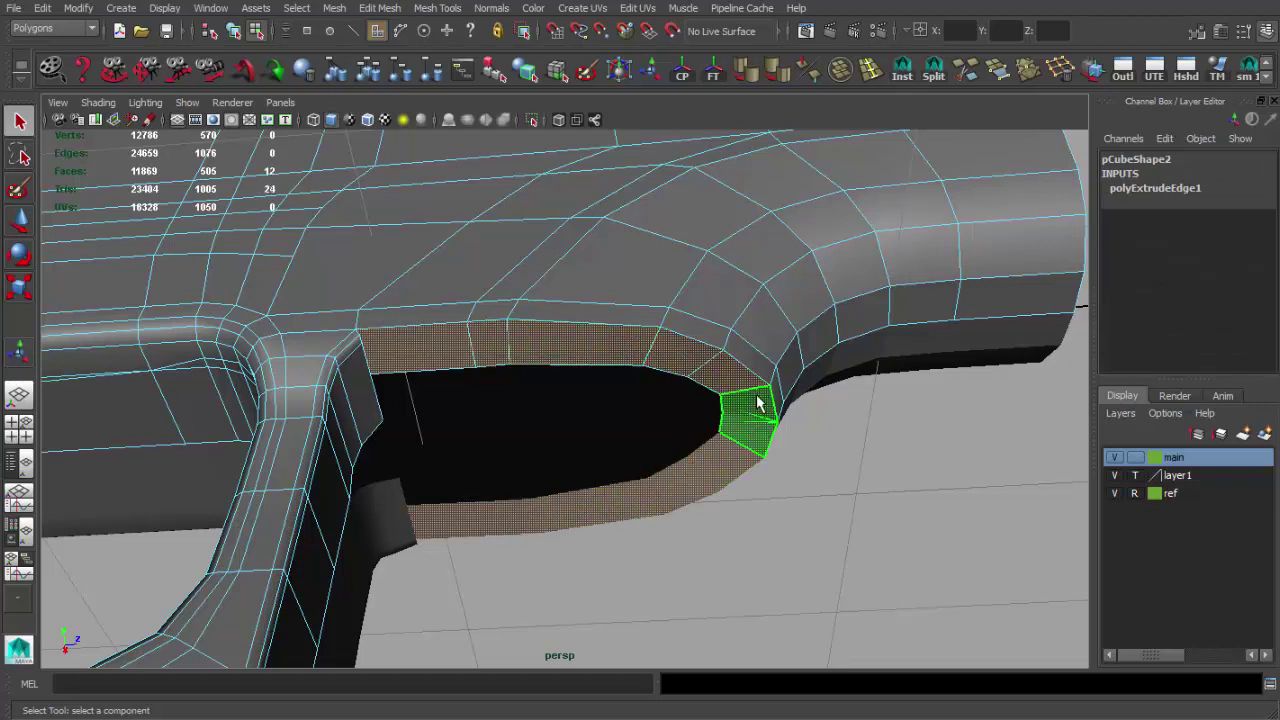
key("f")
key("r")
mouse_move(600, 457)
left_mouse_down()
mouse_move(590, 481)
mouse_move(628, 374)
mouse_move(513, 390)
mouse_move(640, 423)
left_mouse_up()
- Align the rim vertices to the reference outline in the side view
key("F8")
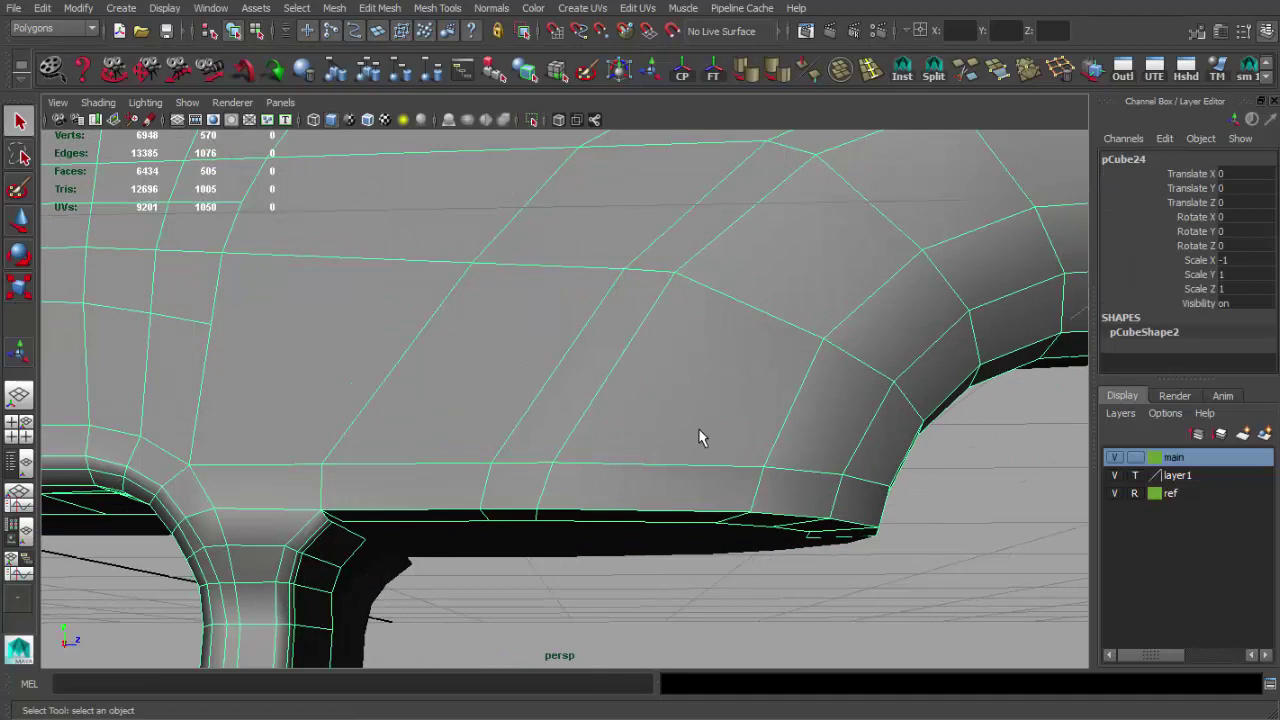
key("space")
key("space")
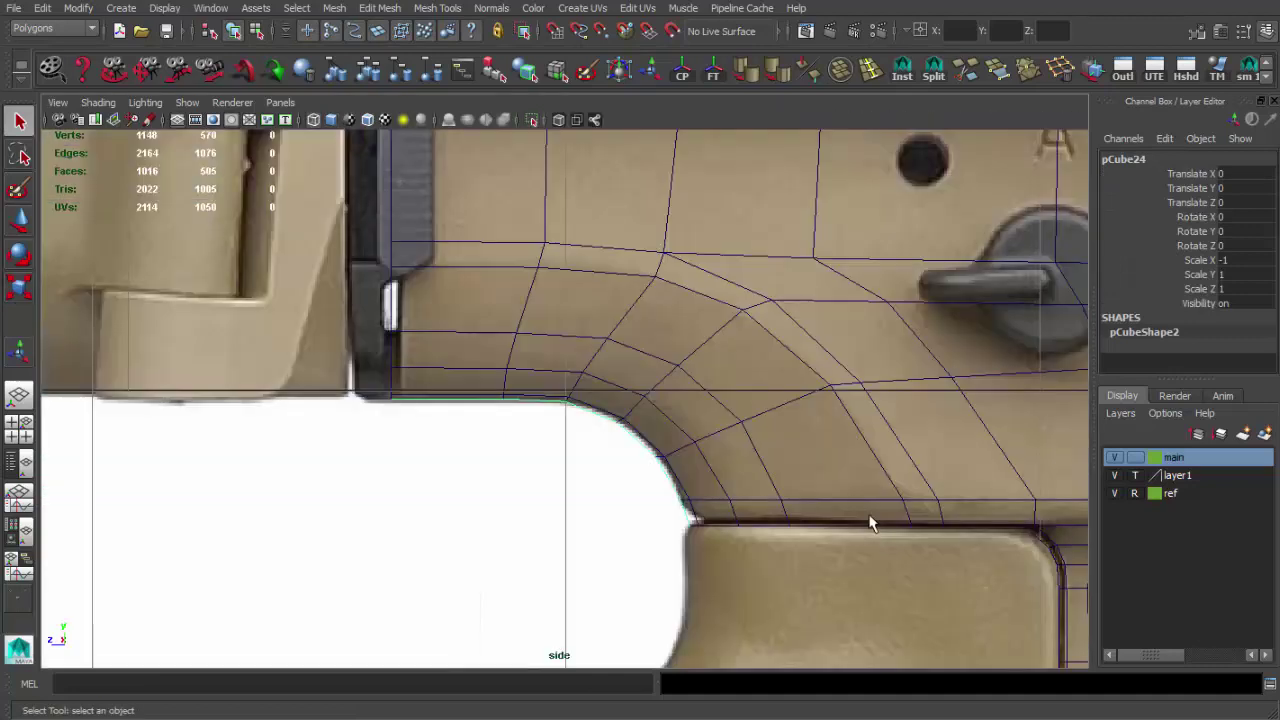
mouse_move(871, 520)
middle_mouse_down("alt")
mouse_move(571, 466)
mouse_move(546, 487)
middle_mouse_up("alt")
key("F8")
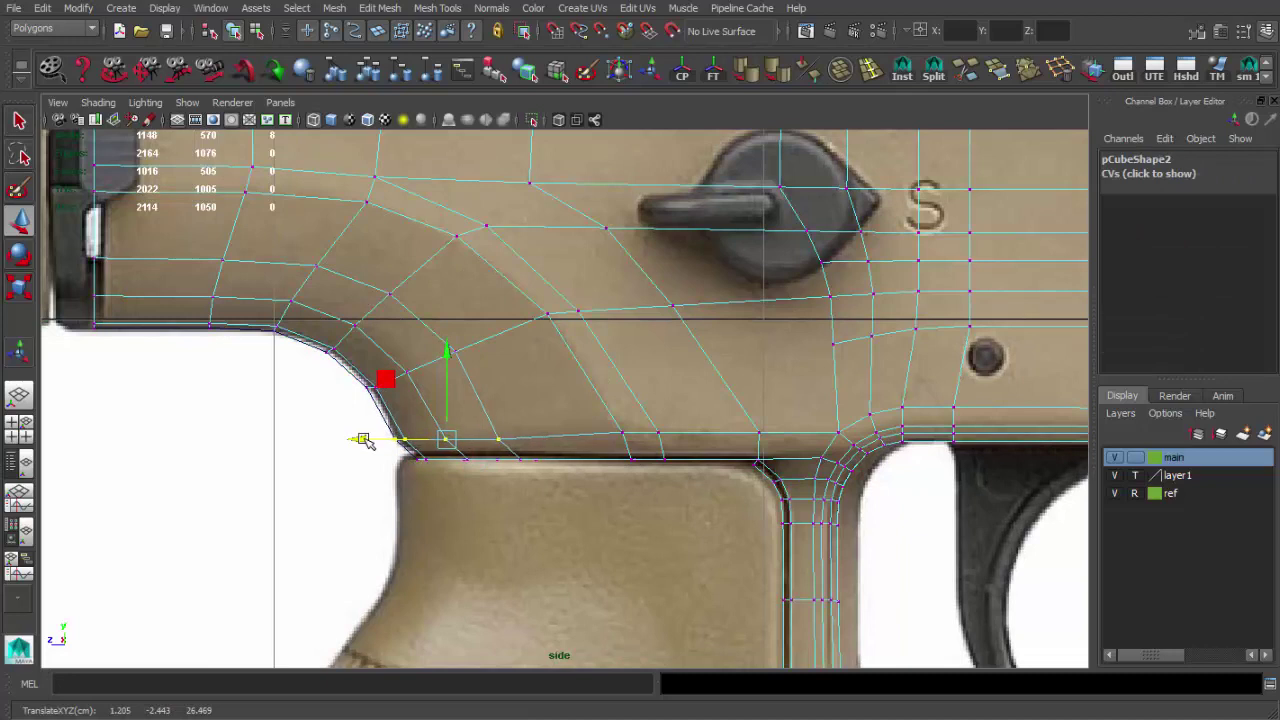
key("space")
key("space")
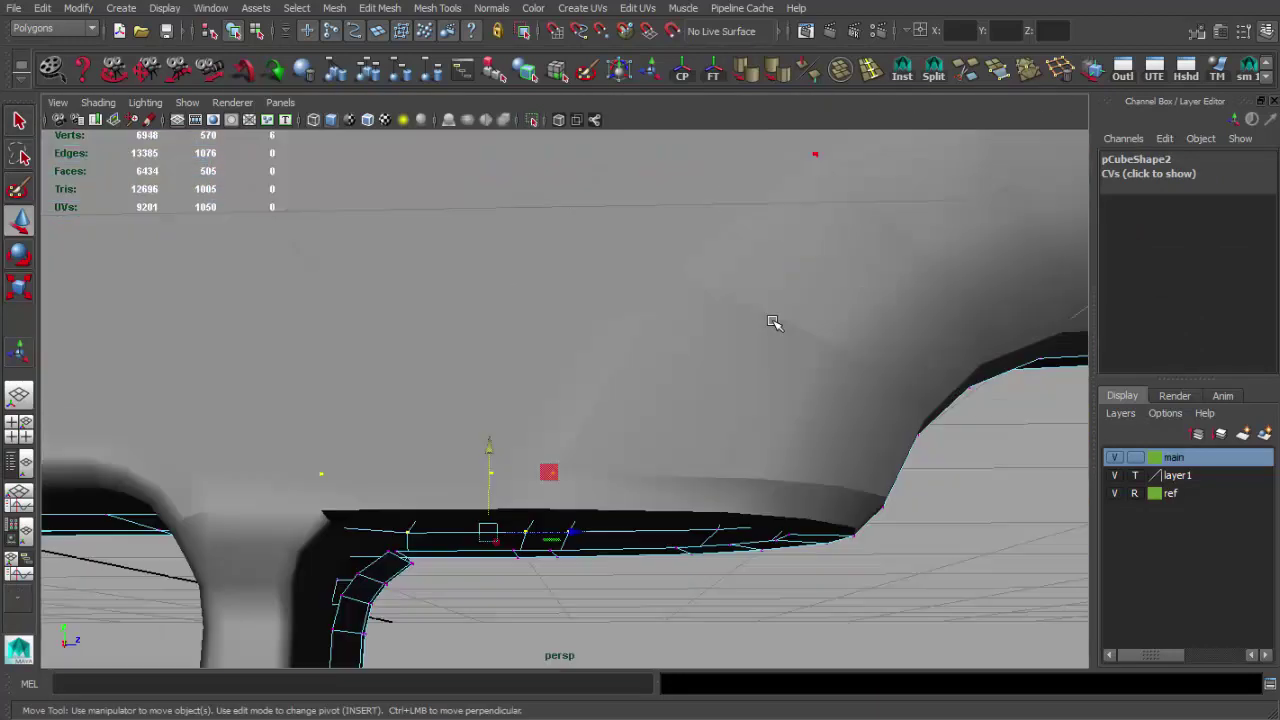
mouse_move(771, 323)
left_mouse_down("alt")
mouse_move(414, 331)
mouse_move(734, 409)
mouse_move(837, 525)
mouse_move(680, 494)
mouse_move(626, 511)
mouse_move(826, 520)
mouse_move(685, 497)
mouse_move(640, 450)
mouse_move(663, 411)
mouse_move(777, 400)
left_mouse_up("alt")
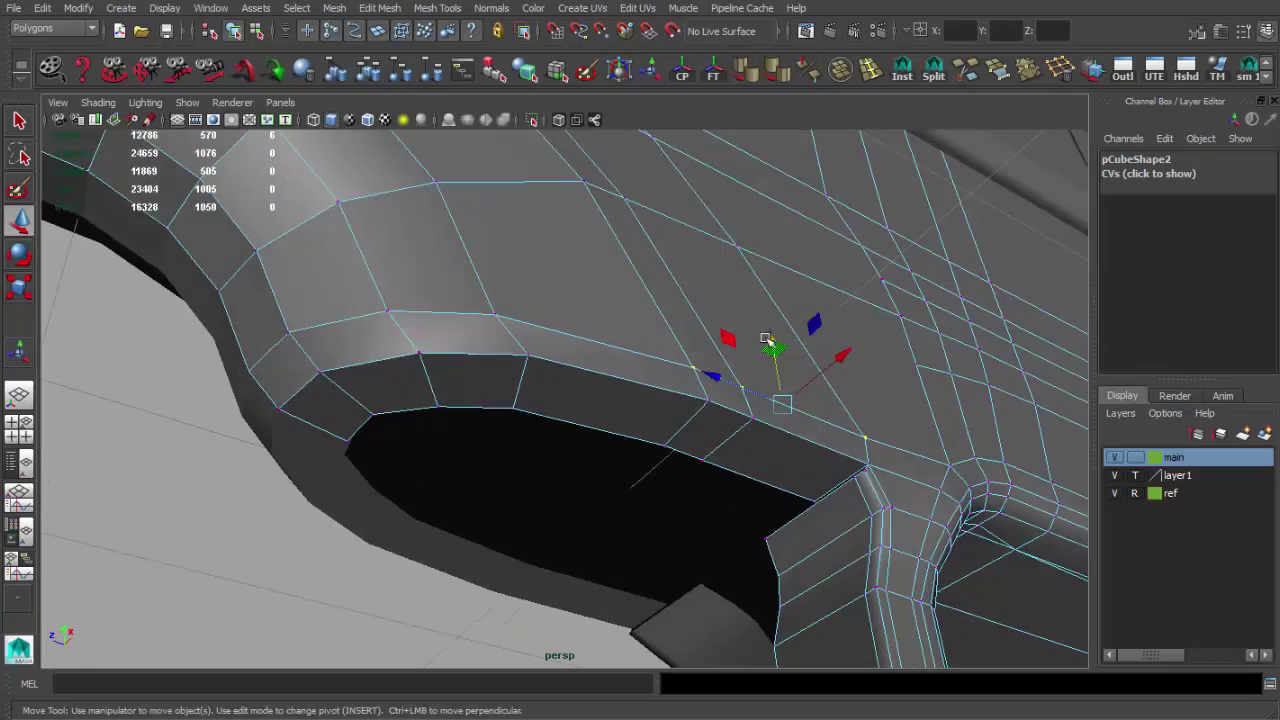
- Insert an edge loop along the trigger-guard cutout rim and inspect it in wireframe
left_click(700, 418)
mouse_move(700, 418)
left_mouse_down("alt")
mouse_move(491, 366)
mouse_move(451, 377)
left_mouse_up("alt")
key("q")
key("w")
key("4")
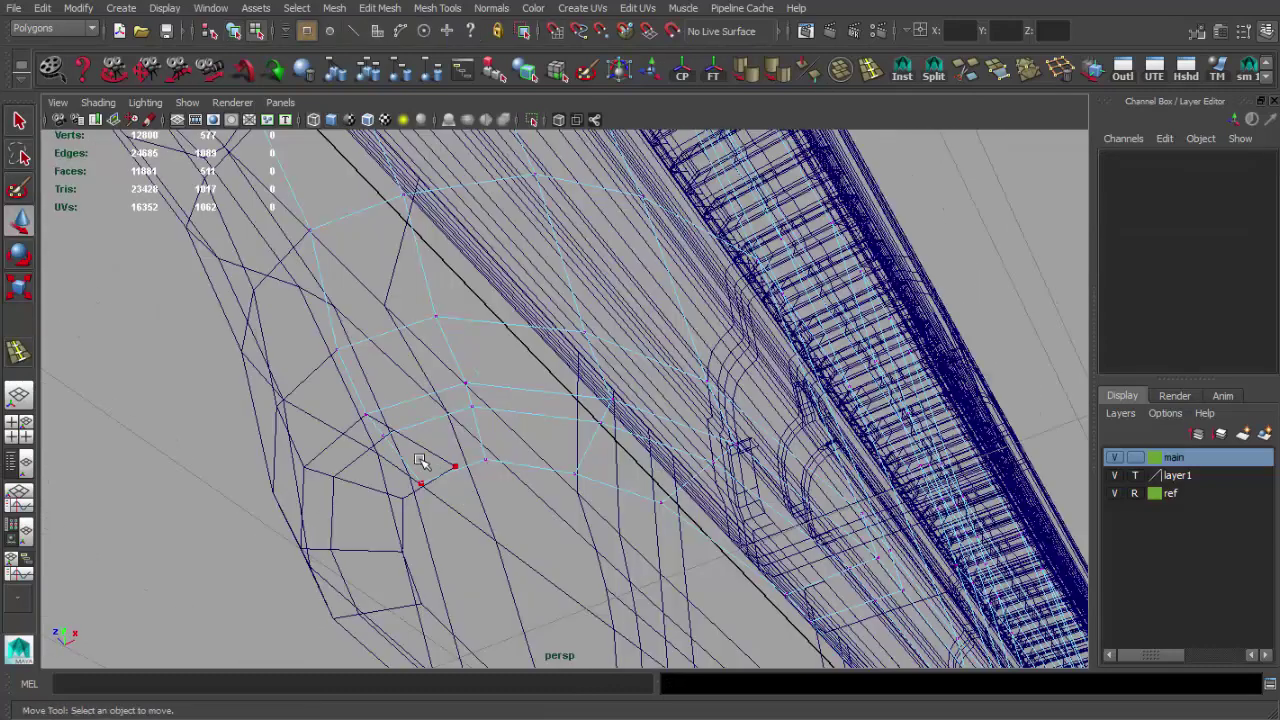
left_click(420, 461)
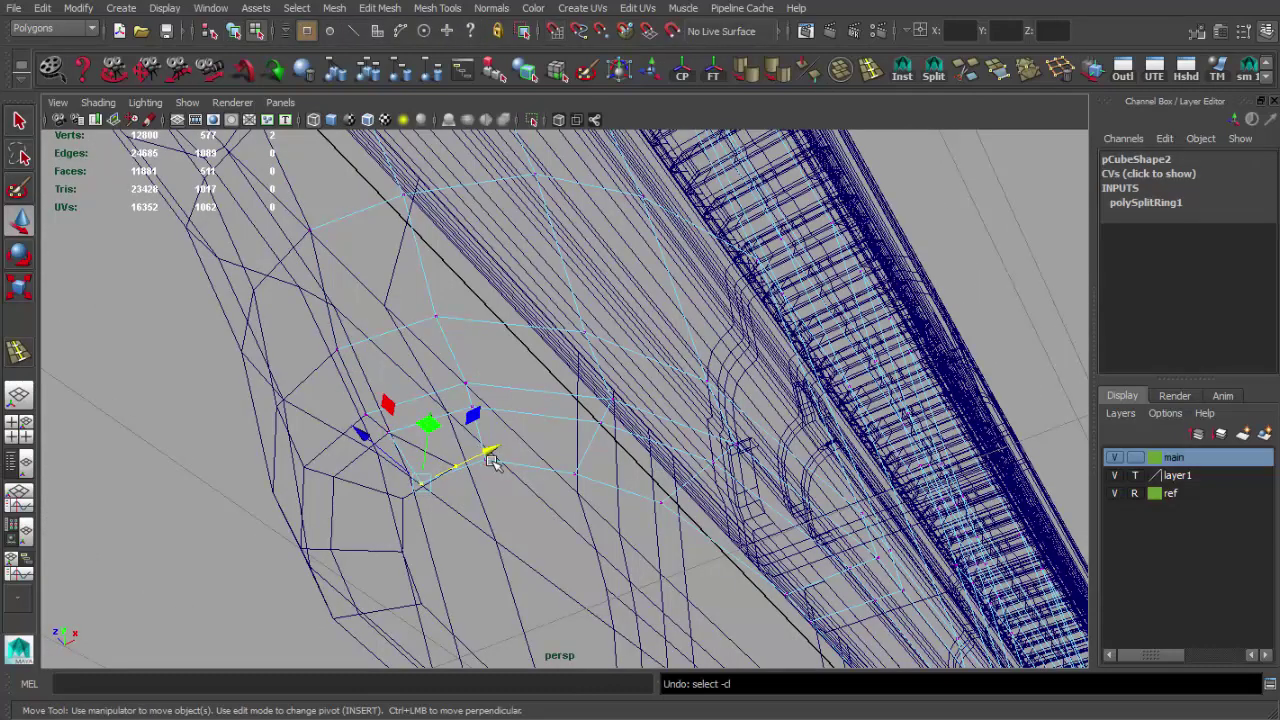
key("5")
mouse_move(490, 460)
left_mouse_down("alt")
mouse_move(551, 434)
mouse_move(523, 474)
mouse_move(520, 343)
mouse_move(687, 406)
mouse_move(651, 443)
mouse_move(865, 490)
mouse_move(771, 508)
left_mouse_up("alt")
scroll(687, 406, "up", 5)
- Select the face loop along the black strip and adjust it against the side reference
key("q")
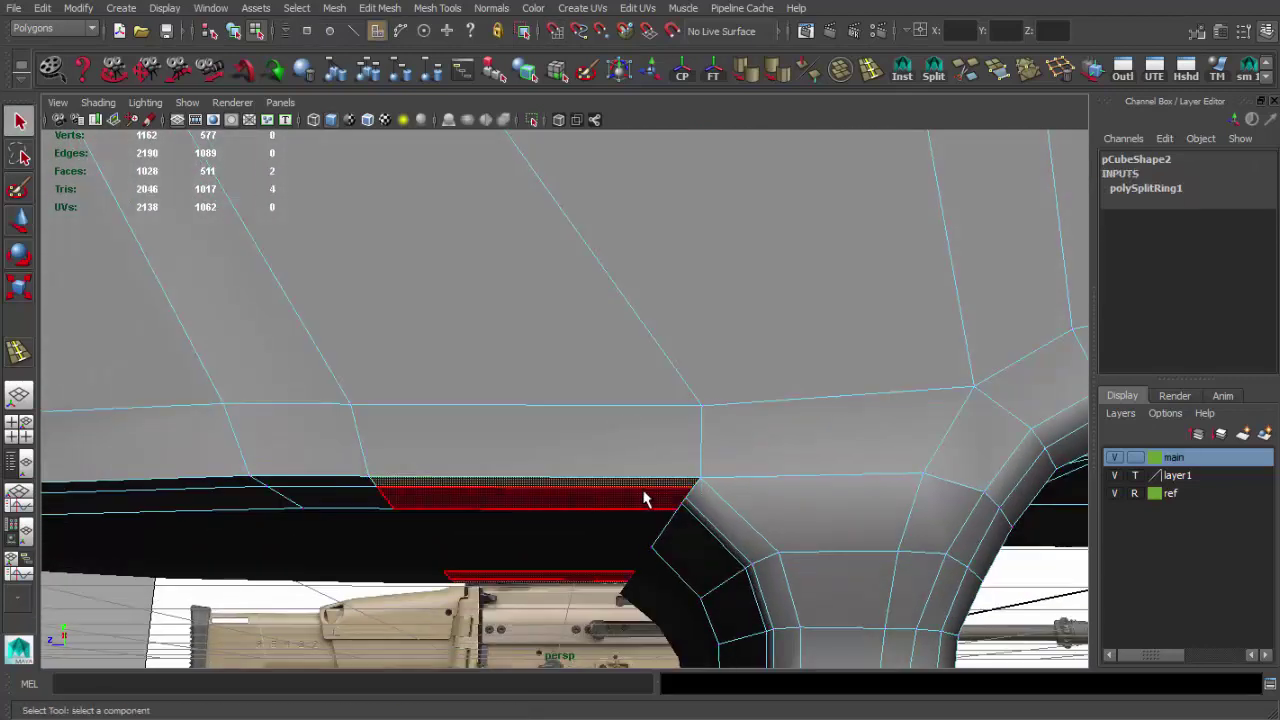
double_click(449, 497)
mouse_move(449, 497)
left_mouse_down("alt")
mouse_move(408, 503)
mouse_move(343, 405)
mouse_move(552, 414)
mouse_move(645, 462)
left_mouse_up("alt")
key("w")
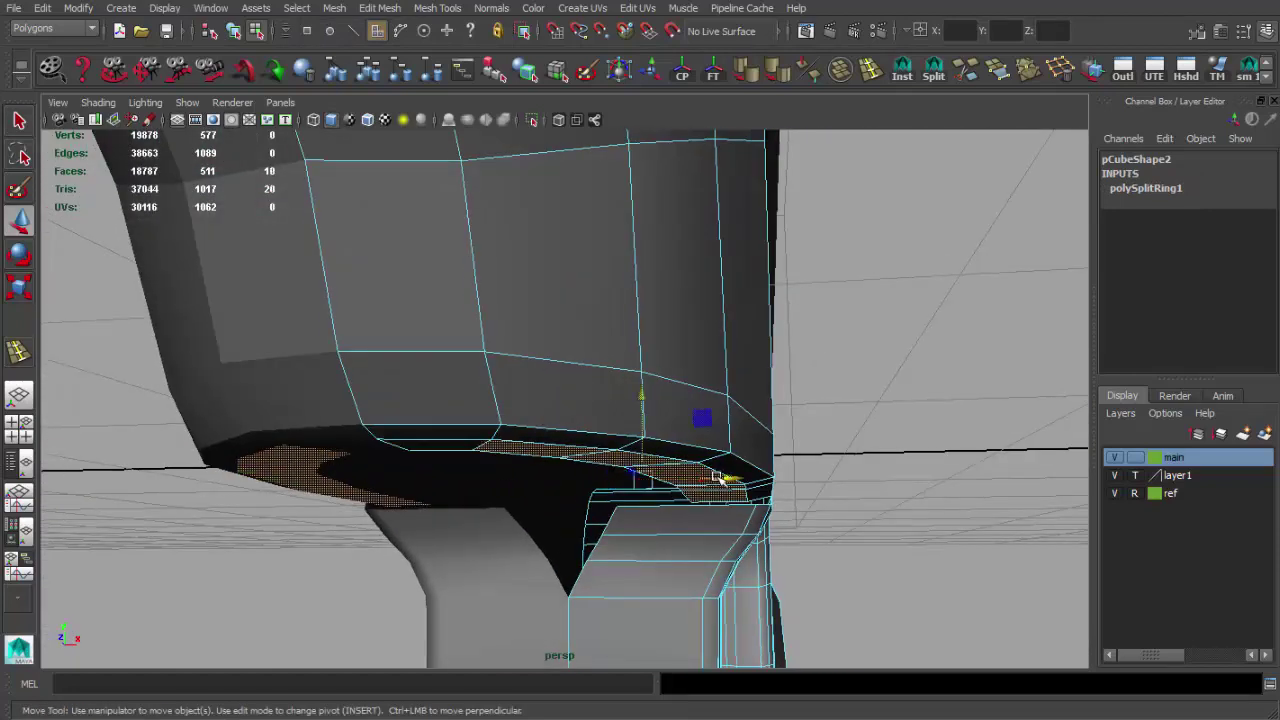
mouse_move(735, 480)
left_mouse_down("alt")
mouse_move(486, 371)
mouse_move(455, 548)
mouse_move(591, 491)
mouse_move(629, 531)
mouse_move(529, 434)
left_mouse_up("alt")
key("w")
key("q")
- Soften the receiver's edge shading and insert a new edge loop near the grip cutout
key("F8")
left_click(752, 77)
left_click_drag(600, 400, 571, 414, "alt")
scroll(571, 414, "up", 3)
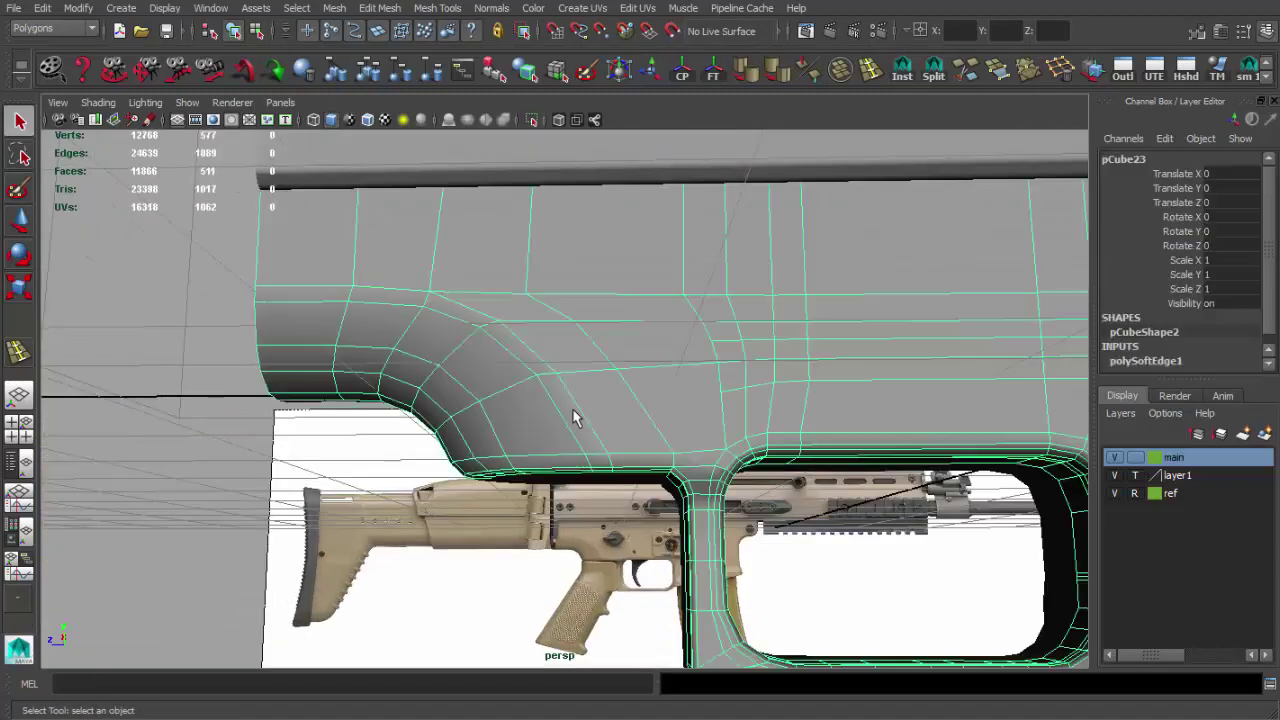
scroll(790, 160, "up", 3)
left_click_drag(675, 272, 737, 394, "alt")
left_click(443, 286)
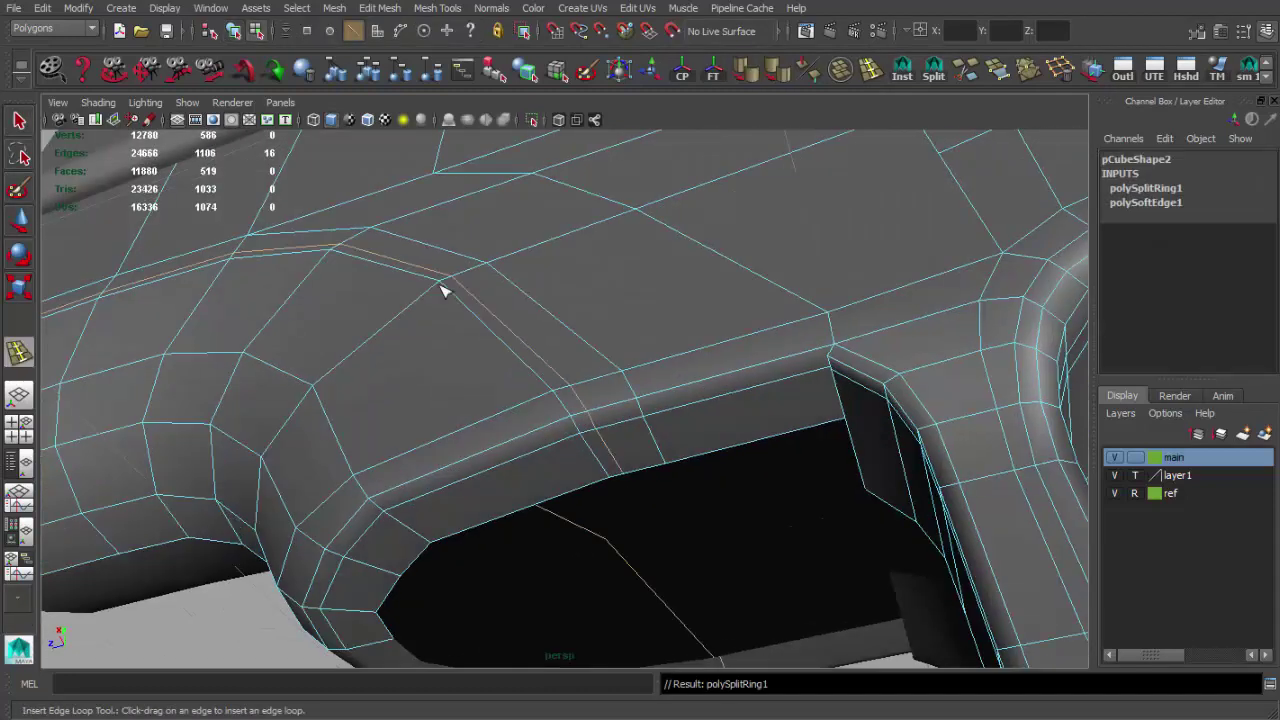
mouse_move(443, 286)
left_mouse_down("alt")
mouse_move(600, 420)
mouse_move(680, 450)
left_mouse_up("alt")
key("q")
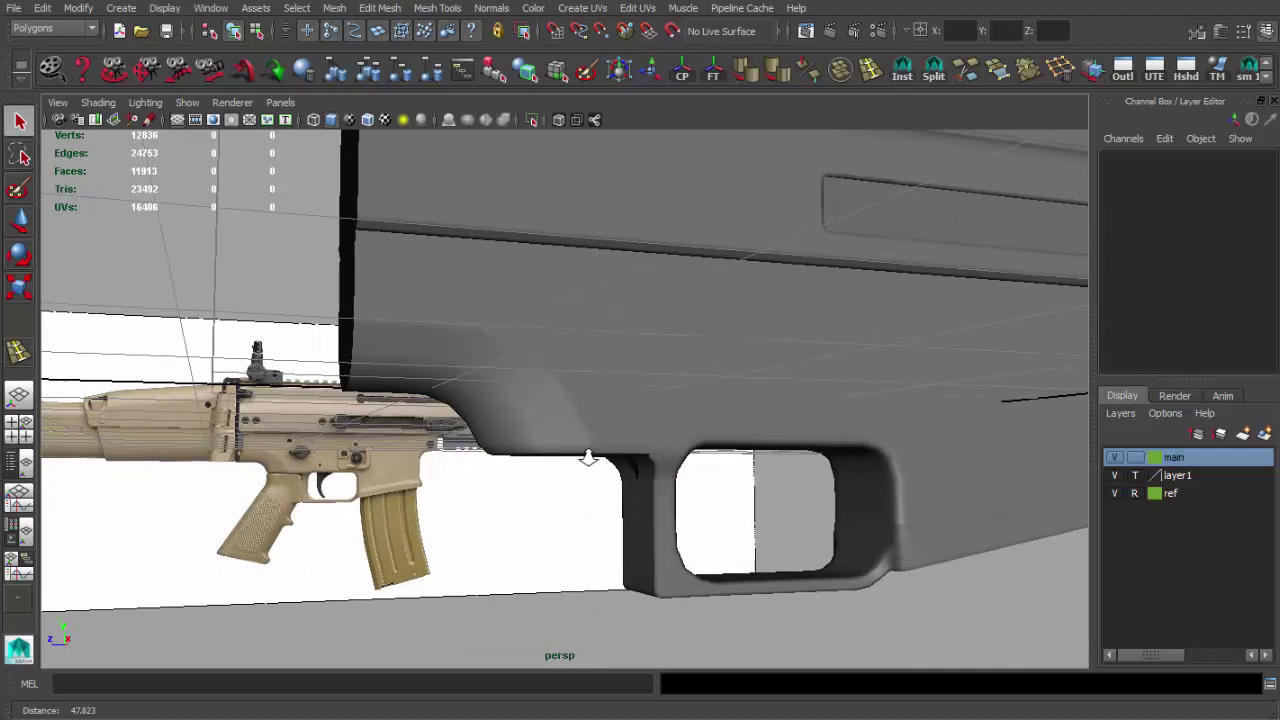
- Select the edge at the grip cutout's chamfered corner and inspect it closely
right_click_drag(680, 450, 708, 469, "alt")
left_click(708, 469)
mouse_move(708, 469)
left_mouse_down("alt")
mouse_move(686, 449)
mouse_move(823, 509)
mouse_move(860, 506)
left_mouse_up("alt")
mouse_move(860, 506)
right_mouse_down("alt")
mouse_move(634, 505)
mouse_move(580, 457)
right_mouse_up("alt")
left_click(539, 499)
key("f")
key("w")
mouse_move(466, 400)
right_mouse_down("alt")
mouse_move(653, 484)
mouse_move(614, 271)
right_mouse_up("alt")
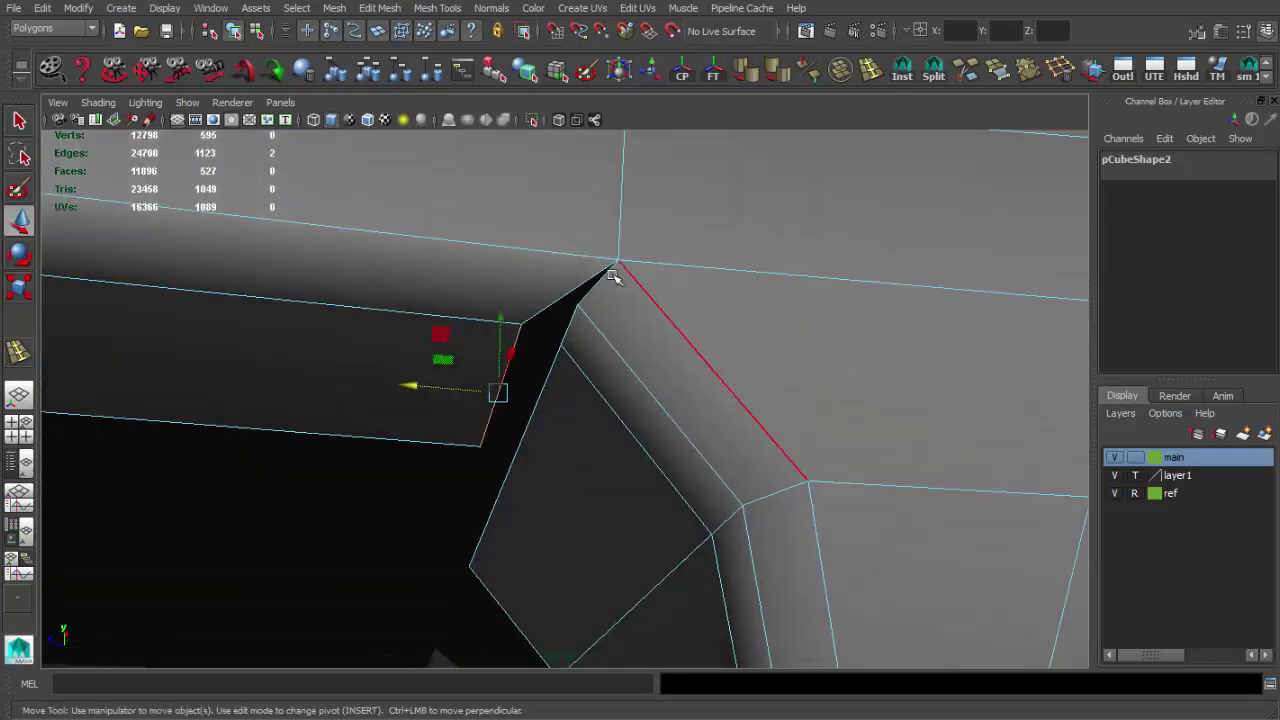
mouse_move(643, 286)
left_mouse_down("alt")
mouse_move(749, 486)
mouse_move(752, 551)
mouse_move(470, 428)
left_mouse_up("alt")
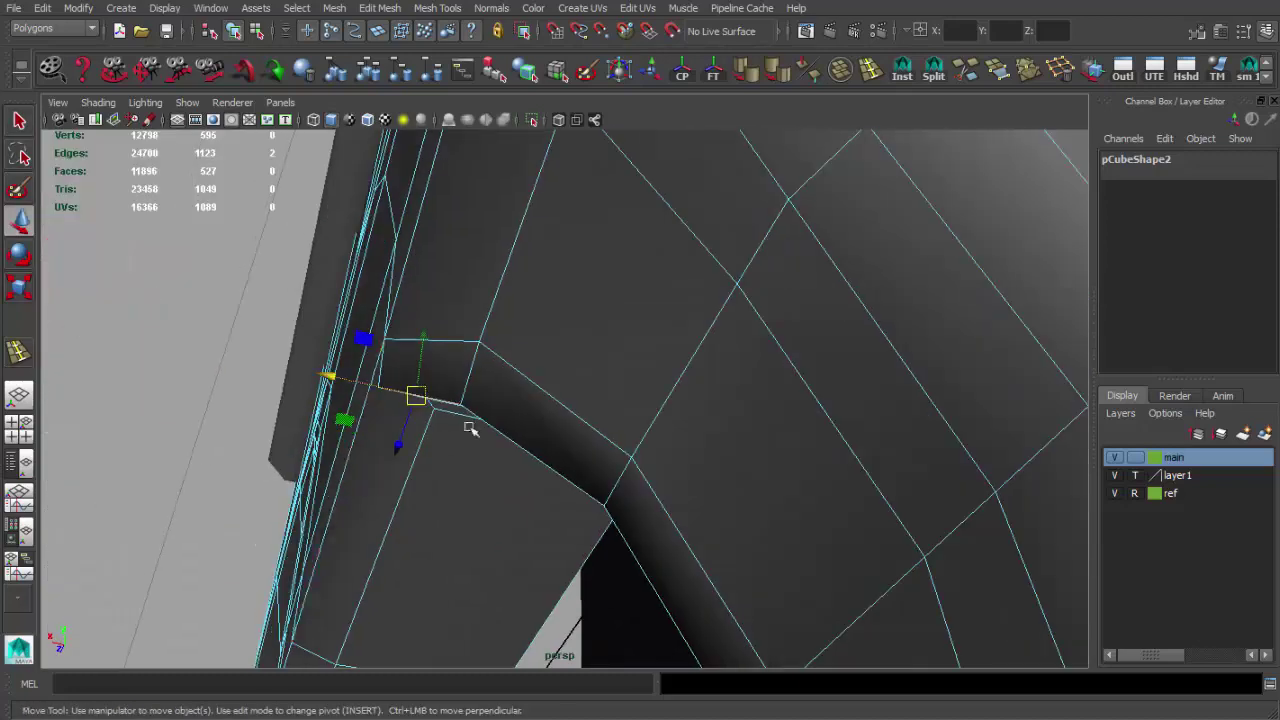
mouse_move(357, 385)
left_mouse_down("alt")
mouse_move(743, 406)
mouse_move(651, 434)
left_mouse_up("alt")
middle_click_drag(651, 434, 697, 449, "alt")
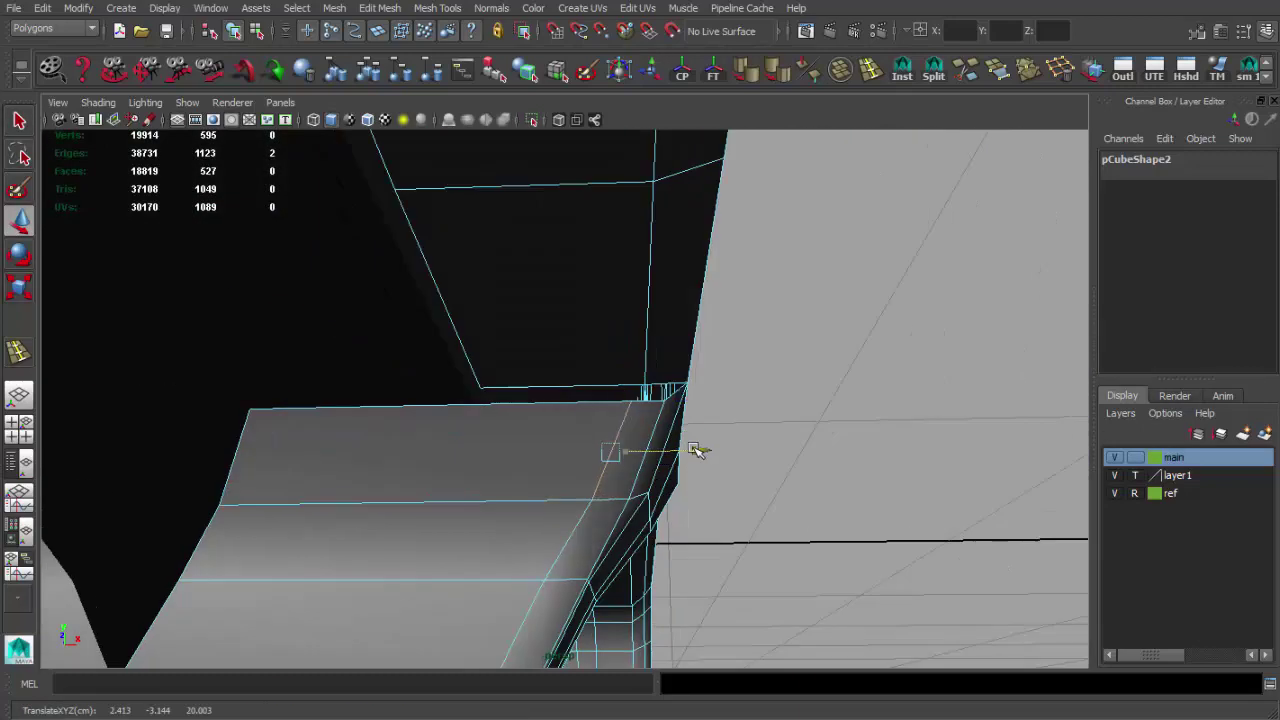
- Move the chamfer corner vertex sideways into line with the edge
key("q")
mouse_move(697, 449)
left_mouse_down("alt")
mouse_move(617, 551)
mouse_move(560, 484)
left_mouse_up("alt")
left_click(560, 484)
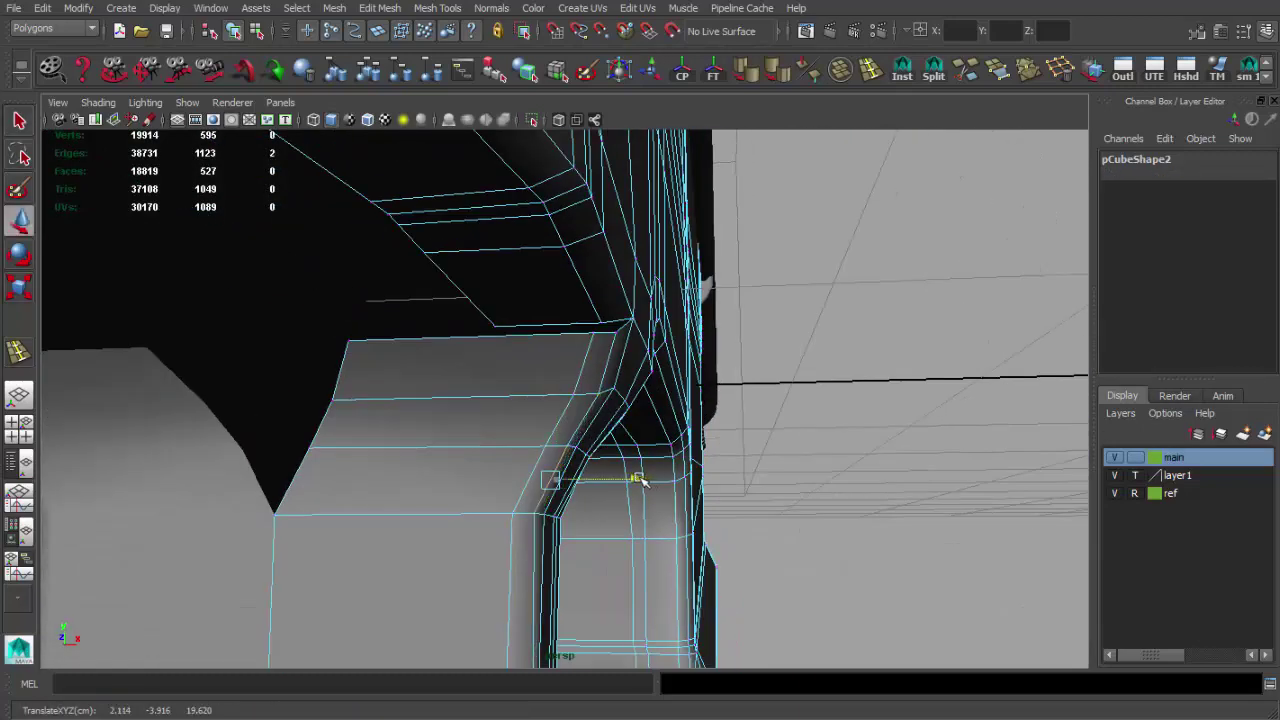
left_click_drag(640, 479, 615, 400, "alt")
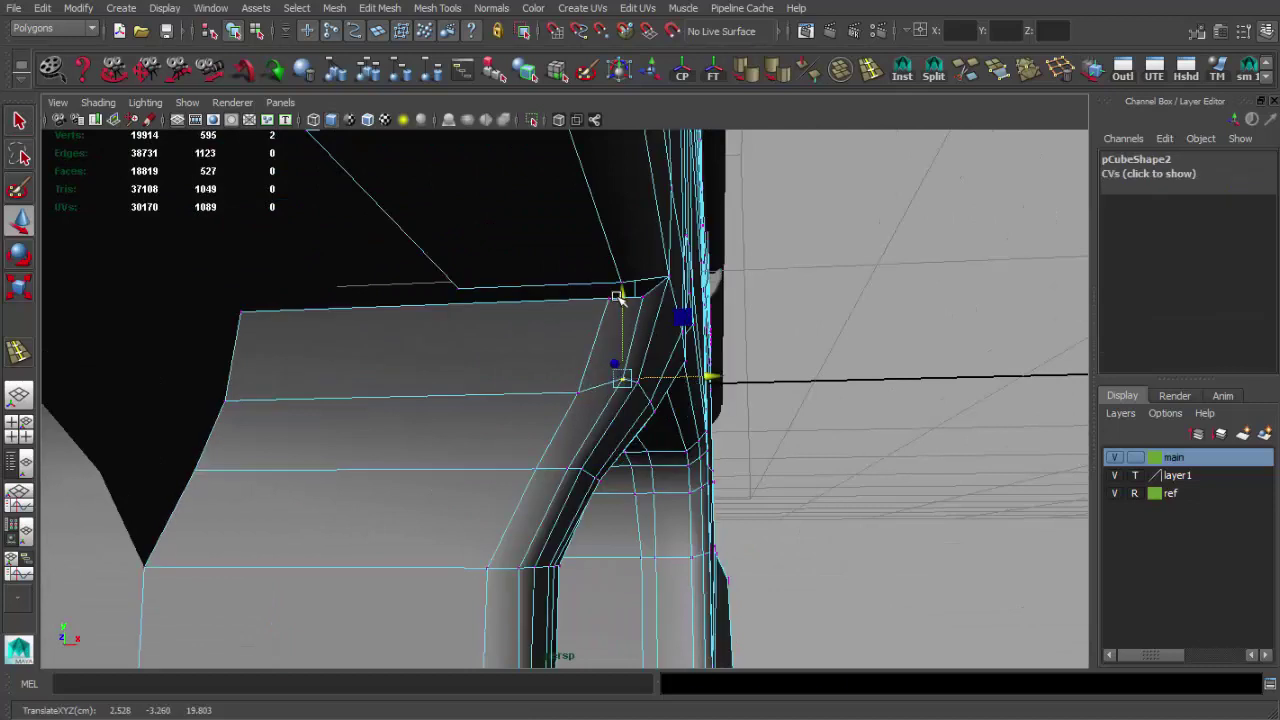
mouse_move(700, 374)
left_mouse_down("alt")
mouse_move(634, 349)
mouse_move(508, 237)
left_mouse_up("alt")
left_click_drag(549, 285, 766, 163, "alt")
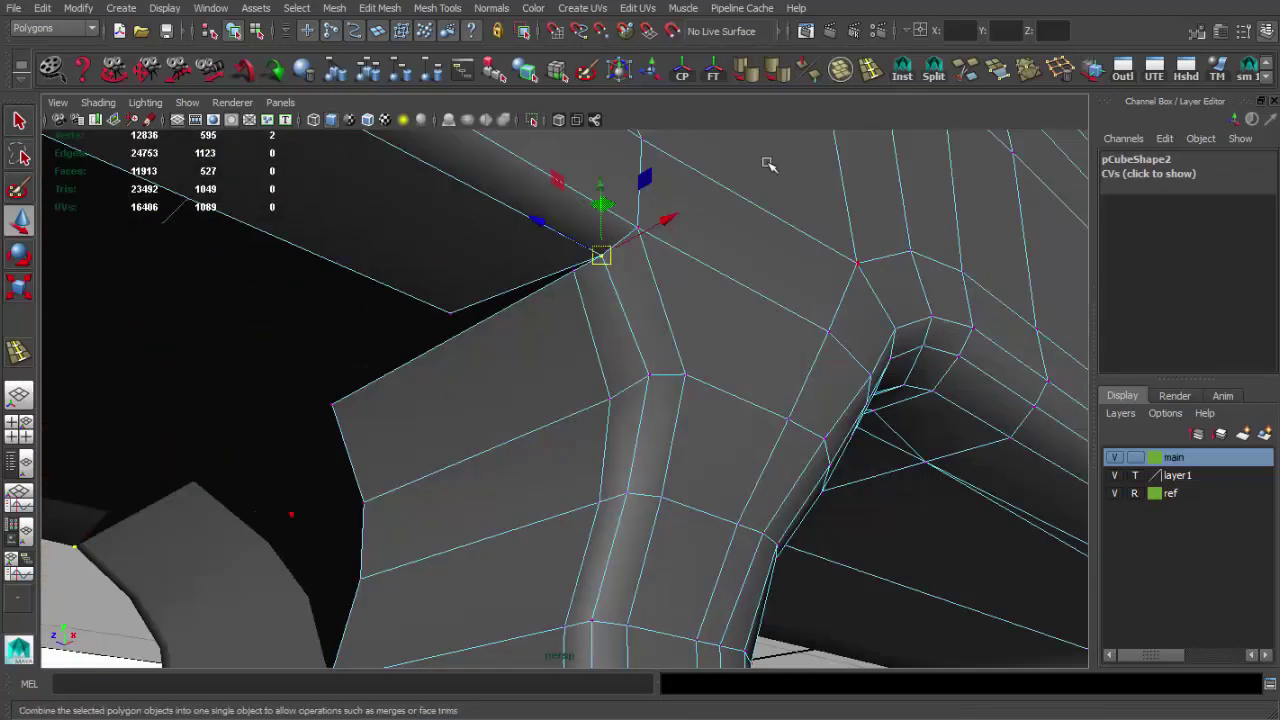
- Add an edge loop through the corner and merge the corner vertices to center
left_click(569, 274)
key("w")
mouse_move(569, 274)
left_mouse_down("alt")
mouse_move(603, 303)
mouse_move(408, 408)
mouse_move(465, 443)
left_mouse_up("alt")
key("q")
left_click(1030, 78)
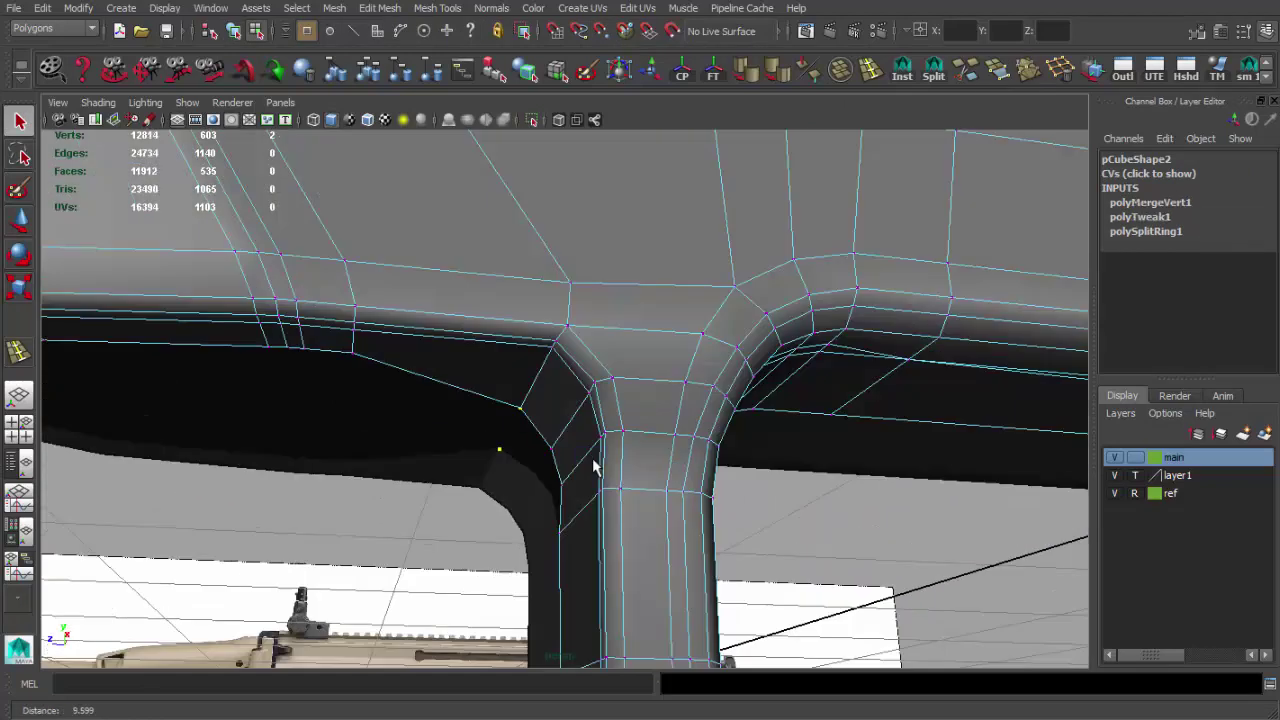
mouse_move(600, 300)
left_mouse_down("alt")
mouse_move(556, 354)
mouse_move(599, 302)
mouse_move(837, 170)
left_mouse_up("alt")
key("F8")
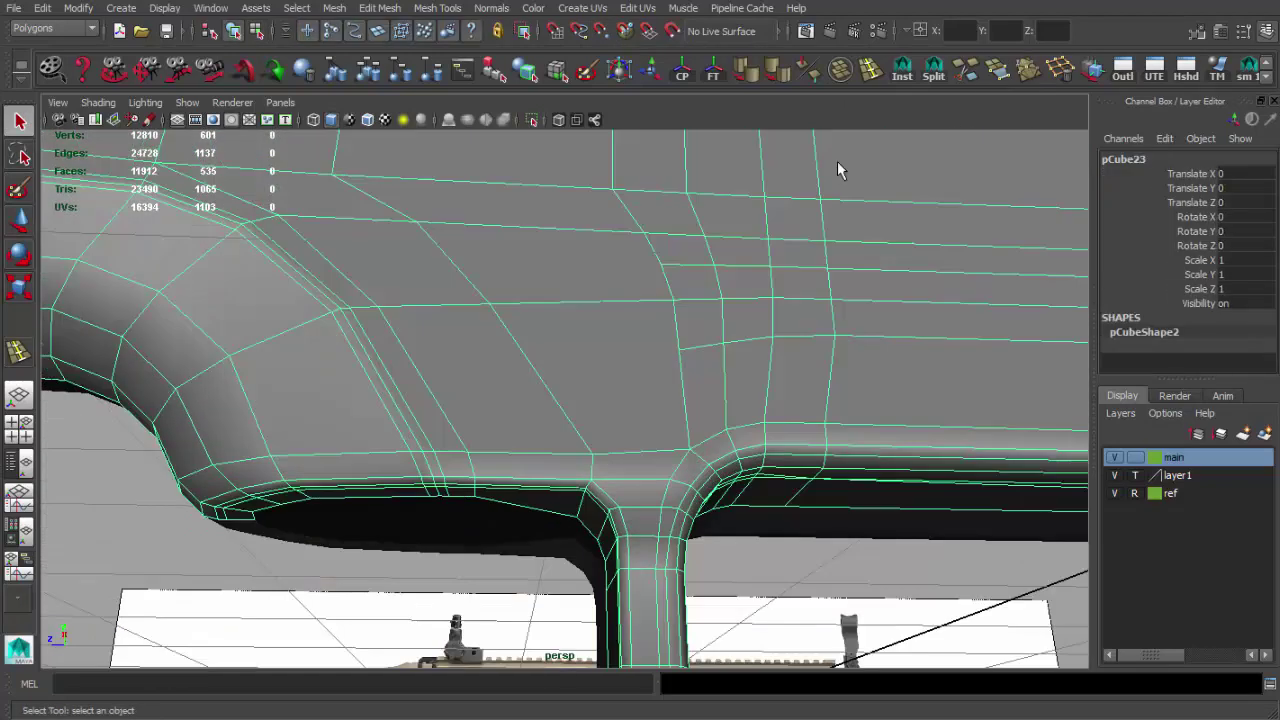
- Add an edge loop along the grip junction, preview it smoothed and textured, then undo back
left_click_drag(600, 482, 572, 486)
key("q")
key("6")
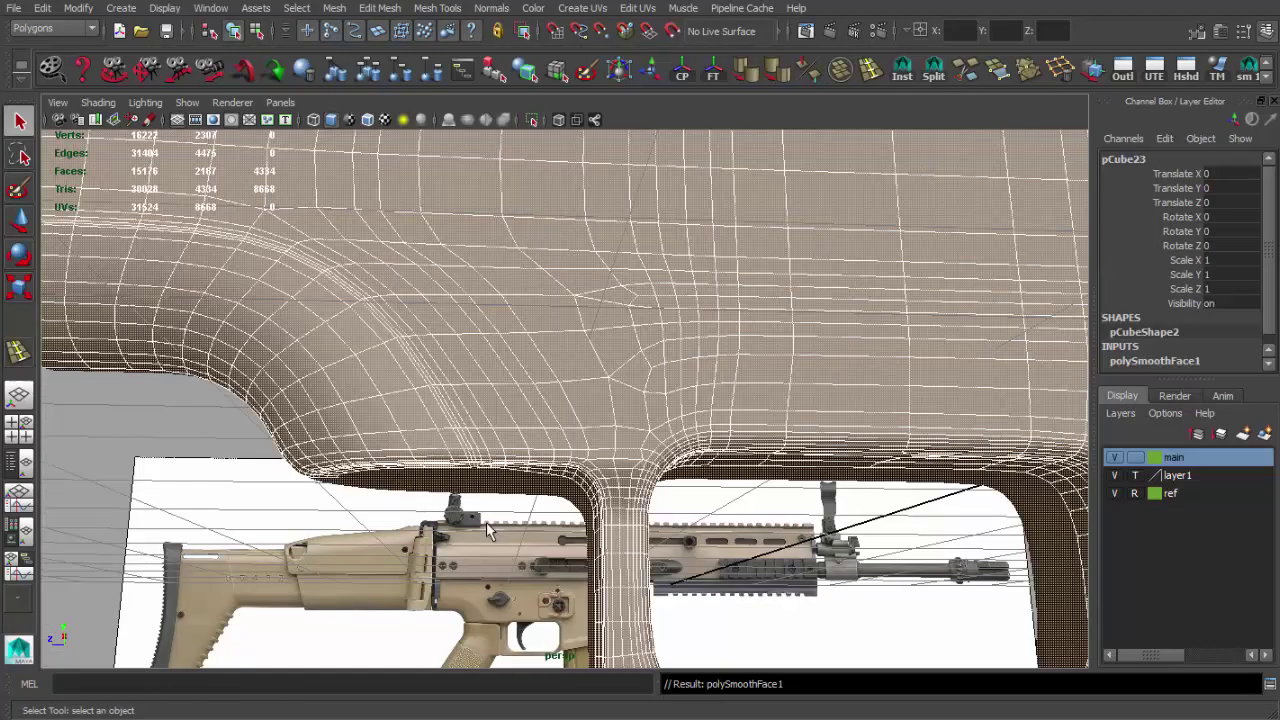
left_click(488, 530)
mouse_move(488, 530)
left_mouse_down("alt")
mouse_move(691, 480)
mouse_move(540, 374)
mouse_move(783, 376)
left_mouse_up("alt")
key("ctrl+z")
key("ctrl+z")
key("ctrl+z")
key("ctrl+z")
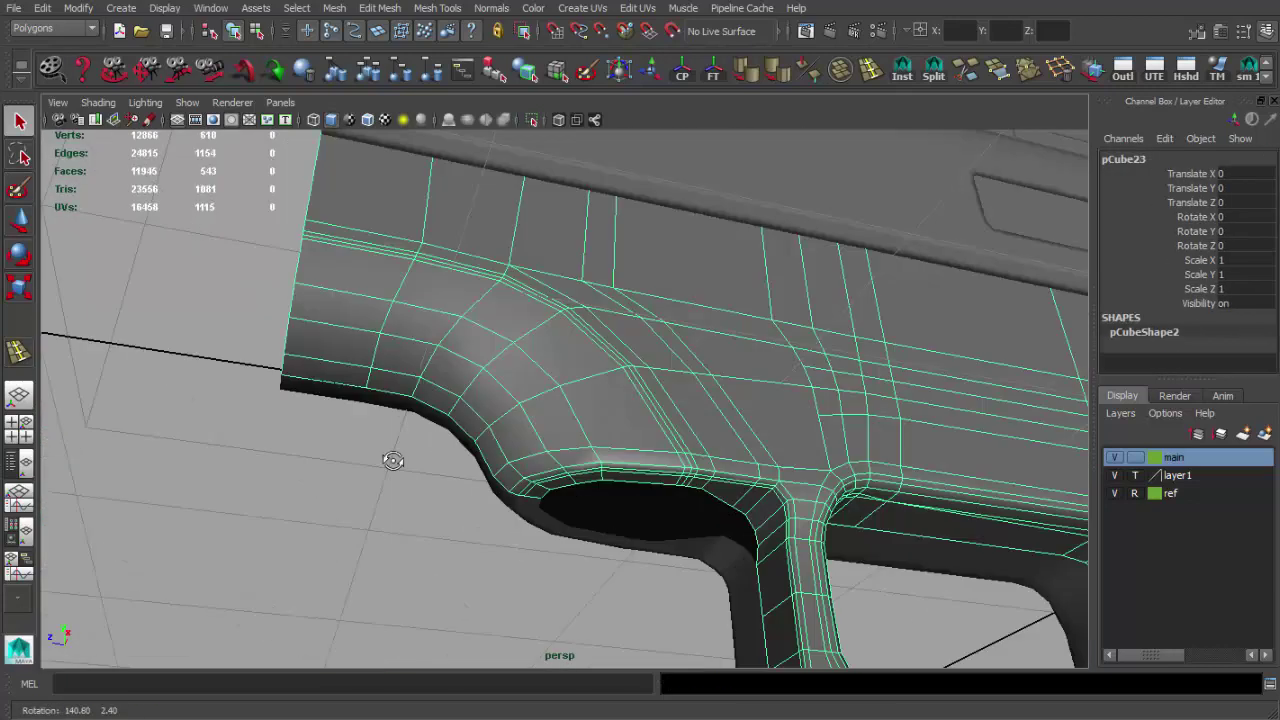
key("ctrl+z")
key("ctrl+z")
key("ctrl+z")
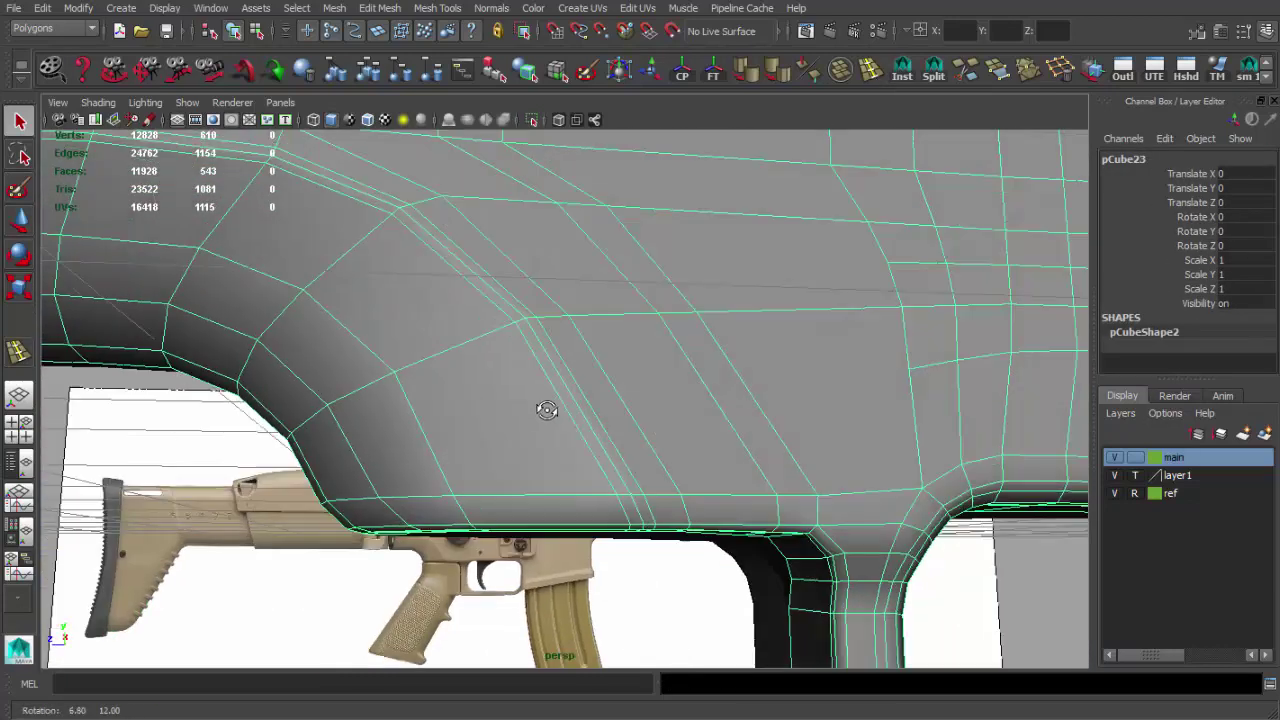
key("ctrl+z")
key("ctrl+z")
key("ctrl+z")
key("w")
key("ctrl+z")
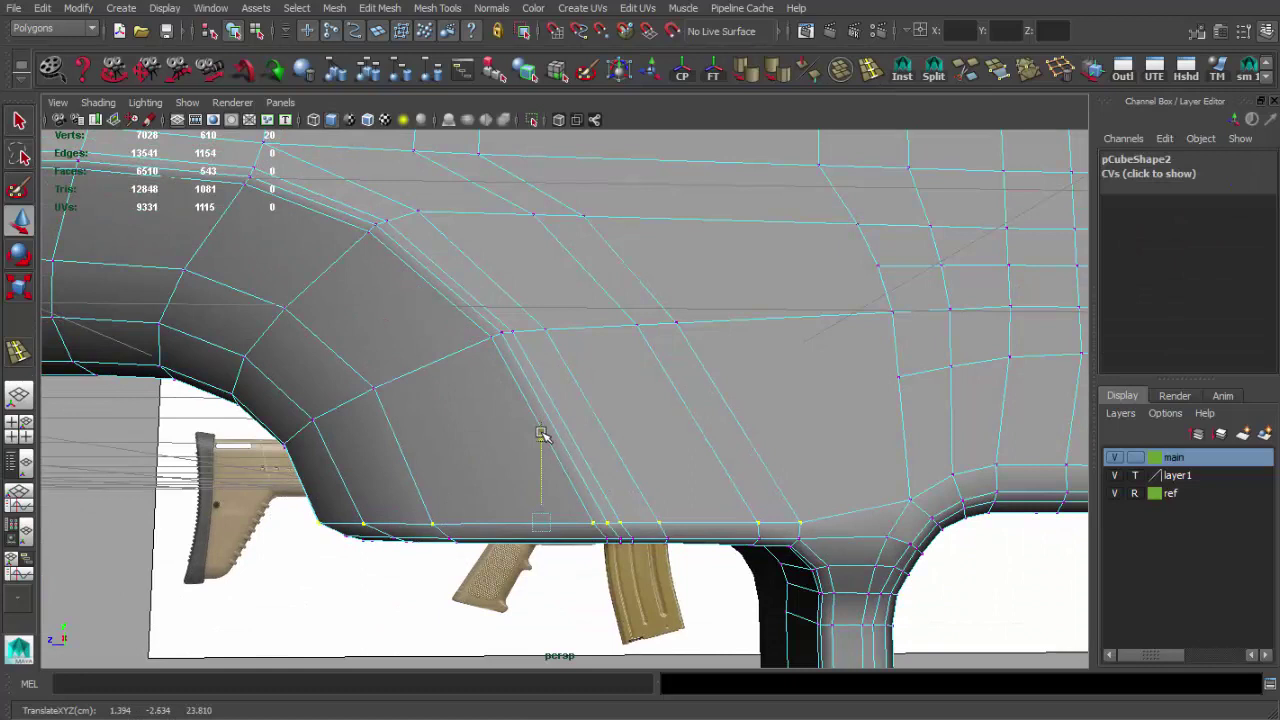
key("ctrl+z")
key("ctrl+z")
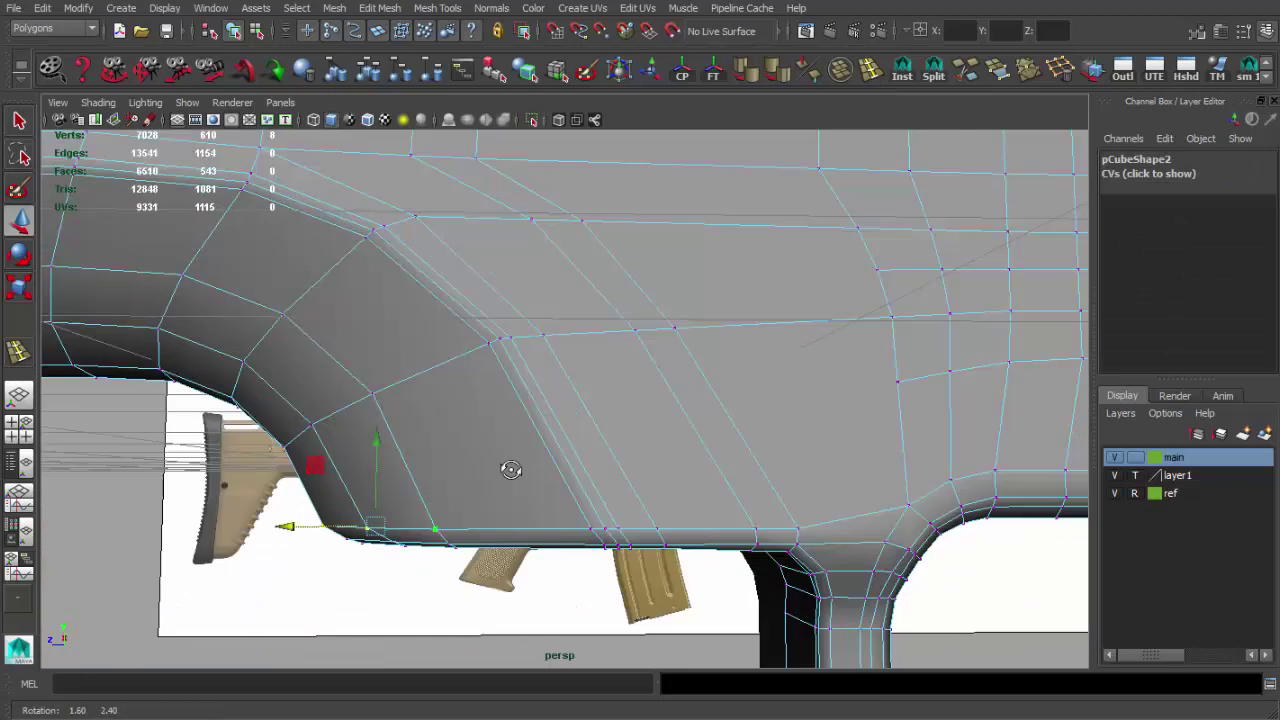
key("ctrl+z")
- Split a new edge across the receiver's side near the stock, then select a face to move
left_click(870, 68)
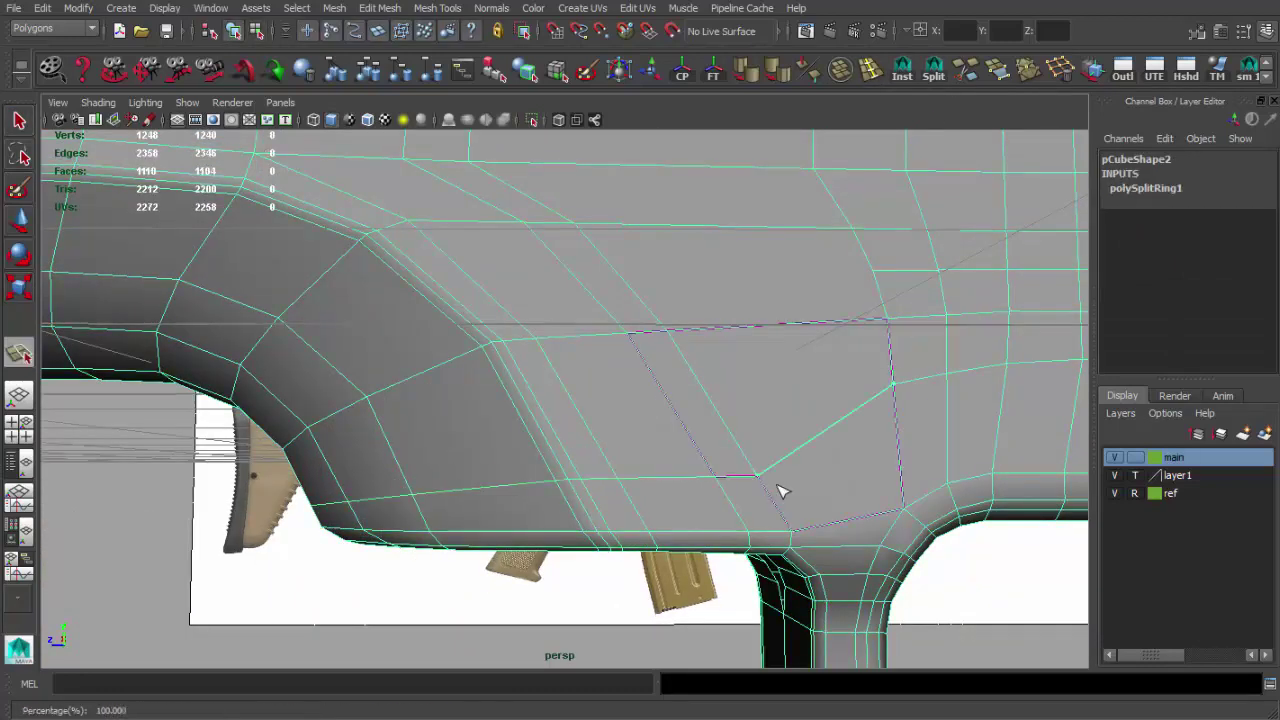
key("Return")
left_click(579, 460)
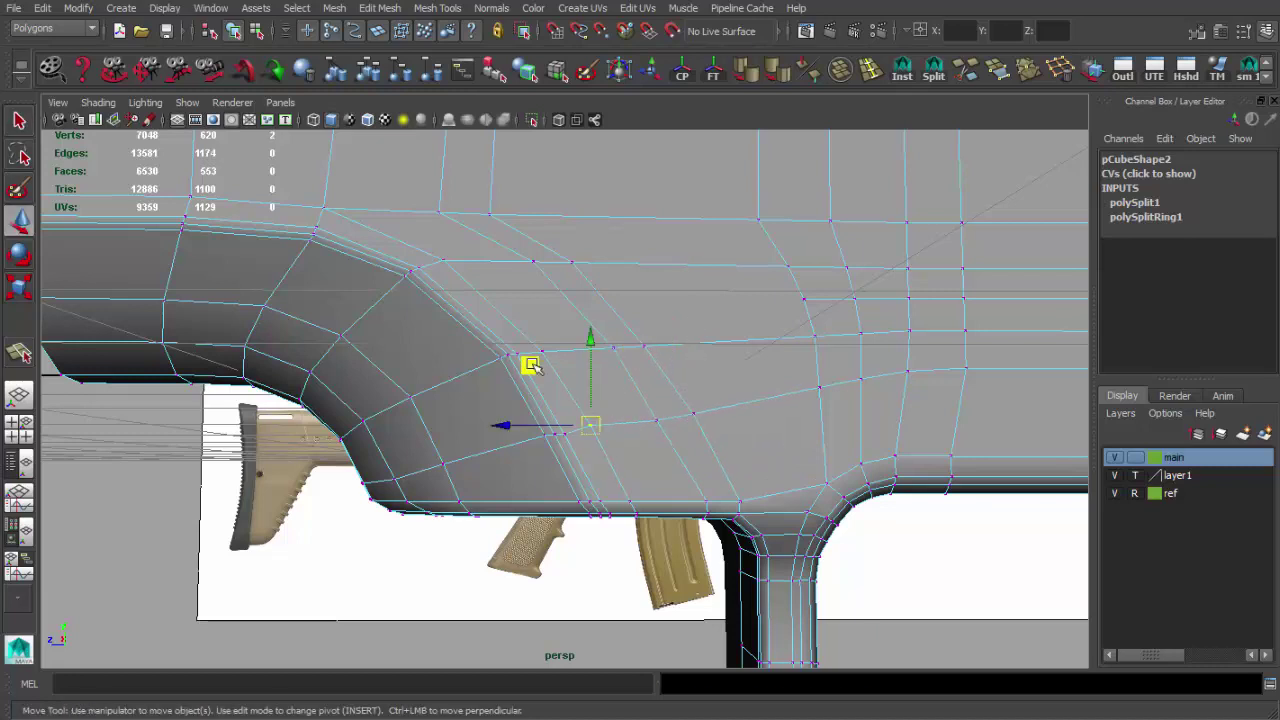
left_click_drag(531, 365, 694, 457, "alt")
key("F8")
key("q")
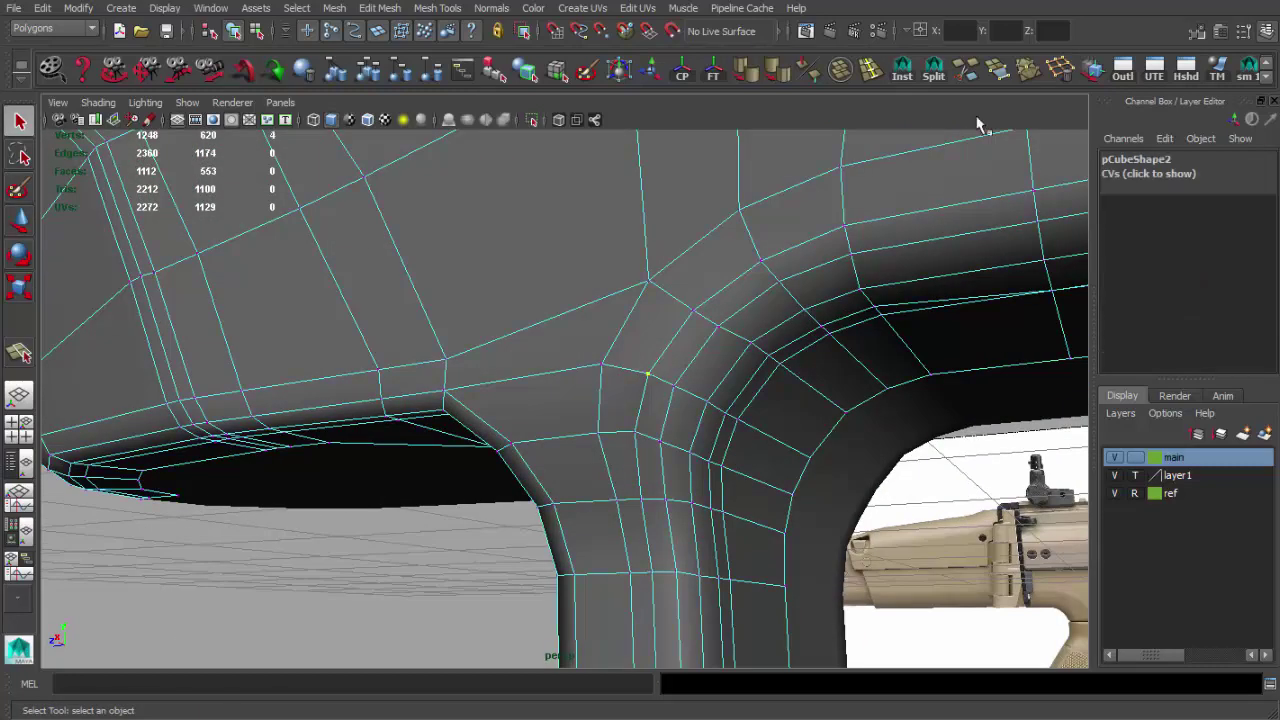
key("F8")
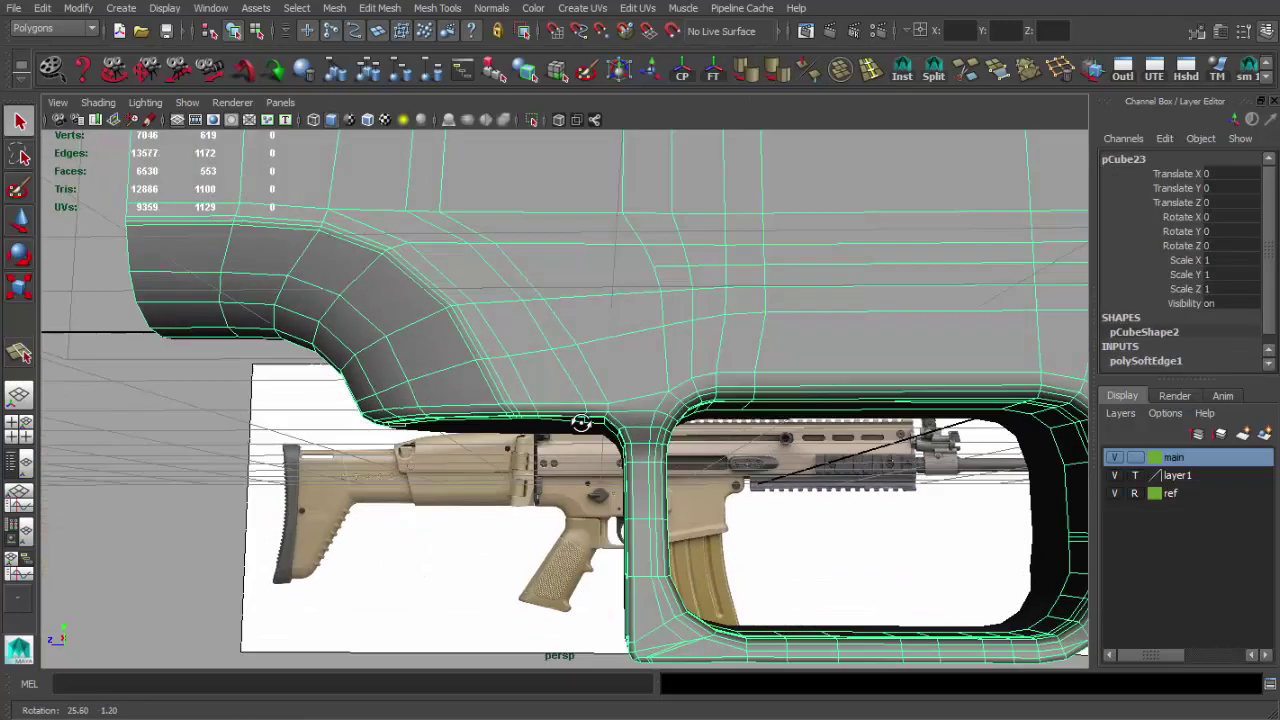
scroll(698, 492, "up", 2)
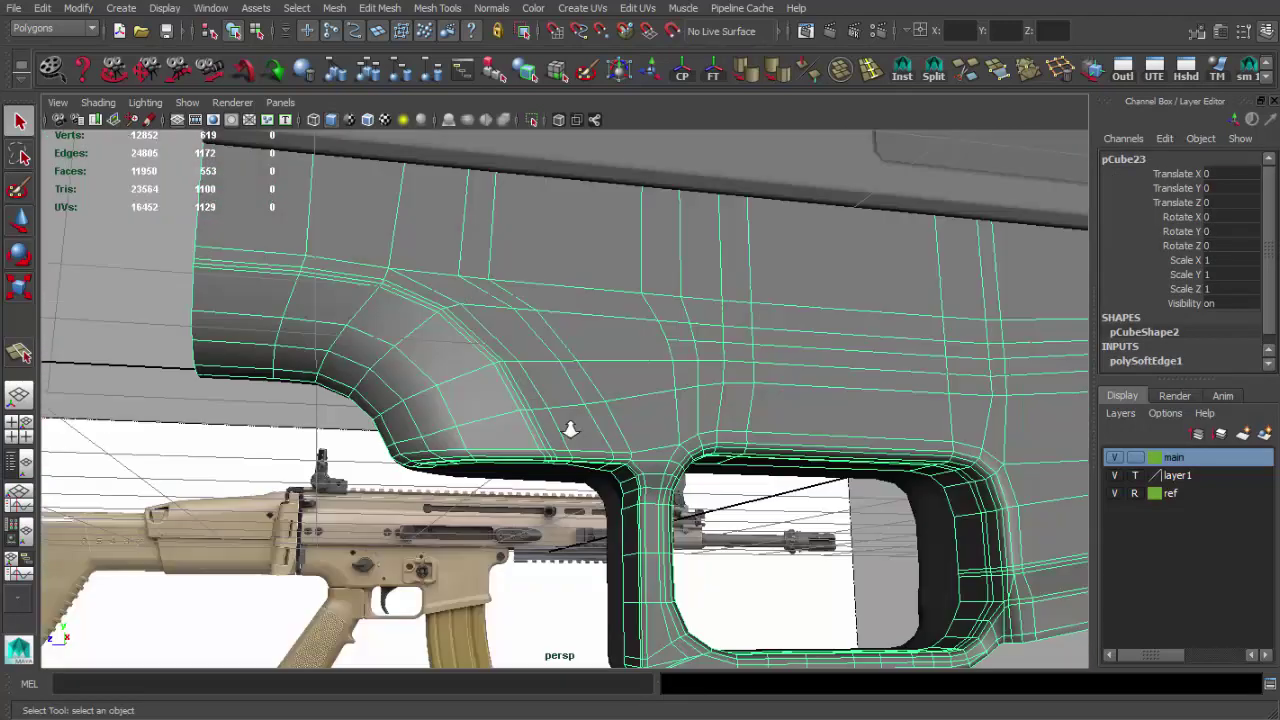
right_click_drag(523, 374, 523, 420)
left_click(337, 282)
key("w")
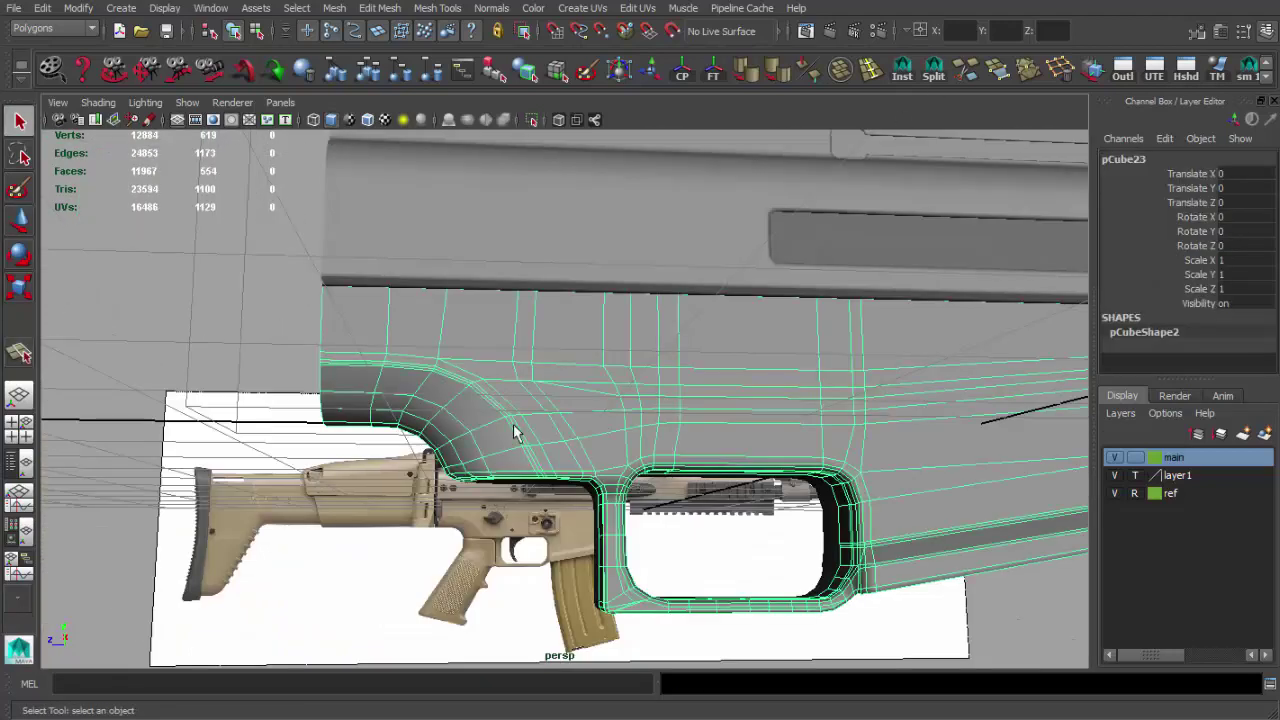
- Merge the vertices at the cutout corner and return to whole-object selection
mouse_move(561, 404)
left_mouse_down("alt")
mouse_move(679, 362)
mouse_move(603, 337)
mouse_move(623, 371)
mouse_move(551, 389)
mouse_move(643, 420)
left_mouse_up("alt")
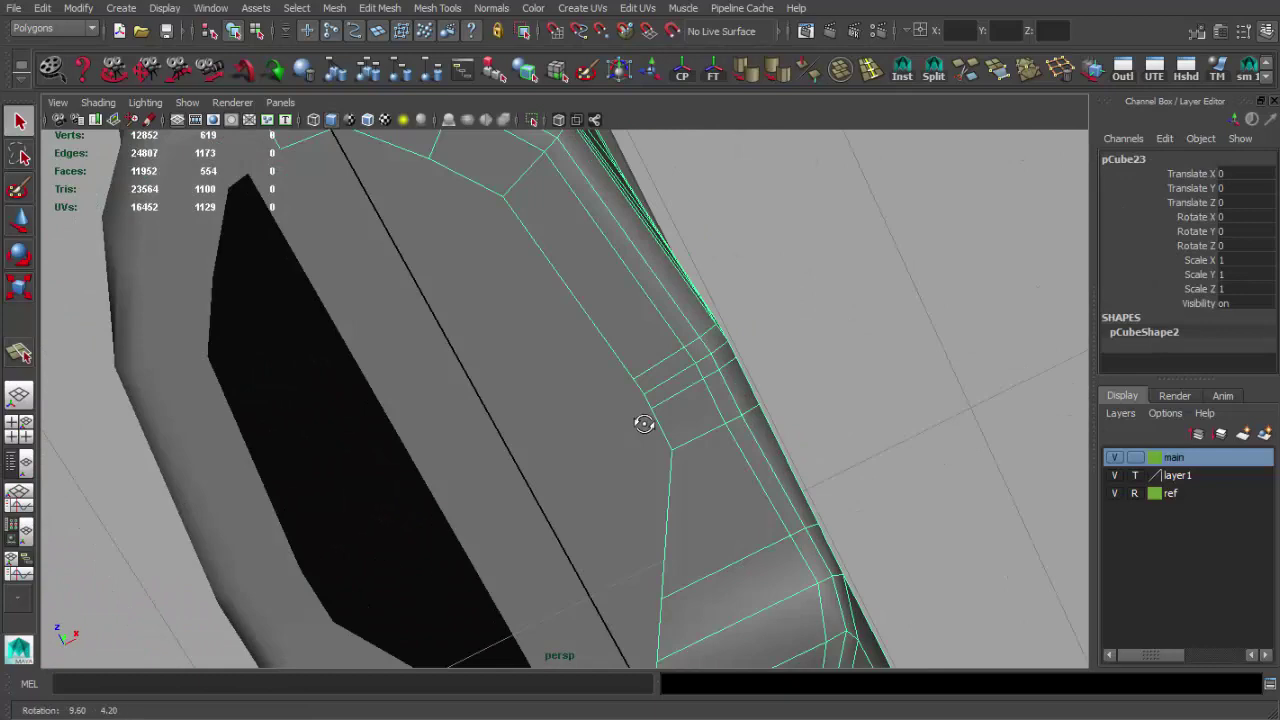
left_click_drag(880, 177, 669, 366, "alt")
key("g")
right_click_drag(669, 366, 743, 443, "alt")
left_click_drag(743, 443, 725, 507, "alt")
key("F8")
key("q")
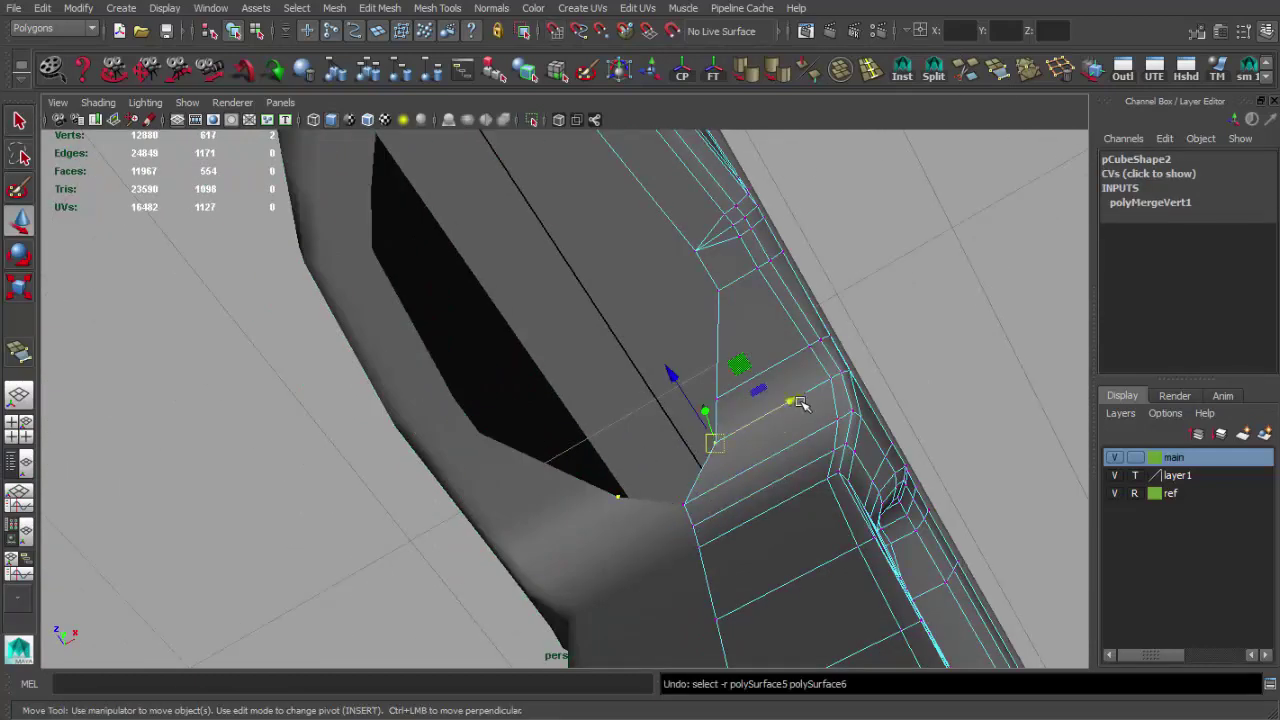
mouse_move(762, 407)
left_mouse_down("alt")
mouse_move(654, 349)
mouse_move(700, 345)
left_mouse_up("alt")
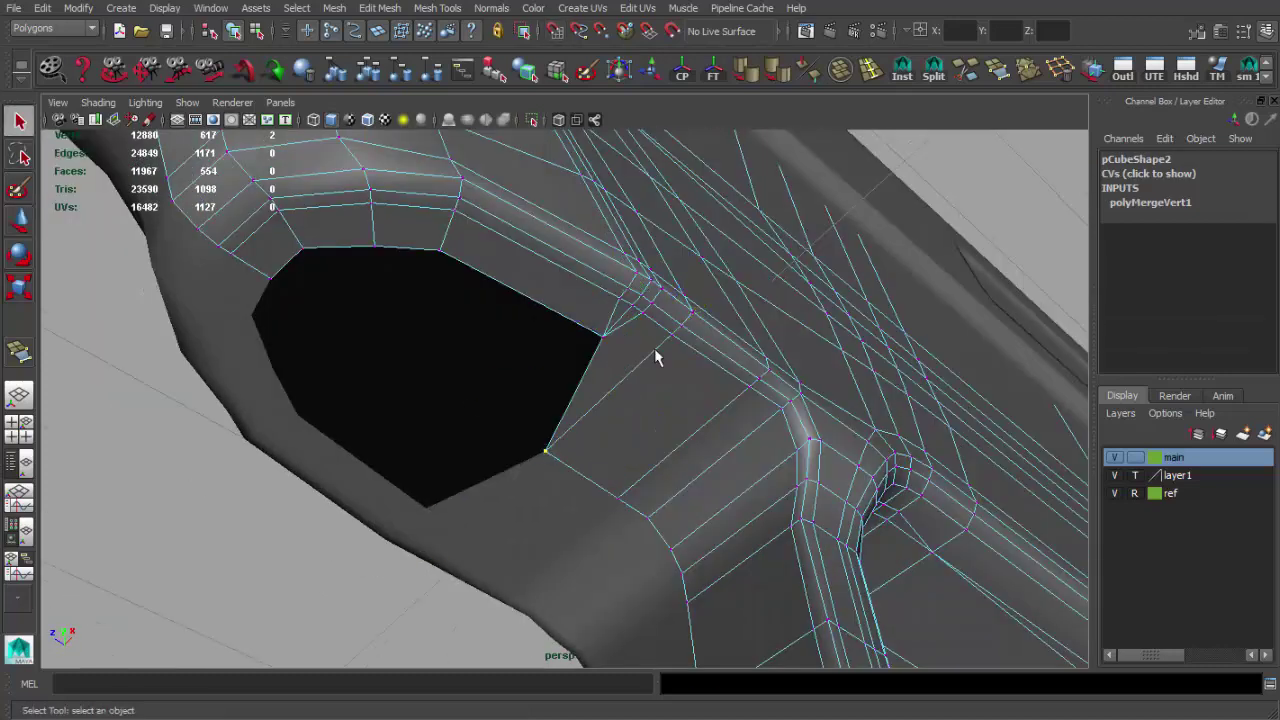
- Fill the open hole in the receiver with a new face using Append to Polygon
key("F8")
left_click(1000, 70)
left_click(586, 347)
key("Return")
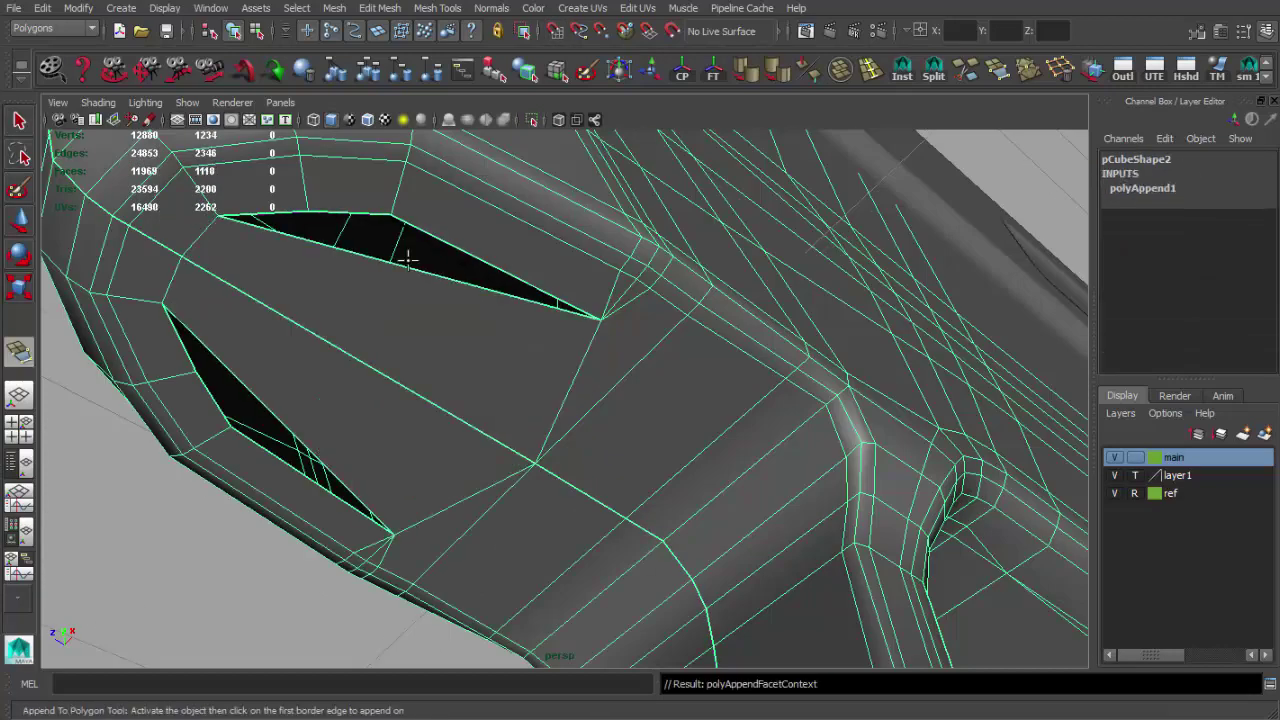
key("q")
- Split another edge across the receiver side and slide lower-edge vertices into line
mouse_move(357, 213)
left_mouse_down("alt")
mouse_move(508, 337)
mouse_move(808, 122)
left_mouse_up("alt")
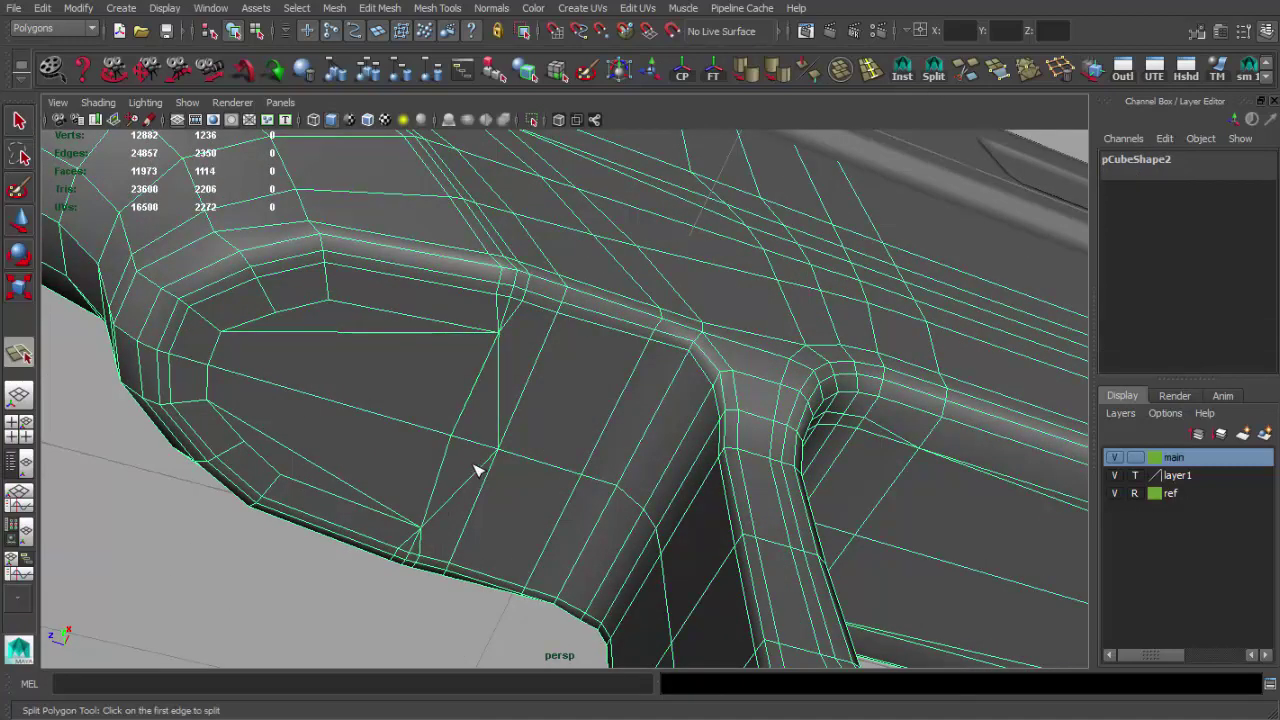
key("q")
mouse_move(476, 470)
left_mouse_down("alt")
mouse_move(449, 466)
mouse_move(577, 409)
mouse_move(594, 423)
mouse_move(596, 472)
mouse_move(731, 474)
mouse_move(580, 477)
mouse_move(516, 447)
left_mouse_up("alt")
key("y")
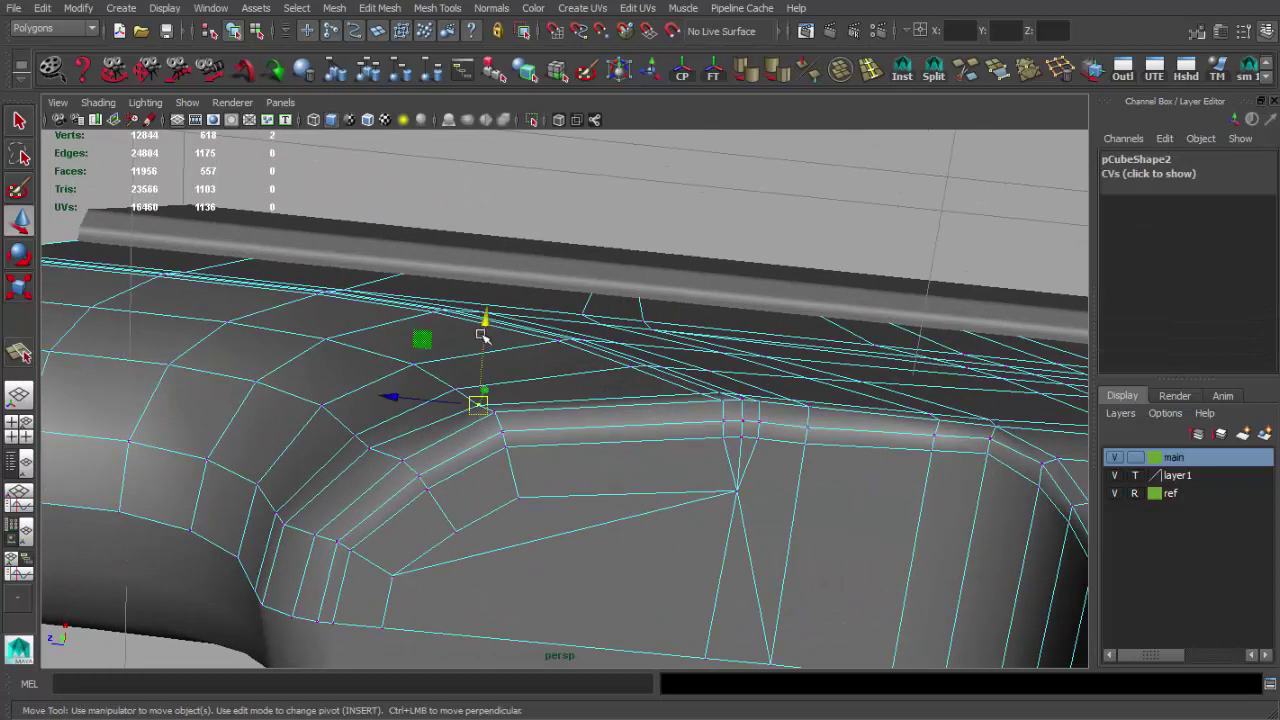
mouse_move(494, 339)
left_mouse_down("alt")
mouse_move(771, 466)
mouse_move(523, 449)
left_mouse_up("alt")
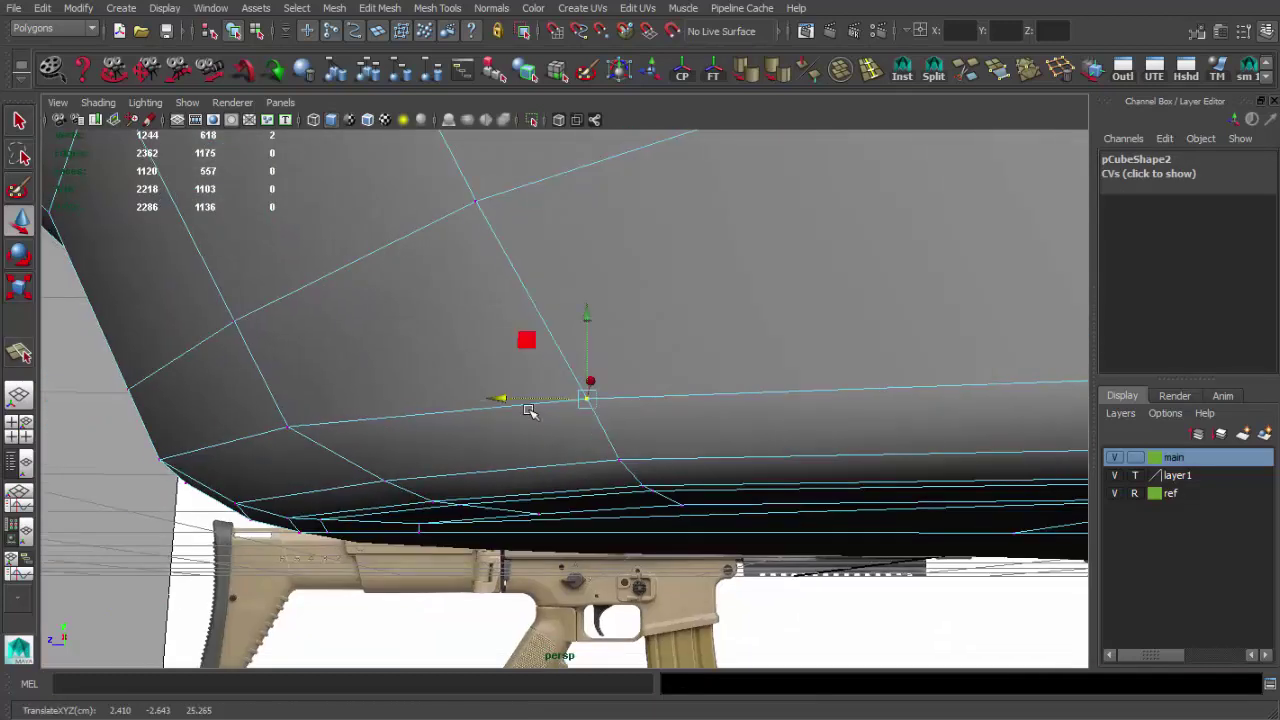
mouse_move(503, 397)
left_mouse_down("alt")
mouse_move(492, 396)
mouse_move(534, 318)
left_mouse_up("alt")
key("q")
key("q")
mouse_move(487, 273)
left_mouse_down("alt")
mouse_move(757, 271)
mouse_move(535, 355)
left_mouse_up("alt")
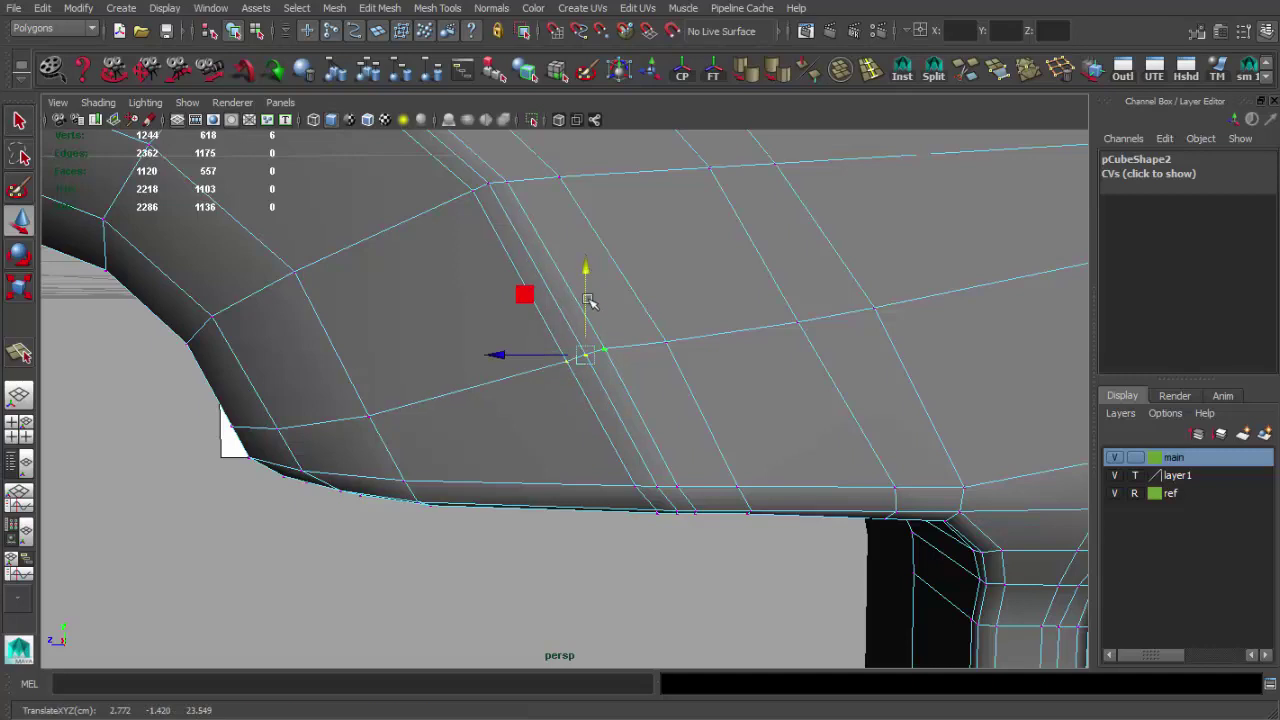
scroll(663, 372, "down", 3)
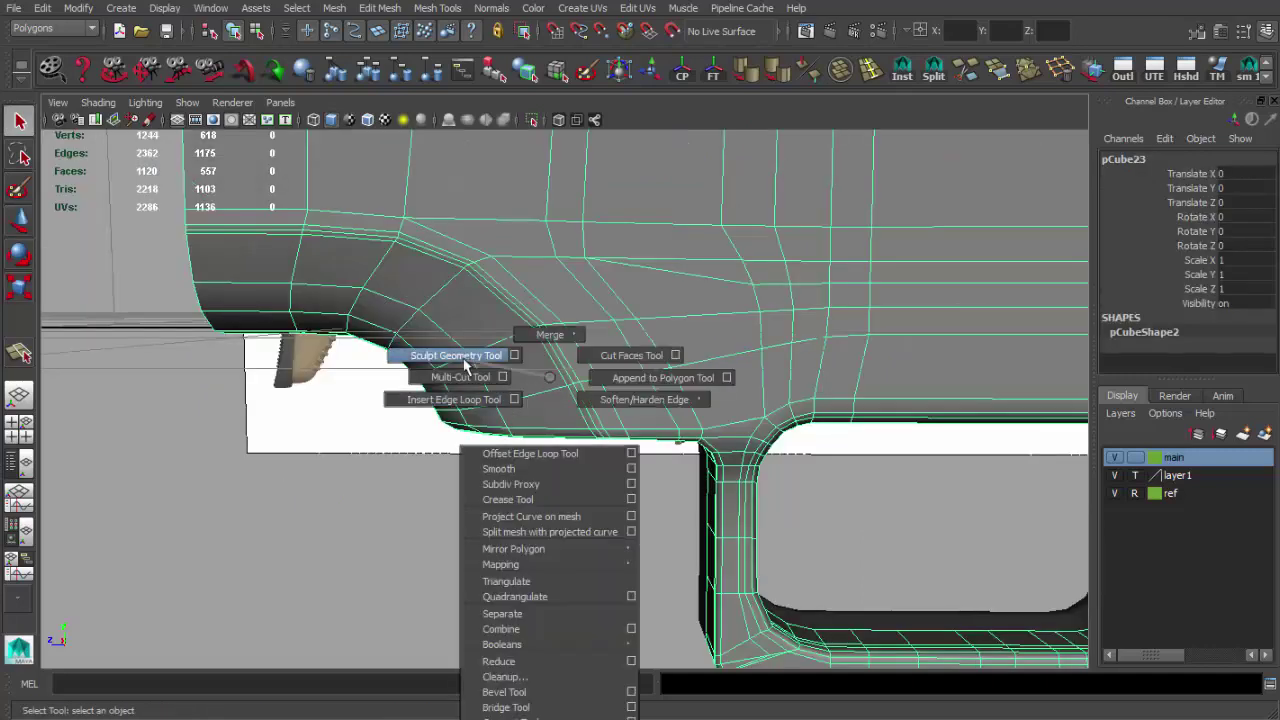
- Test-smooth the receiver, inspect the stock from below, then undo the smoothing
right_click_drag(551, 380, 486, 466, "shift")
left_click_drag(471, 501, 568, 419, "alt")
scroll(568, 419, "up", 3)
middle_click_drag(568, 419, 720, 509, "alt")
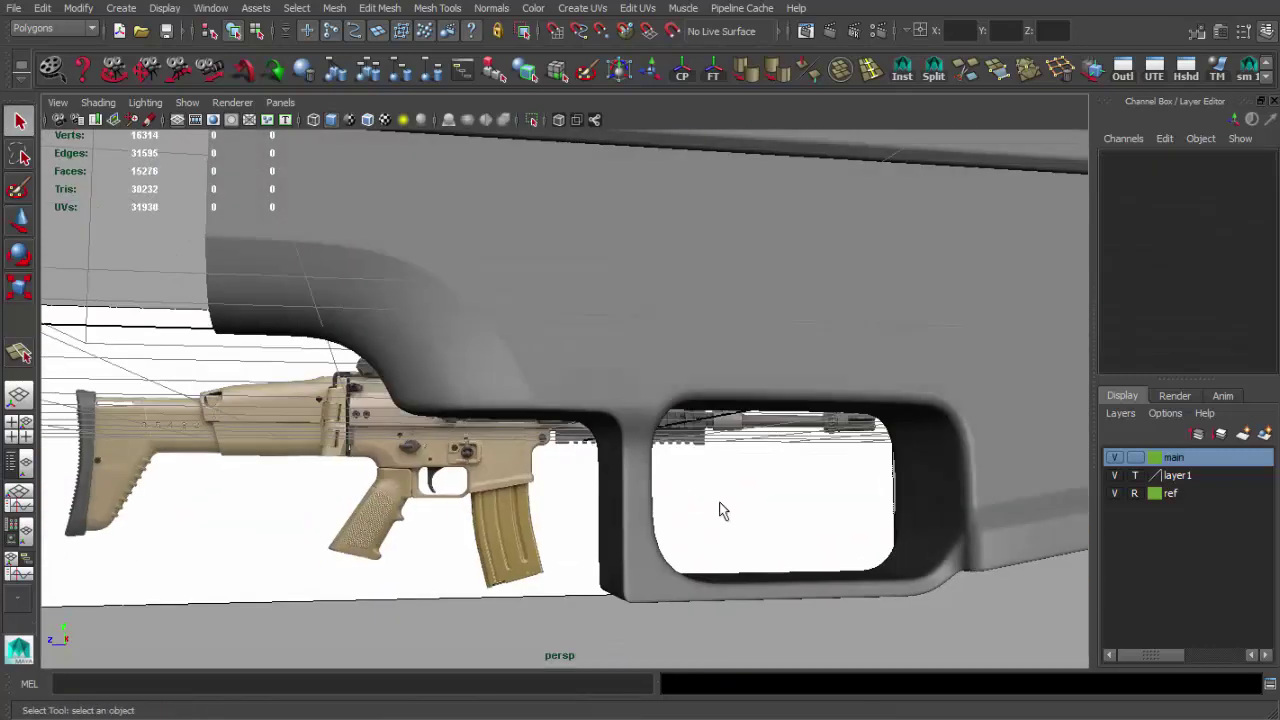
left_click_drag(720, 509, 509, 349, "alt")
scroll(614, 438, "up", 3)
scroll(614, 438, "down", 3)
mouse_move(477, 389)
left_mouse_down("alt")
mouse_move(414, 443)
mouse_move(333, 120)
left_mouse_up("alt")
scroll(383, 400, "up", 5)
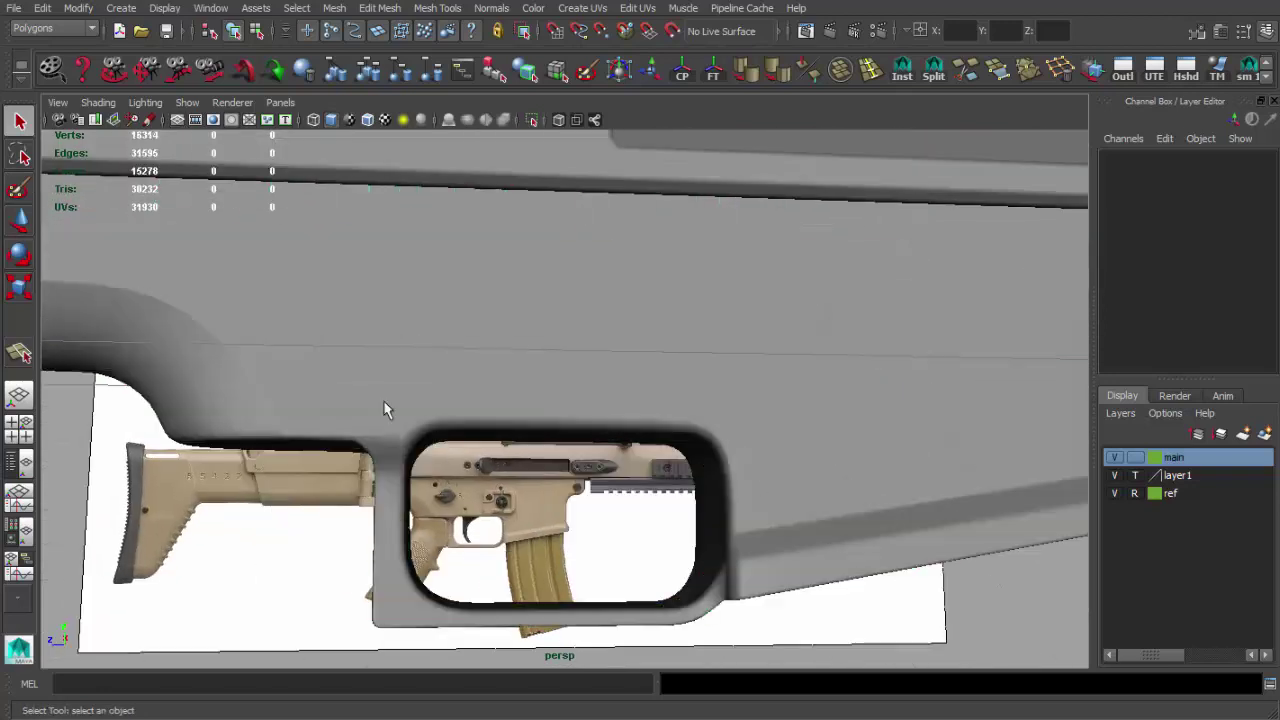
left_click(383, 400)
key("ctrl+z")
- Scale and move the grip-corner vertices to tighten the stock-to-grip curve
scroll(683, 468, "up", 3)
mouse_move(683, 464)
left_mouse_down("alt")
mouse_move(609, 477)
mouse_move(526, 420)
mouse_move(471, 409)
mouse_move(527, 416)
mouse_move(566, 490)
left_mouse_up("alt")
scroll(609, 477, "up", 2)
key("F8")
key("r")
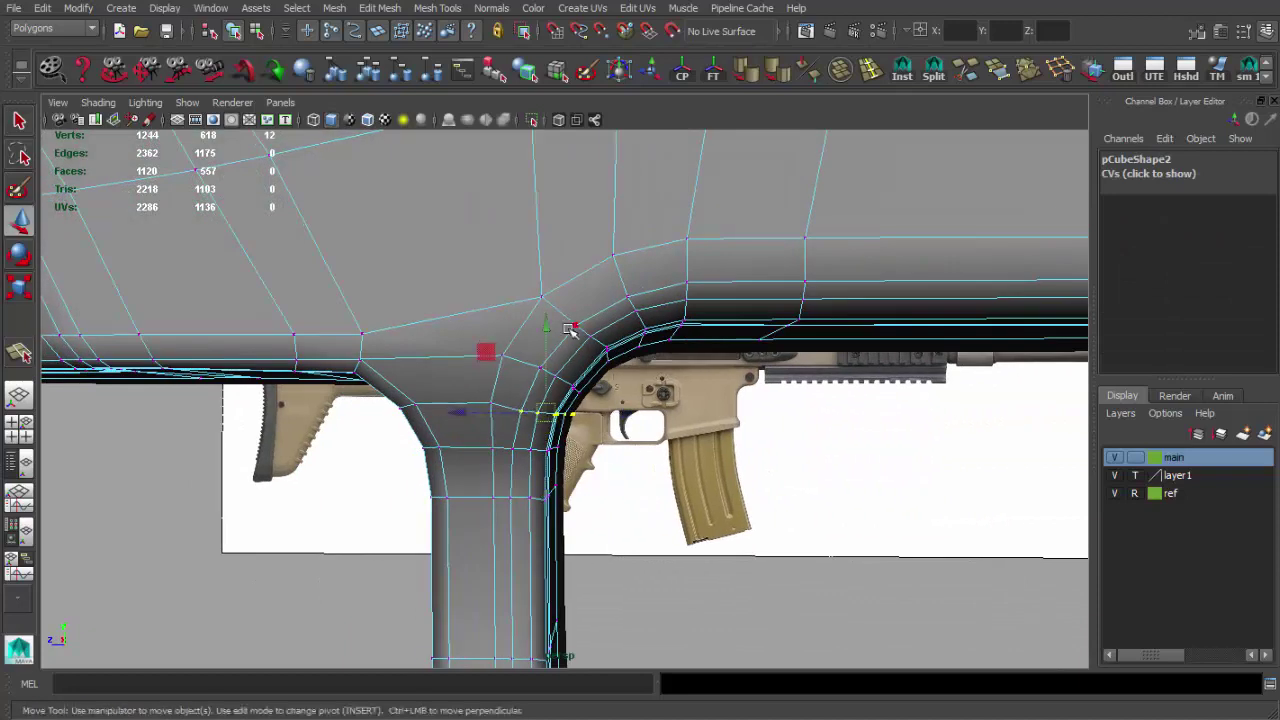
left_click_drag(478, 405, 580, 423, "alt")
key("r")
mouse_move(580, 423)
left_mouse_down()
mouse_move(578, 462)
mouse_move(571, 400)
mouse_move(580, 495)
left_mouse_up()
left_click(574, 429, "shift")
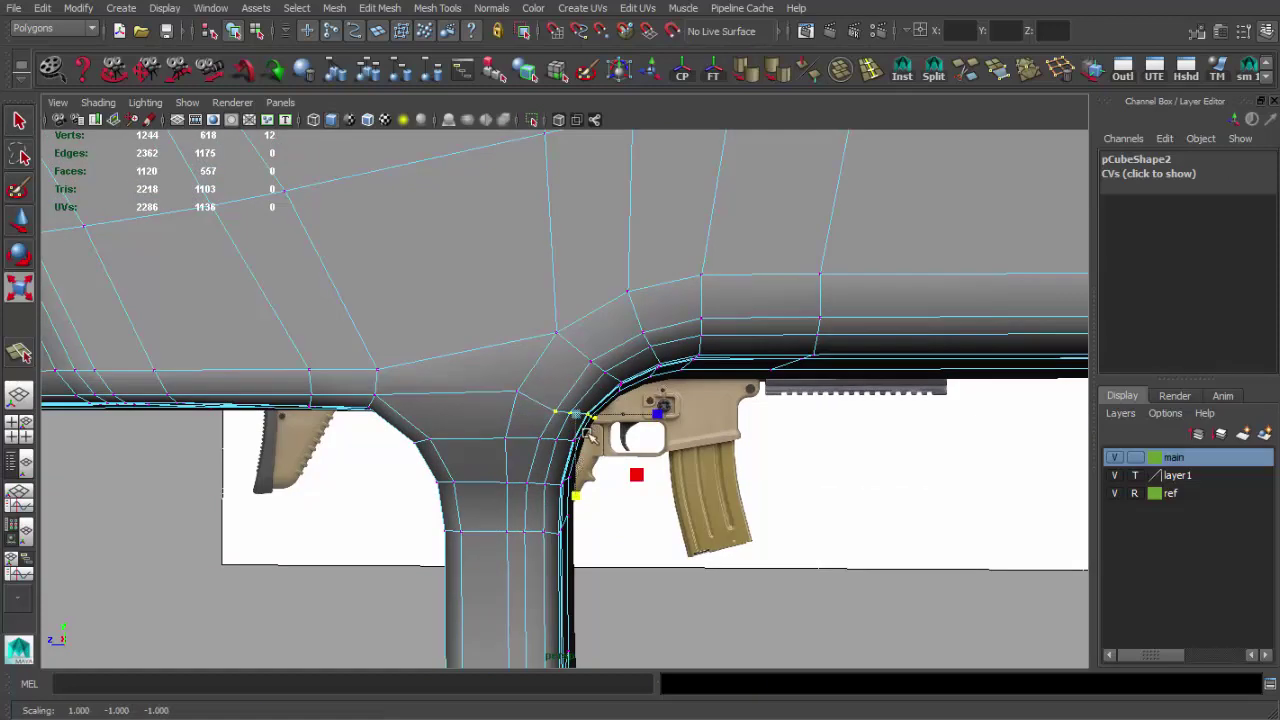
key("w")
left_click_drag(590, 433, 585, 333, "alt")
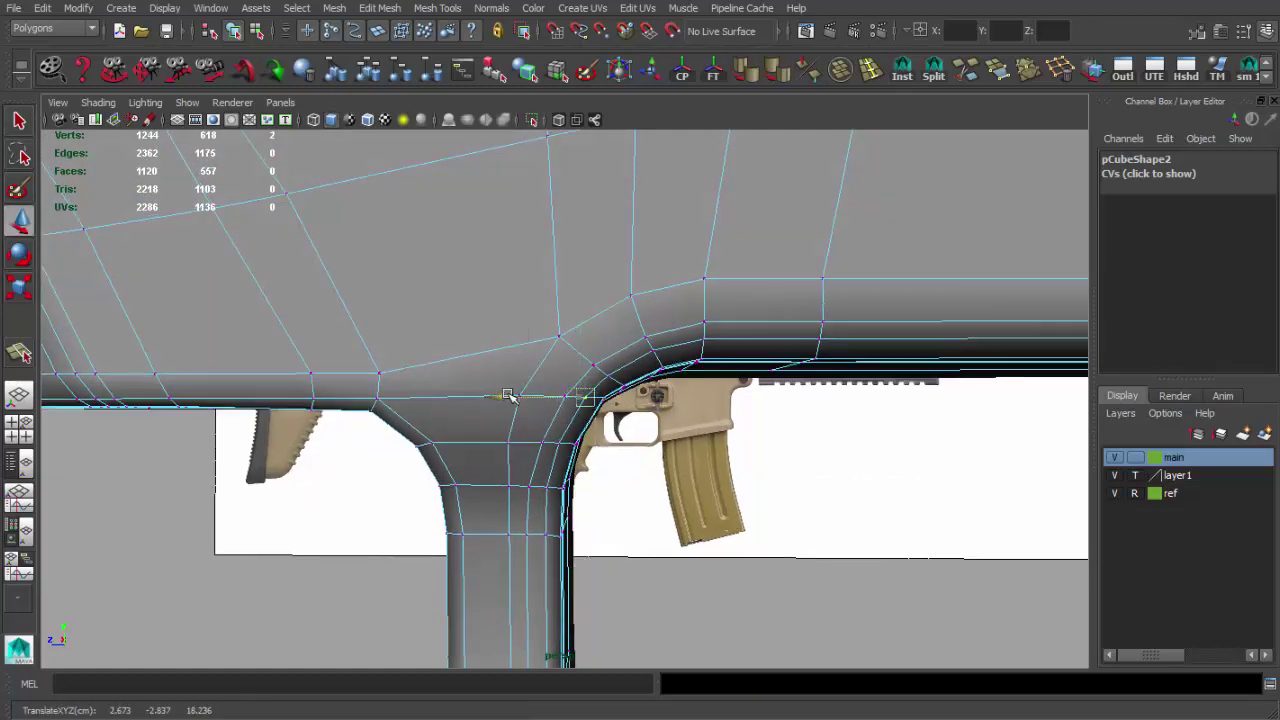
key("q")
- Split an extra edge loop along the grip's inner corner
mouse_move(508, 396)
left_mouse_down("alt")
mouse_move(617, 380)
mouse_move(614, 451)
left_mouse_up("alt")
key("q")
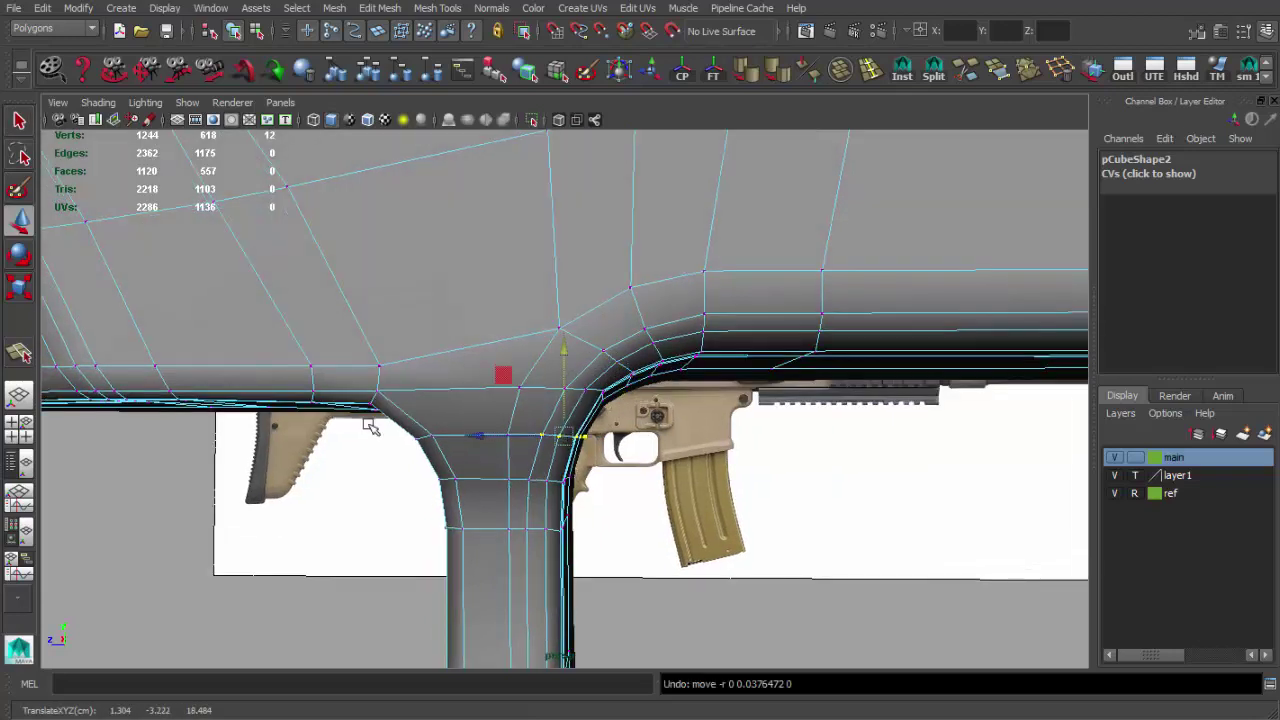
key("q")
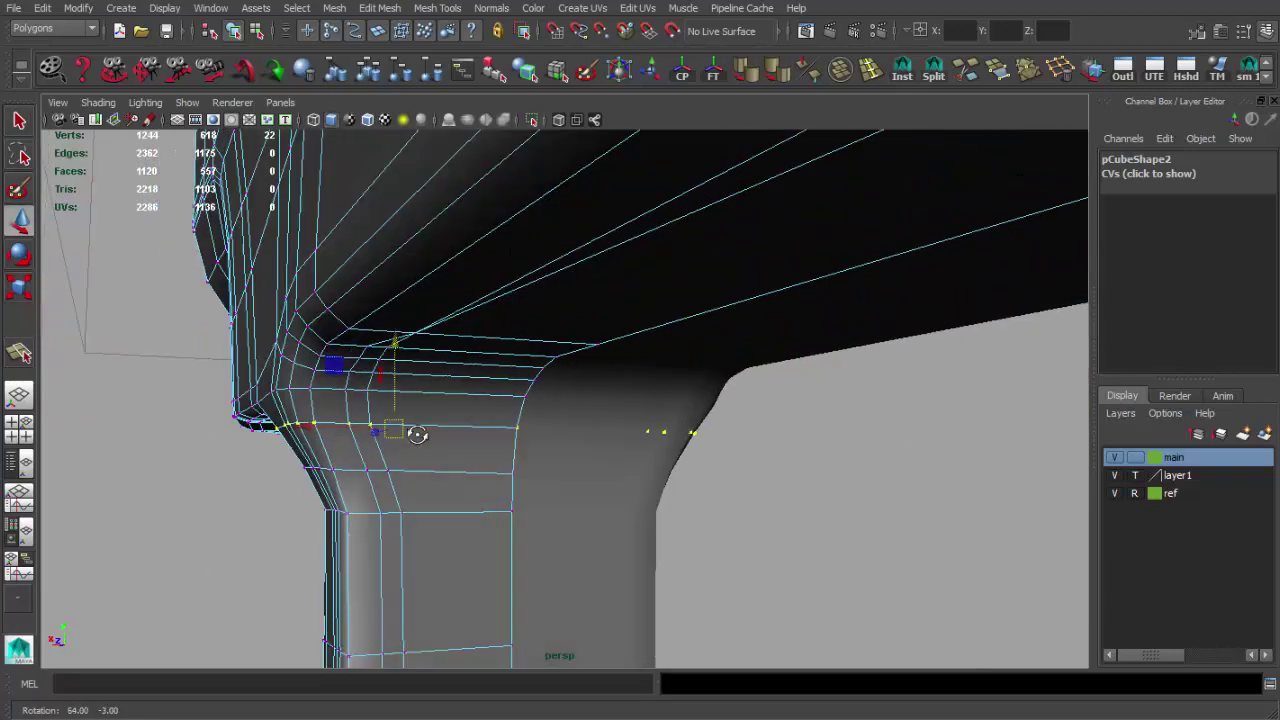
mouse_move(516, 438)
left_mouse_down("alt")
mouse_move(590, 380)
mouse_move(643, 380)
mouse_move(631, 479)
left_mouse_up("alt")
key("q")
left_click_drag(583, 443, 530, 385, "alt")
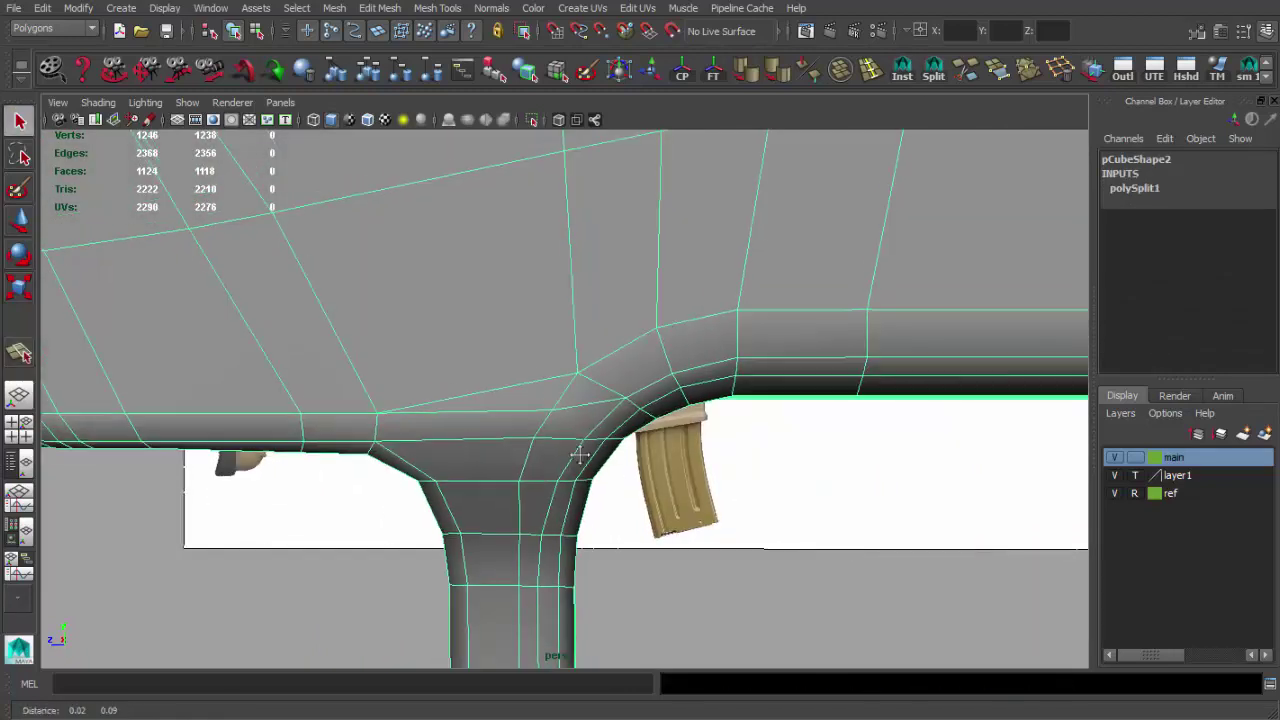
double_click(517, 375)
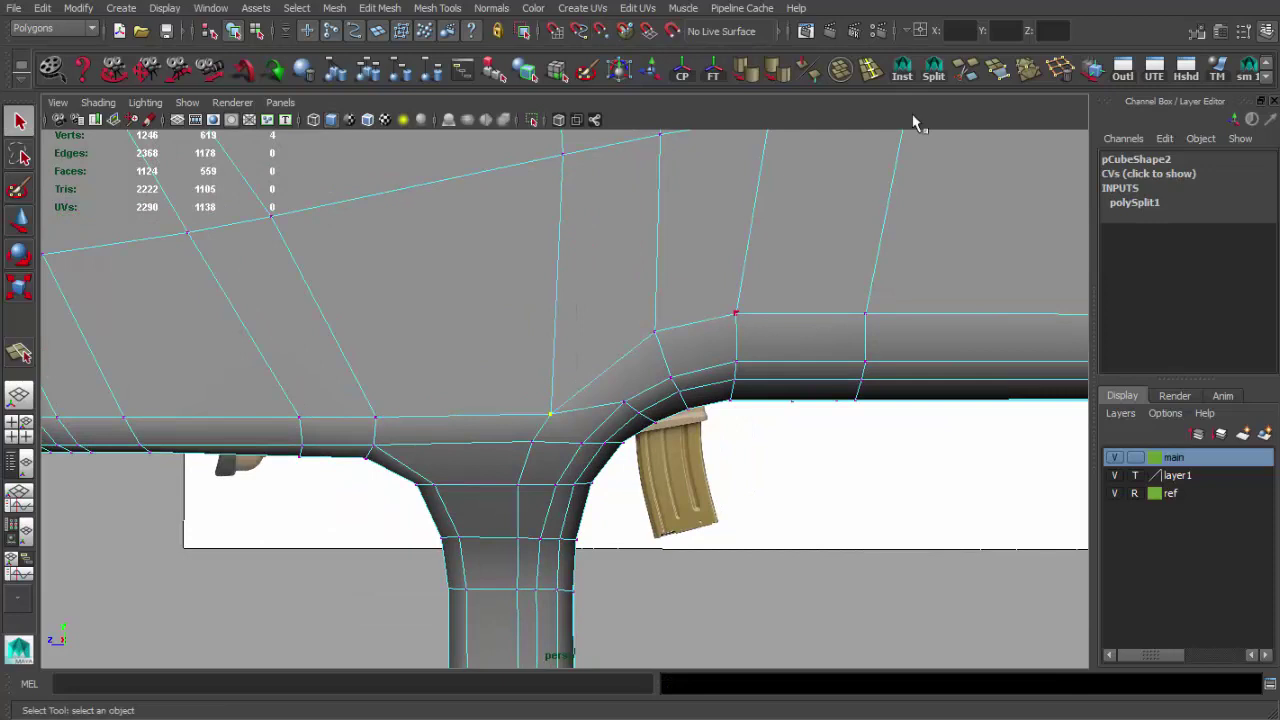
key("F8")
left_click_drag(634, 371, 586, 543, "alt")
key("q")
mouse_move(657, 493)
left_mouse_down("alt")
mouse_move(627, 530)
mouse_move(609, 470)
mouse_move(513, 424)
mouse_move(612, 481)
mouse_move(538, 432)
mouse_move(549, 416)
left_mouse_up("alt")
- Smooth the receiver mesh from the polygon marking menu and inspect the result
left_click(641, 476)
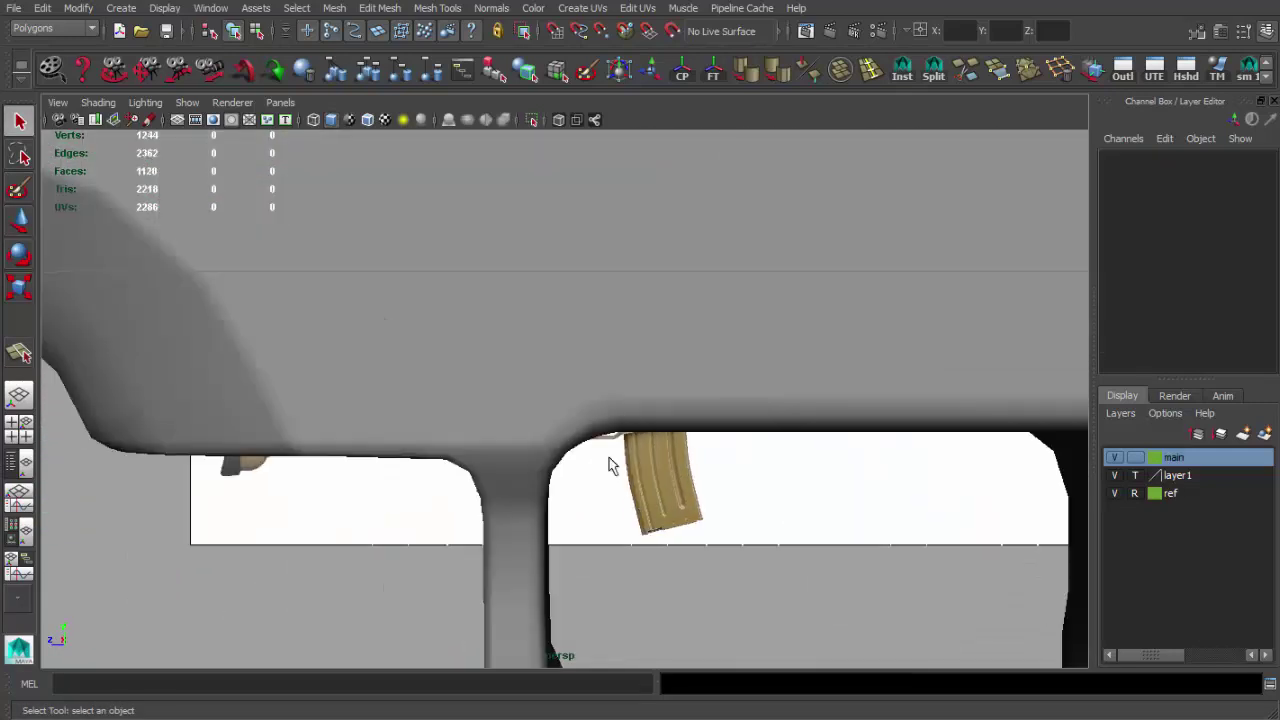
right_click(549, 416, "shift")
left_click(498, 507)
mouse_move(400, 557)
left_mouse_down("alt")
mouse_move(618, 481)
mouse_move(826, 463)
mouse_move(665, 435)
mouse_move(399, 459)
mouse_move(560, 430)
left_mouse_up("alt")
left_click(665, 435)
scroll(528, 397, "up", 3)
- Select the vertices along the lower stock edge and bring up the polygon marking menu
key("F9")
left_click_drag(480, 410, 583, 455)
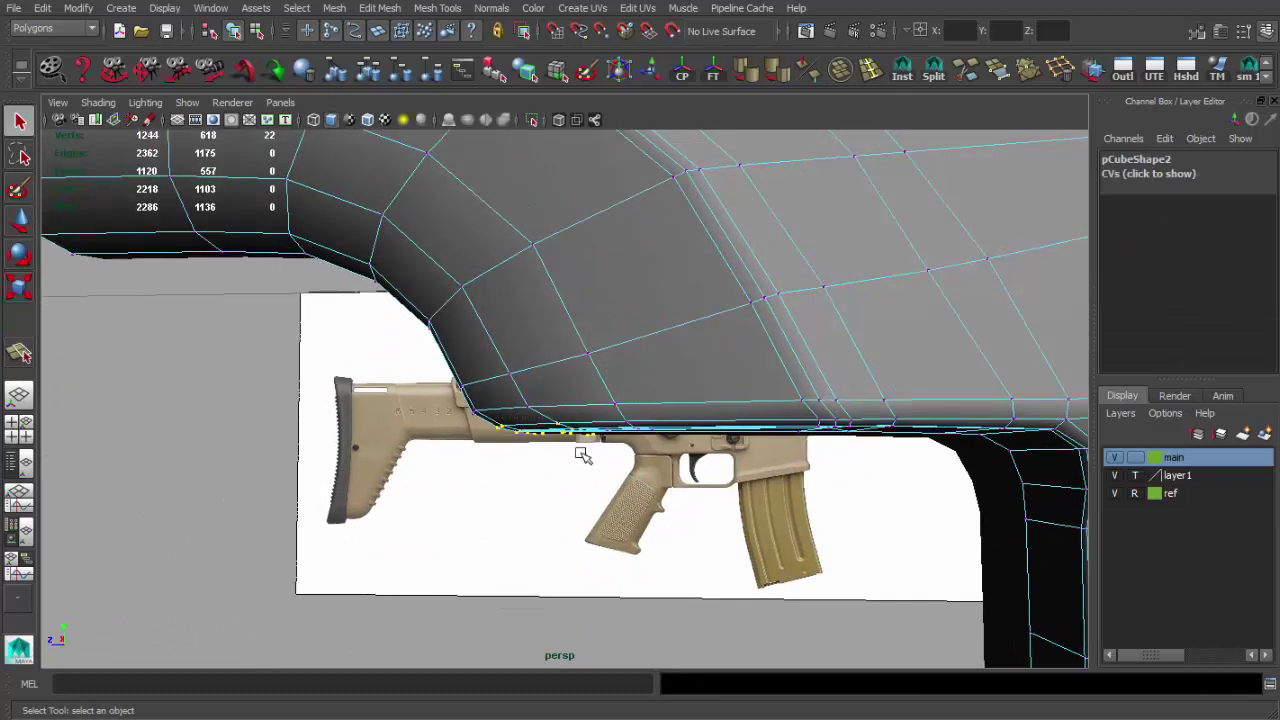
mouse_move(448, 430)
left_mouse_down("alt")
mouse_move(609, 406)
mouse_move(506, 429)
mouse_move(392, 390)
mouse_move(500, 430)
mouse_move(523, 420)
mouse_move(397, 369)
mouse_move(557, 444)
mouse_move(449, 431)
mouse_move(594, 374)
left_mouse_up("alt")
scroll(562, 416, "up", 2)
key("F8")
key("q")
right_click(562, 416, "shift")
scroll(540, 400, "down", 5)
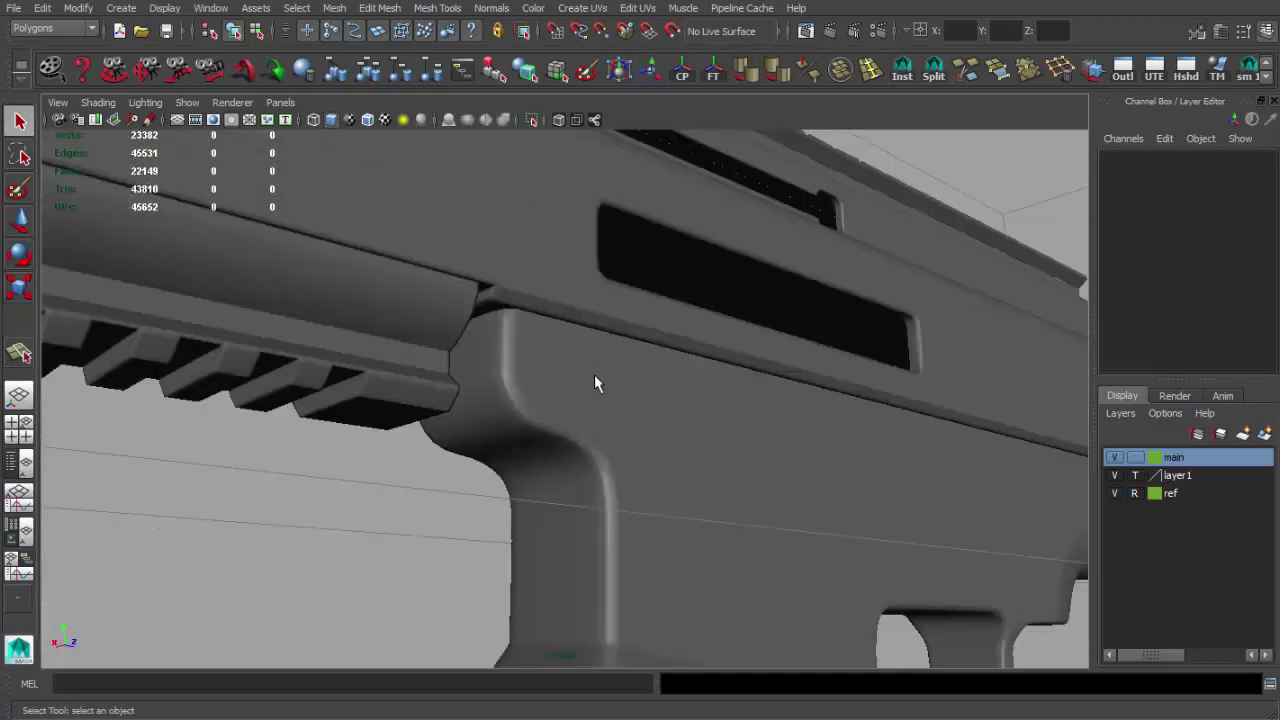
- Undo the smoothing and isolate the receiver mesh
key("z")
left_click(540, 401)
scroll(540, 401, "down", 5)
left_click(532, 119)
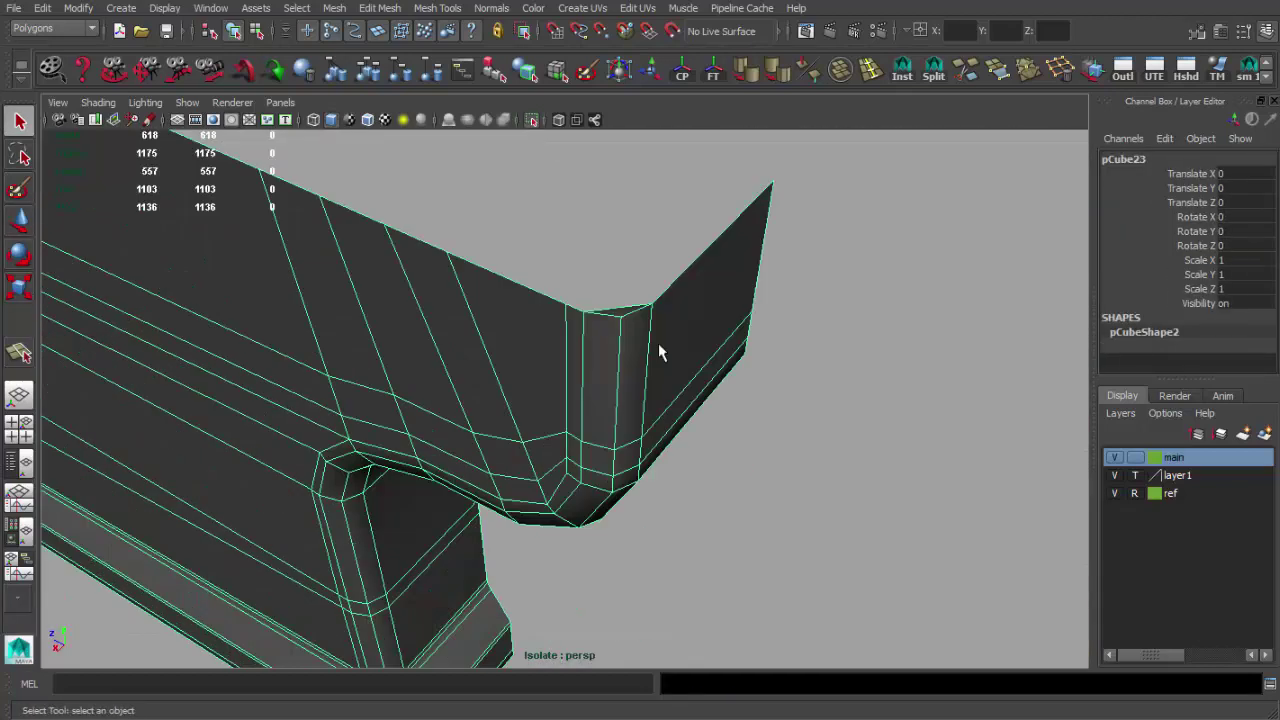
left_click_drag(534, 143, 658, 343, "alt")
left_click(711, 285)
mouse_move(711, 285)
left_mouse_down("alt")
mouse_move(660, 303)
mouse_move(657, 357)
left_mouse_up("alt")
- Reposition the rear corner vertices in the full-screen side view
key("space")
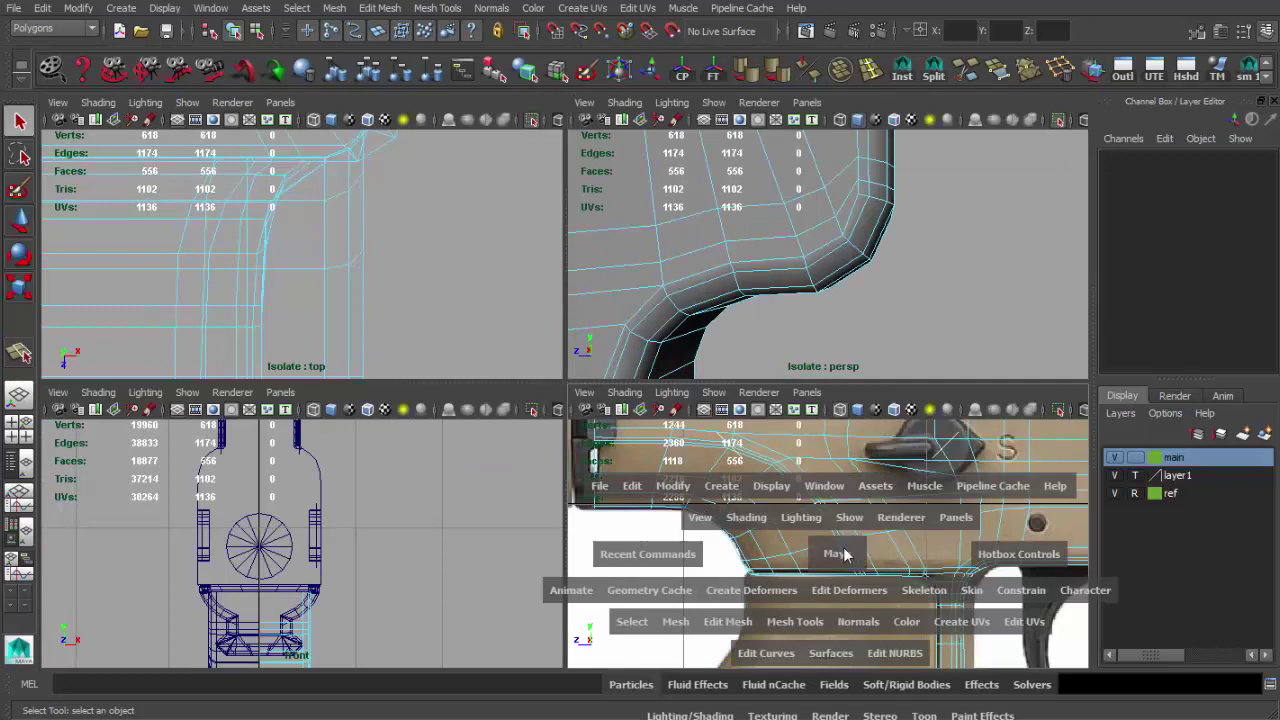
key("space")
middle_click_drag(300, 400, 111, 402, "alt")
scroll(546, 470, "up", 3)
scroll(557, 486, "up", 3)
scroll(604, 368, "up", 2)
key("F9")
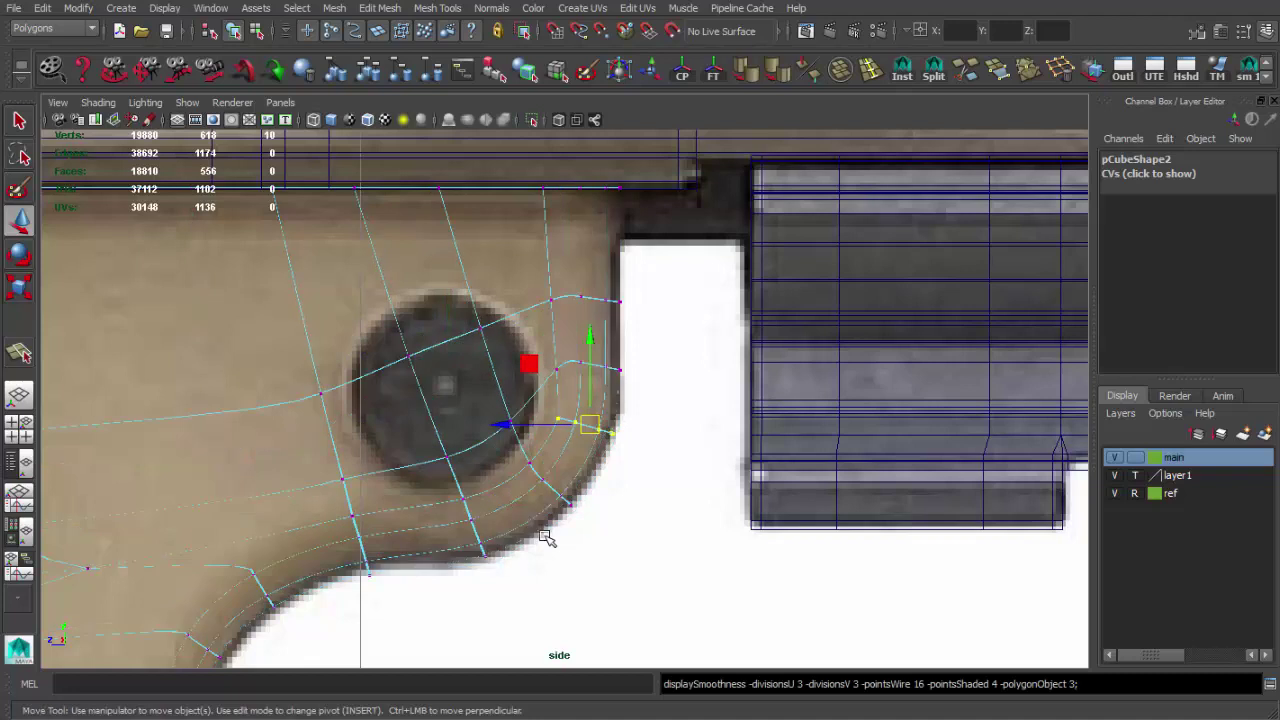
scroll(530, 541, "down", 3)
scroll(450, 450, "down", 2)
key("space")
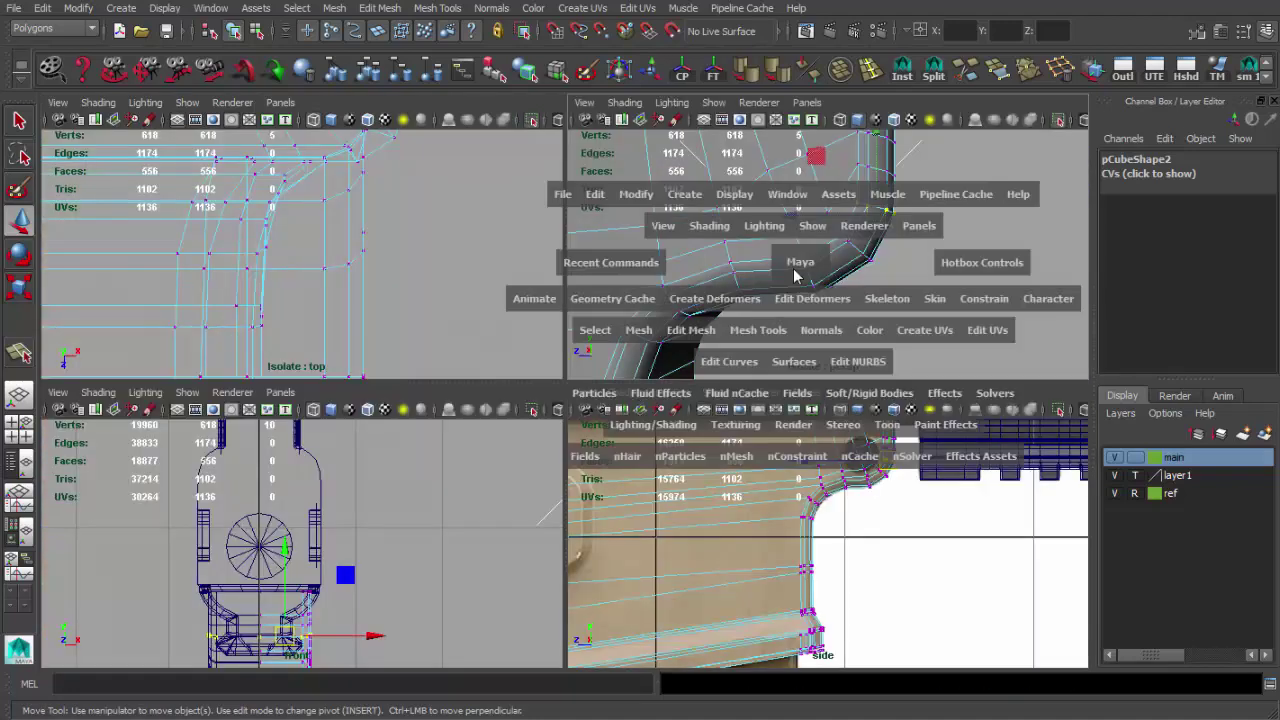
key("q")
- Smooth the receiver, compare it with the reference photo, then undo the smoothing
left_click(588, 372)
left_click_drag(606, 400, 534, 409, "alt")
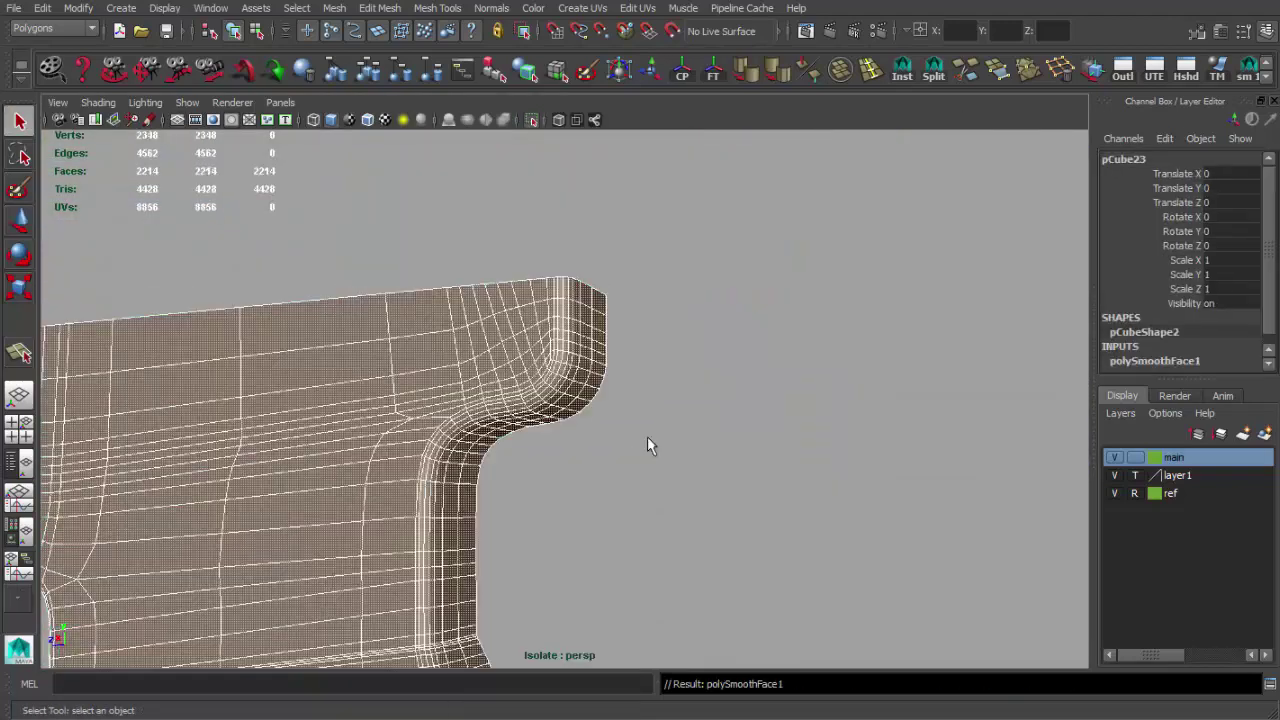
left_click(648, 443)
left_click_drag(648, 443, 416, 448, "alt")
scroll(540, 400, "up", 3)
mouse_move(663, 371)
left_mouse_down("alt")
mouse_move(212, 338)
mouse_move(286, 326)
mouse_move(211, 371)
mouse_move(113, 347)
mouse_move(214, 334)
left_mouse_up("alt")
scroll(451, 360, "down", 3)
scroll(363, 371, "up", 3)
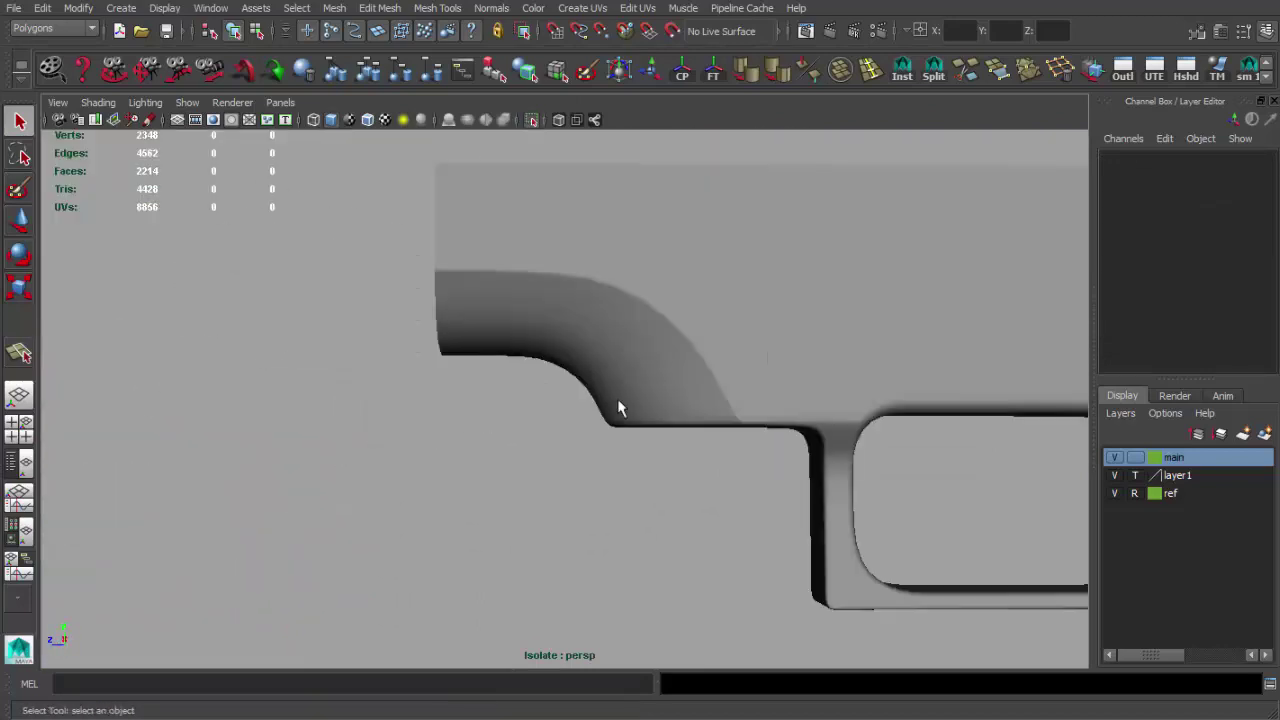
key("alt+Tab")
left_click_drag(557, 523, 612, 337, "alt")
left_click(586, 400)
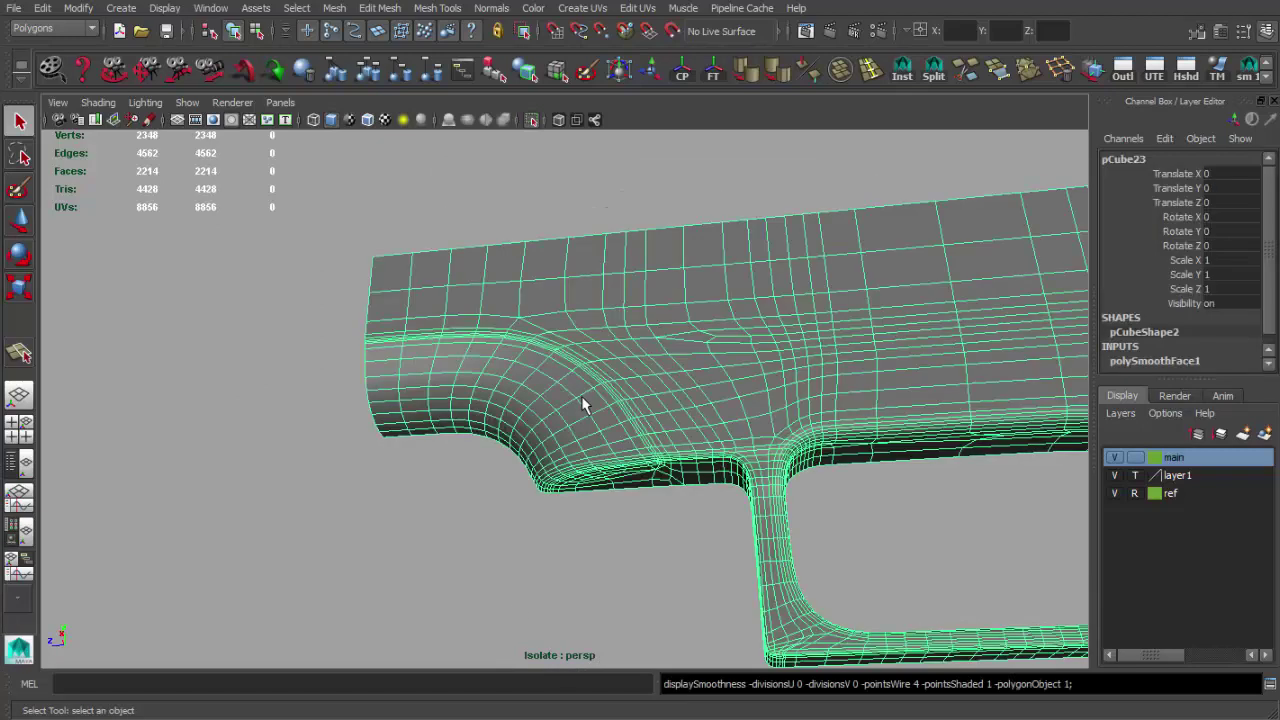
key("ctrl+z")
- Select an edge loop, preview the smoothed mesh around the trigger guard, then undo
middle_click_drag(590, 412, 617, 400, "alt")
double_click(633, 405)
mouse_move(627, 405)
right_mouse_down("shift")
mouse_move(645, 520)
mouse_move(615, 530)
right_mouse_up("shift")
key("3")
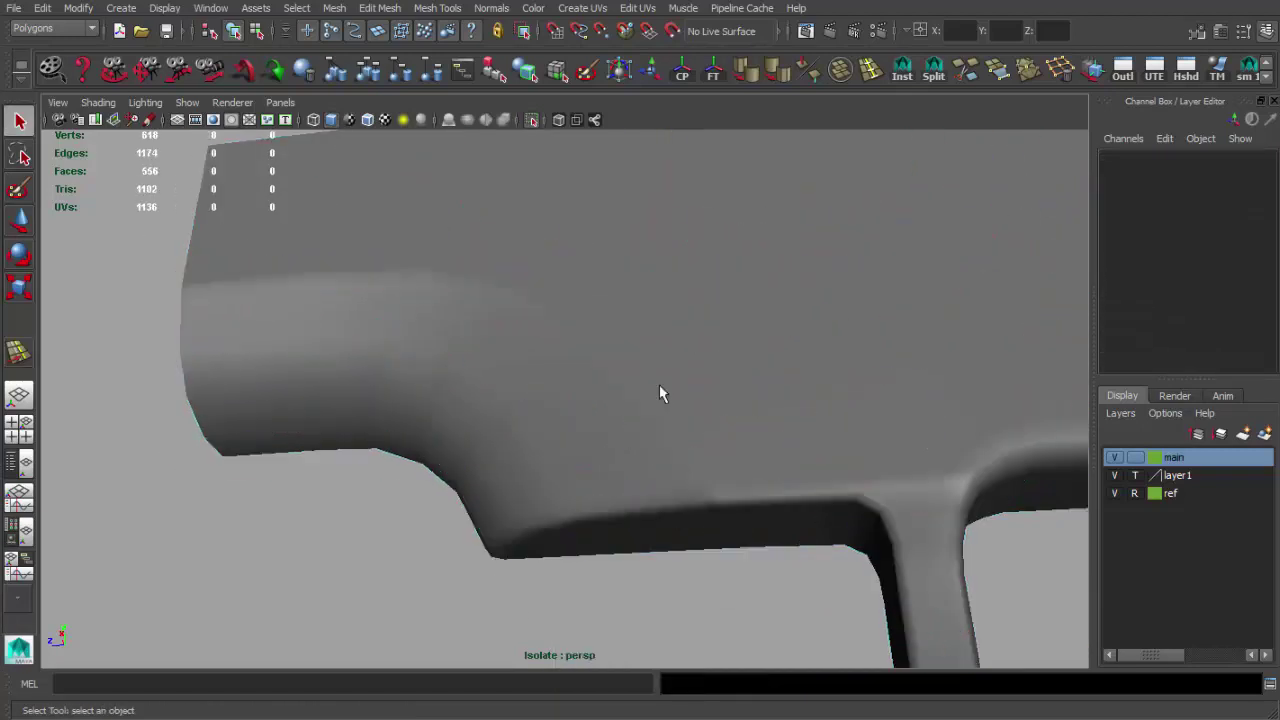
right_click_drag(657, 457, 657, 457, "shift")
left_click_drag(640, 445, 560, 413, "alt")
mouse_move(560, 413)
right_mouse_down("alt")
mouse_move(323, 403)
mouse_move(720, 529)
right_mouse_up("alt")
left_click_drag(720, 529, 751, 491, "alt")
scroll(533, 408, "up", 5)
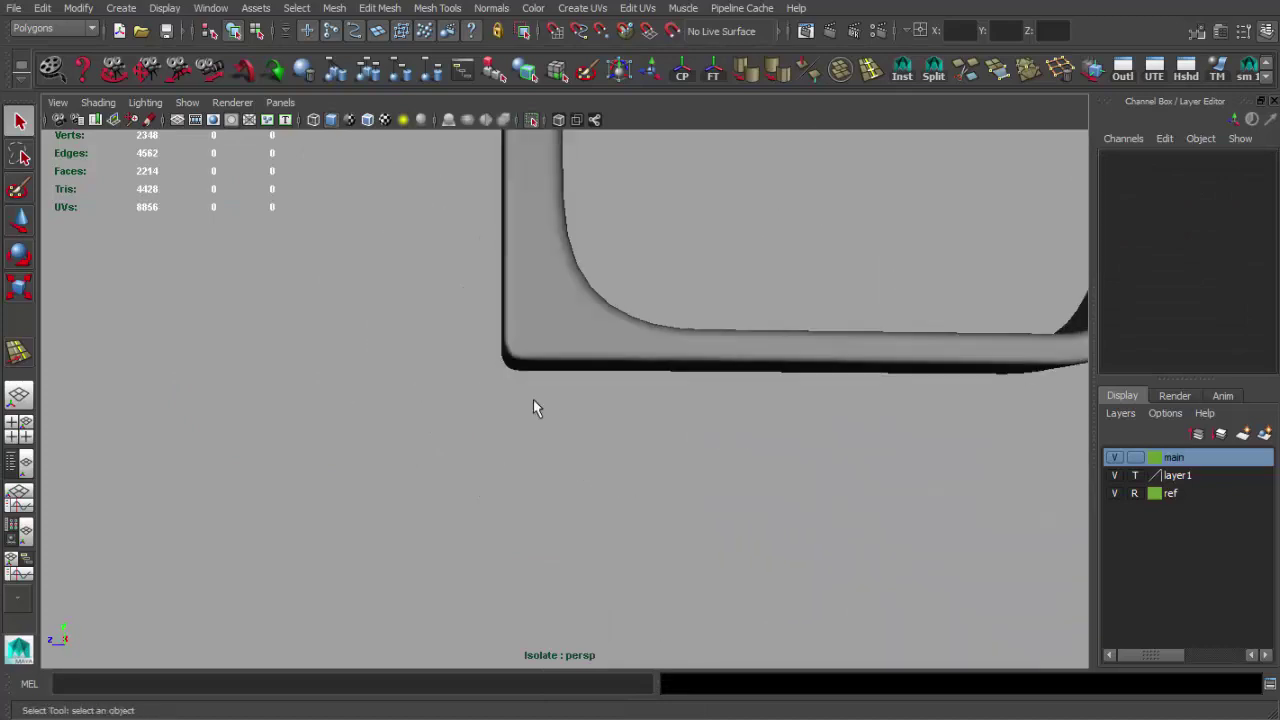
scroll(533, 405, "down", 5)
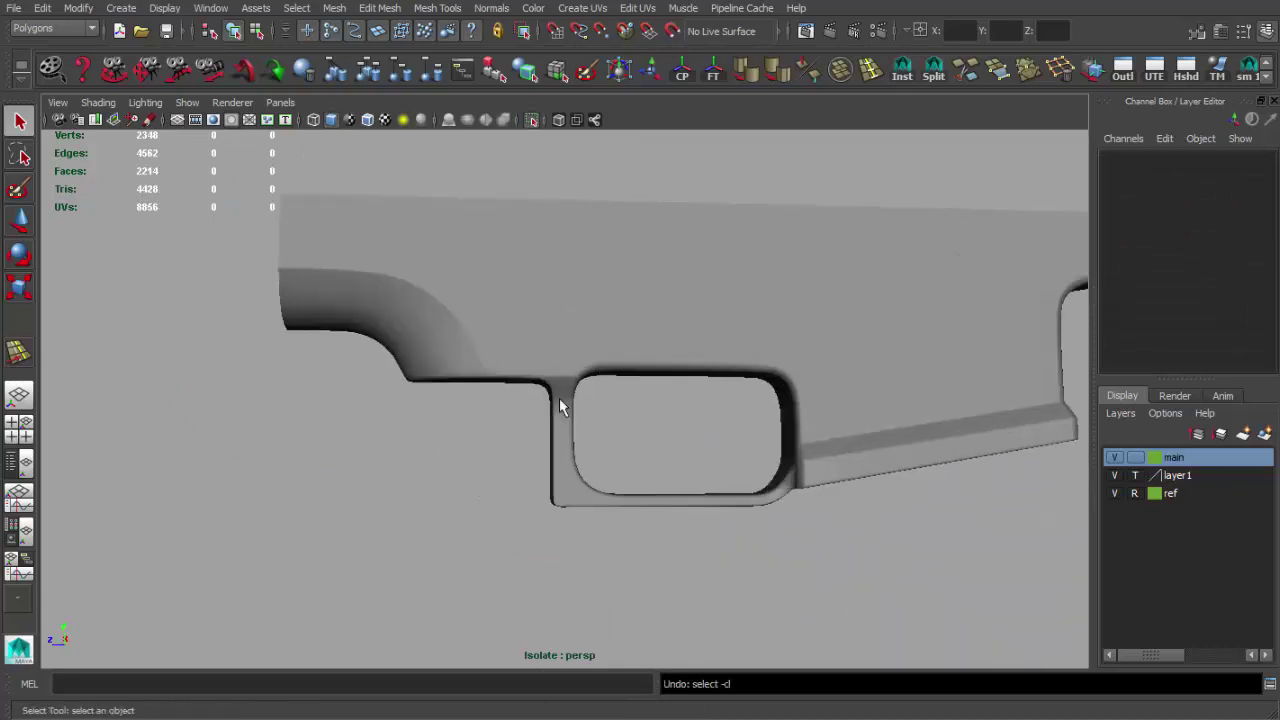
key("ctrl+z")
- Turn off Isolate Select so the complete rifle model shows again
left_click(470, 141)
scroll(287, 226, "down", 5)
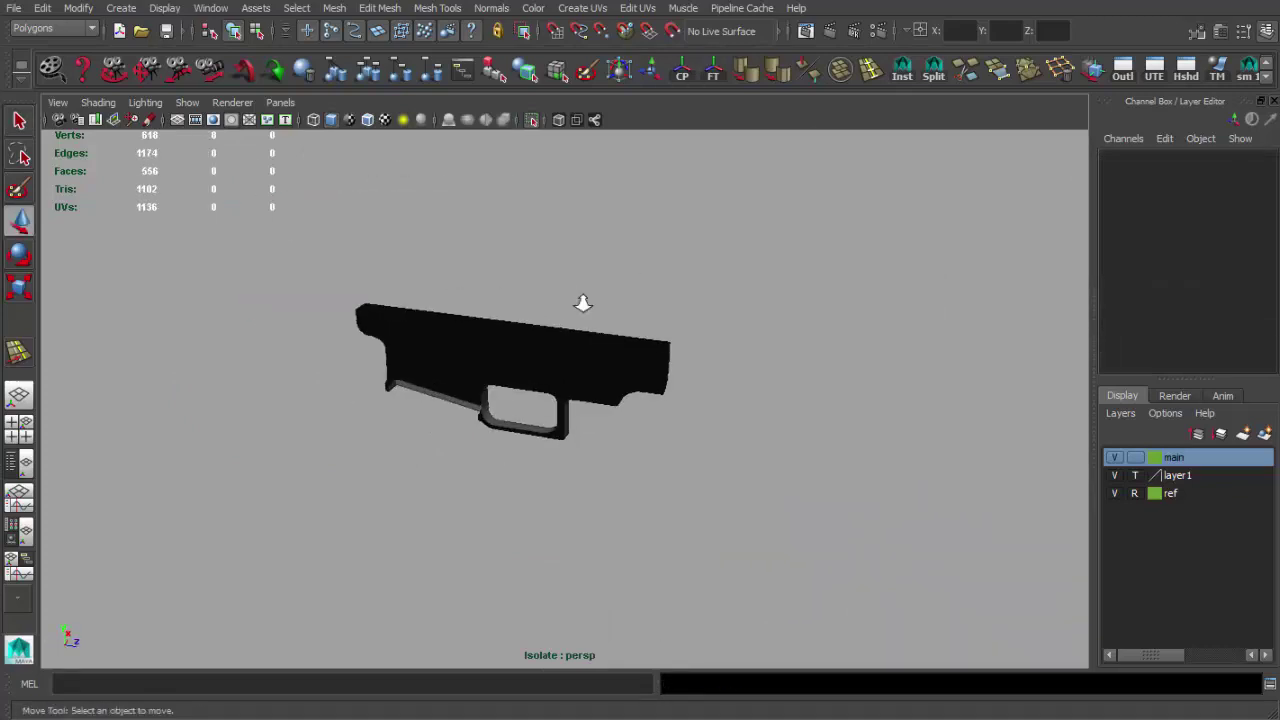
scroll(663, 414, "up", 5)
left_click(663, 414)
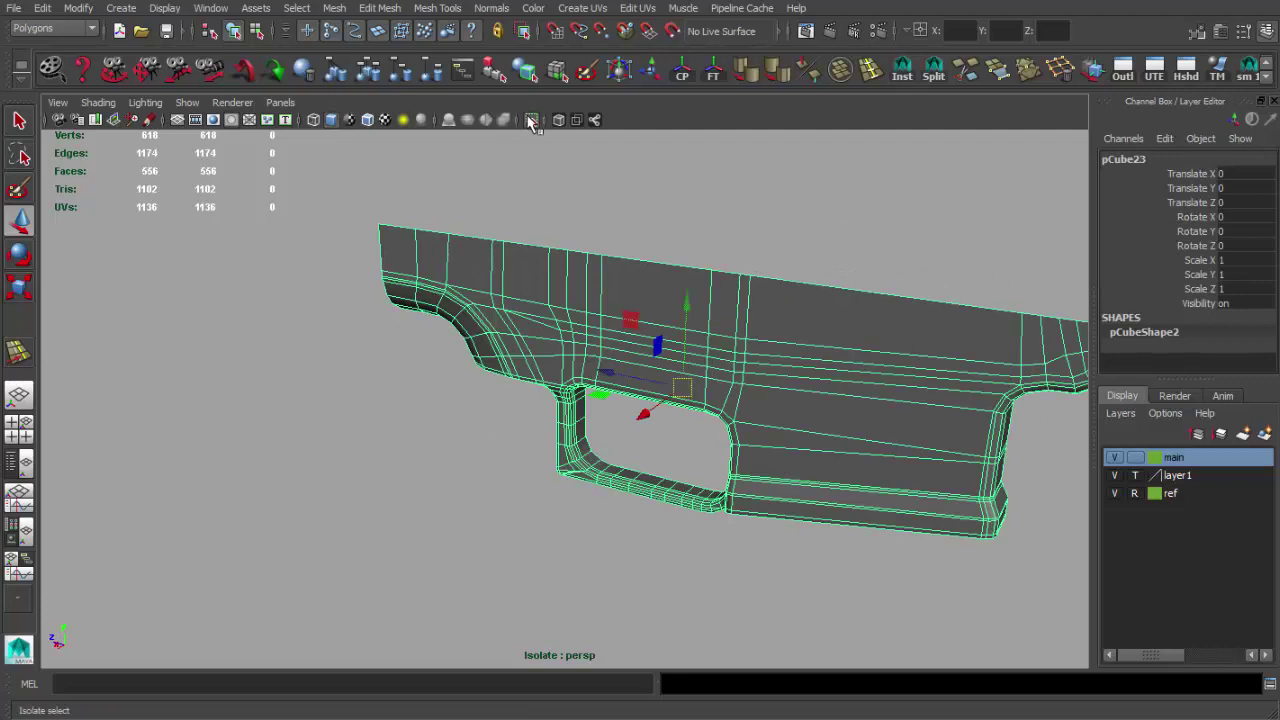
left_click(533, 120)
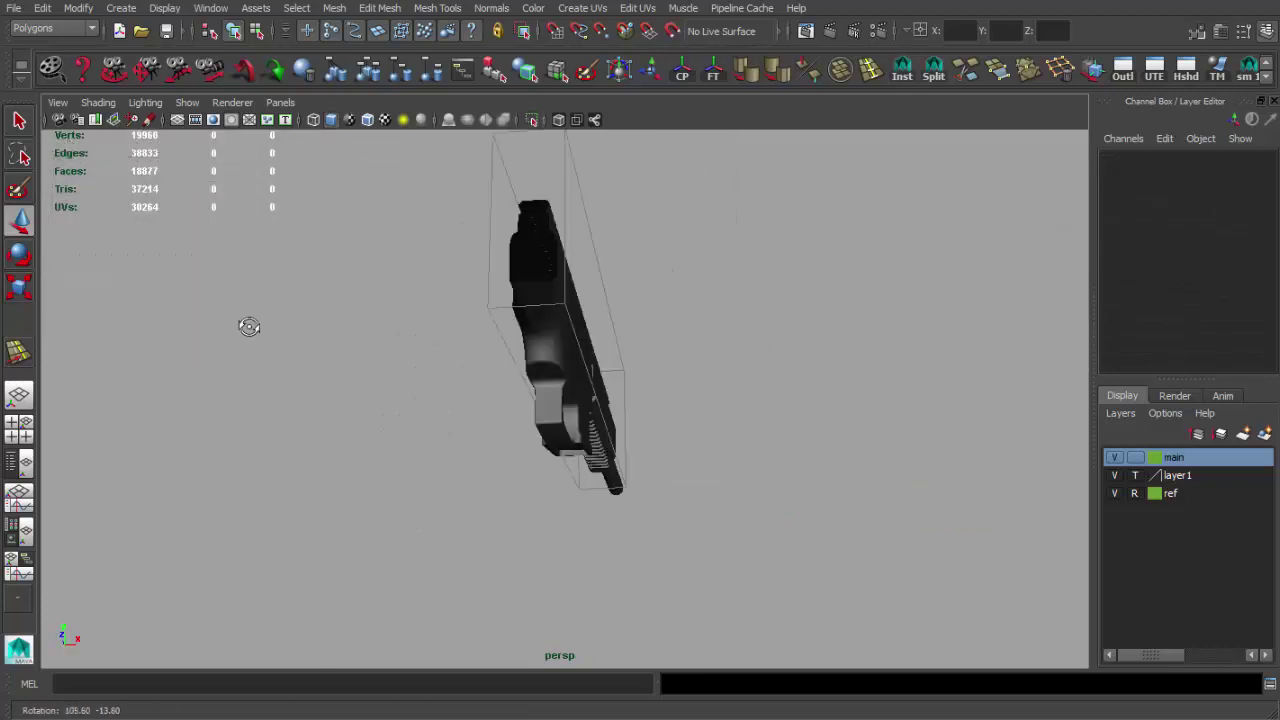